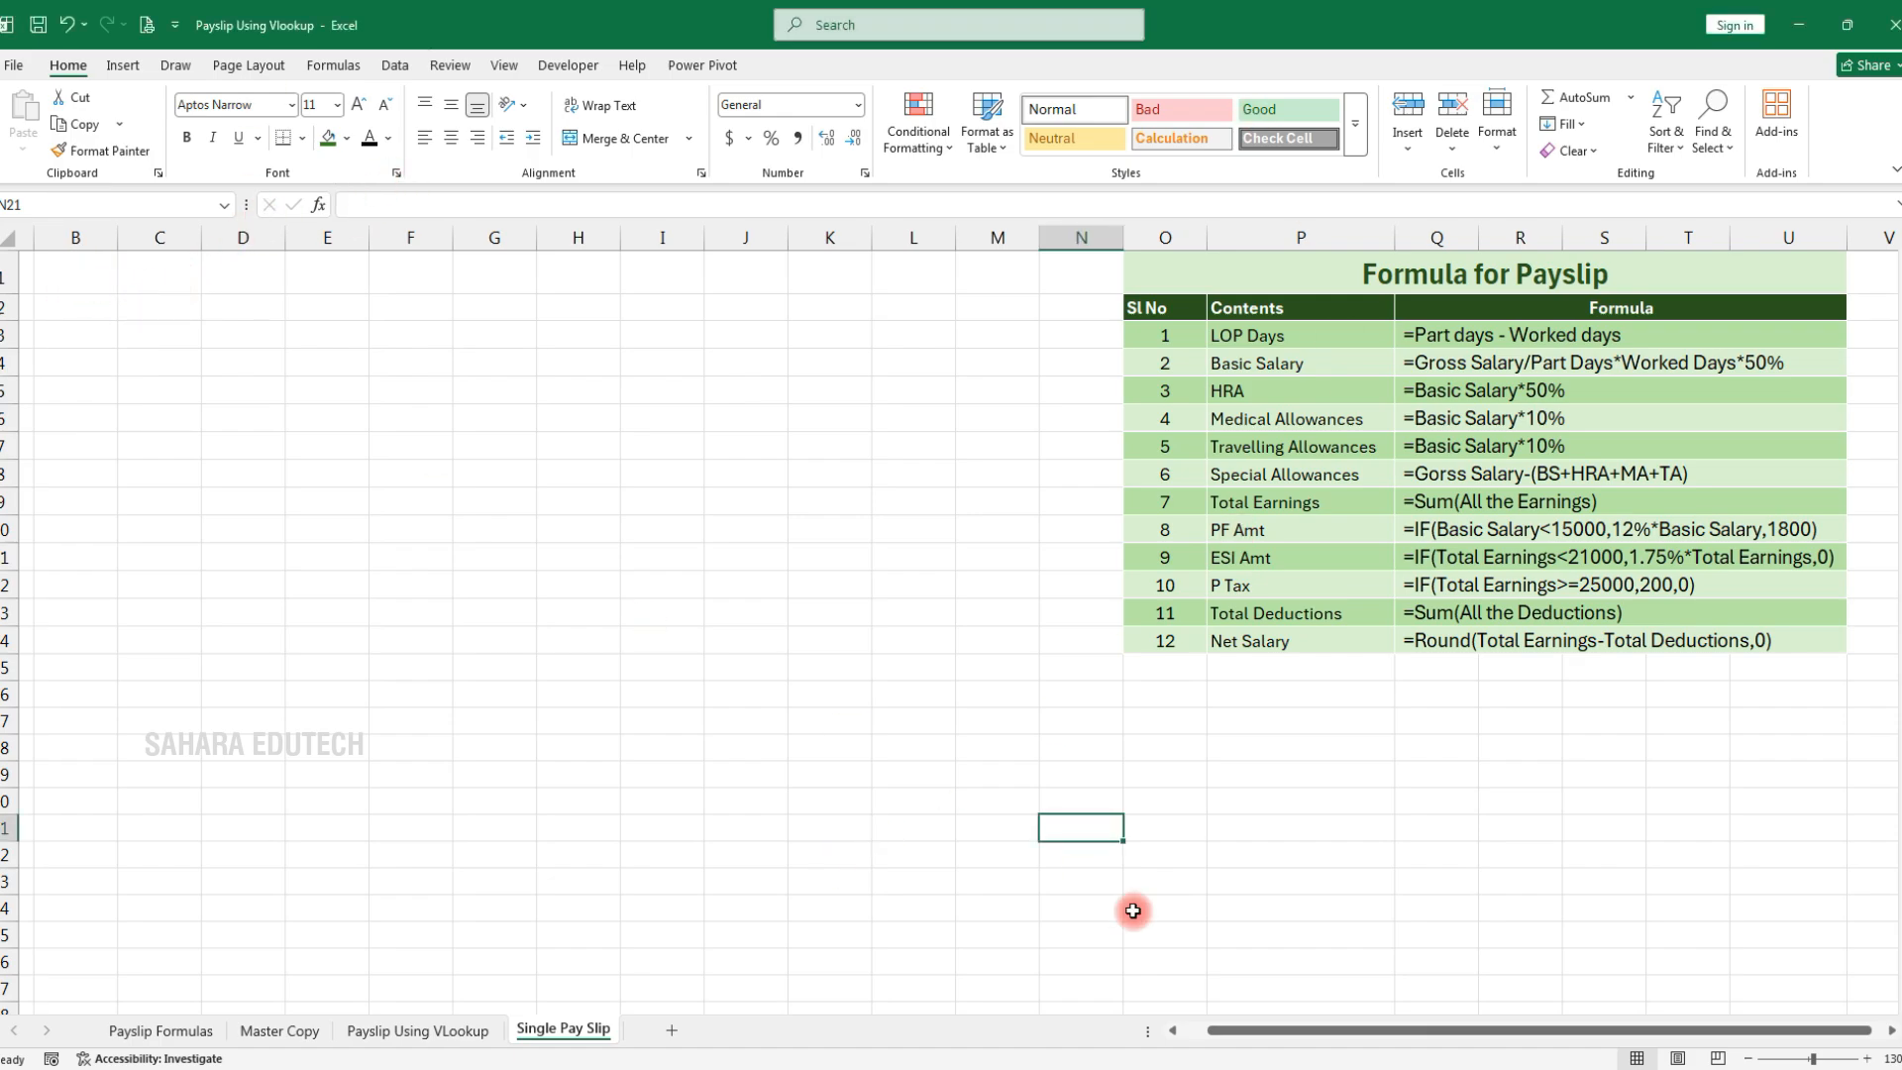
Enter the company name 'Sahara Edutech' in A1 and type the company's postal address in A2
left_click_drag(1357, 1027, 1332, 1030)
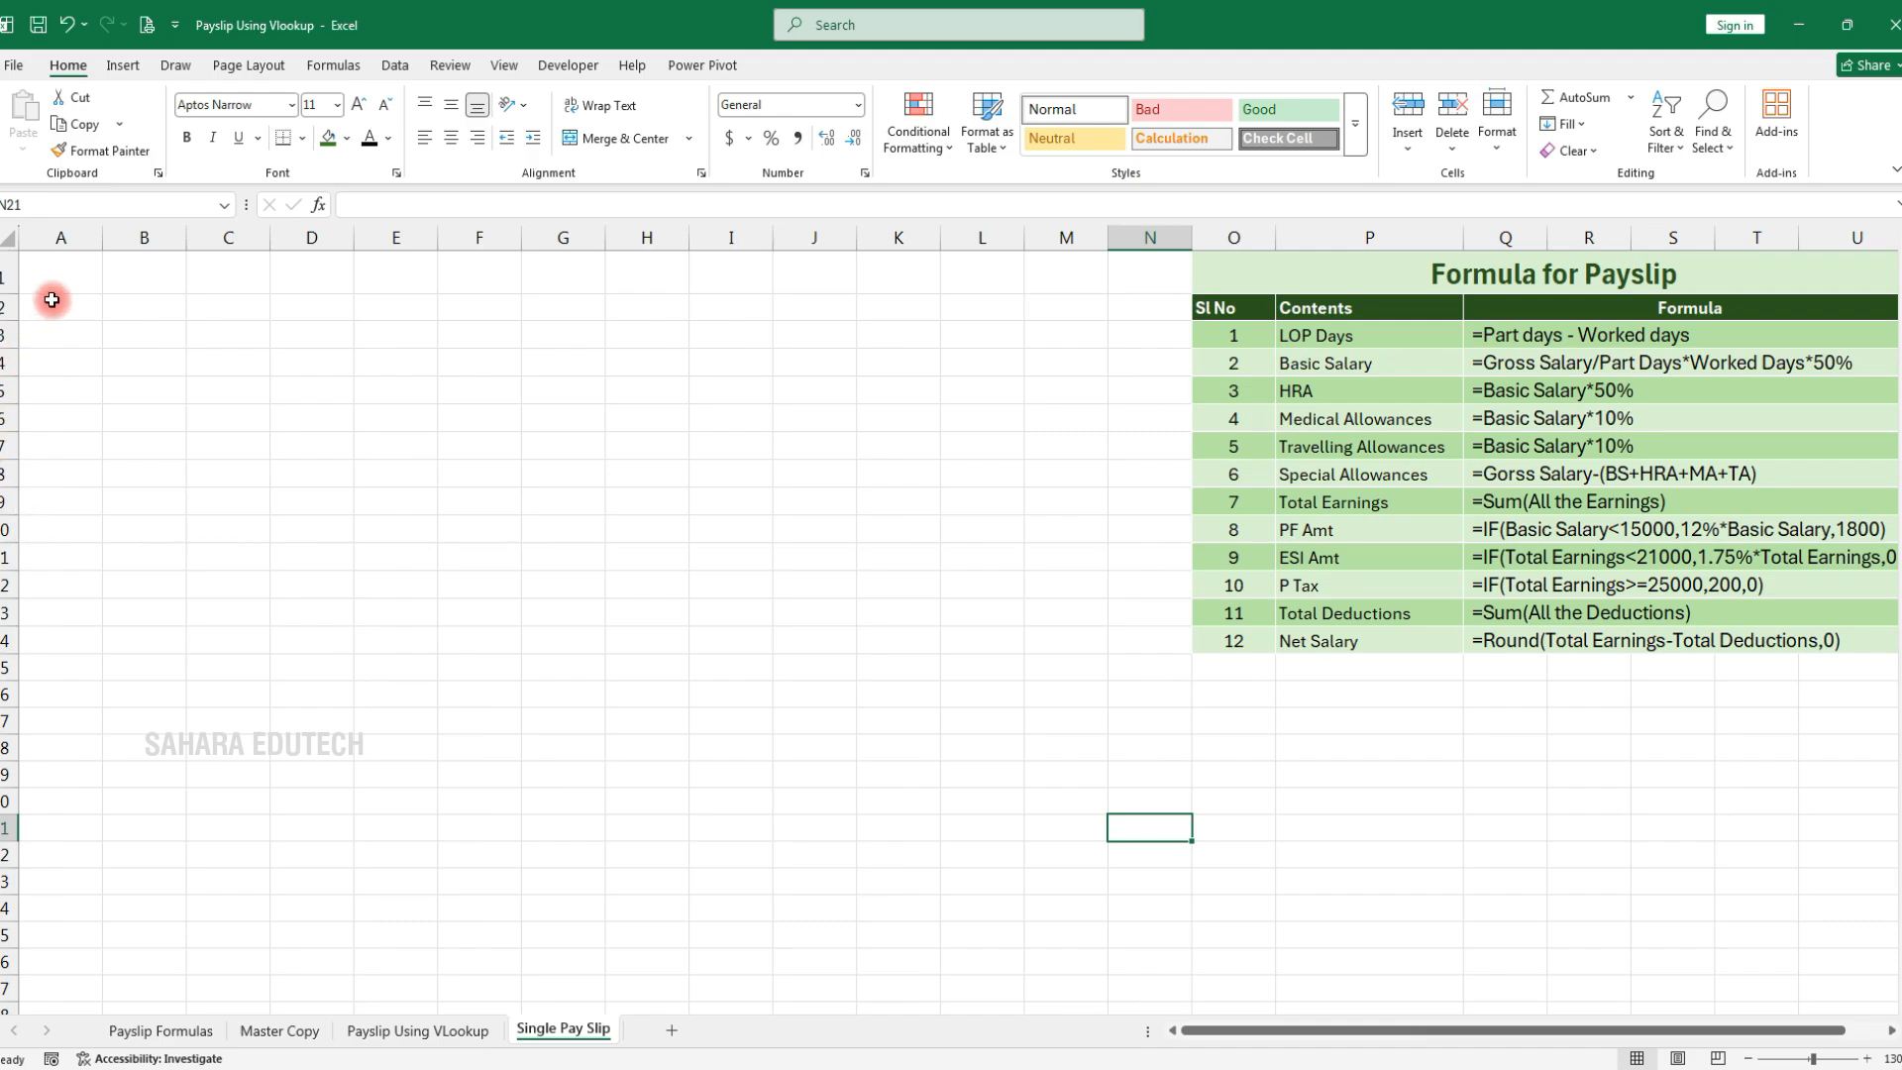
key("ctrl+Home")
type("Saha")
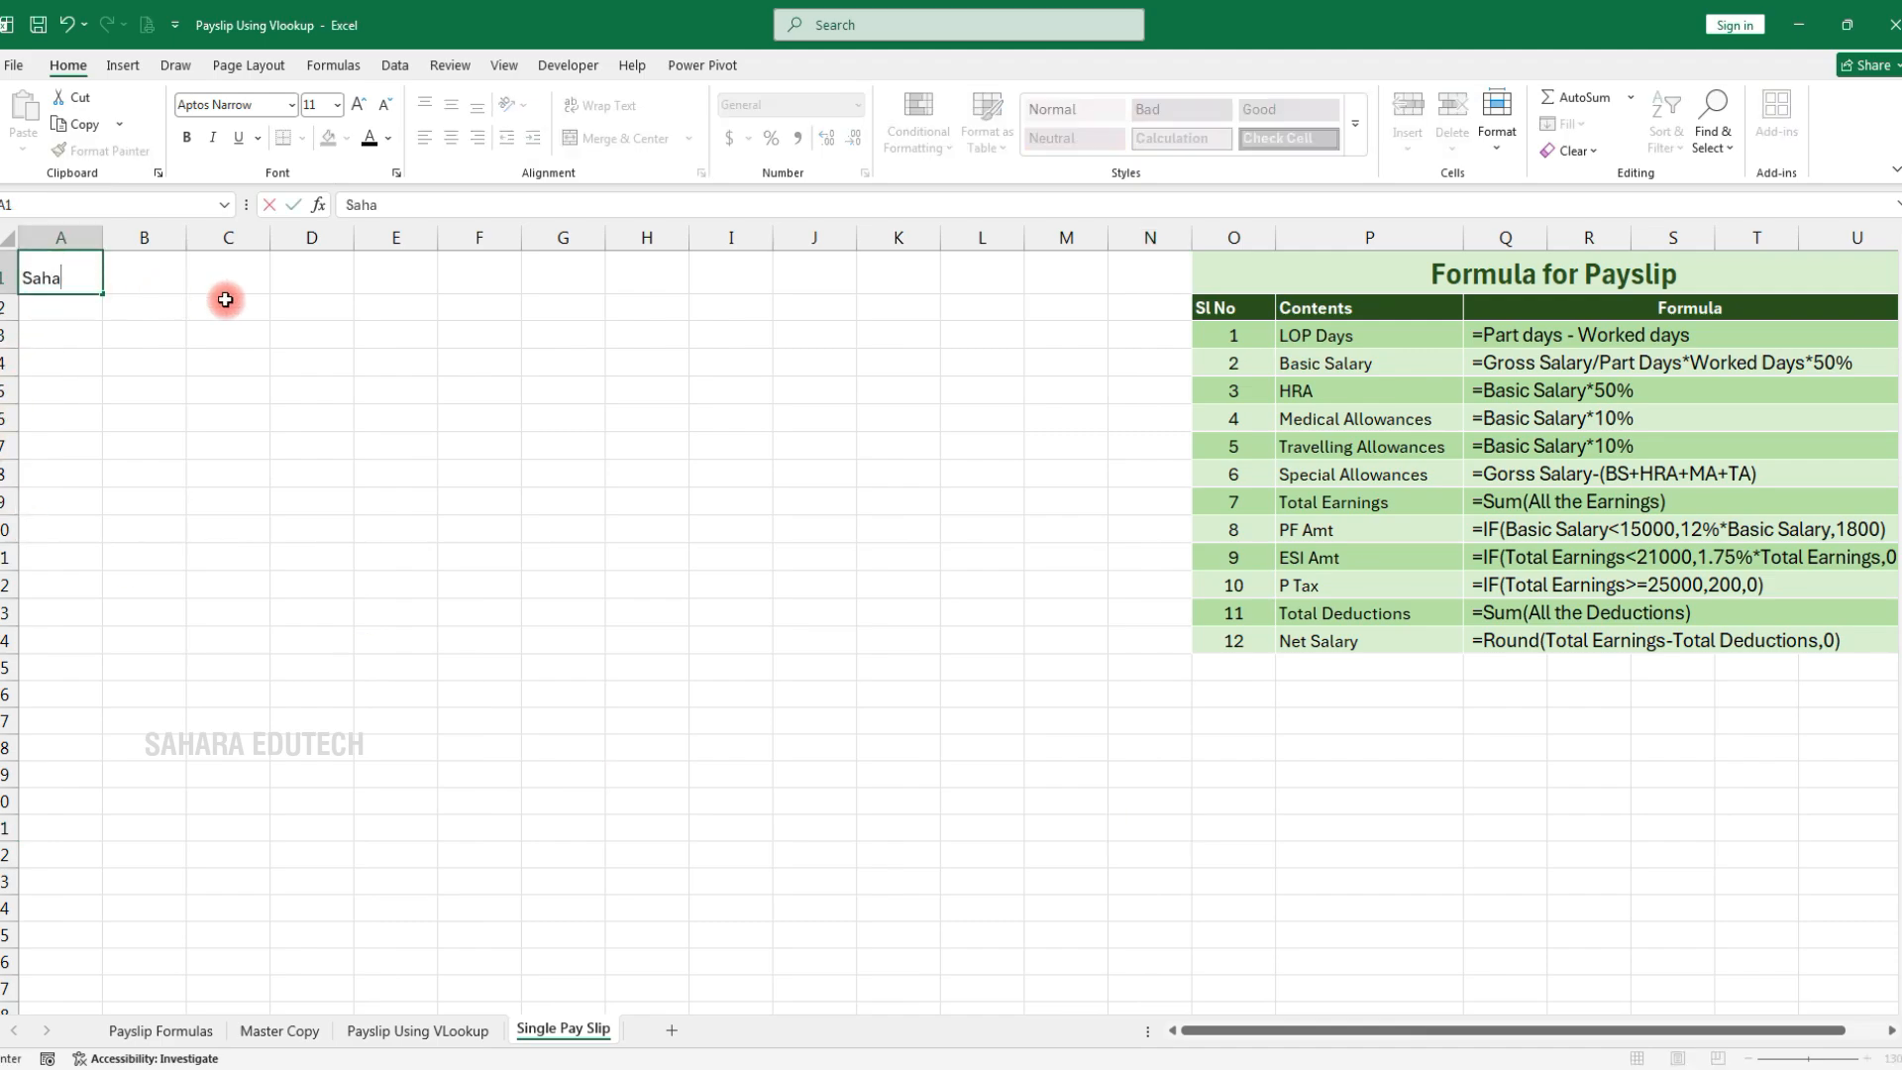
type("ra Edutech")
key("Return")
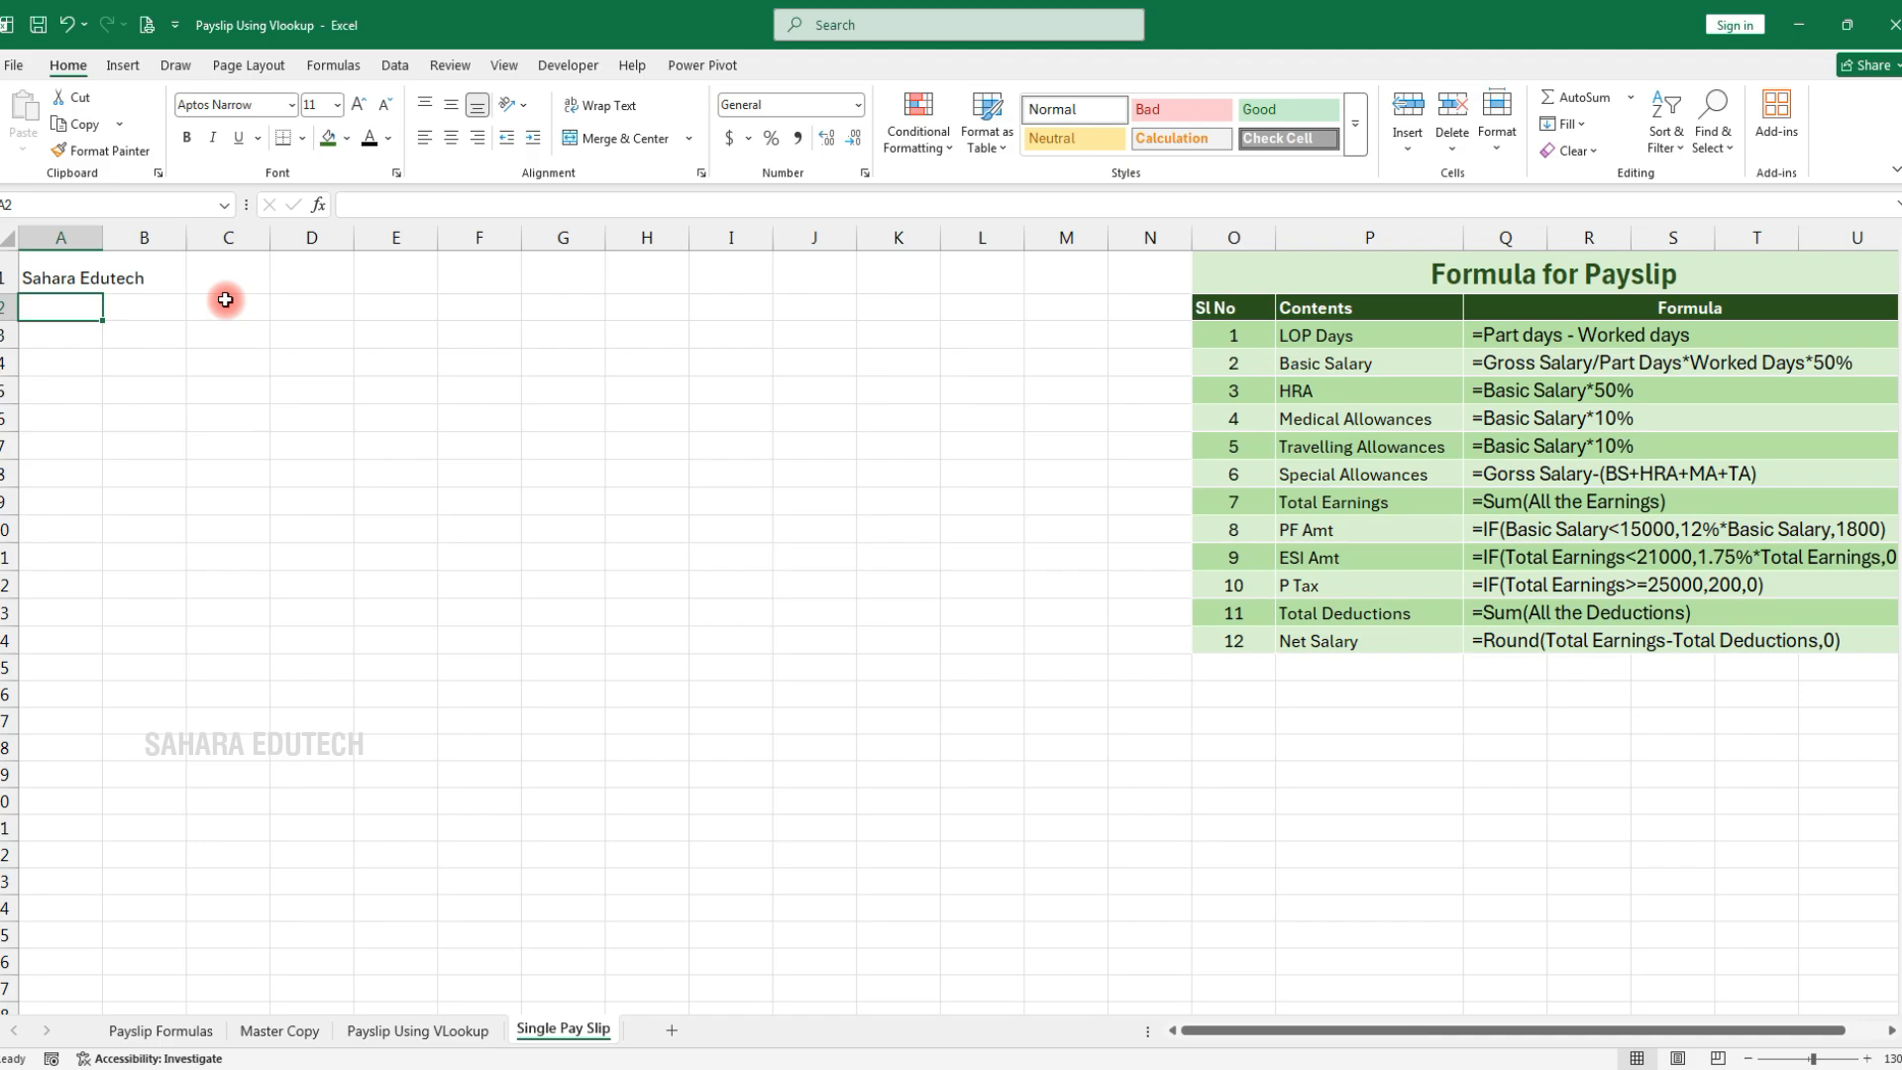
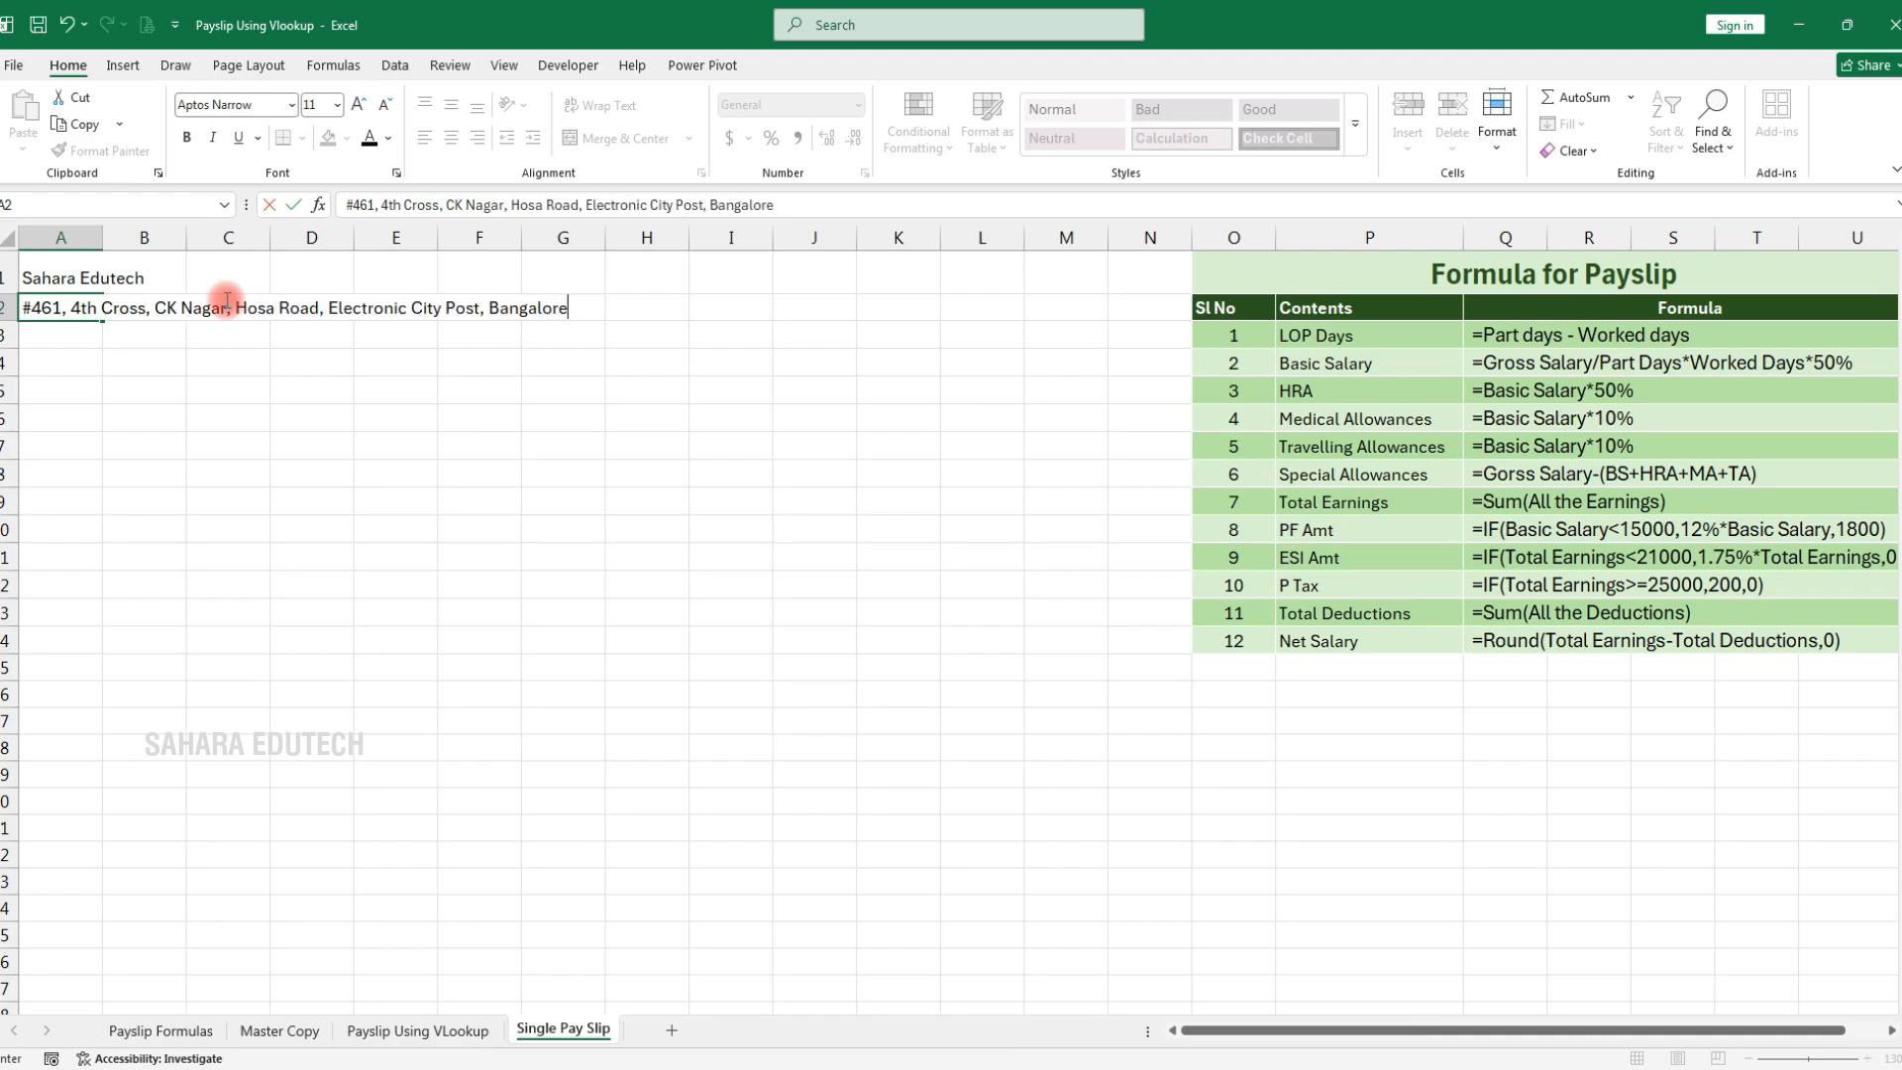
Commit the address and add the labels 'Payslip for the Month of' and 'Gross Salary' in A3:A4
key("Return")
type("Pa")
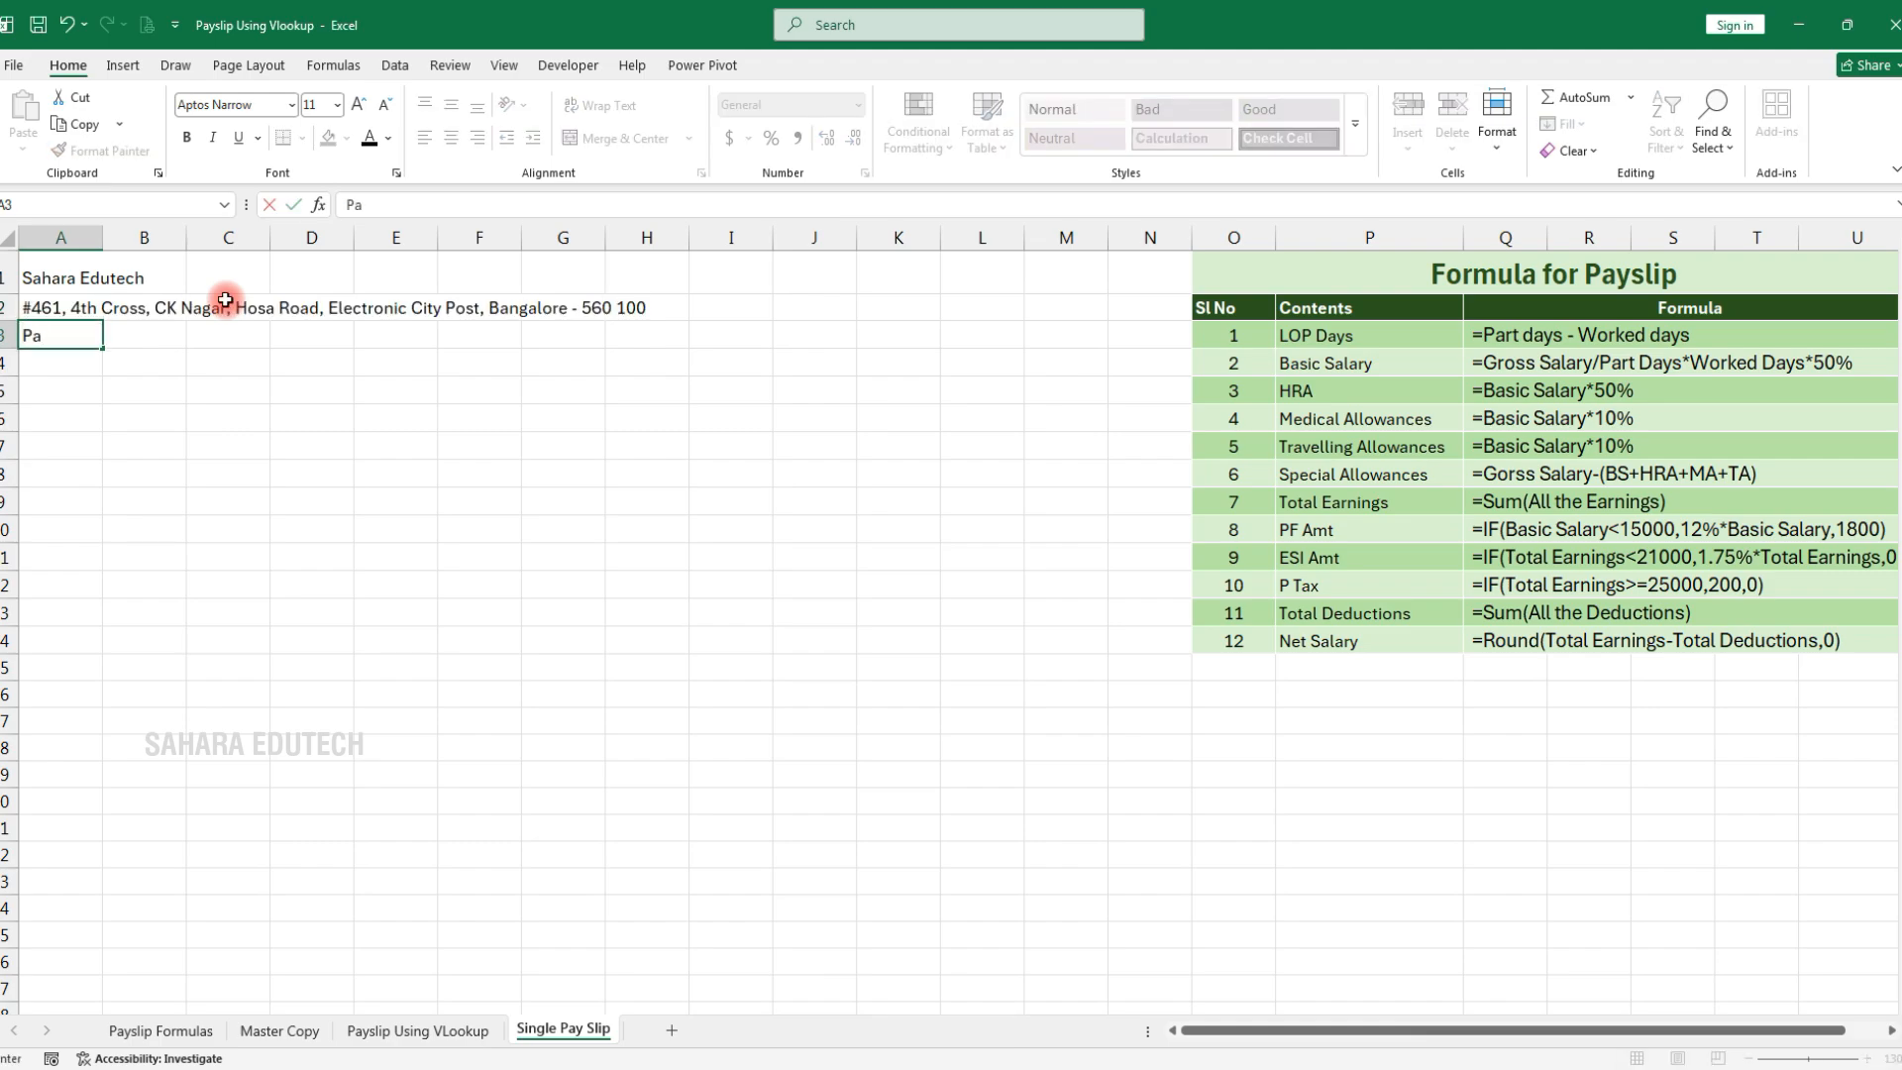
type("ysip")
key("BackSpace")
key("BackSpace")
type("lip for the Month")
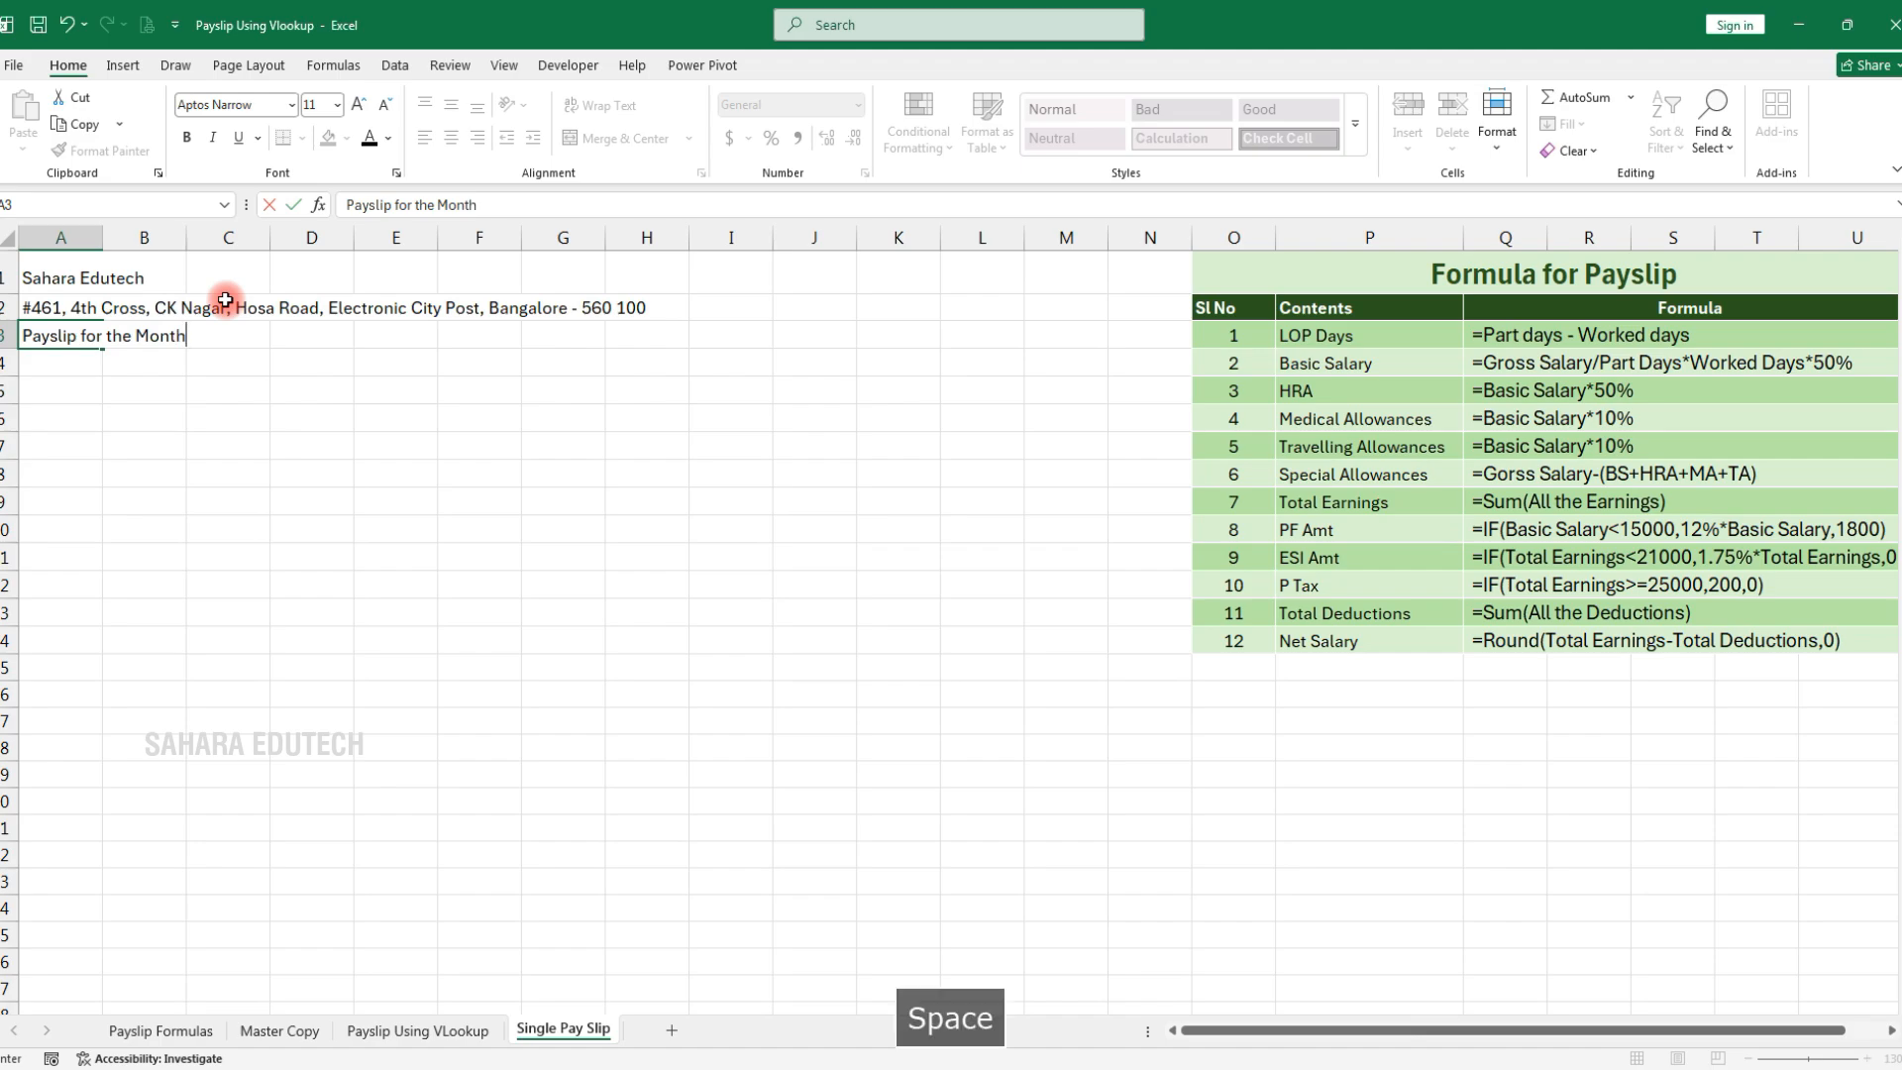
type(" of")
key("Return")
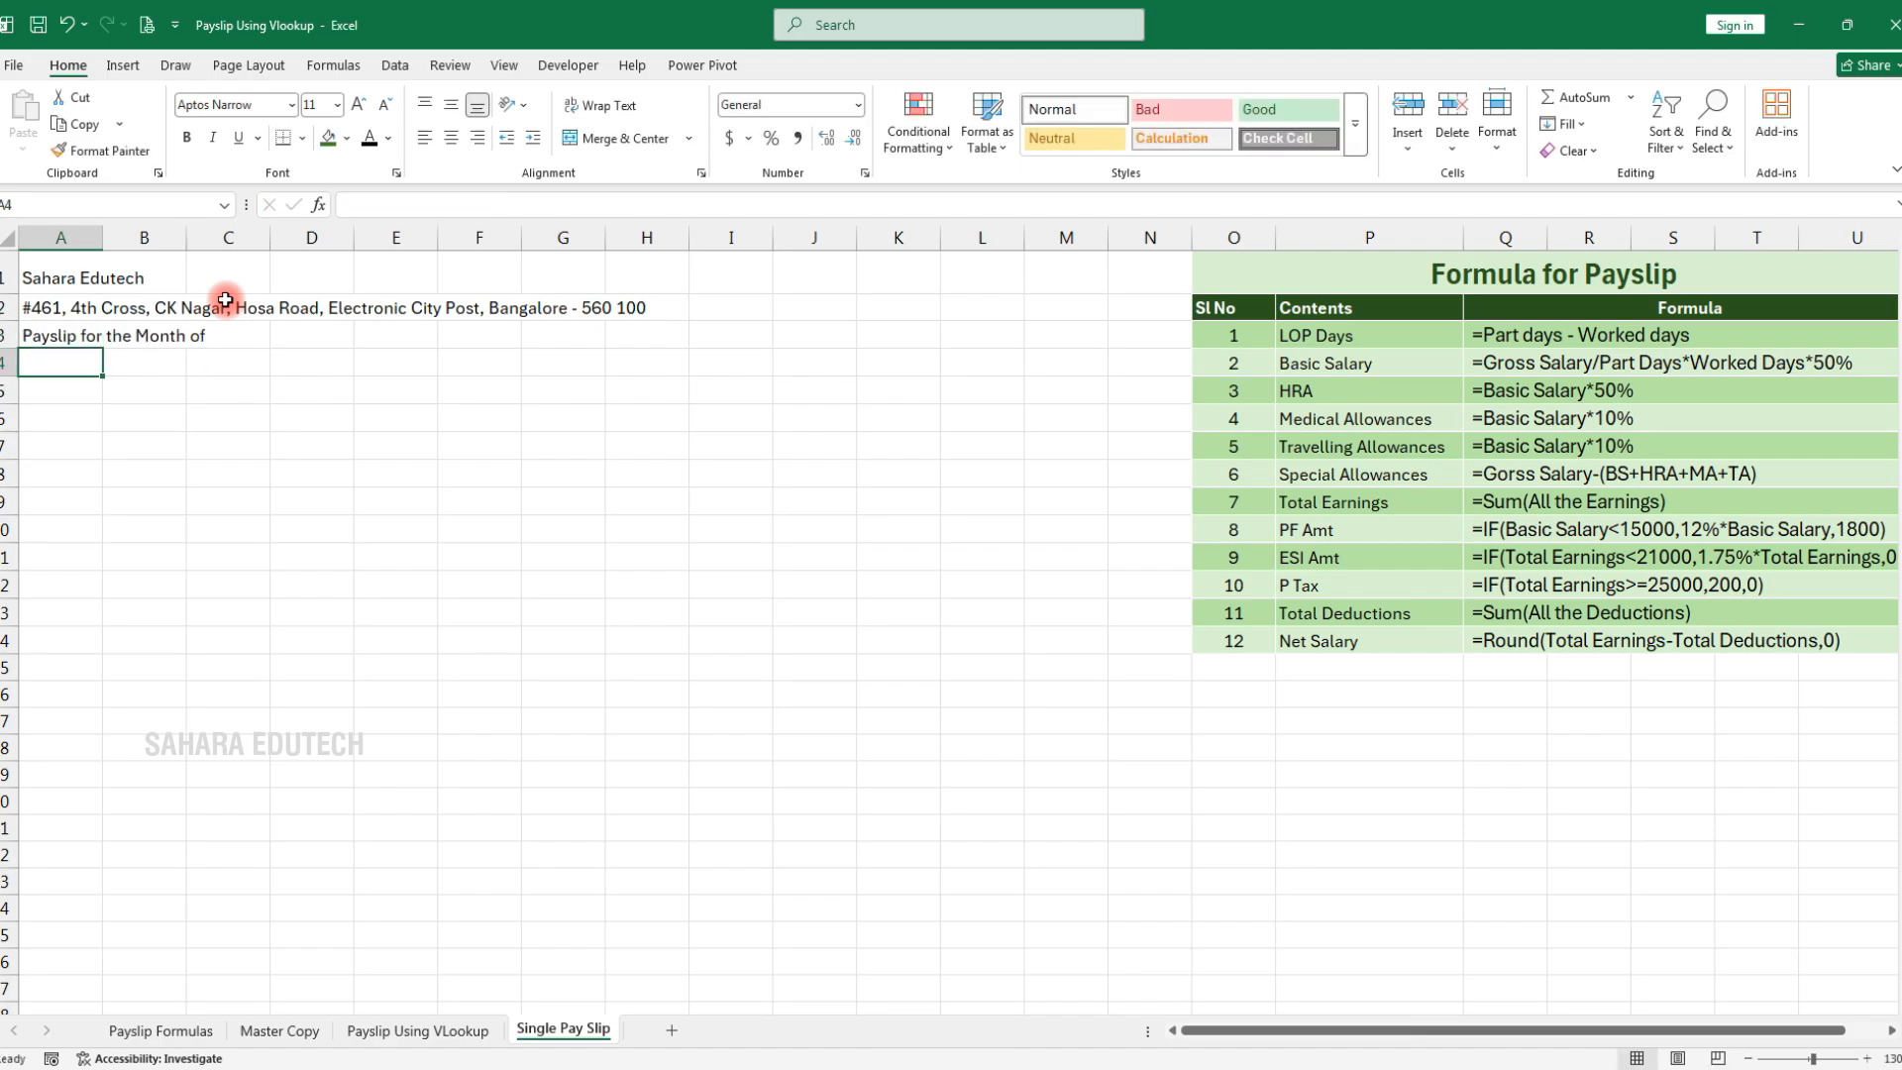
type("Gross Salary")
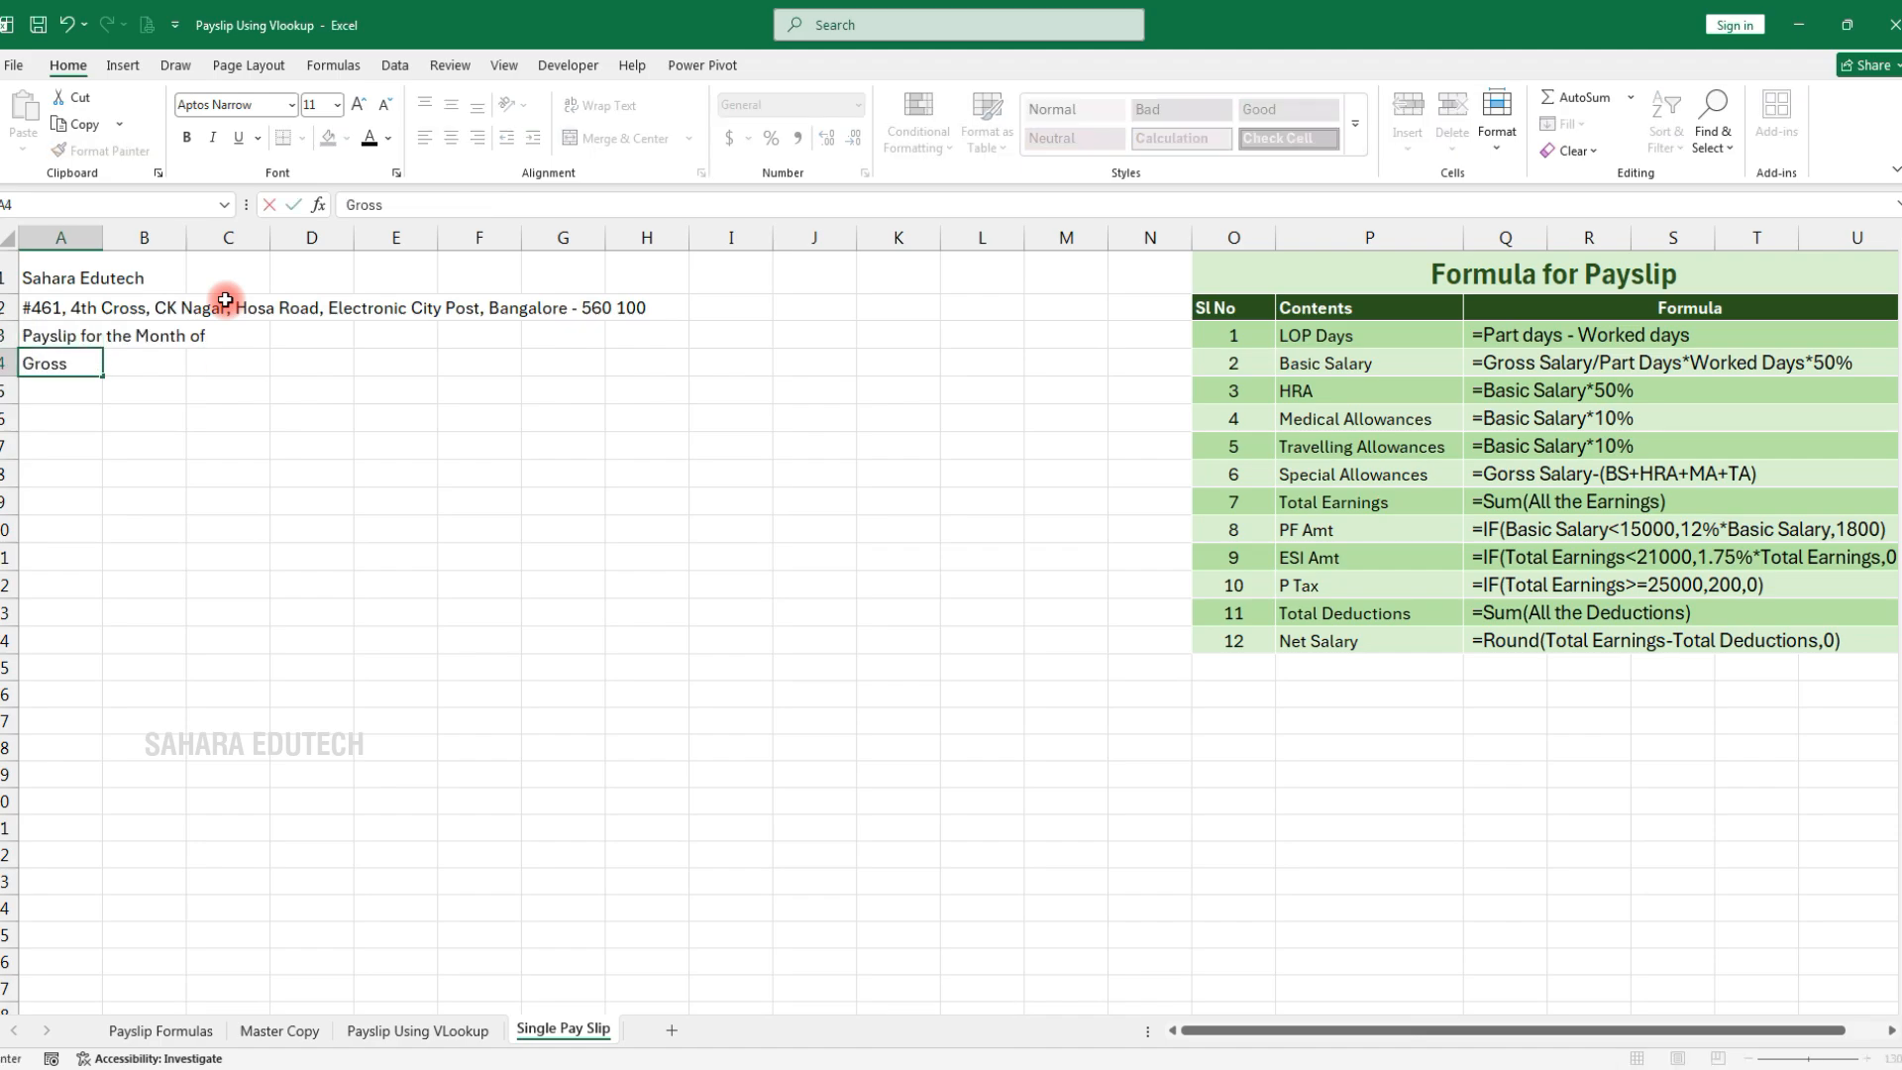
key("BackSpace")
key("BackSpace")
key("BackSpace")
type("alary")
key("Return")
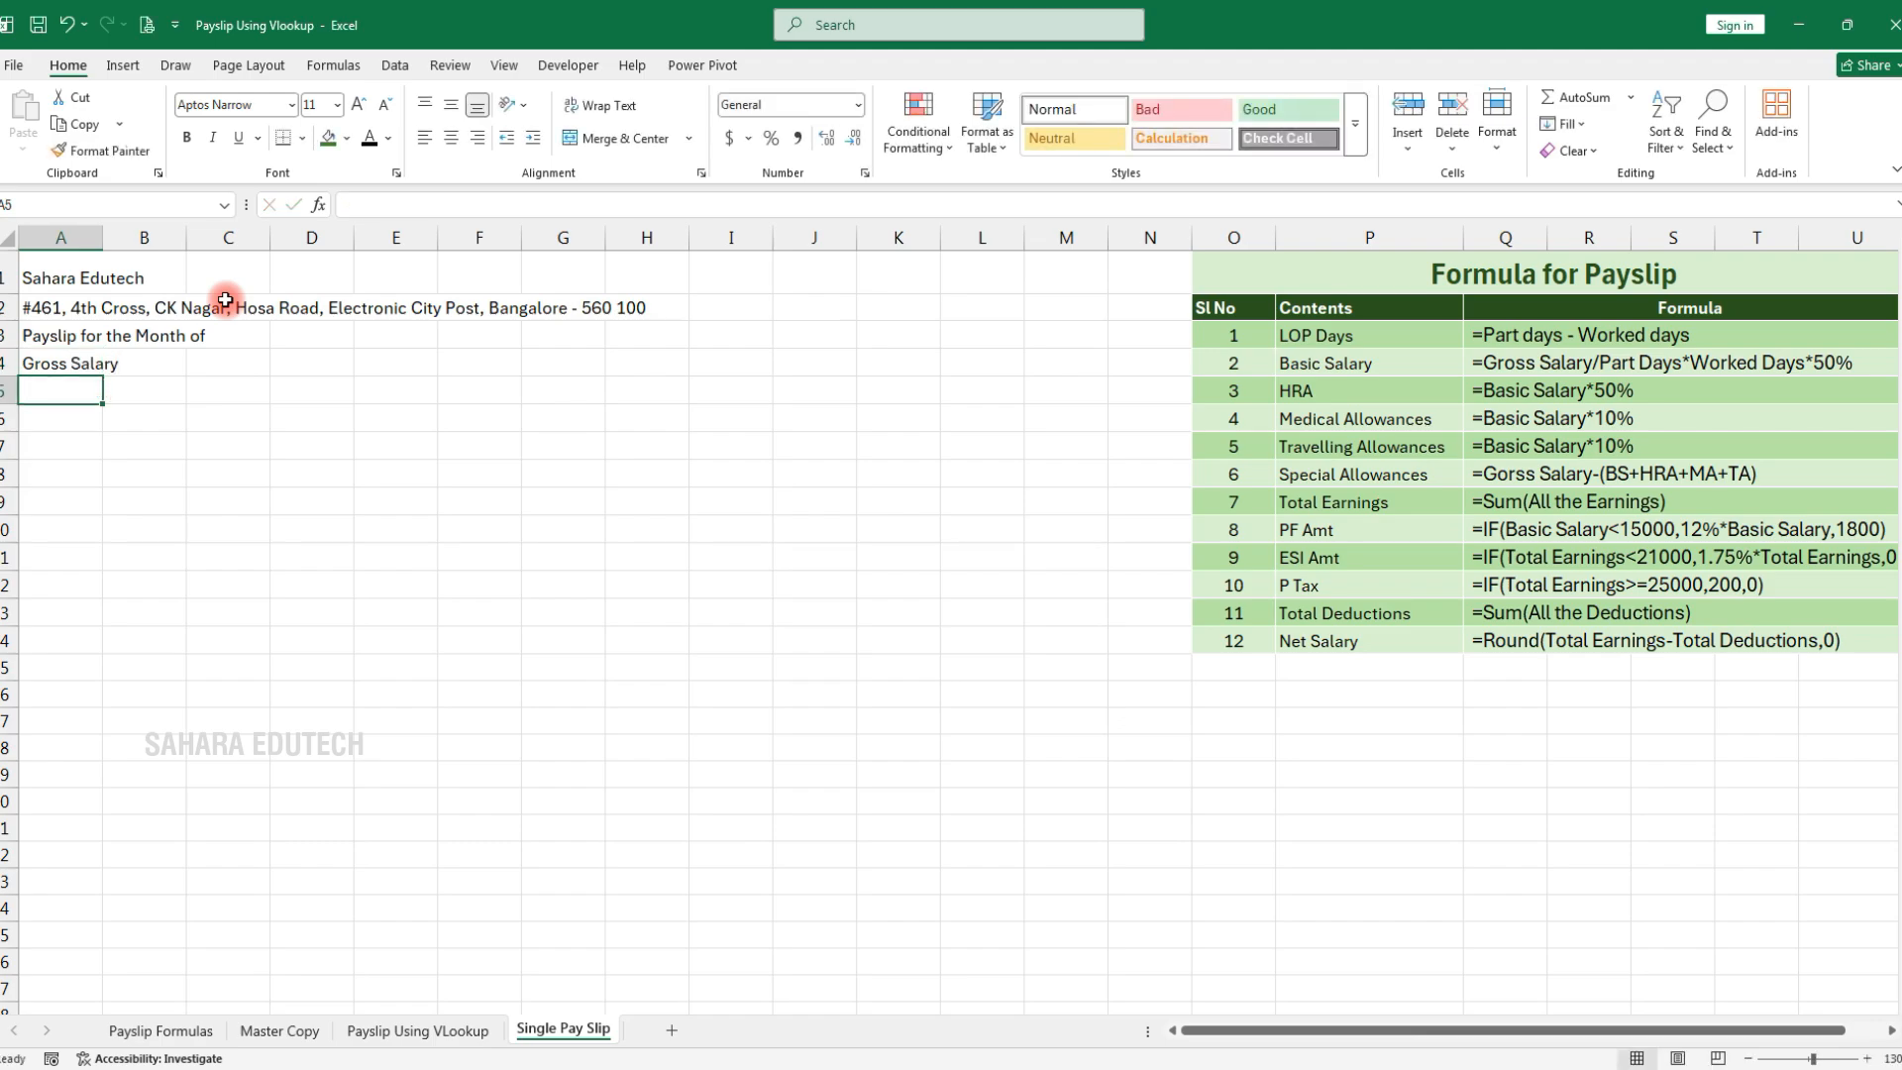
Add the labels Emp ID, Emp Name, Desgination, Place and Part Days in A5:A9
type("Emp C")
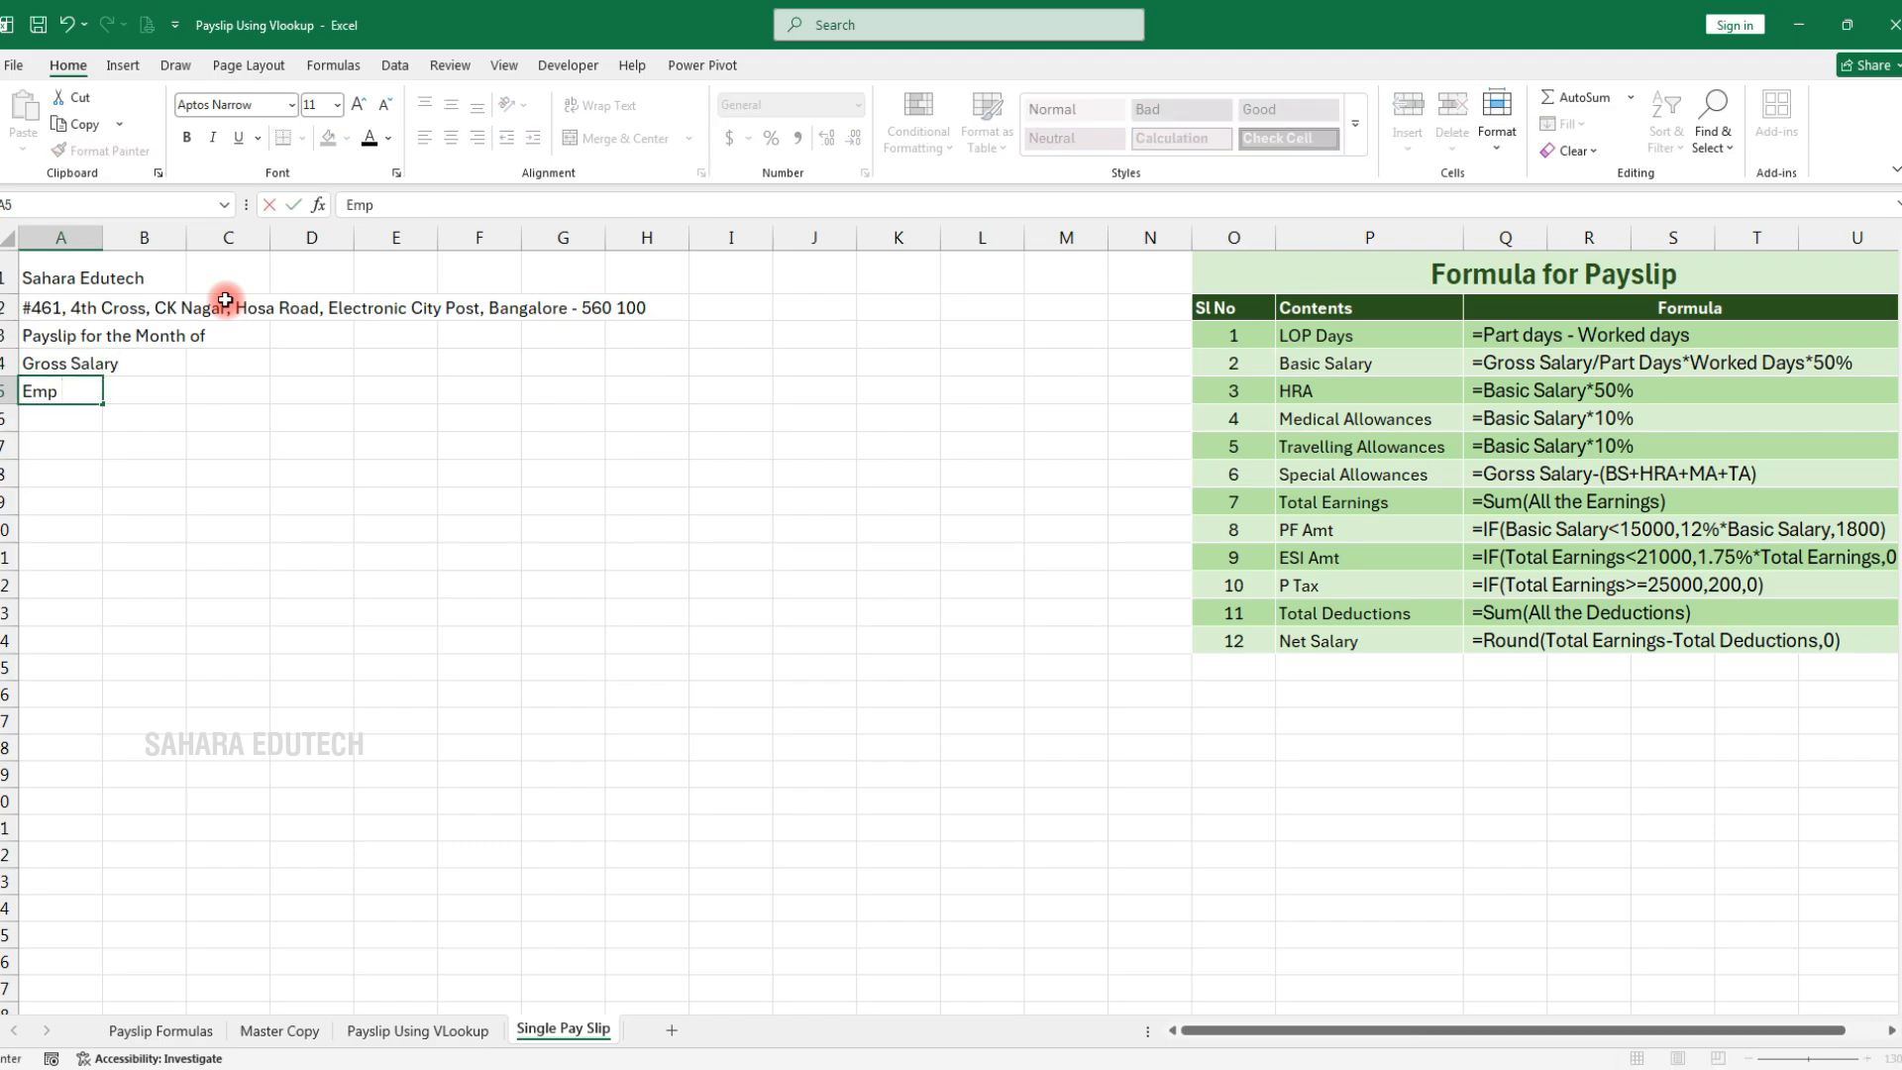
type("ID")
key("Return")
type("Emp ")
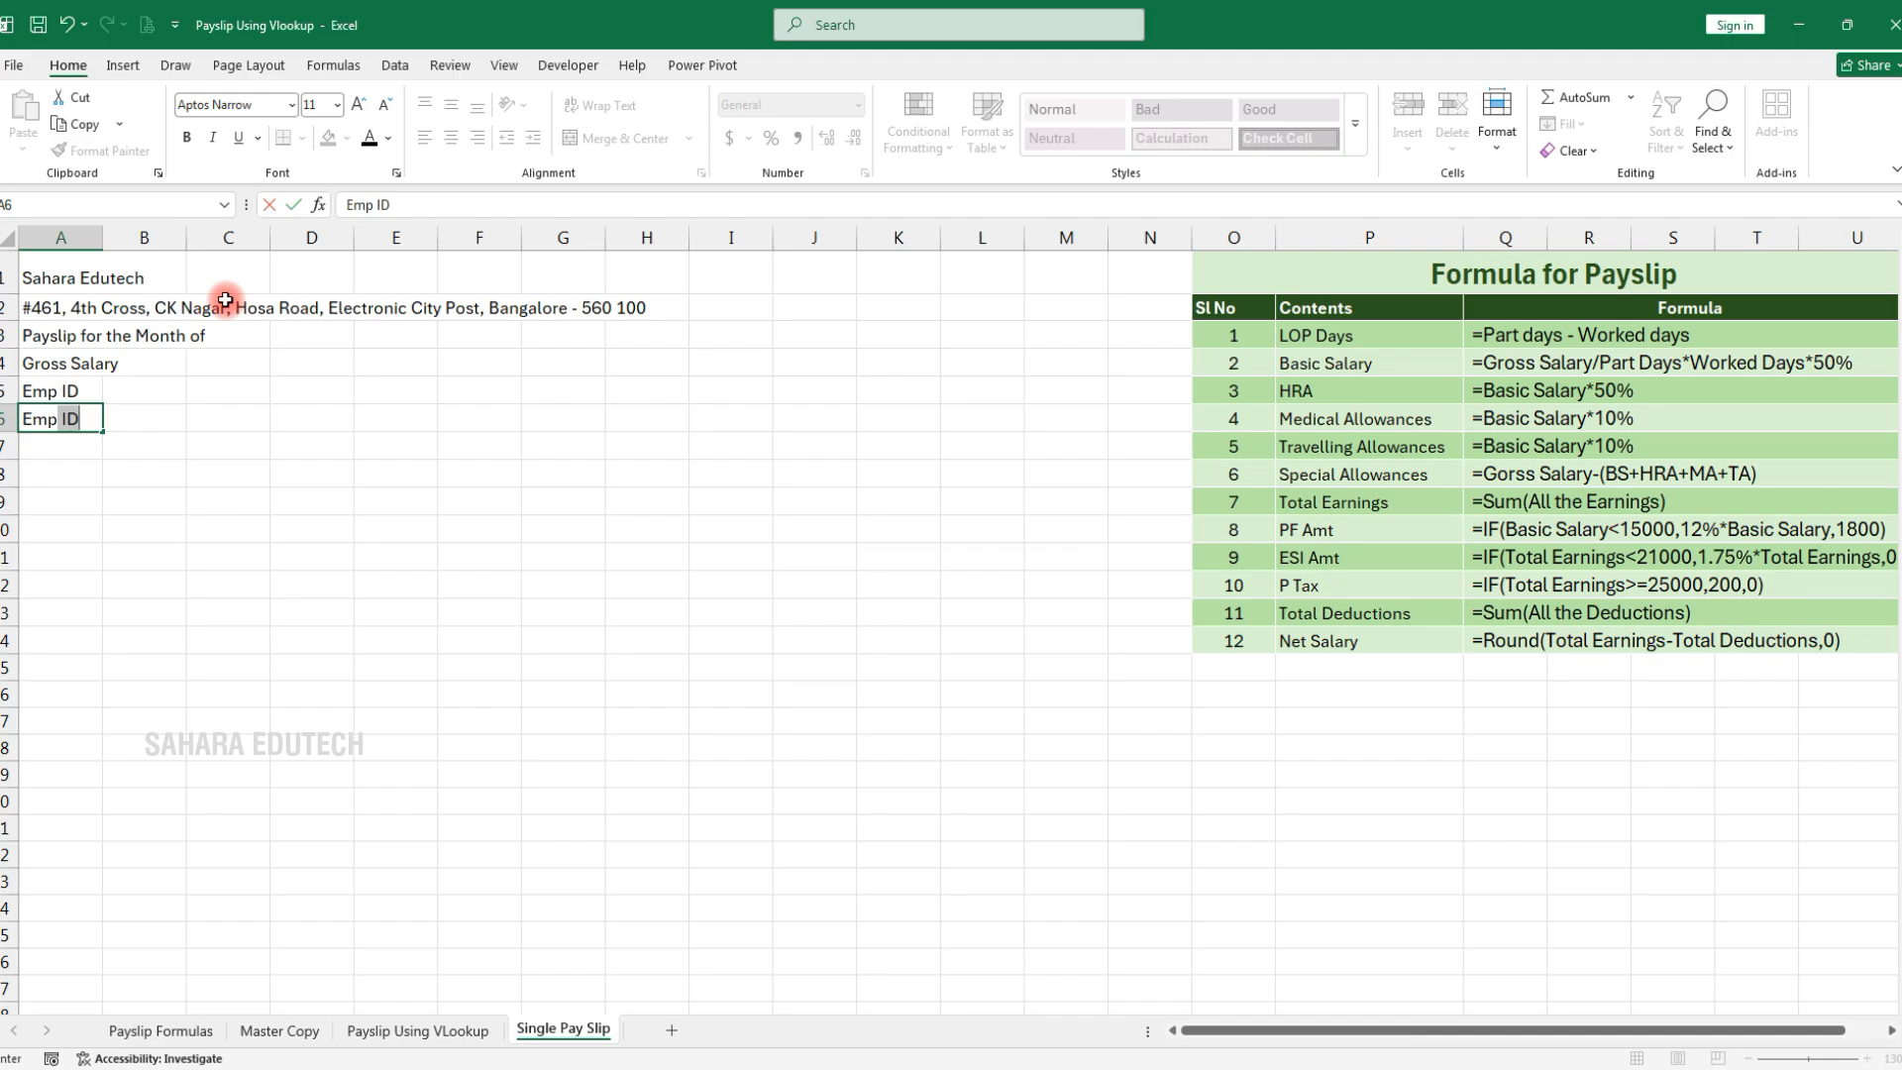
type("Name")
key("Return")
type("De")
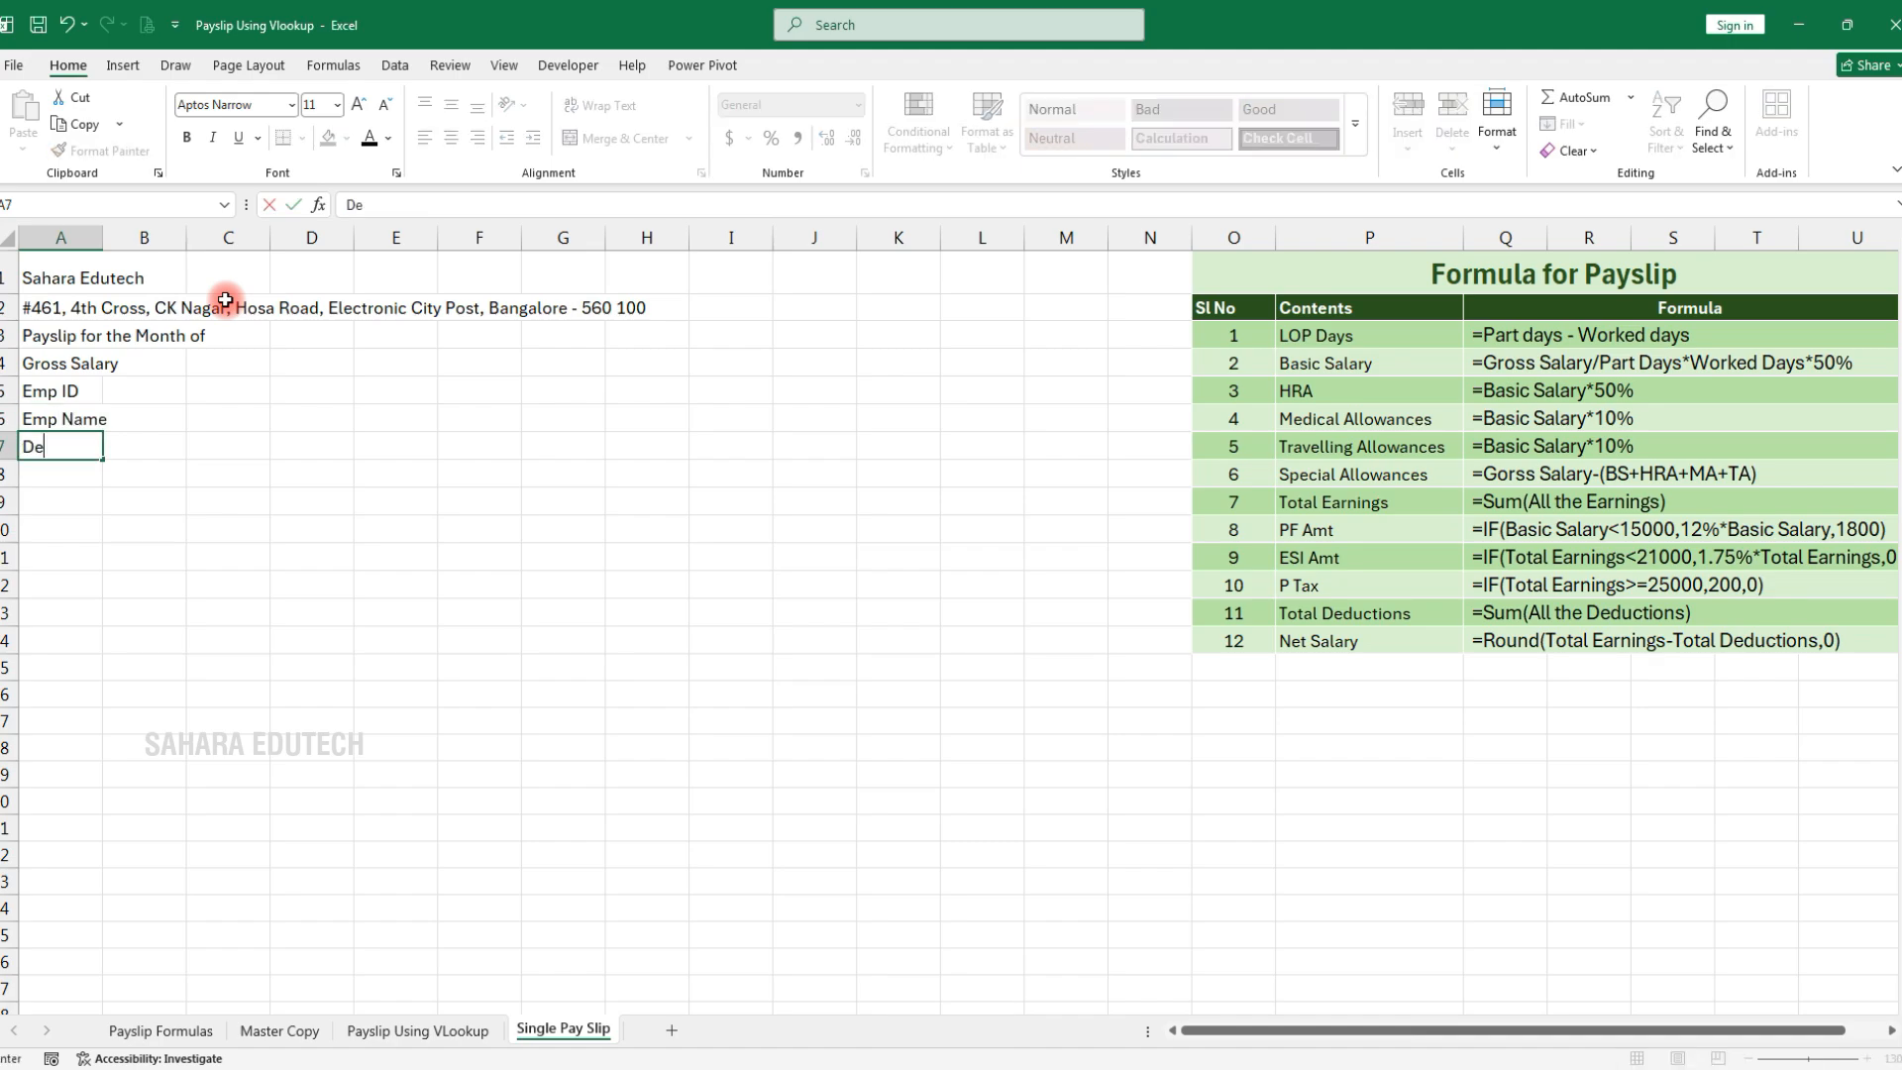
type("sgination")
key("Return")
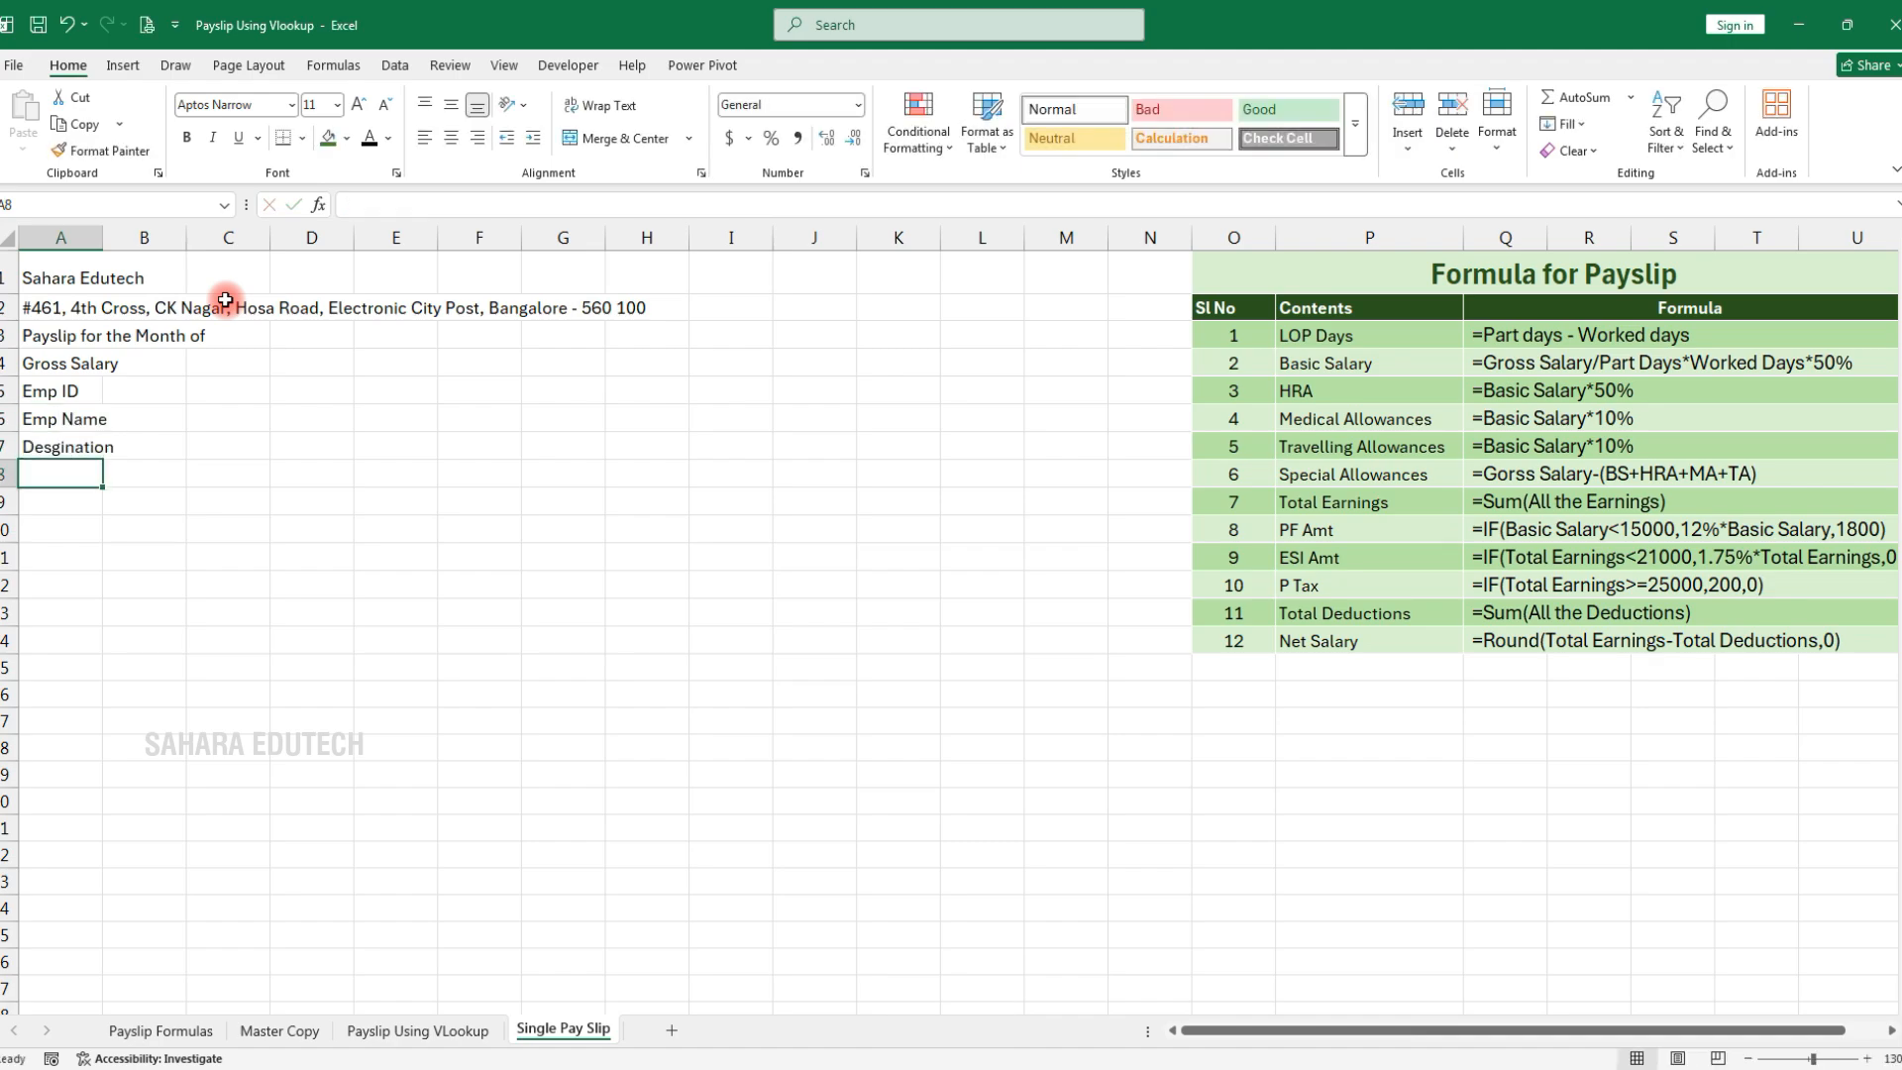
type("Place")
key("Return")
type("Part Da")
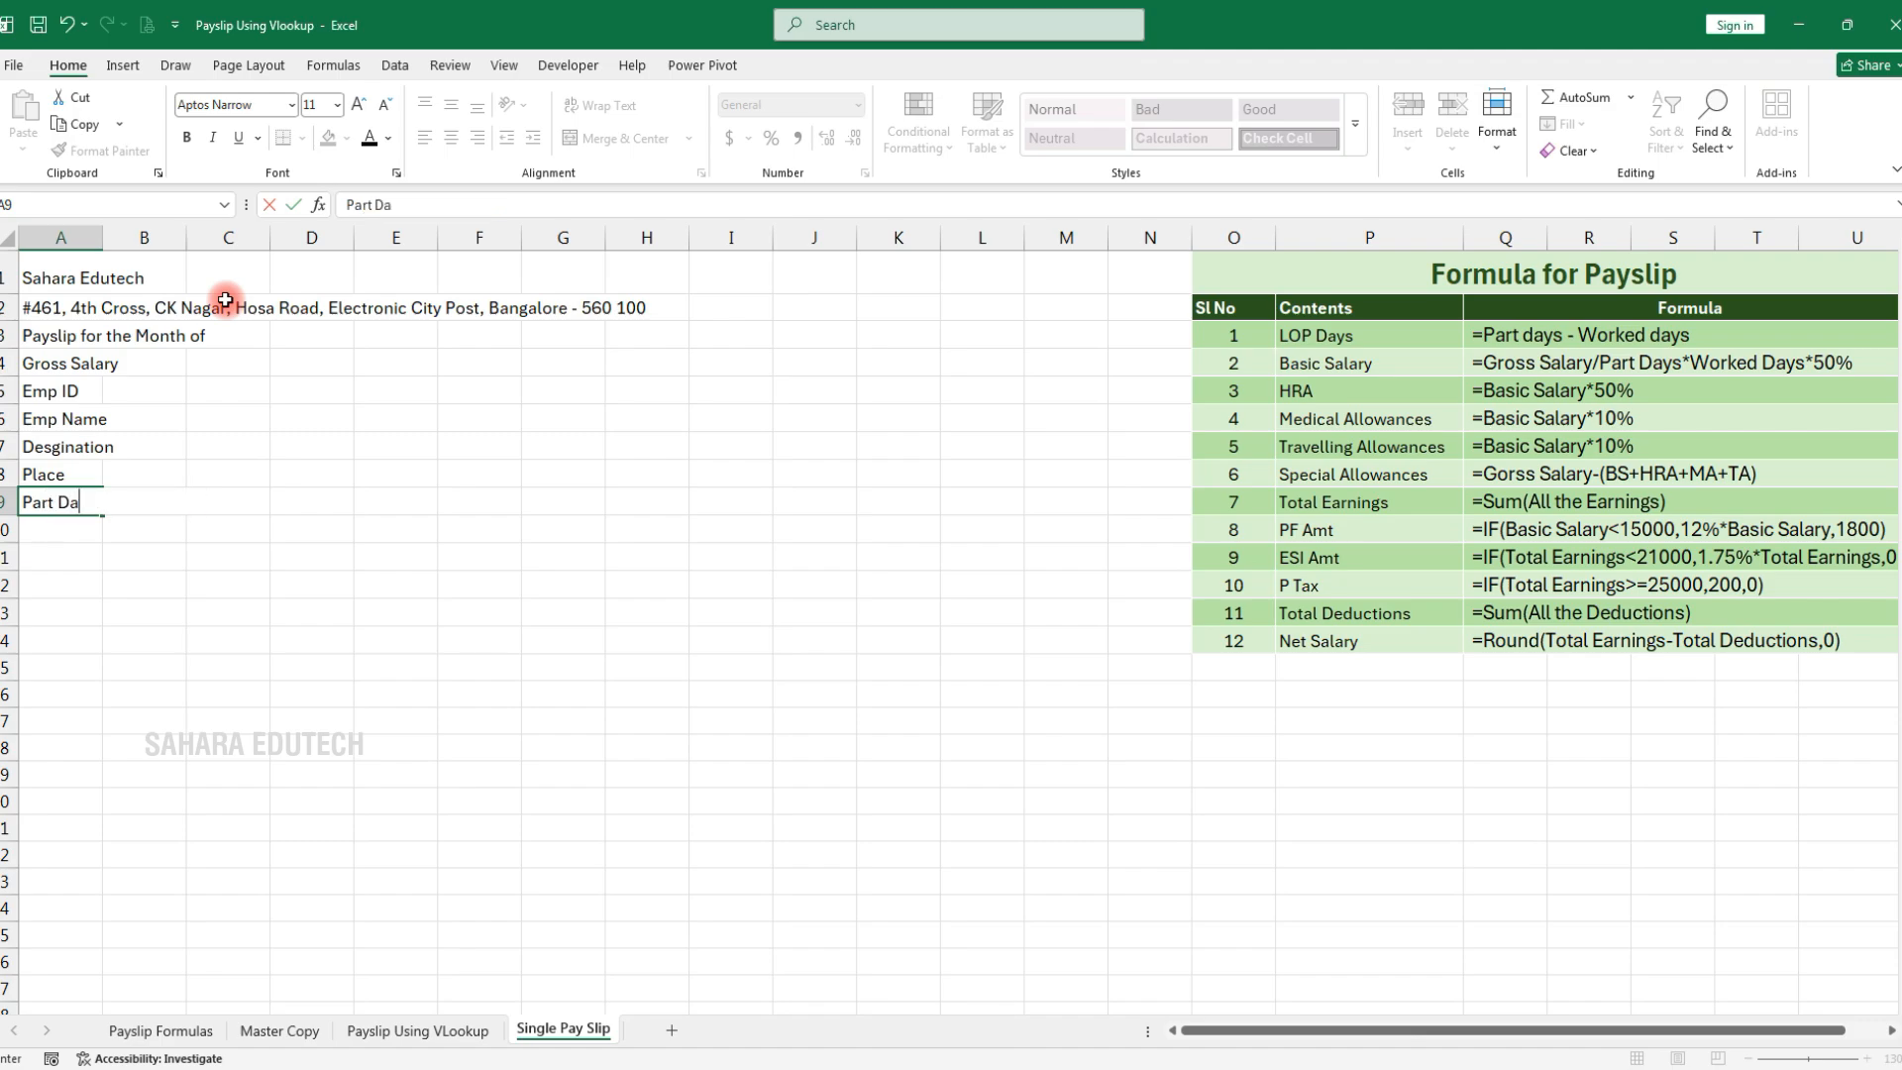
key("Right")
key("Right")
Enter UAN No, ESI No, LOP Days and Worked Days down column C from C5
key("Up")
key("Up")
key("Up")
key("Up")
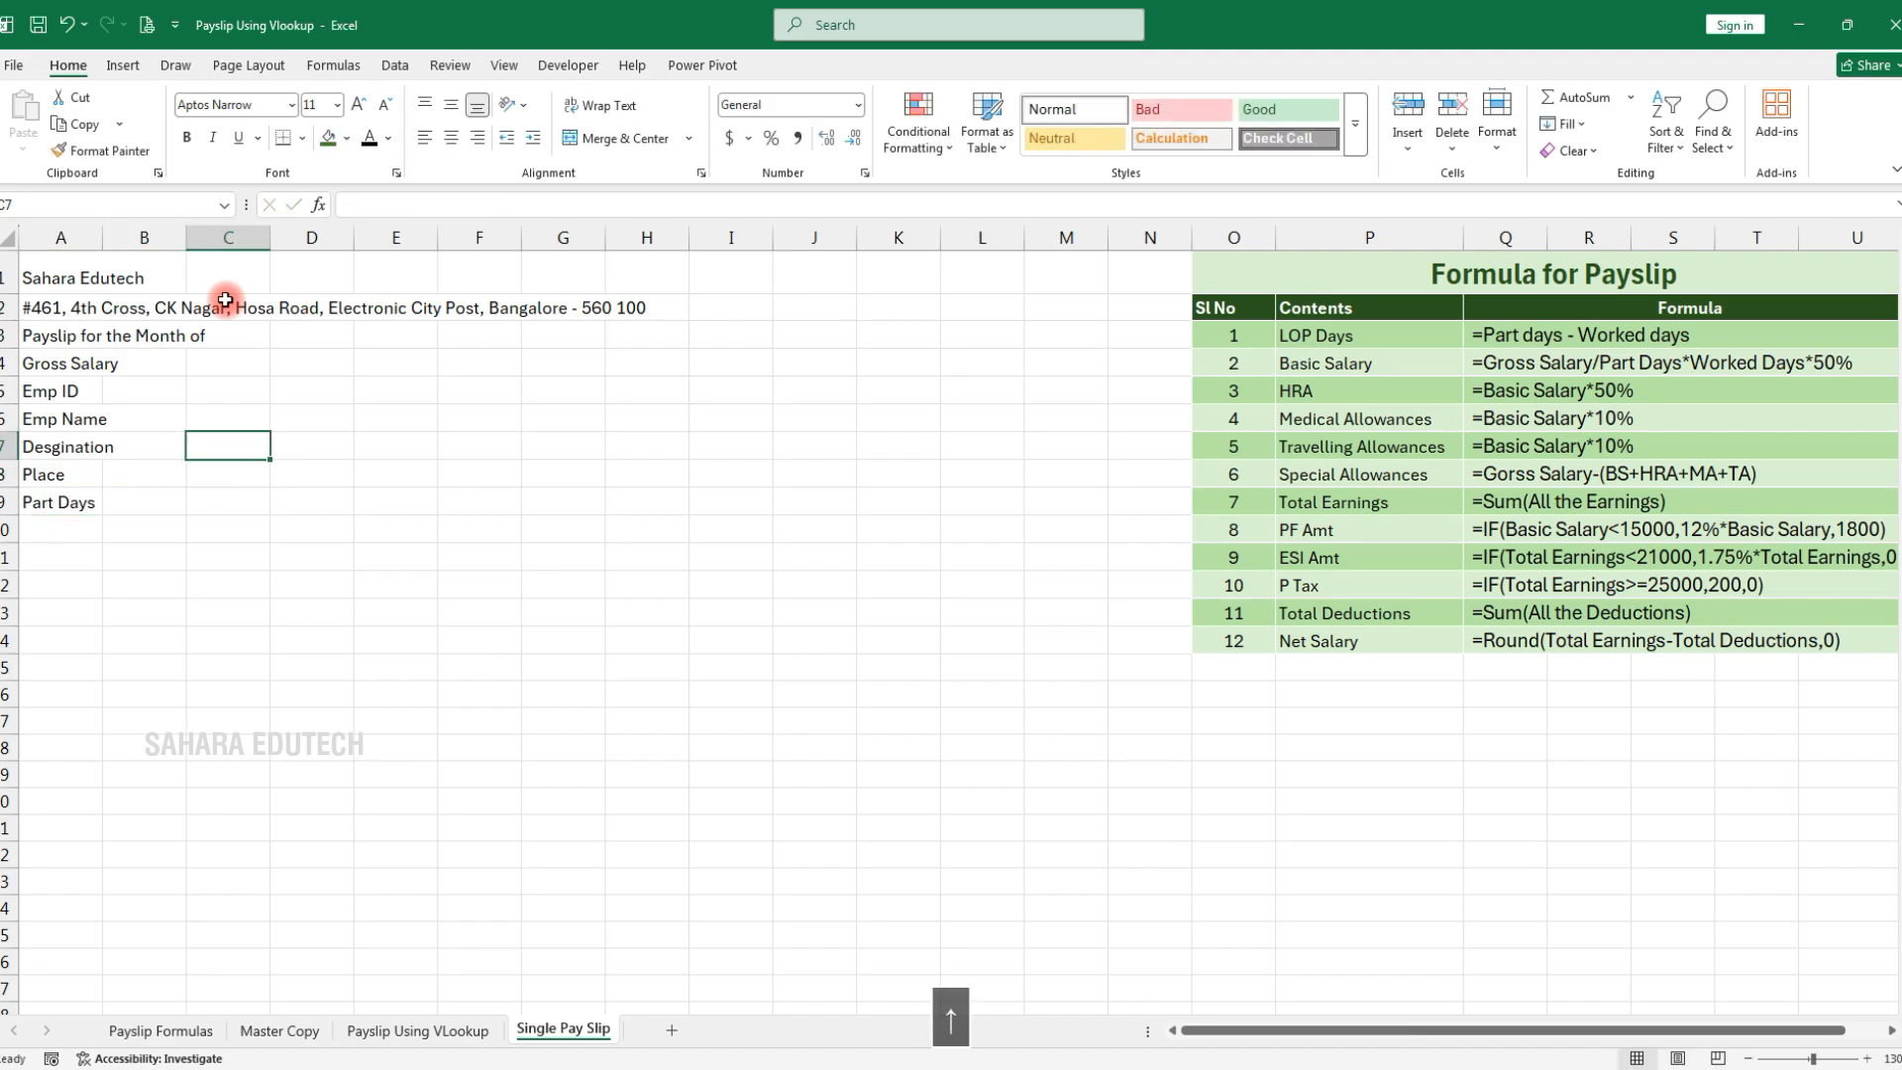
type("U")
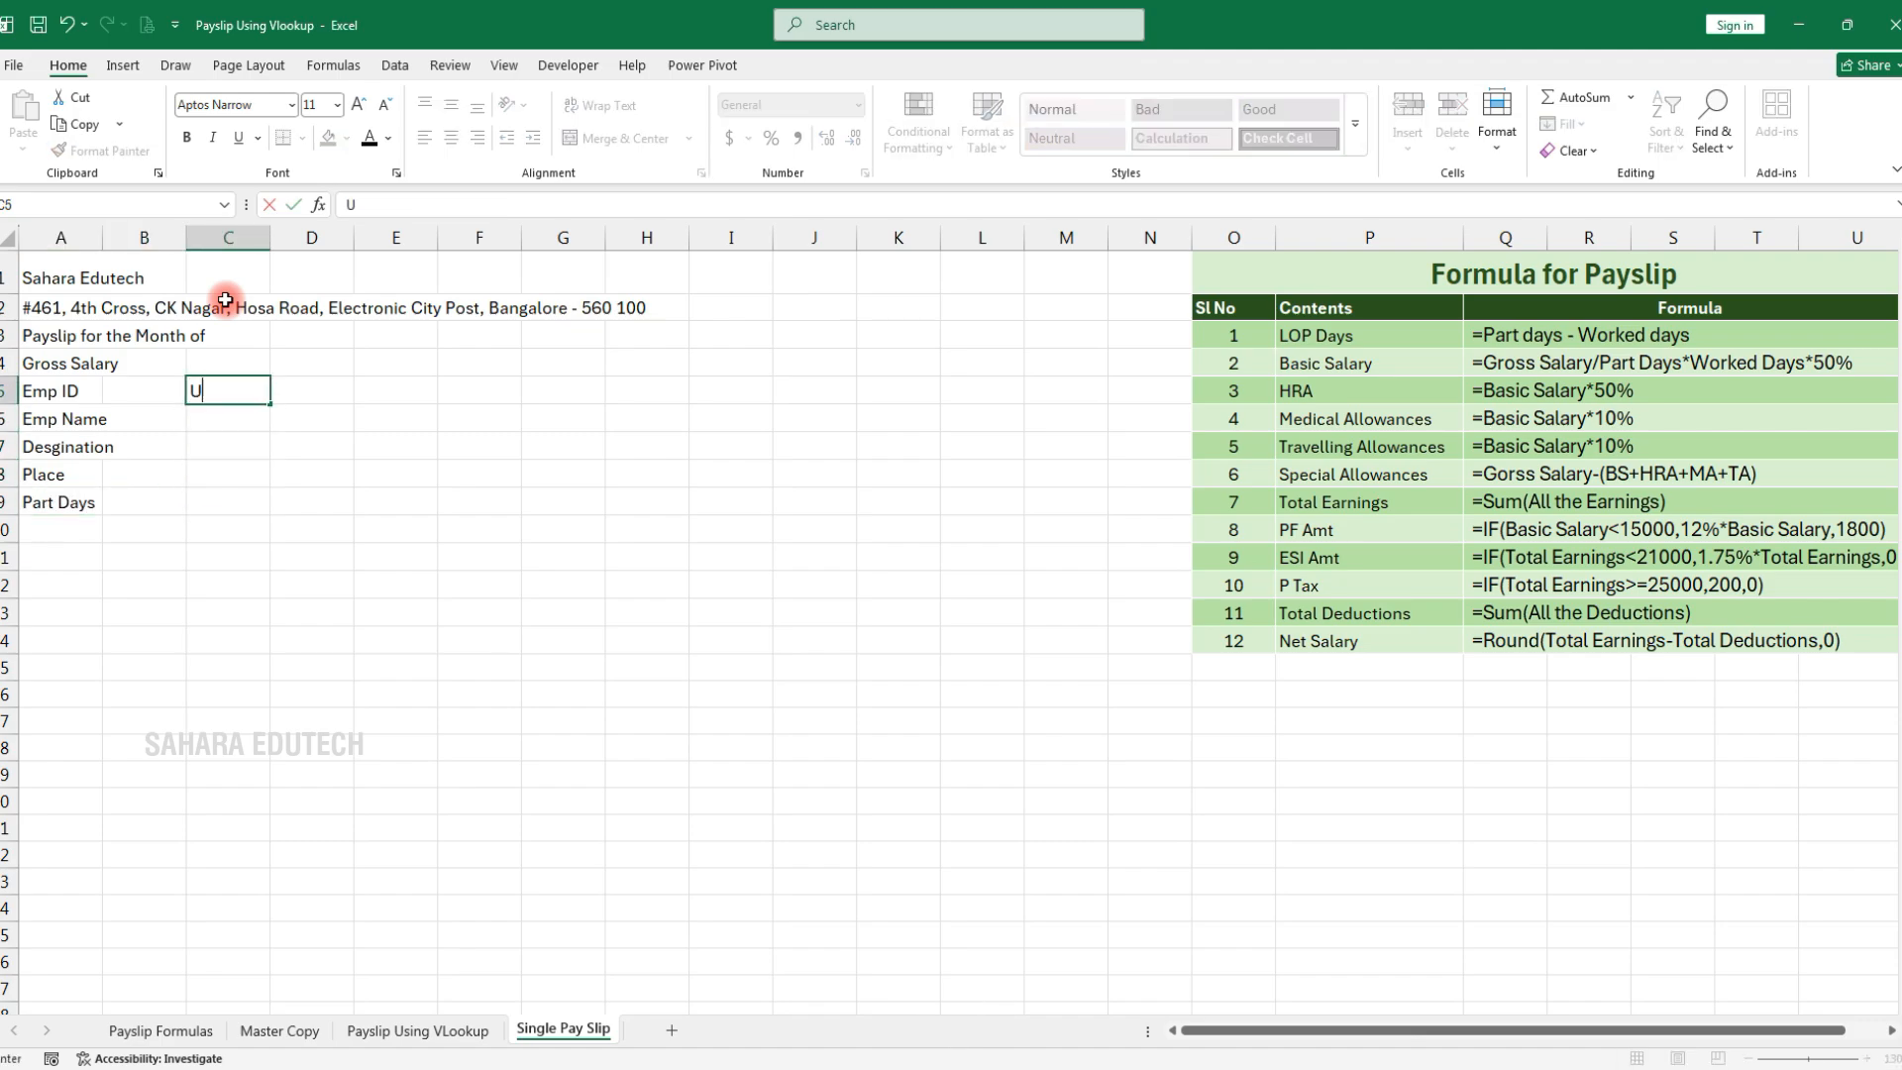
type("AN No")
key("Return")
type("ESI N")
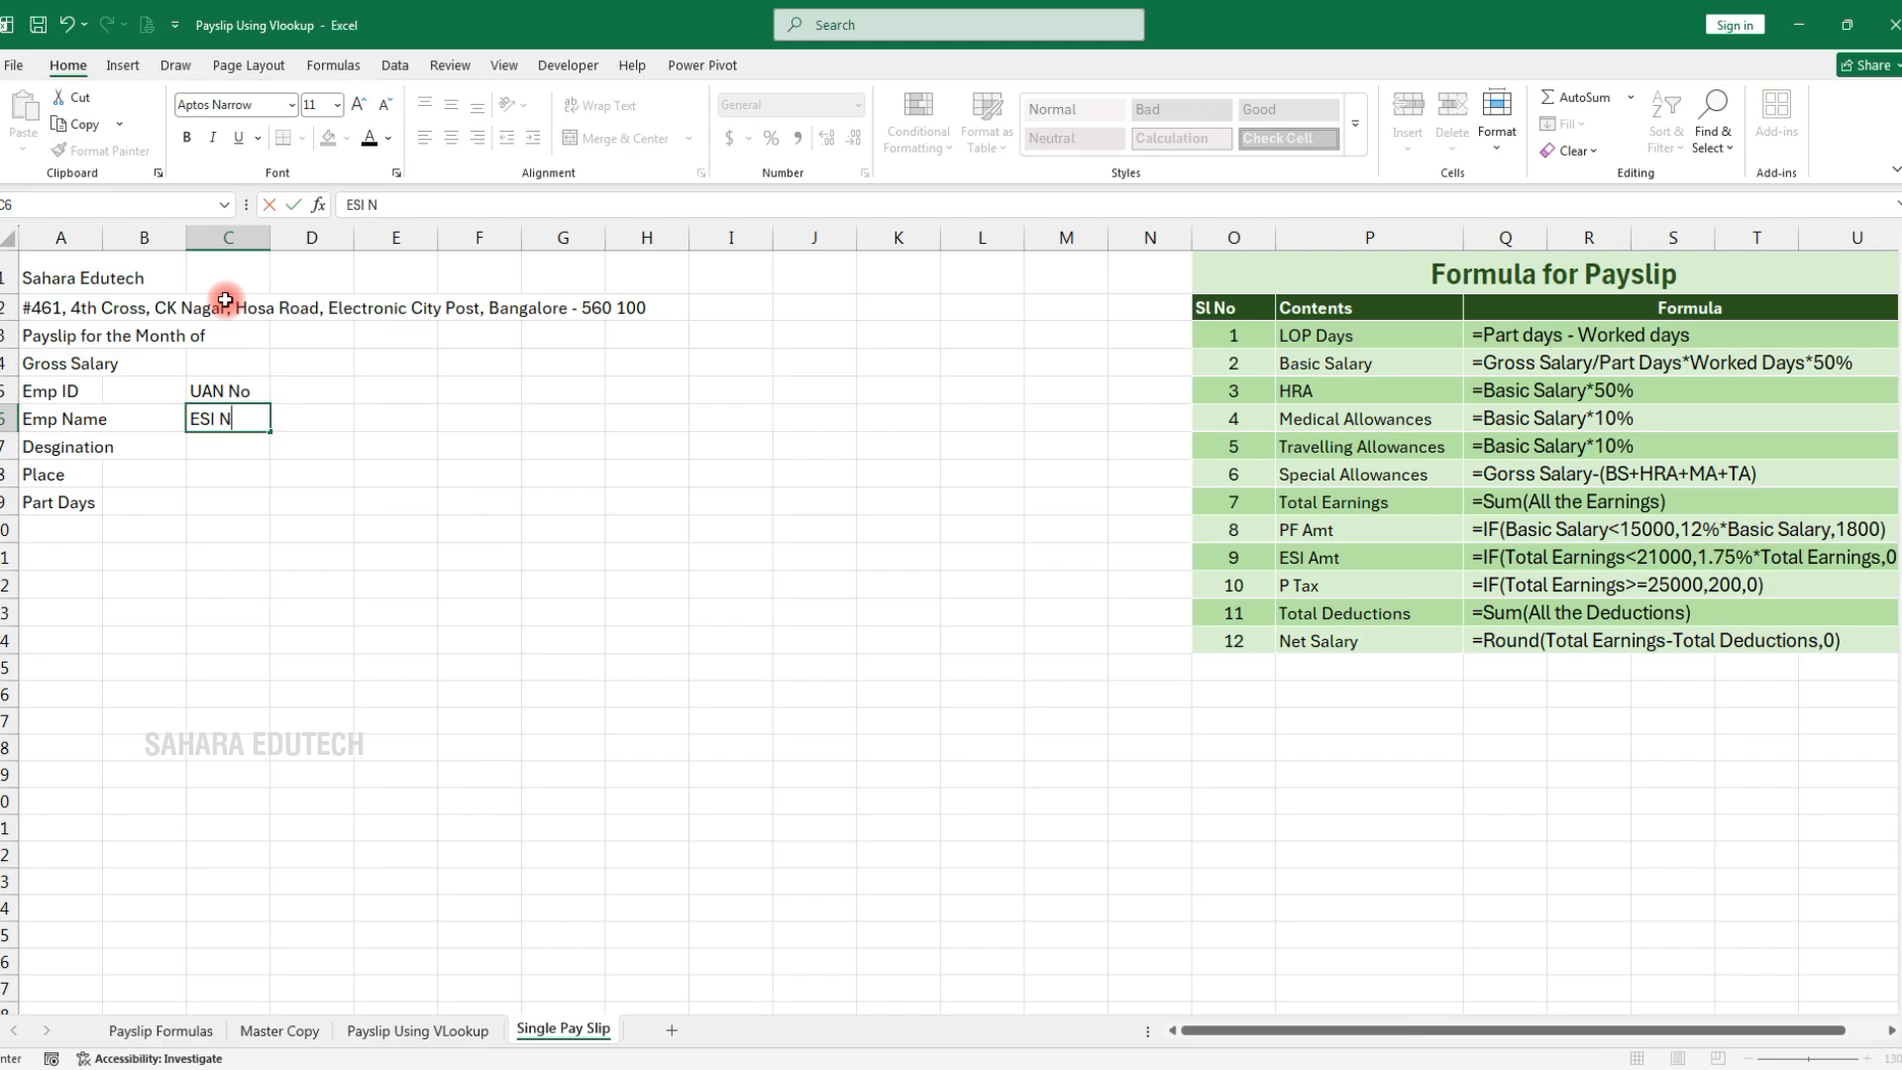
type("o")
key("Return")
type("L")
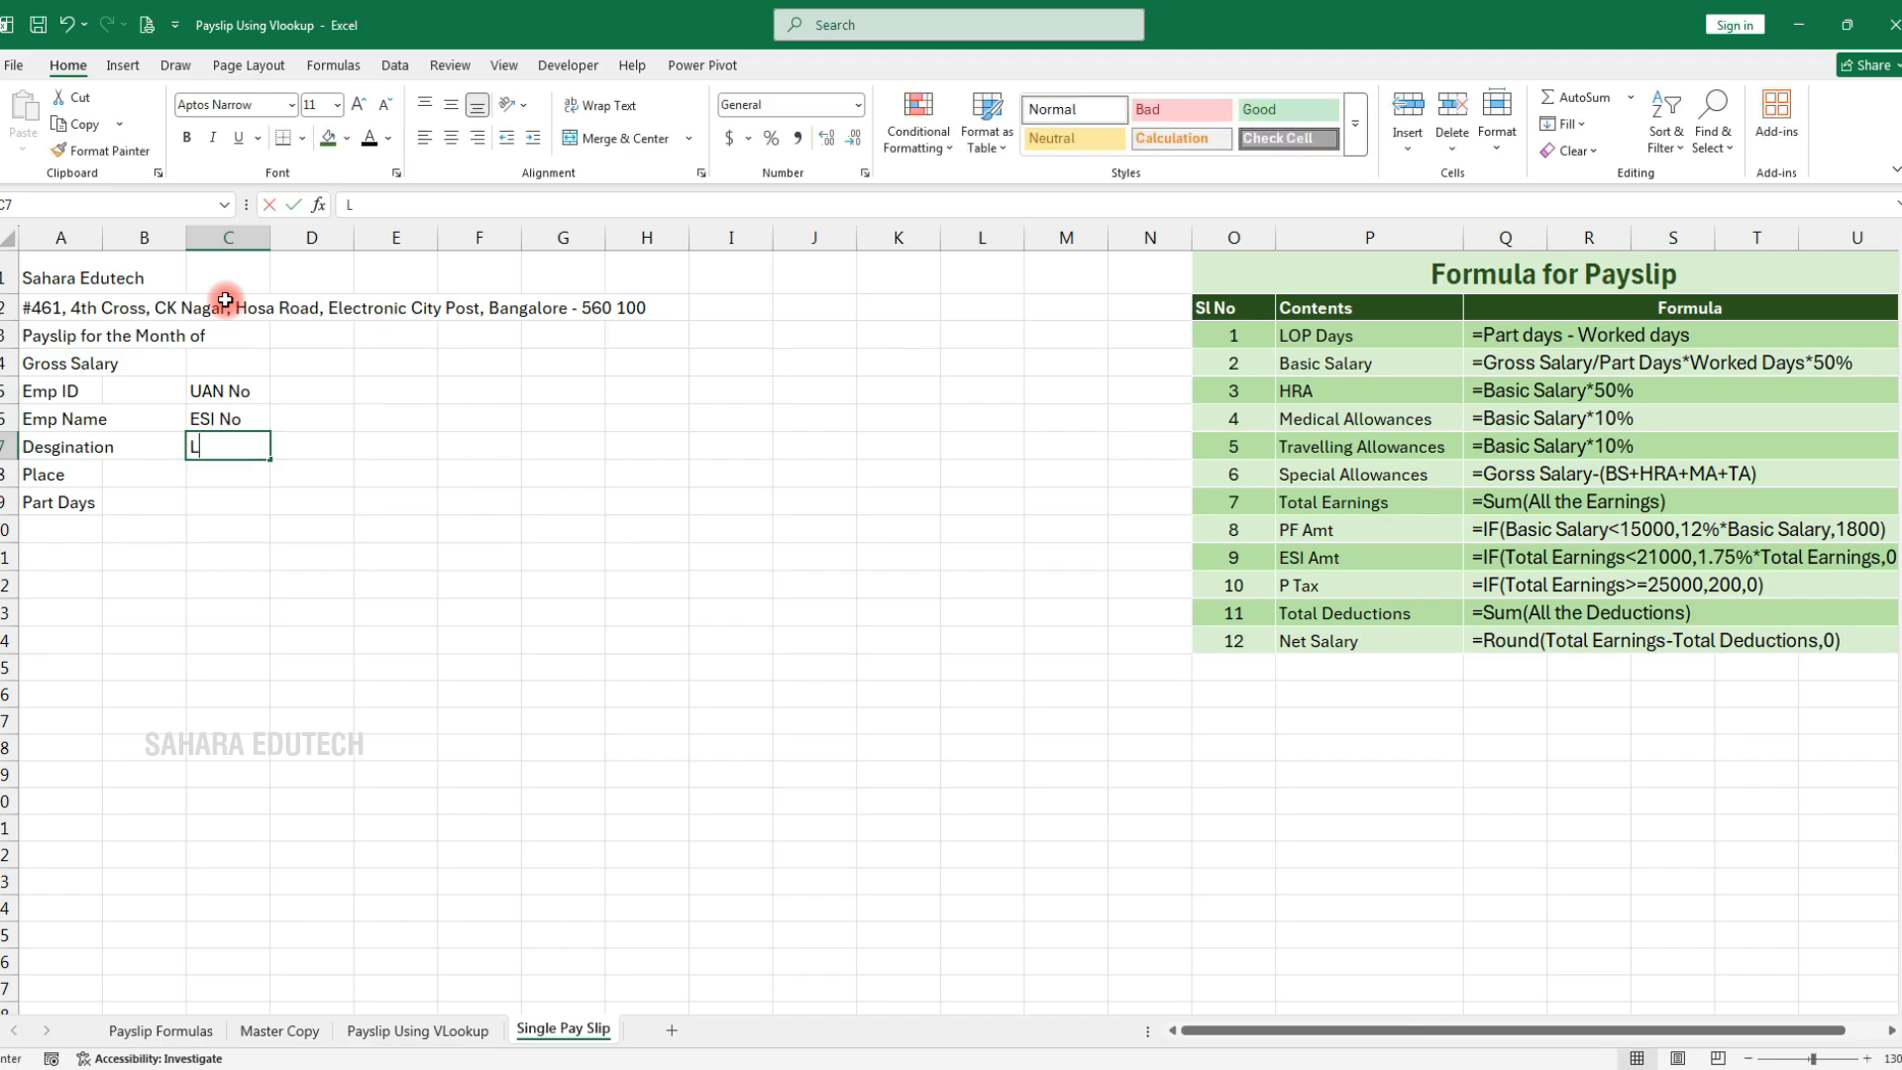
type("OP Days")
key("Return")
type("Worked Days")
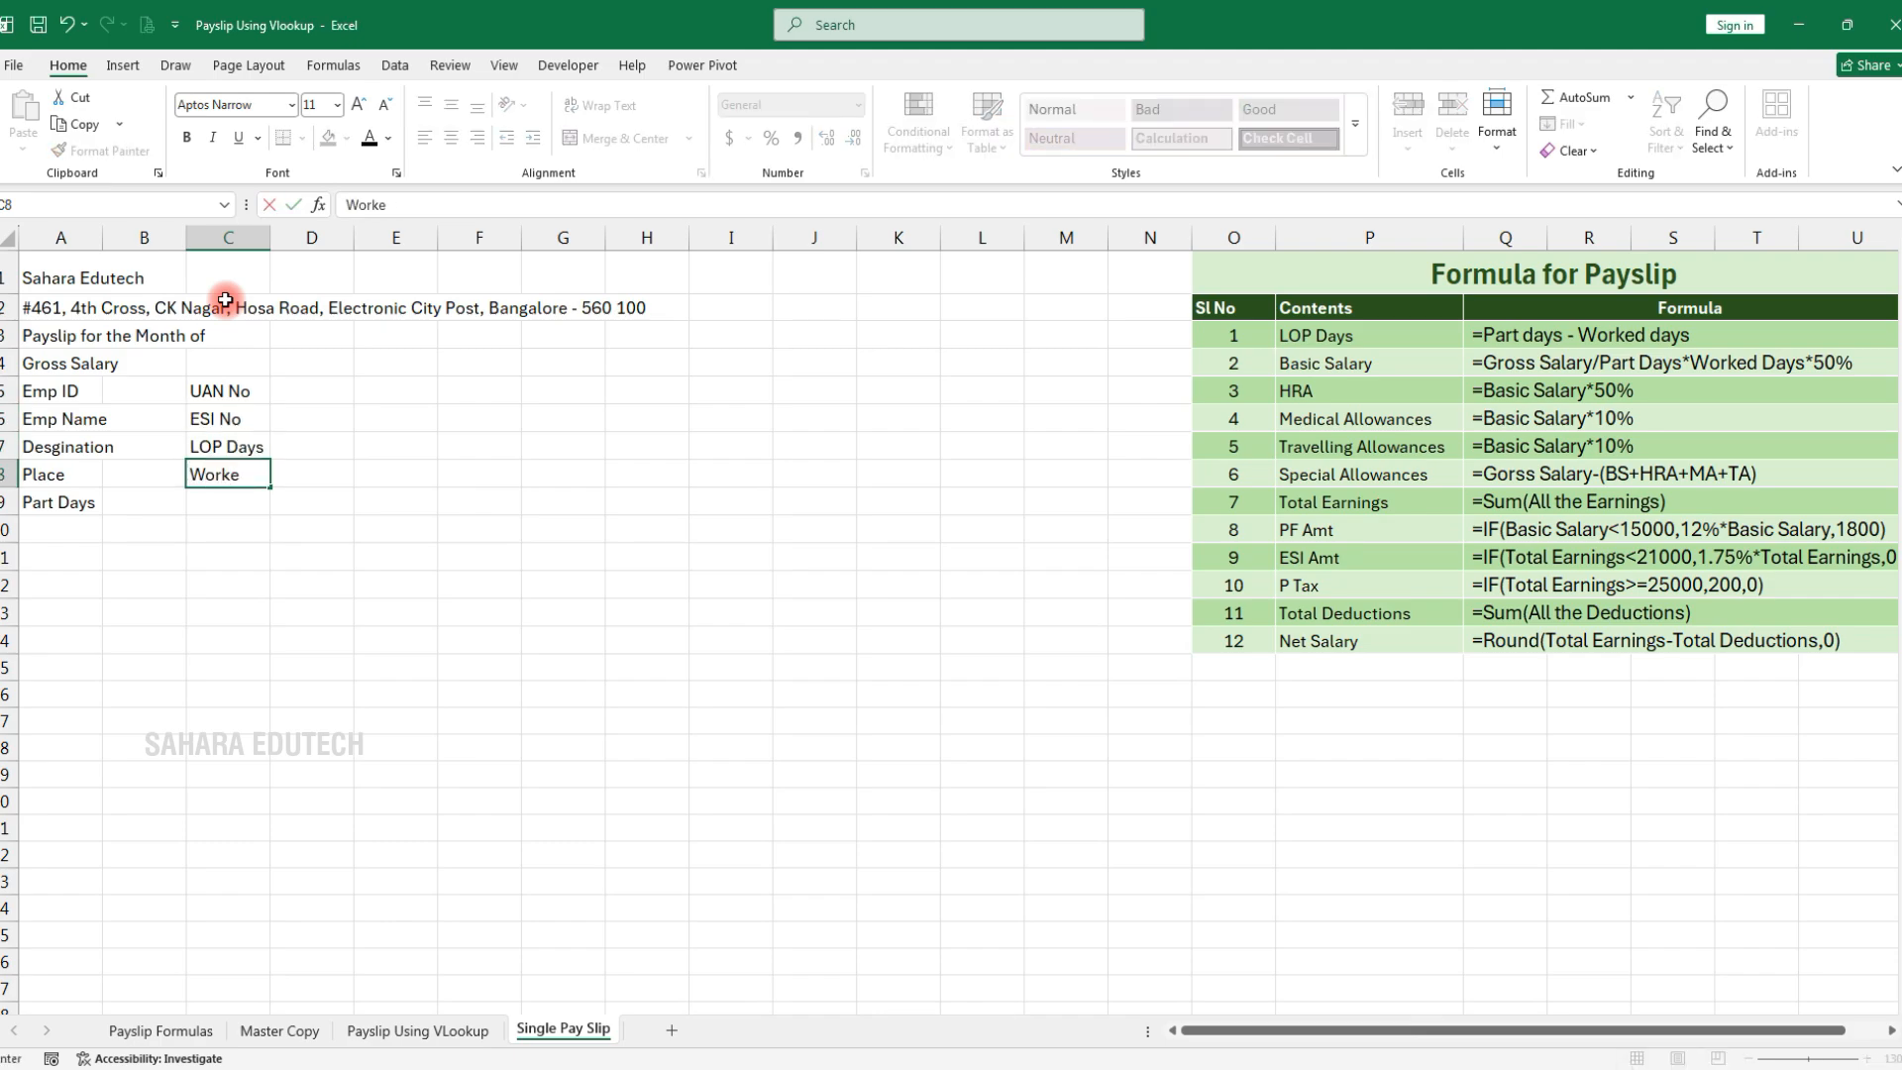
key("Return")
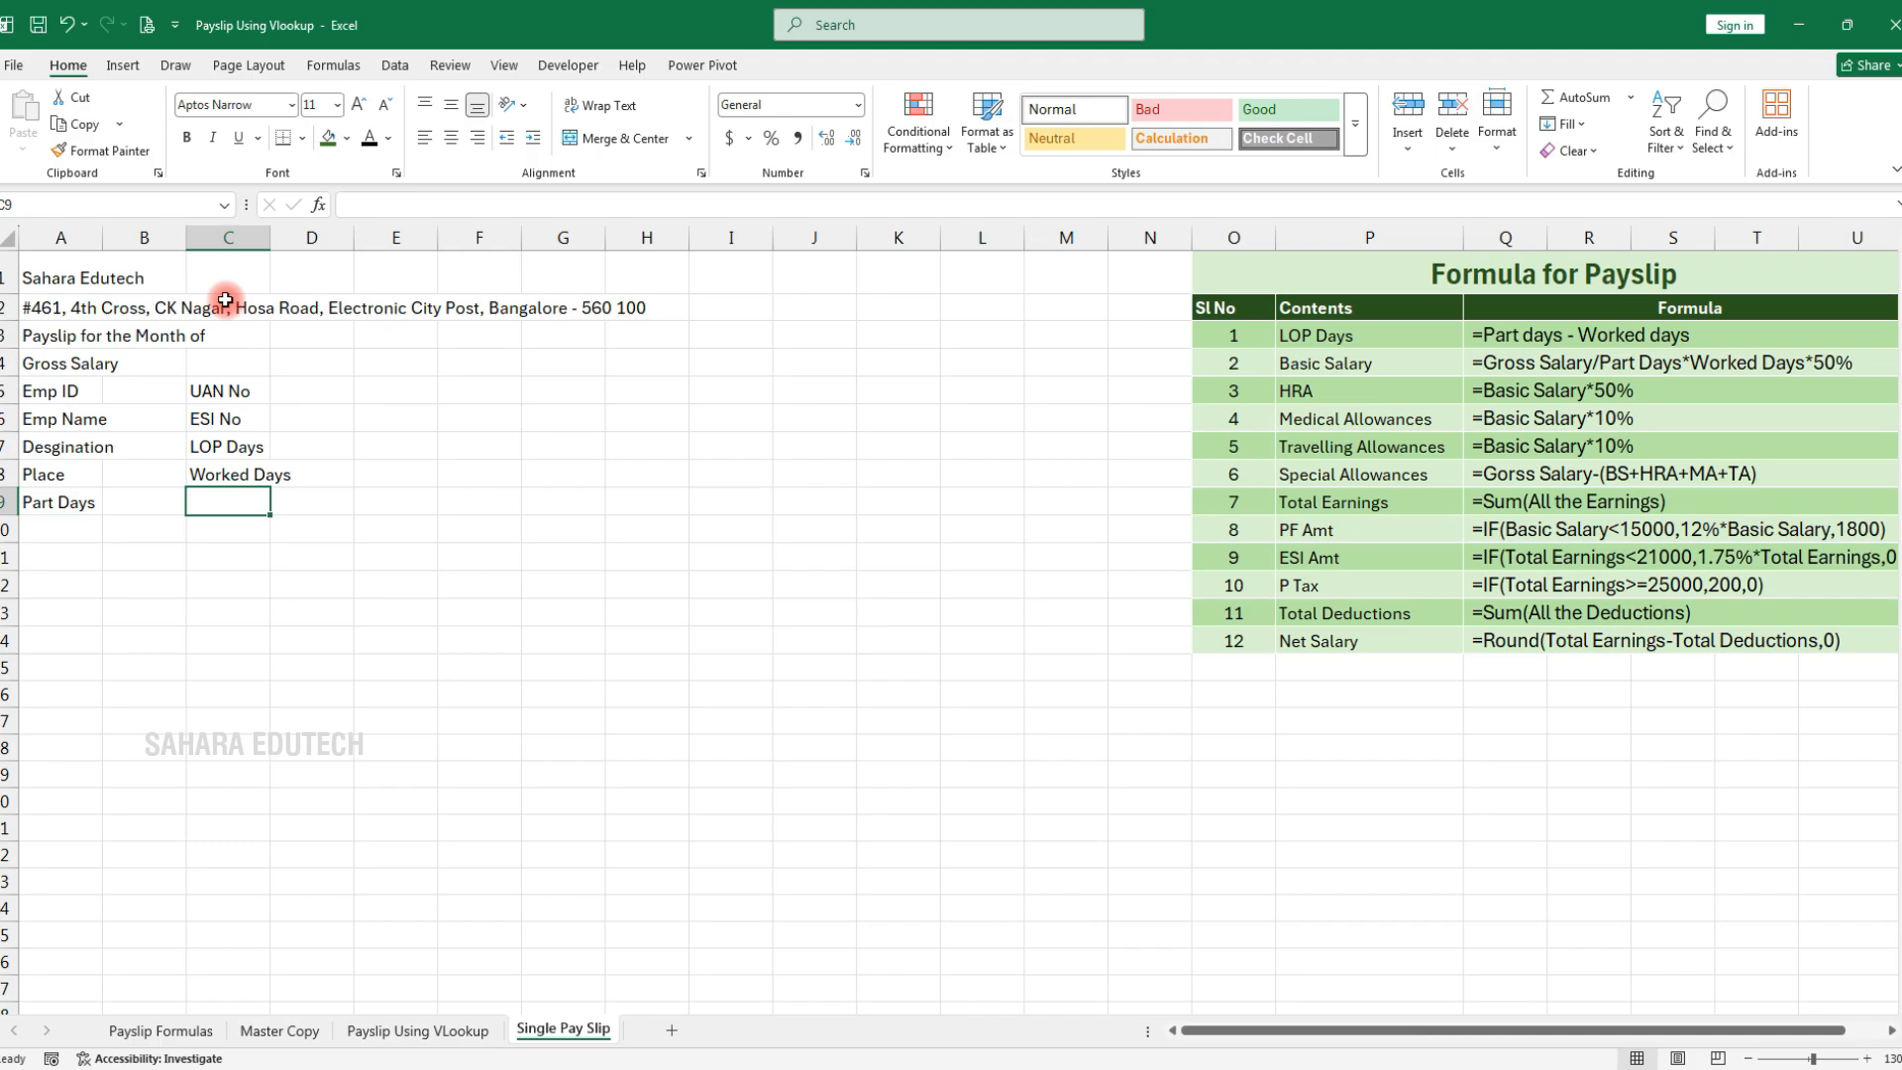
Correct C7:C9 to read A/c No, LOP Days and Worked Days
key("Up")
key("Up")
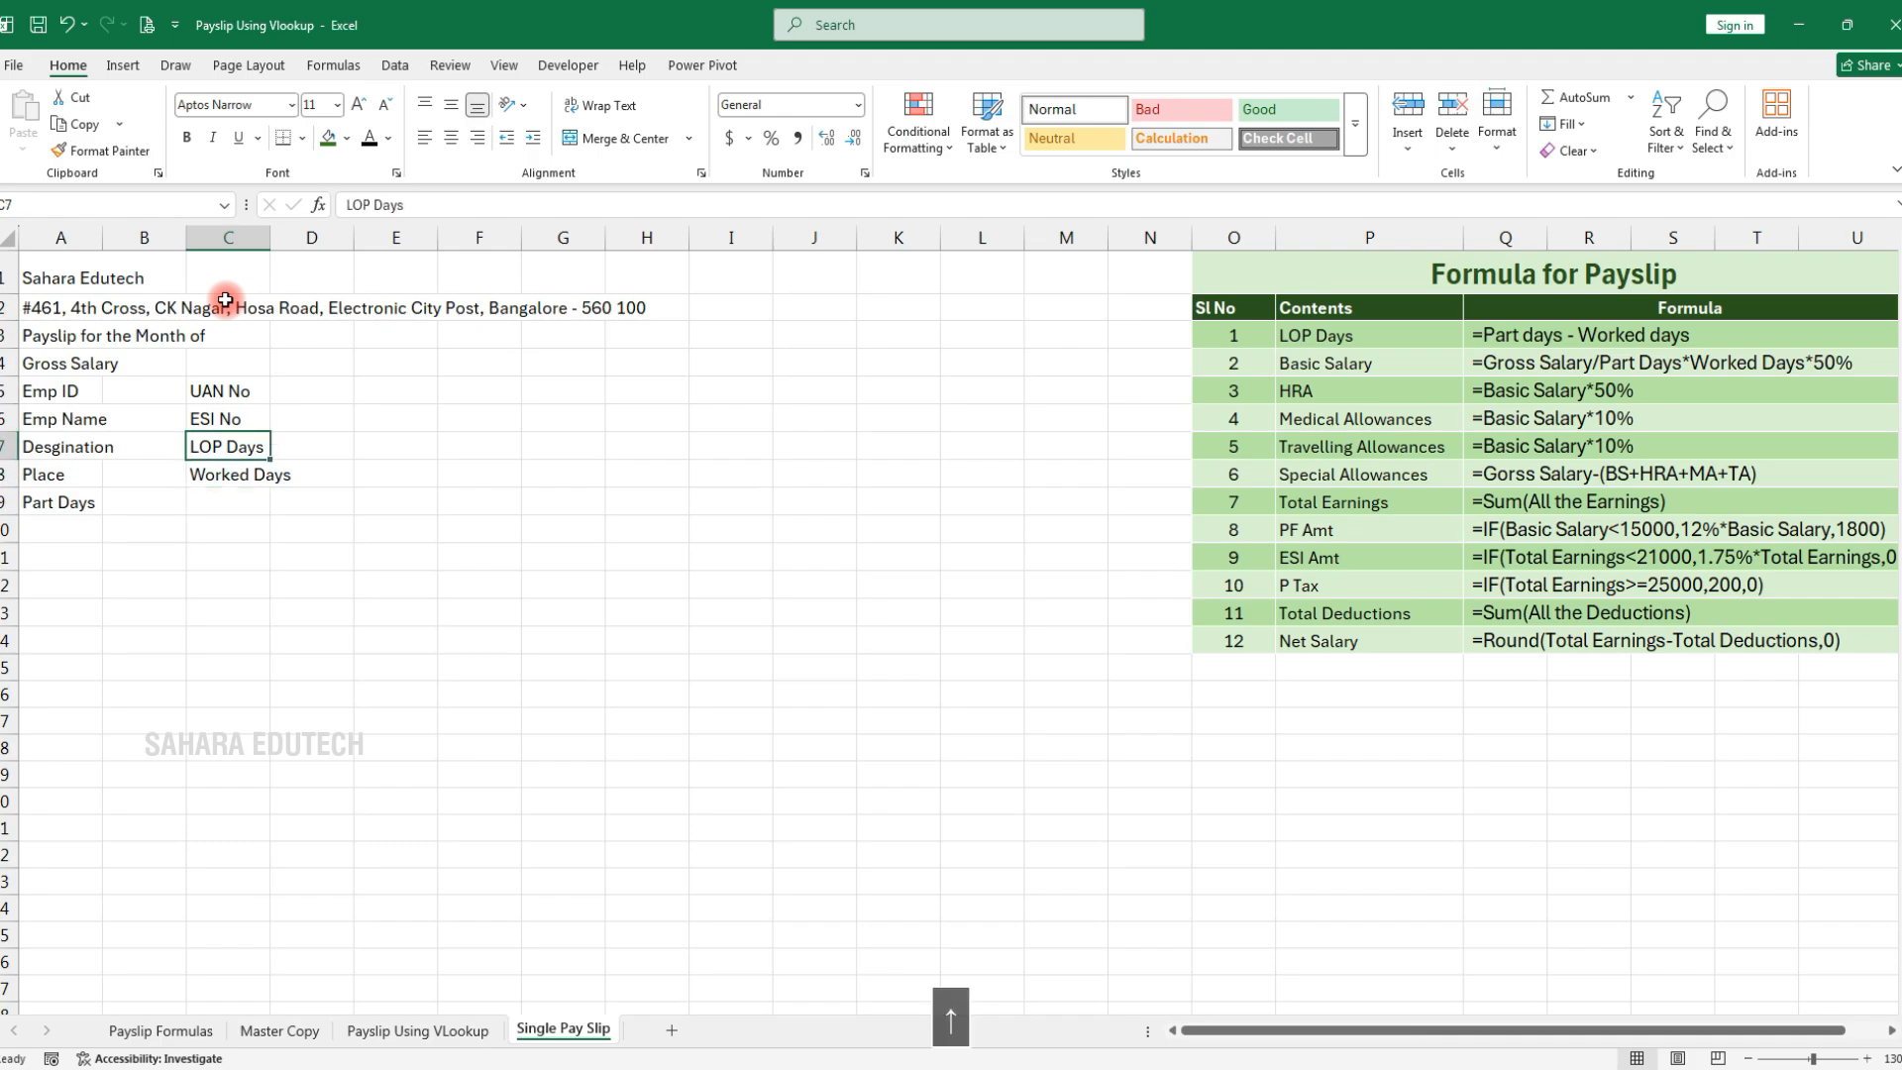
type("A/c No")
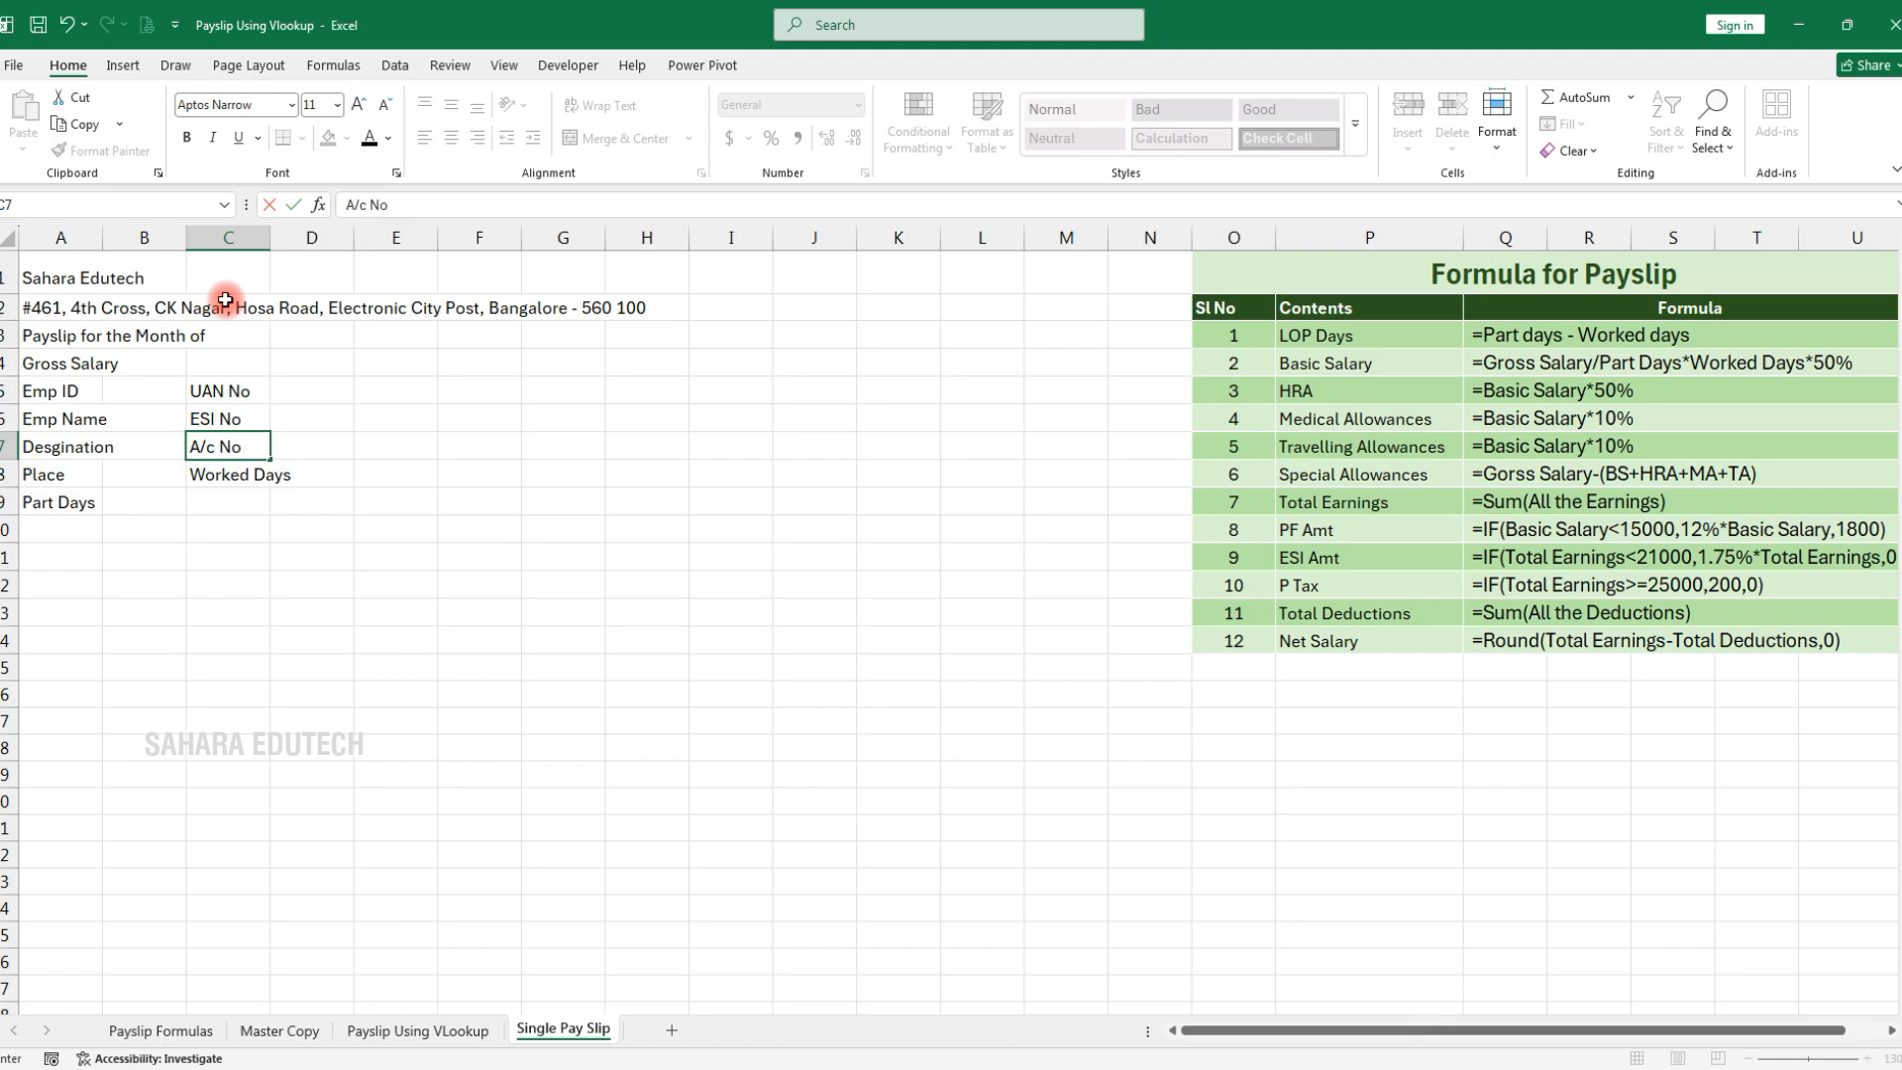
key("Return")
type("LOP Days")
key("Return")
type("Worked Days")
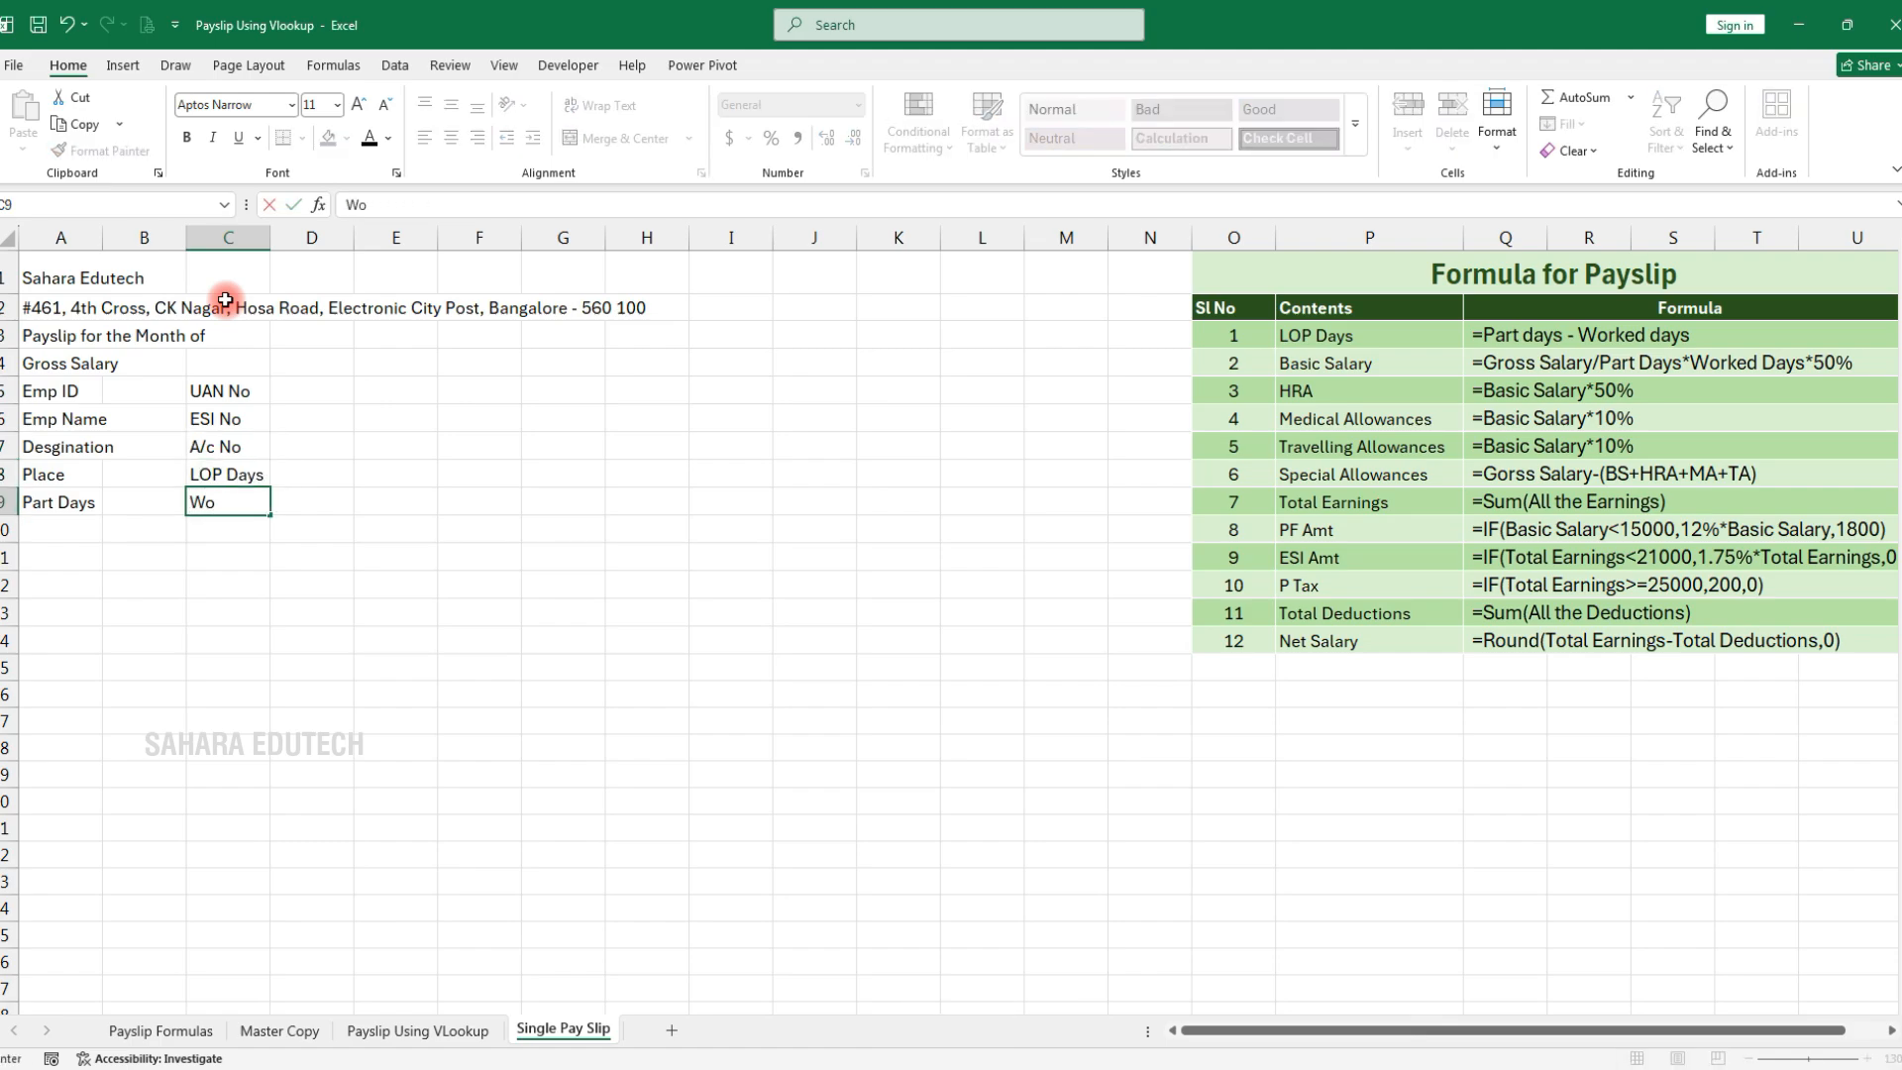
key("Return")
key("Left")
key("Left")
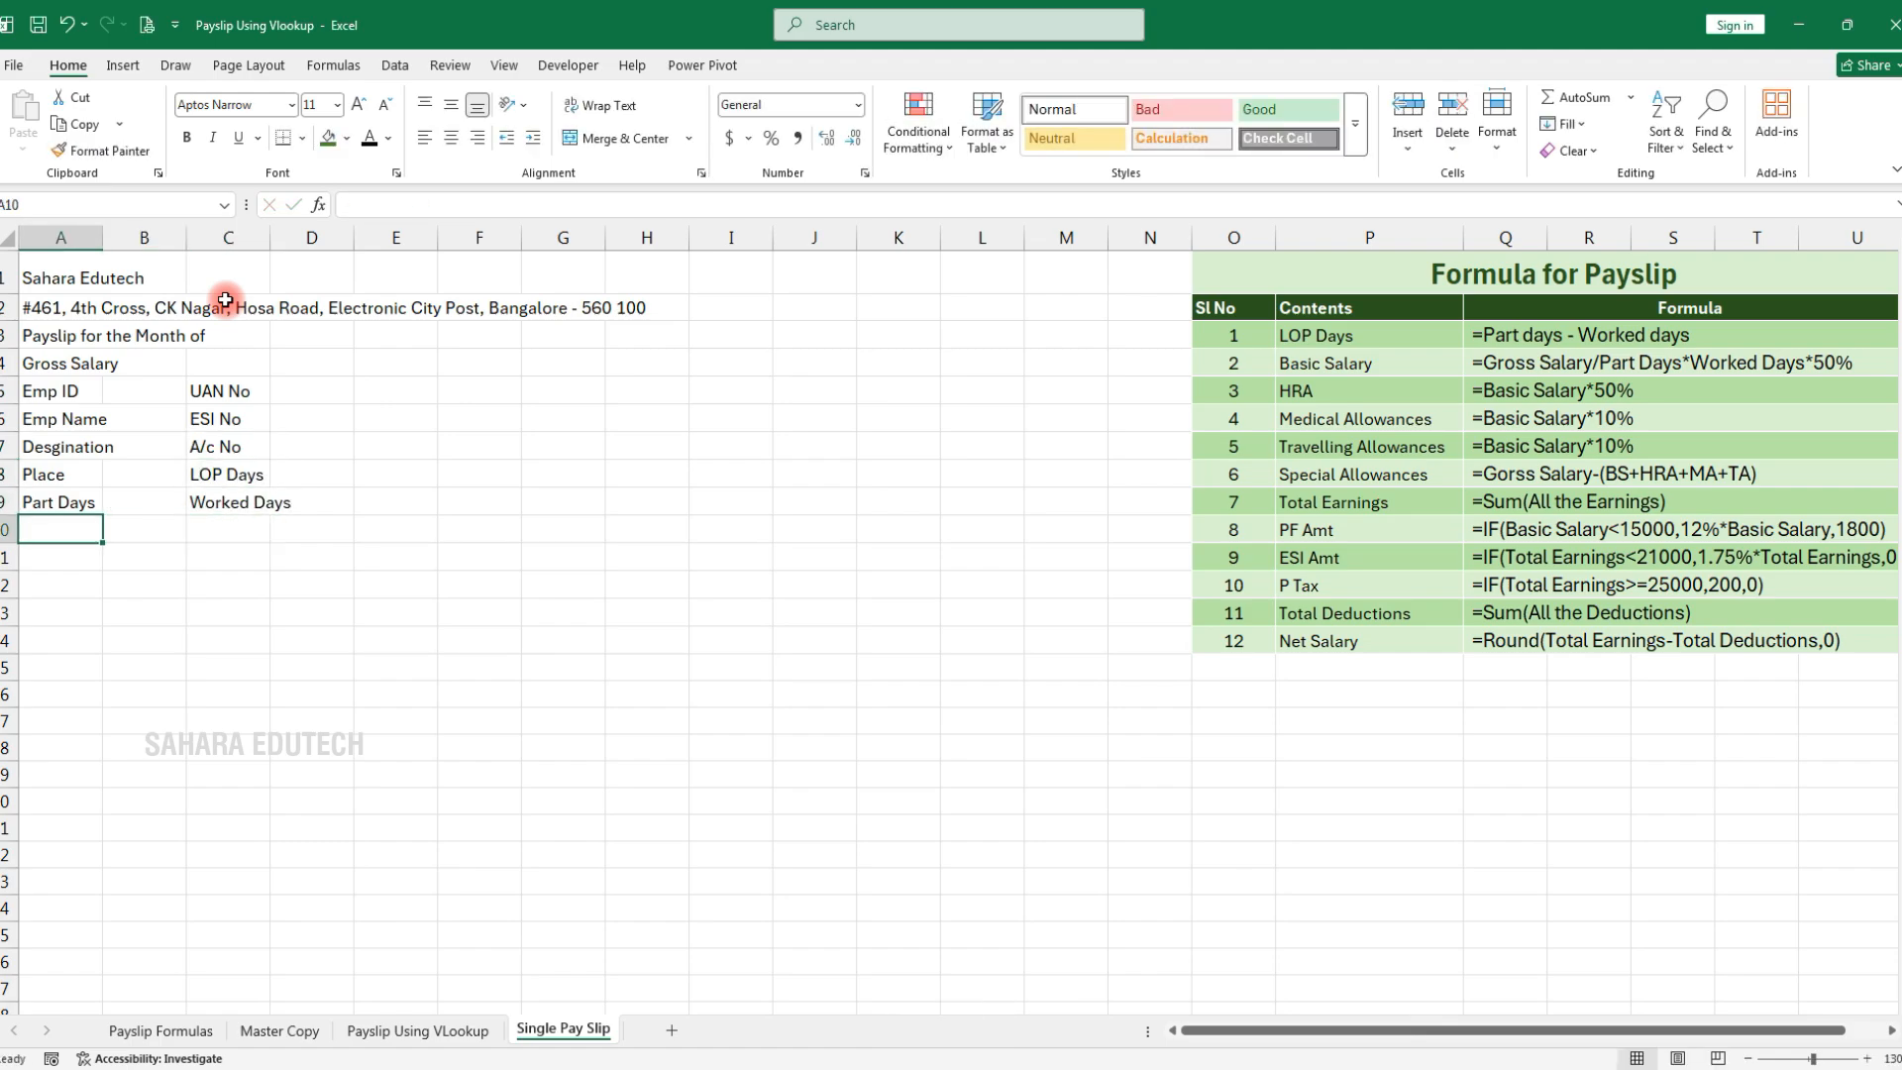
Enter the headings EARNINGS, AMOUNT, DEDUCTIONS, AMOUNT across A10:D10
type("EARNINGS")
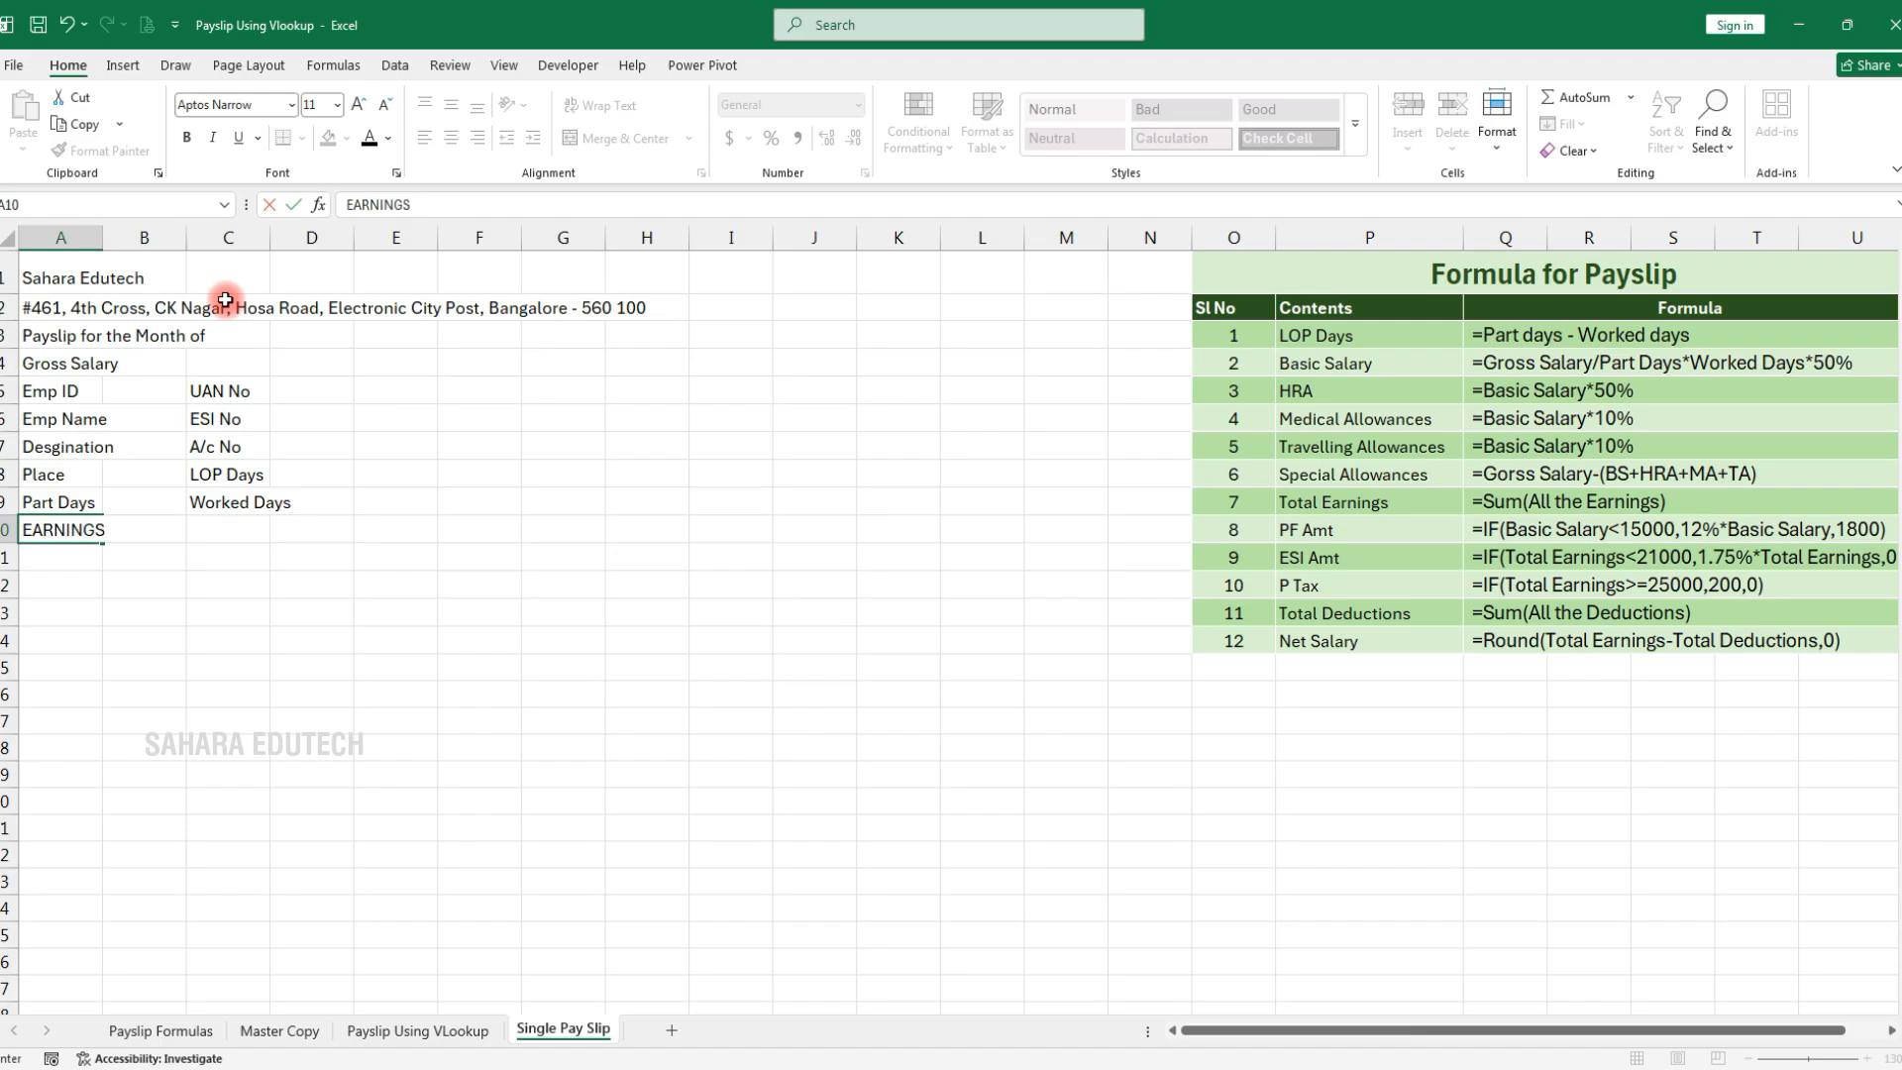
key("Tab")
type("AMOUNT")
key("Tab")
type("D")
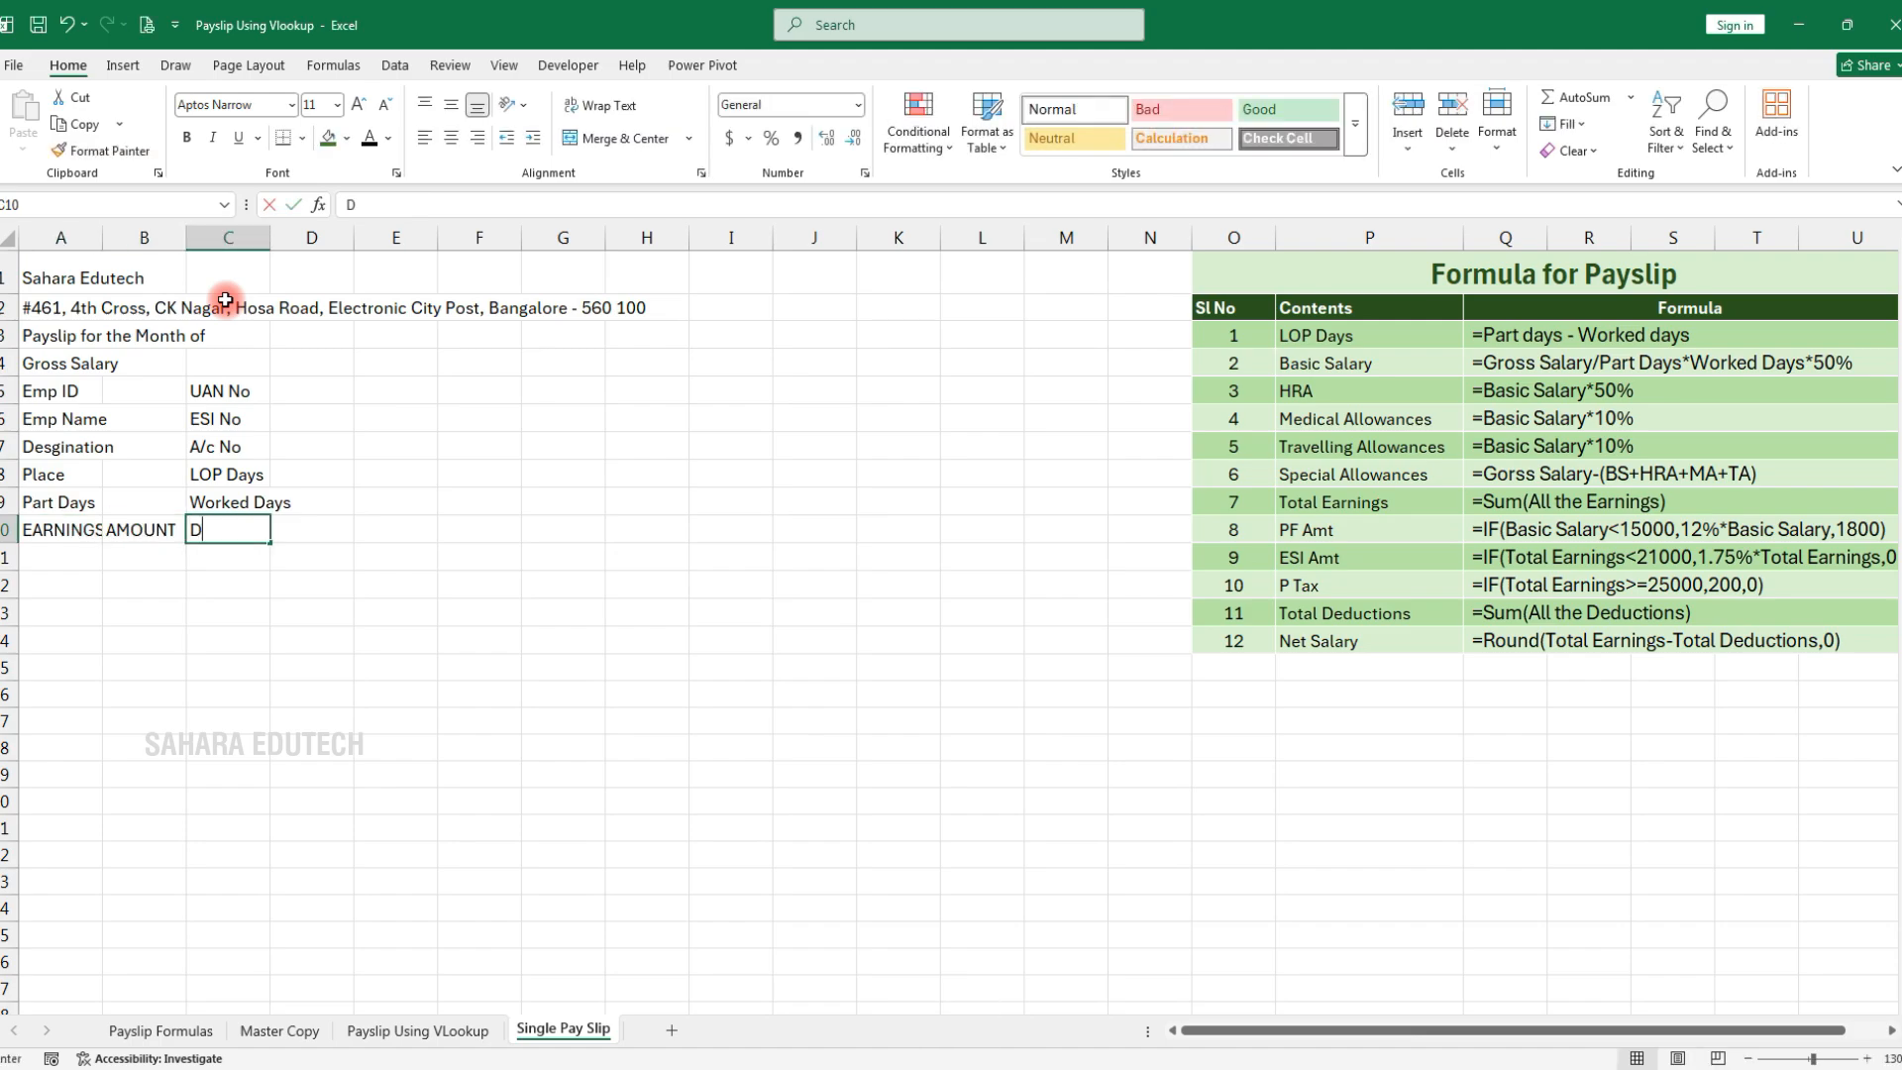
type("EDUCTIONS")
key("Tab")
type("AMOUNT")
key("Return")
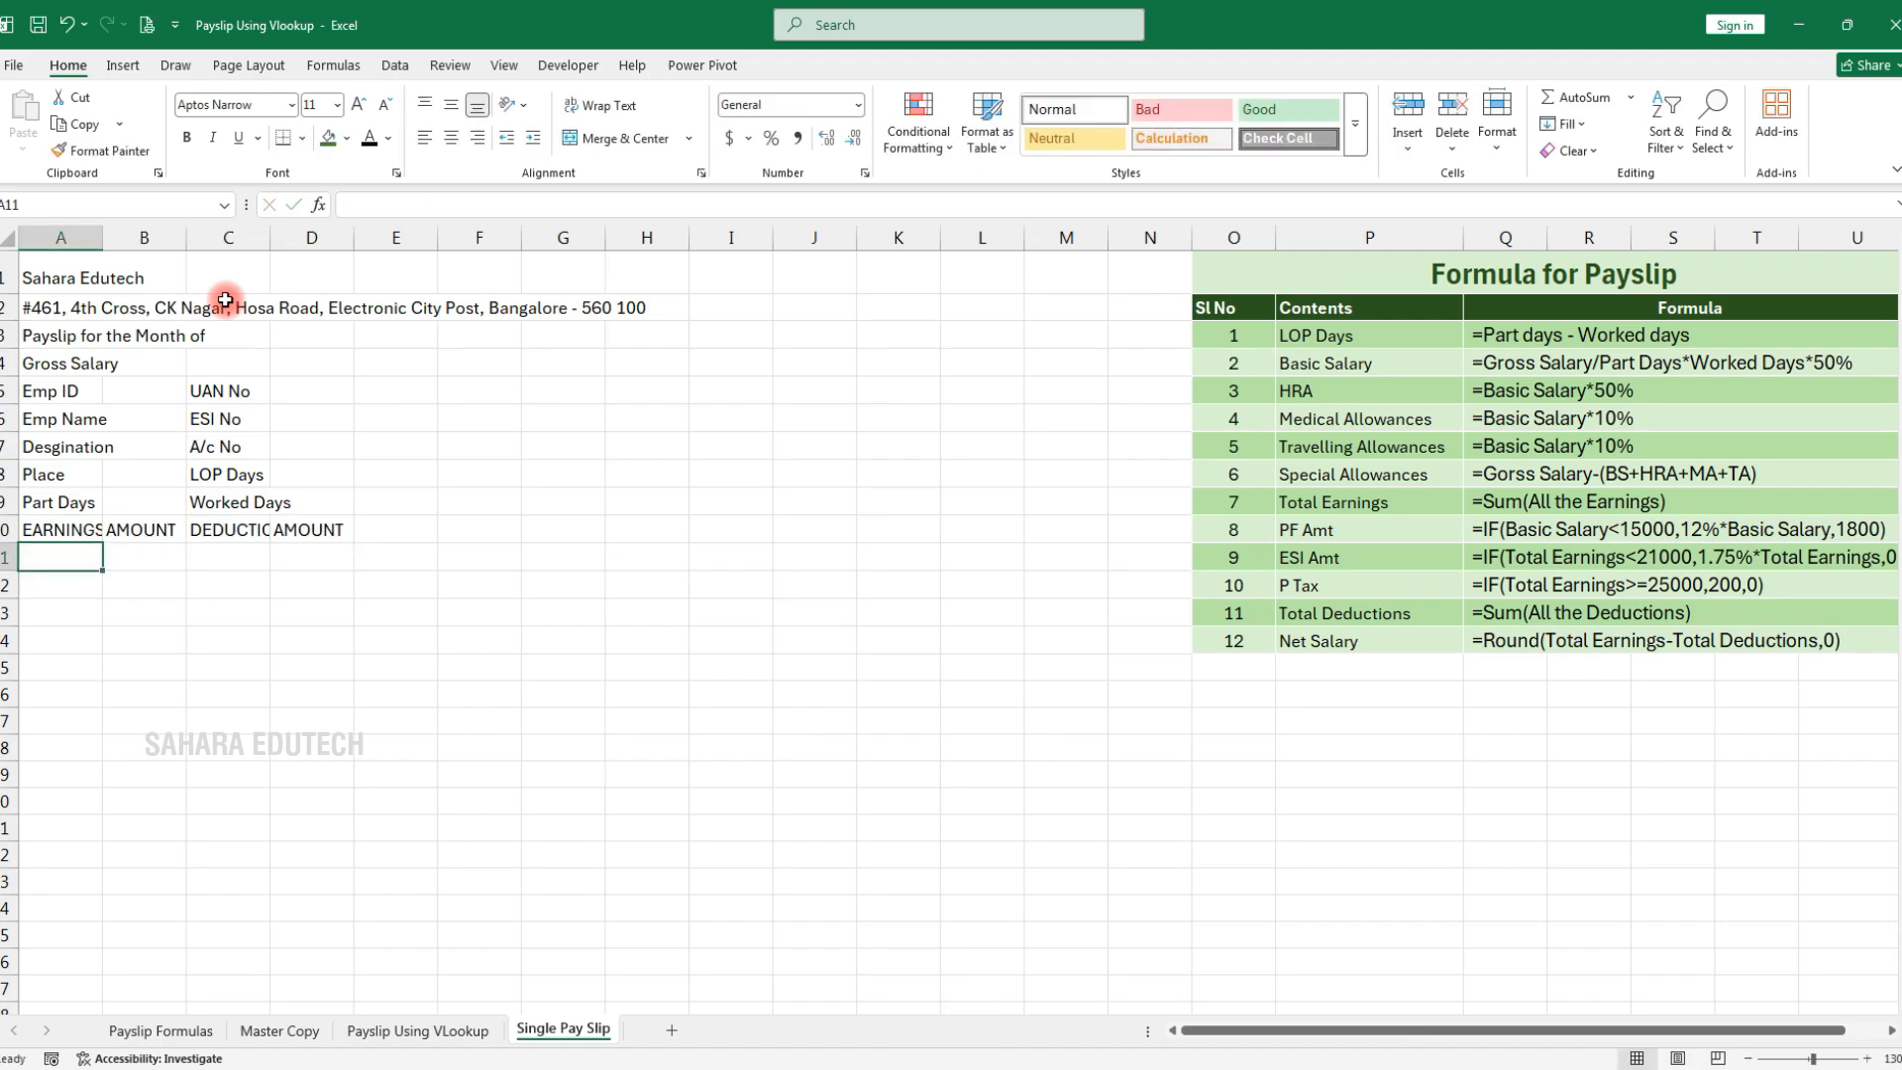
List Basic Salary, HRA, Medical Allowances, Travelling Allowance, Special Allowances and TOTAL EARNINGS in A11:A16
type("Basic Salary")
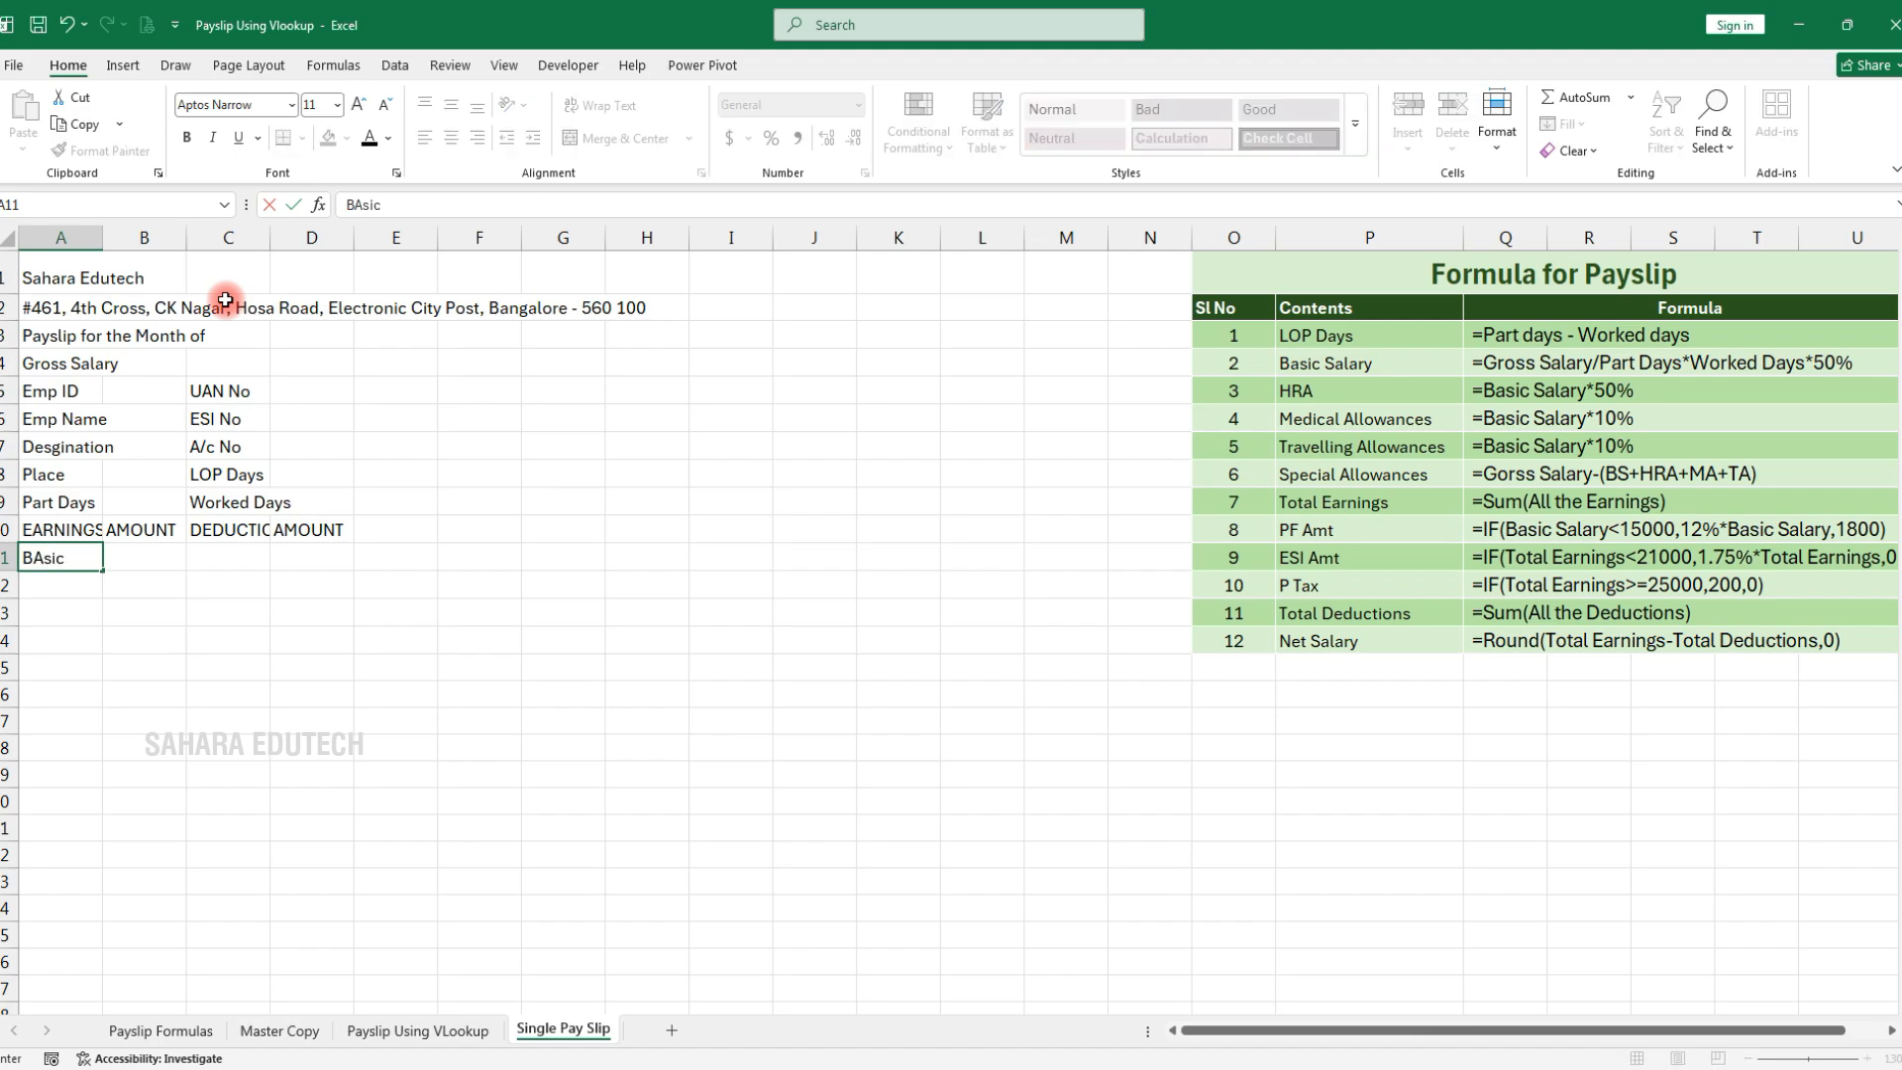
key("Return")
type("HRA")
key("Return")
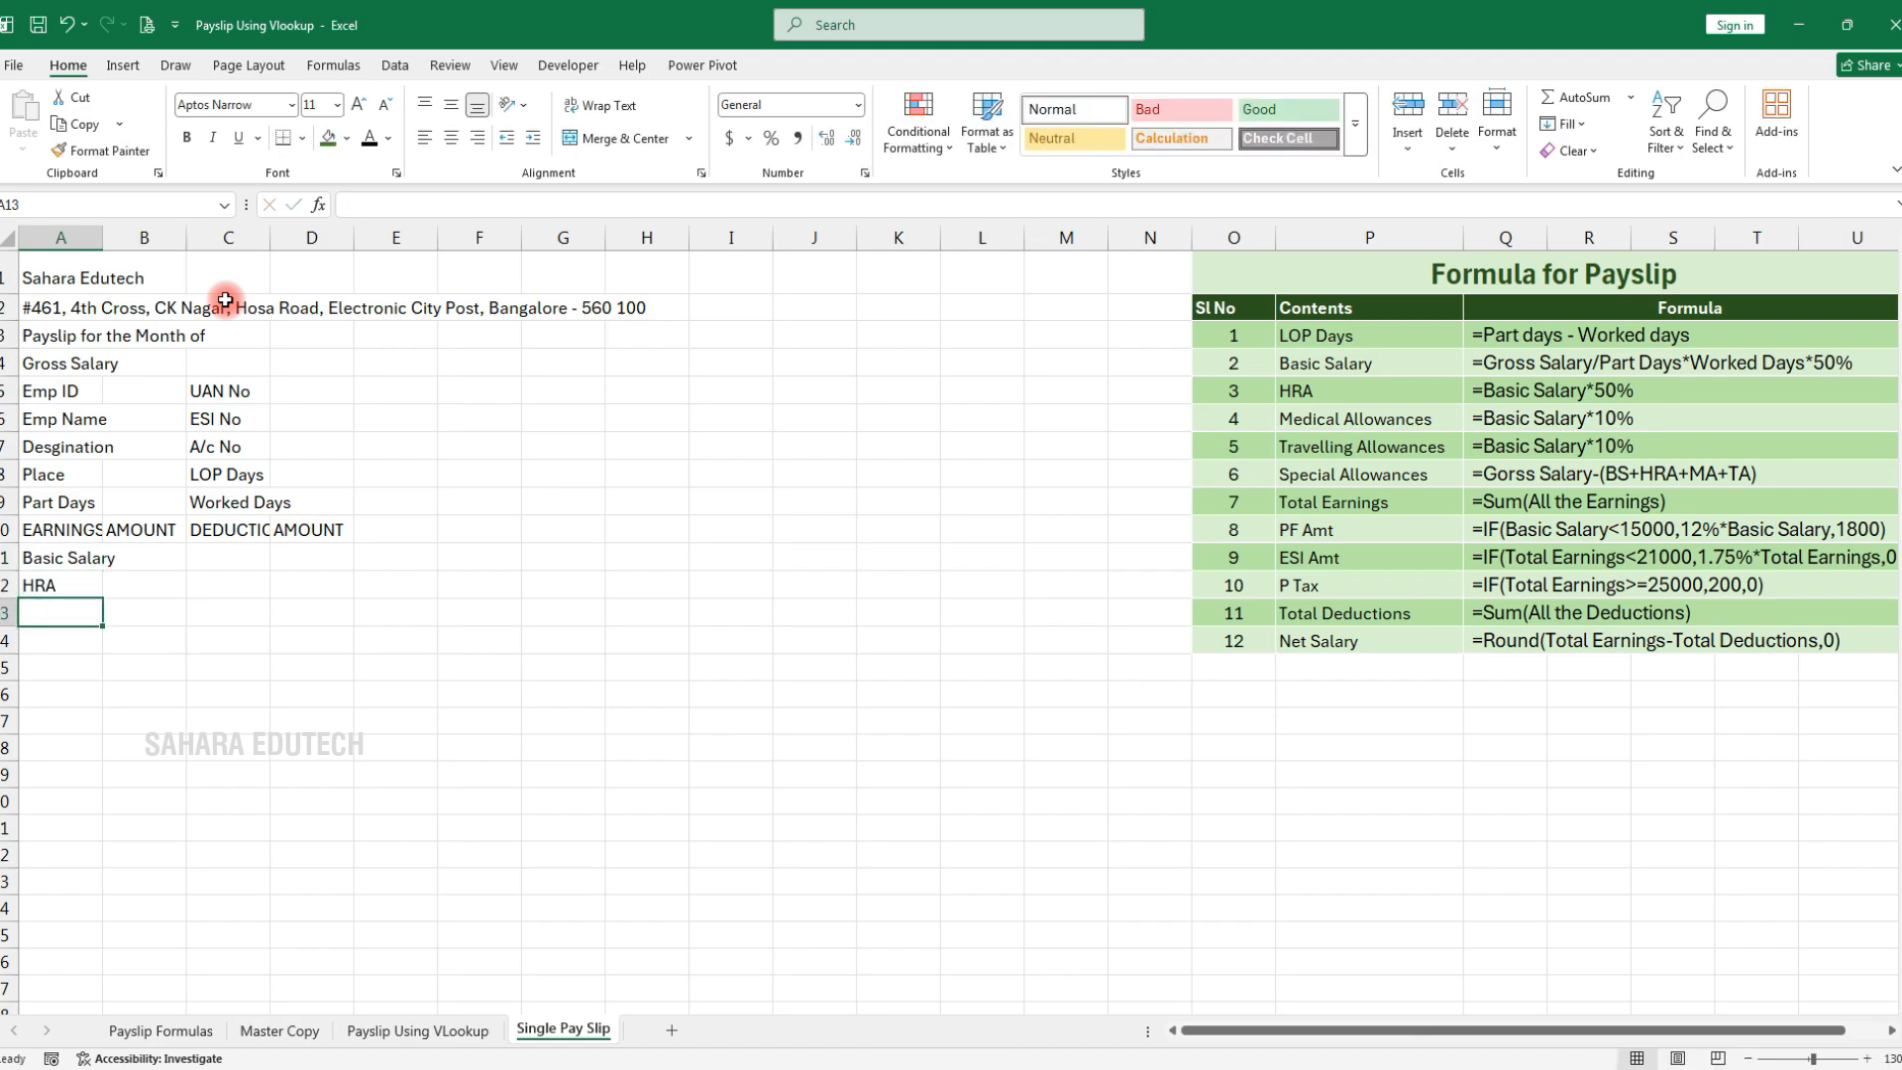
type("Medical Allowances")
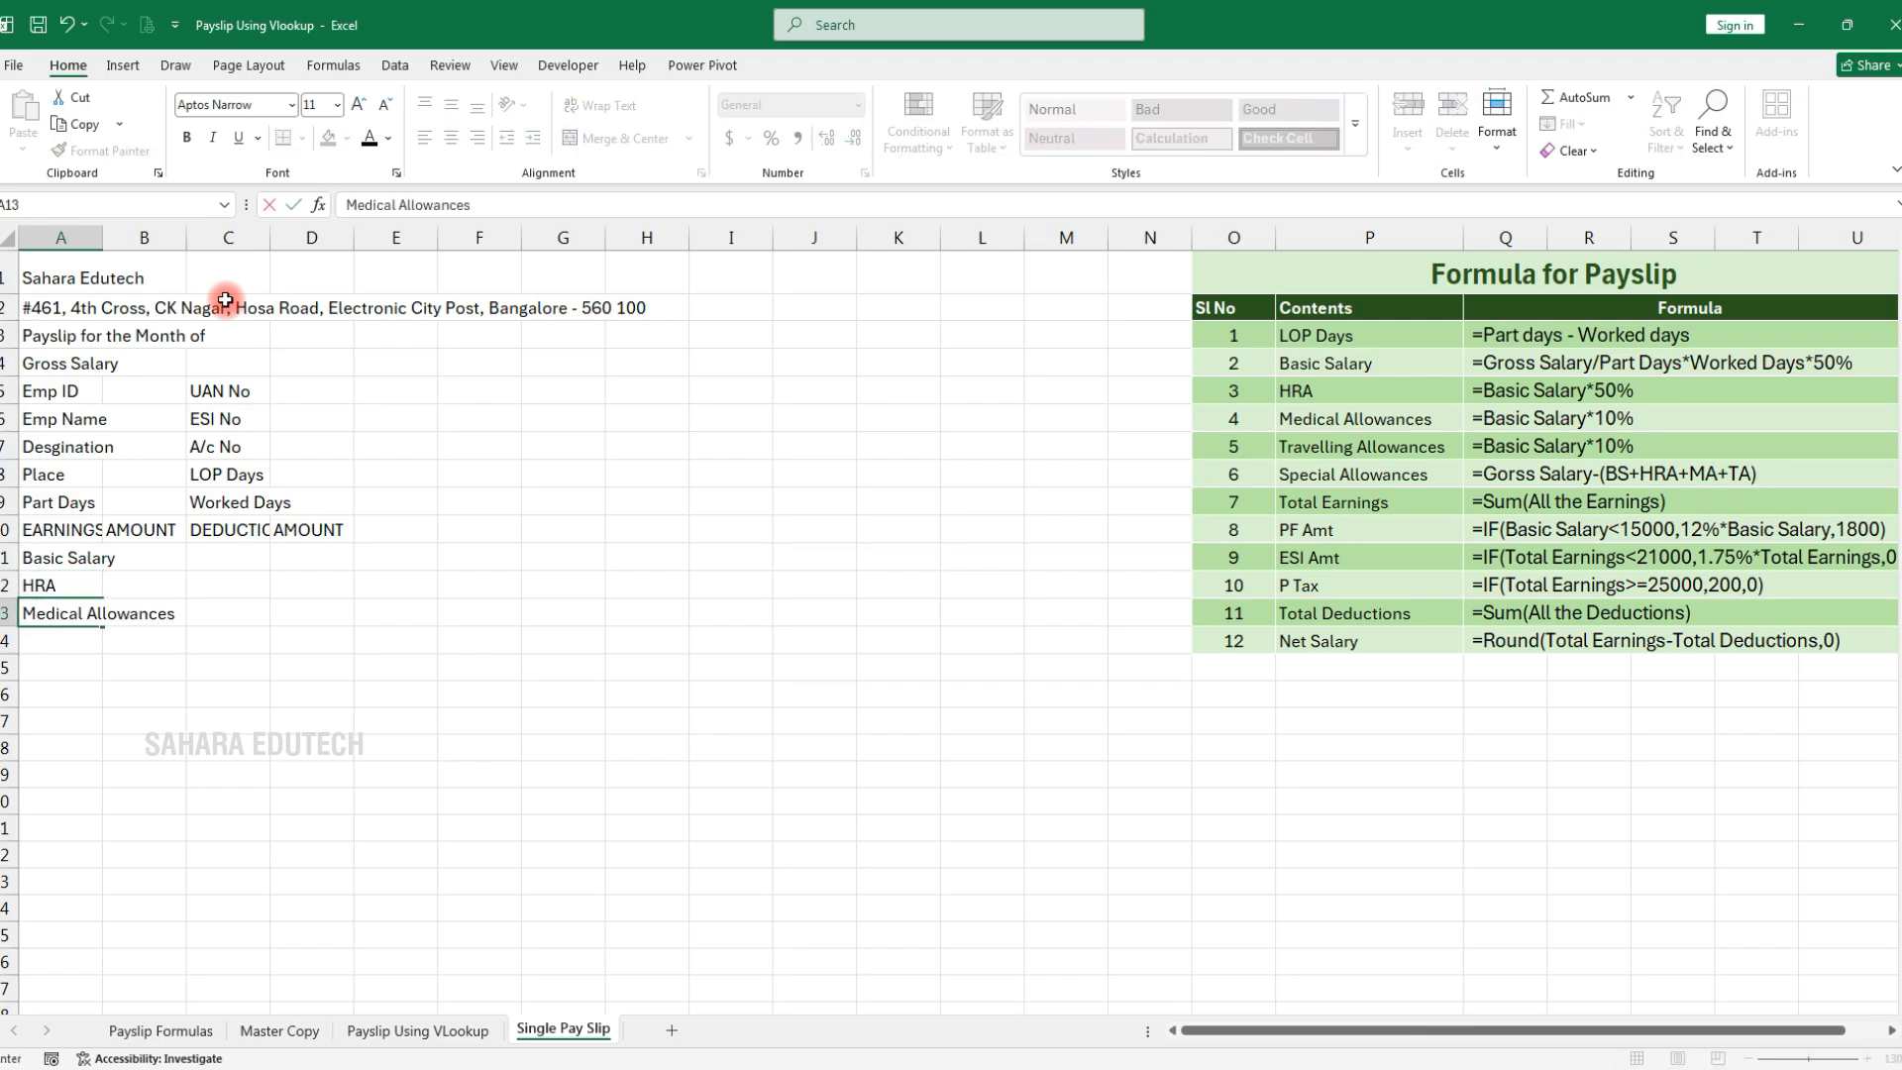
key("Return")
type("Travelling Allowance")
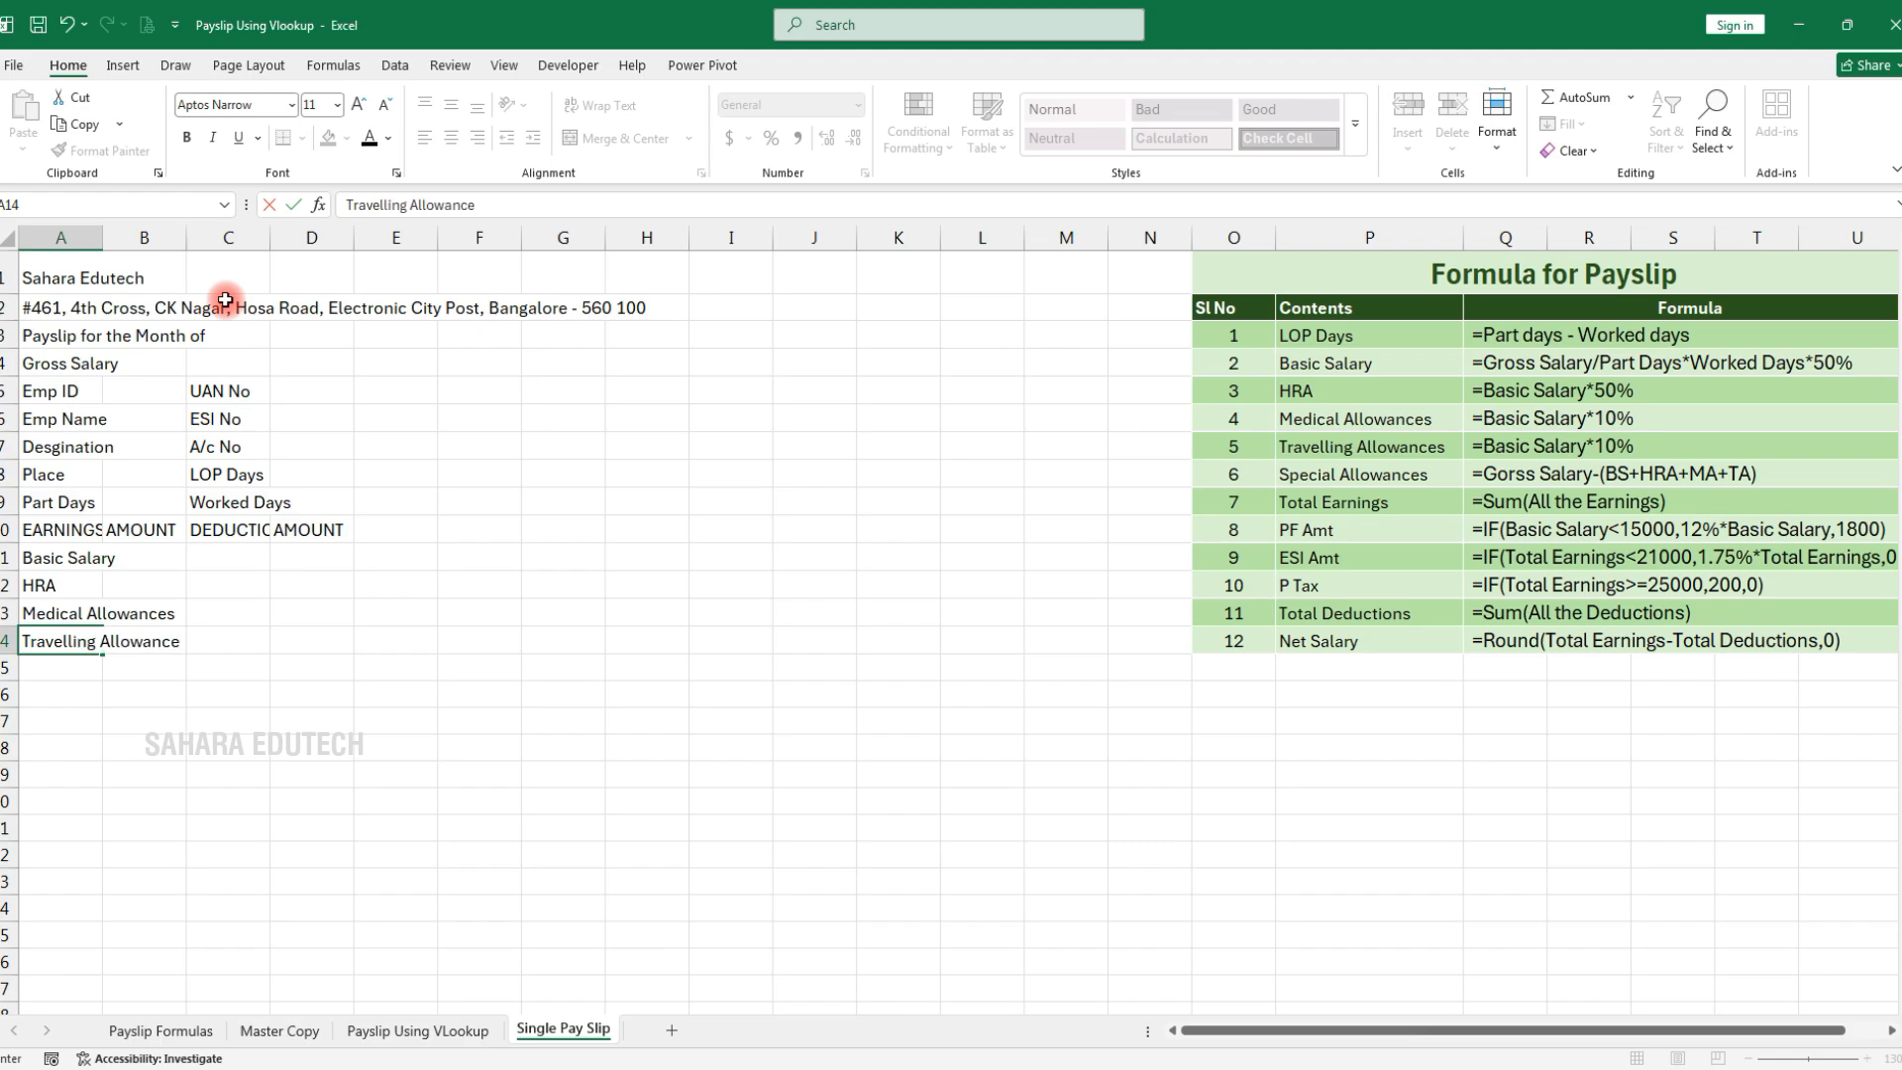
key("Return")
type("Spe")
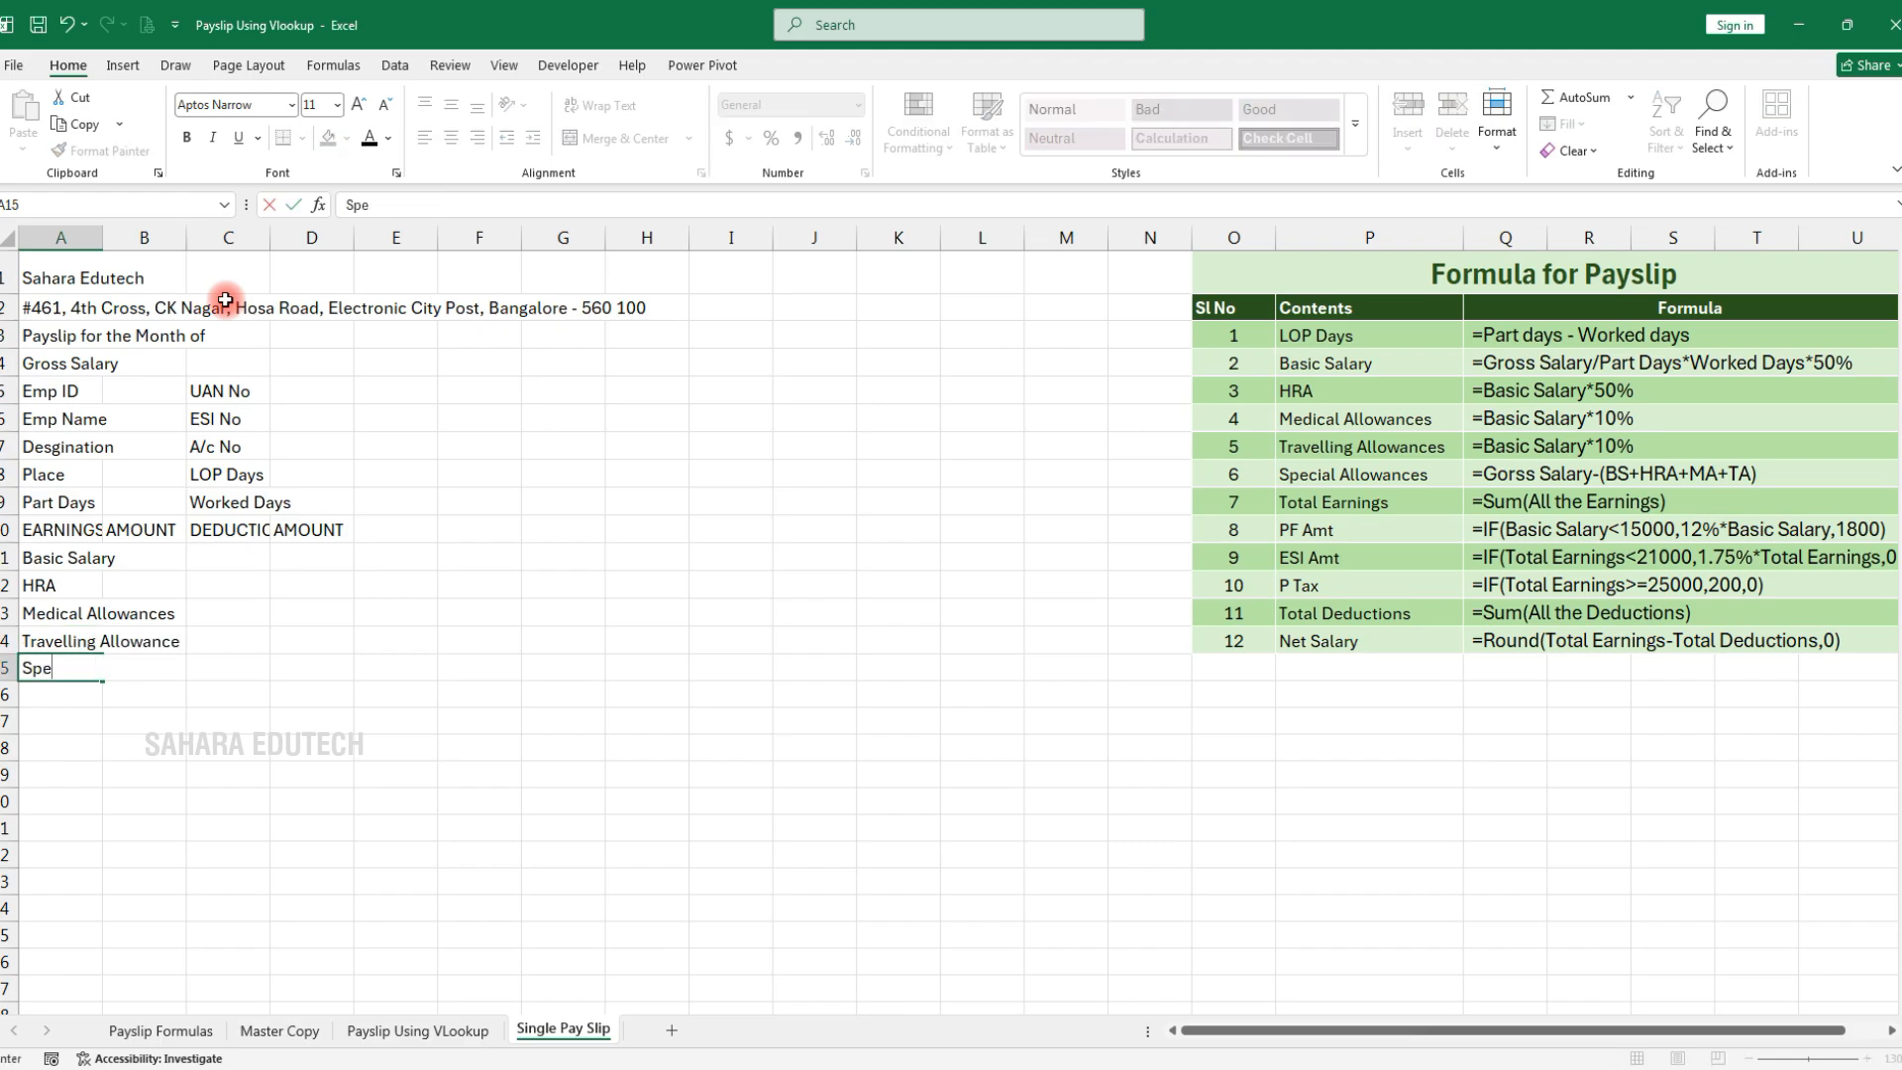
type("cial Allowances")
key("Return")
type("TOTAL EARNINGS")
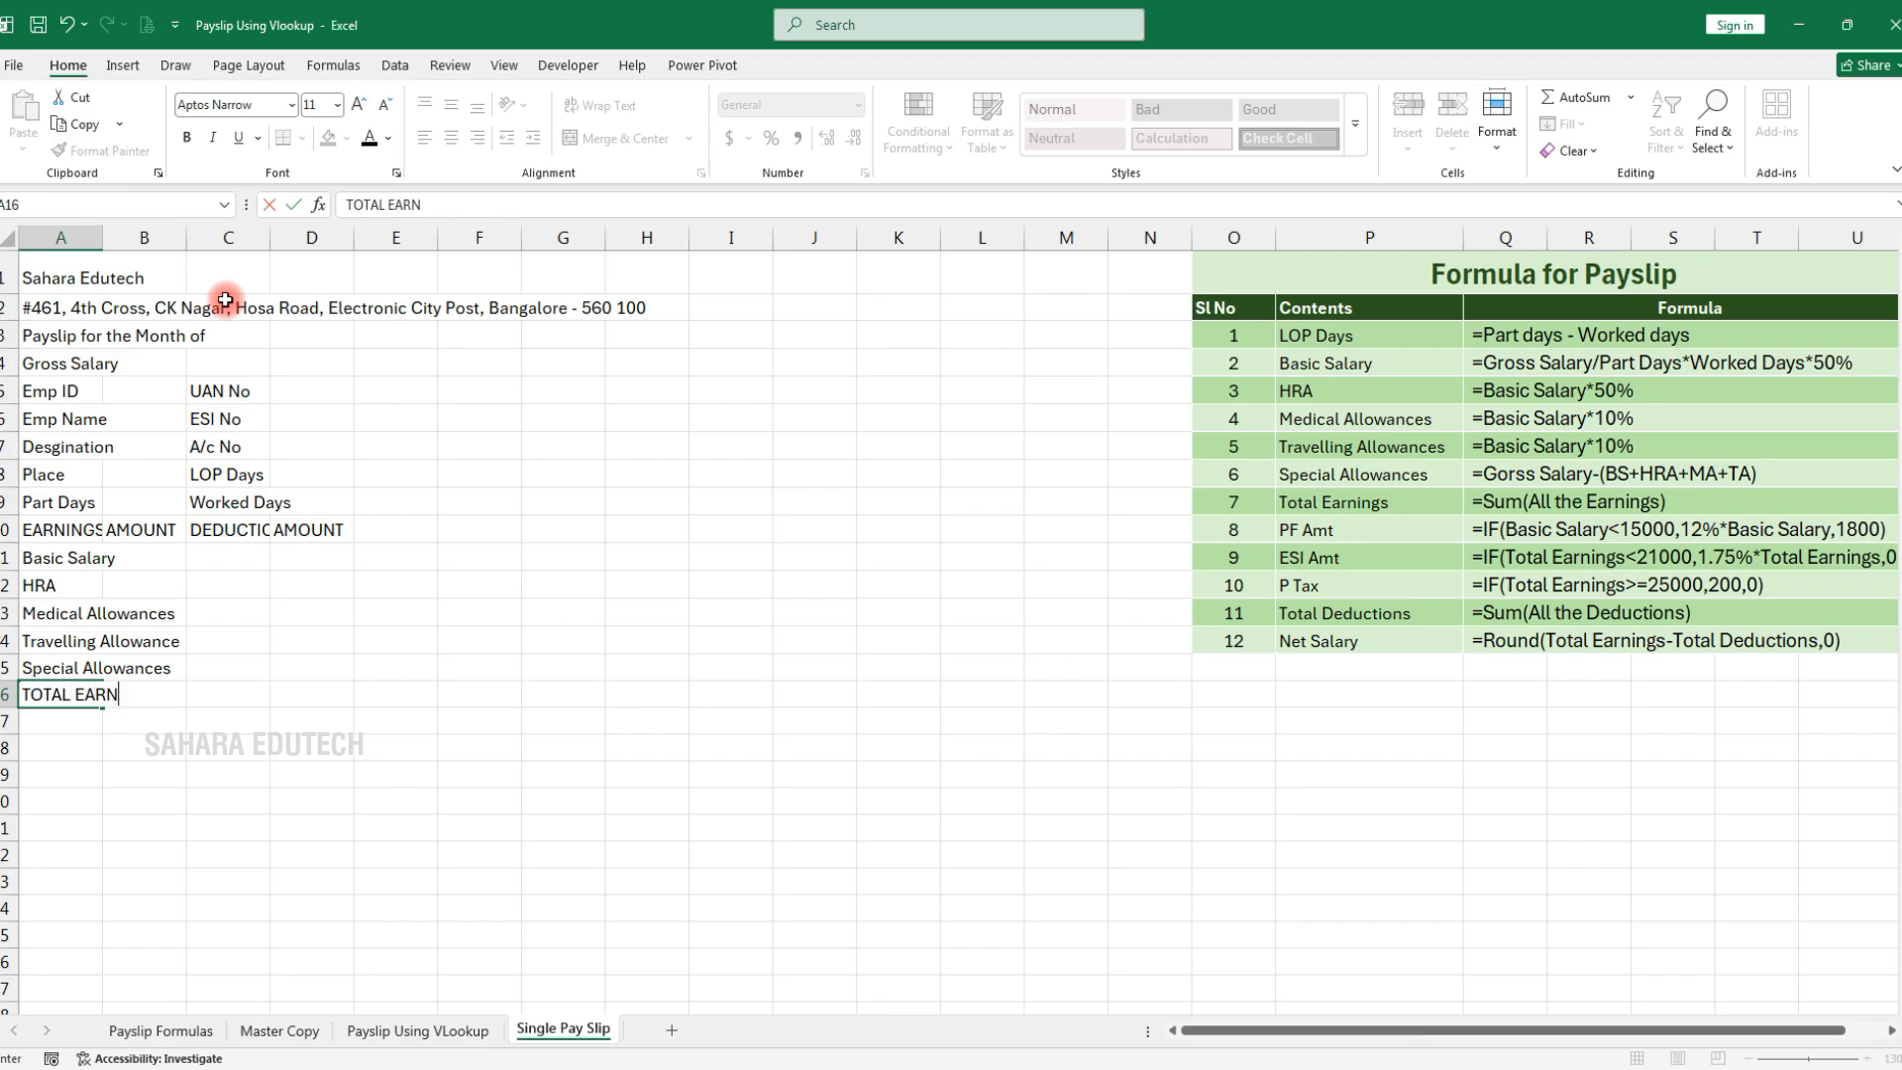
key("Tab")
key("Tab")
key("Up")
key("Up")
key("Up")
key("Up")
key("Up")
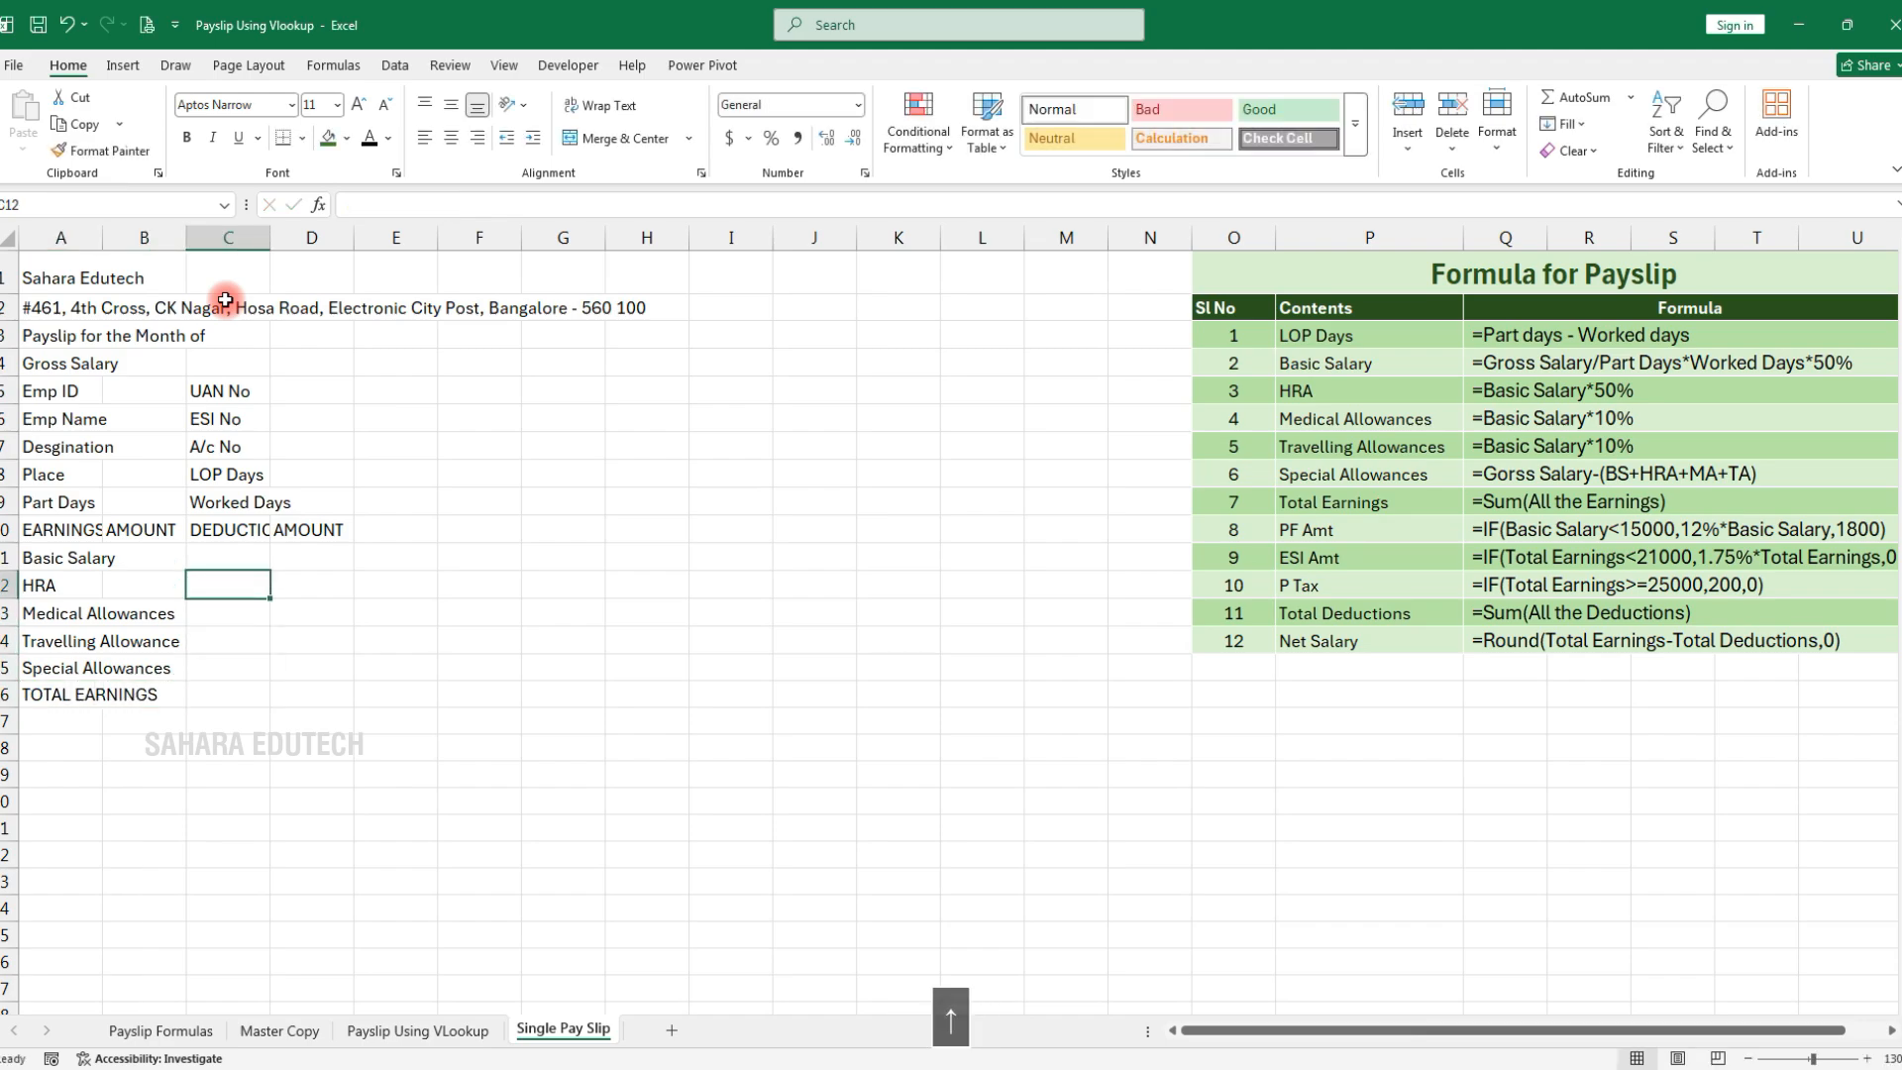
Enter the deduction labels EPF Amount, ESI Amount, P Tax in C11:C13 and TOTAL DEDUCTIONS in C16
type("EP")
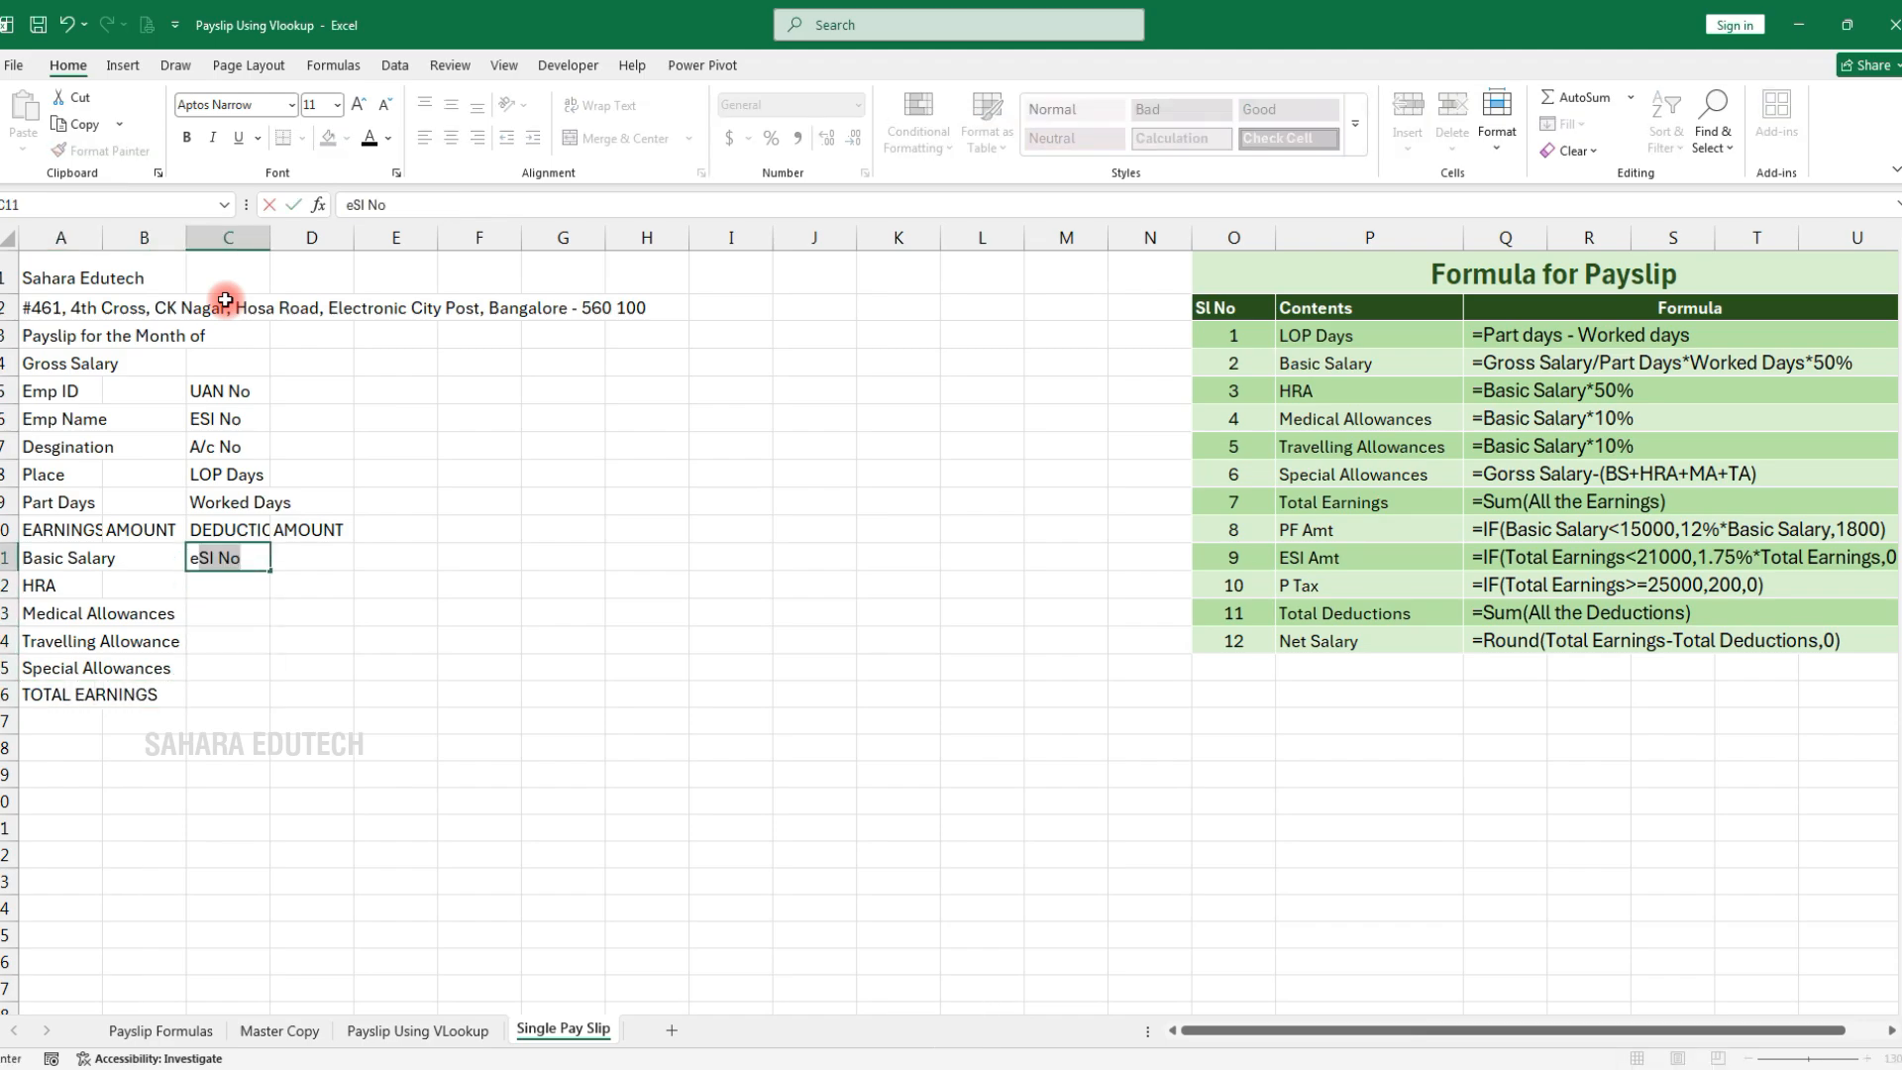
type("F Amount")
key("Return")
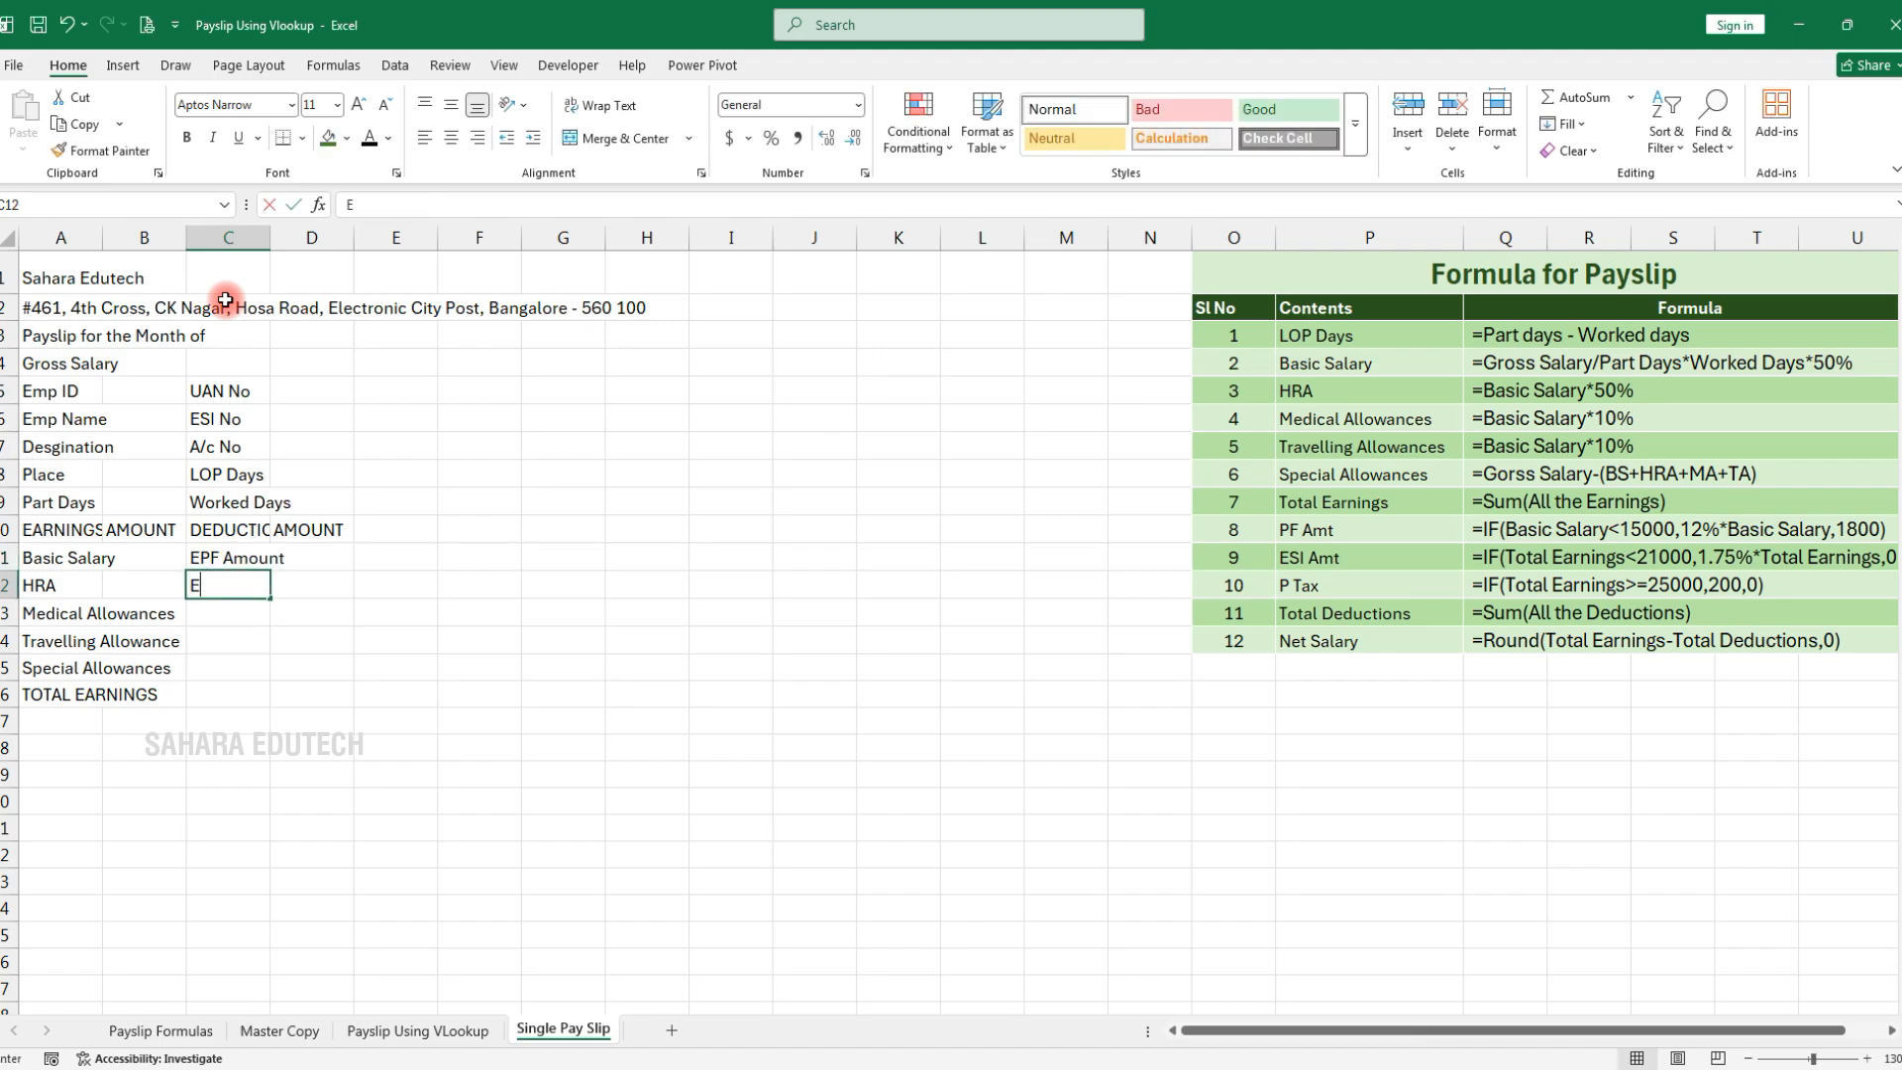
type("ESI Amount")
key("ctrl+Return")
key("Return")
type("P Tax")
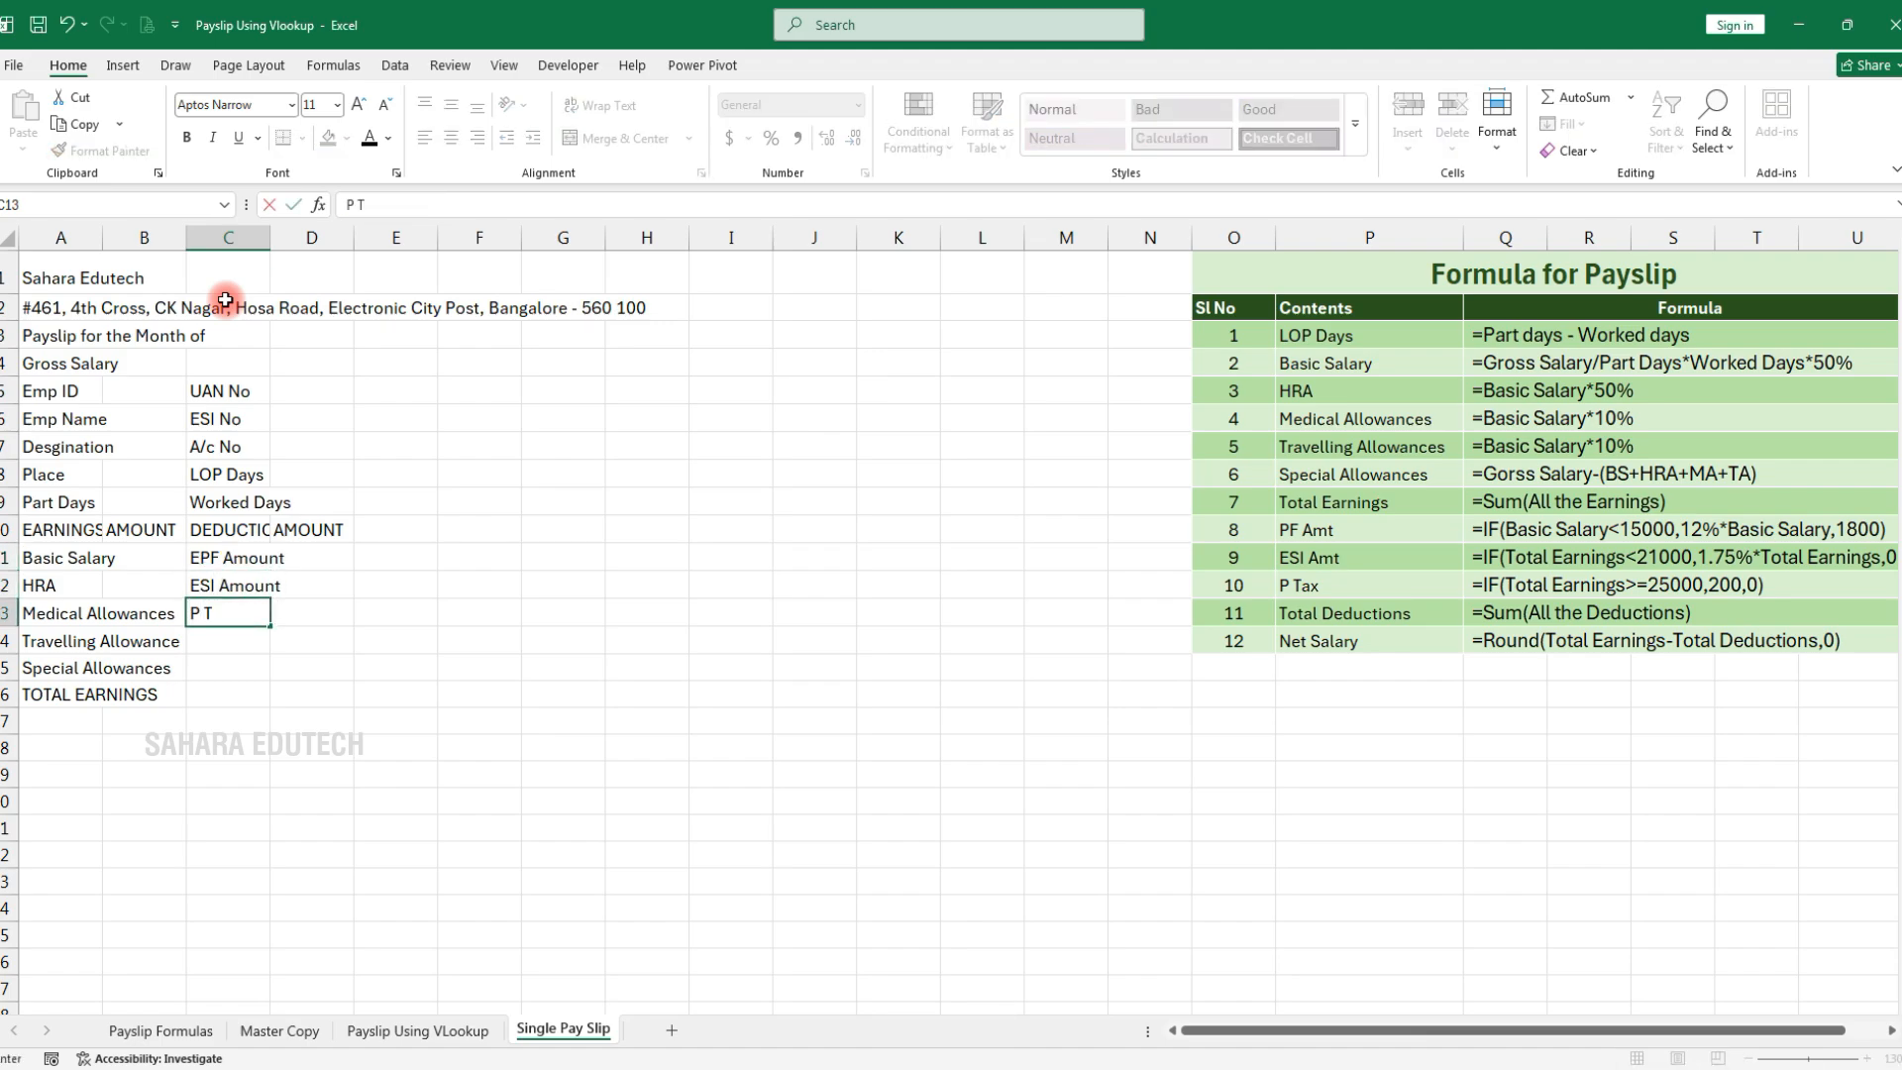
key("Return")
key("Return")
key("Return")
type("TOTAL DEDUCTIONS")
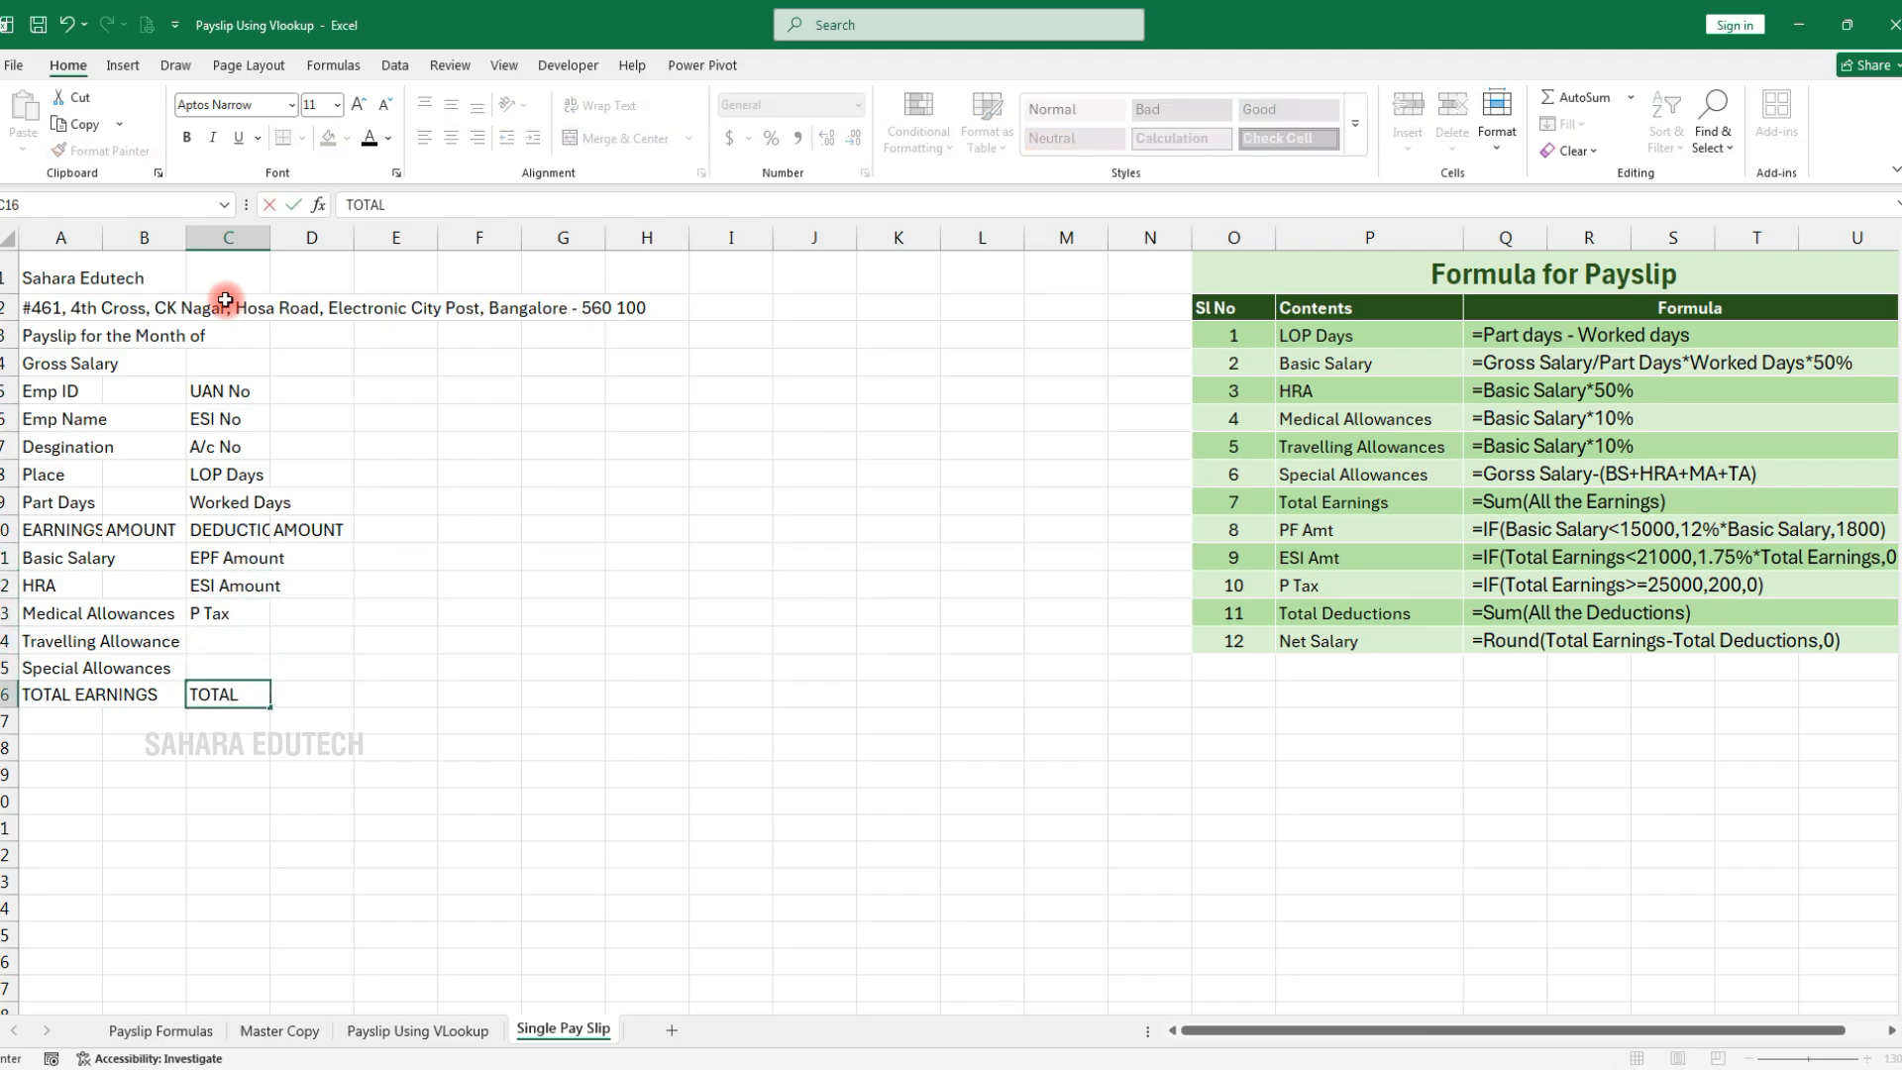
Add the labels Net Salary in A17 and In Words: in A18
key("Return")
key("Left")
key("Left")
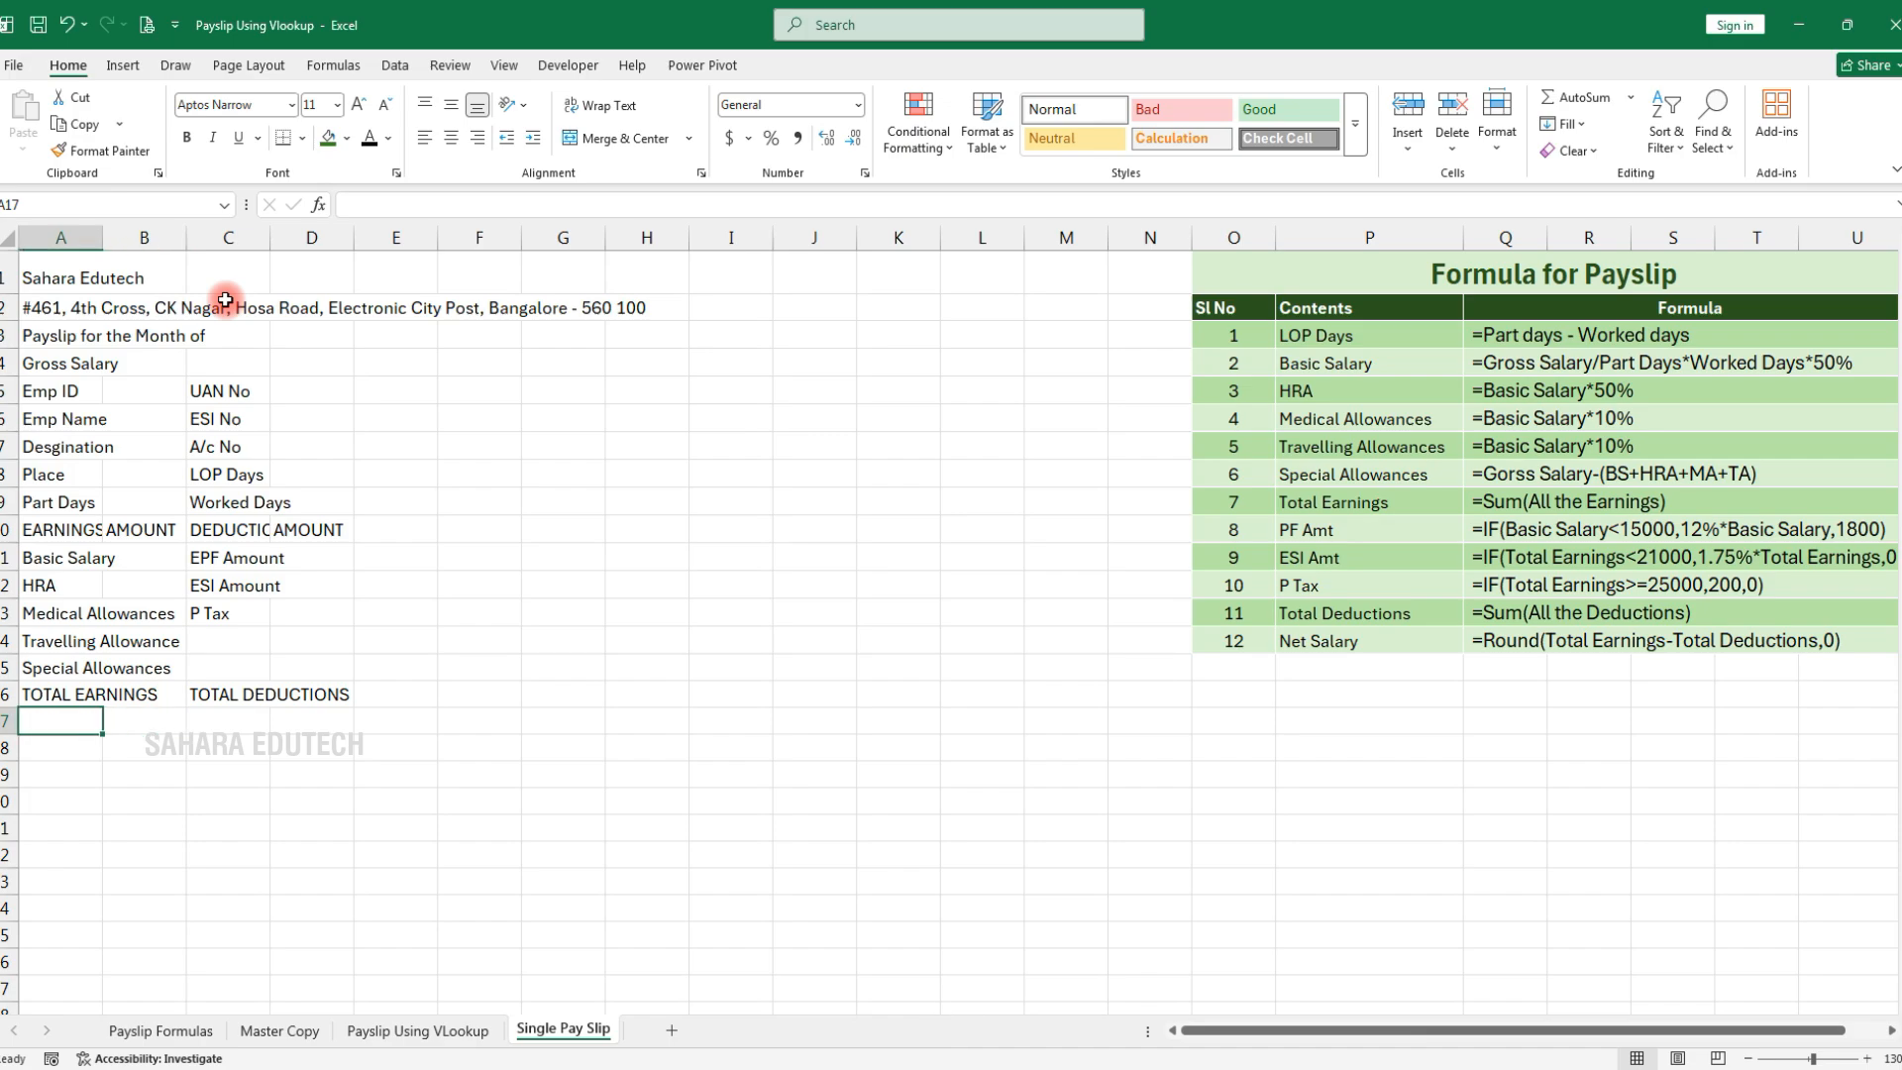
type("Net Salary")
key("Return")
type("in Wor")
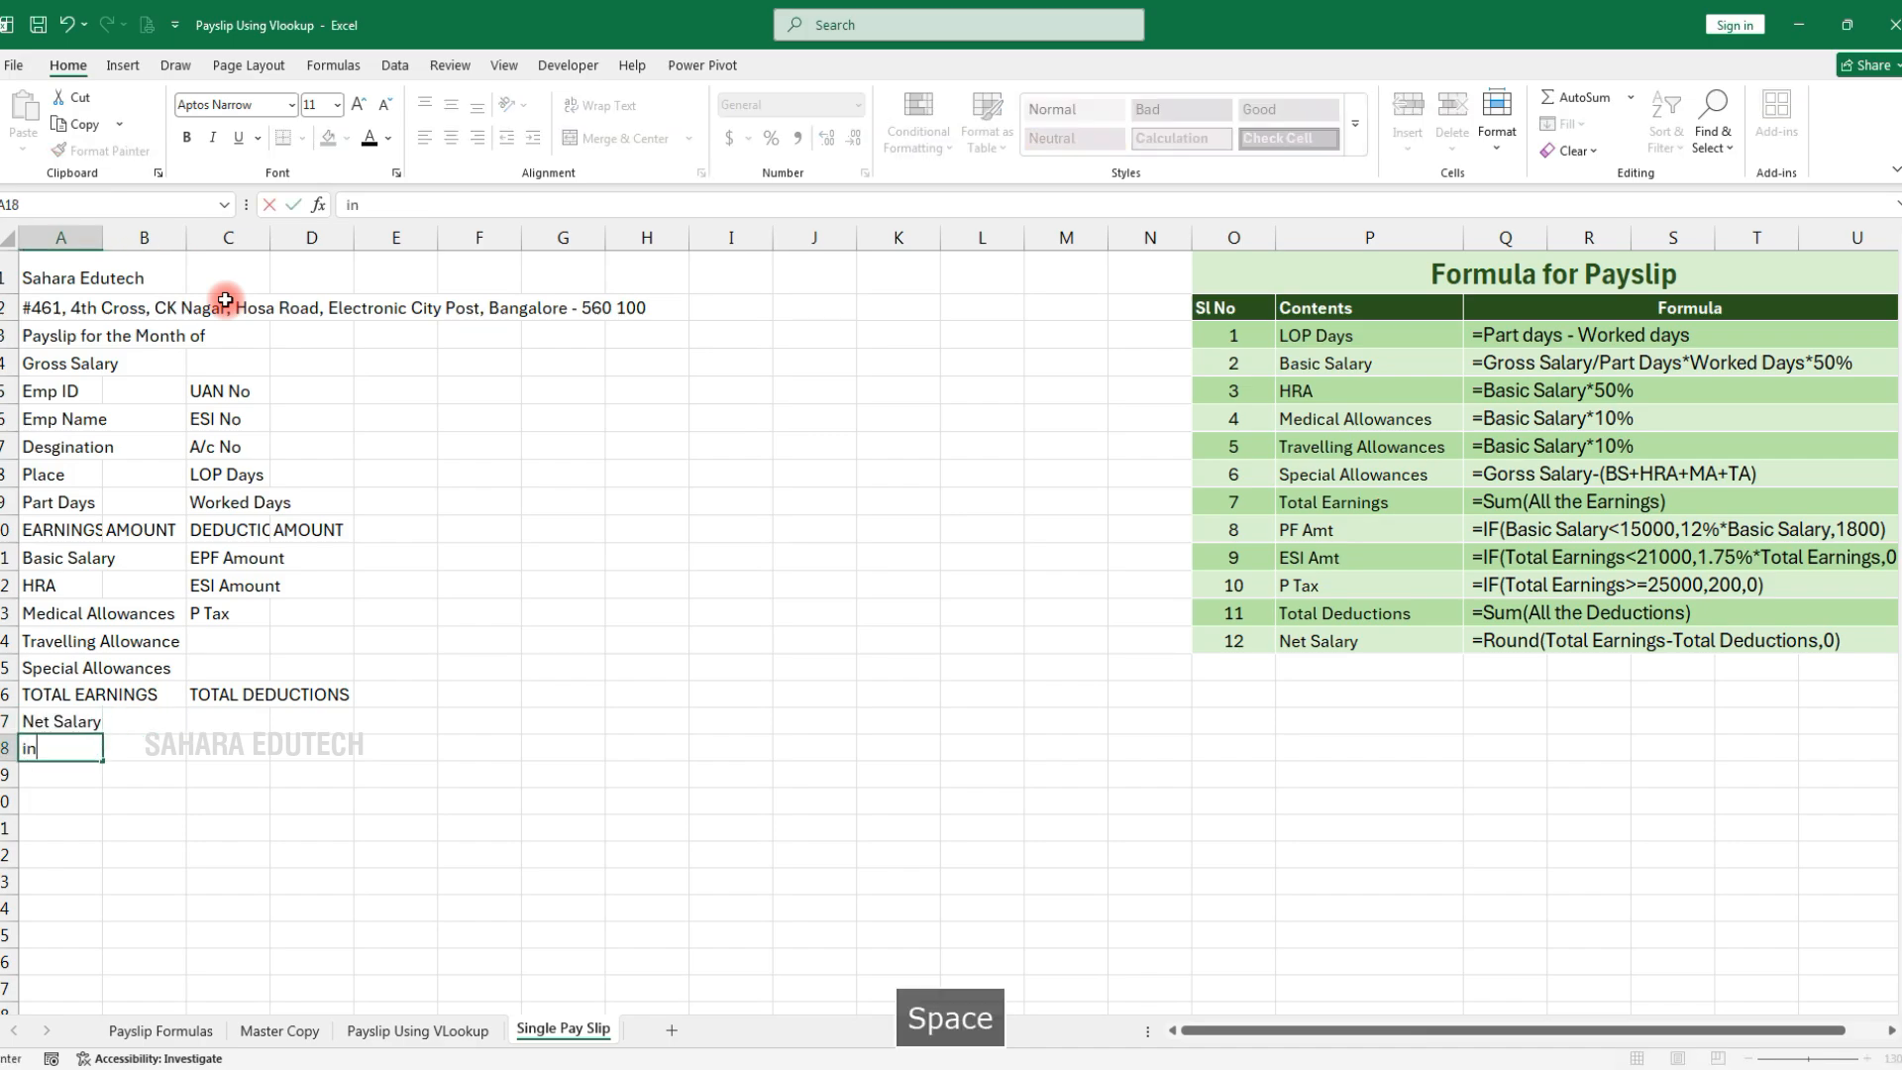
key("BackSpace")
key("BackSpace")
type("IN Wo")
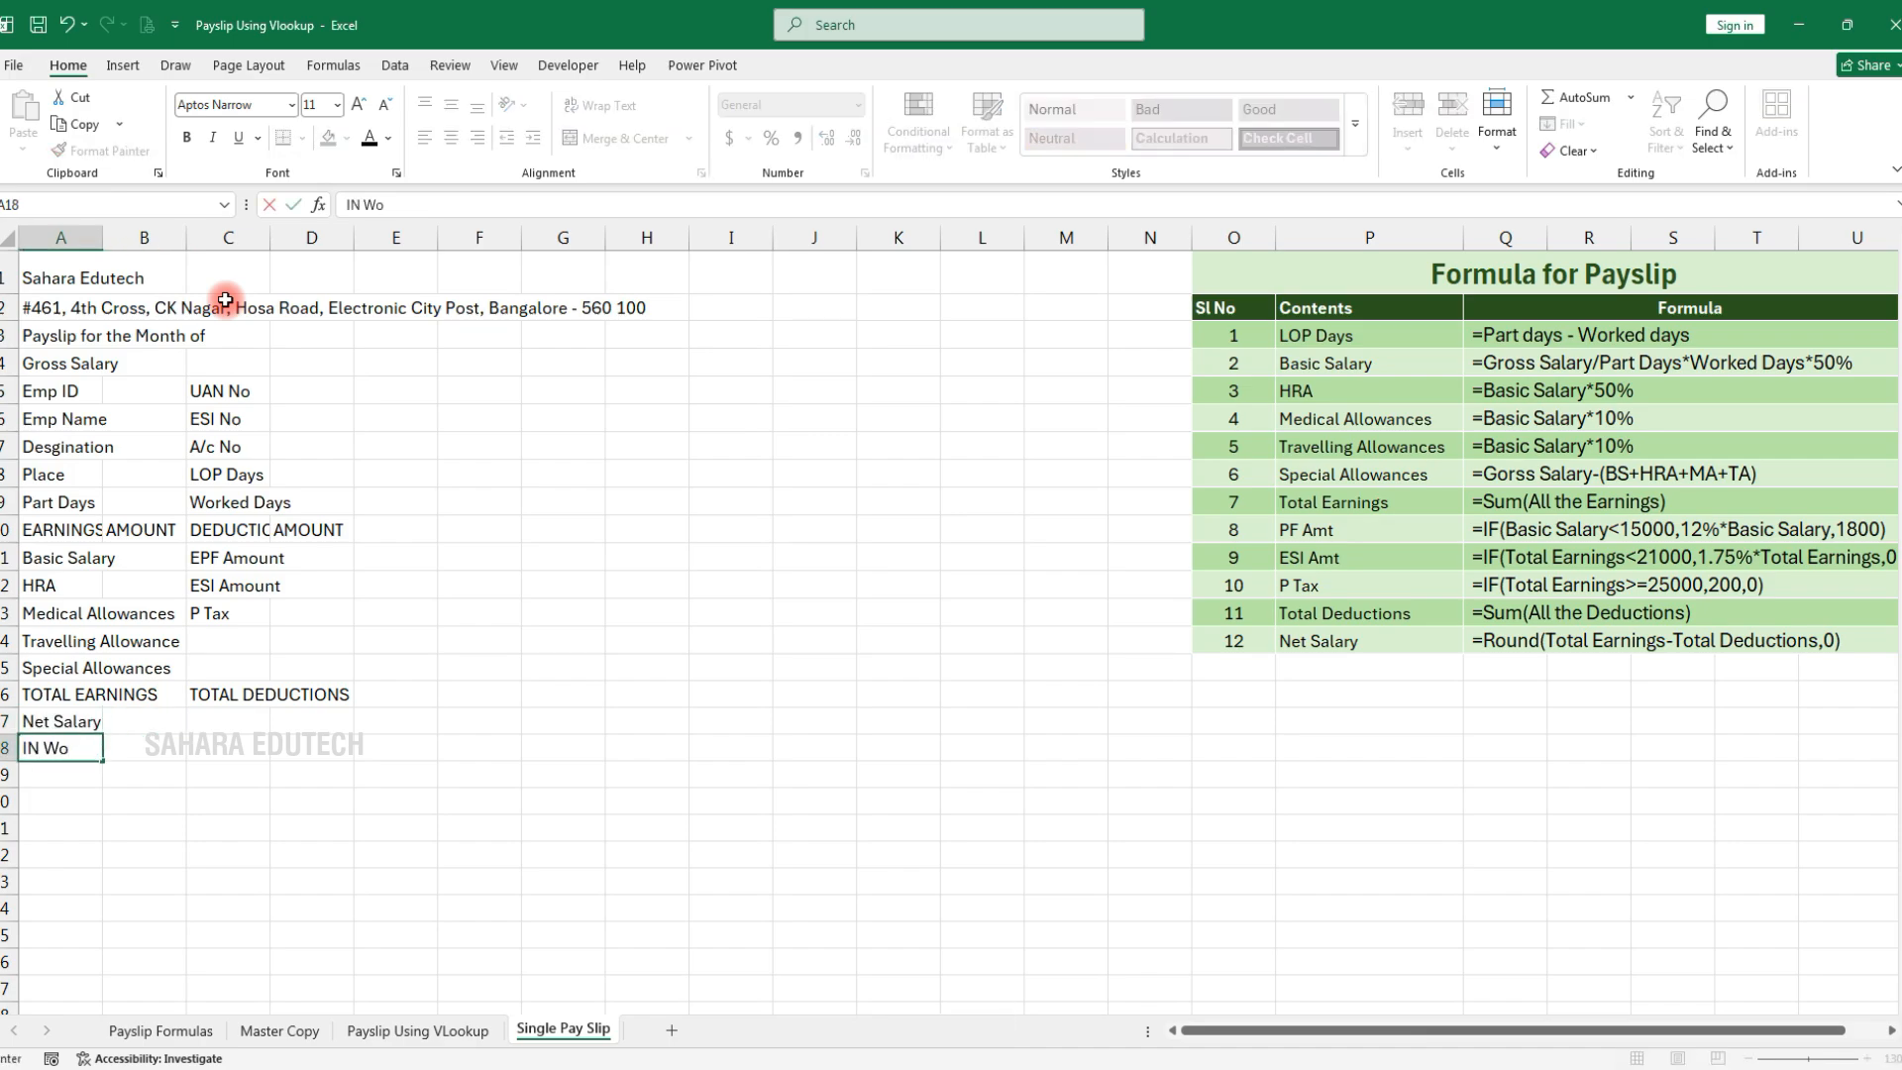
key("BackSpace")
key("BackSpace")
key("BackSpace")
key("BackSpace")
type("n Wor")
key("Return")
key("Return")
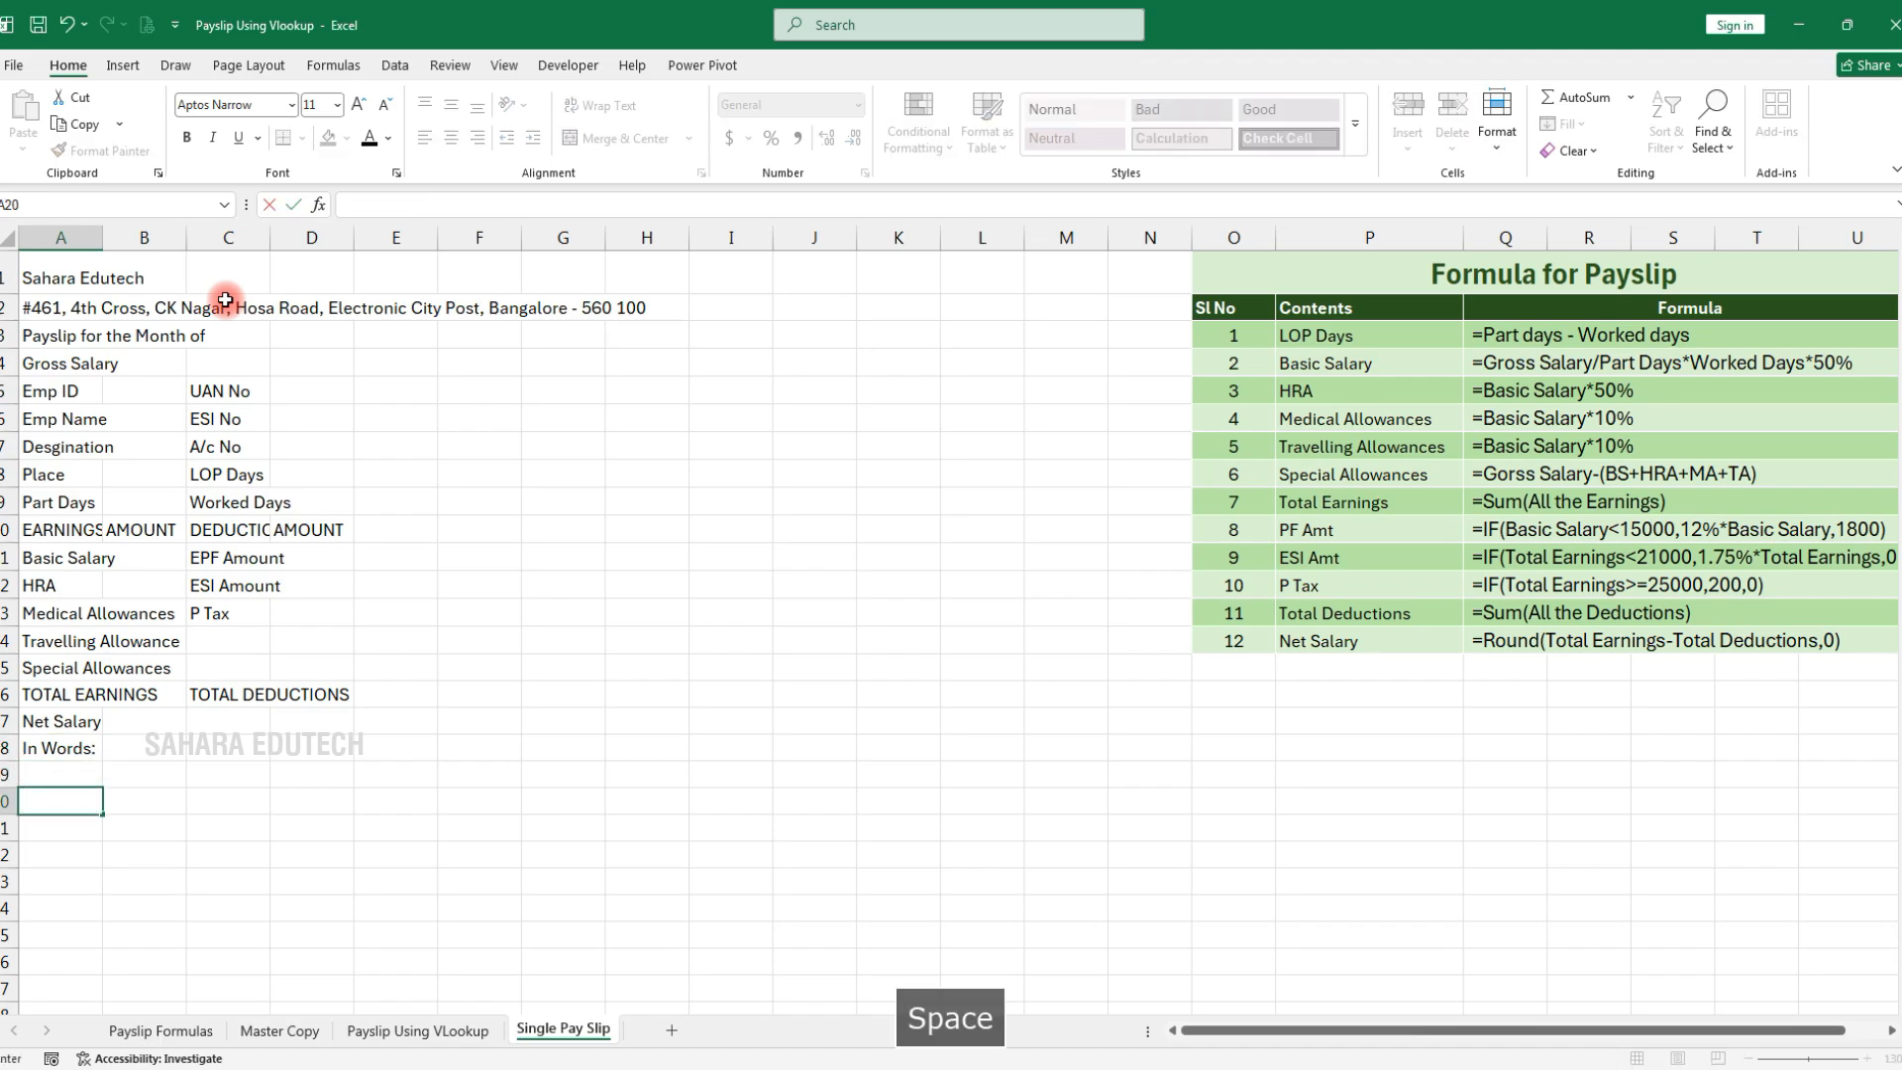
Add Authorized Signature in A20 and Received Signature in C20
type("Auth")
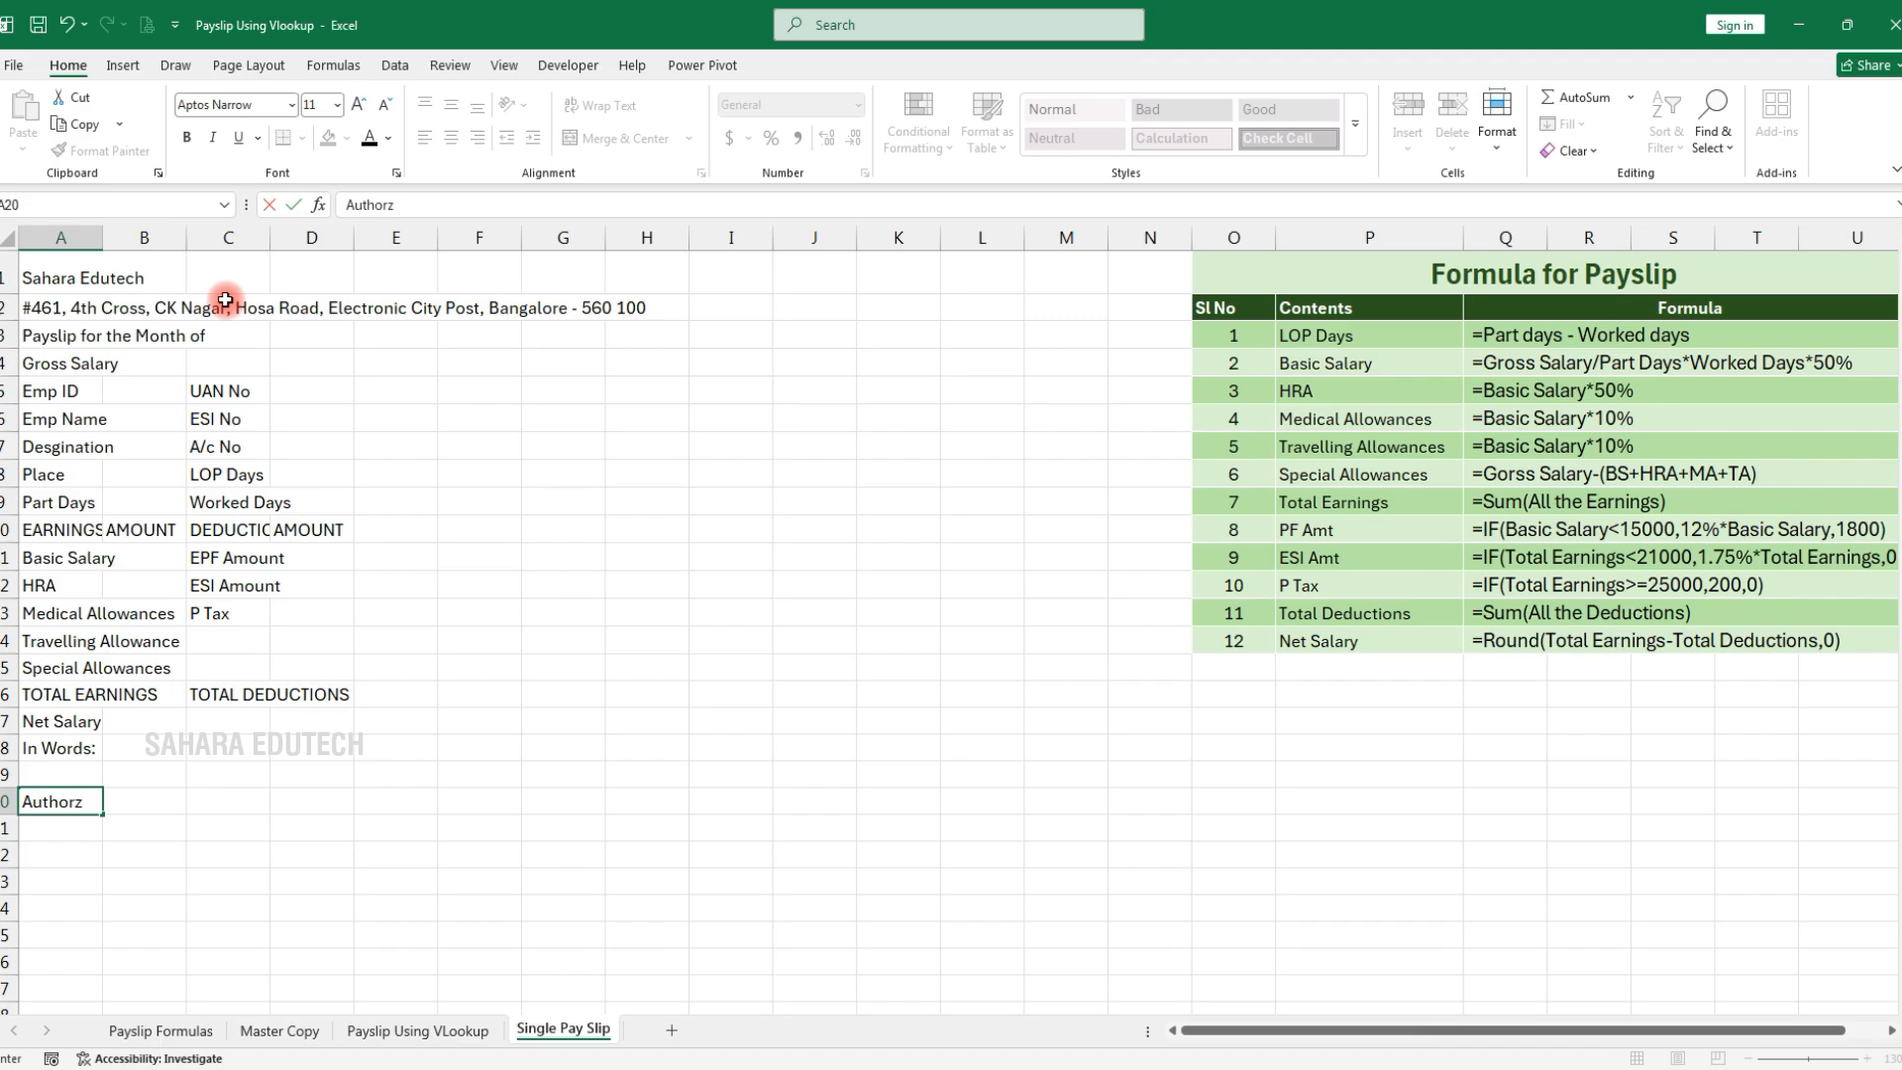
type("orized Sgn")
key("BackSpace")
key("BackSpace")
type("ignature")
key("Tab")
key("Tab")
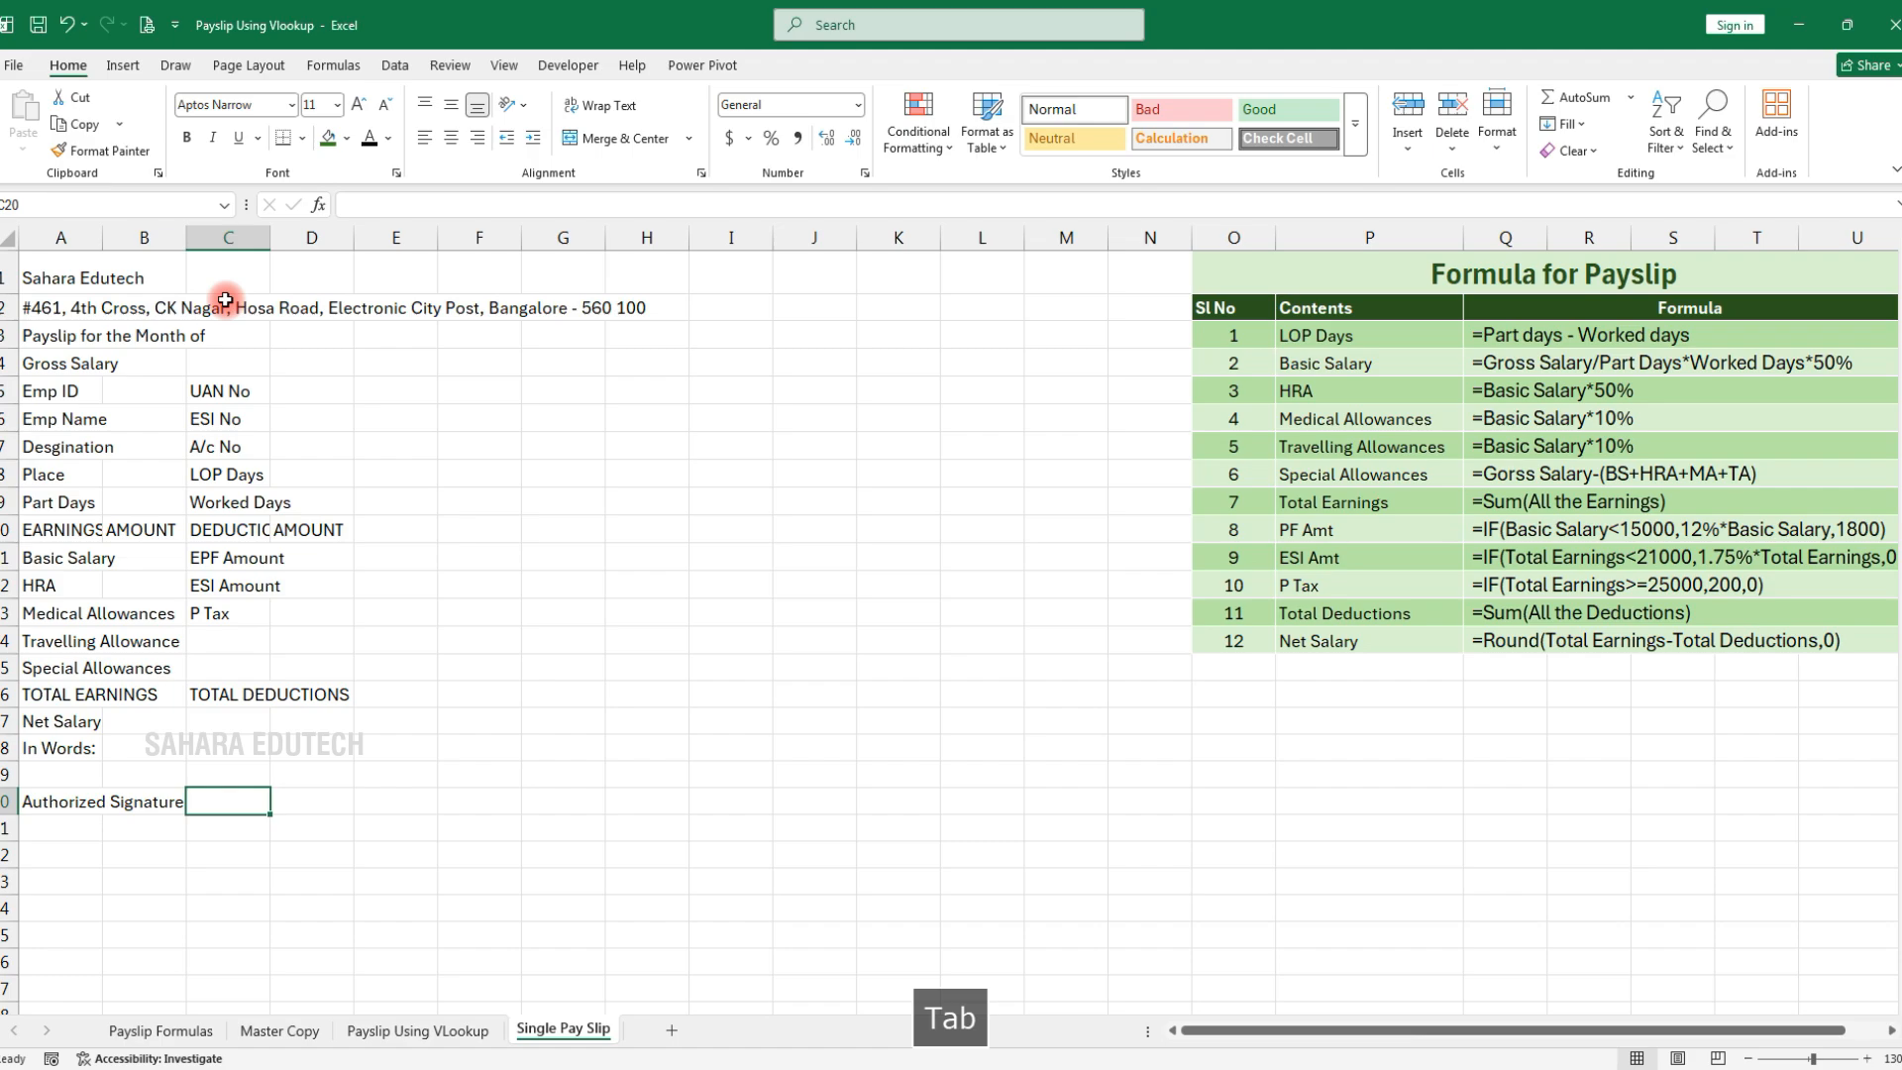
type("Receive ")
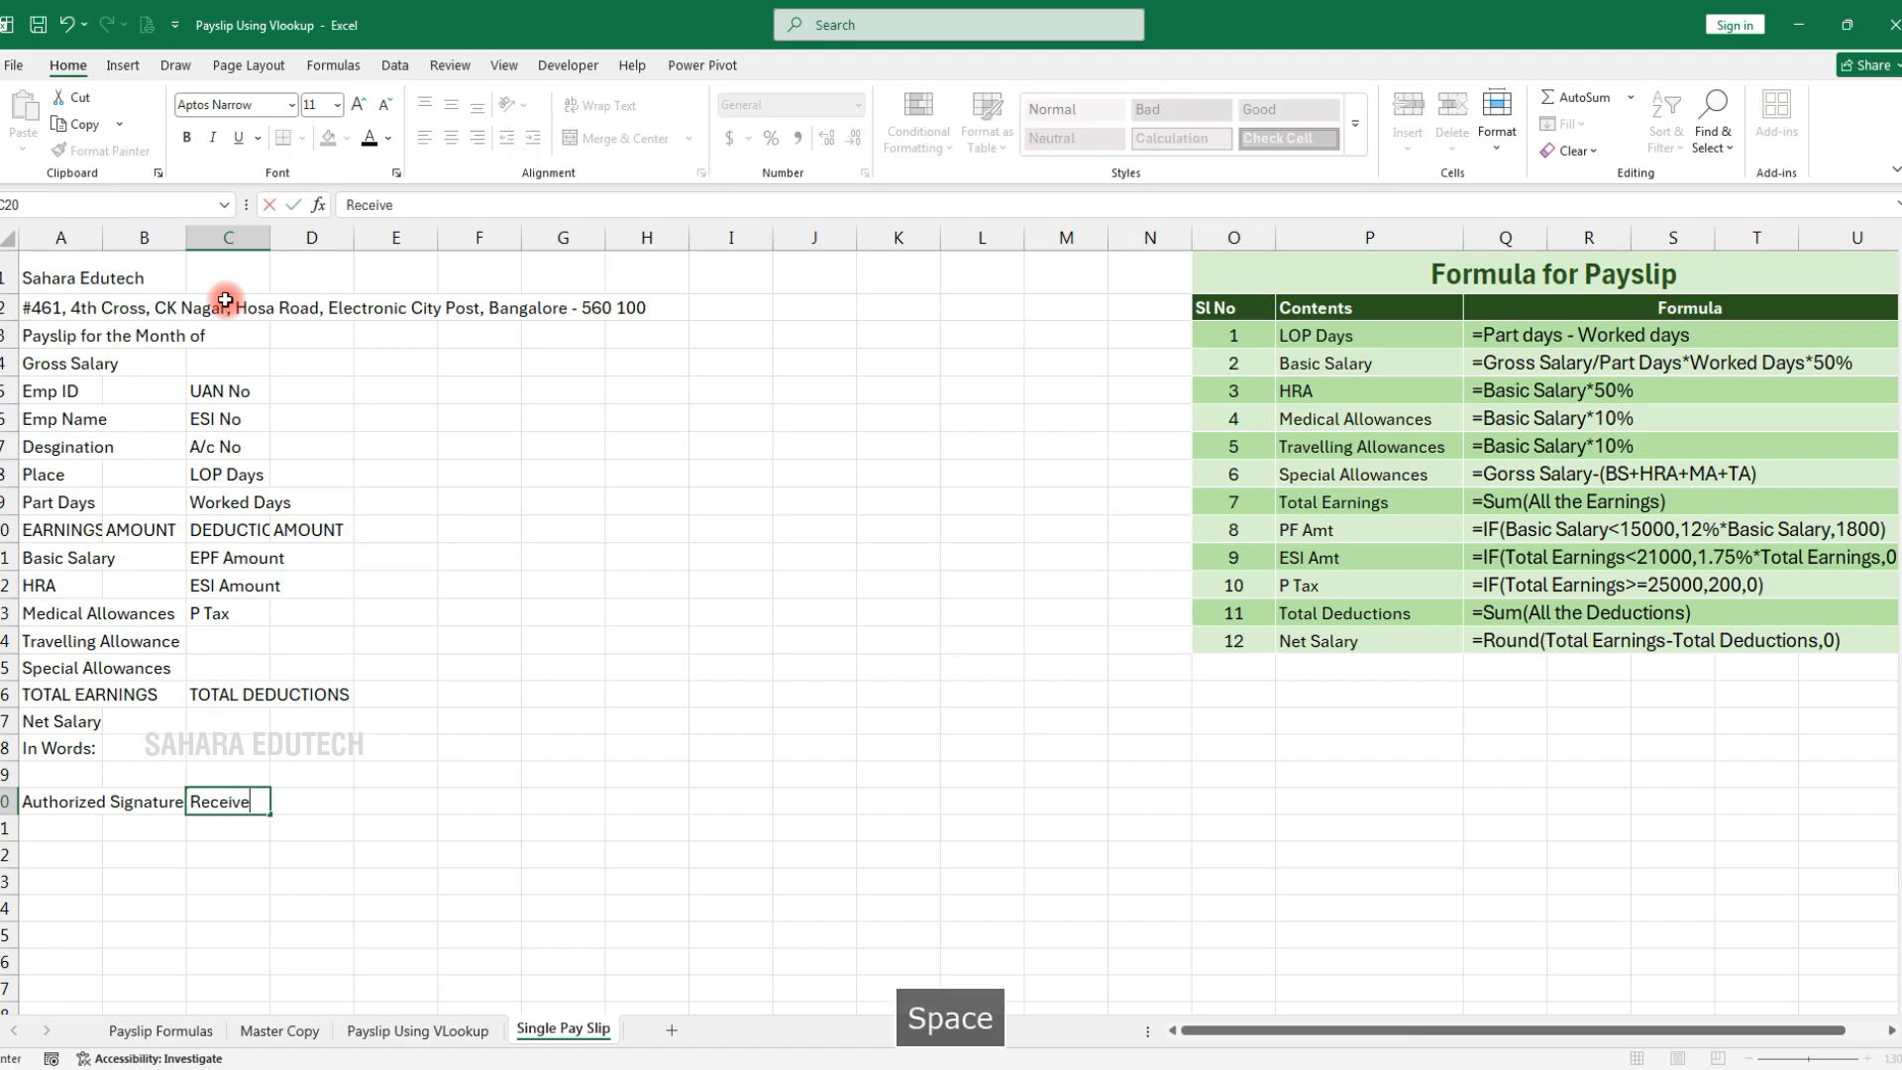
type("d S")
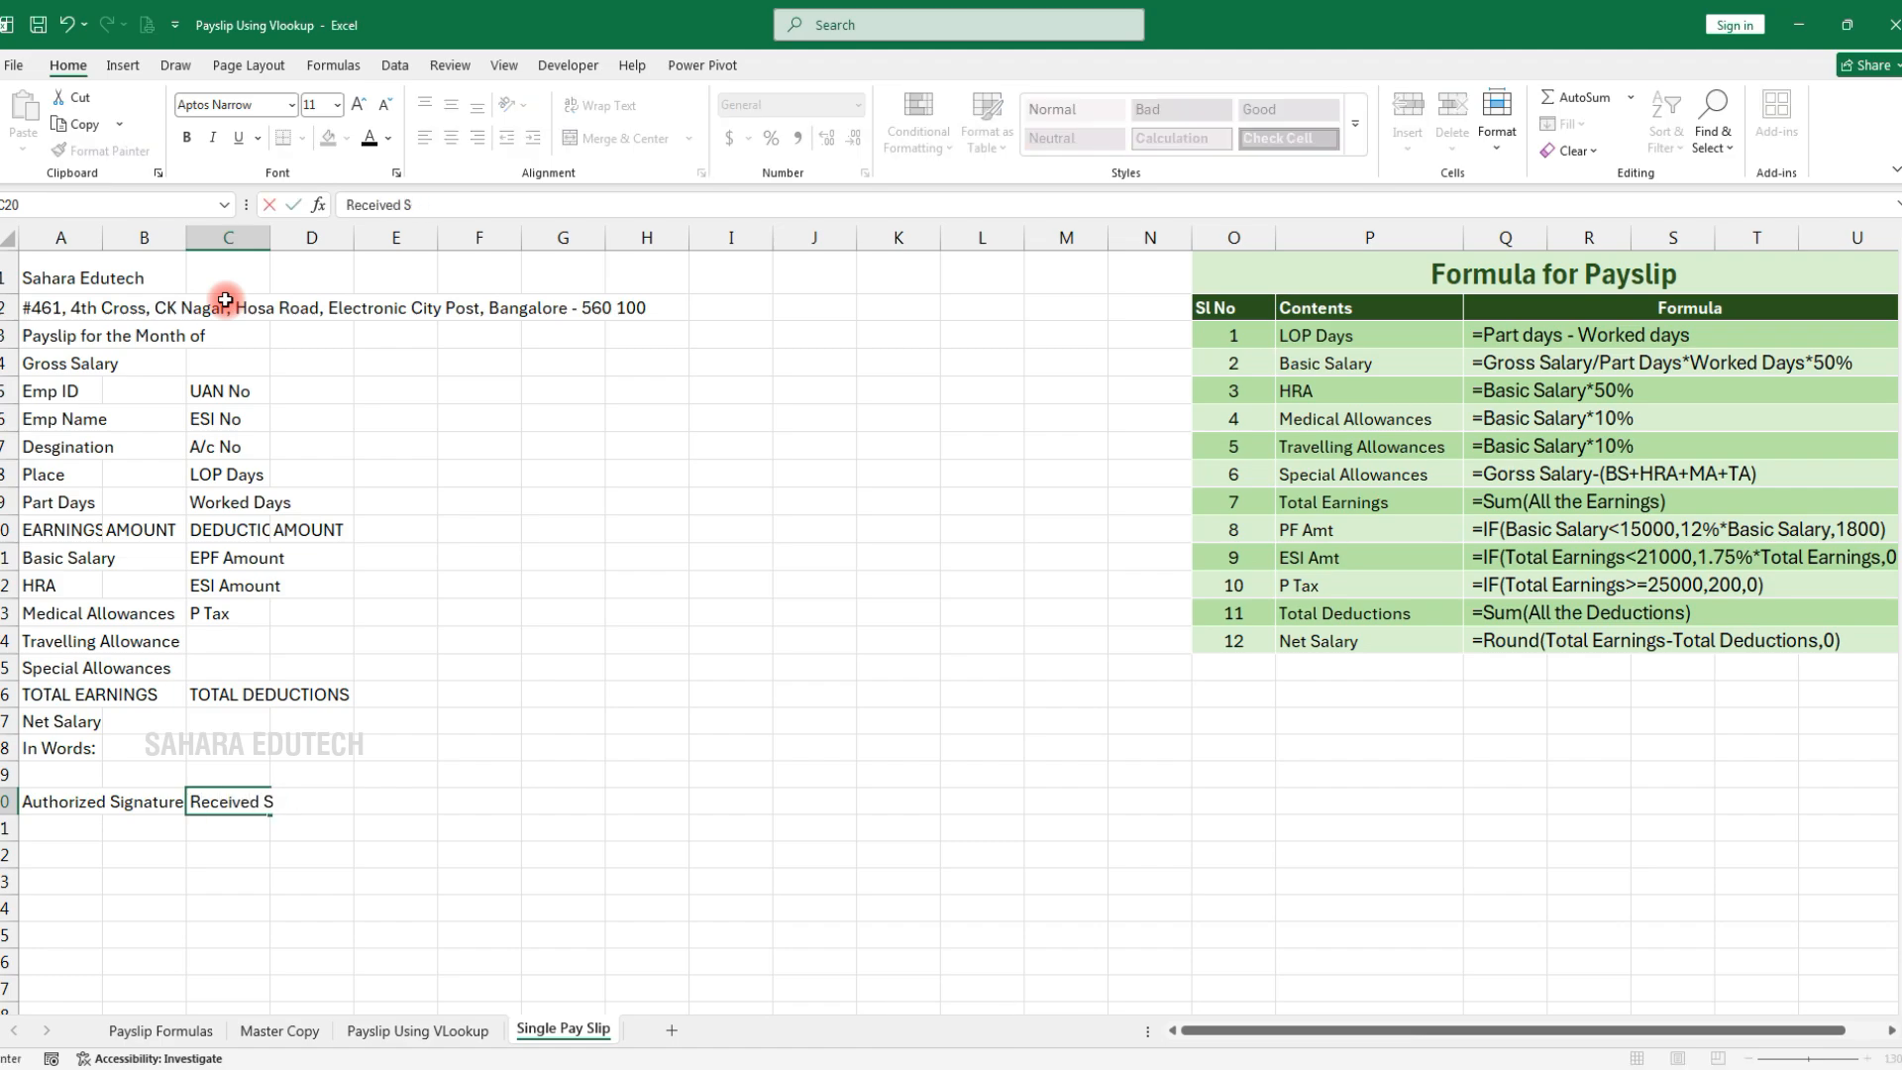
type("ginignature")
left_click(395, 501)
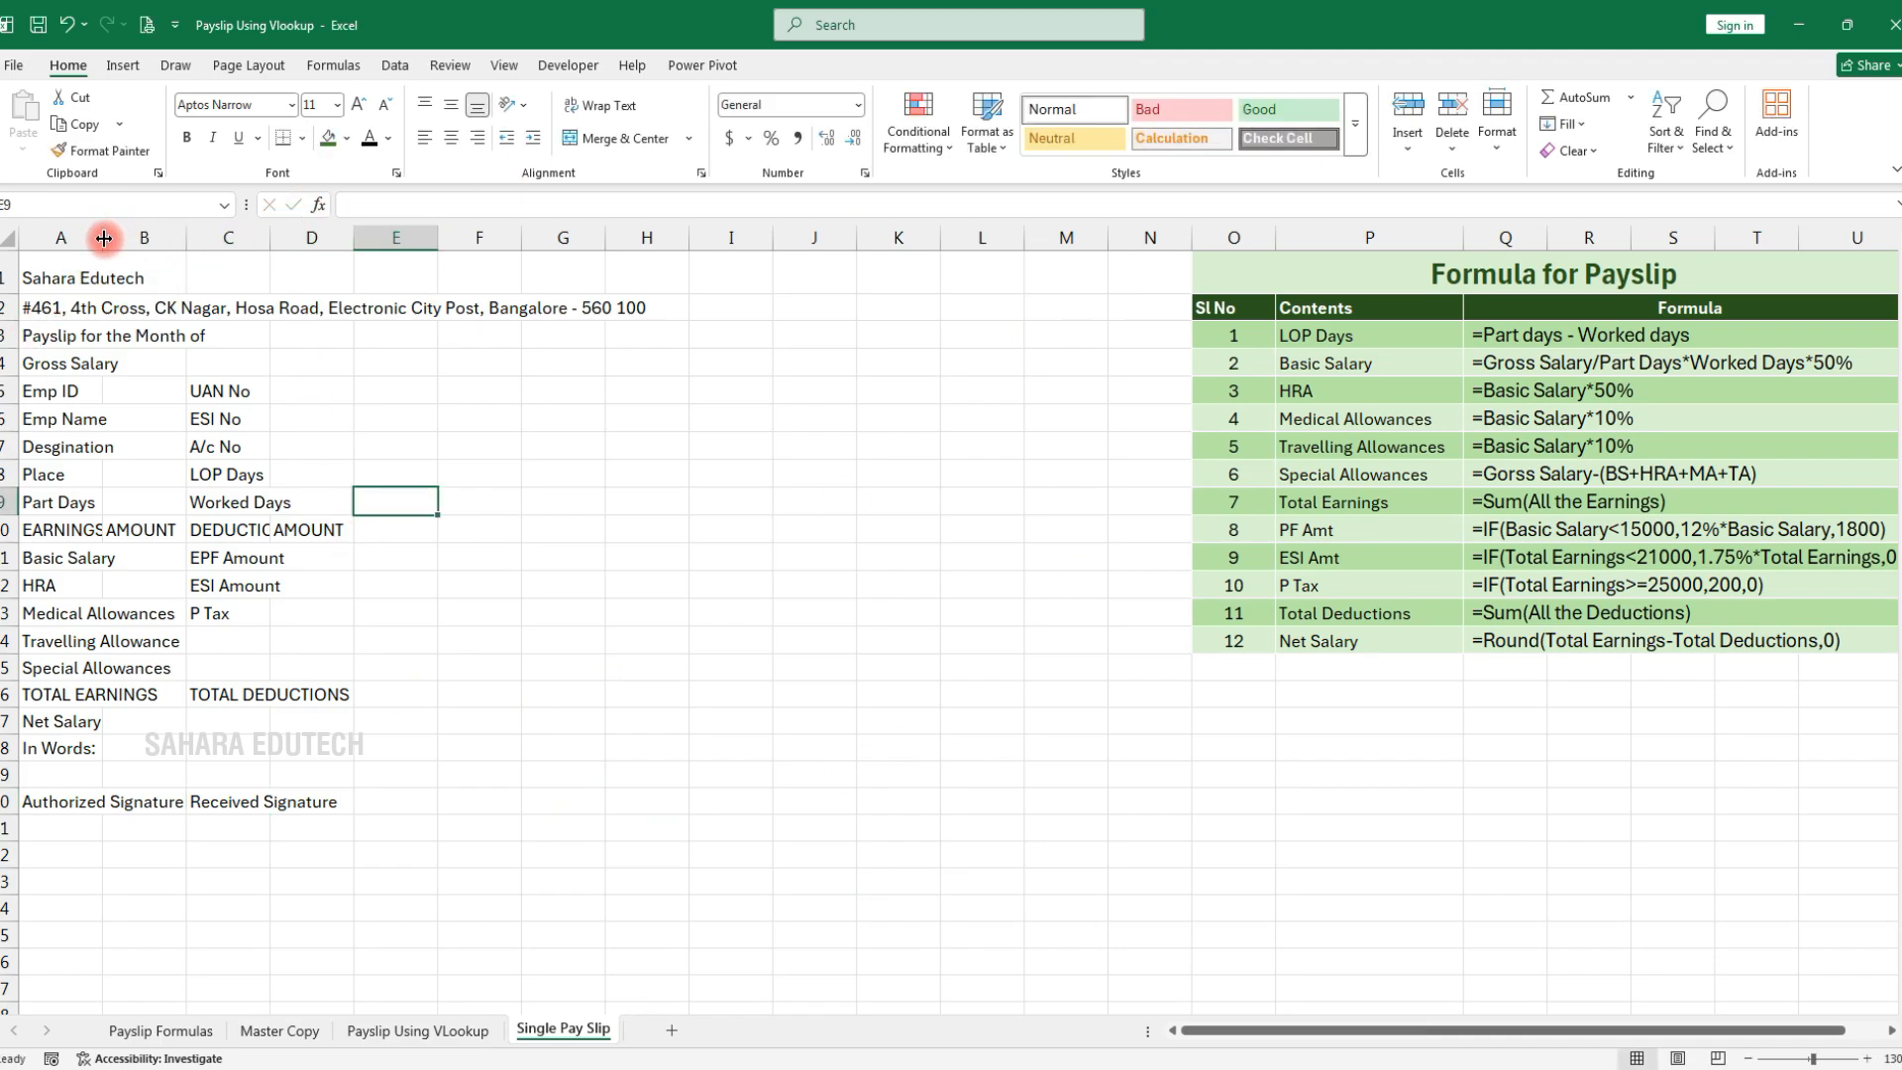
Widen columns A and C to fit their labels
left_click_drag(104, 239, 637, 241)
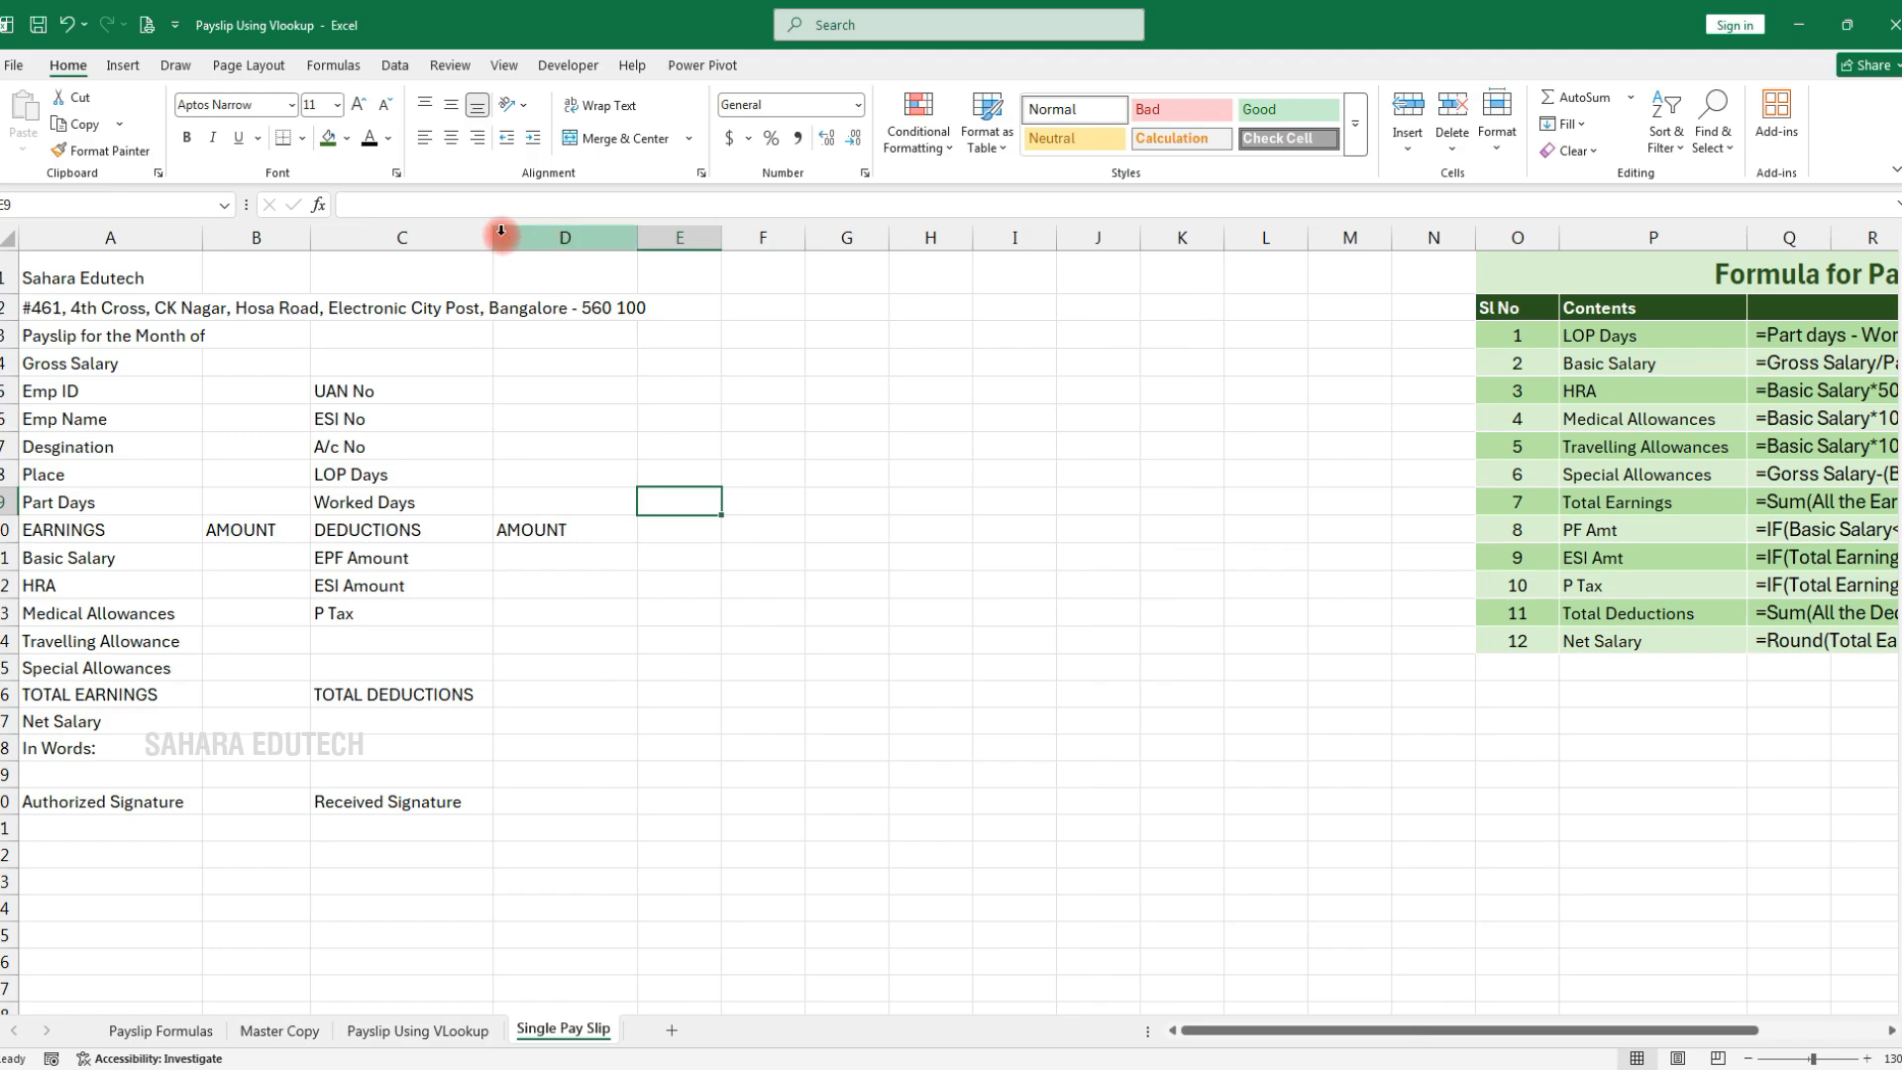
left_click_drag(203, 239, 251, 241)
left_click_drag(543, 242, 555, 241)
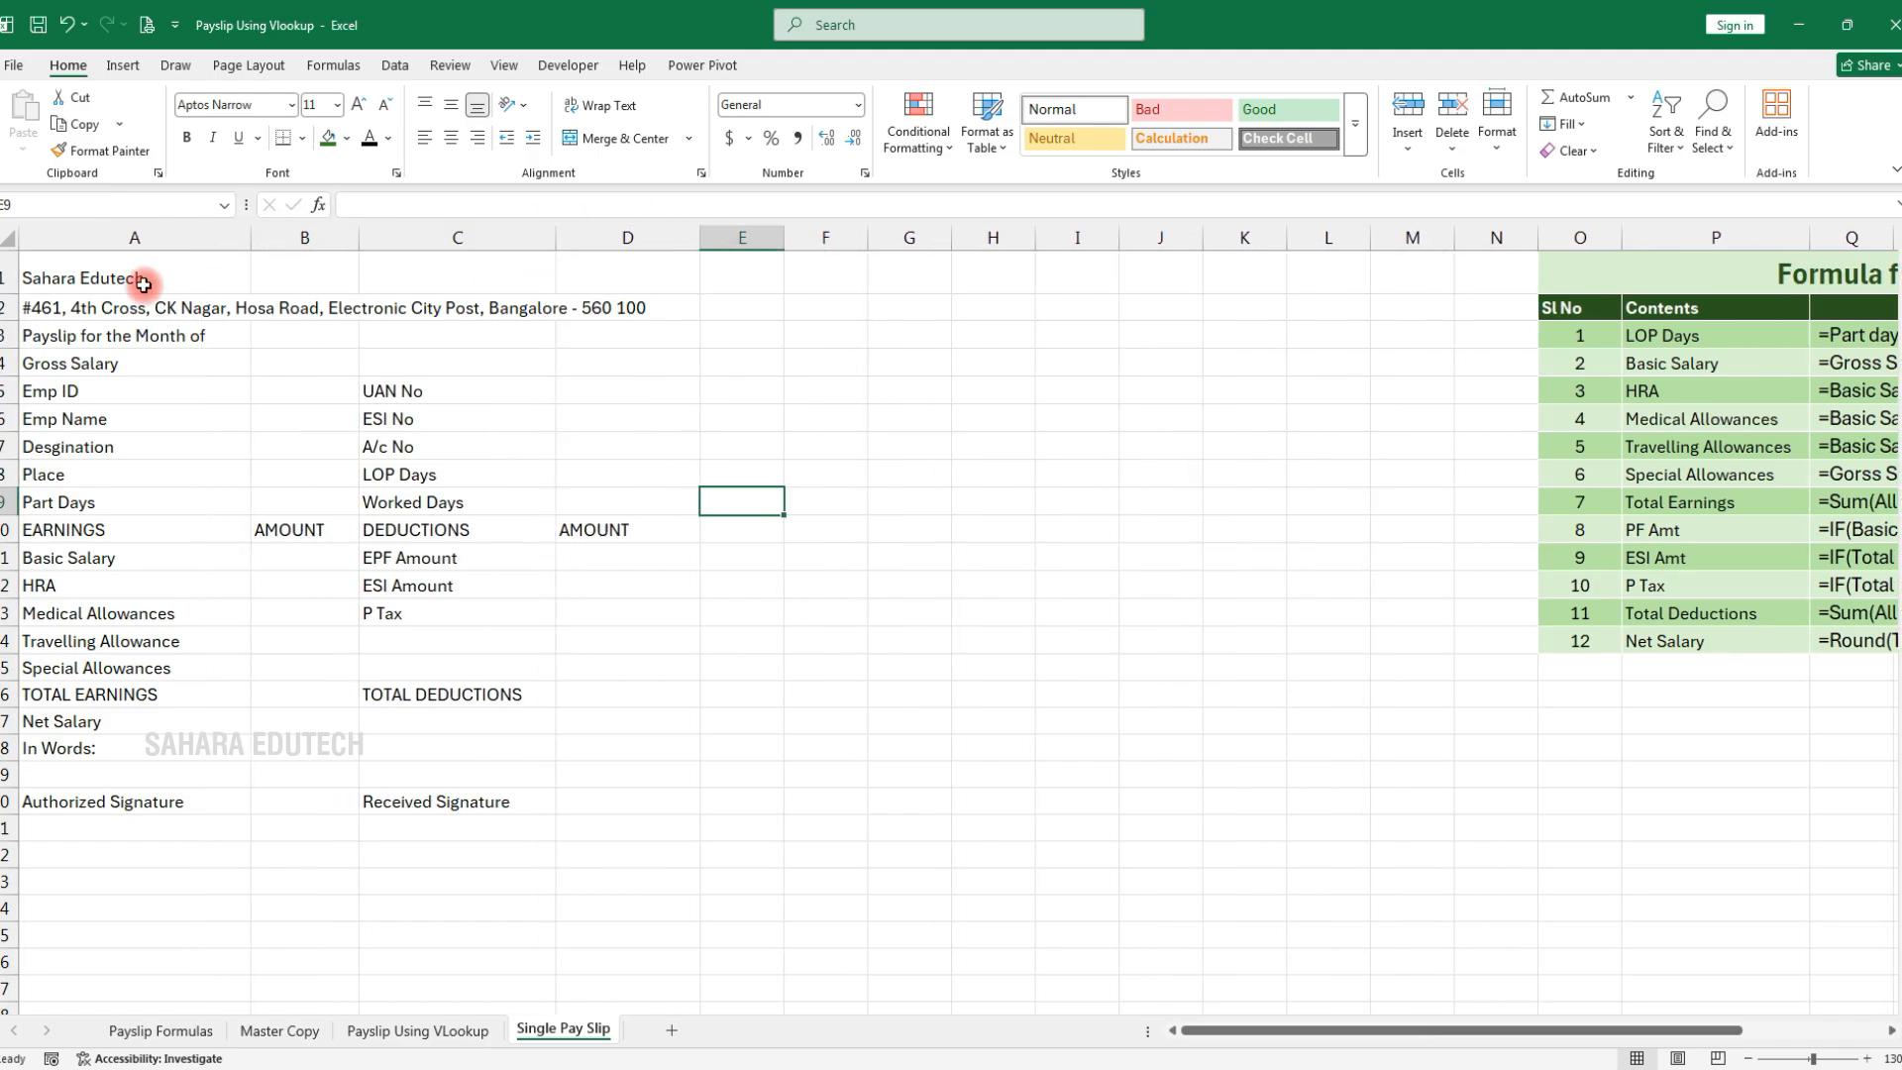
Merge and centre the company name and address rows across A1:D1 and A2:D2
left_click_drag(144, 285, 577, 271)
left_click(689, 138)
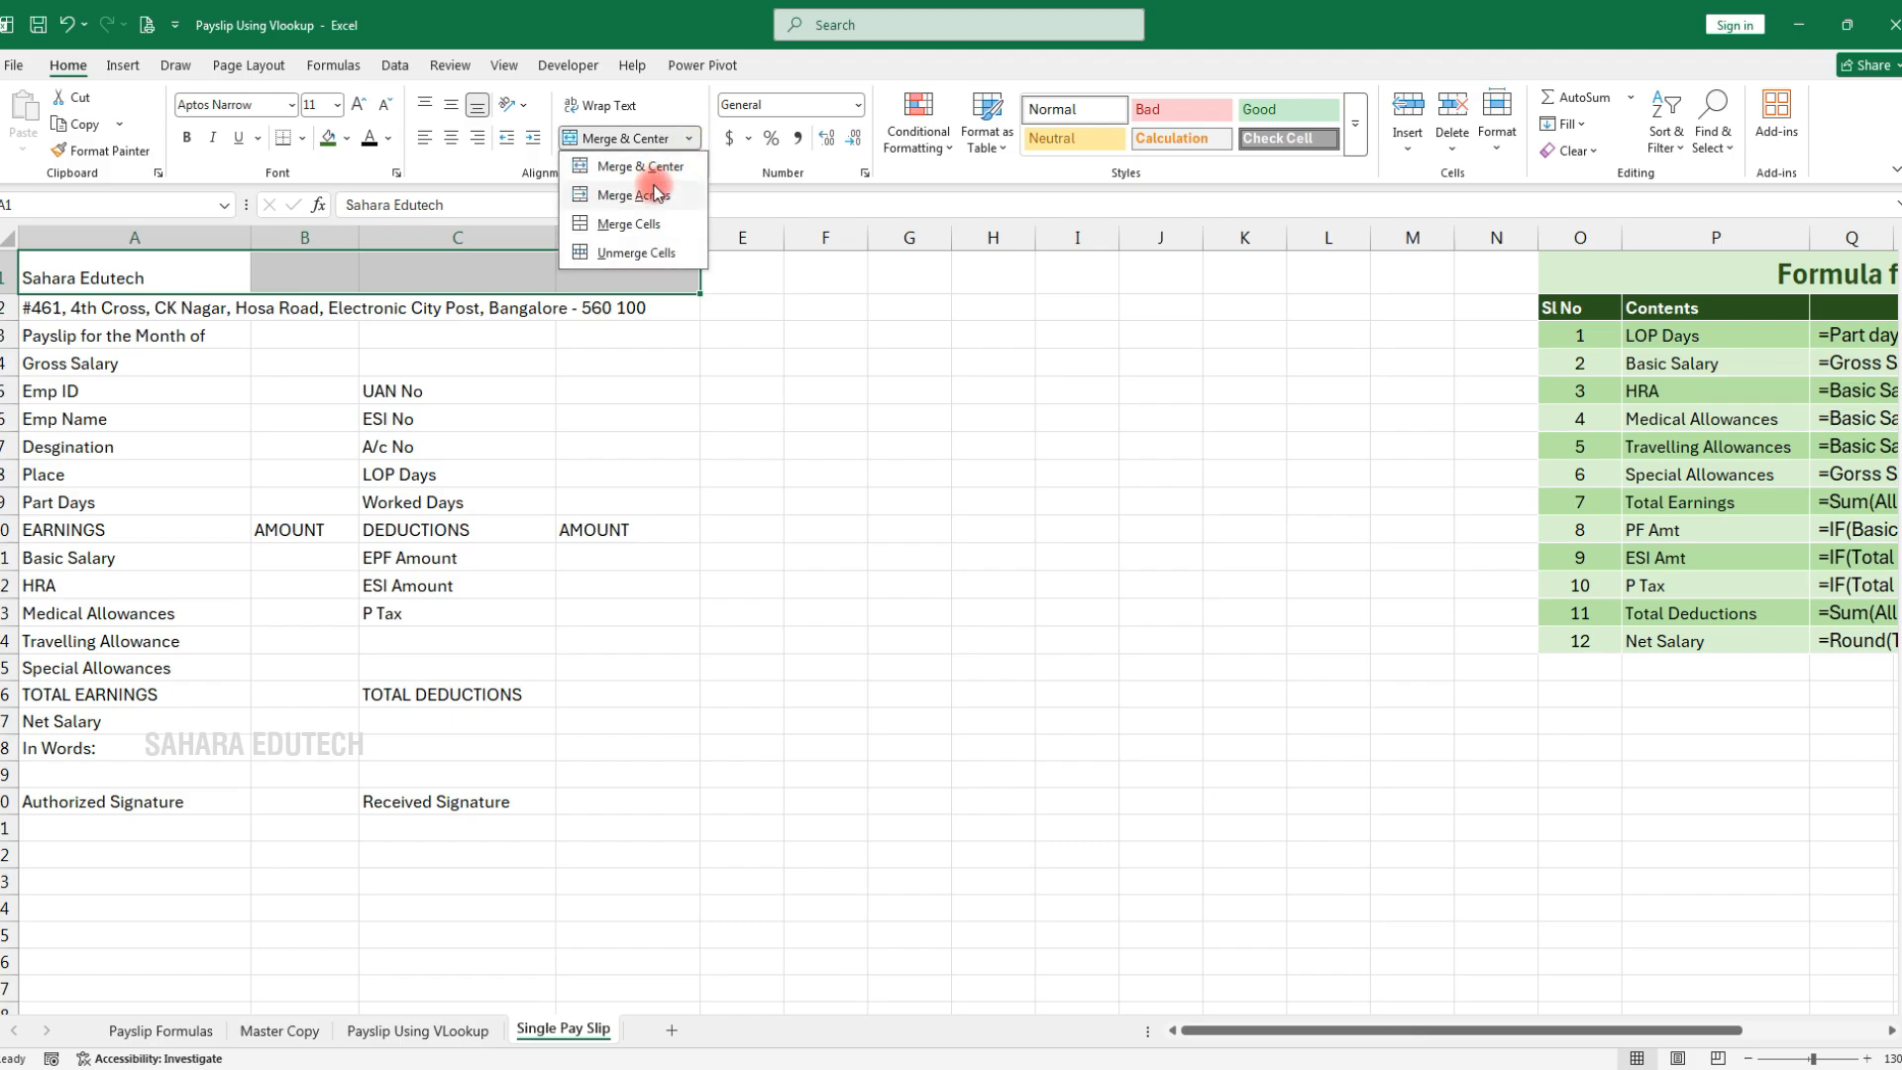
left_click(654, 194)
left_click_drag(98, 306, 590, 305)
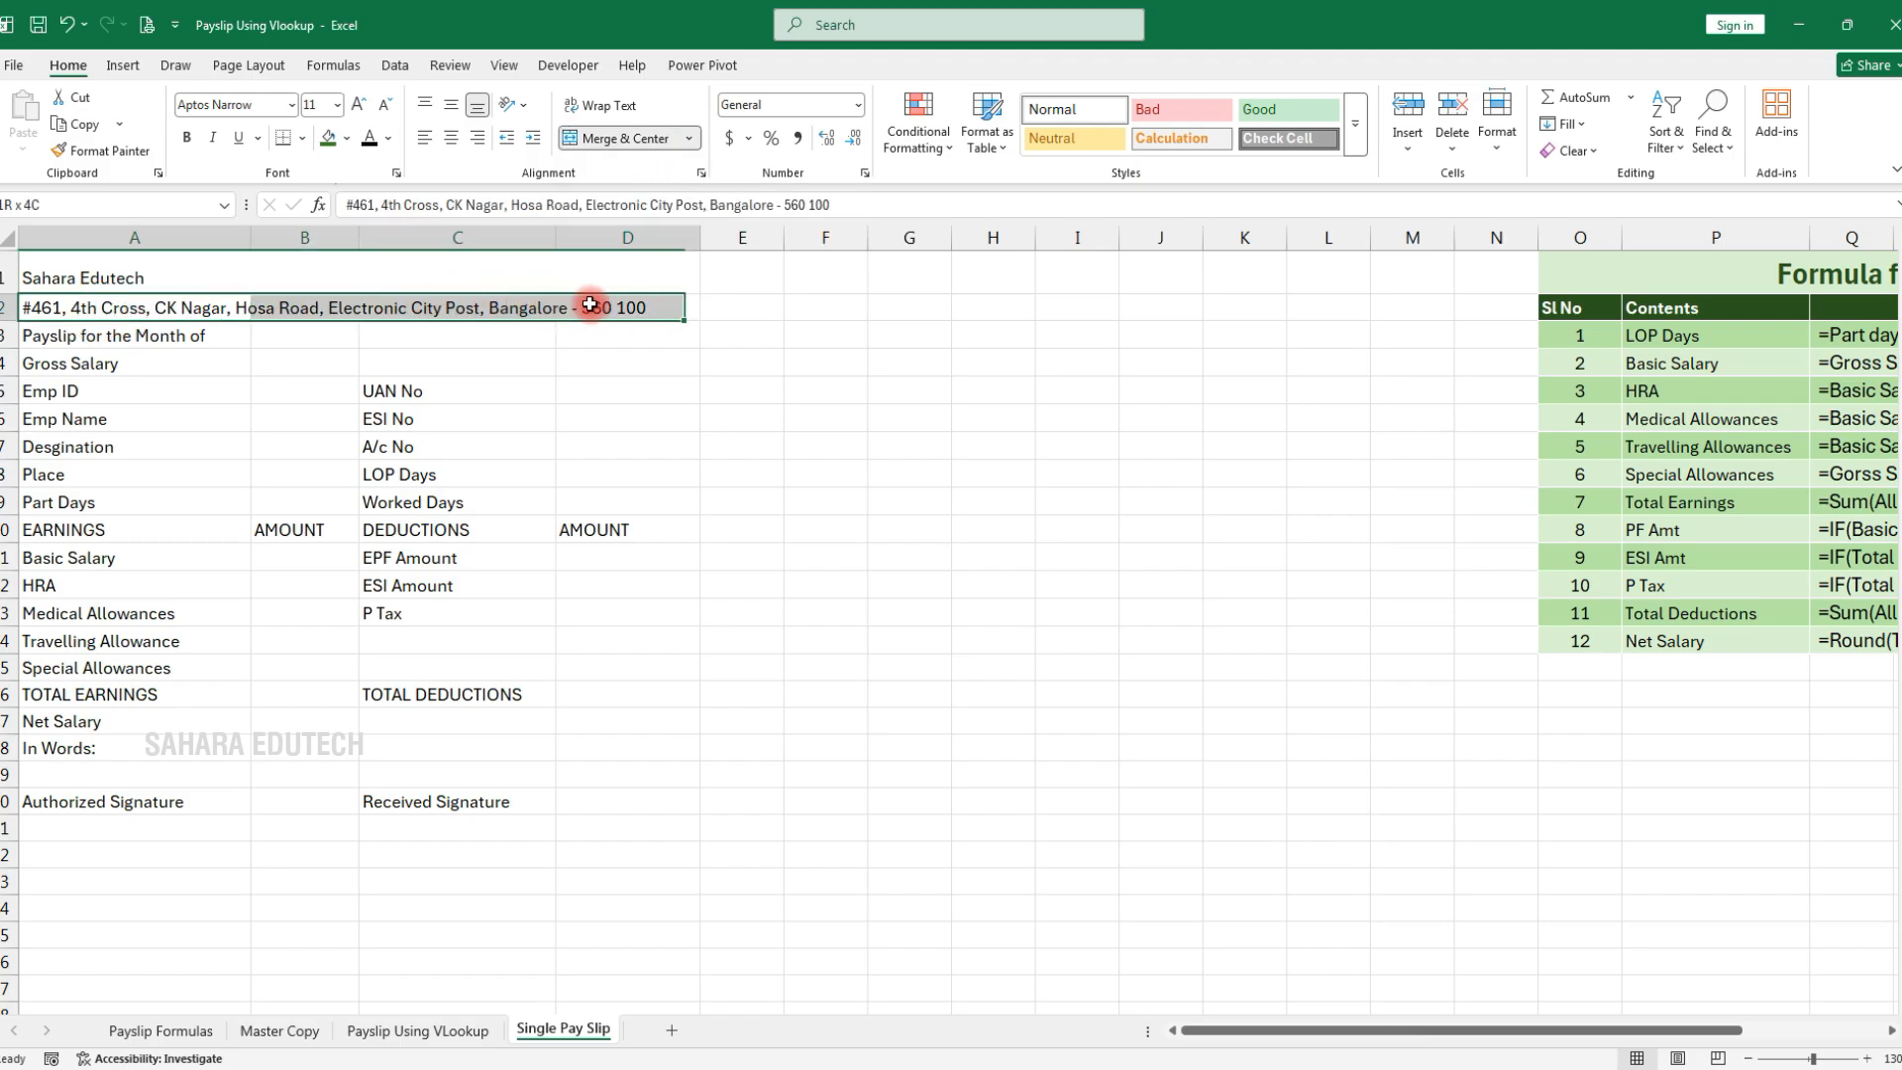
left_click(600, 138)
mouse_move(237, 279)
left_mouse_down()
mouse_move(330, 315)
mouse_move(297, 342)
left_mouse_up()
left_click(451, 137)
Merge and centre A3:D3 and complete it as 'Payslip for the Month of January - 2026'
left_click(104, 337)
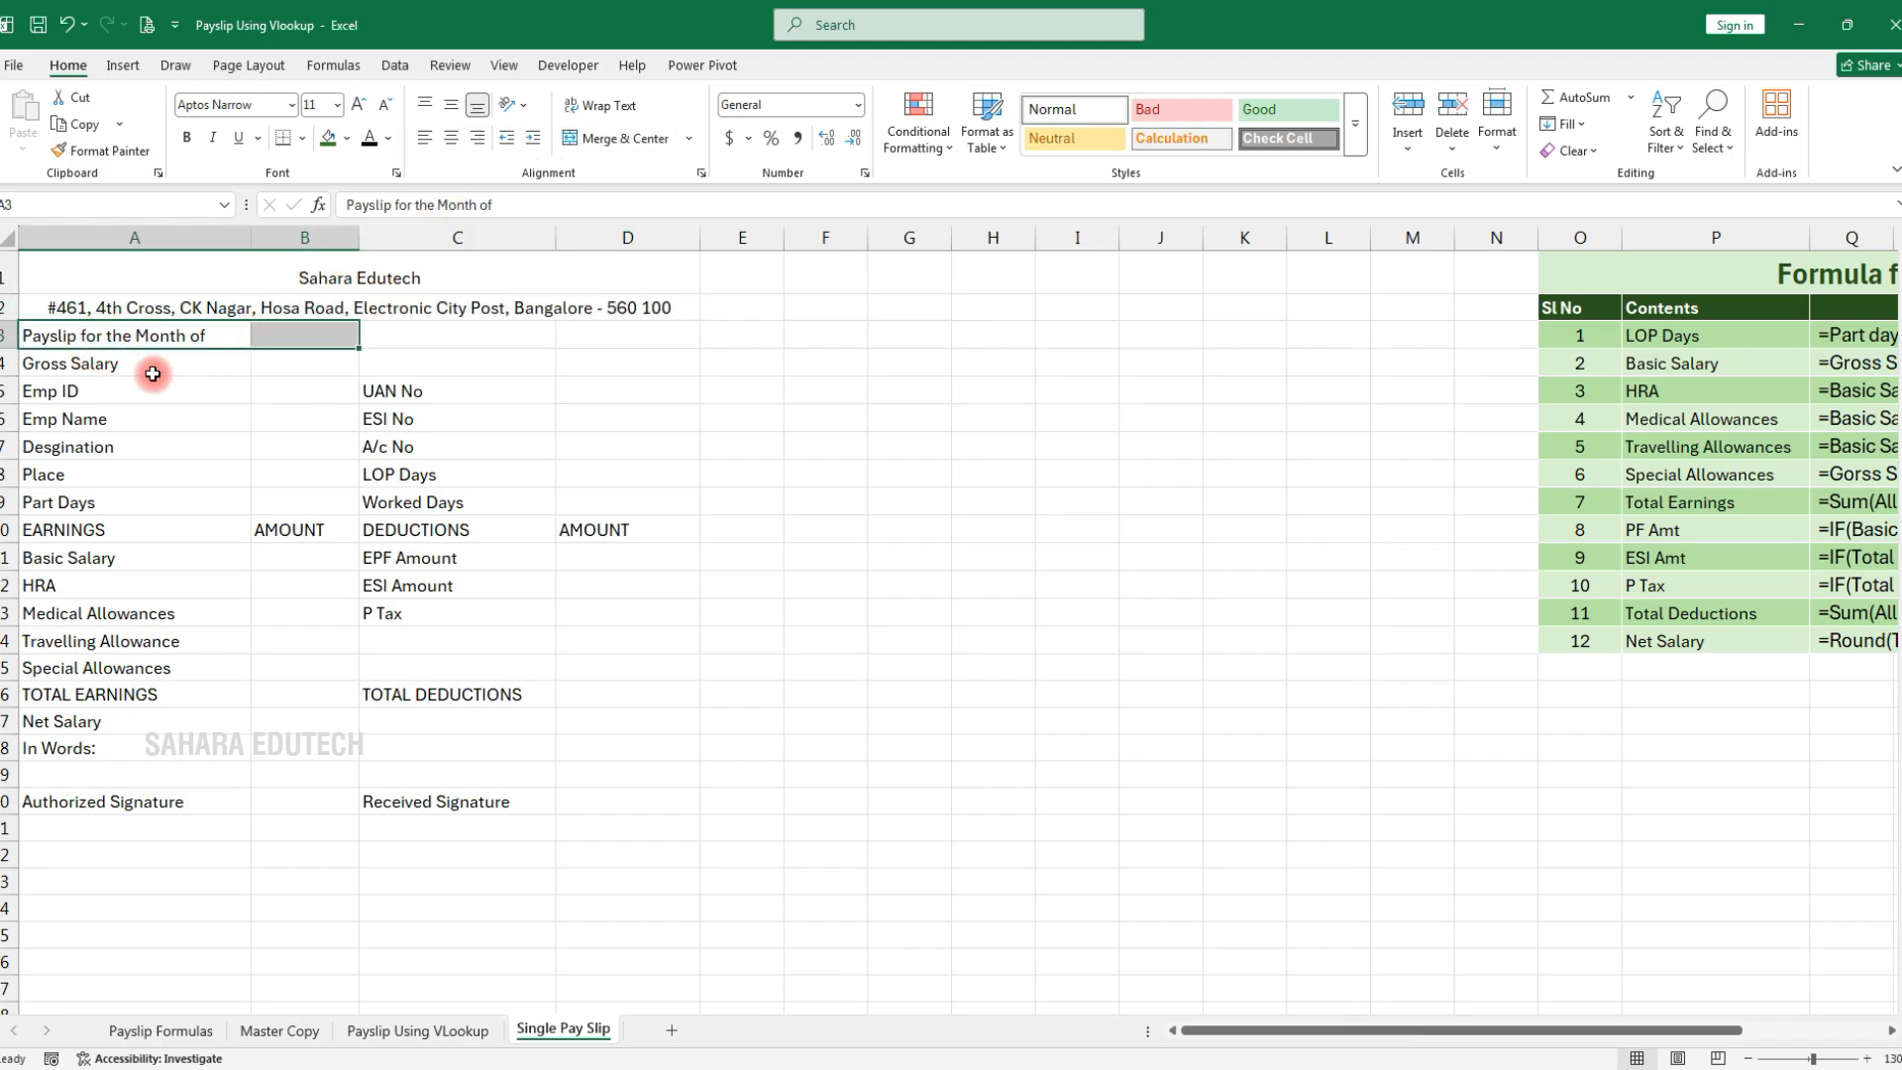
left_click_drag(149, 337, 634, 333)
left_click(615, 137)
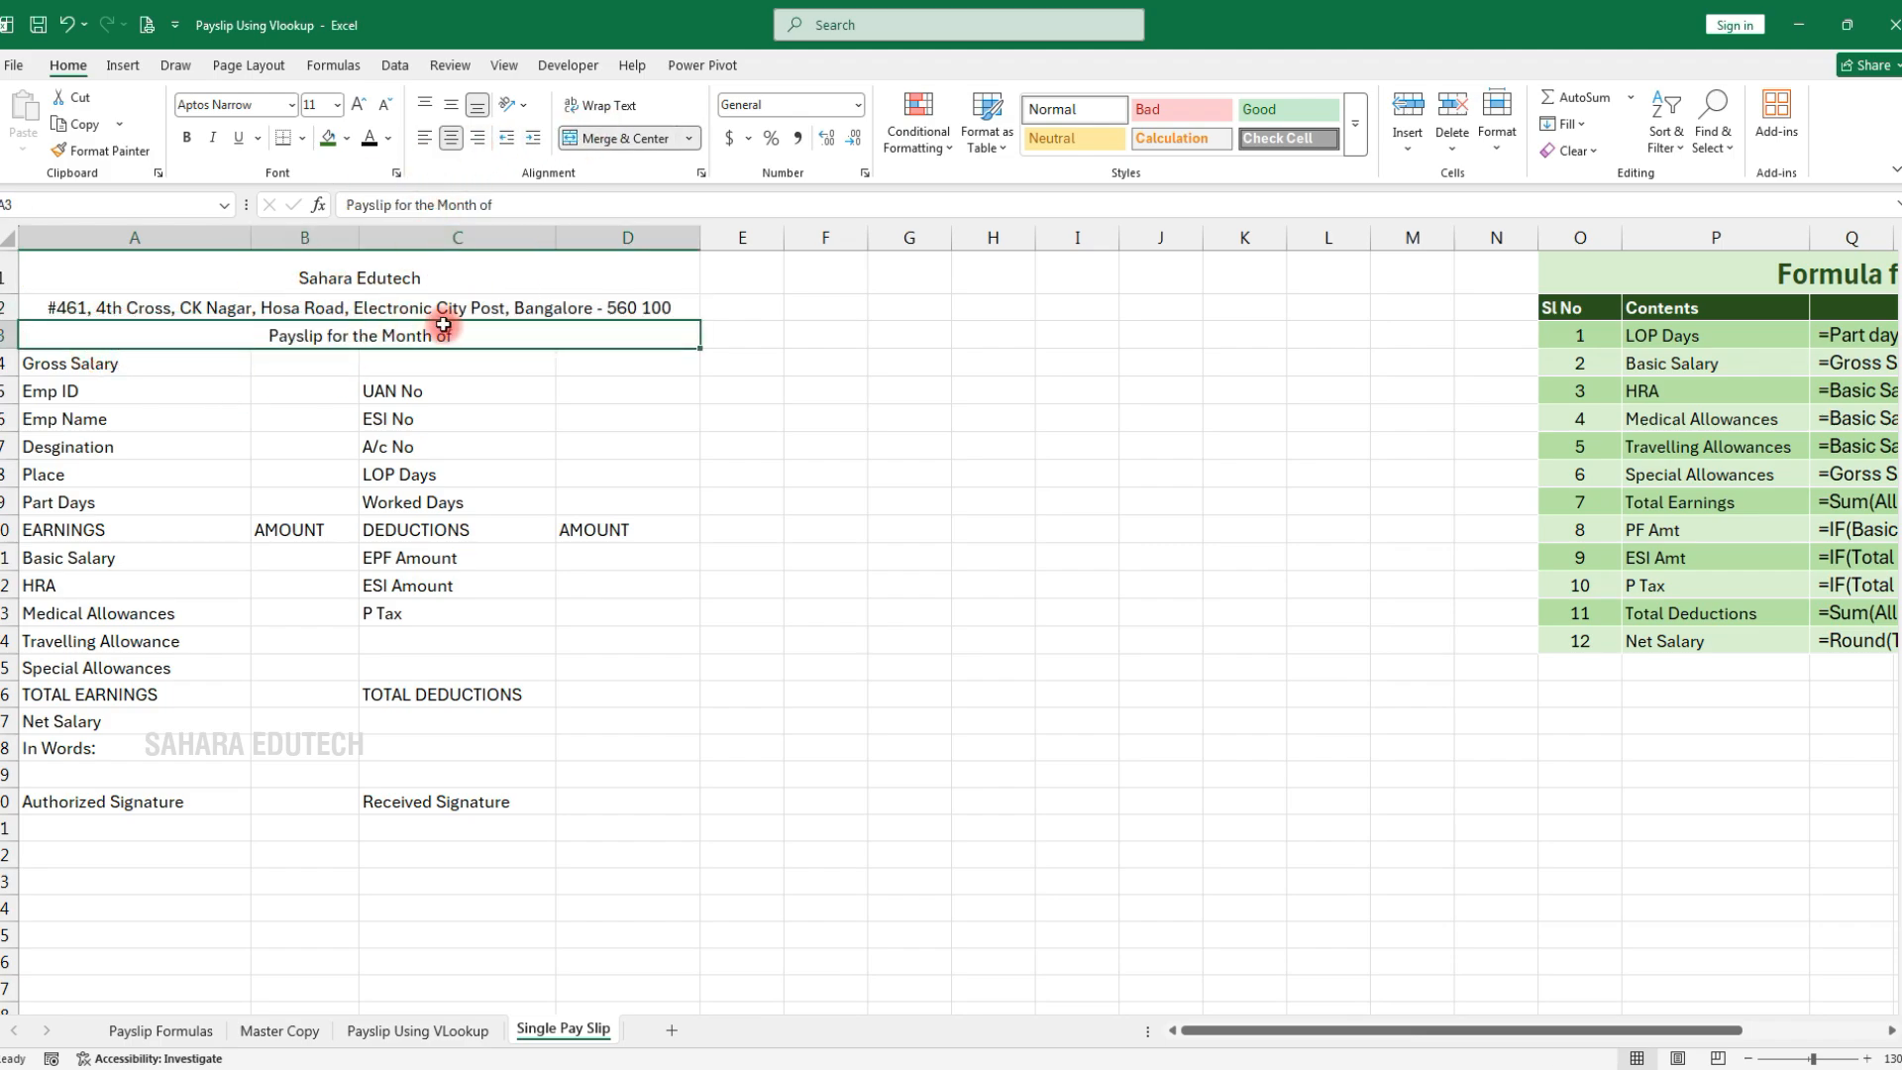
double_click(516, 338)
type("January")
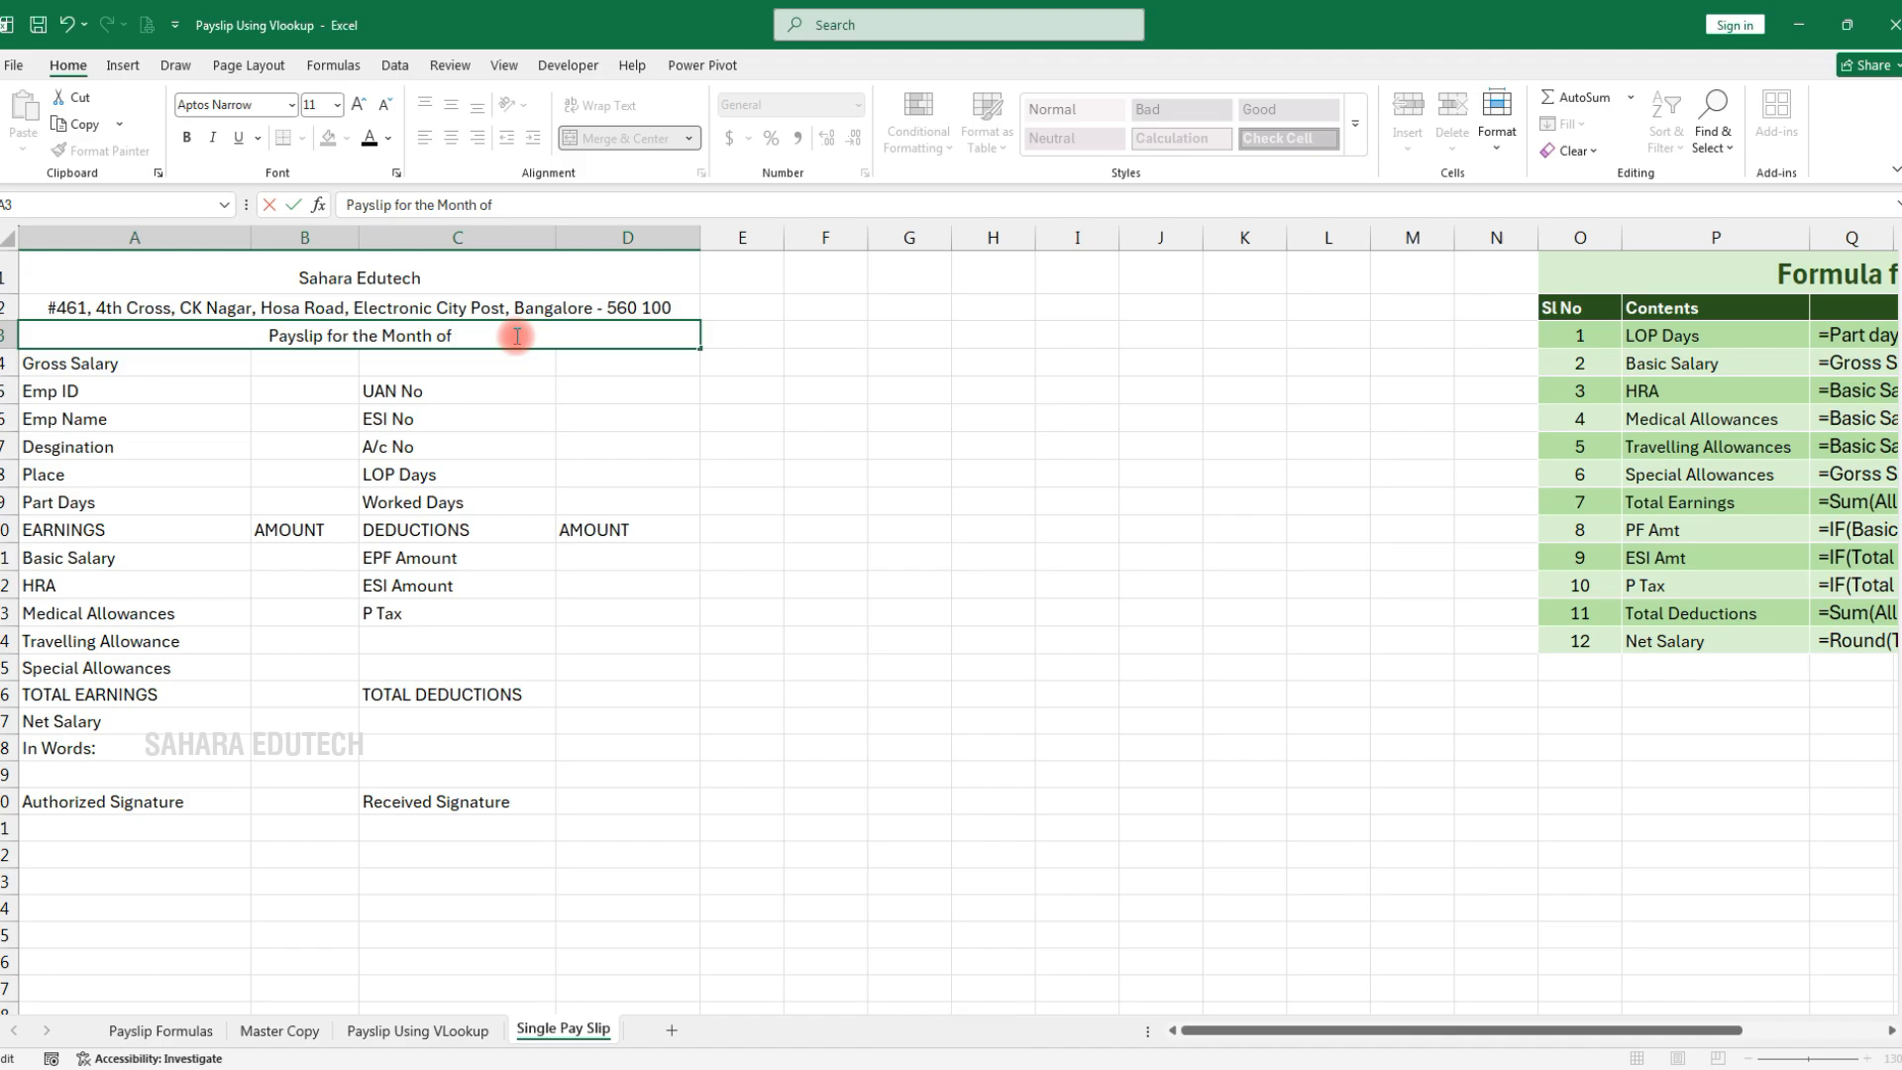
type(" - 2026")
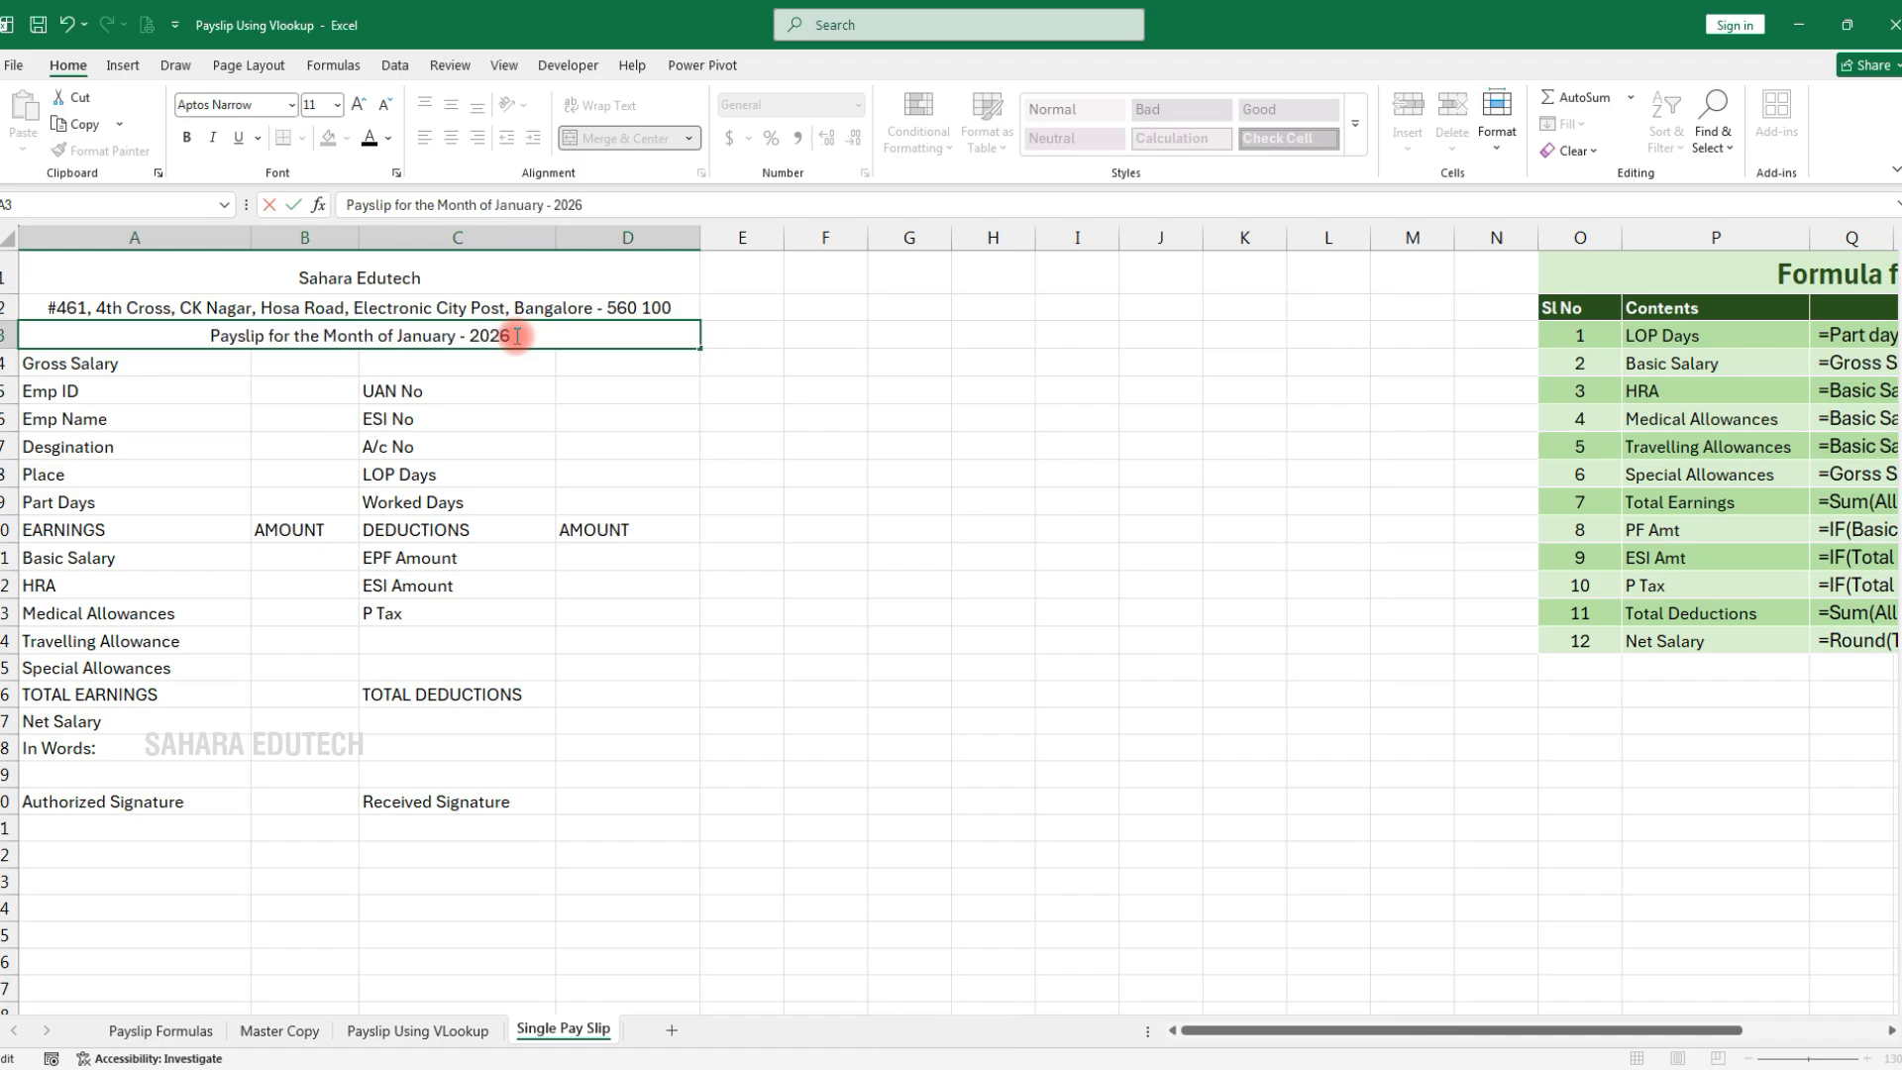
key("Return")
Enter gross salary 23500 in B4 and format it in Comma Style as 23,500.00
left_click(317, 367)
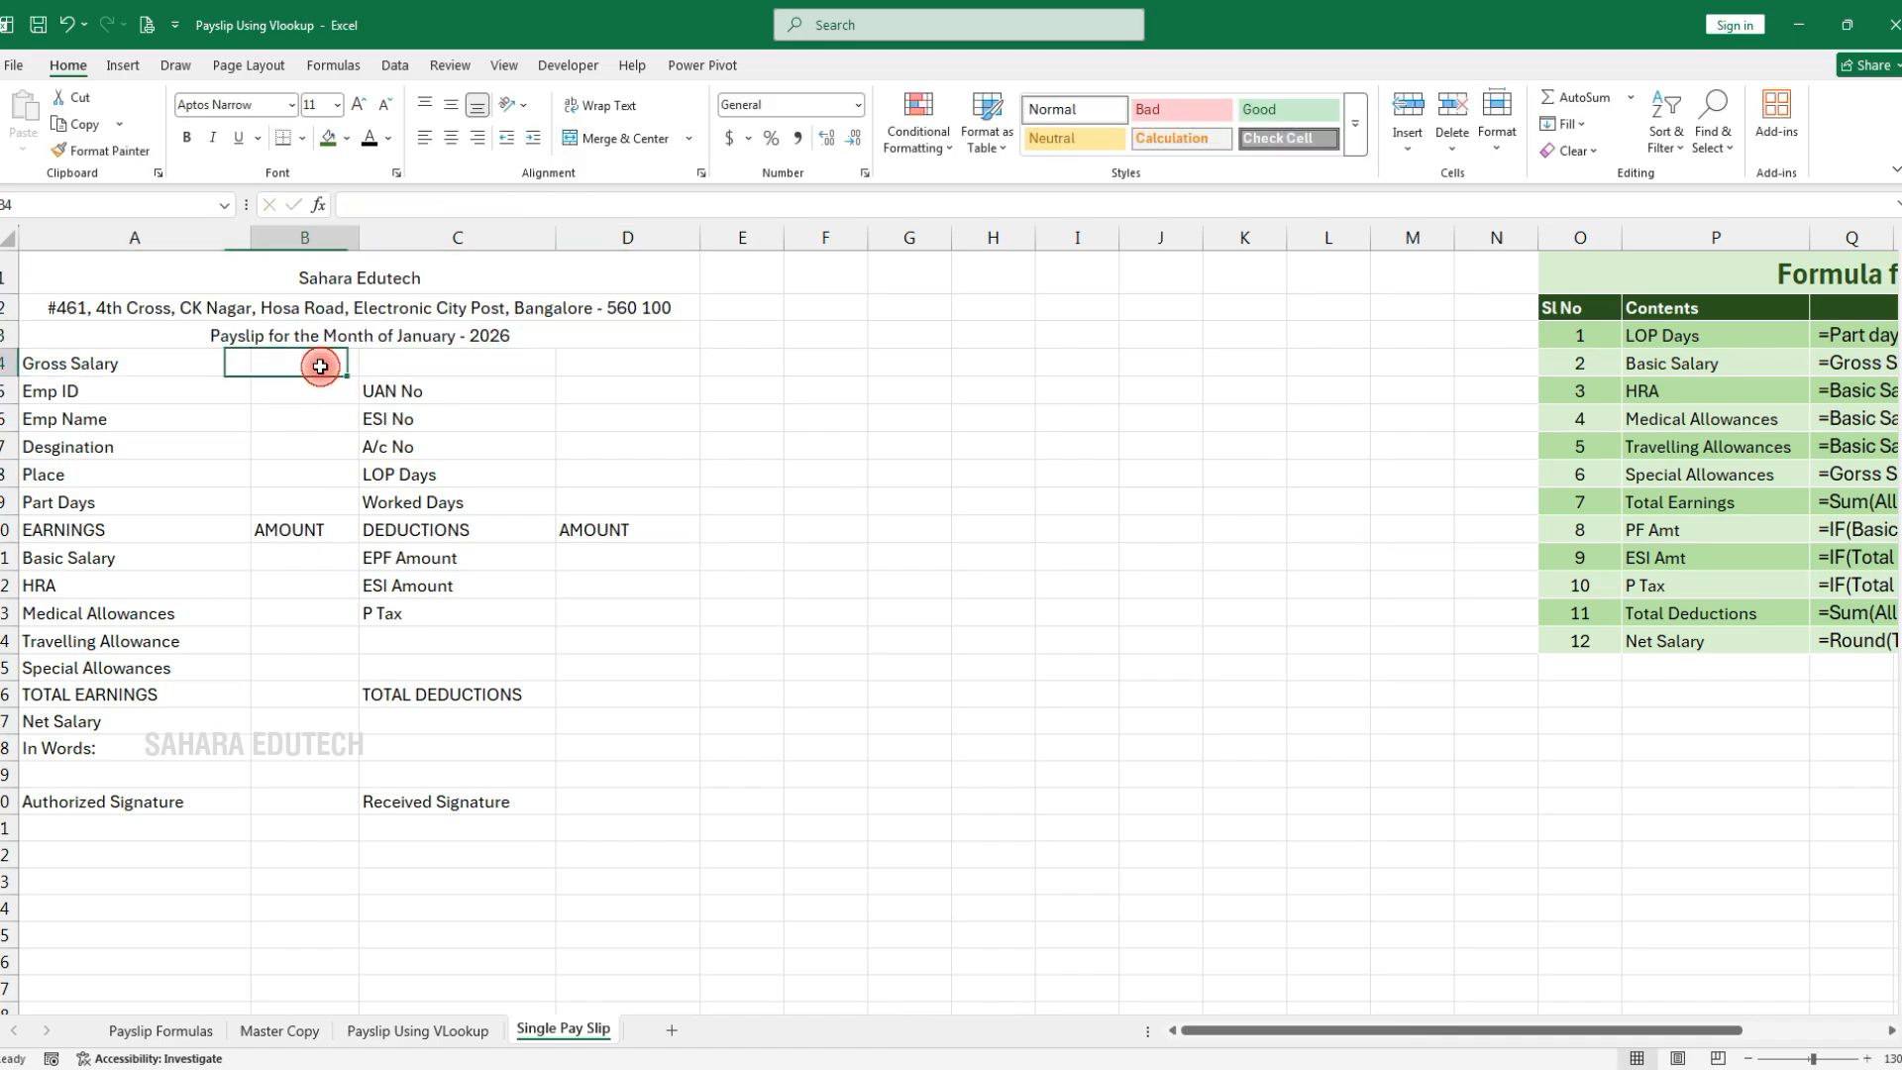
type("23500")
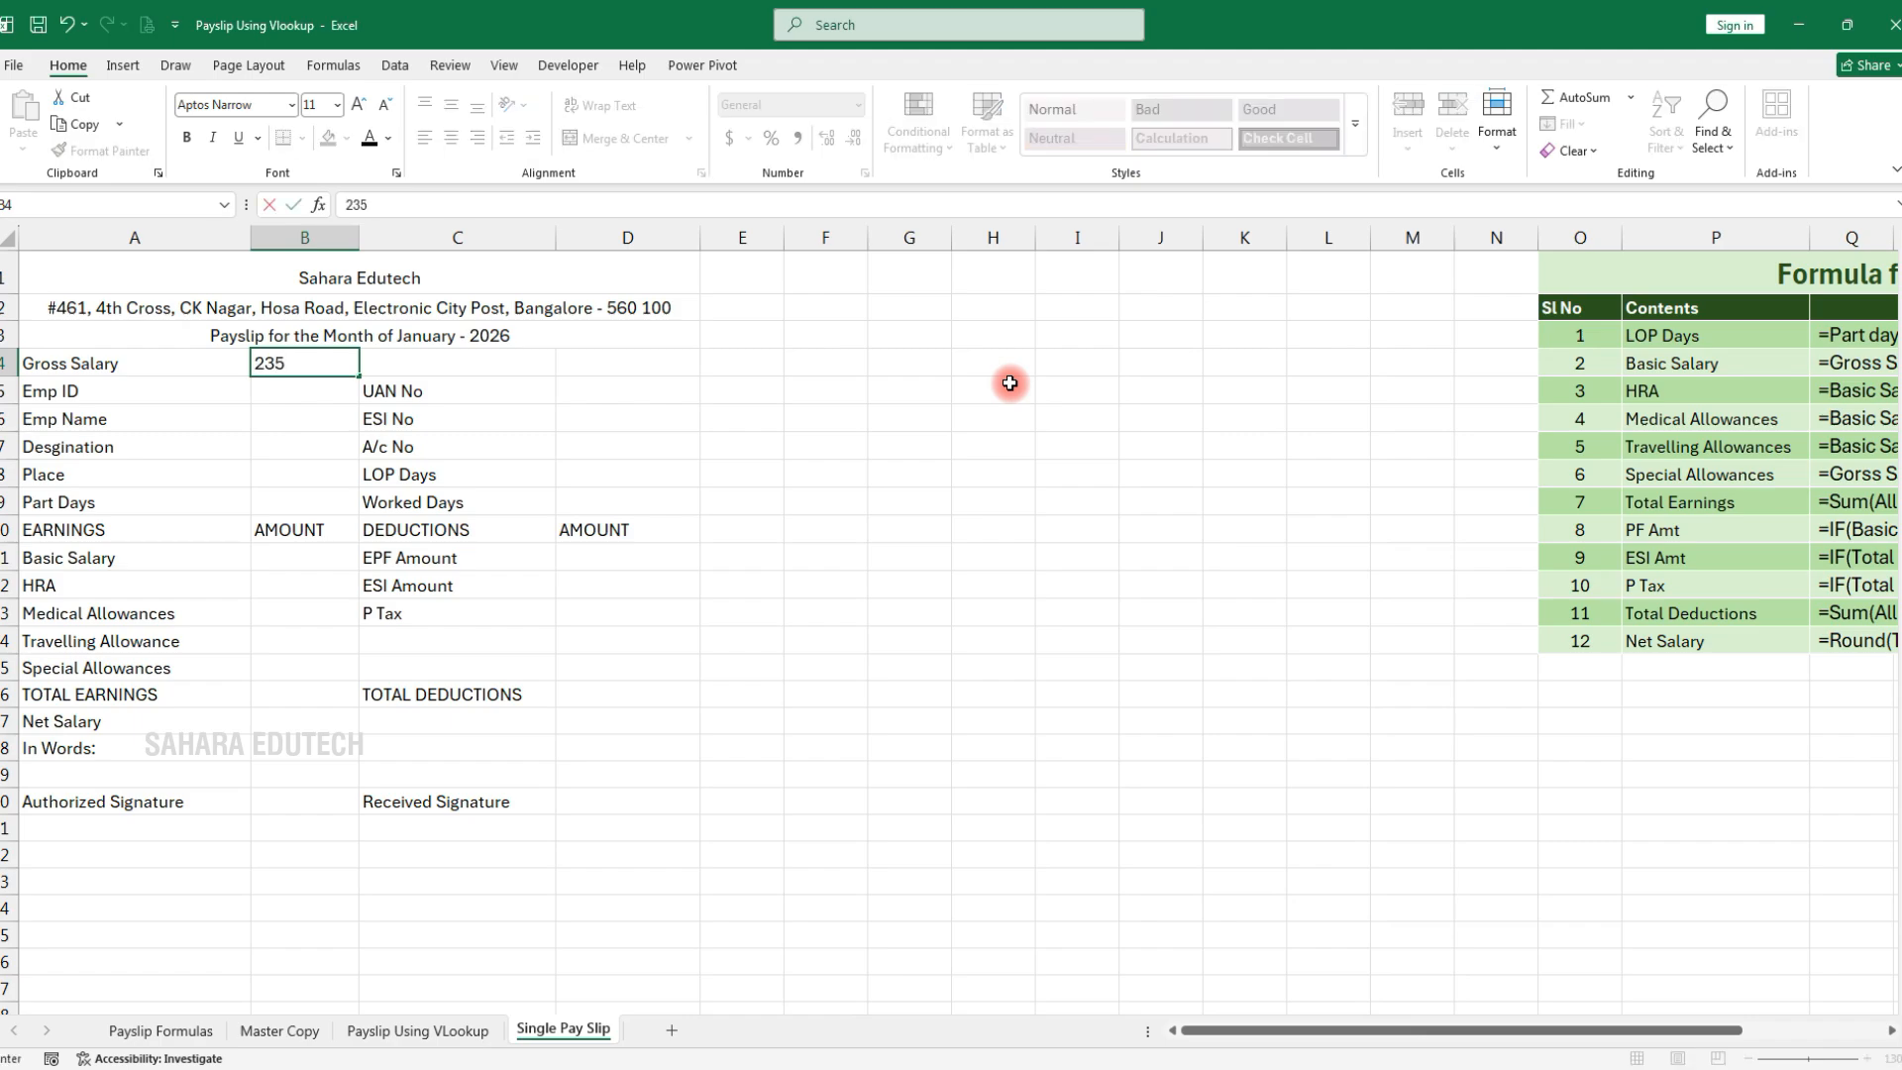
key("Return")
left_click(305, 363)
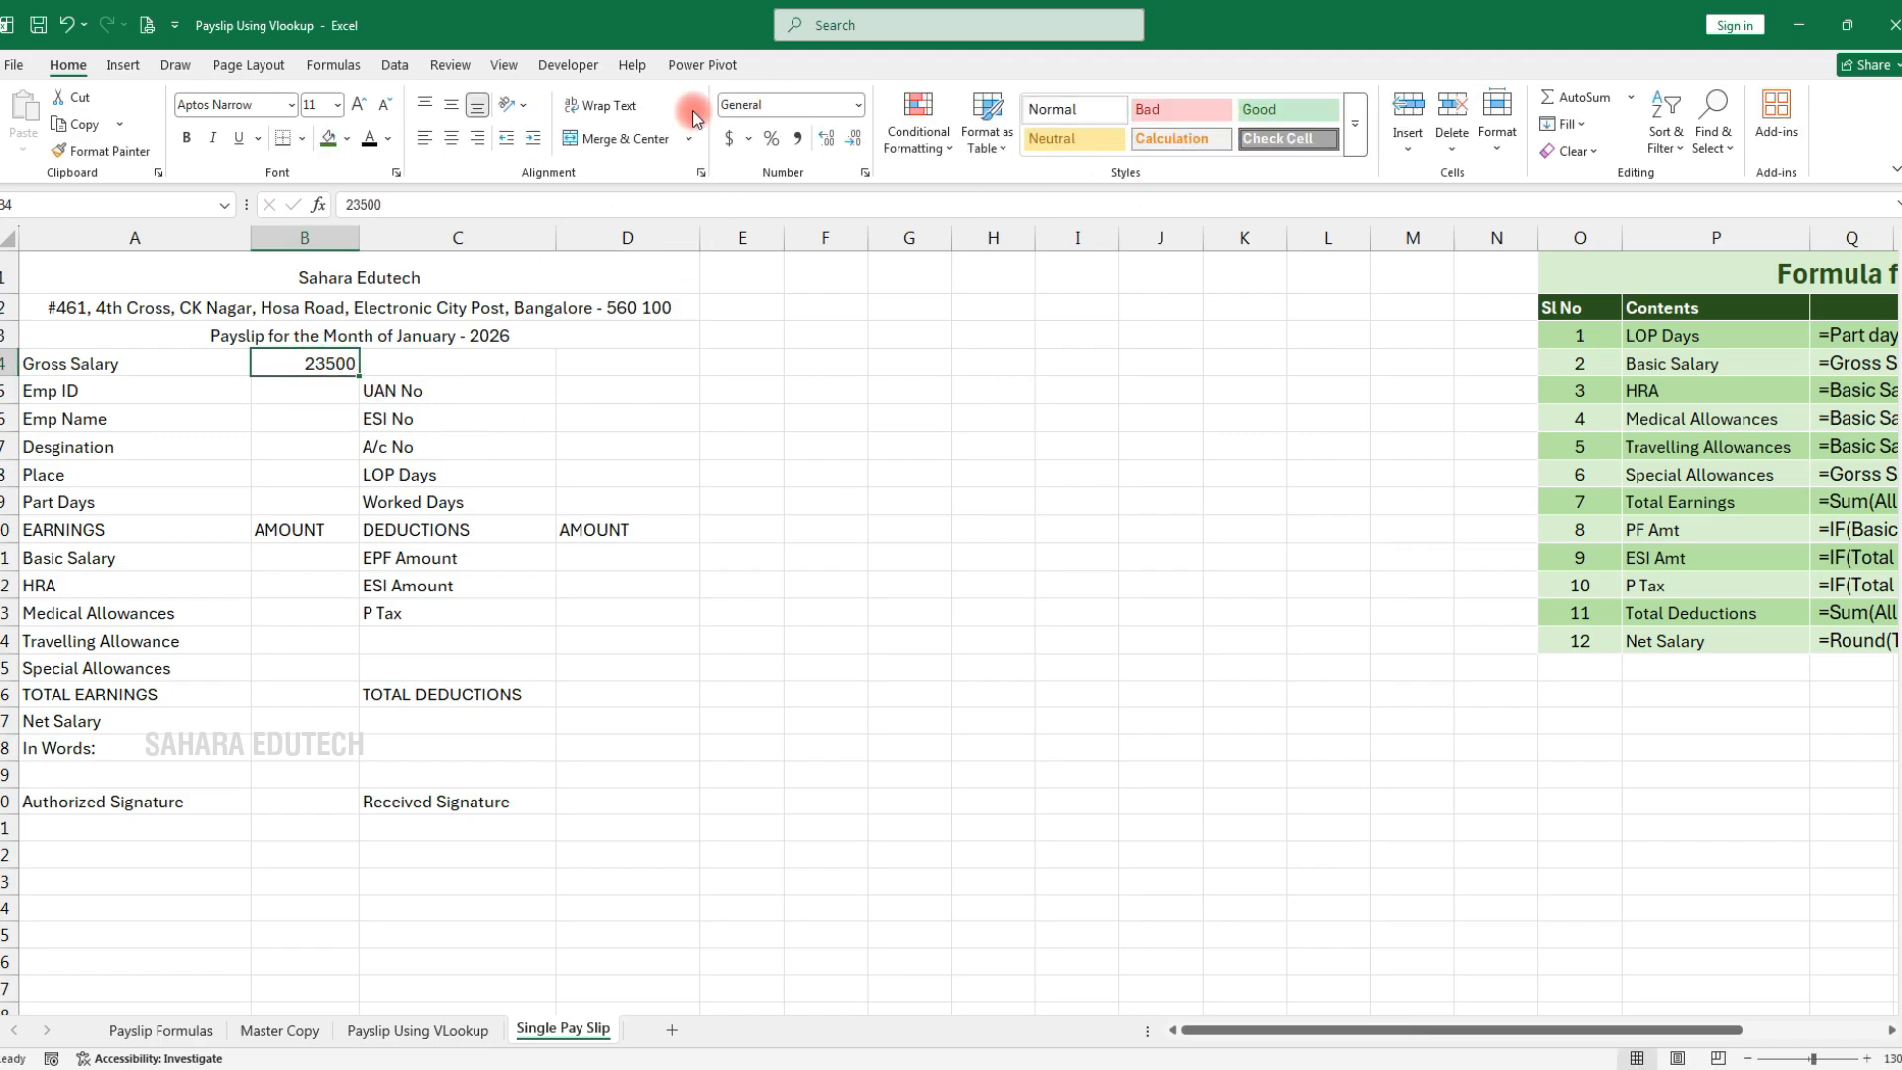
left_click(863, 174)
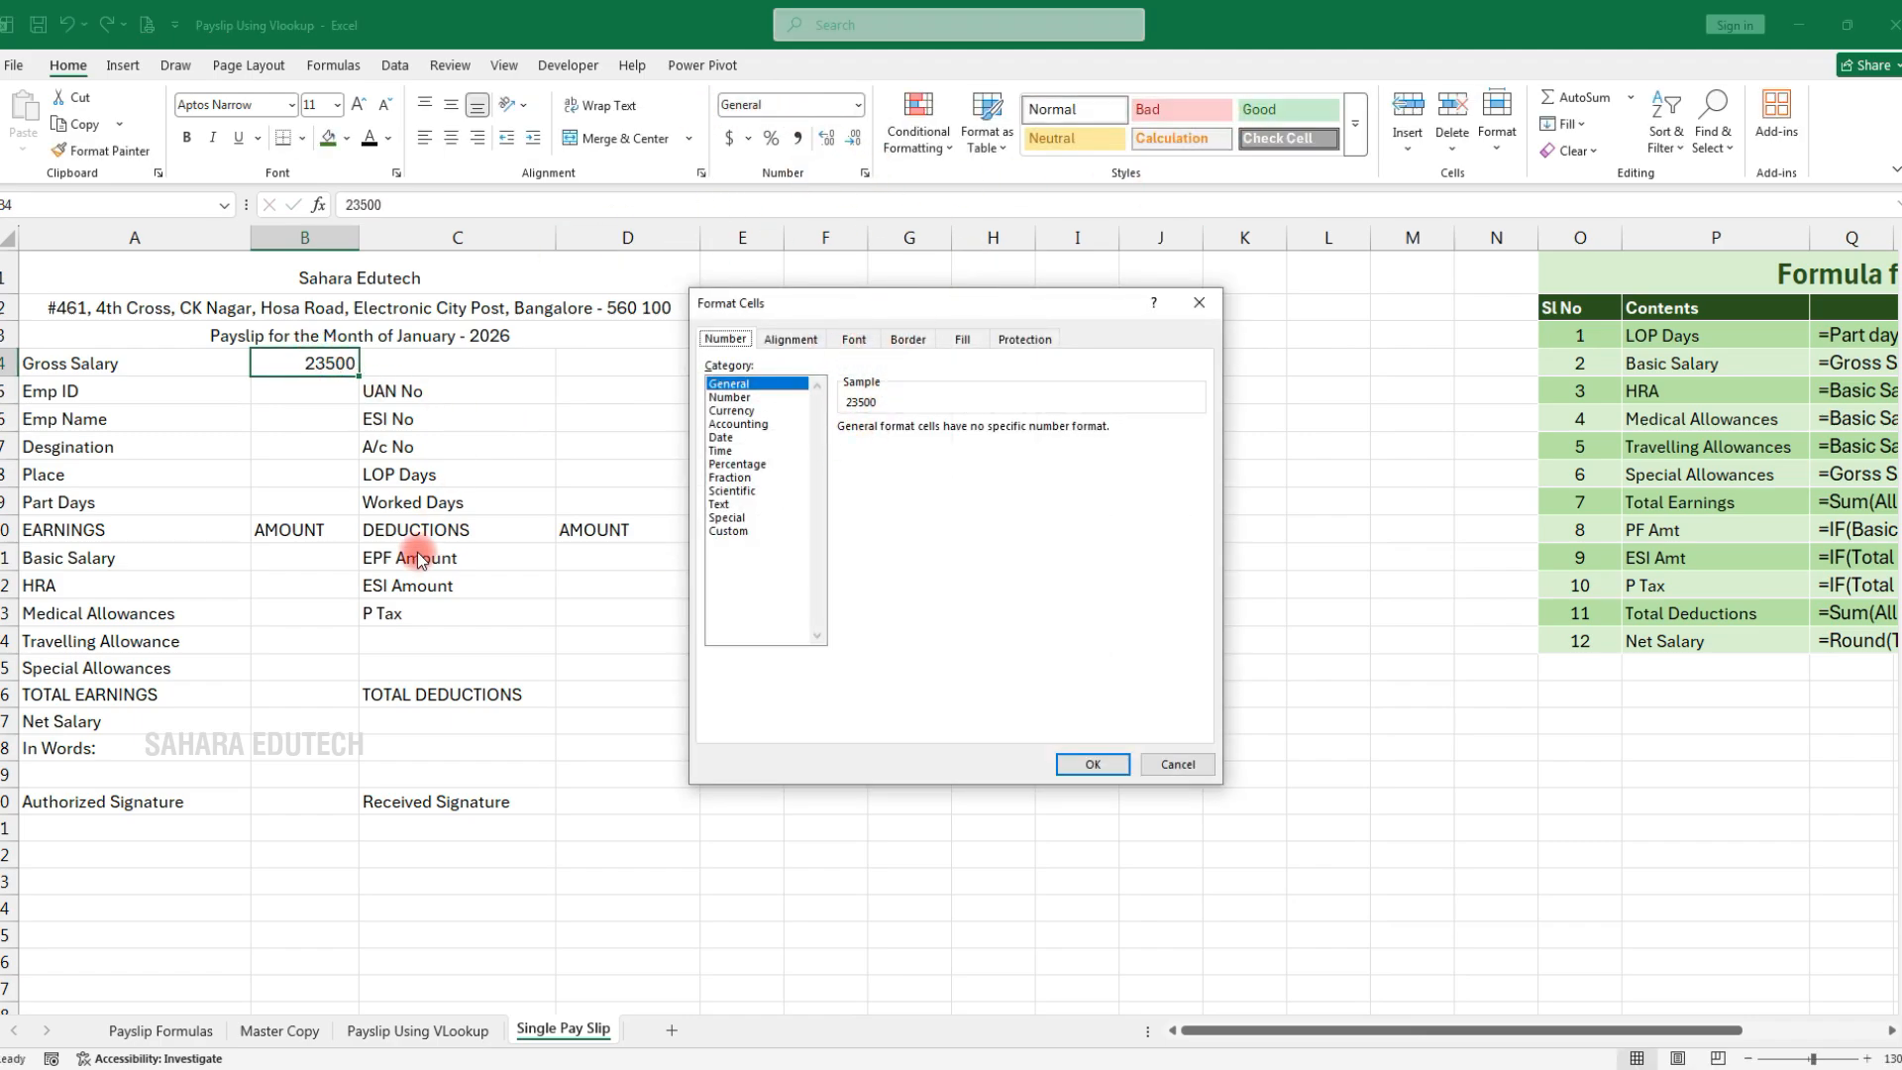
key("Escape")
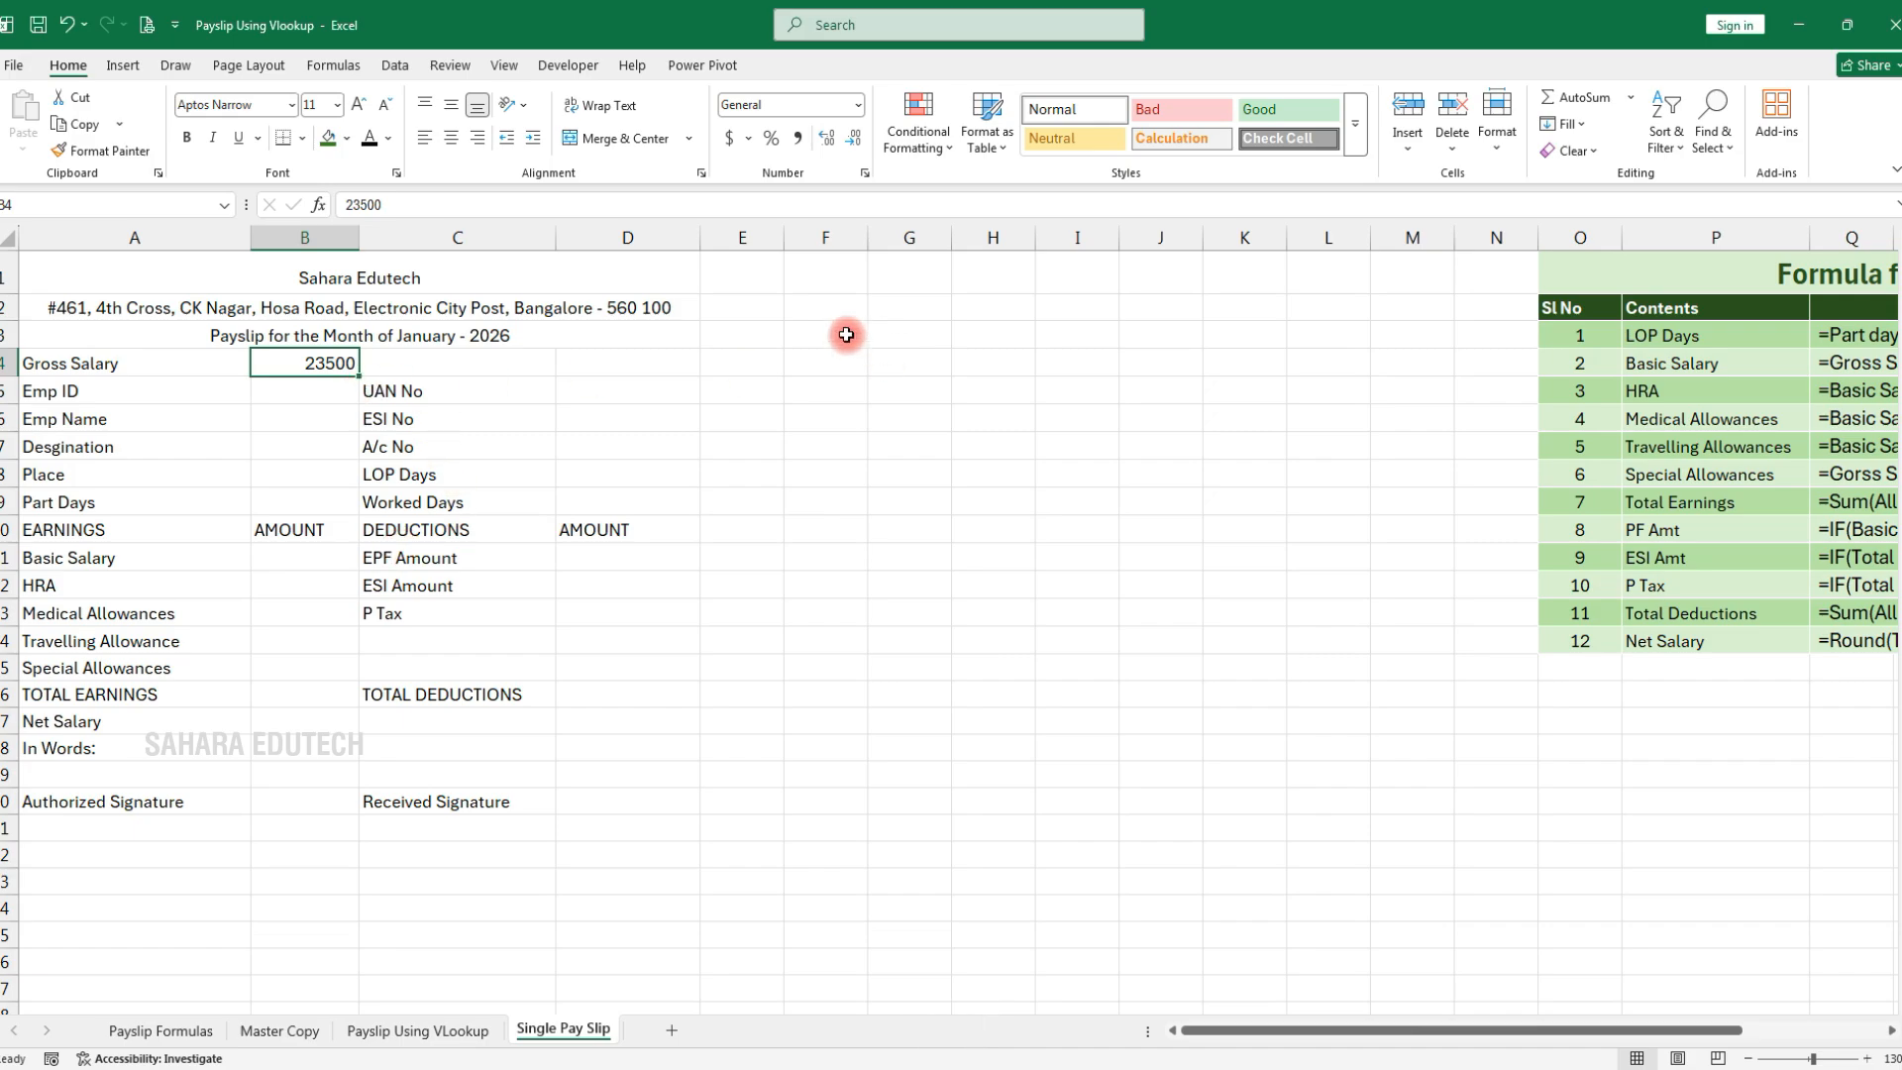
left_click(800, 138)
left_click_drag(592, 464, 620, 456)
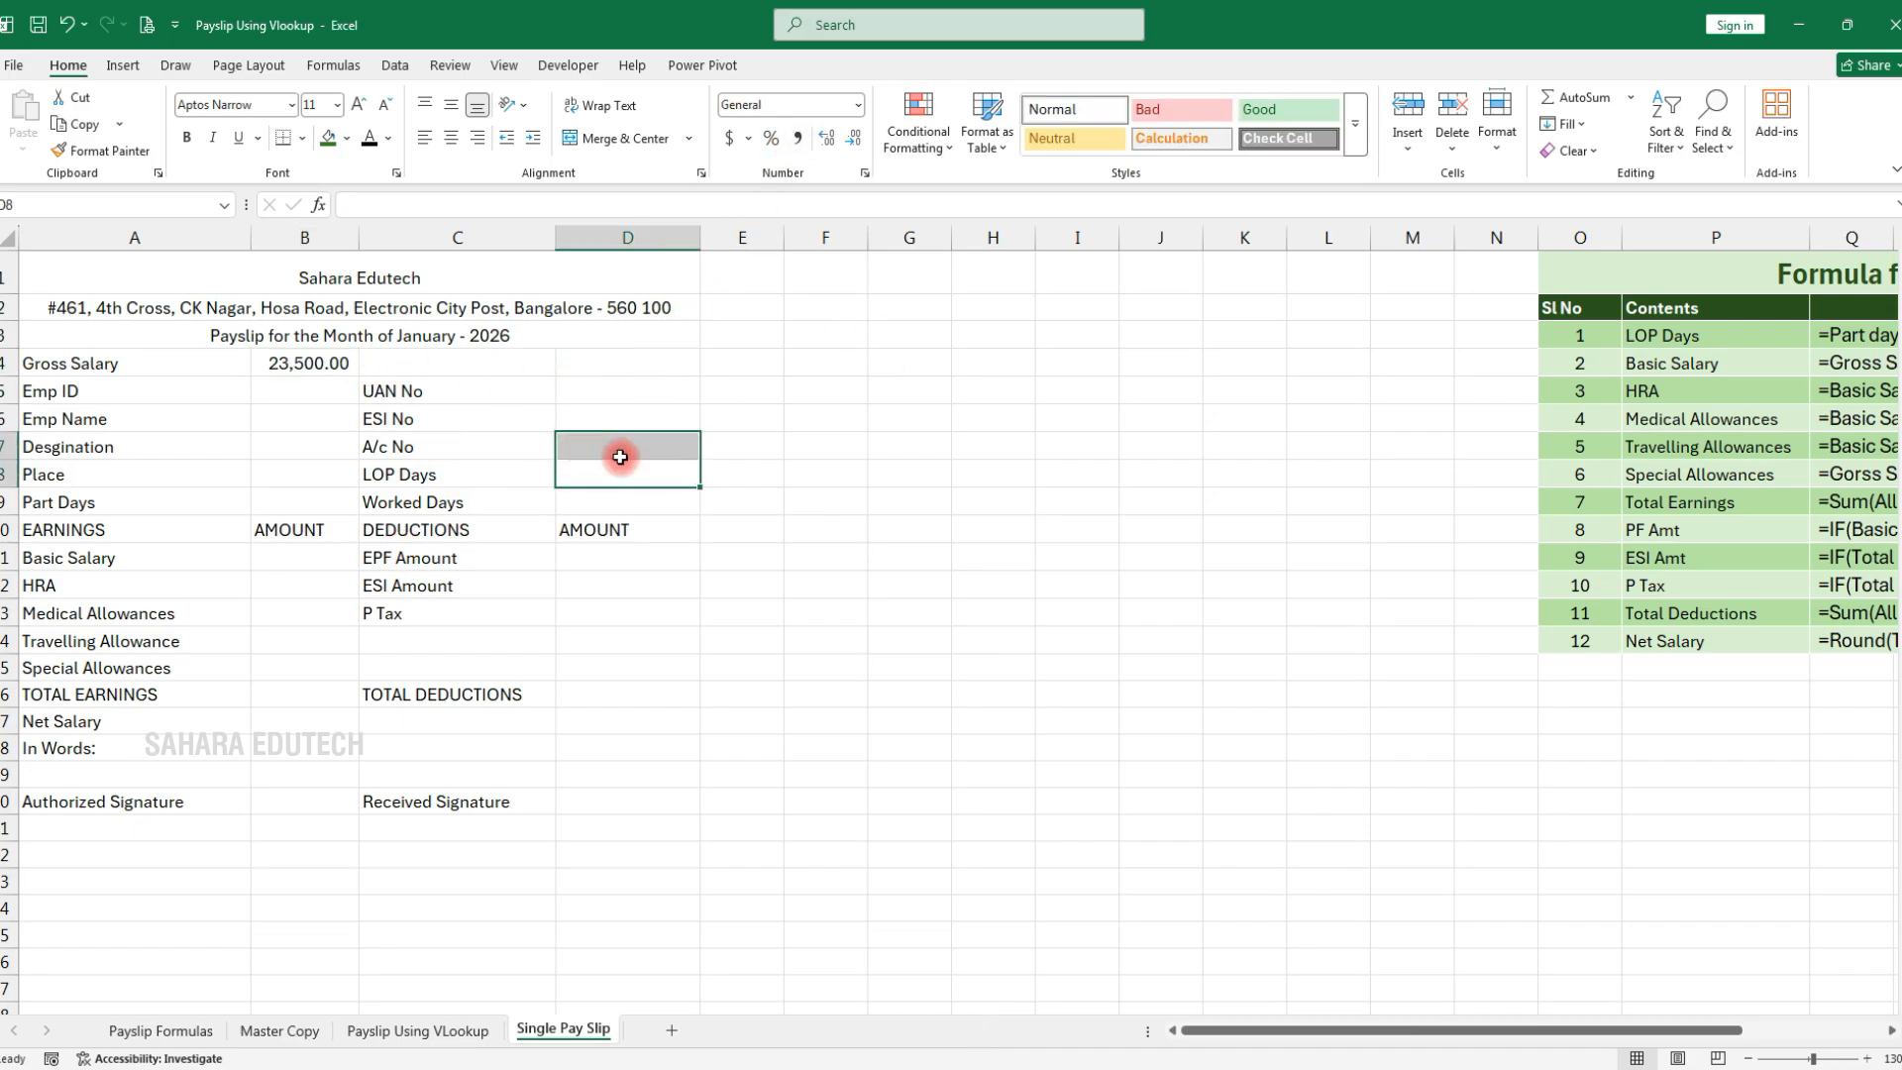
Enter the employee ID in B5, changing its lowercase e to uppercase E
left_click(294, 386)
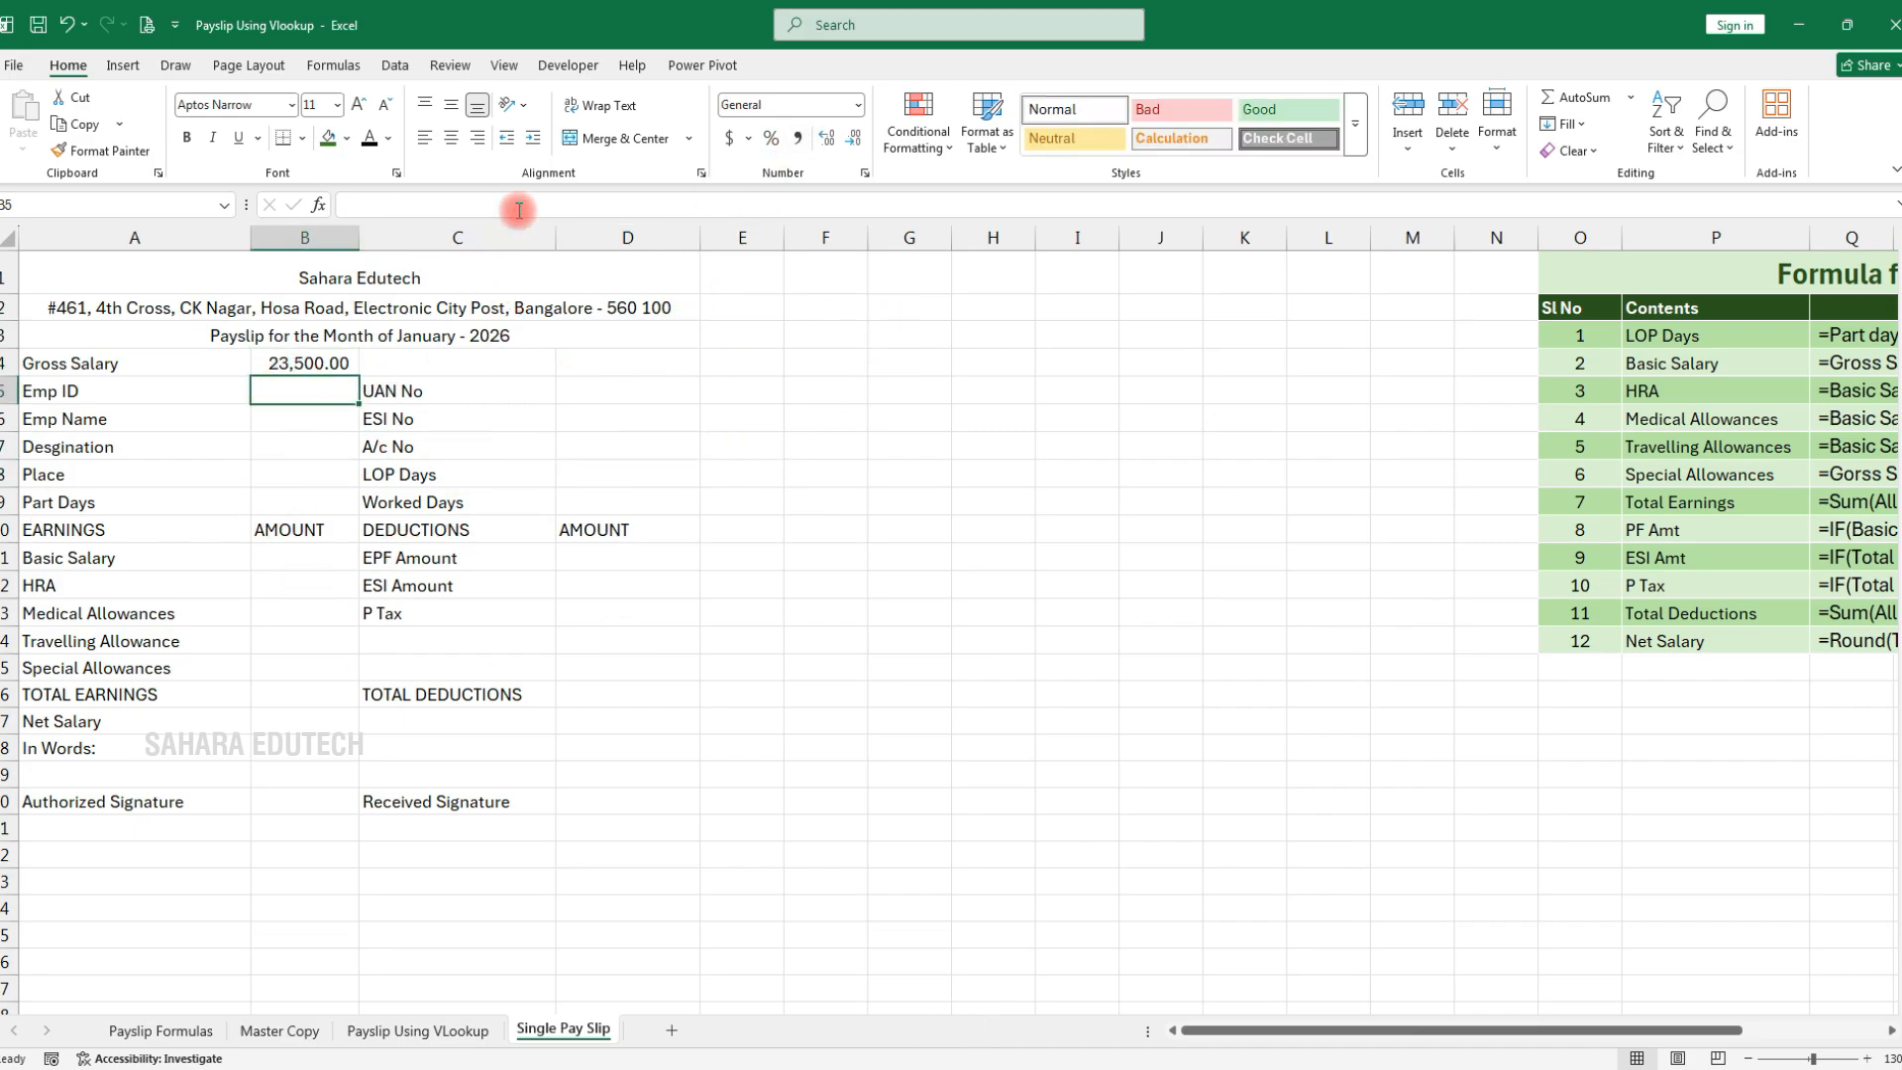
type("SE")
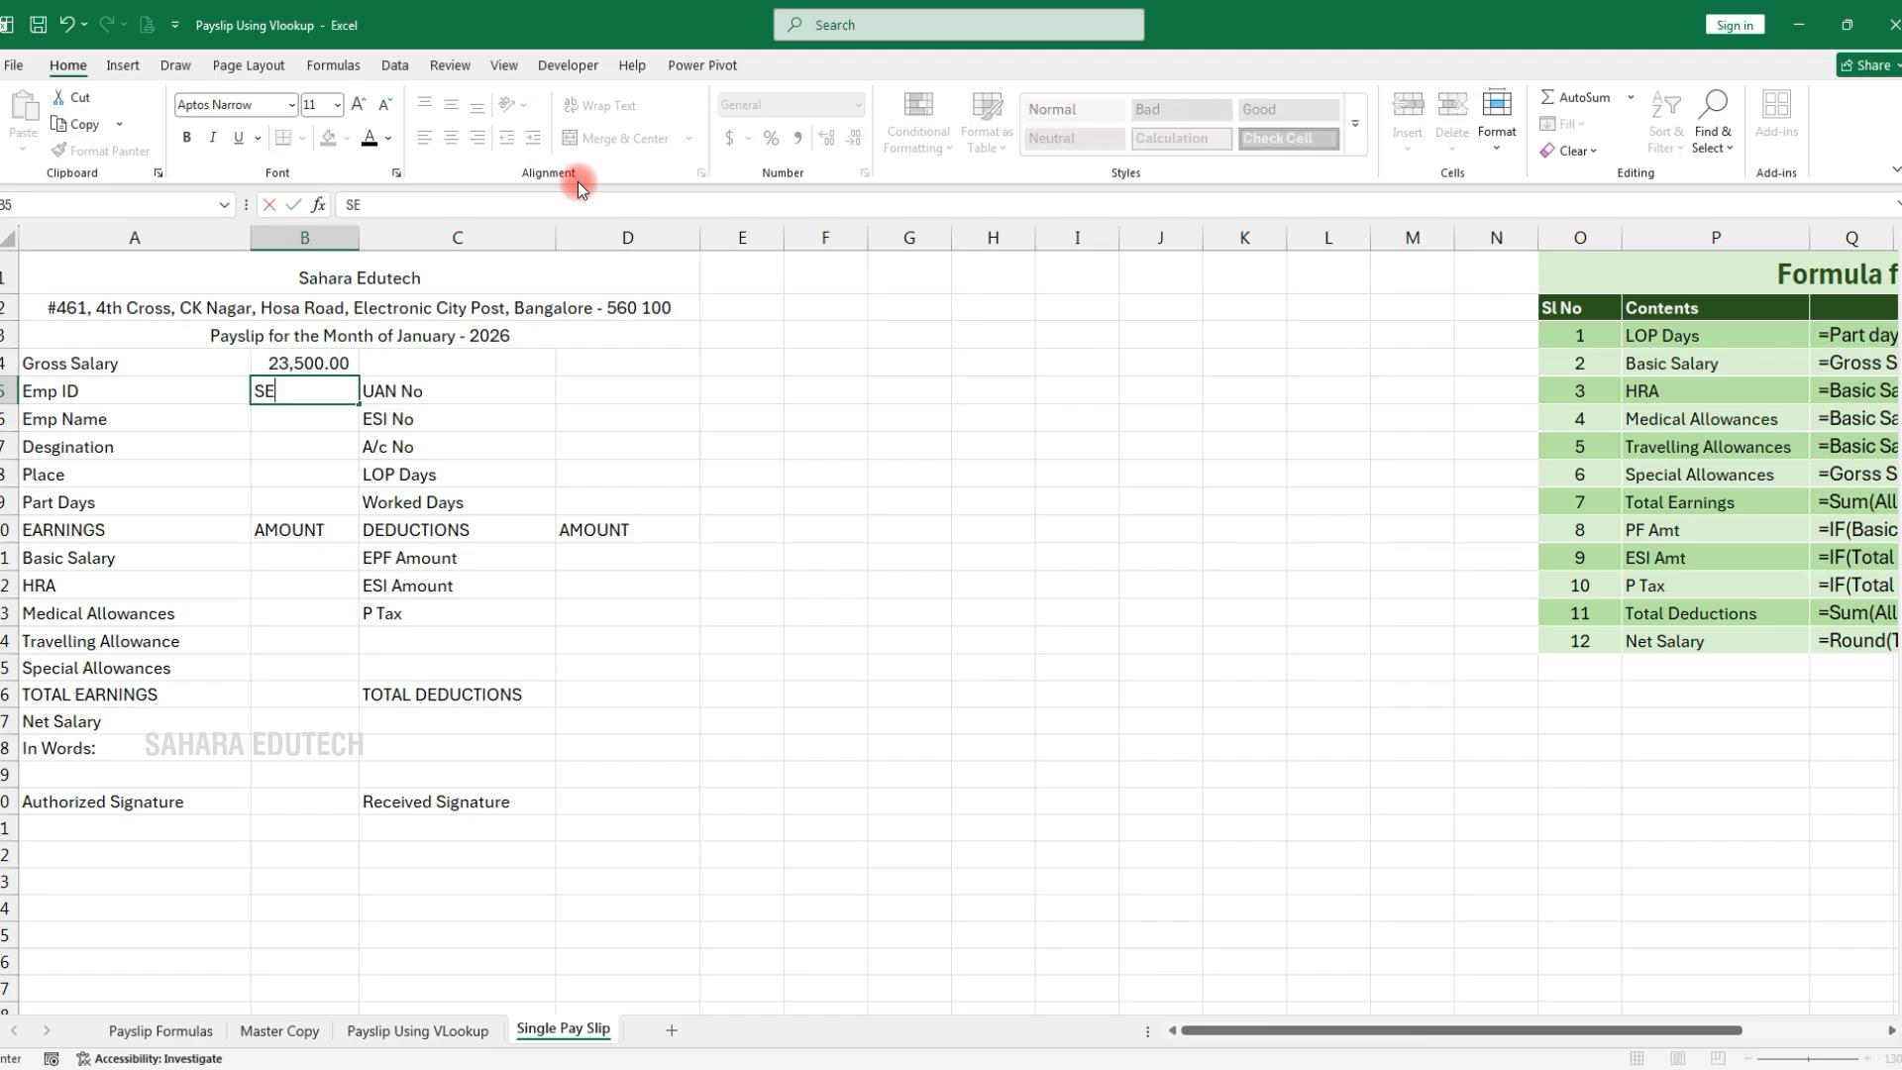
type("2526e001")
key("Return")
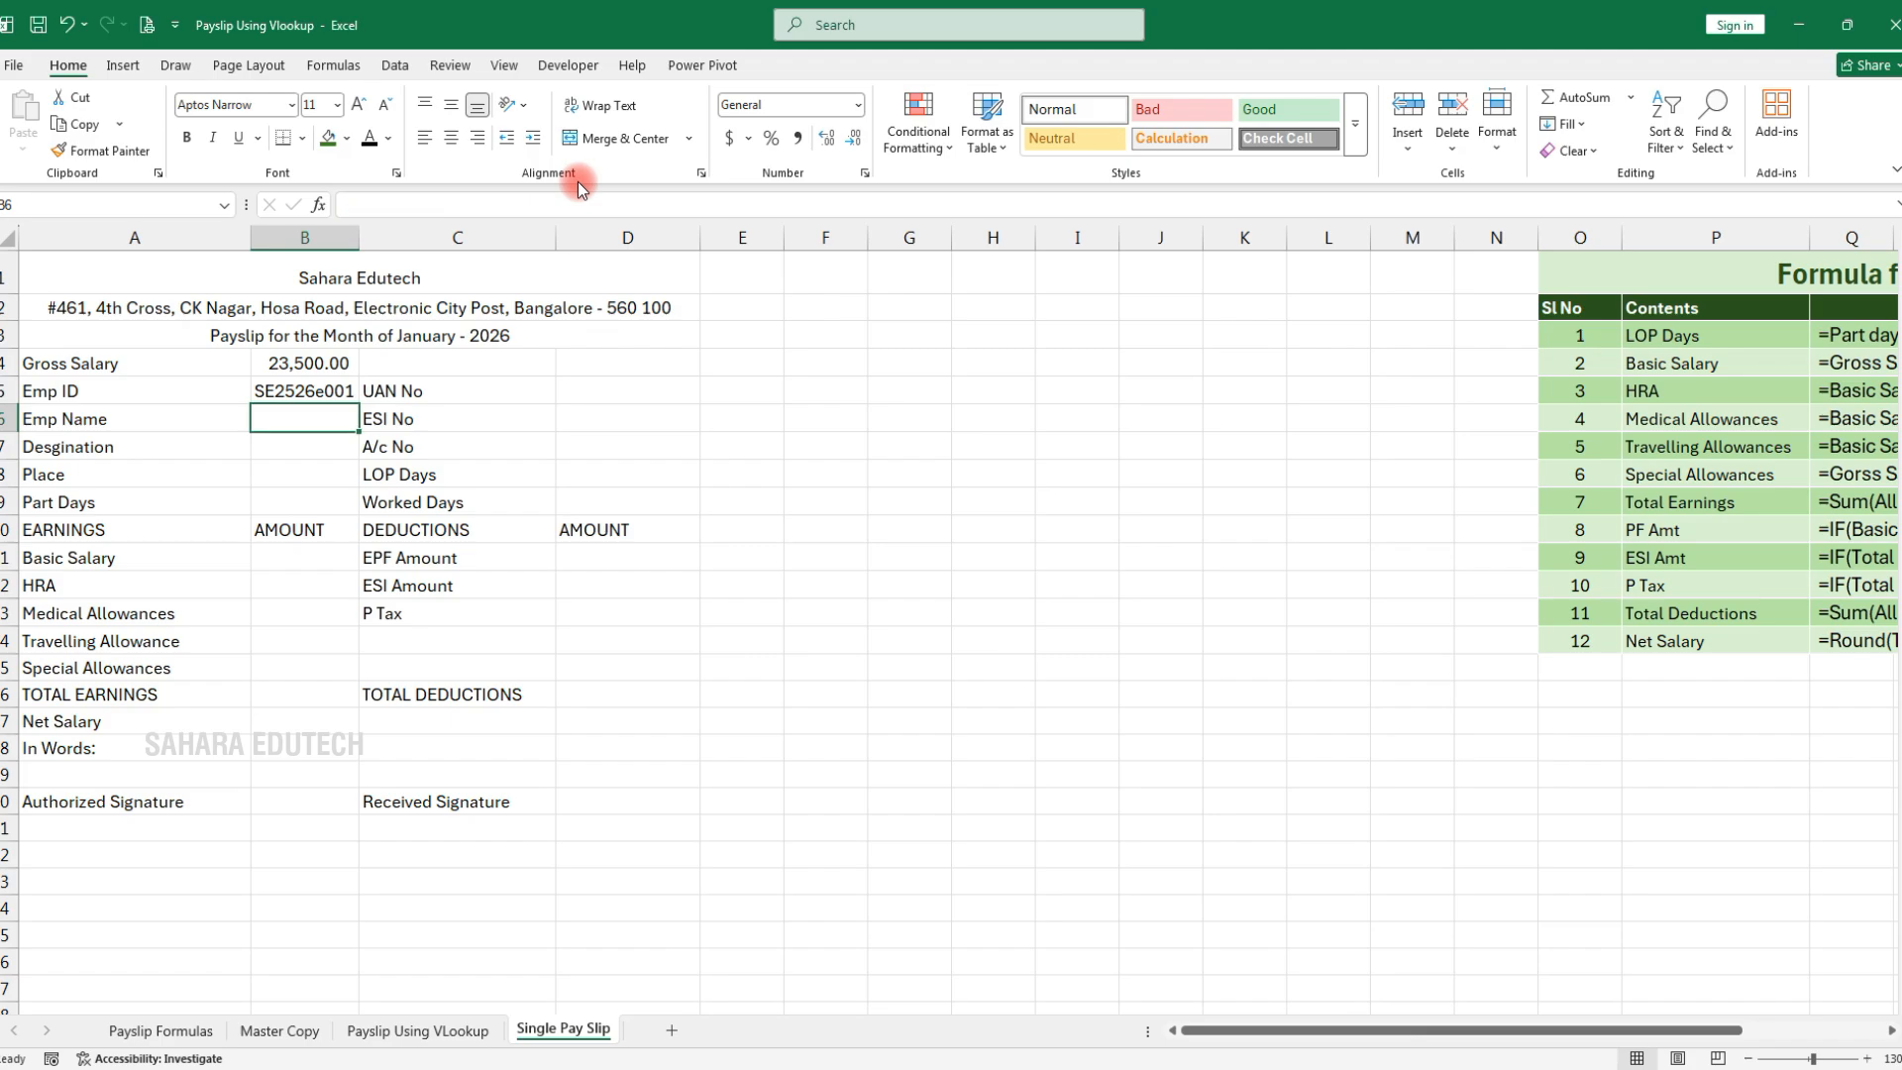
double_click(307, 390)
key("Delete")
type("E")
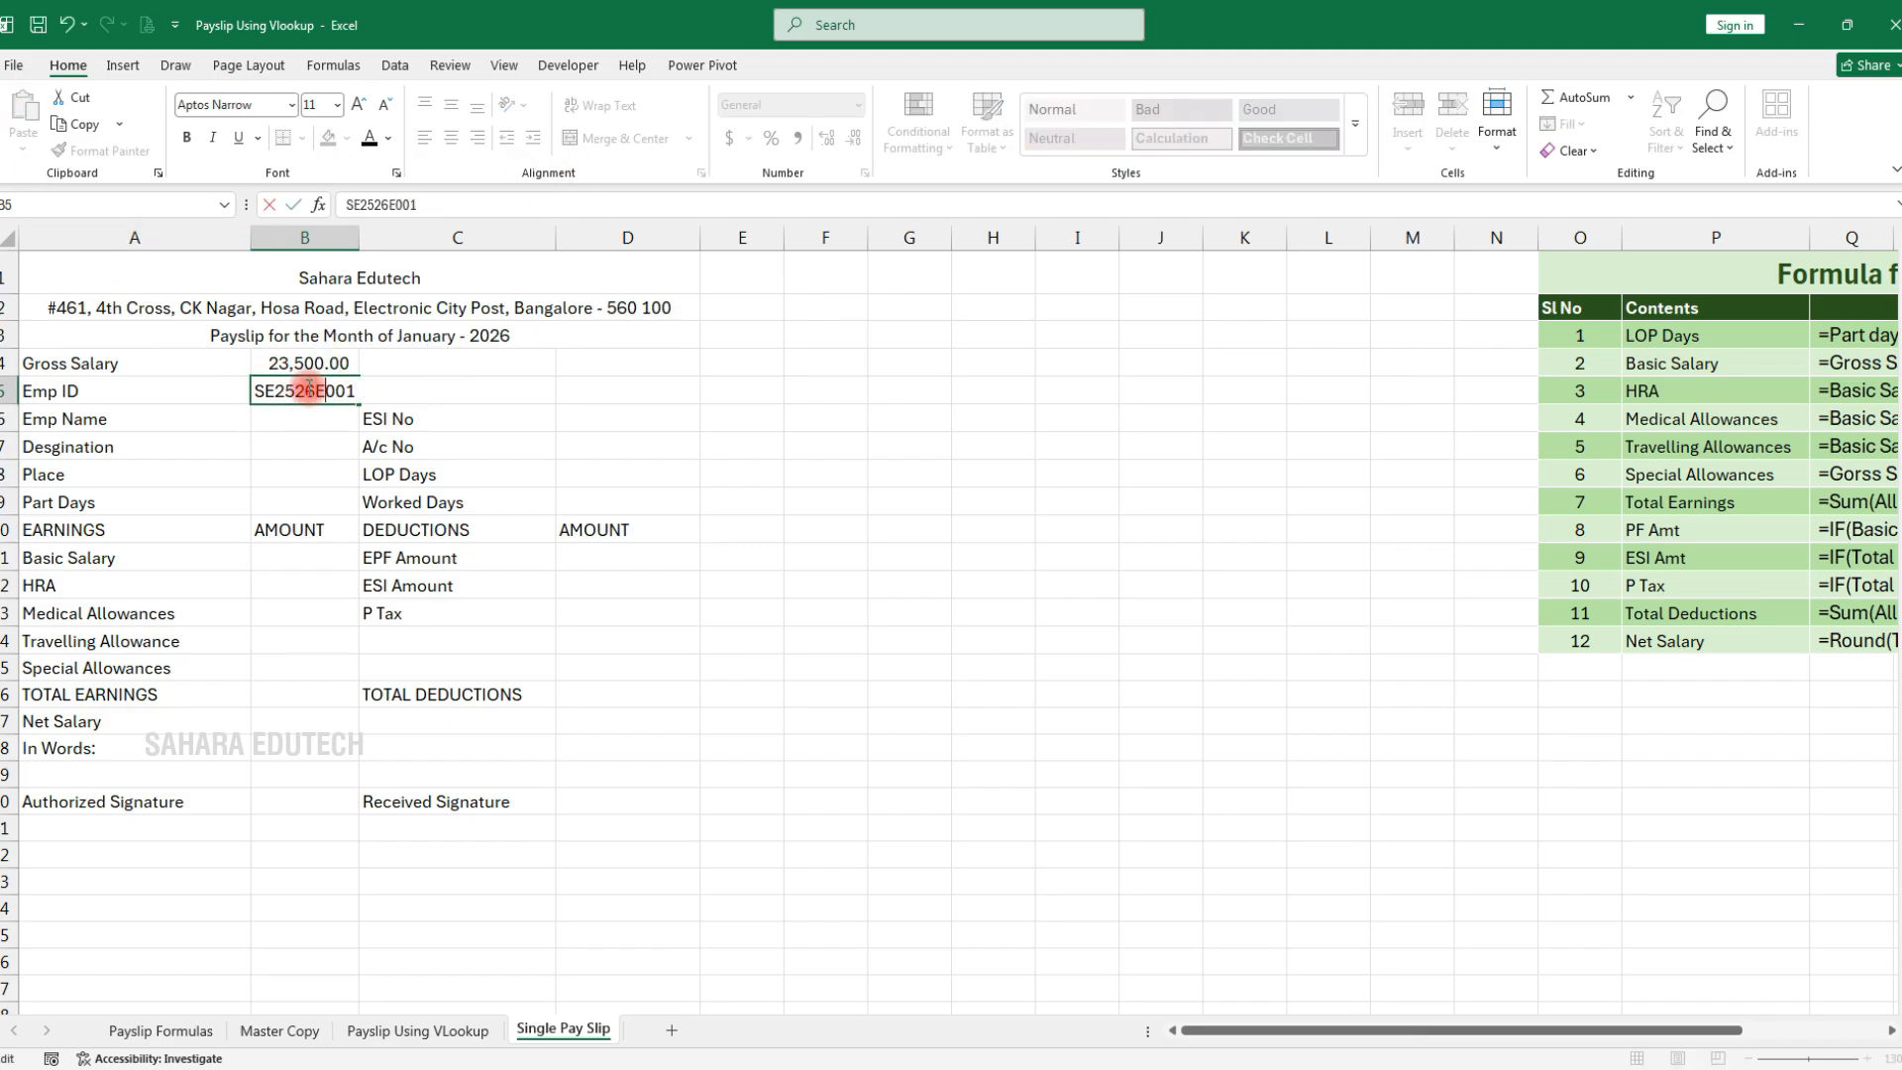
key("Return")
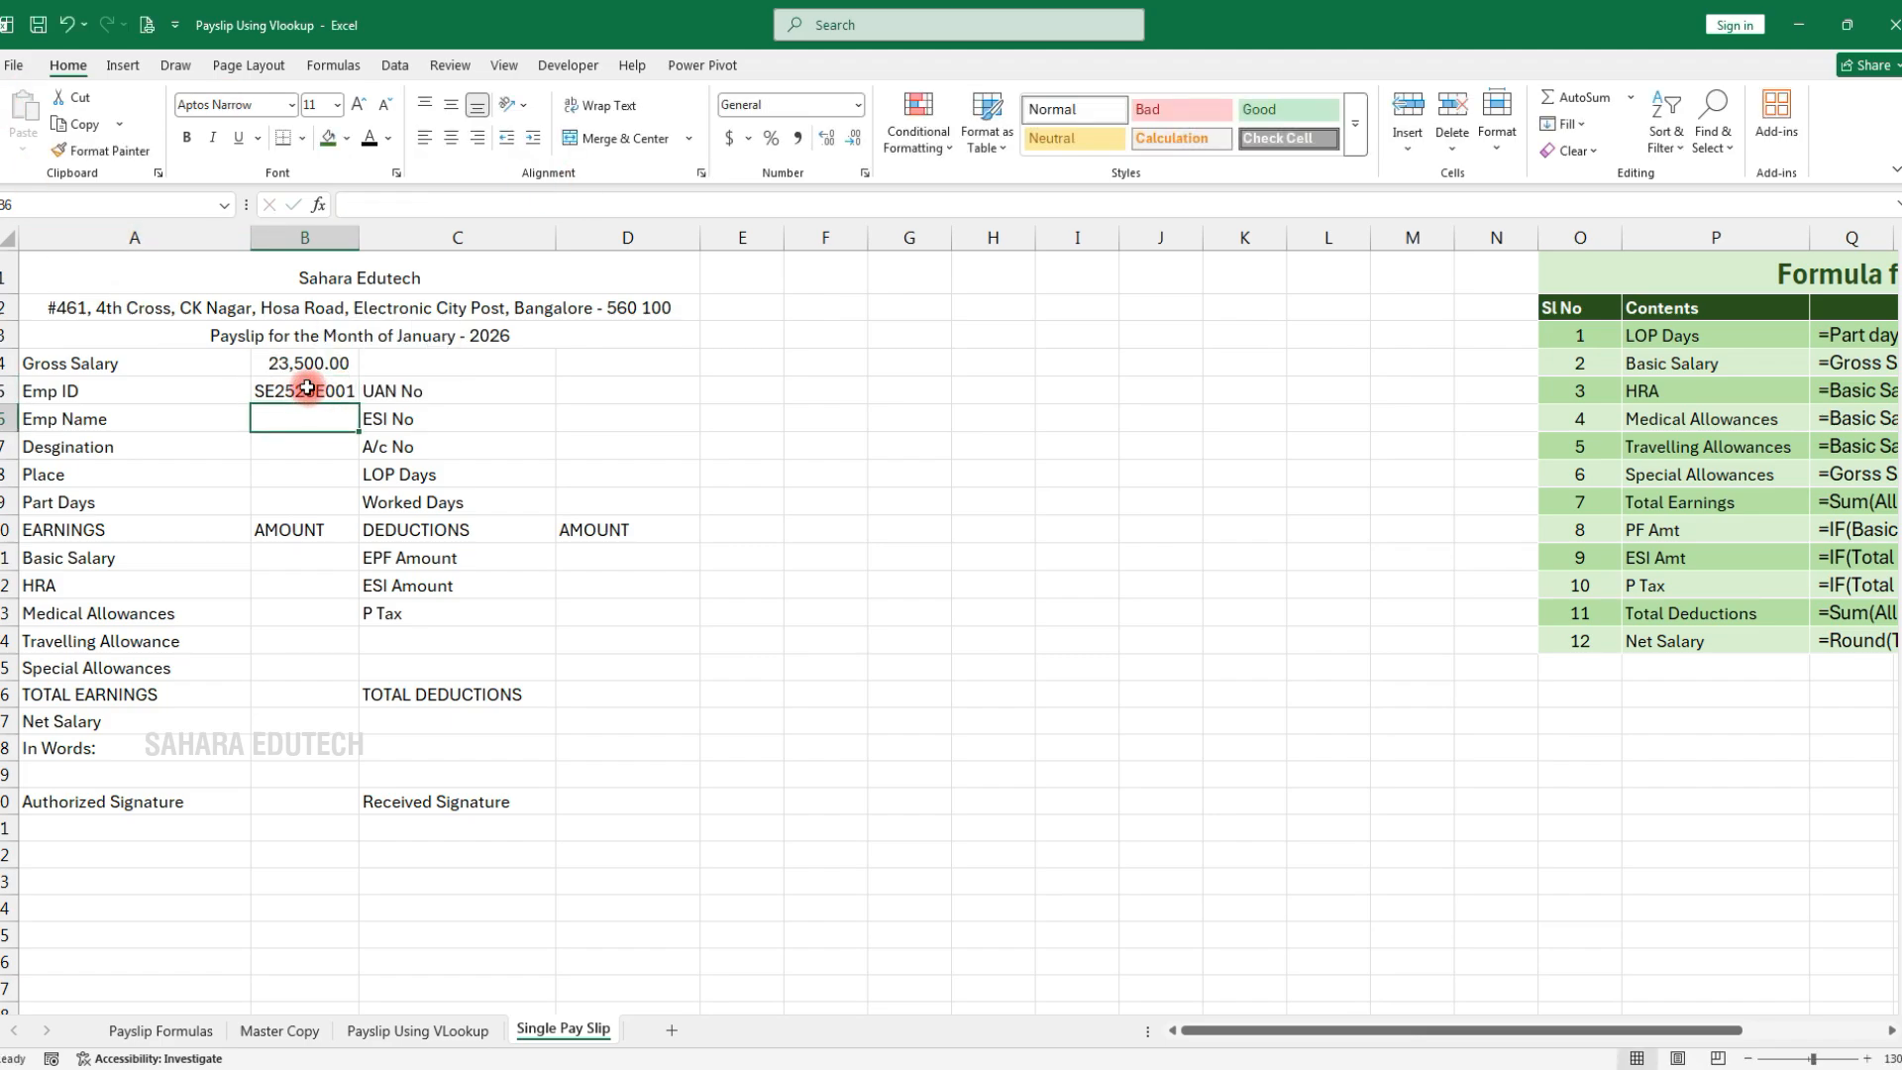
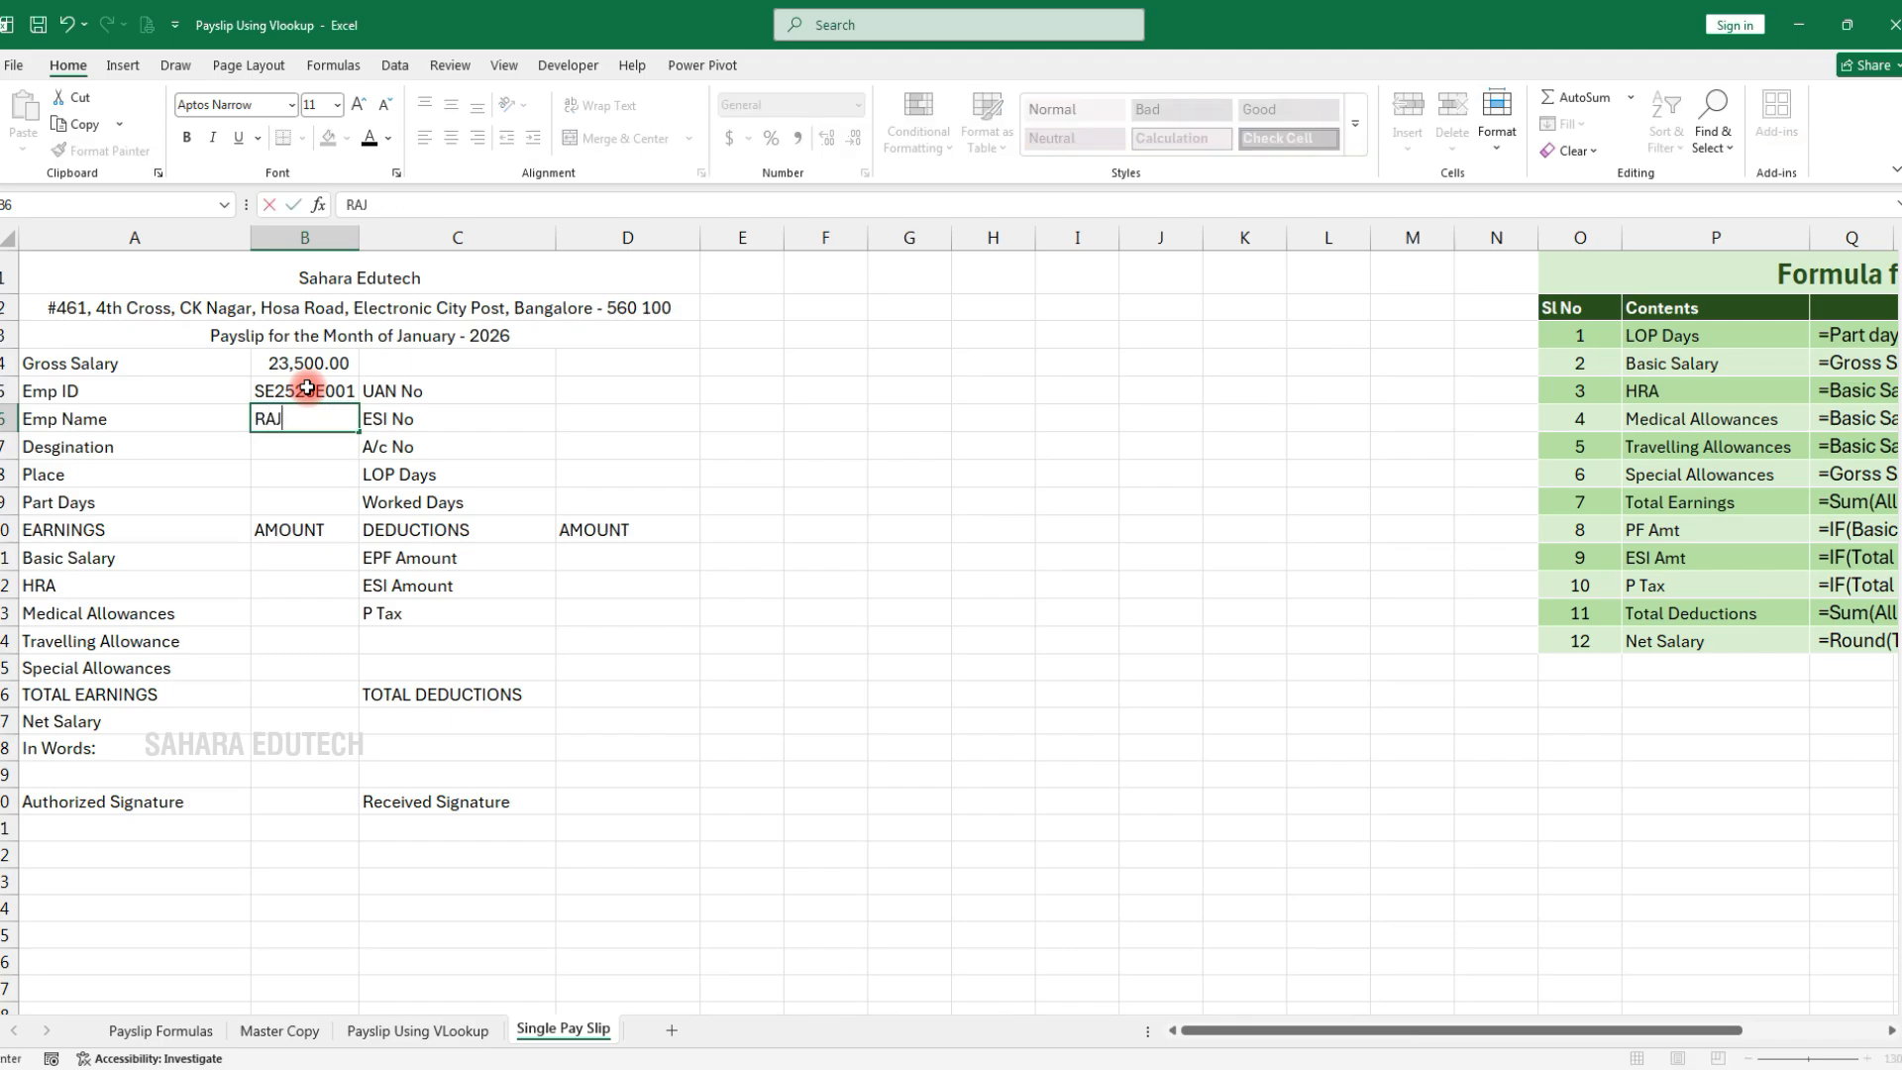
Fill B6:B9 with the employee's name, designation Manager, place Hosa Road and 30 part days
key("Return")
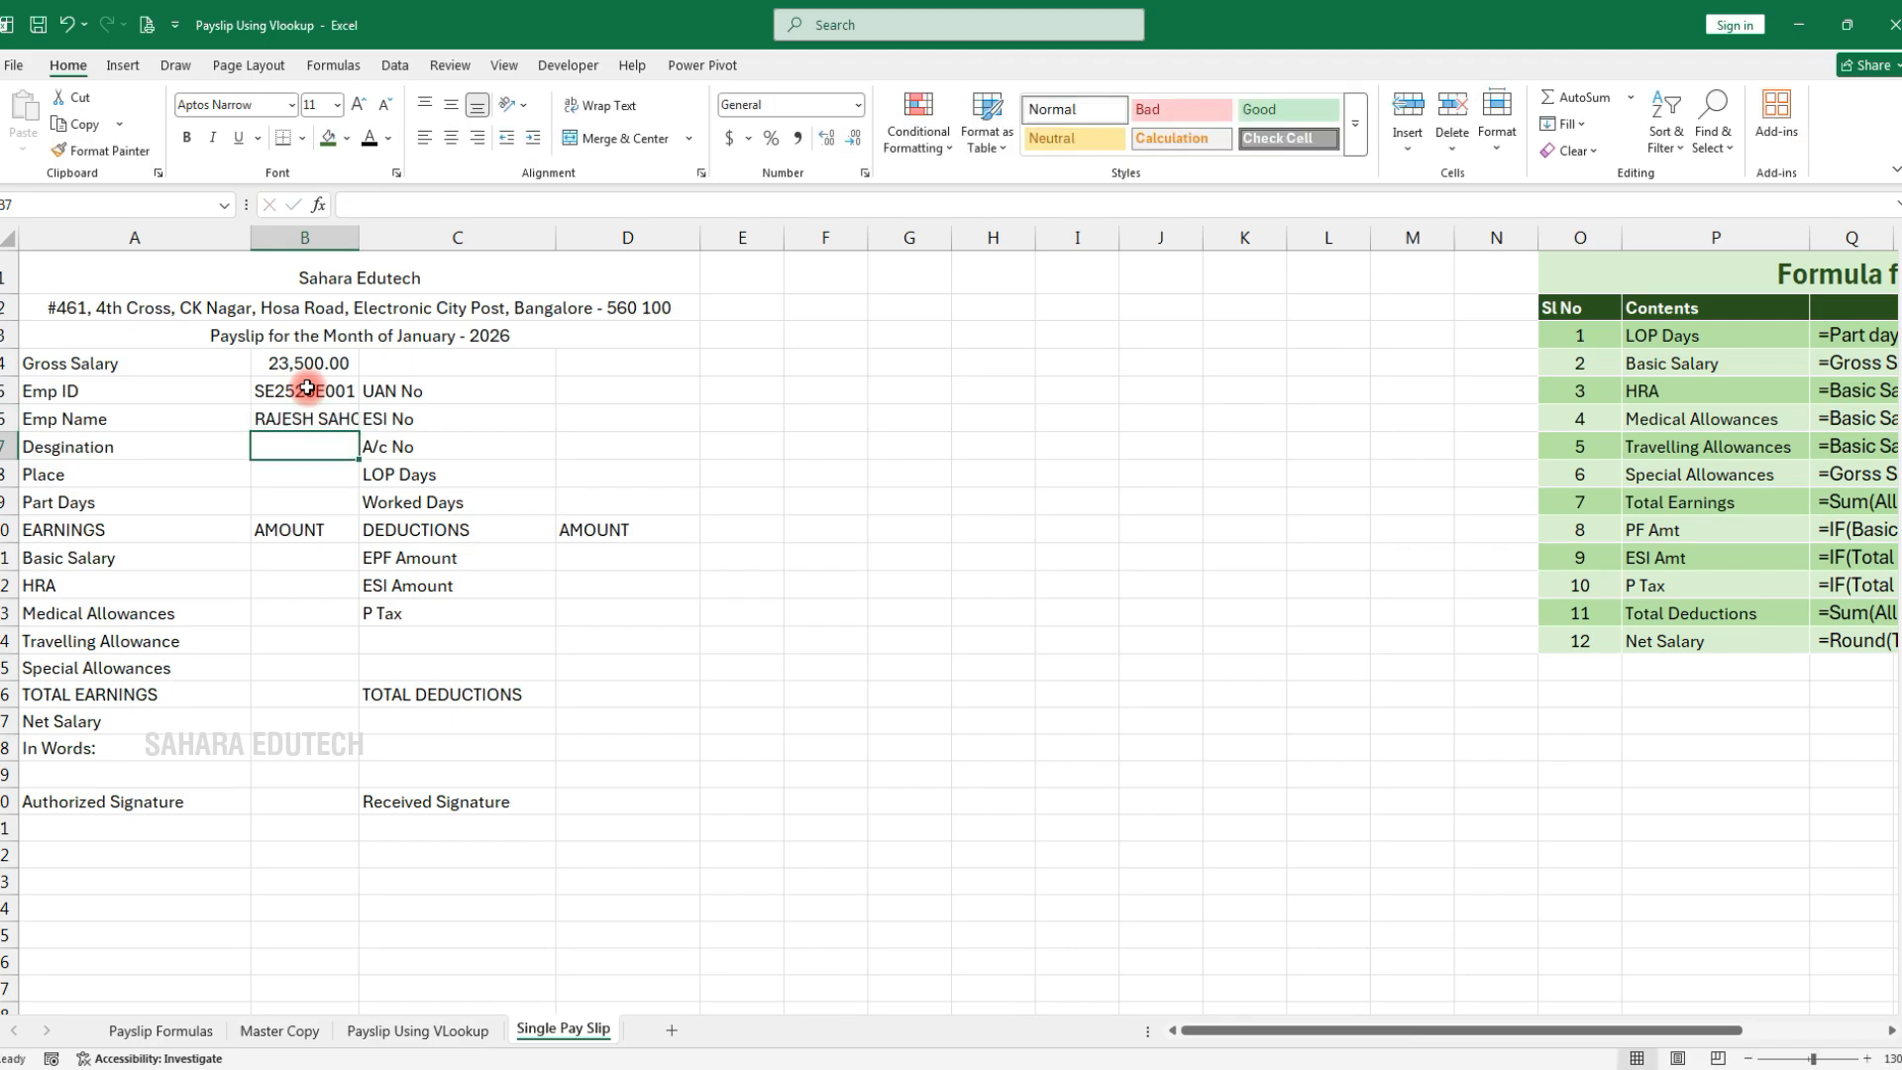
type("Manager")
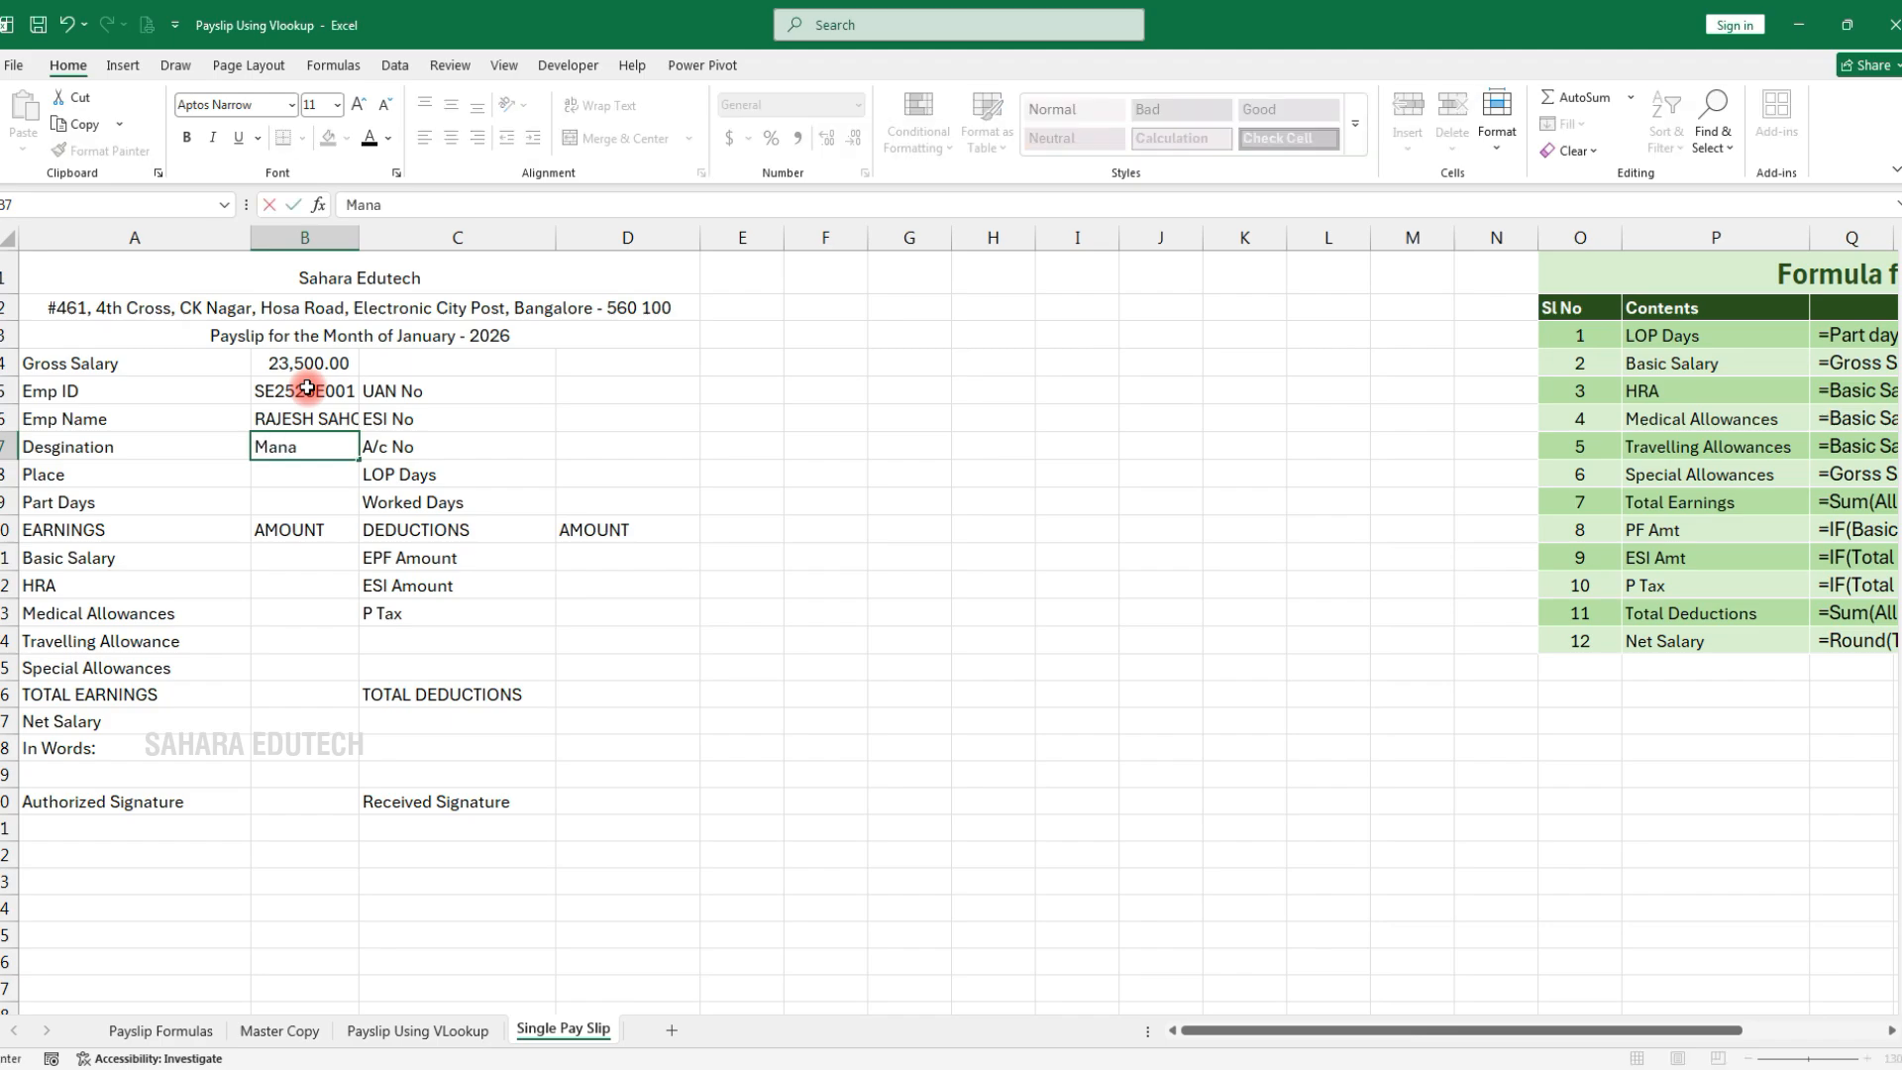
key("Return")
type("Hosa Road")
key("Return")
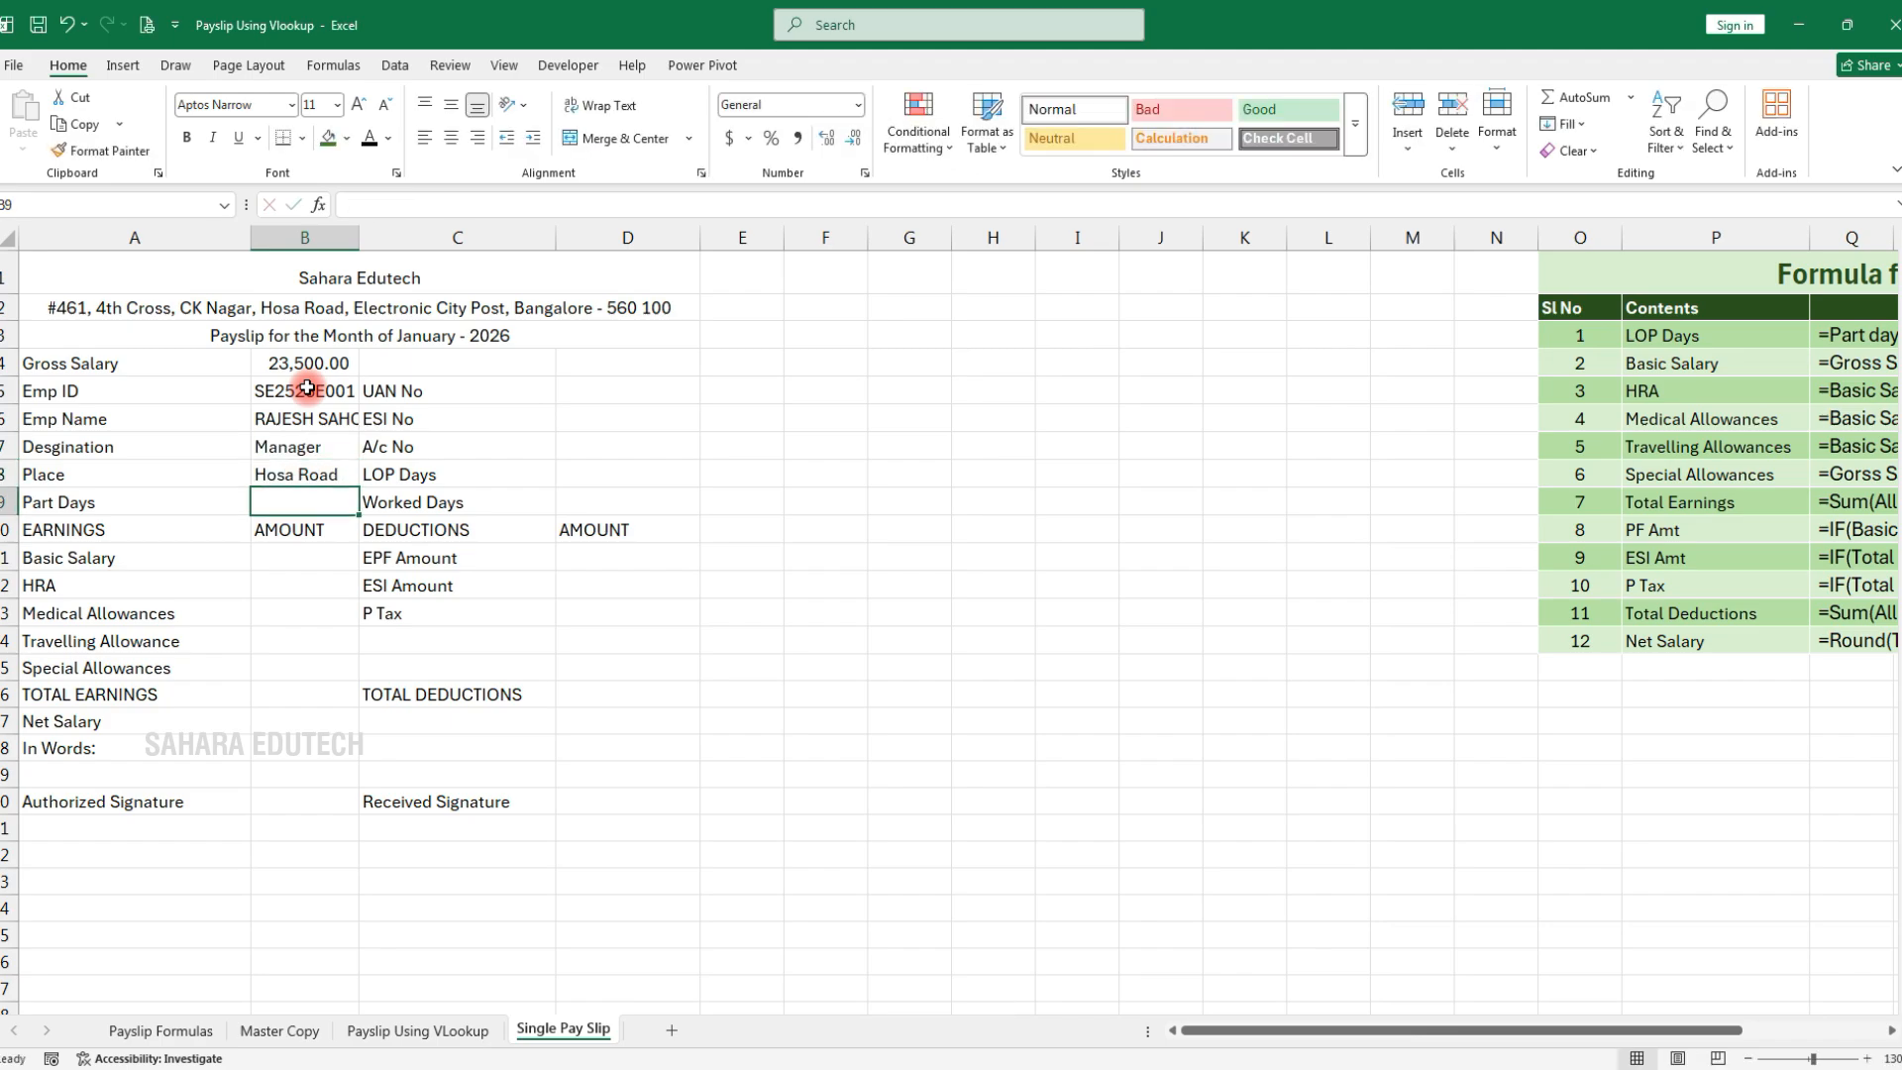
type("30")
key("Tab")
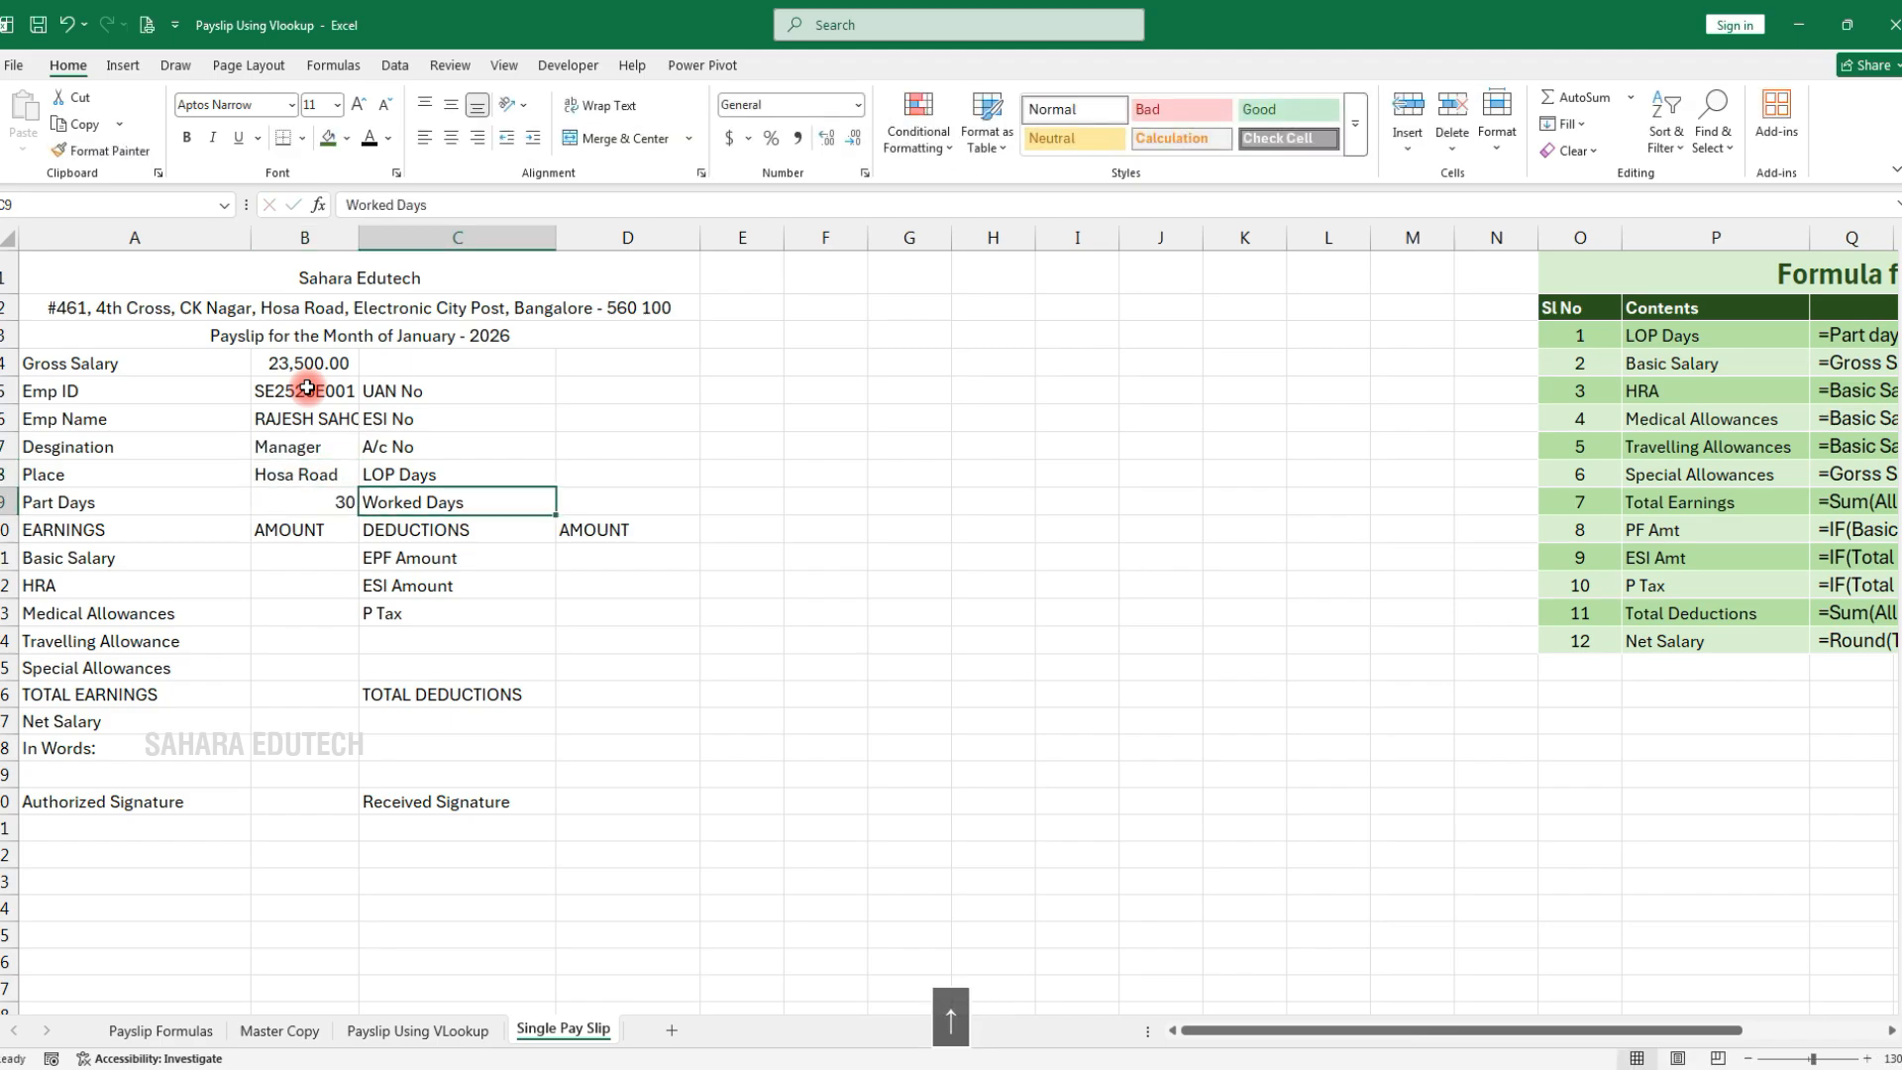
key("Up")
key("Up")
key("Up")
key("Up")
key("Right")
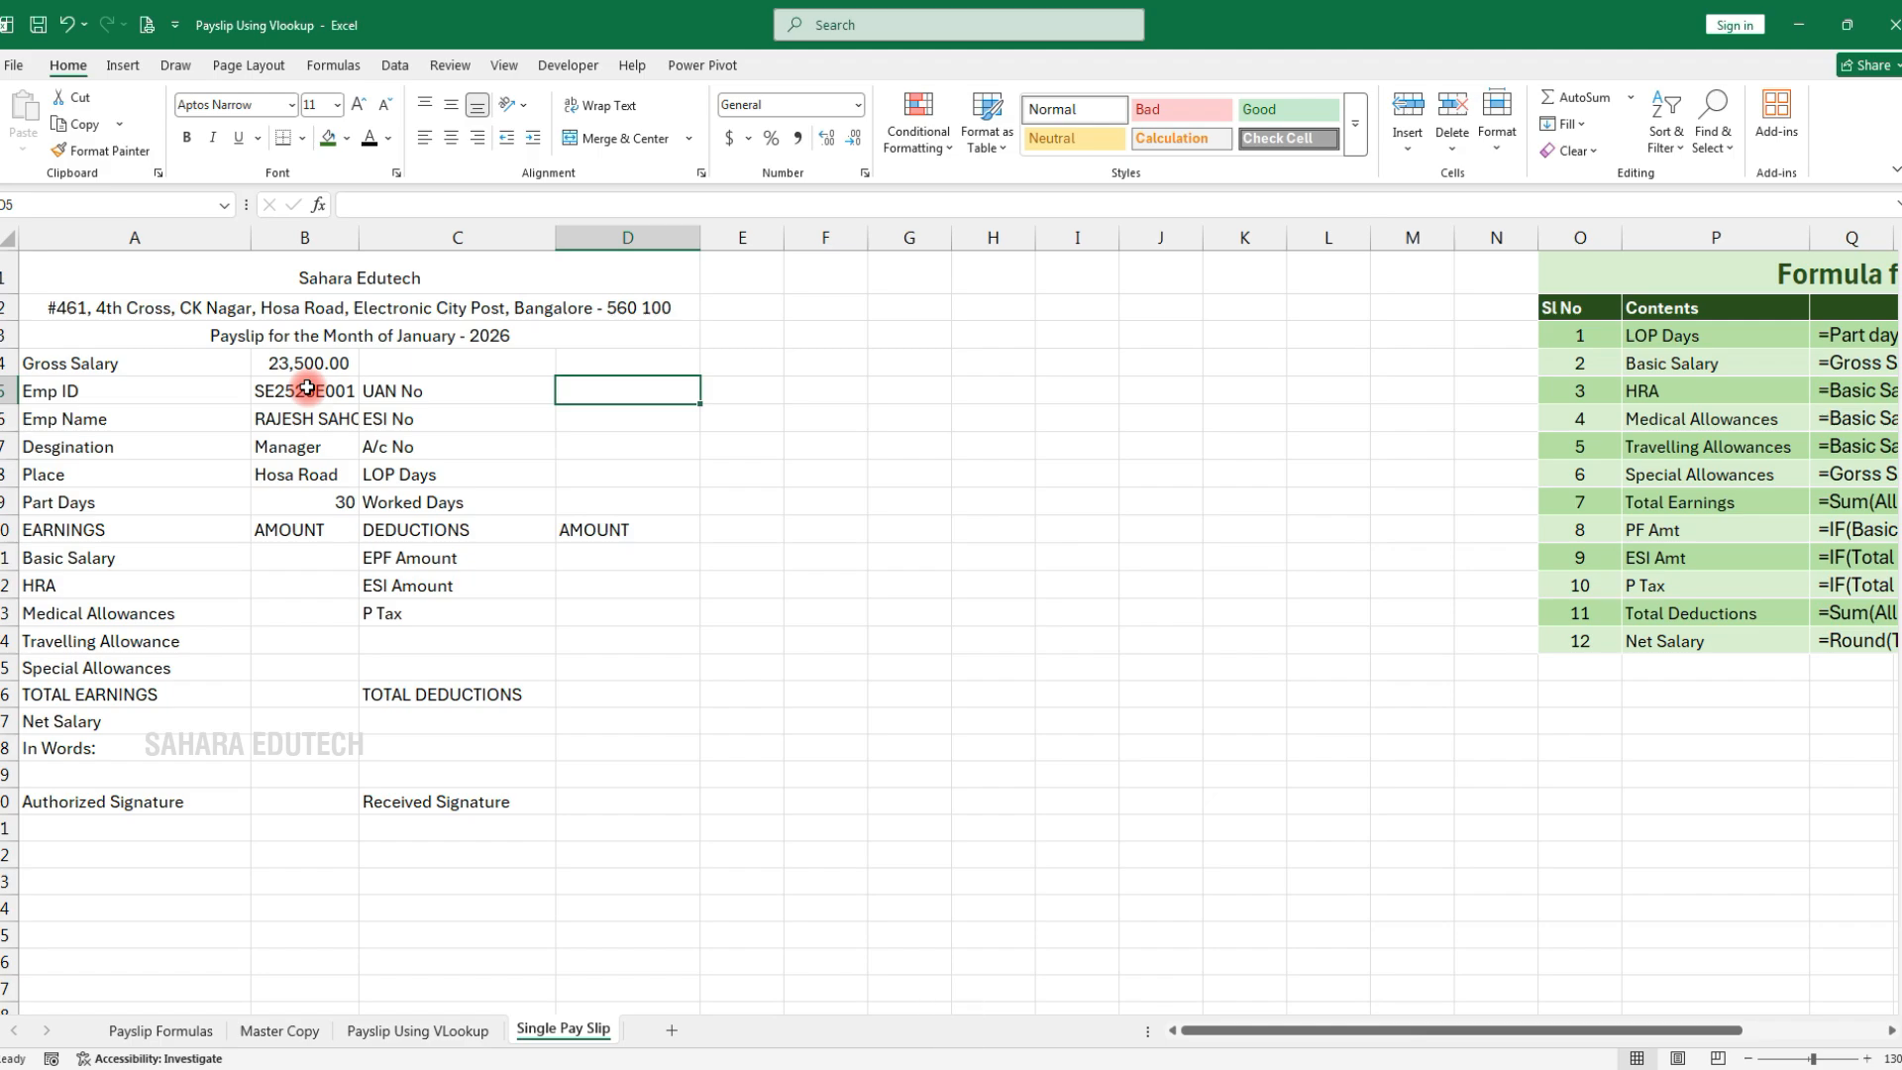
Enter the employee's UAN, ESI and account numbers in D5:D7, correcting one account digit
type("u")
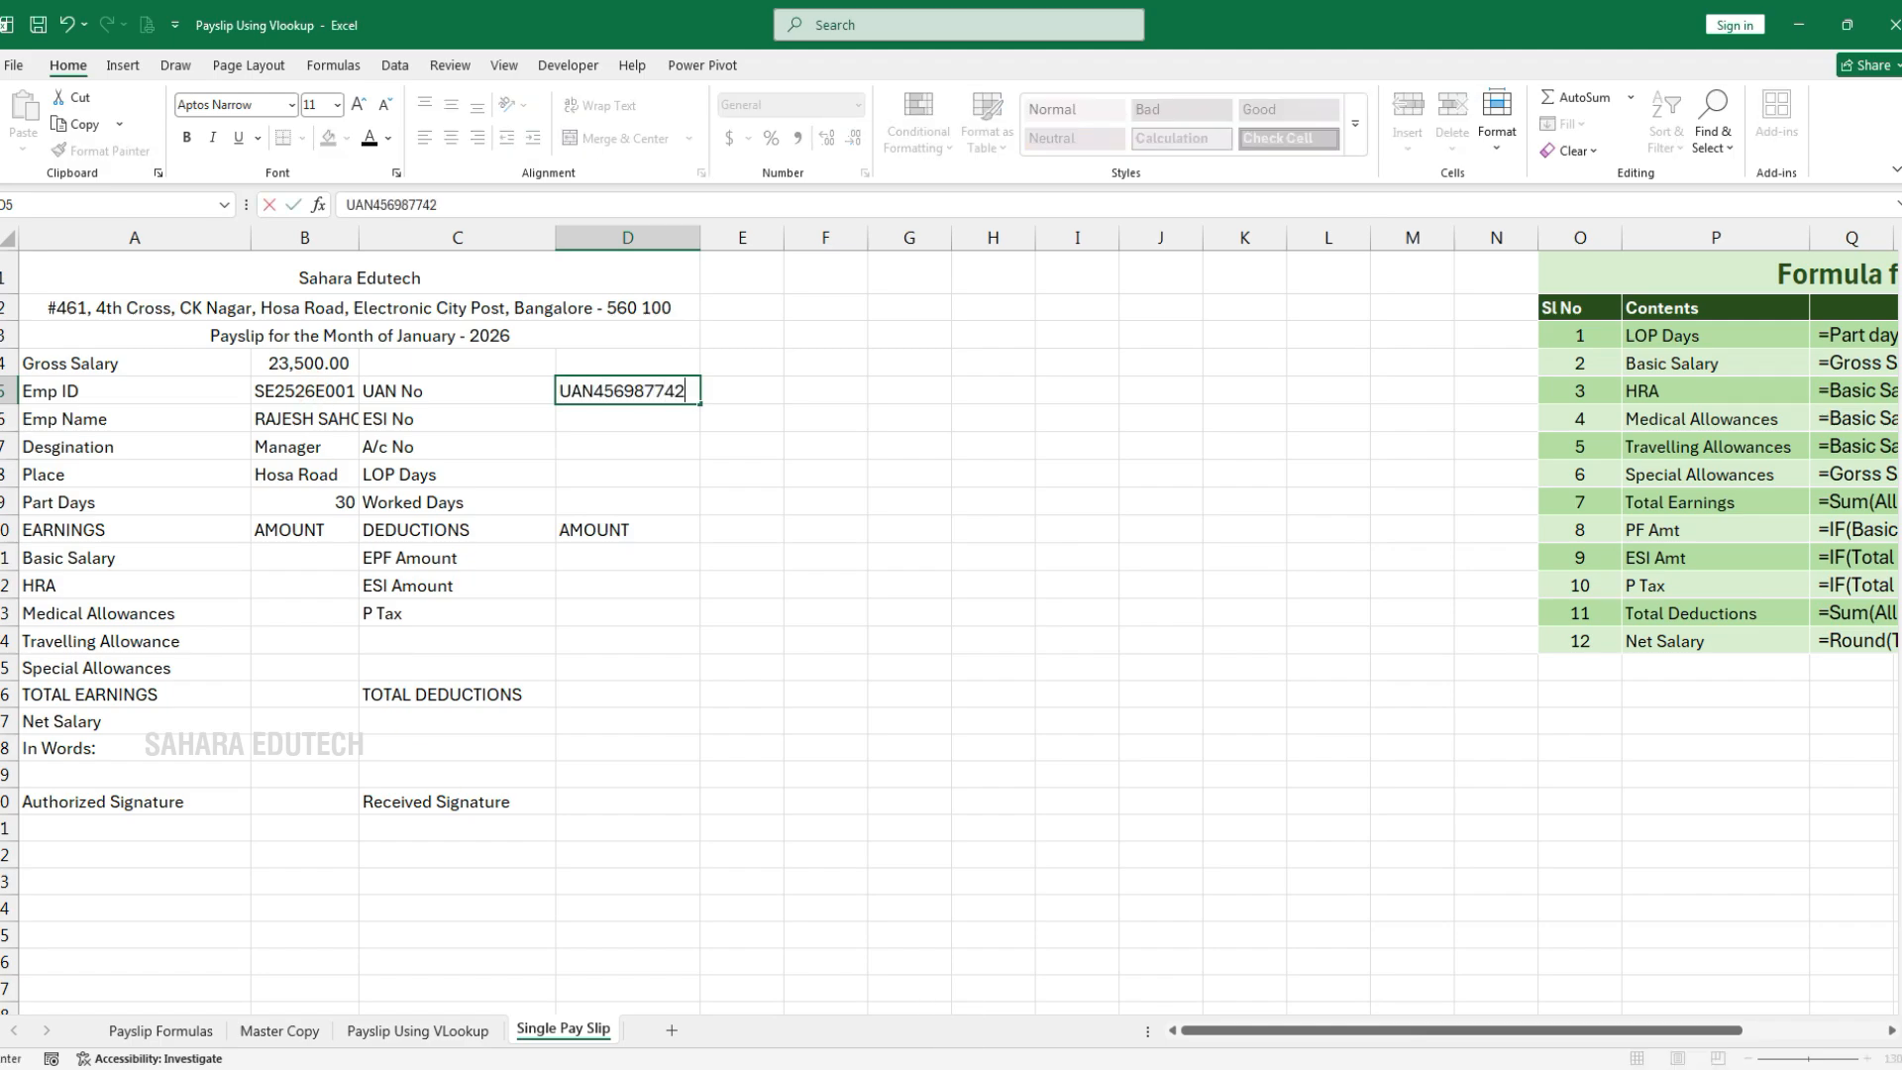
key("Return")
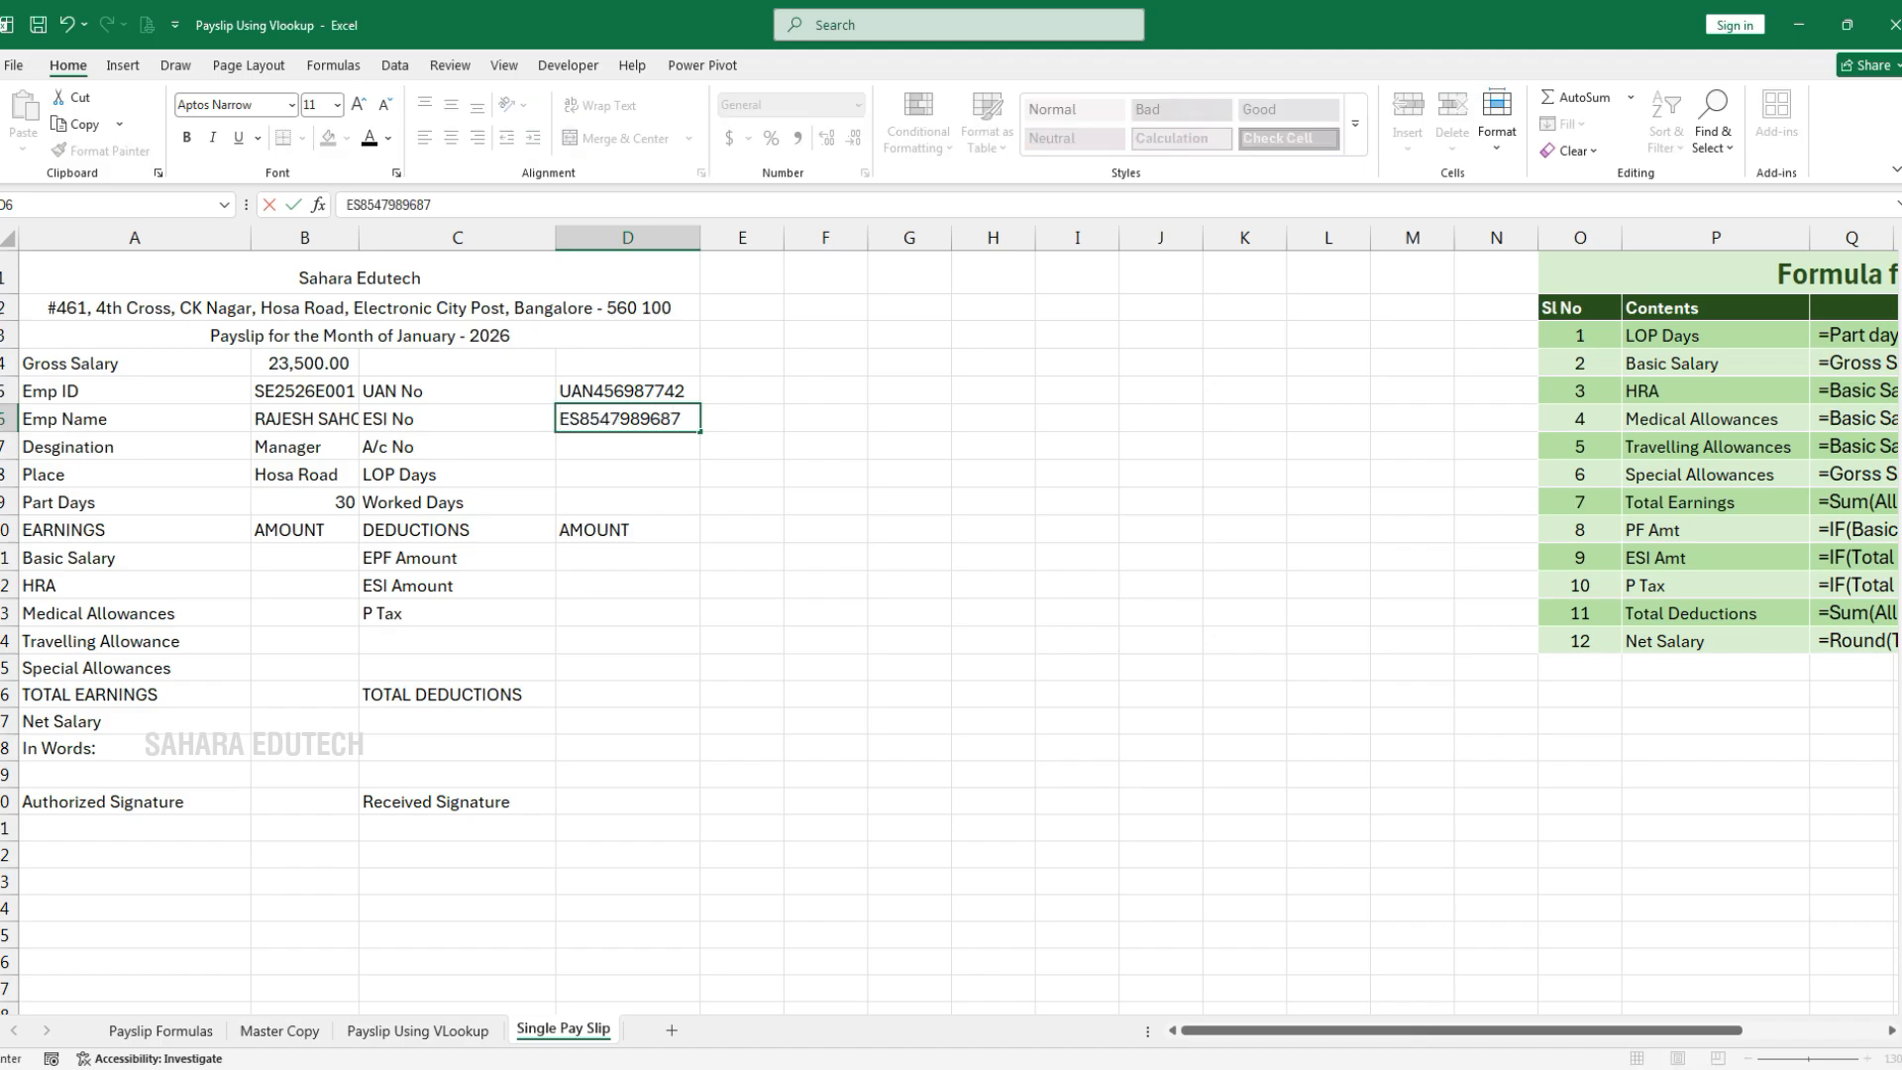
key("Return")
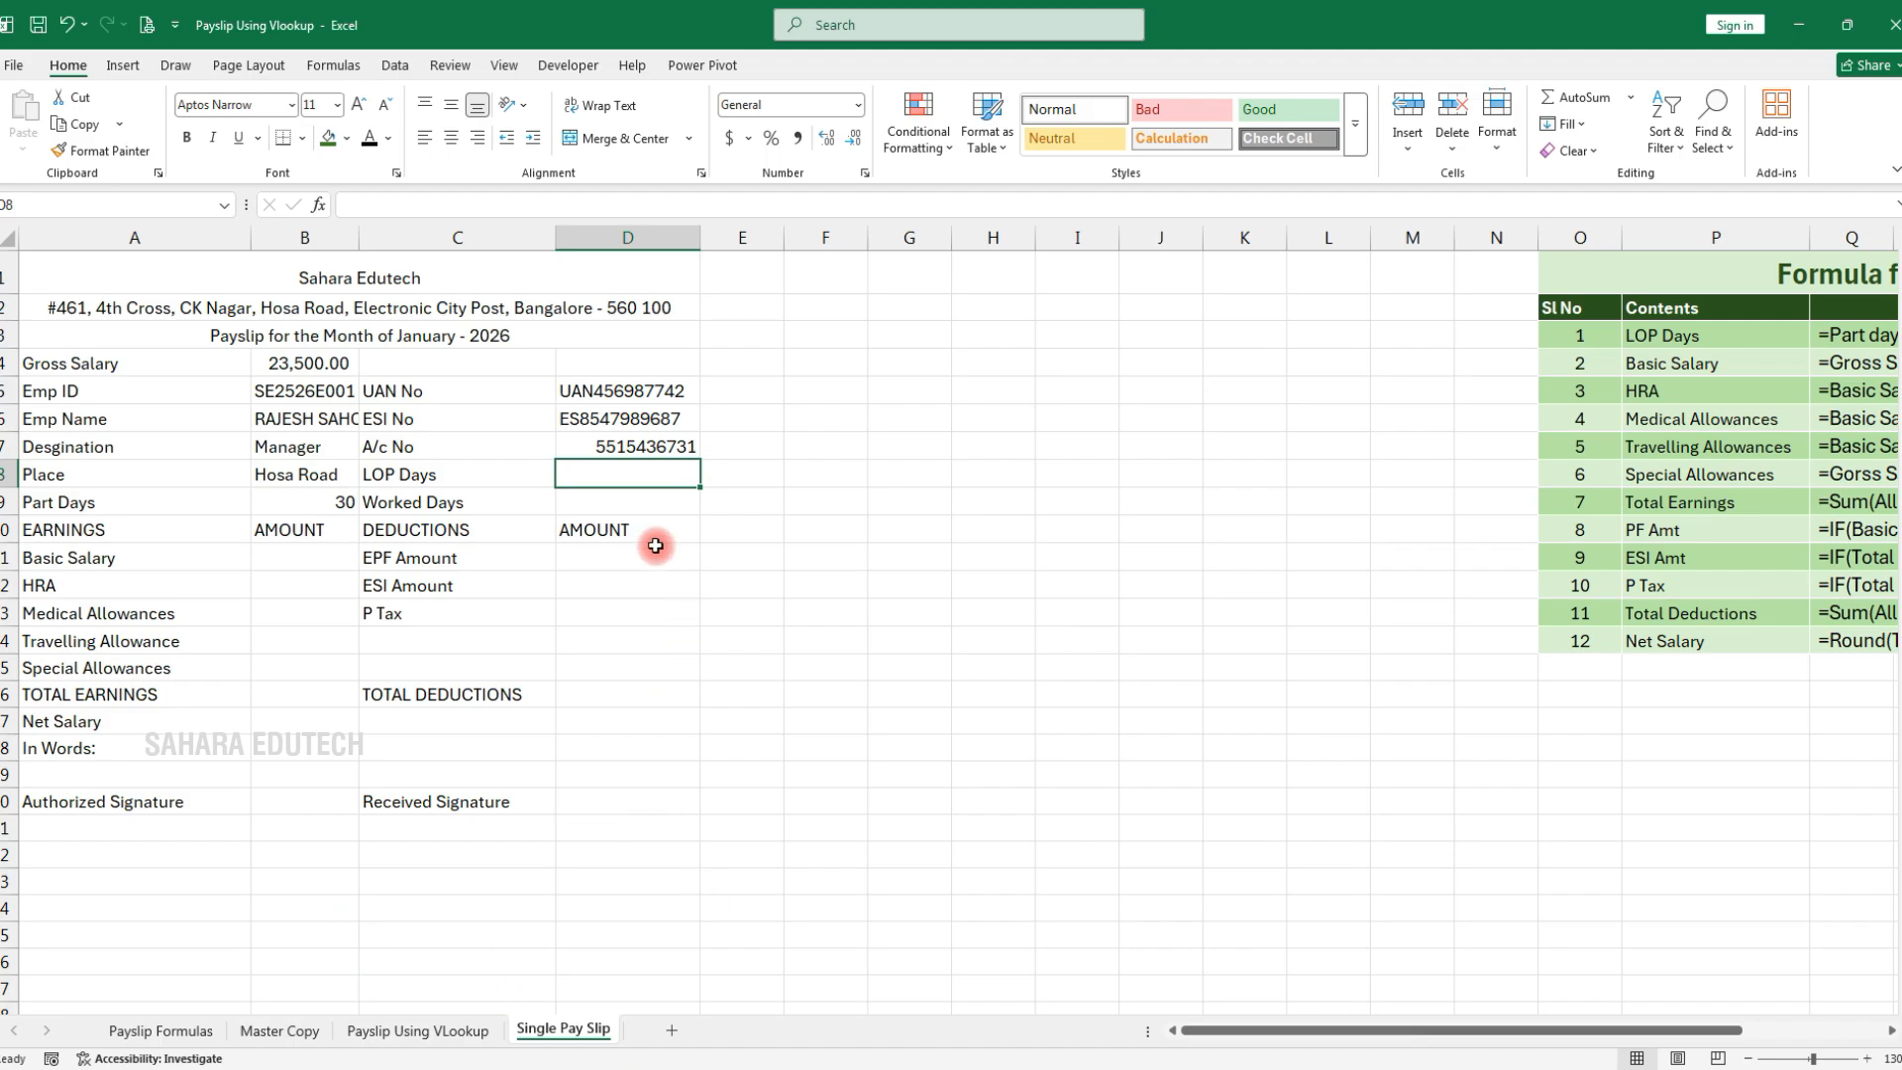
double_click(671, 448)
key("Escape")
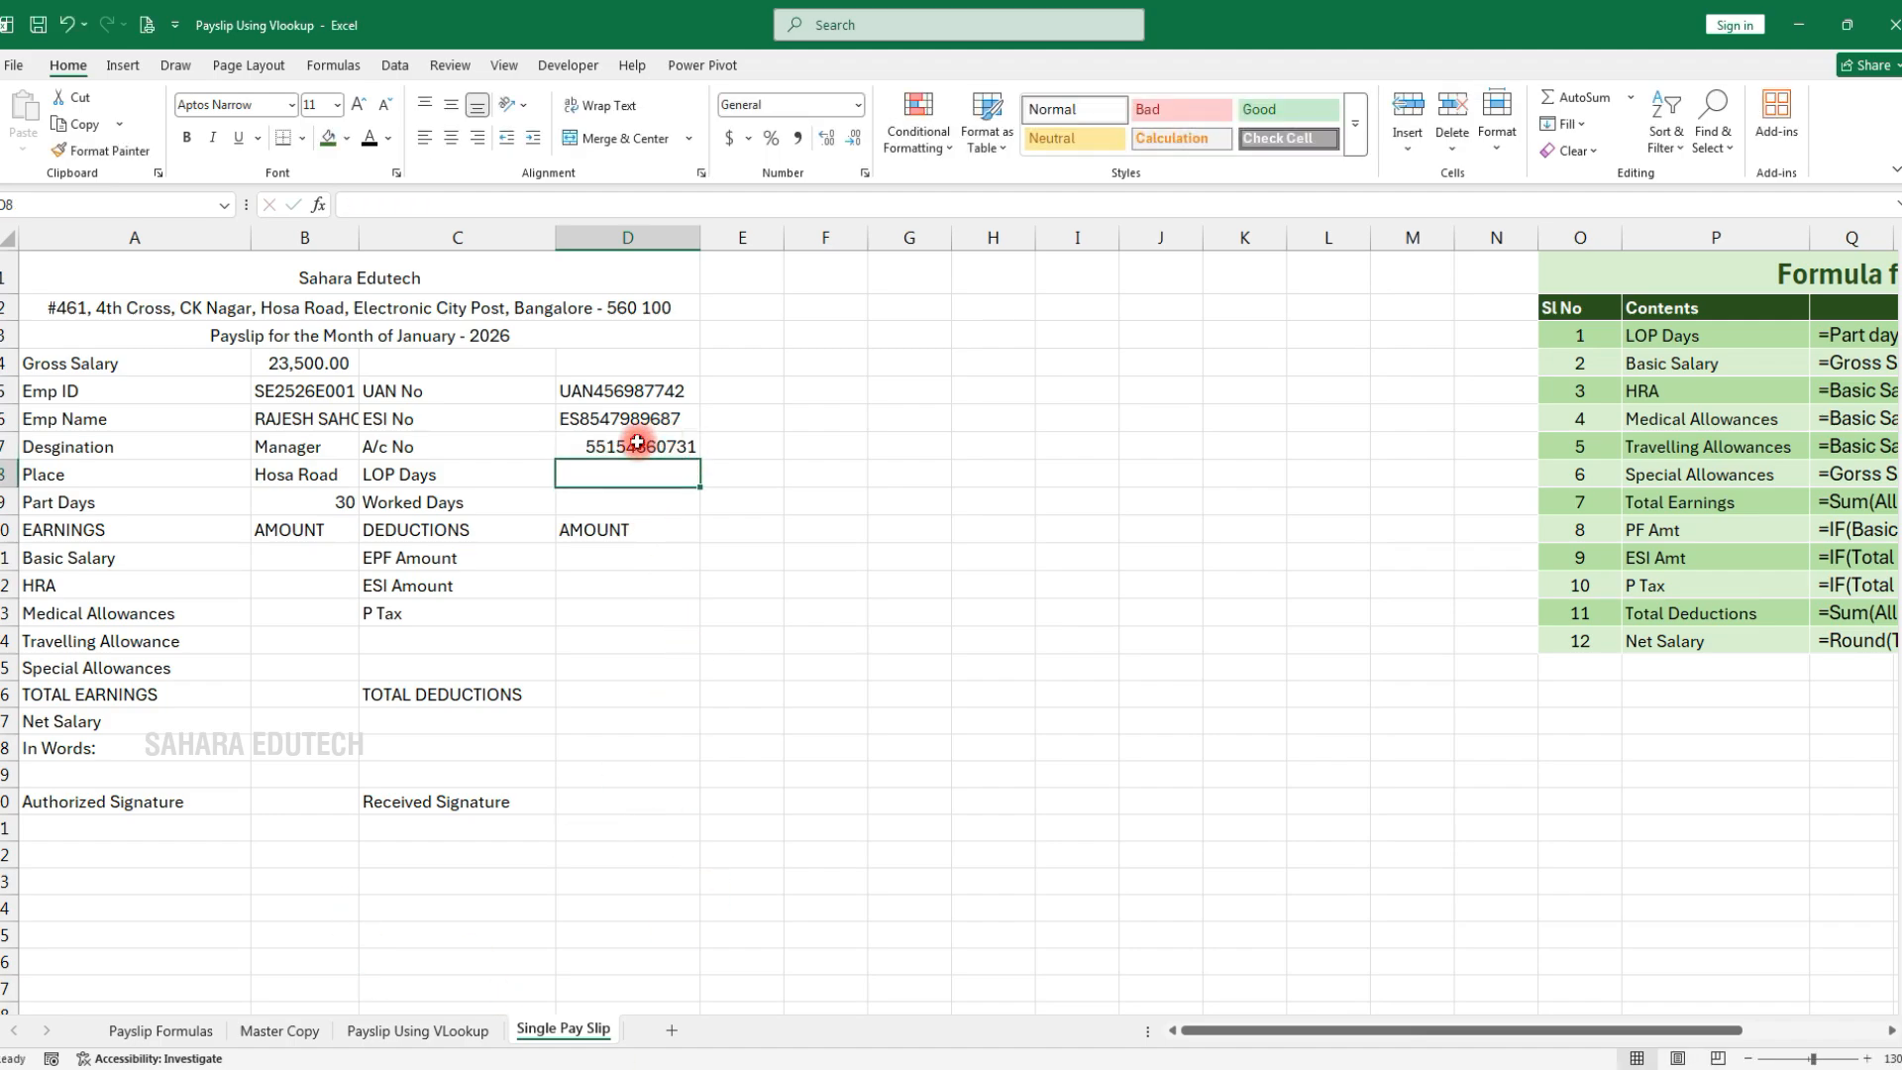
double_click(622, 447)
key("BackSpace")
type("8")
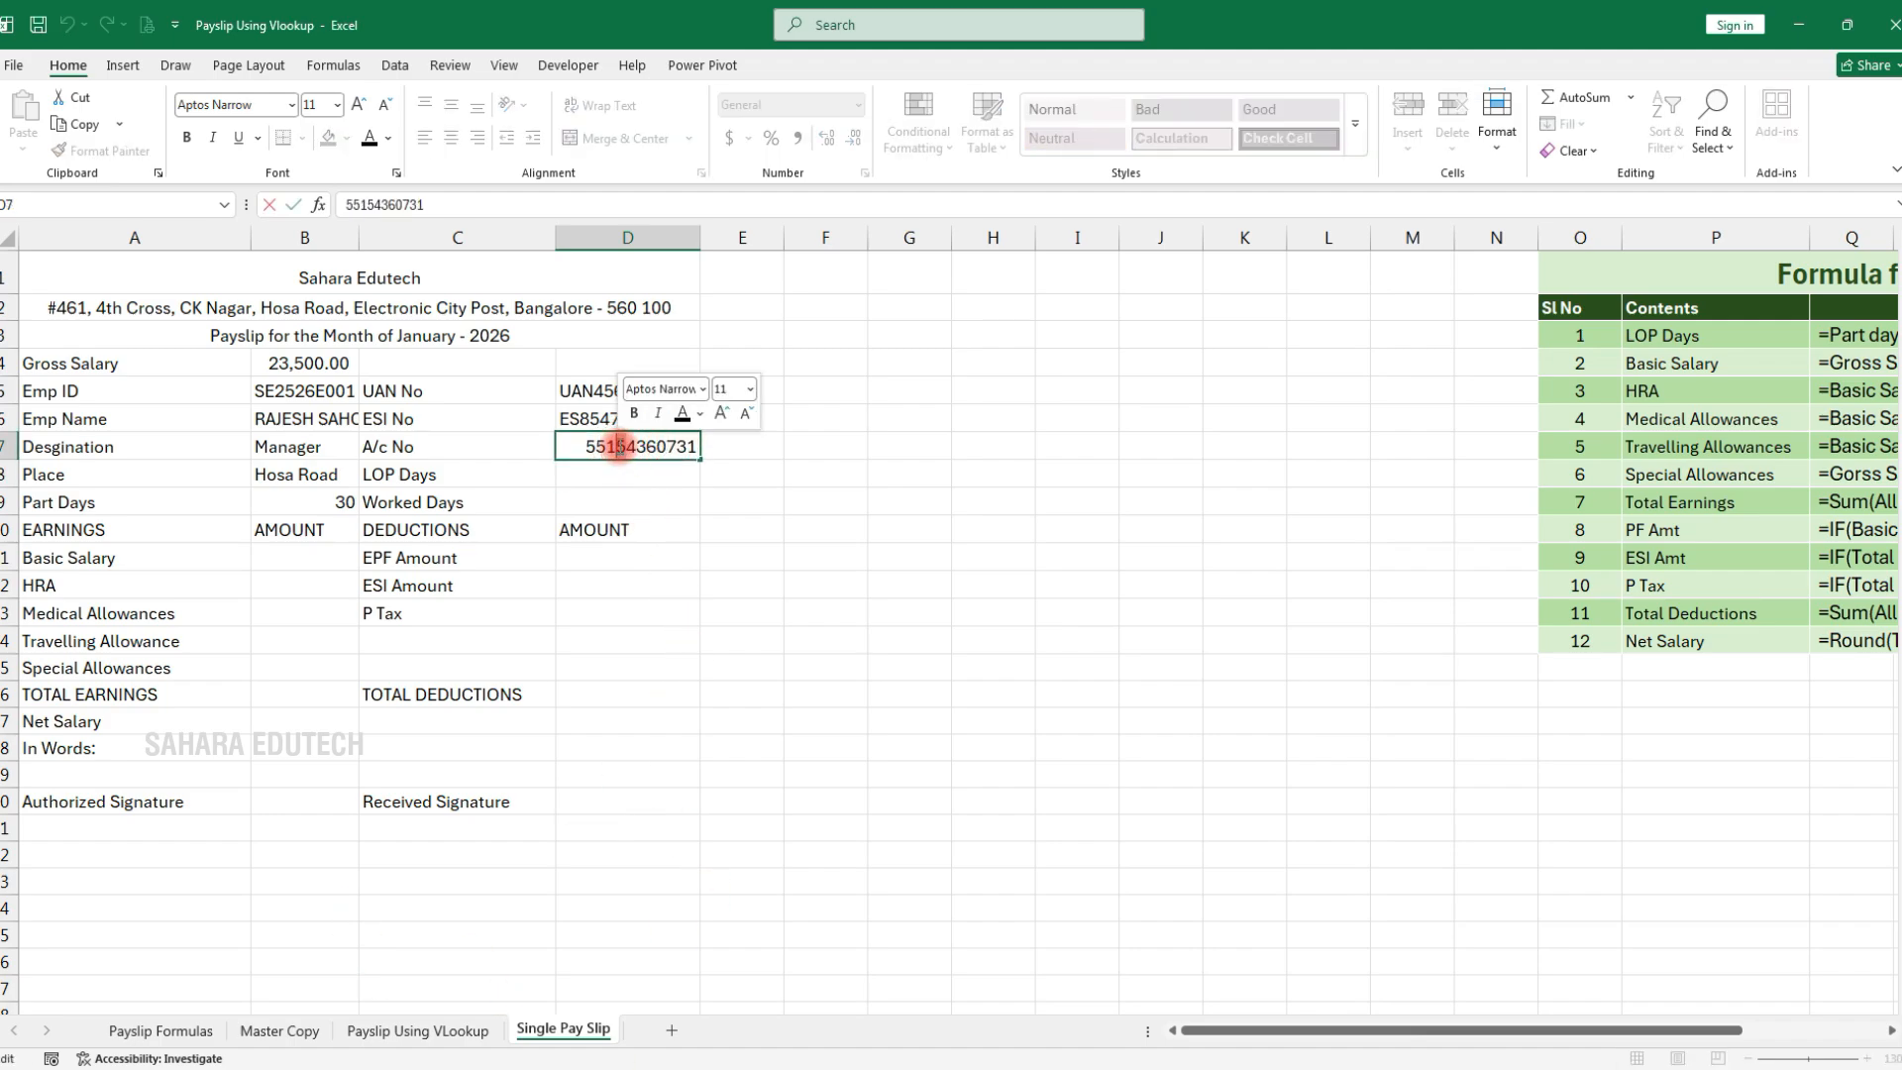
left_click(666, 583)
Enter 30 as the Worked Days value in D9
left_click(583, 478)
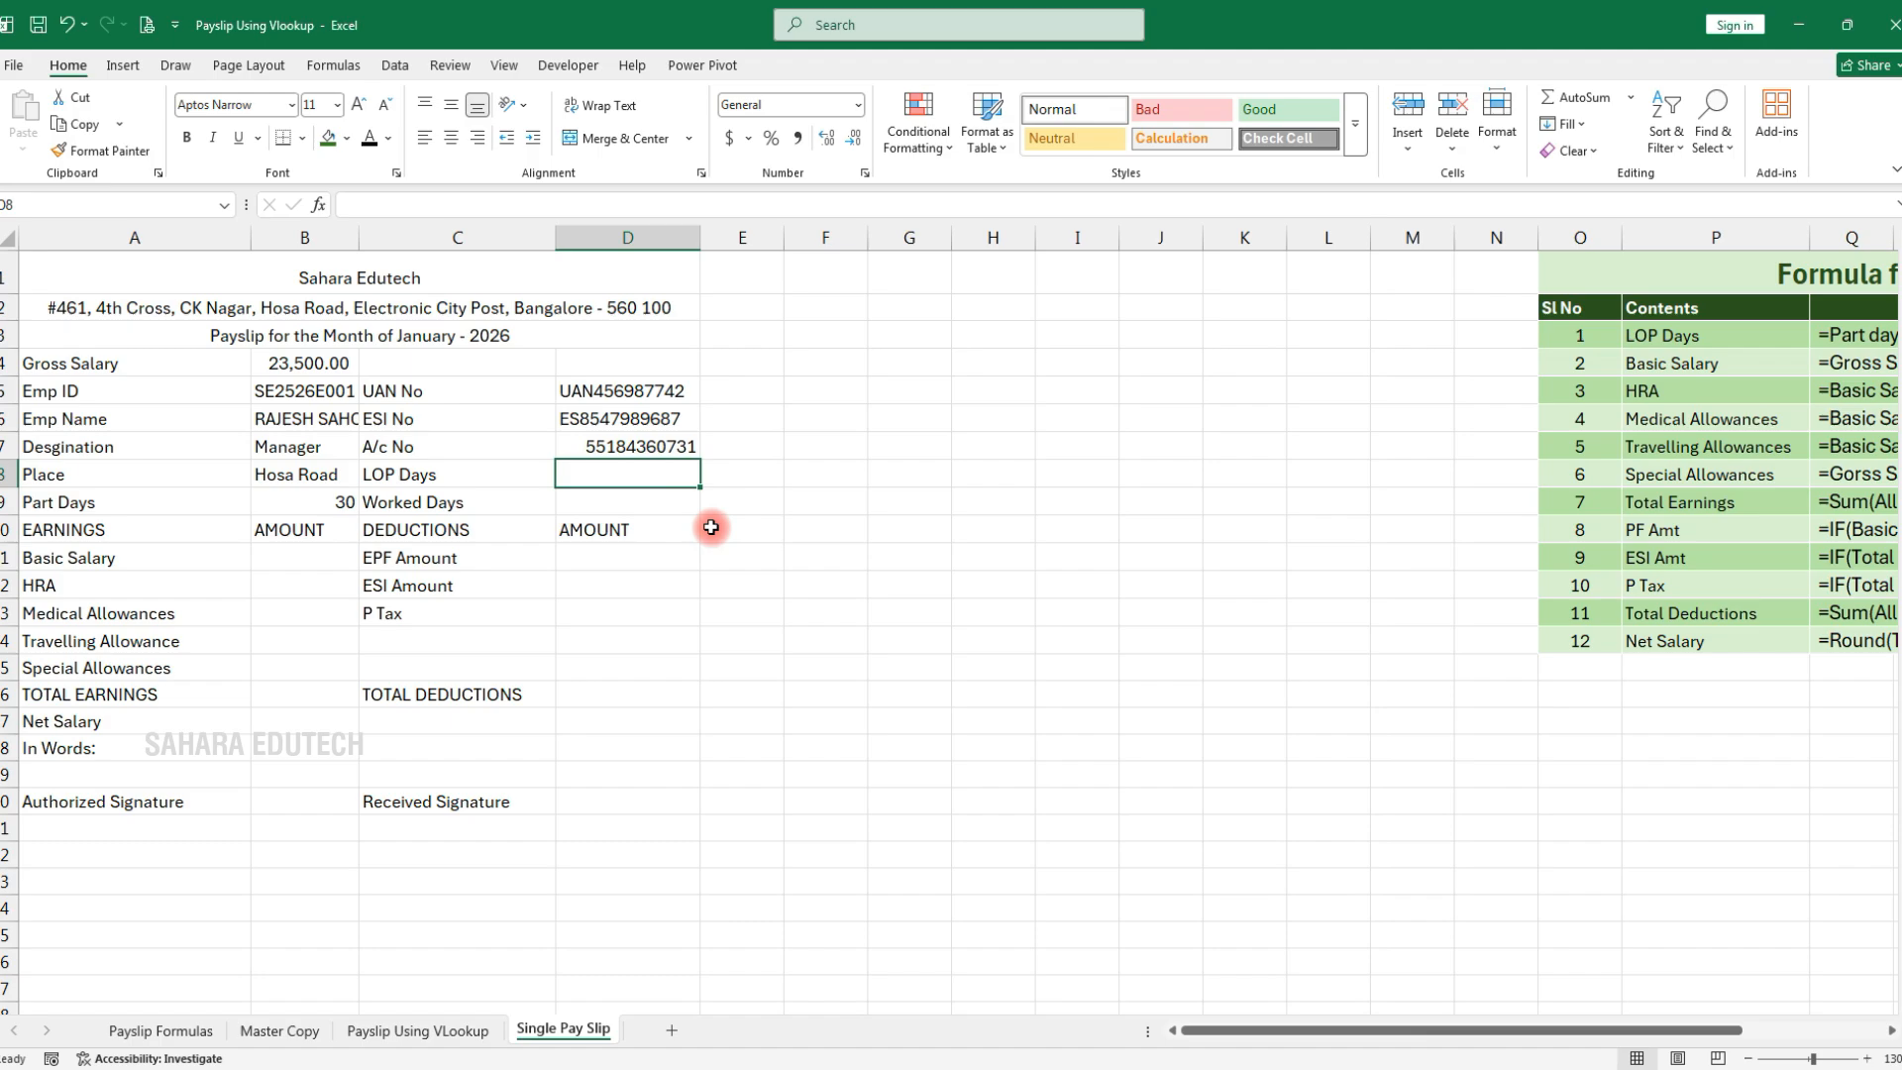
left_click(620, 503)
type("30")
key("Return")
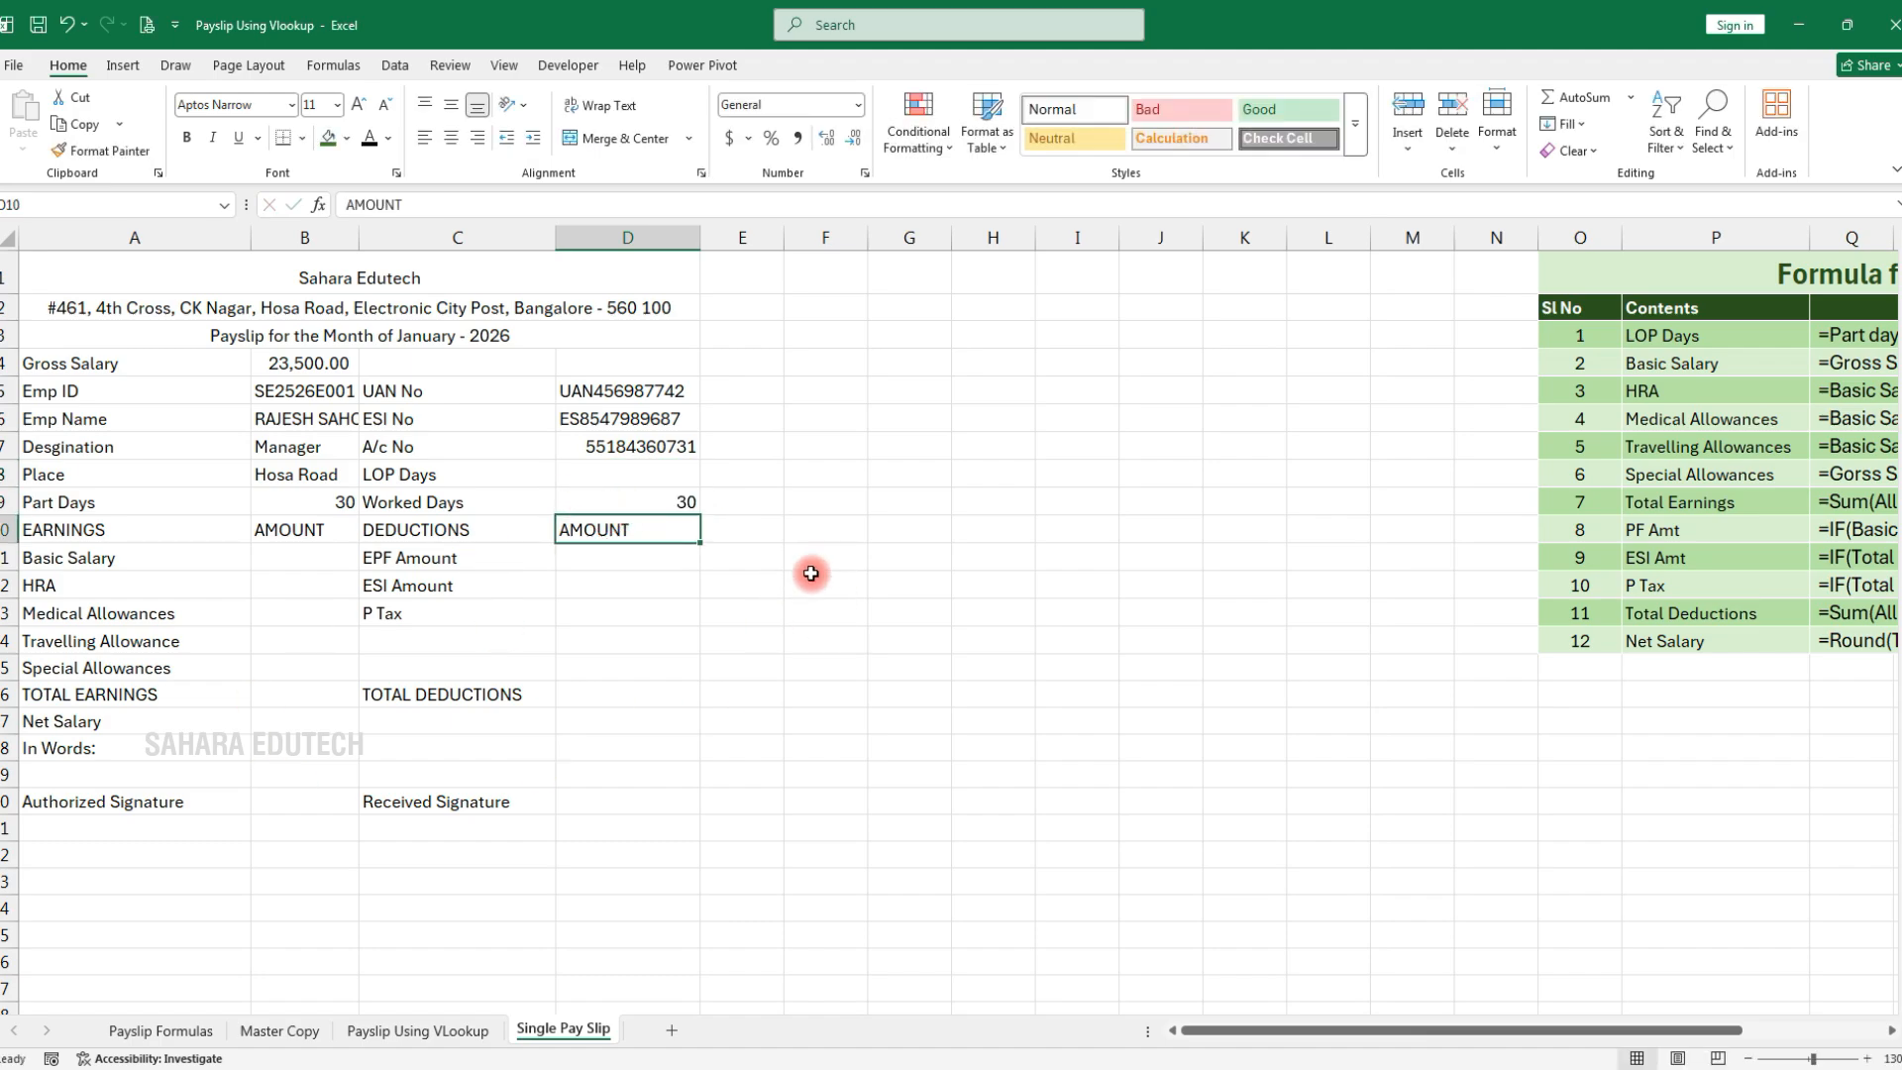
Left-align the employee detail values in D5:D9 and B5:B9
left_click_drag(591, 401, 600, 500)
left_click(426, 154)
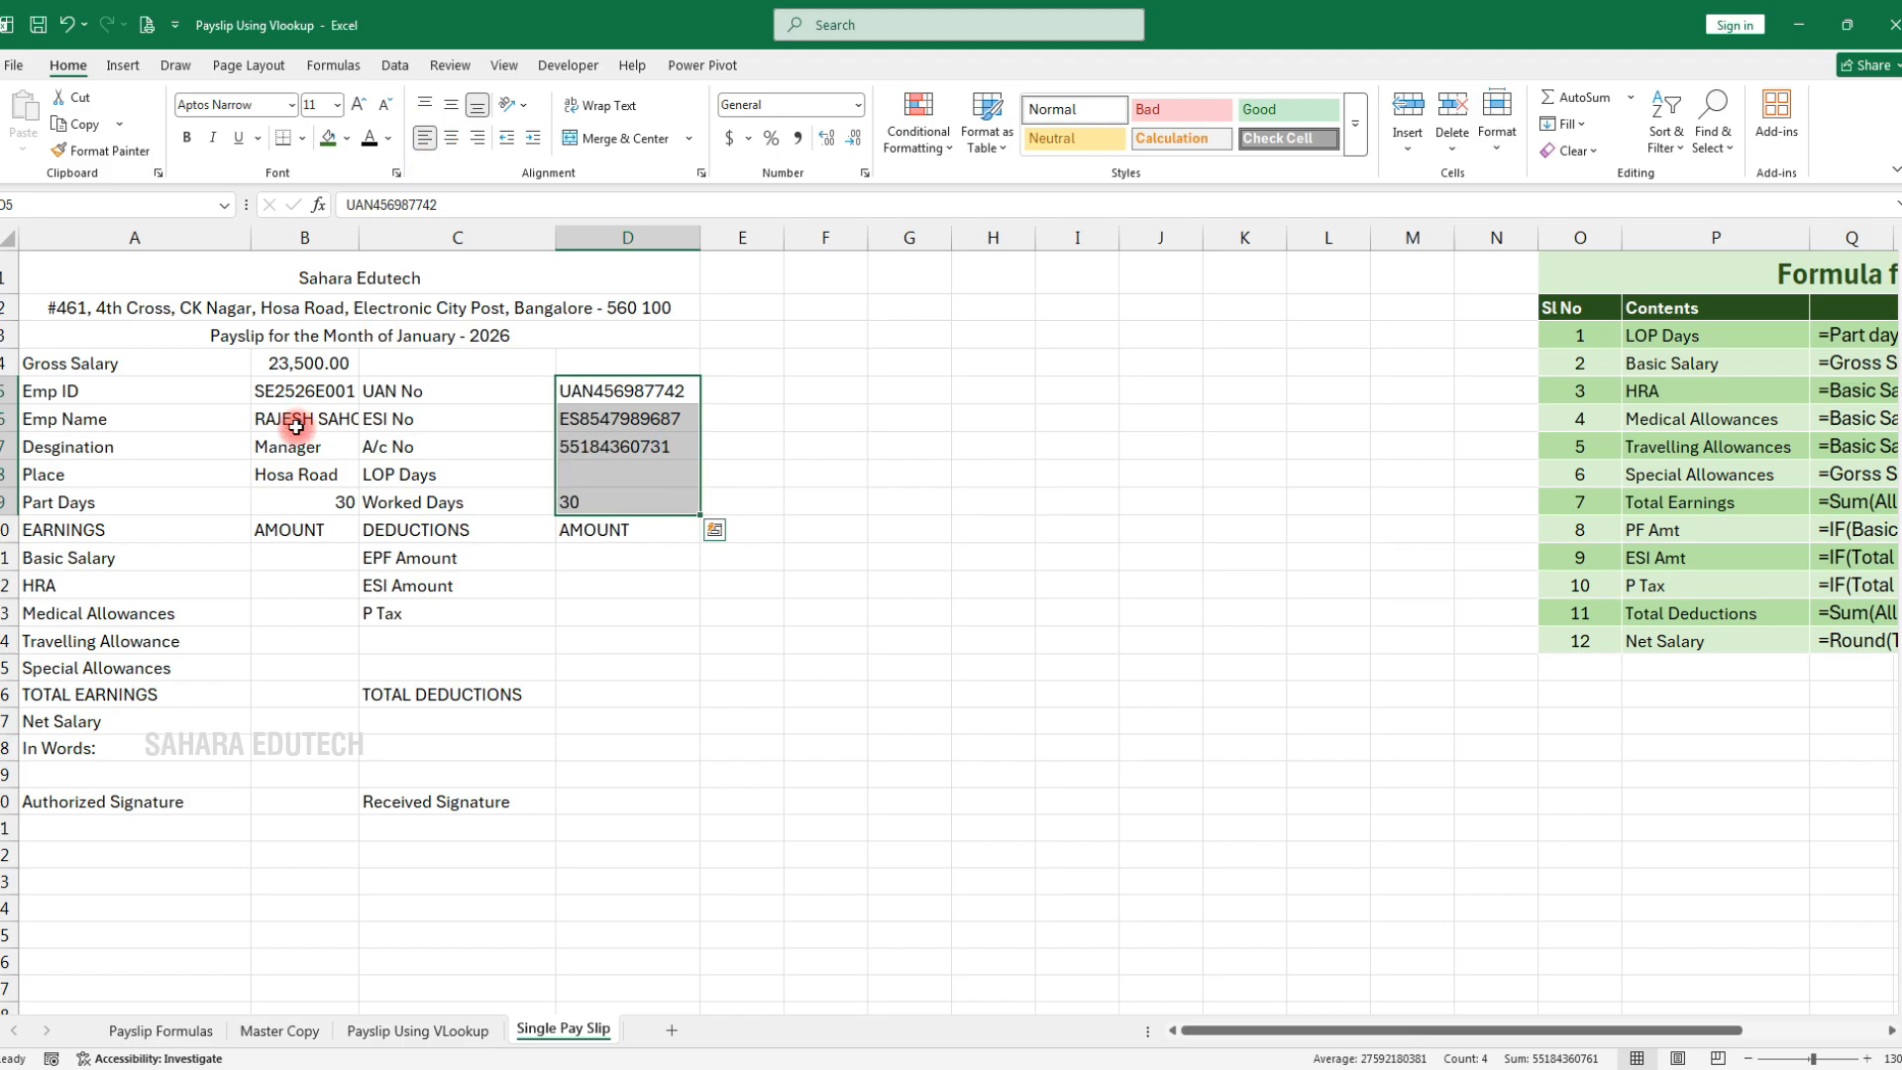
left_click_drag(297, 391, 302, 502)
left_click(426, 138)
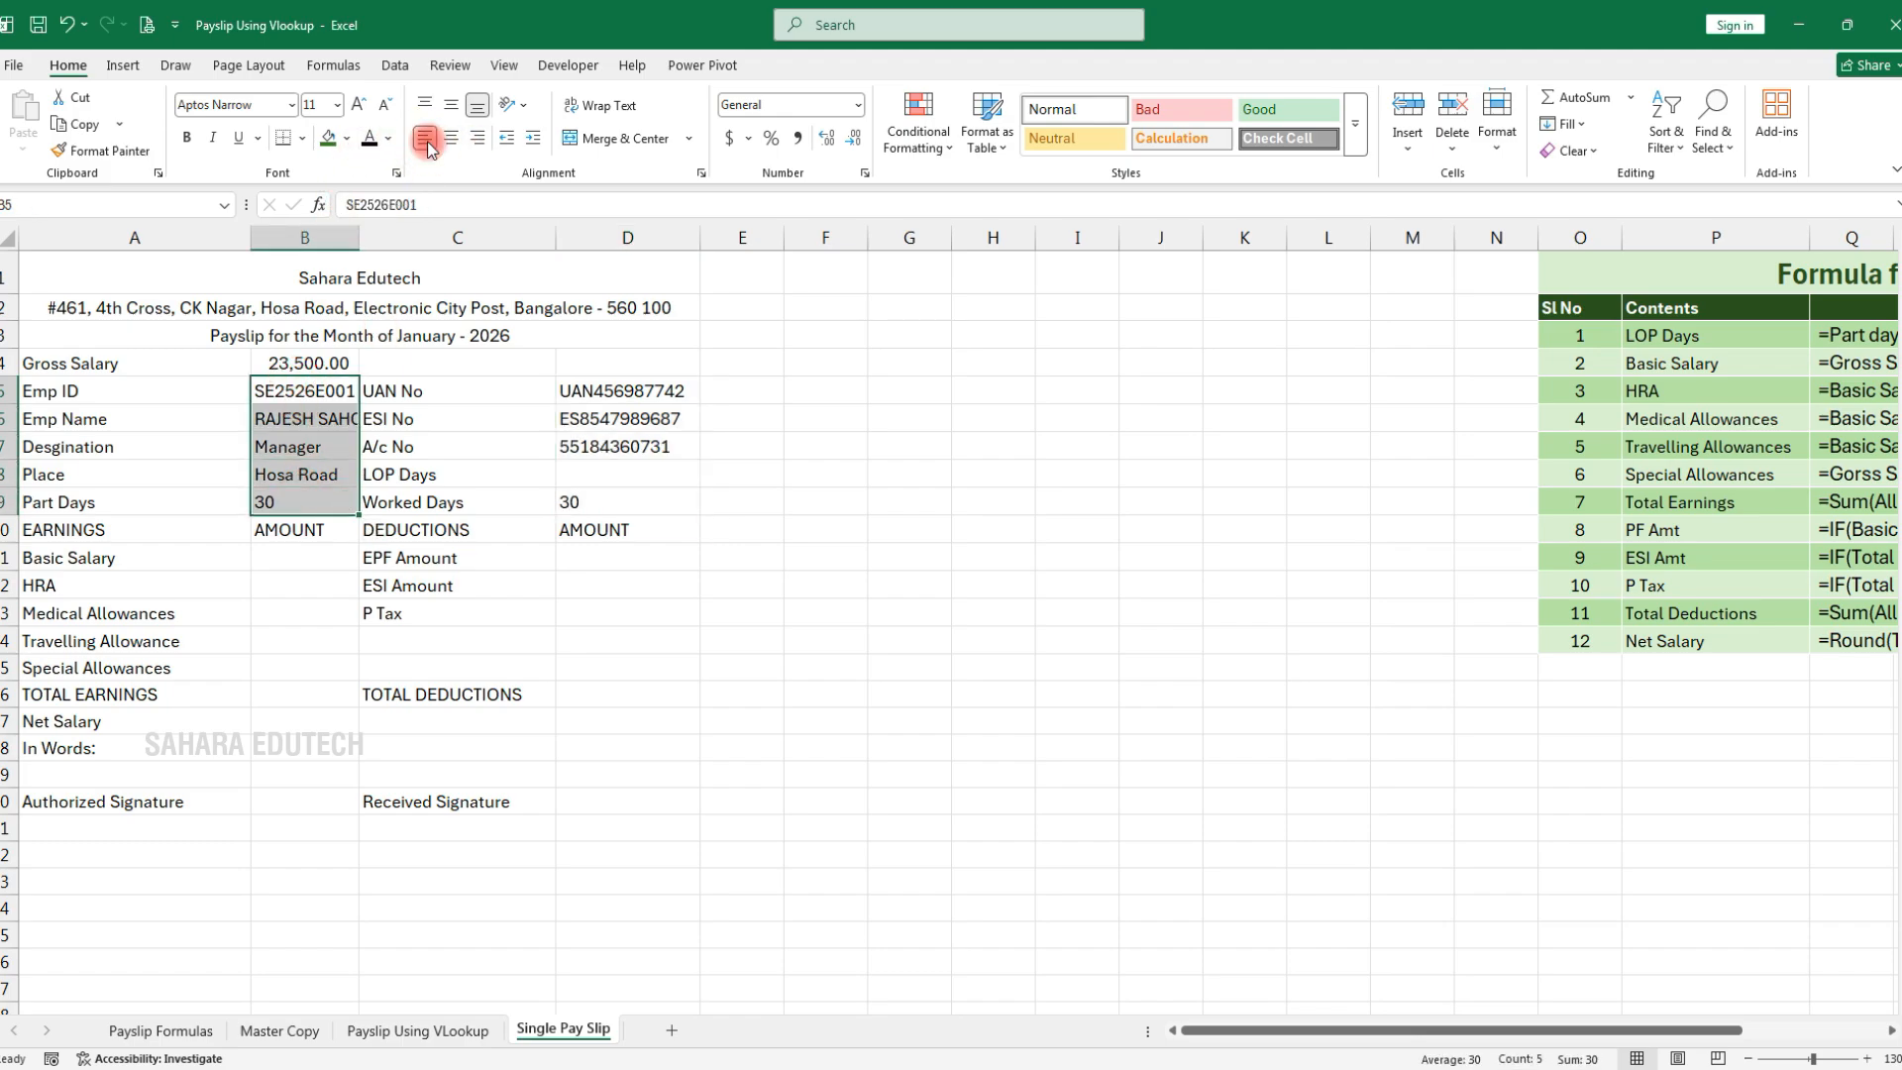
left_click_drag(741, 582, 743, 558)
Give the title rows A1:D3 a white fill and a border
left_click_drag(173, 280, 479, 332)
left_click(348, 158)
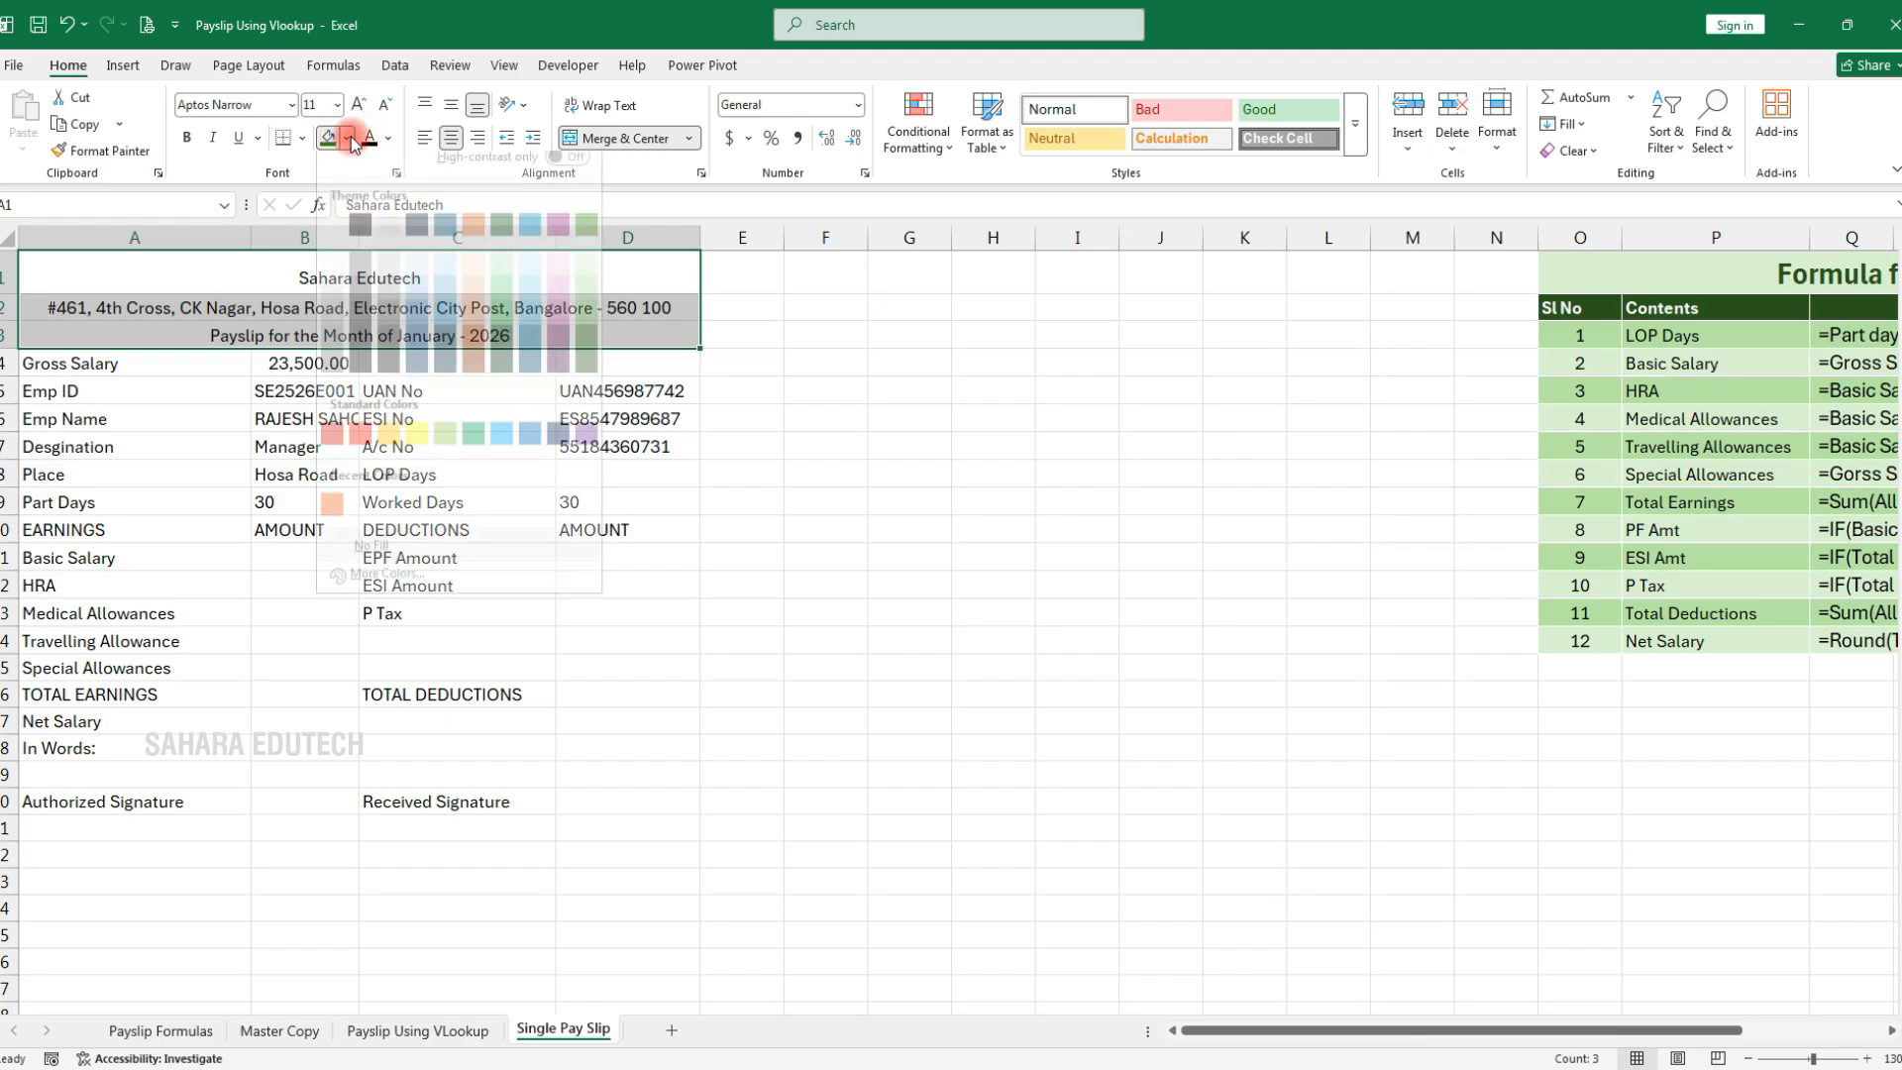
left_click(332, 243)
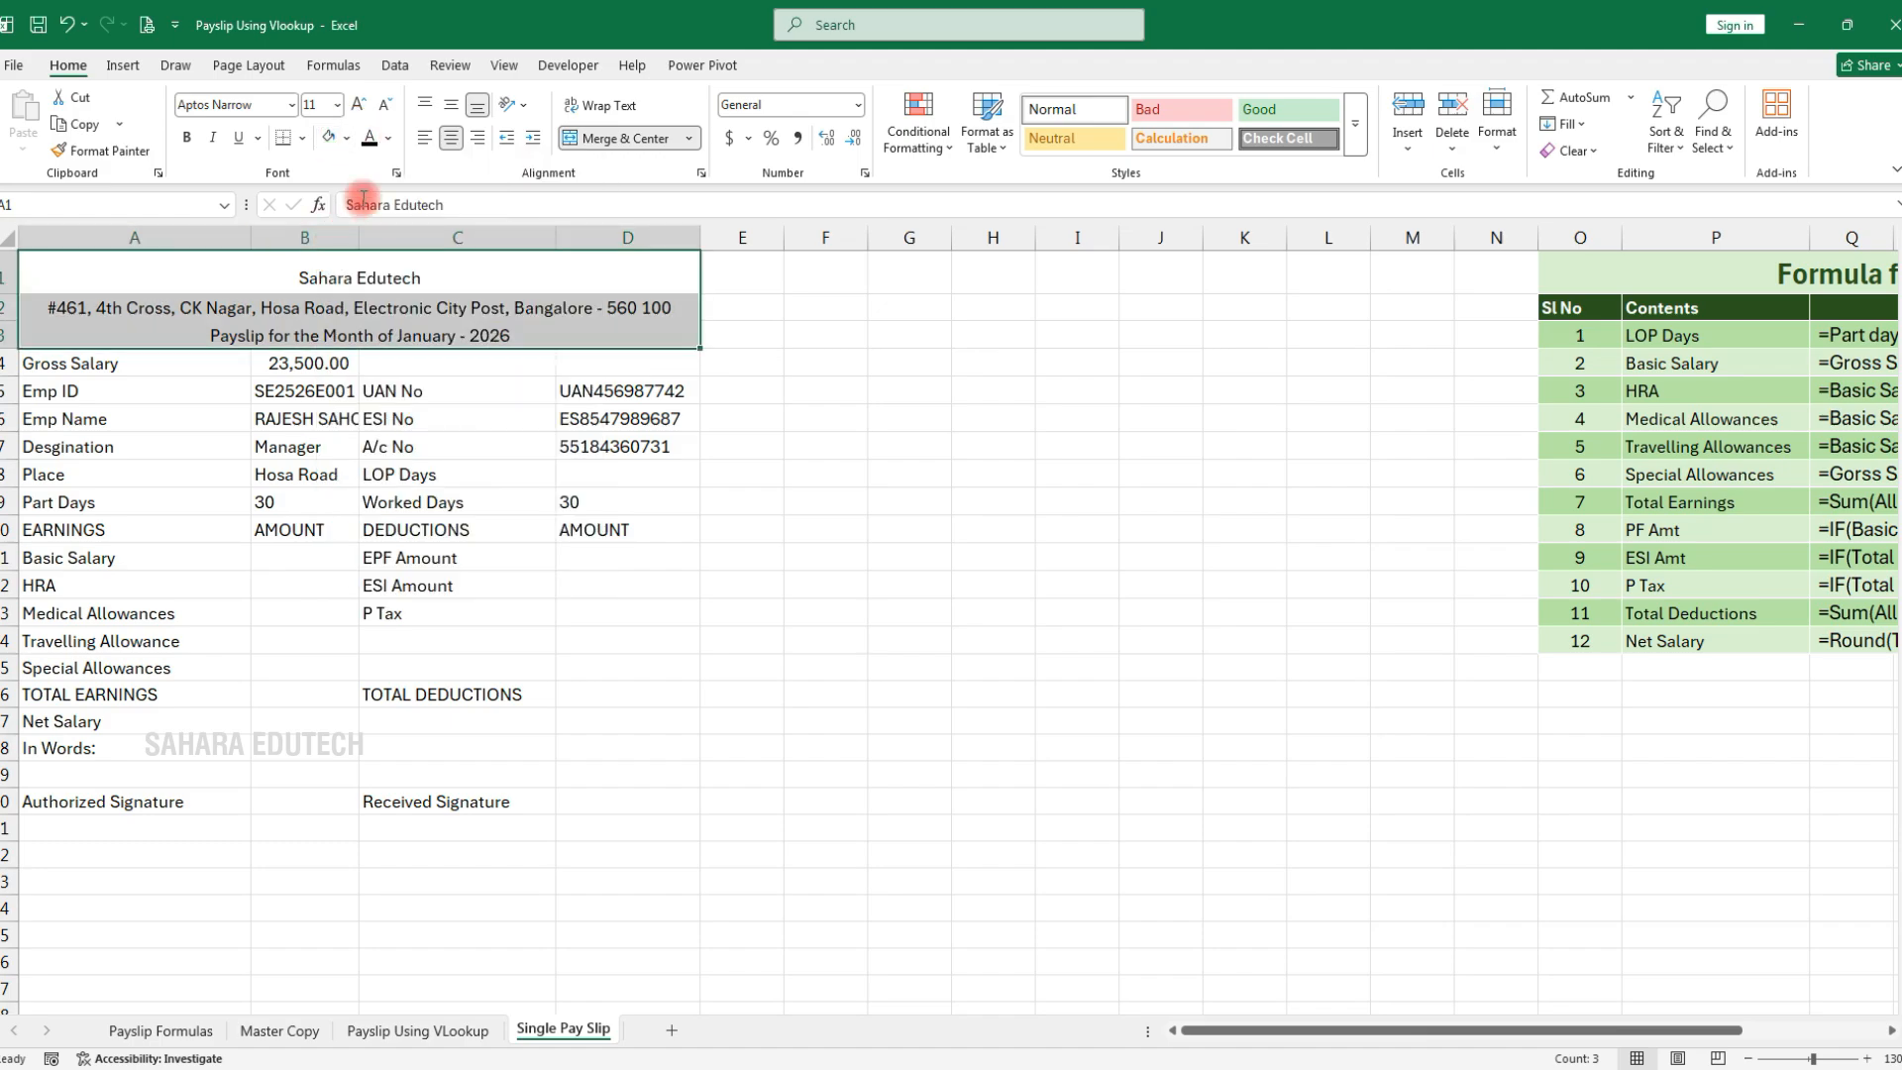
left_click(303, 138)
left_click(319, 346)
Format 'Sahara Edutech' in A1 as bold, orange, 26-point Publico Headline
left_click(338, 261)
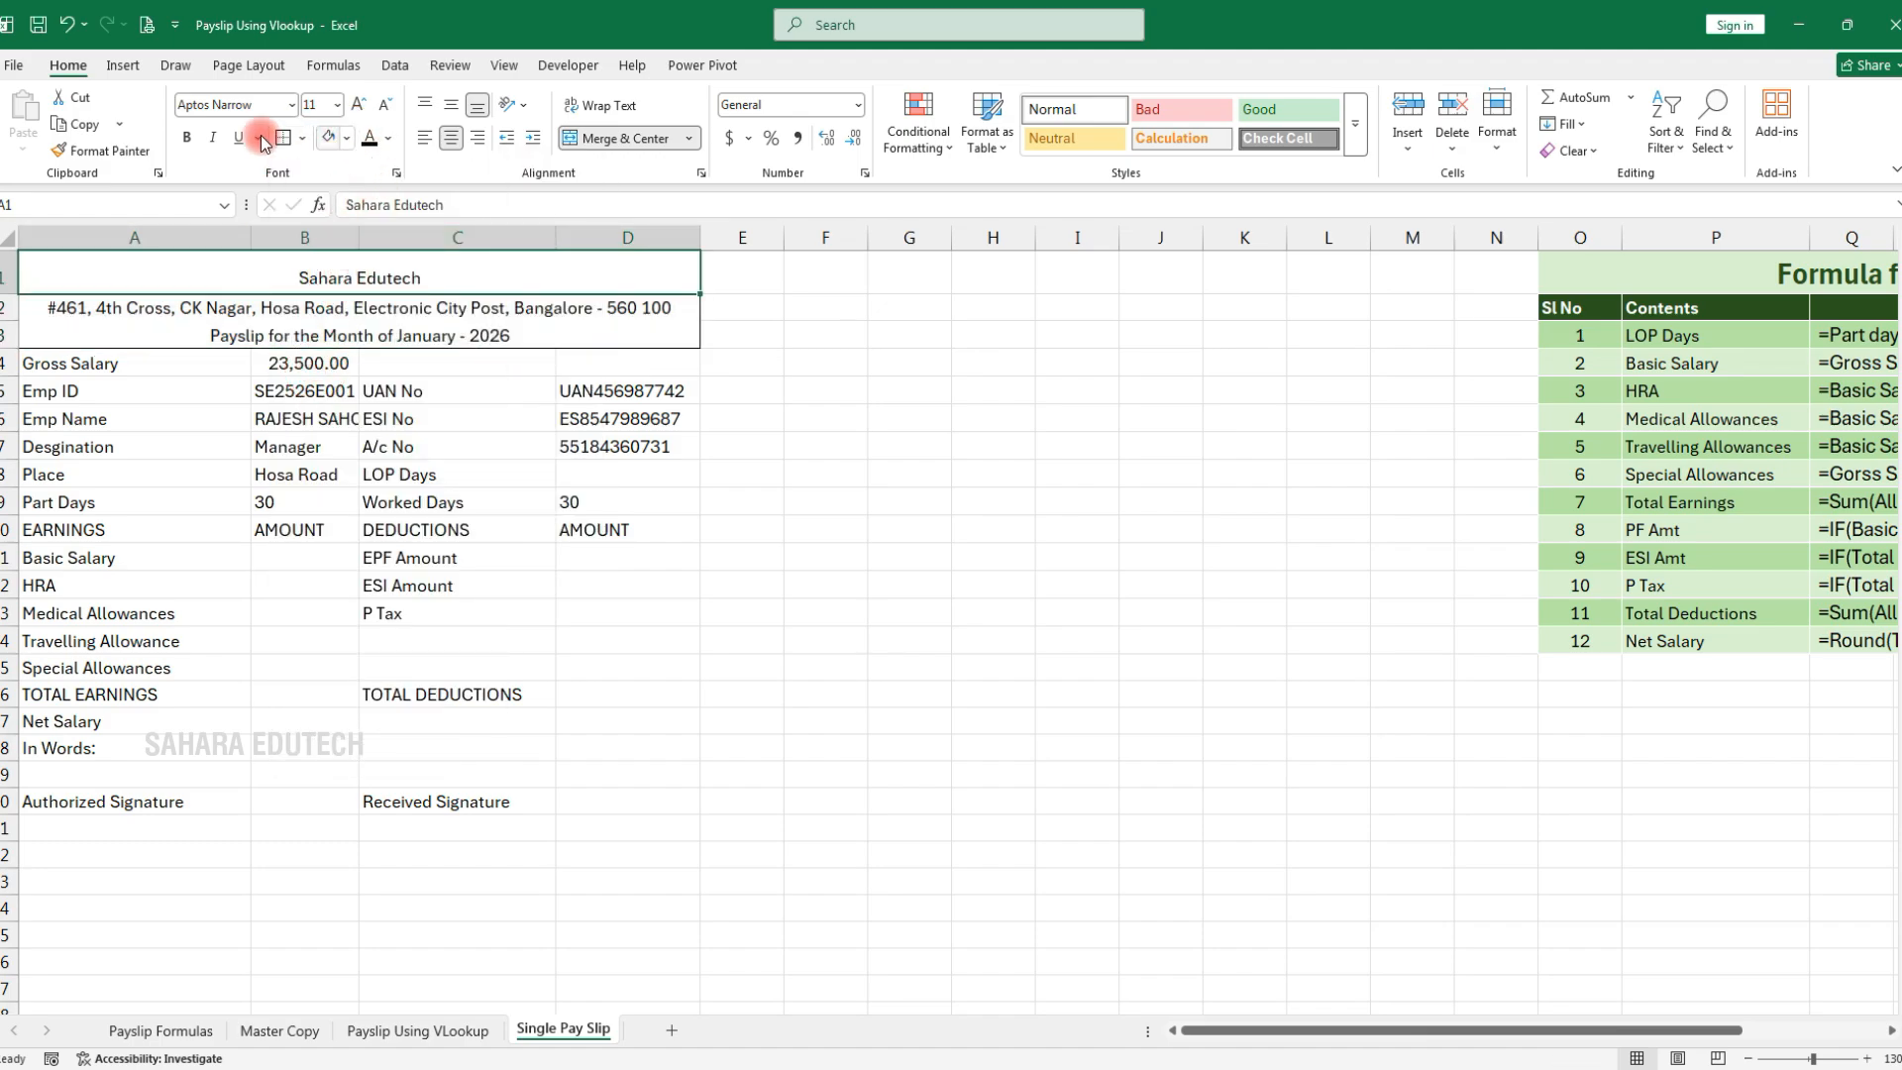
left_click(186, 138)
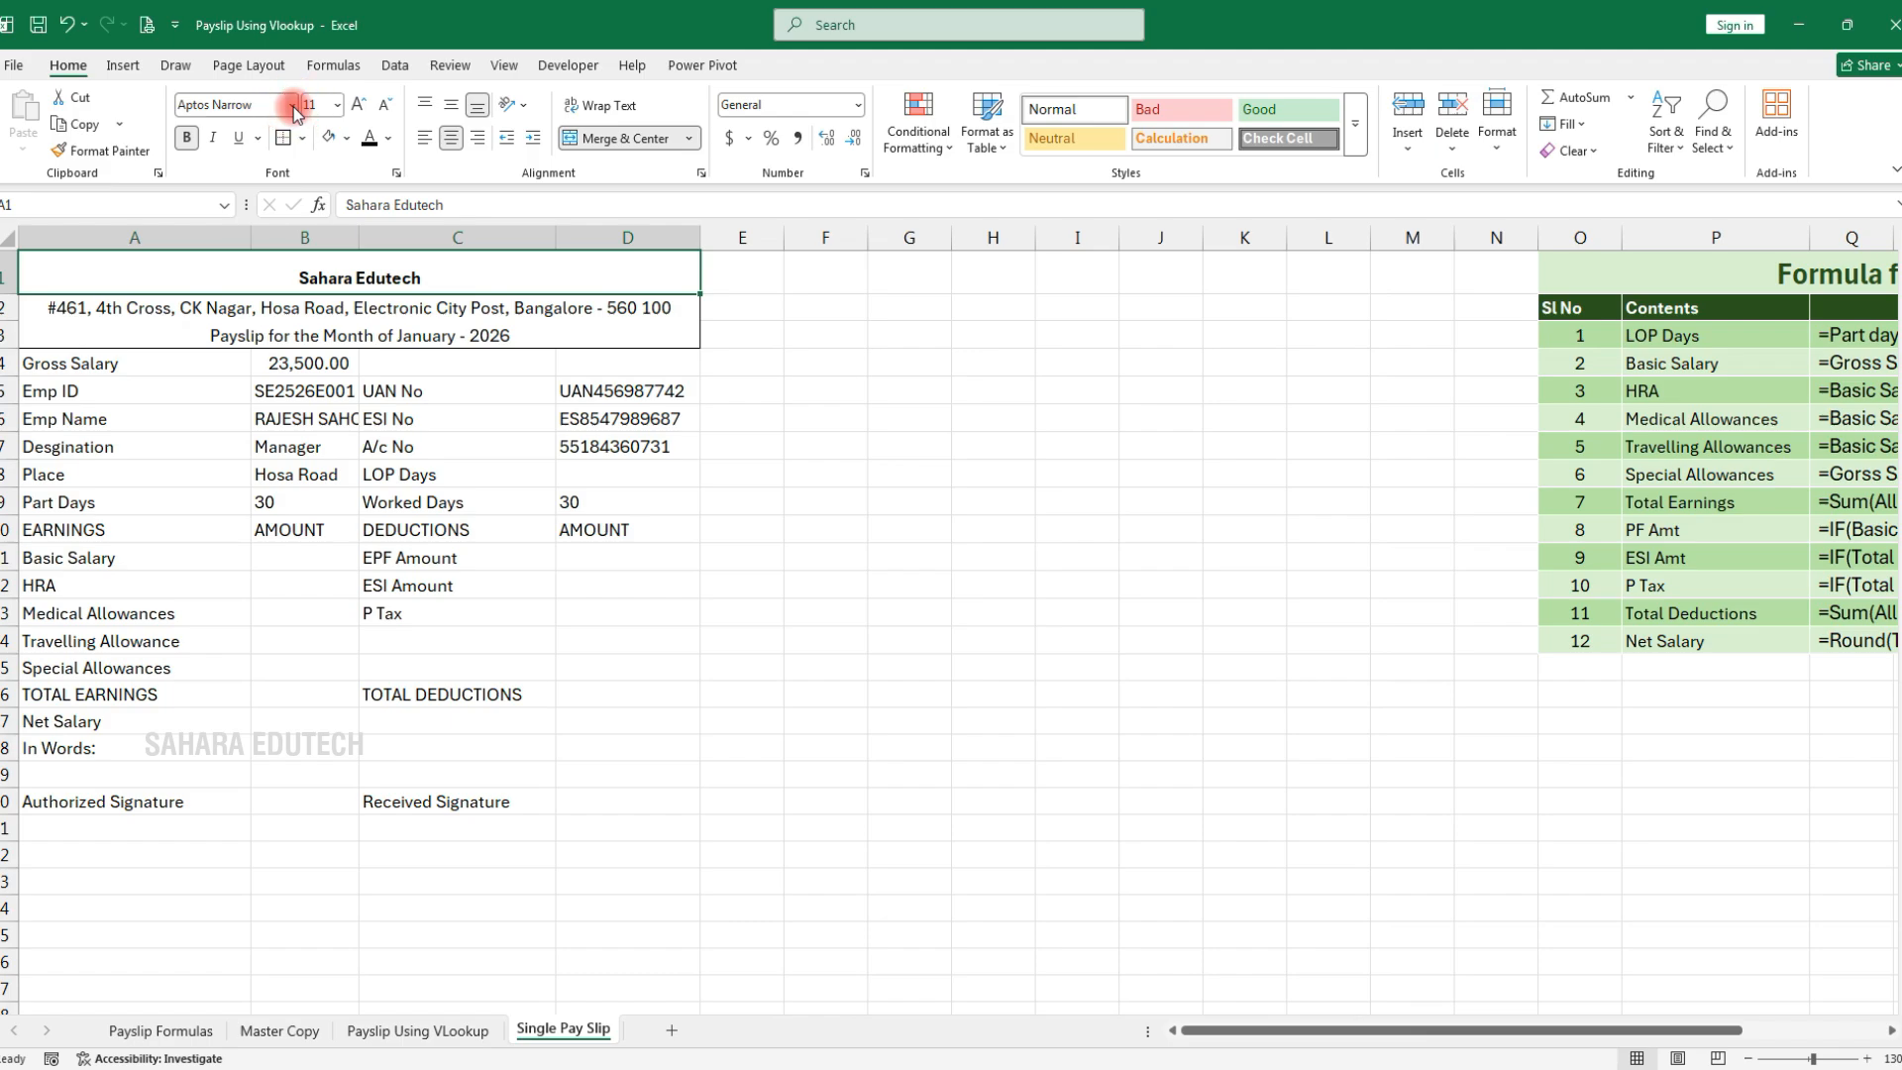
left_click(293, 107)
left_click(317, 942)
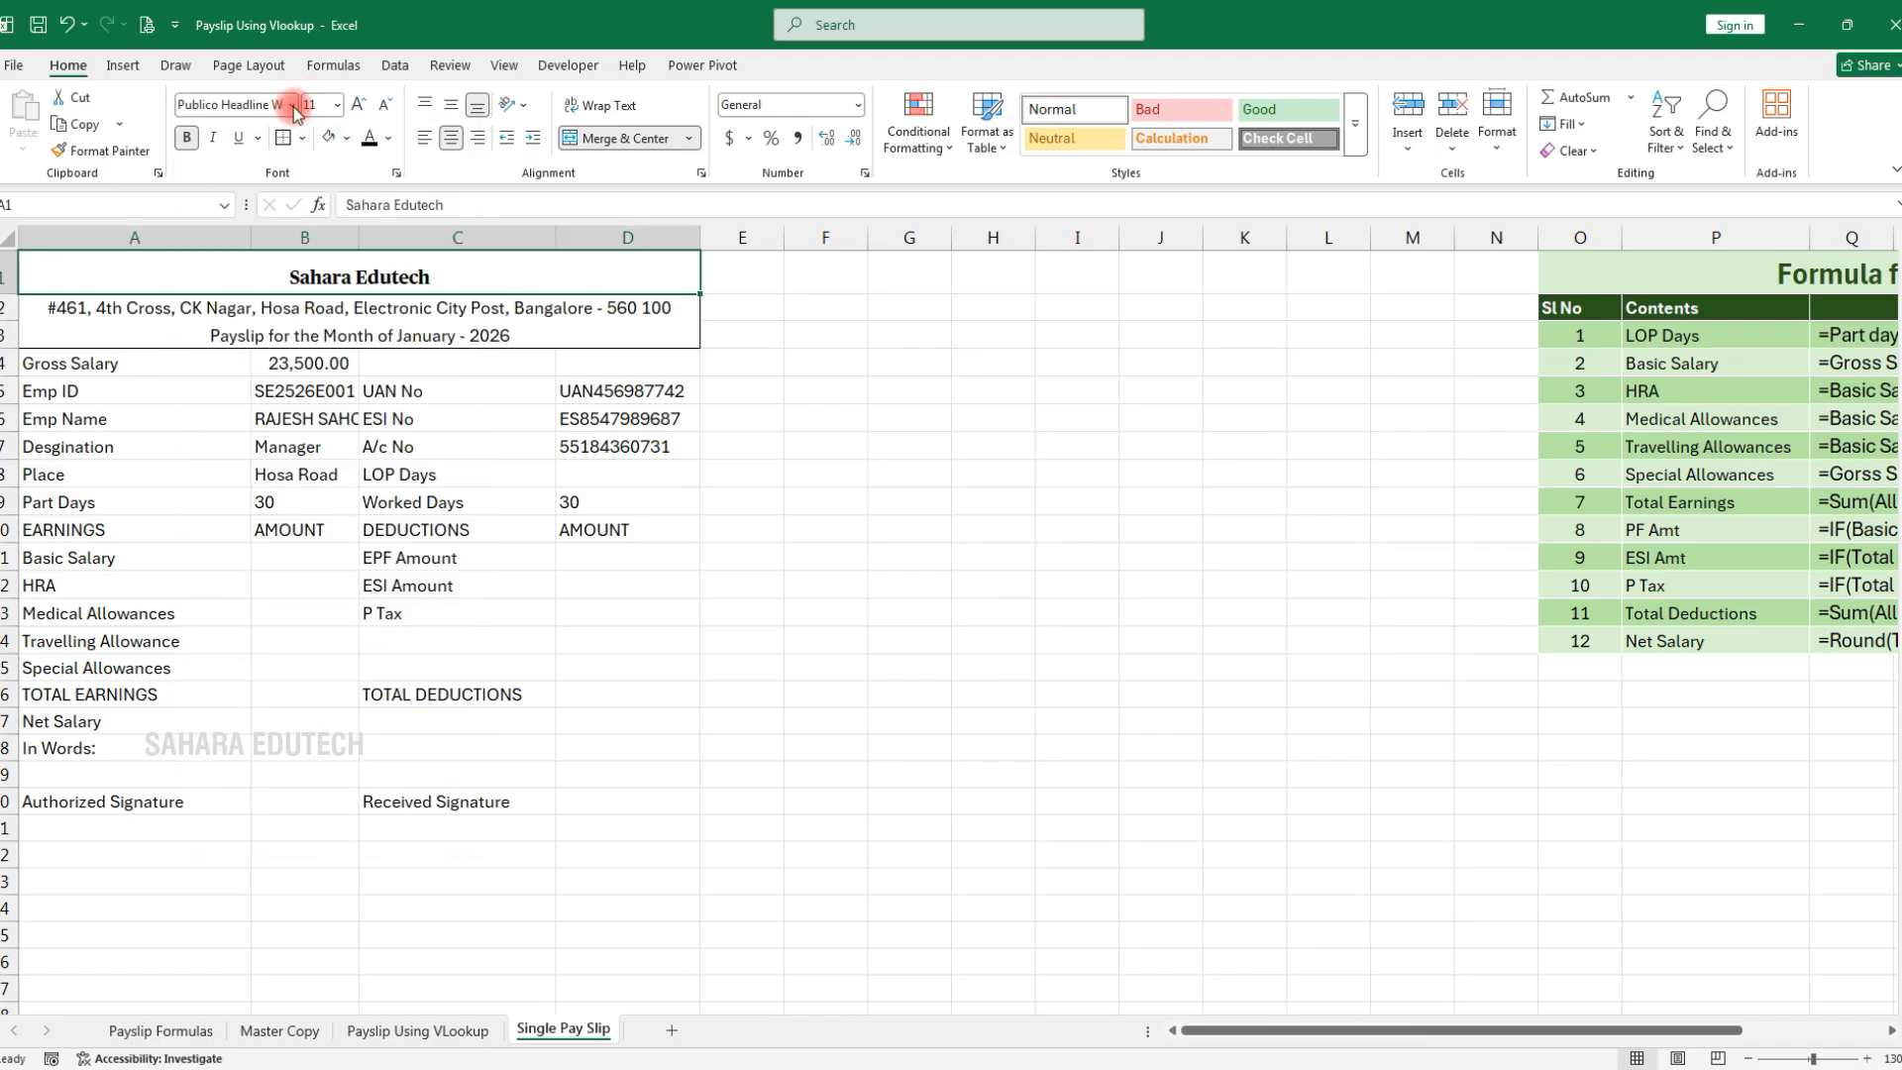
left_click(363, 106)
left_click(363, 106)
left_click(362, 106)
left_click(363, 106)
left_click(363, 106)
left_click(362, 106)
left_click(363, 106)
left_click(363, 106)
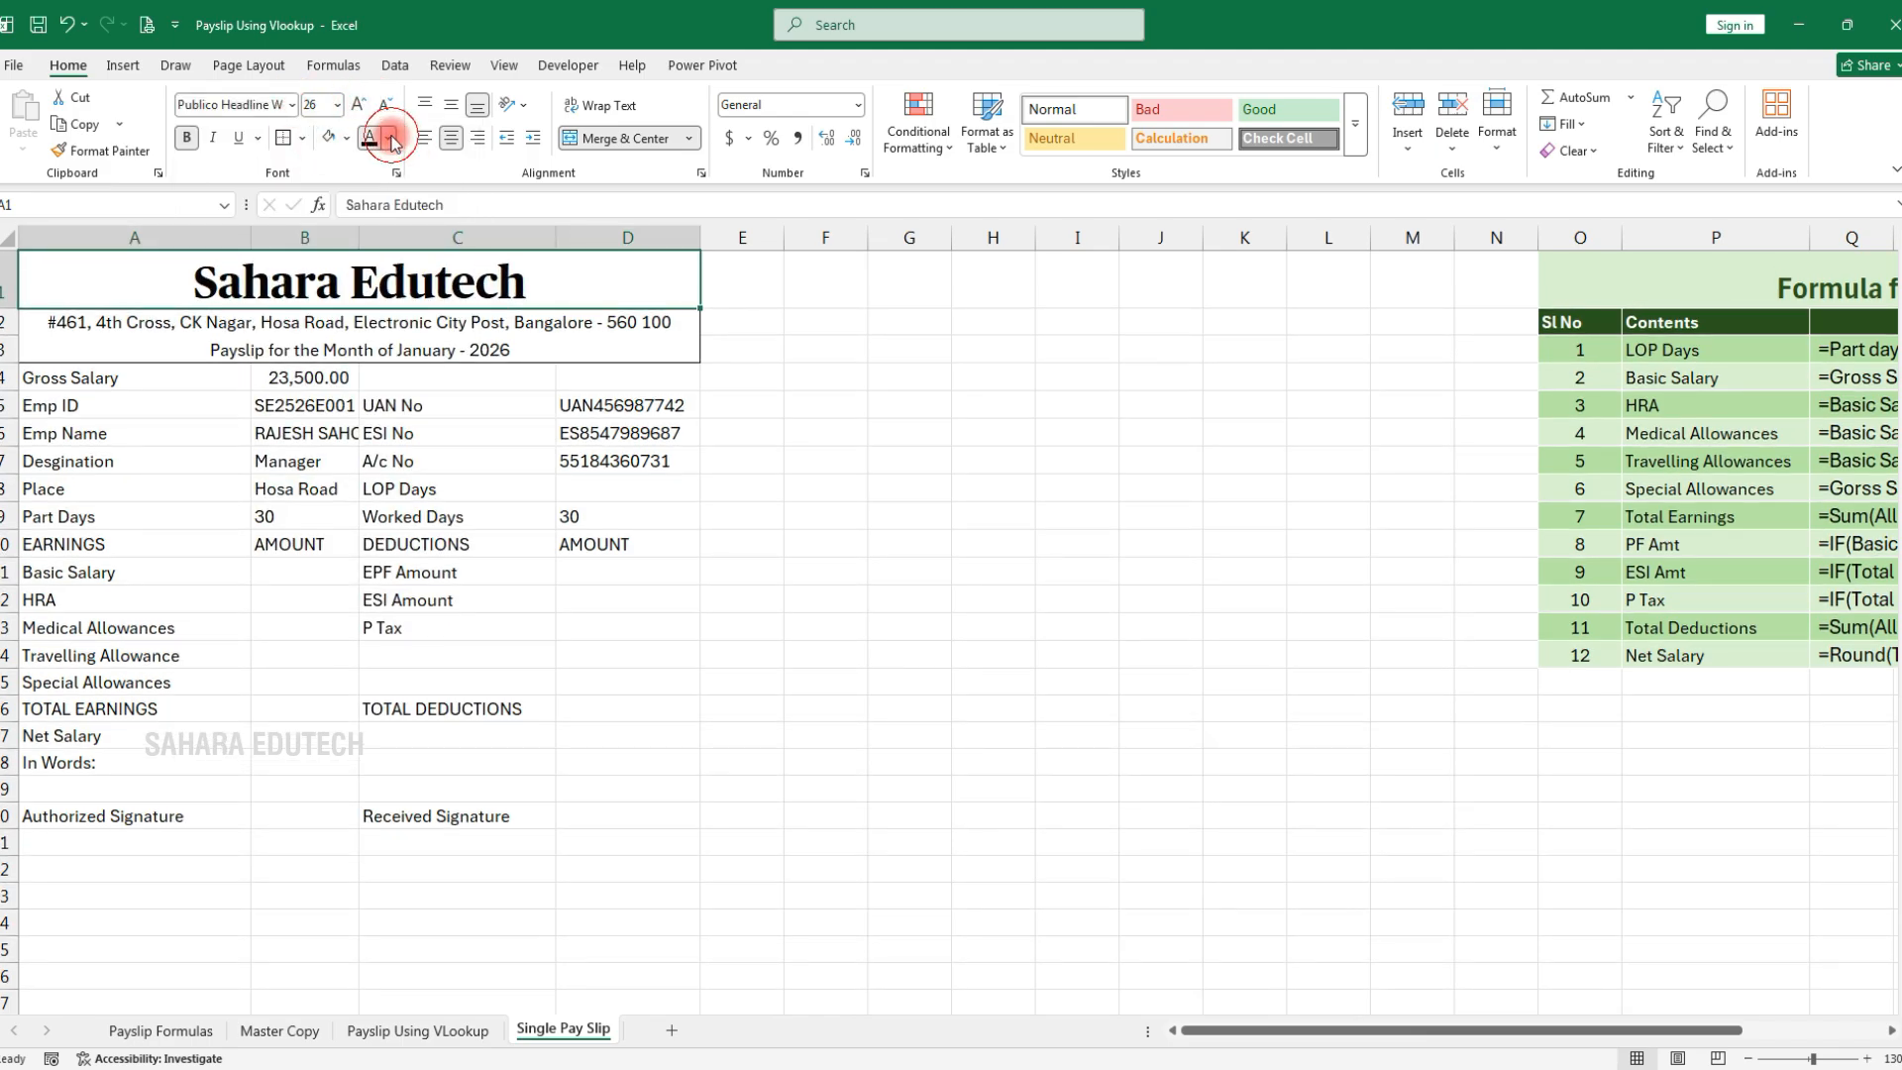
left_click(389, 139)
left_click(514, 273)
Bold the address and payslip month rows A2:D3
left_click_drag(282, 332, 297, 352)
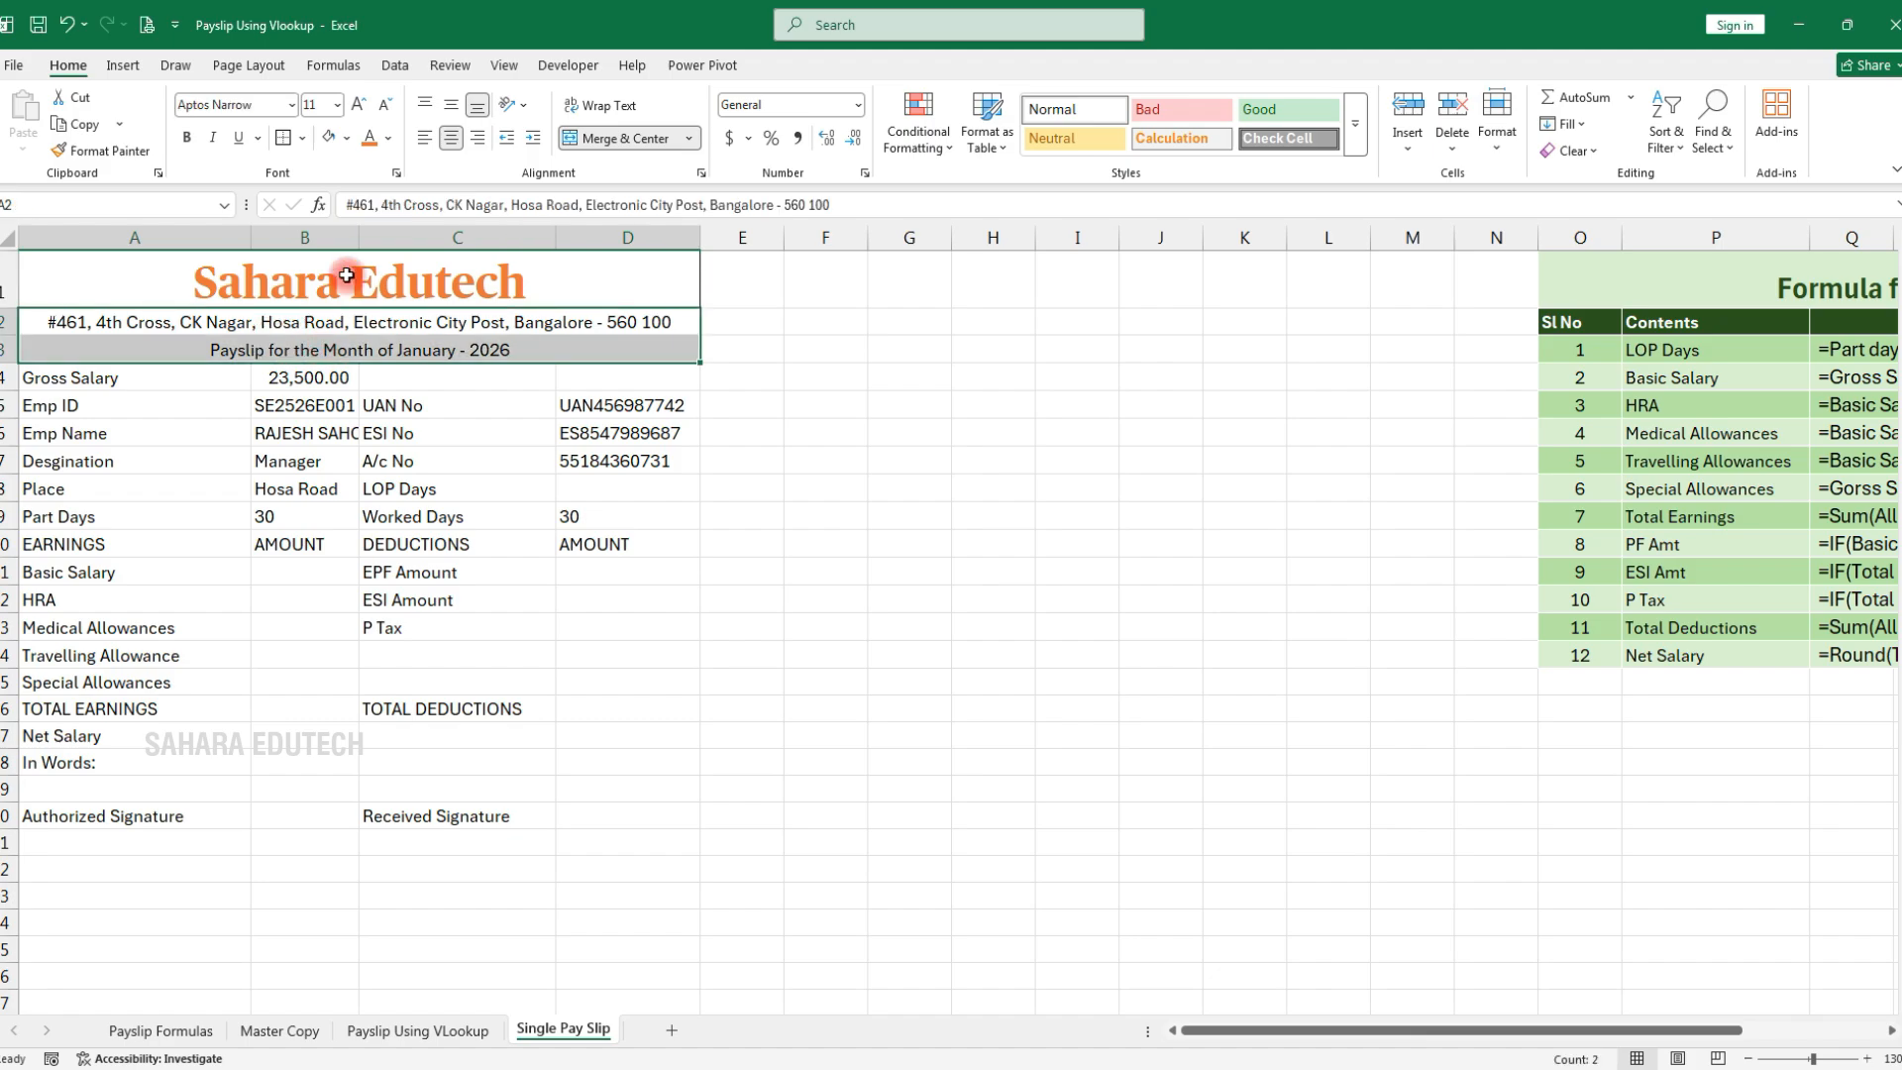
left_click(187, 139)
left_click(307, 406)
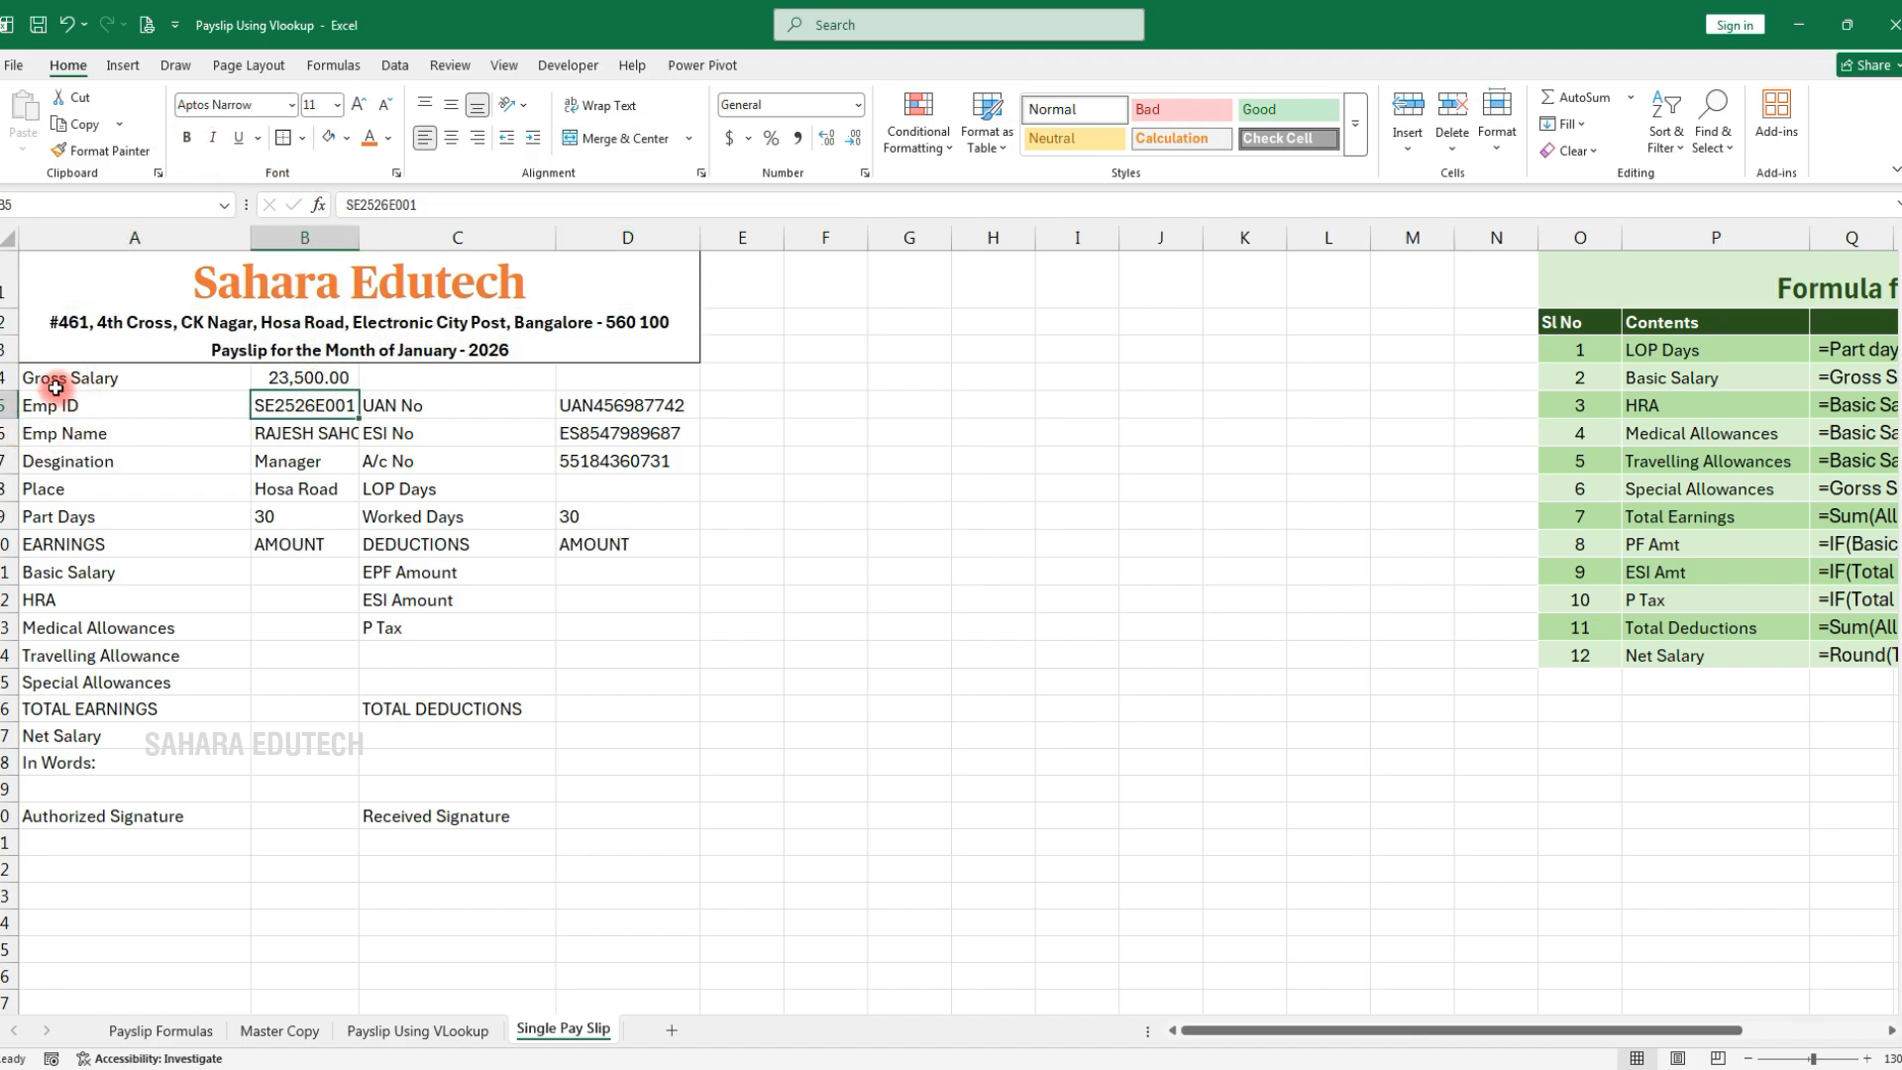
Apply All Borders to the payslip details A4:D16
left_click_drag(149, 378, 598, 544)
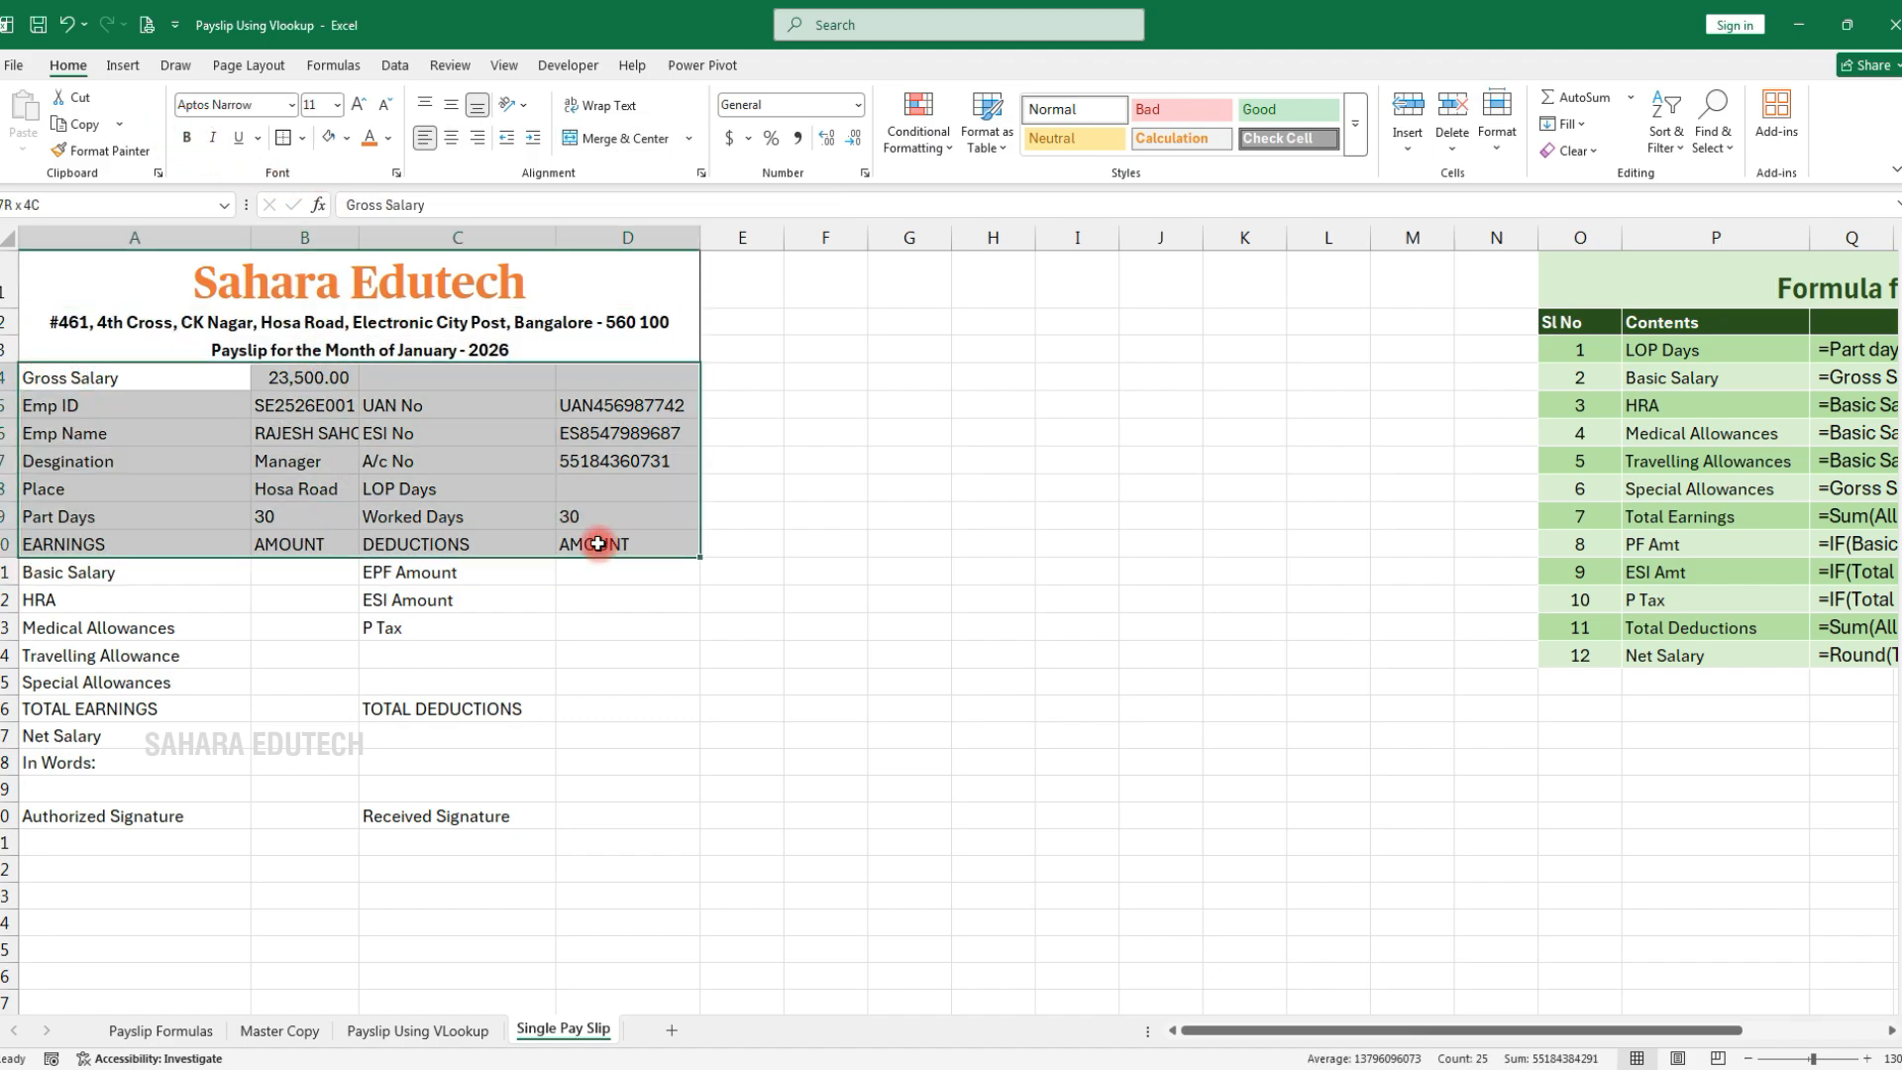
left_click_drag(73, 374, 633, 705)
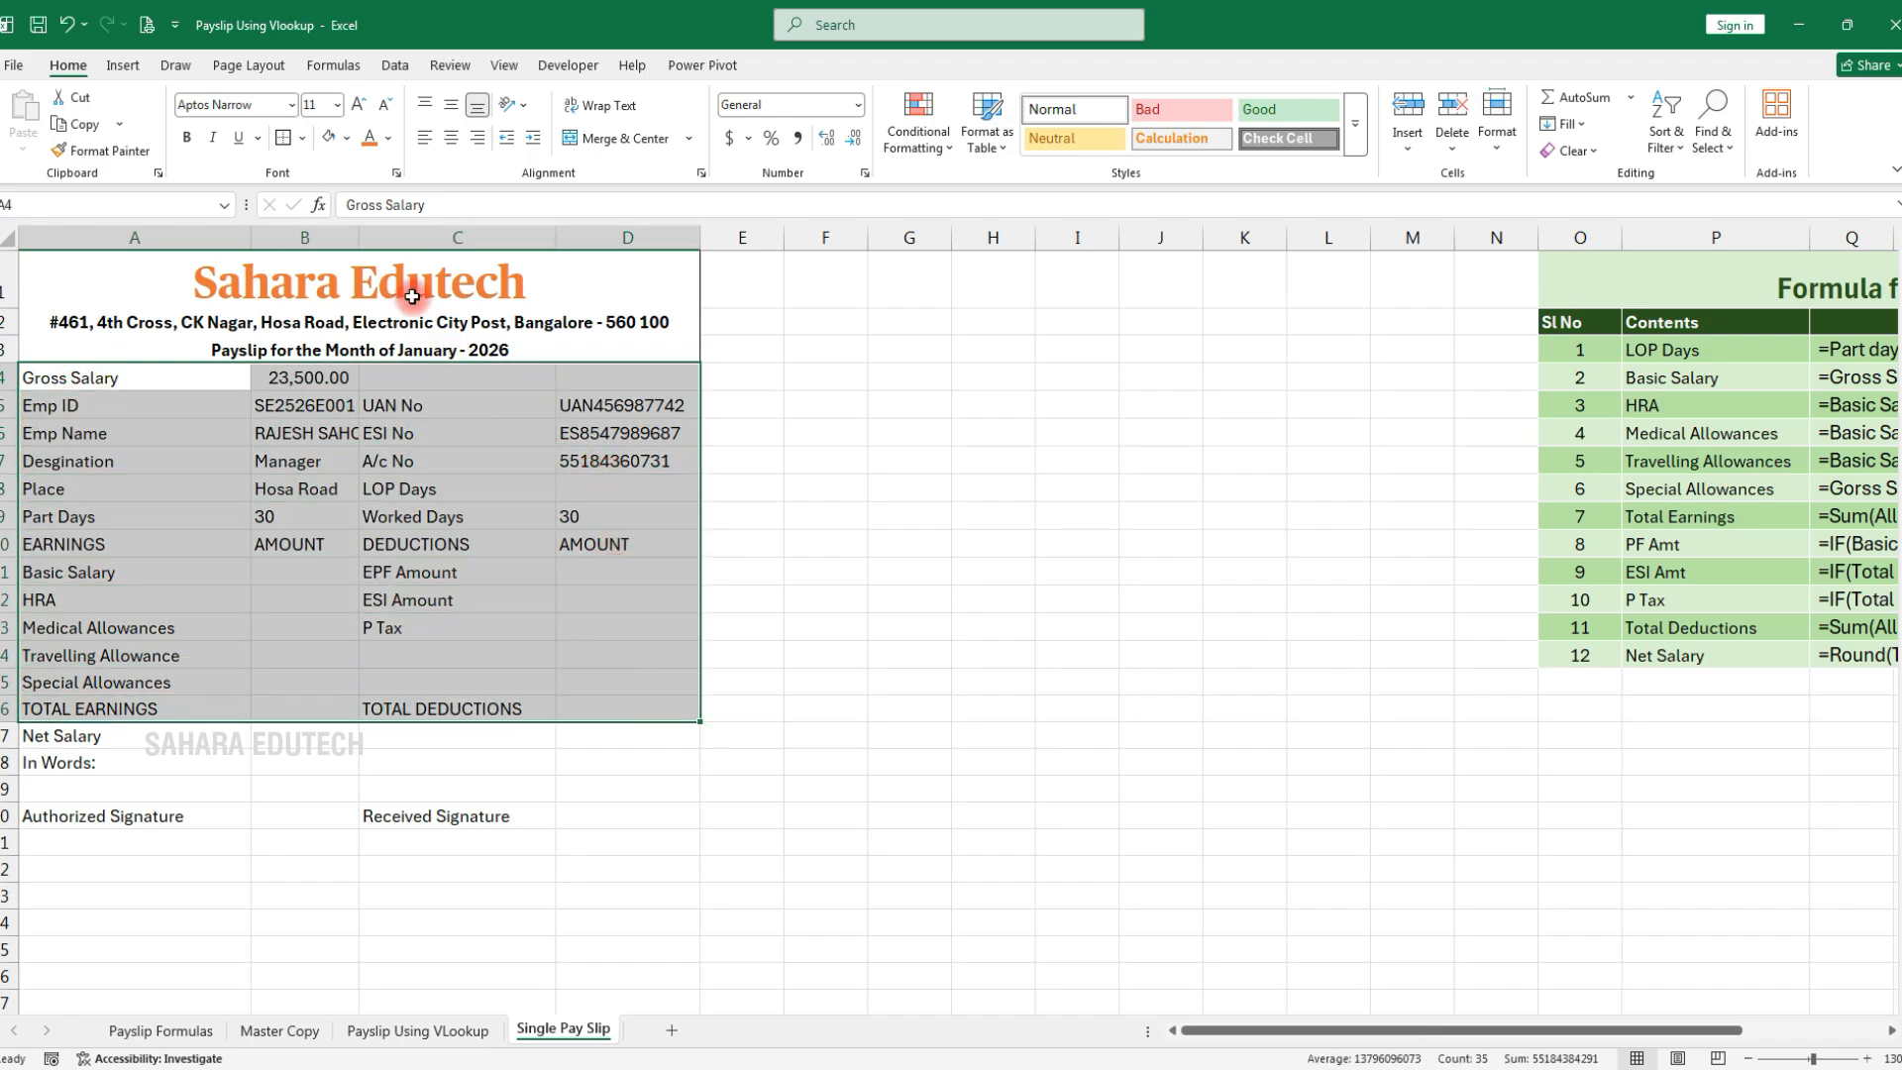
left_click(302, 139)
left_click(339, 343)
left_click(195, 526)
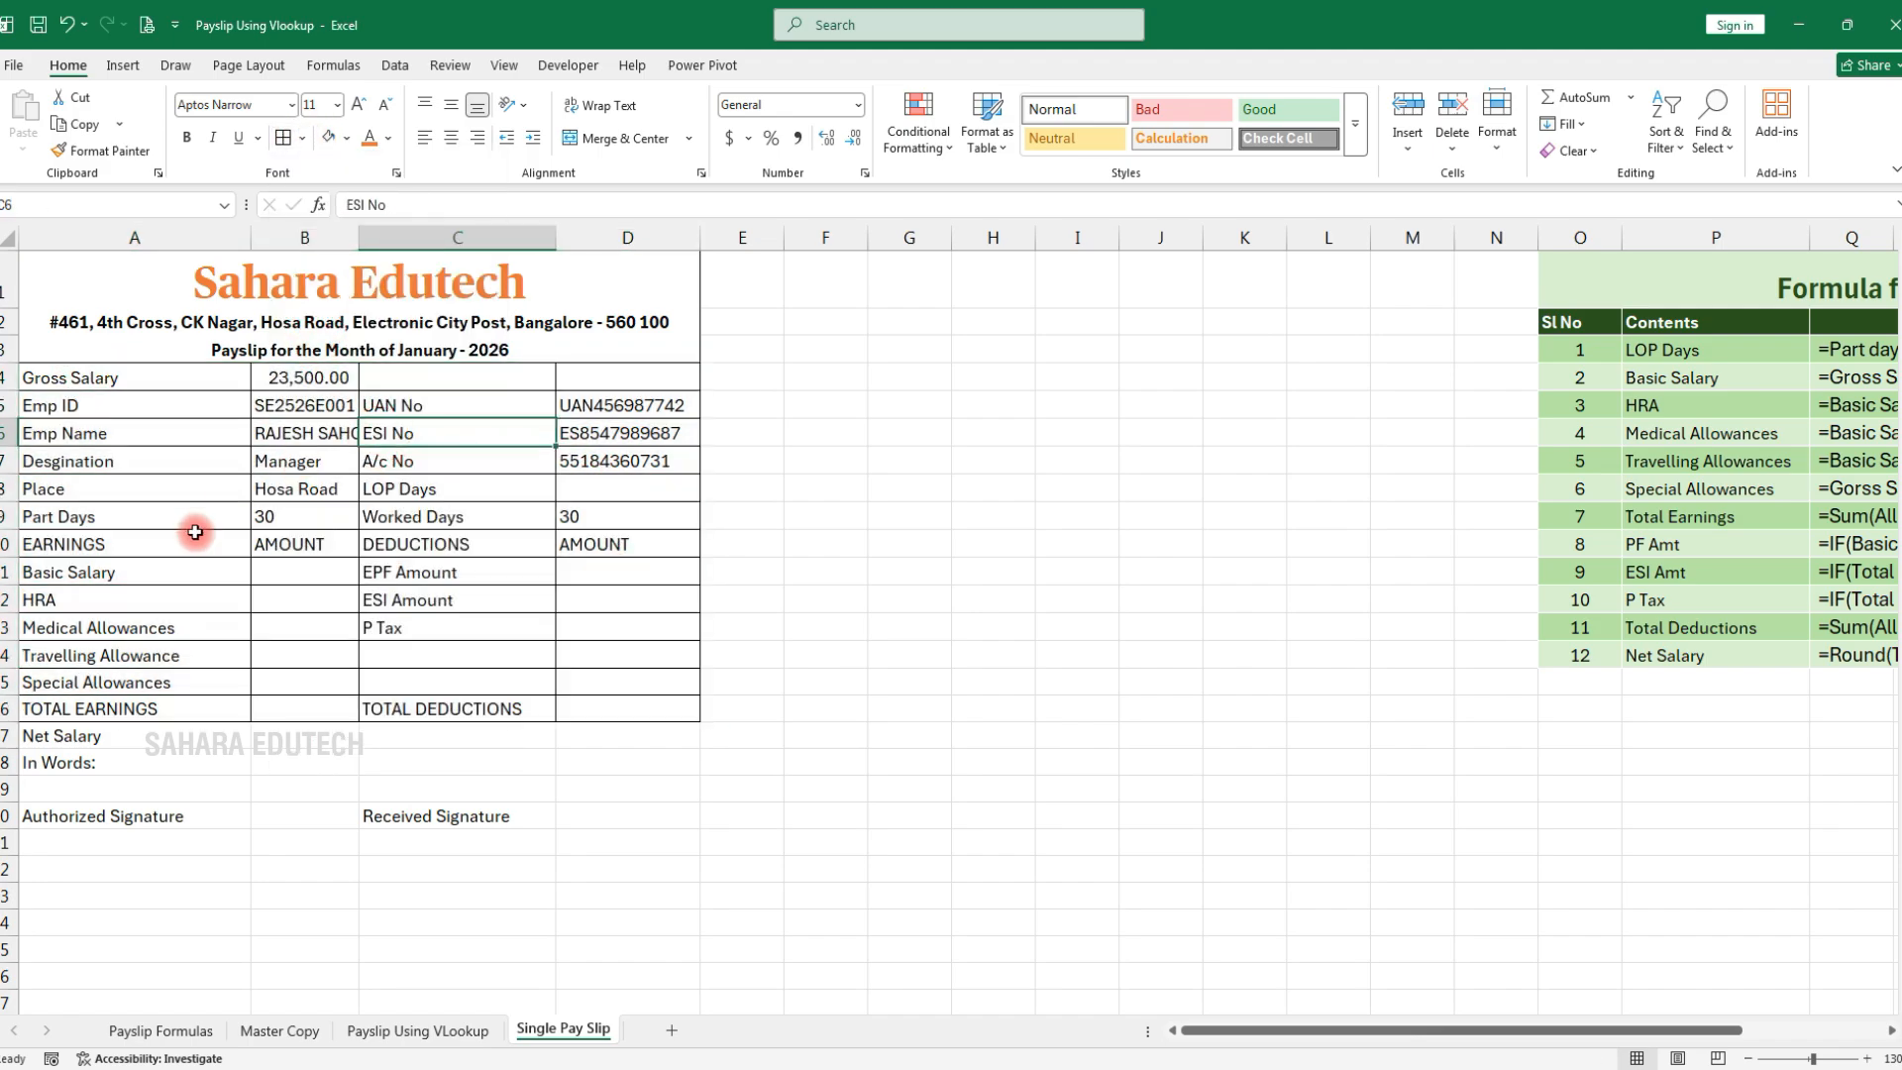
Make the EARNINGS header row 10 and TOTAL row 16 bold red text on light orange
left_click_drag(72, 544, 602, 552)
left_click_drag(49, 709, 613, 711)
left_click(188, 139)
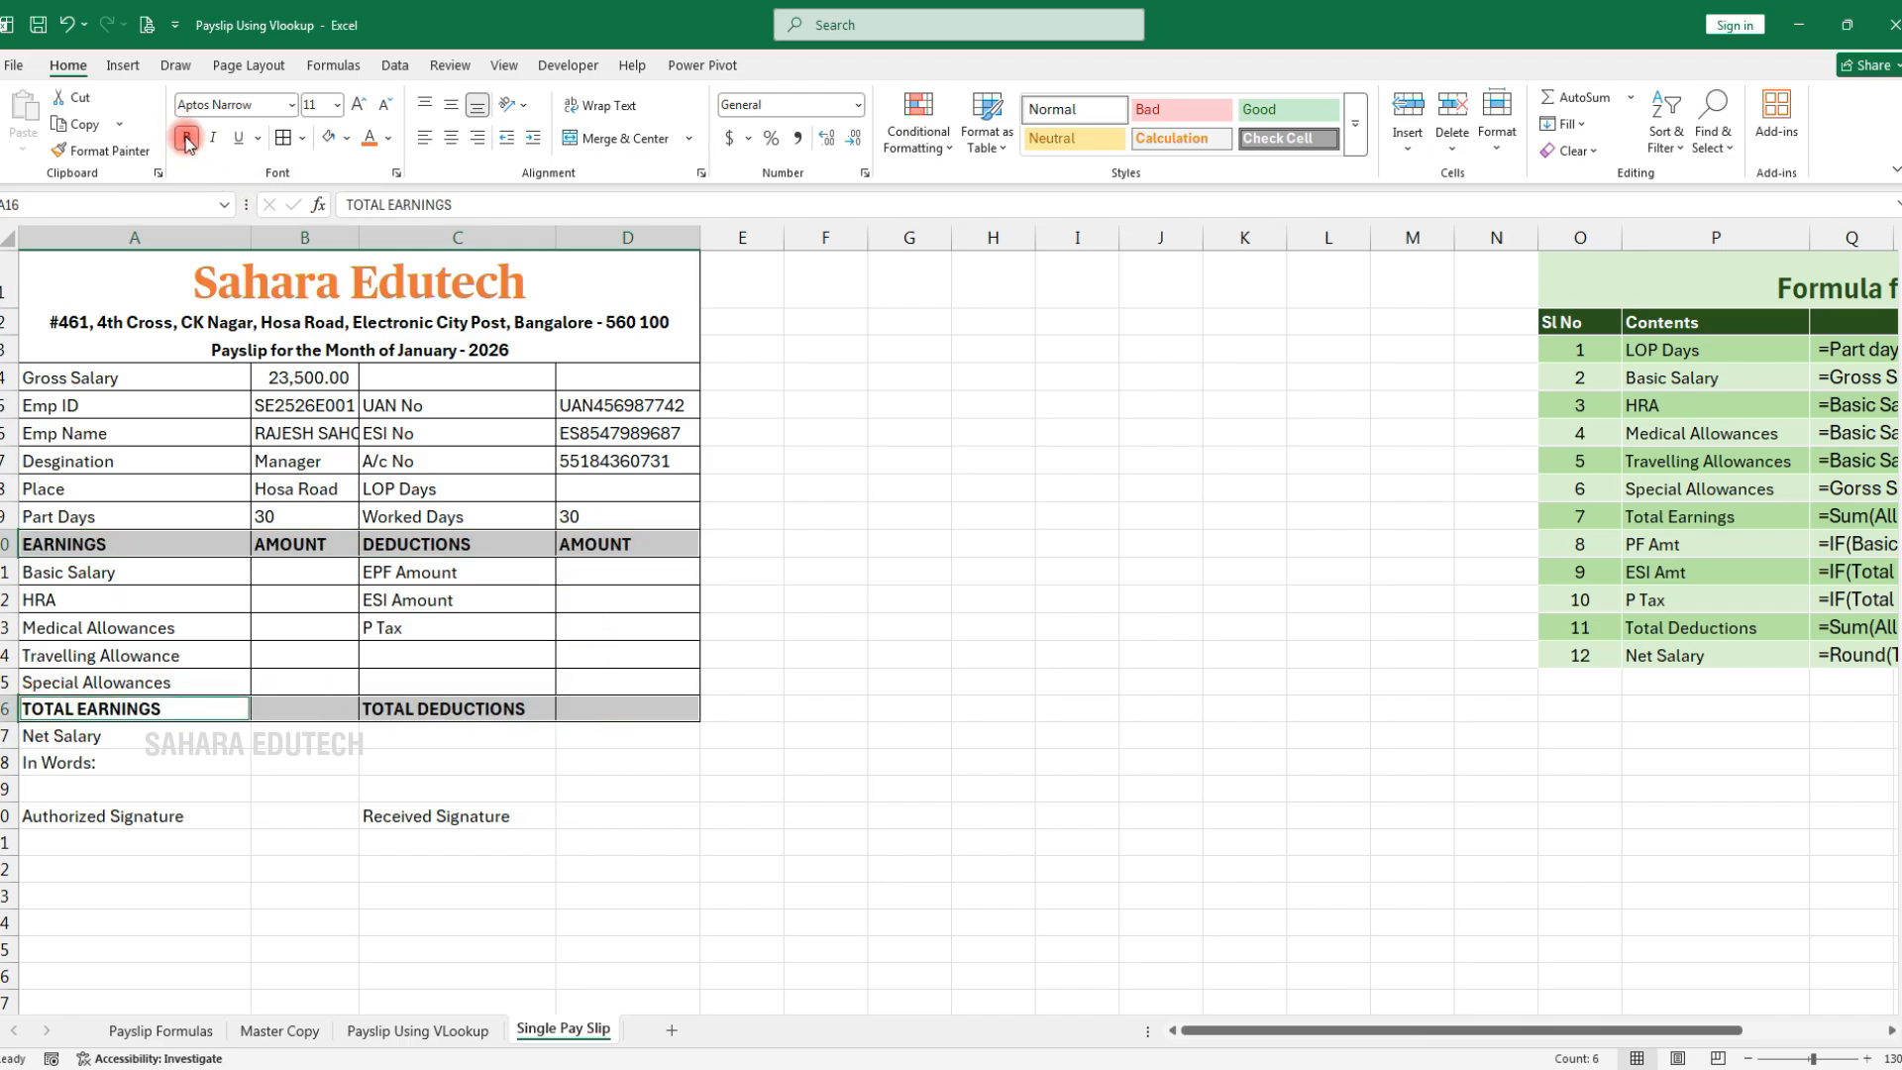
left_click(347, 138)
left_click(473, 281)
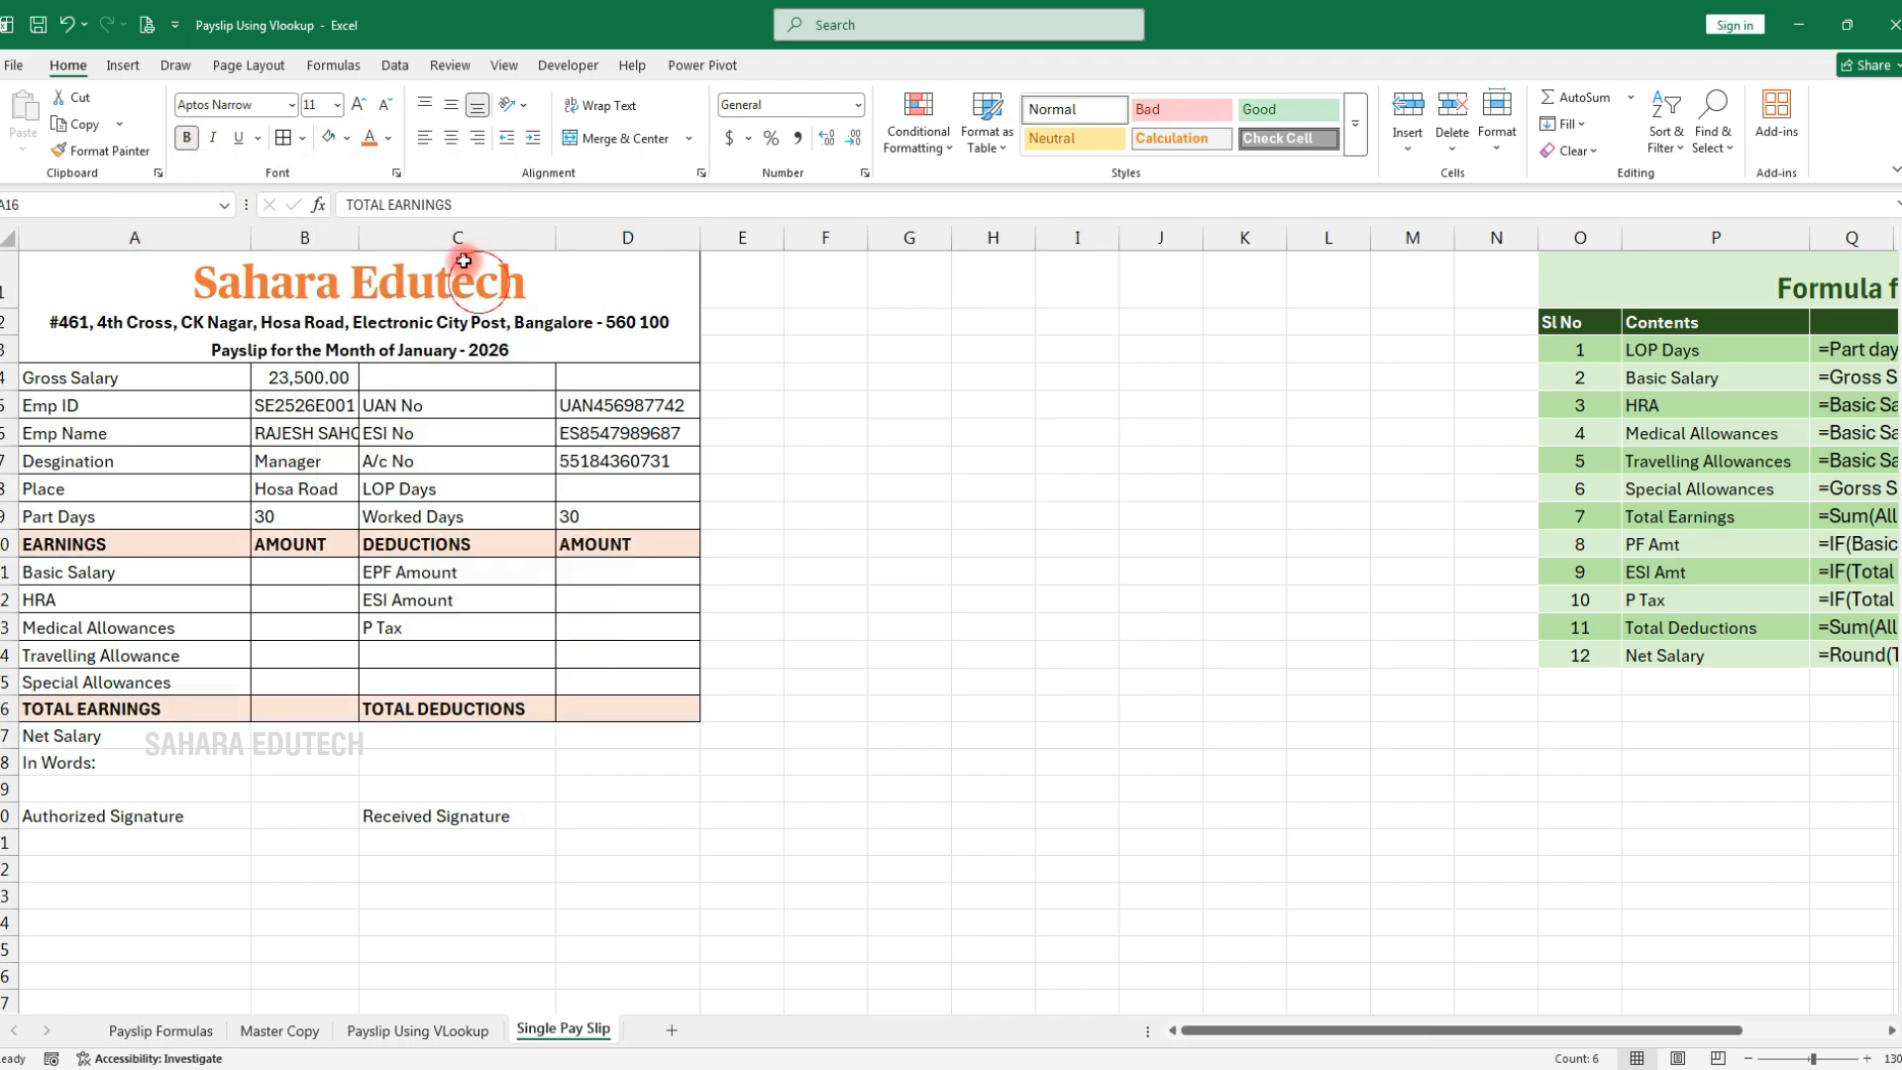
left_click(388, 139)
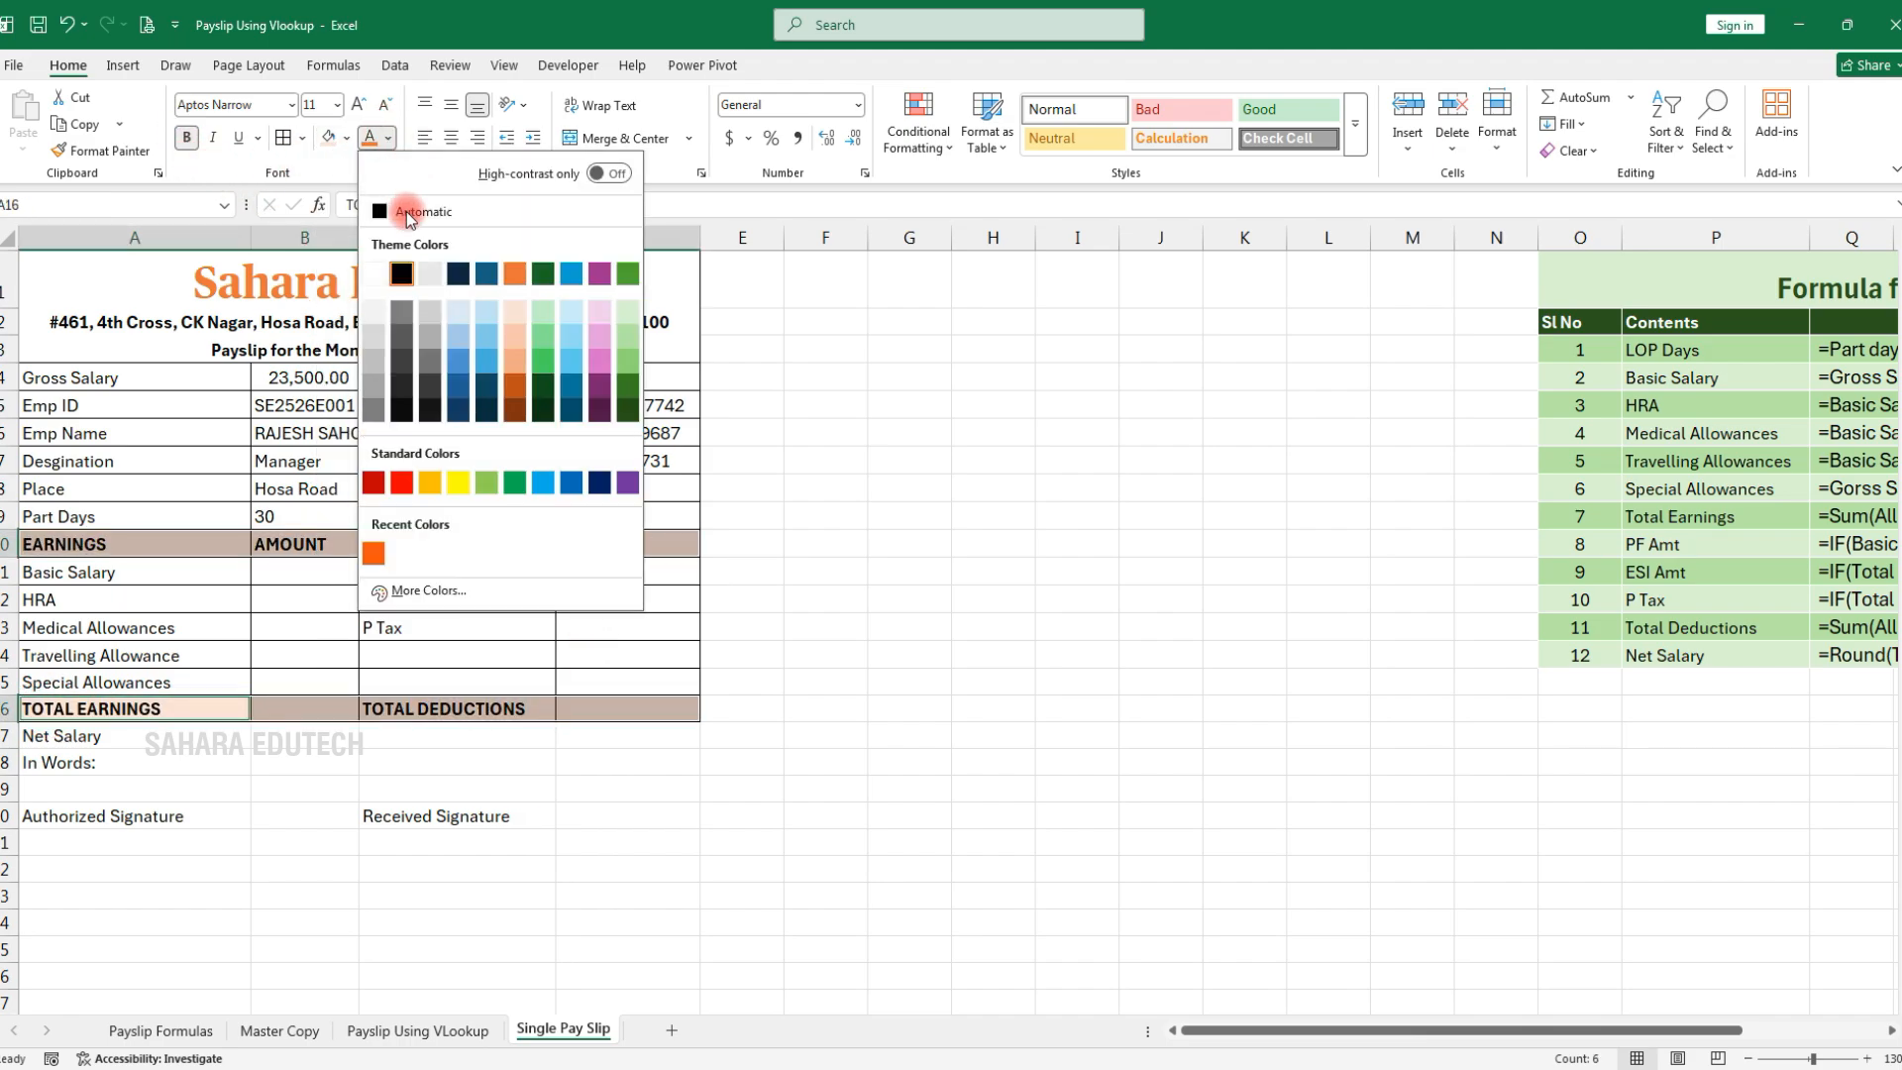
left_click(401, 482)
Add borders around the Net Salary-to-signature area A17:D20 and the Net Salary cells A17:B17
left_click_drag(53, 736, 657, 808)
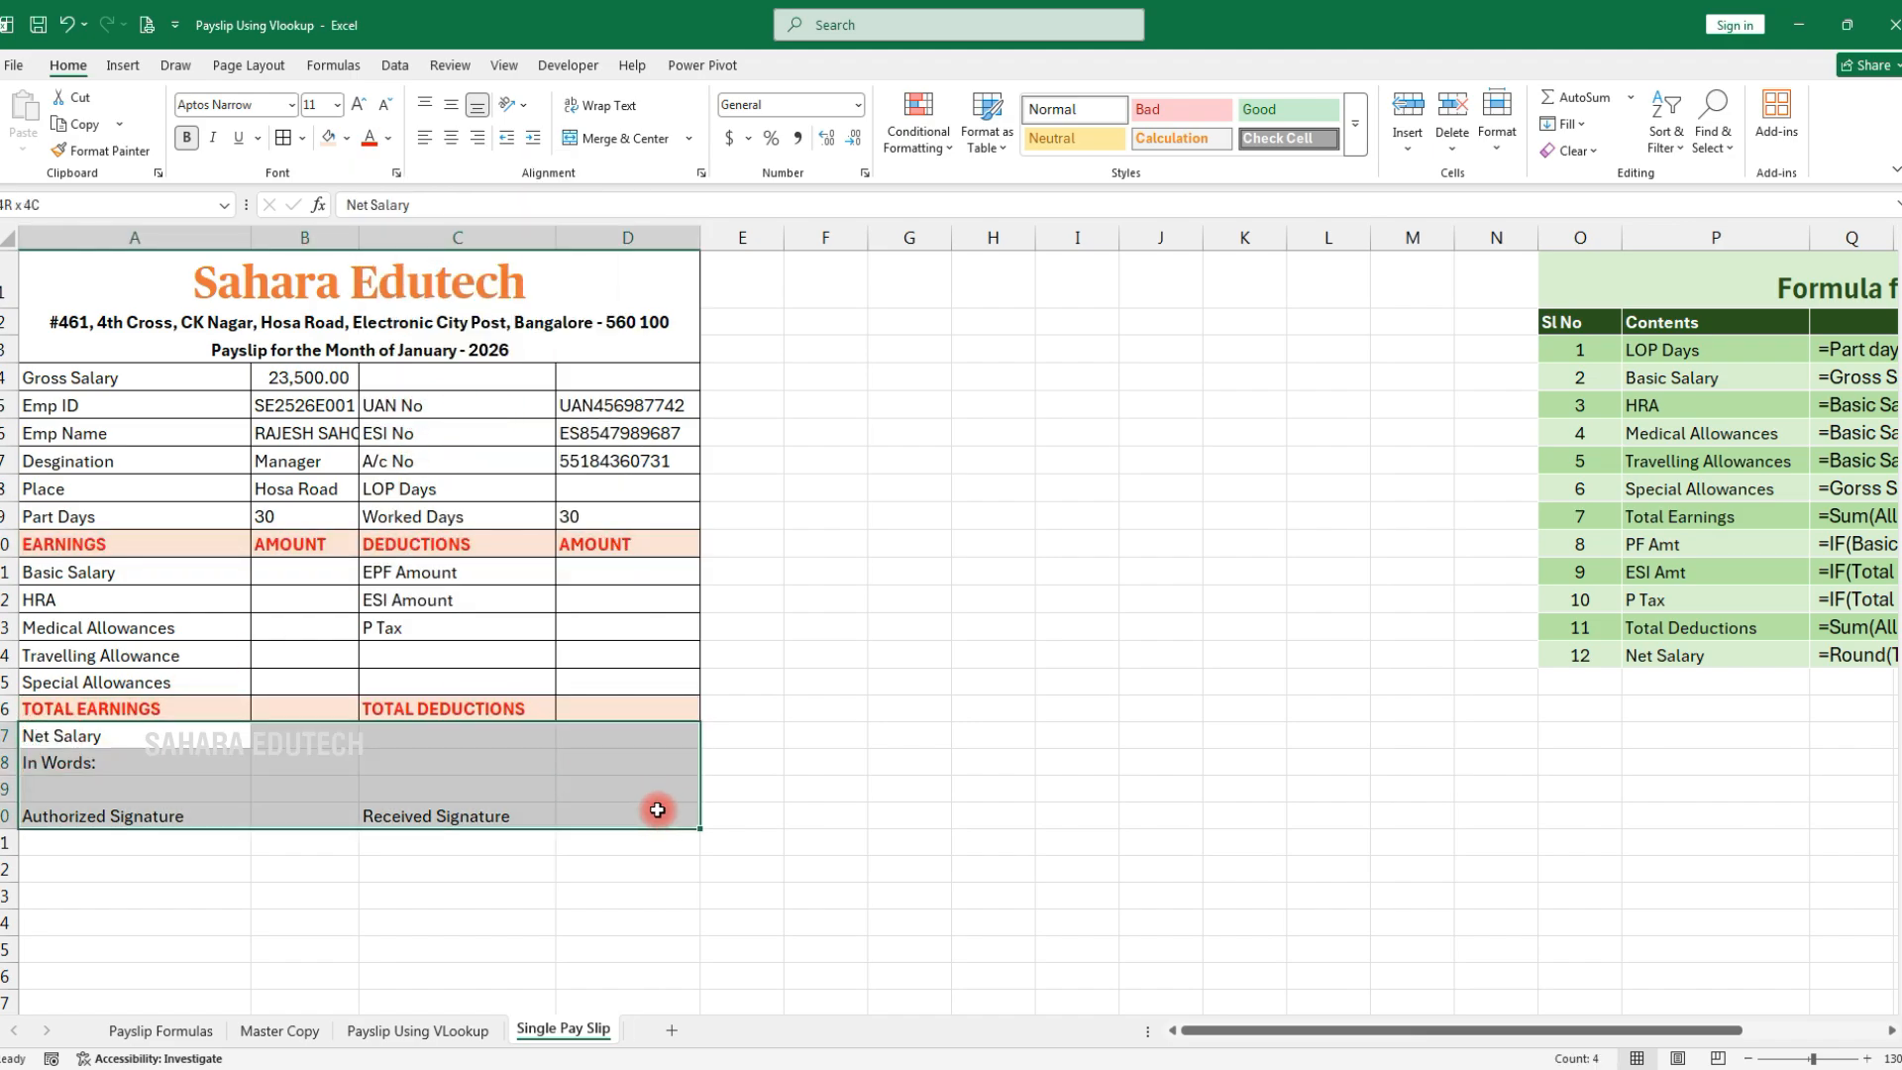
left_click(303, 138)
left_click(312, 344)
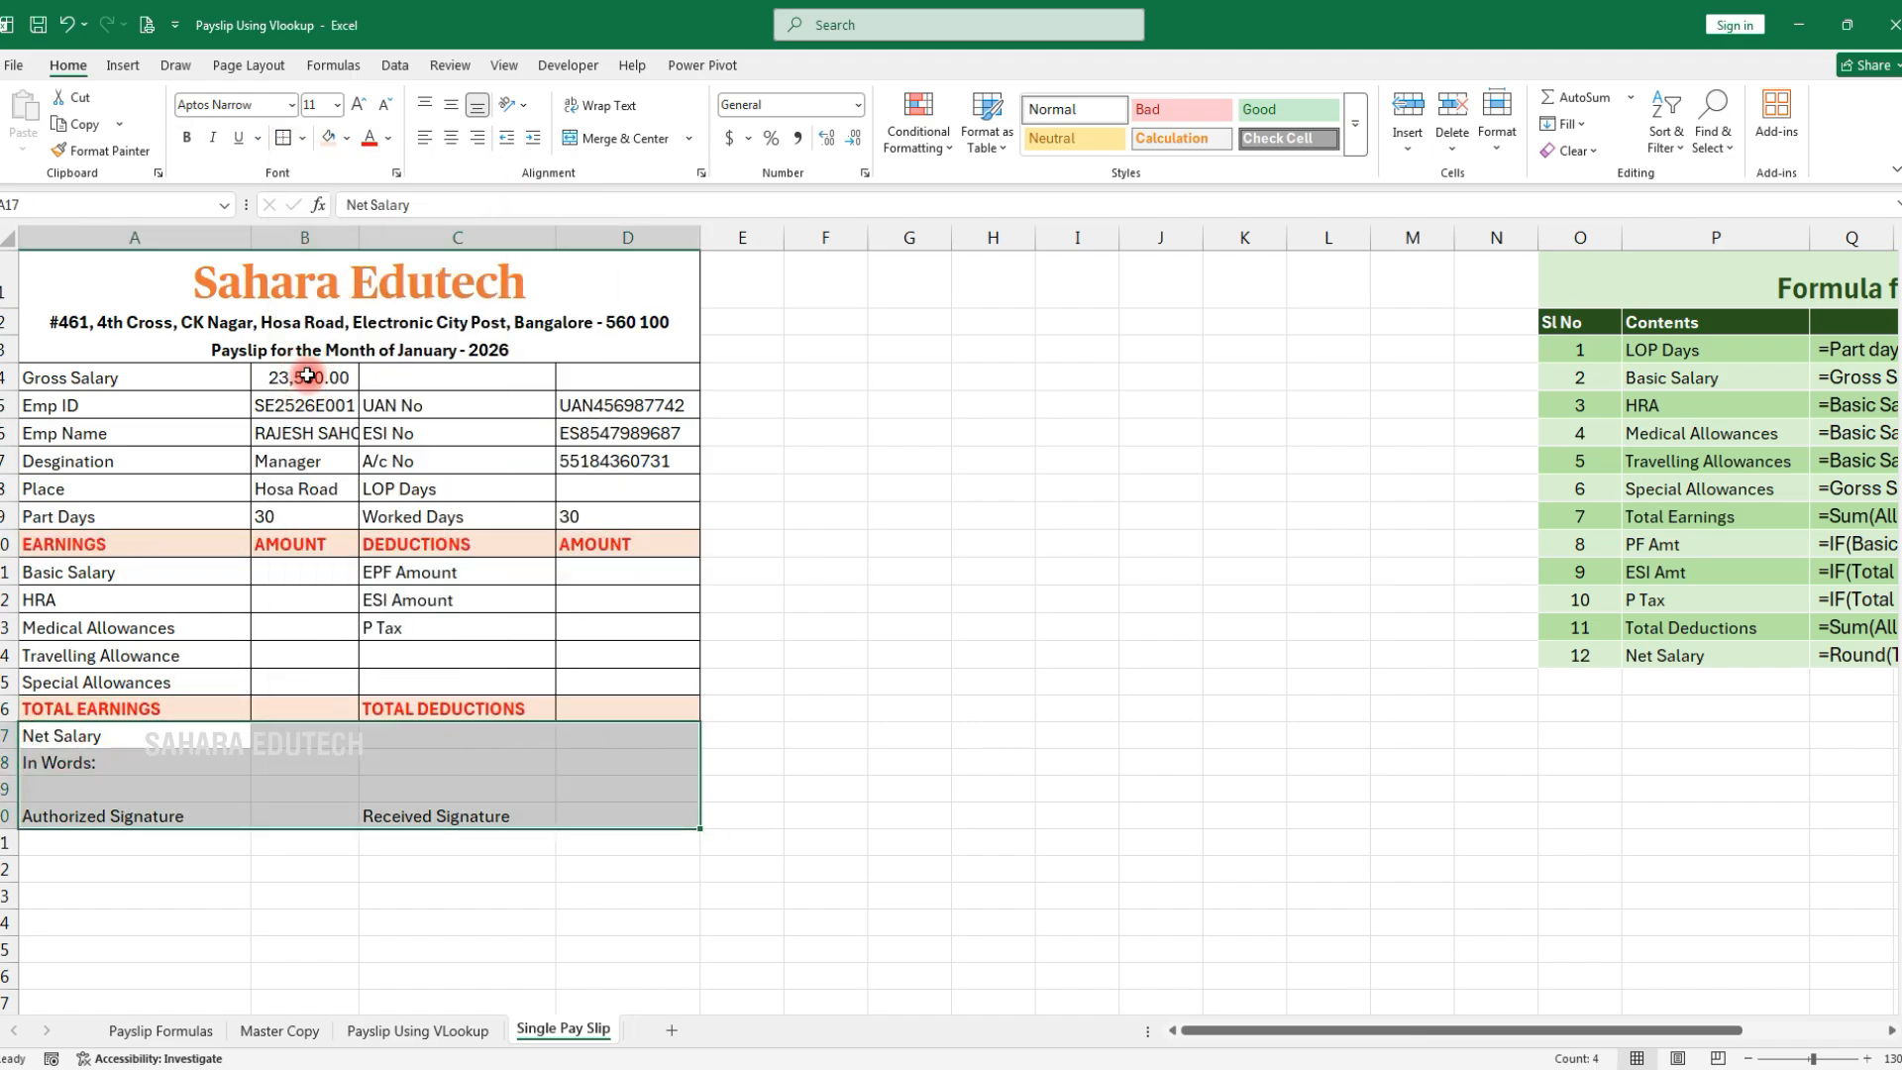
left_click(347, 138)
left_click(330, 289)
left_click(69, 738)
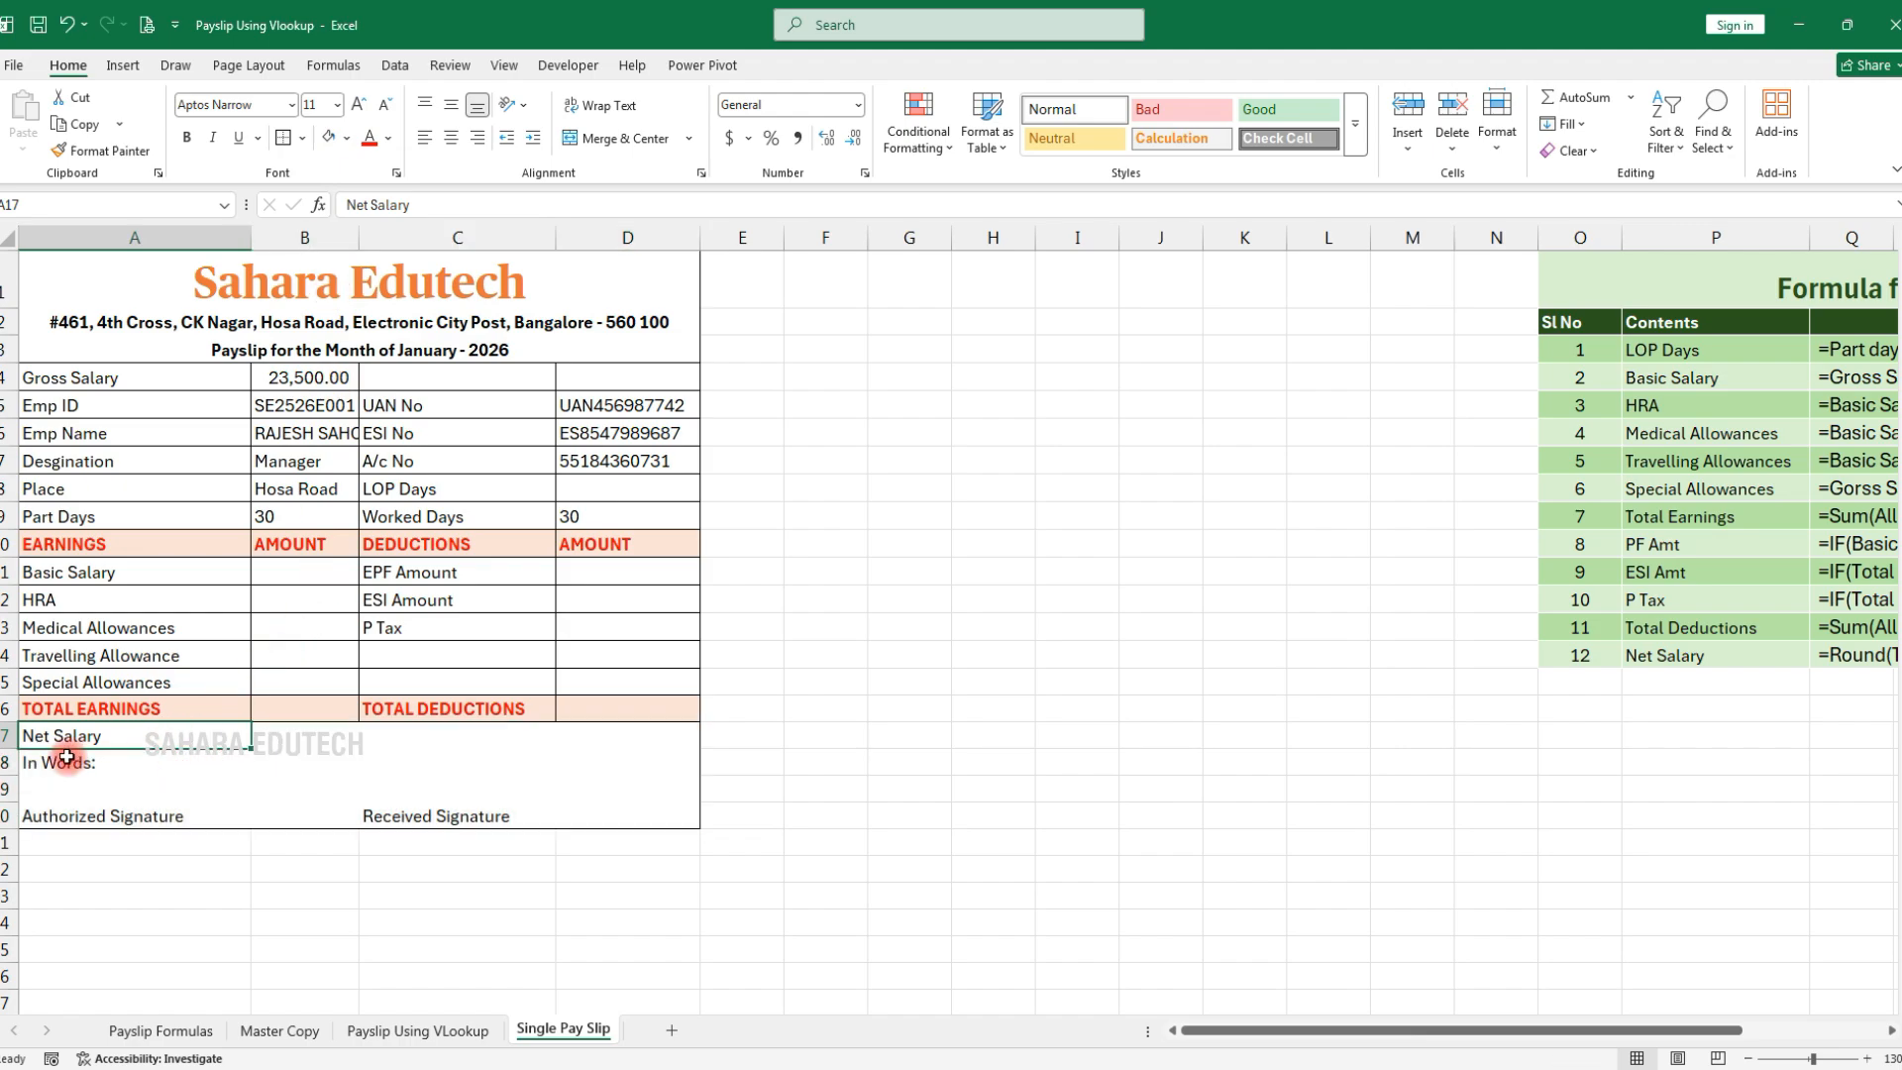
left_click(302, 138)
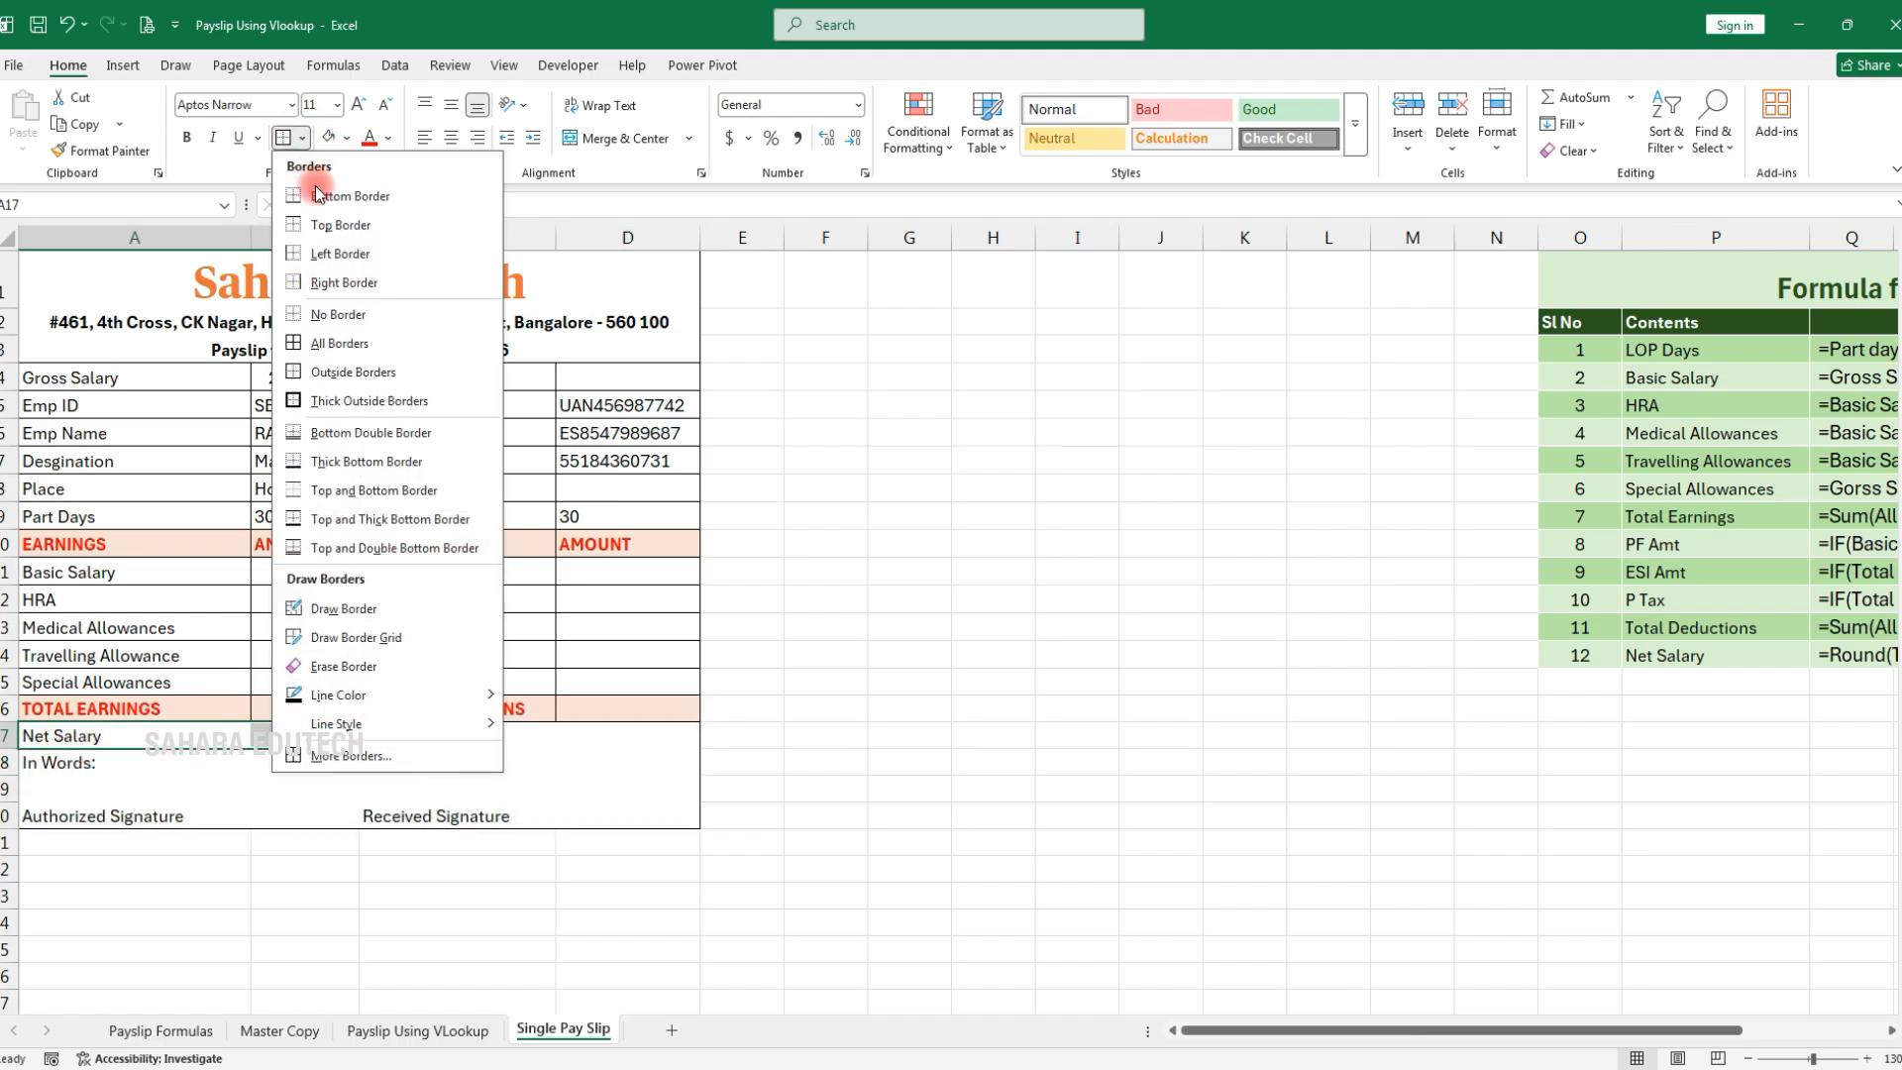
left_click(324, 342)
left_click(372, 618)
Autofit column B so the full employee name shows
left_click(50, 763)
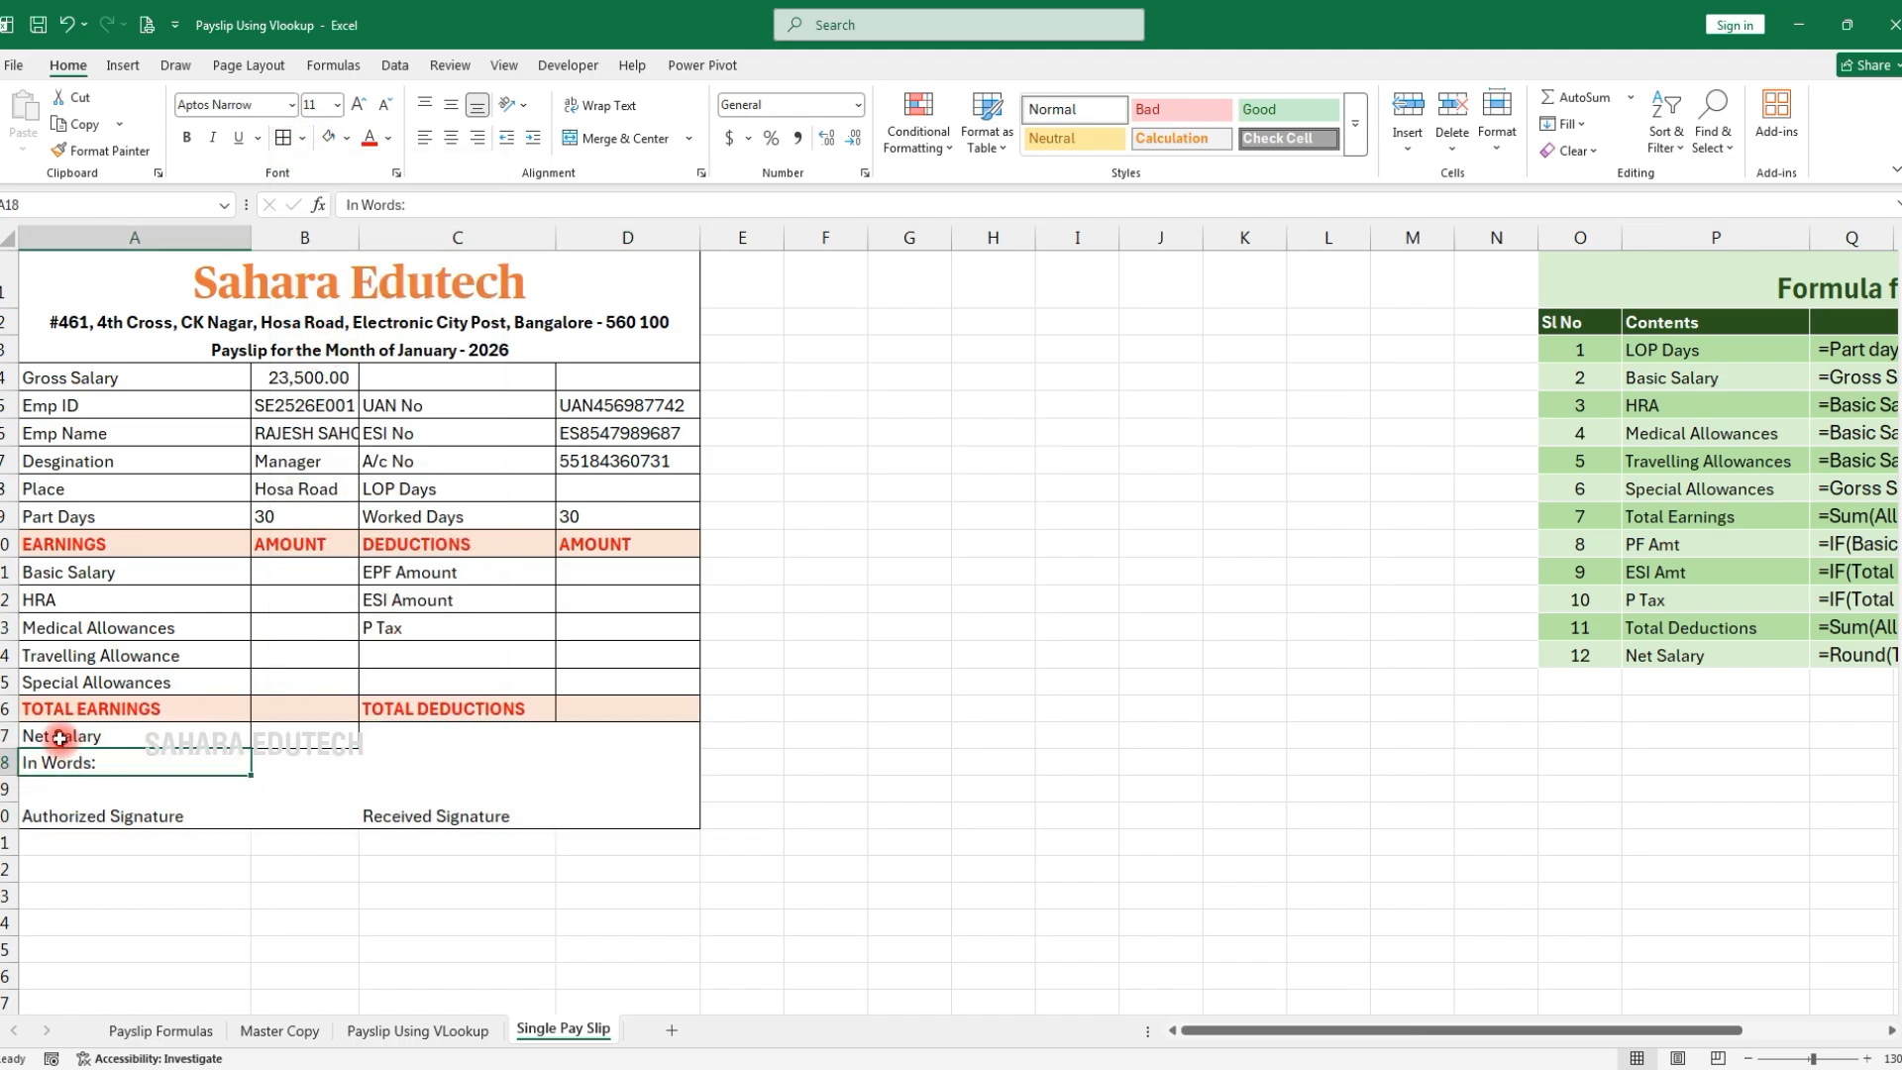
left_click(475, 787)
left_click(398, 484)
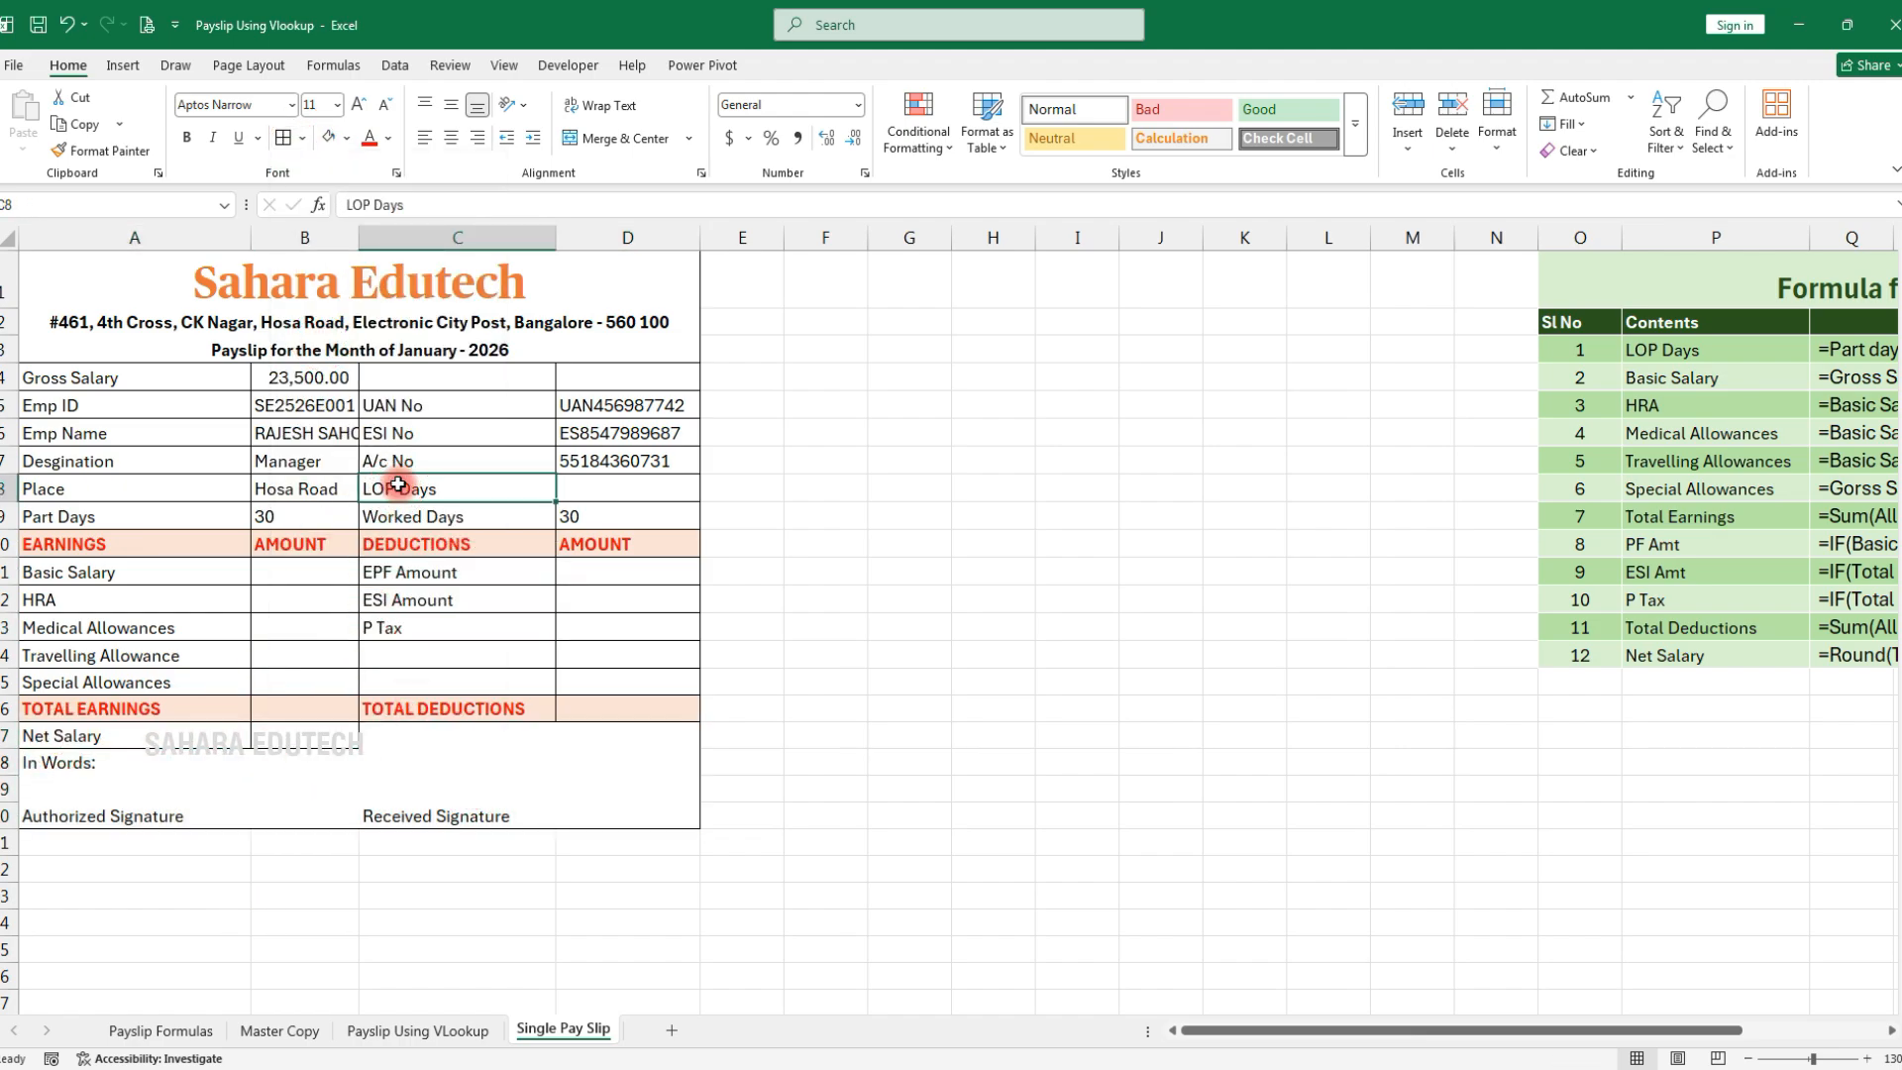
double_click(359, 237)
left_click_drag(283, 379, 288, 524)
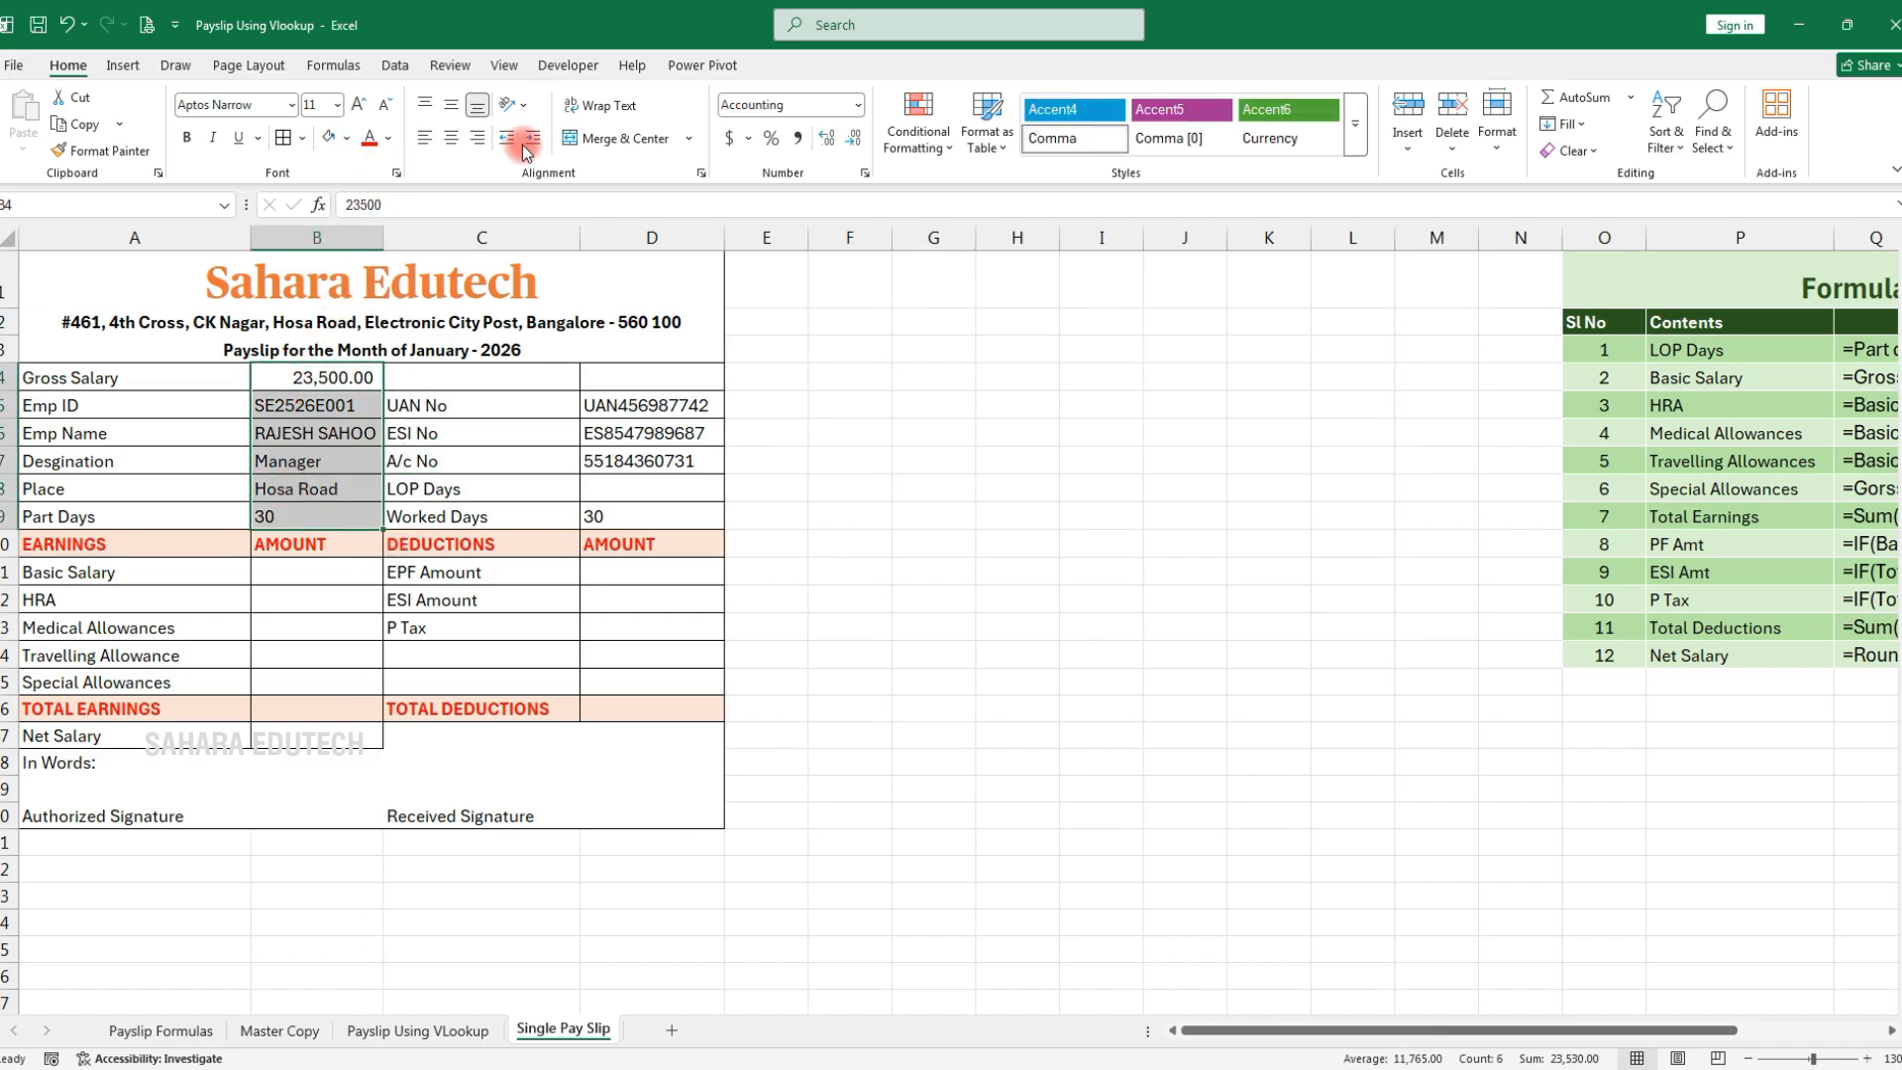
left_click(933, 487)
Try merging the Gross Salary amount across B4:D4, then unmerge so it stays in B4
left_click(310, 373)
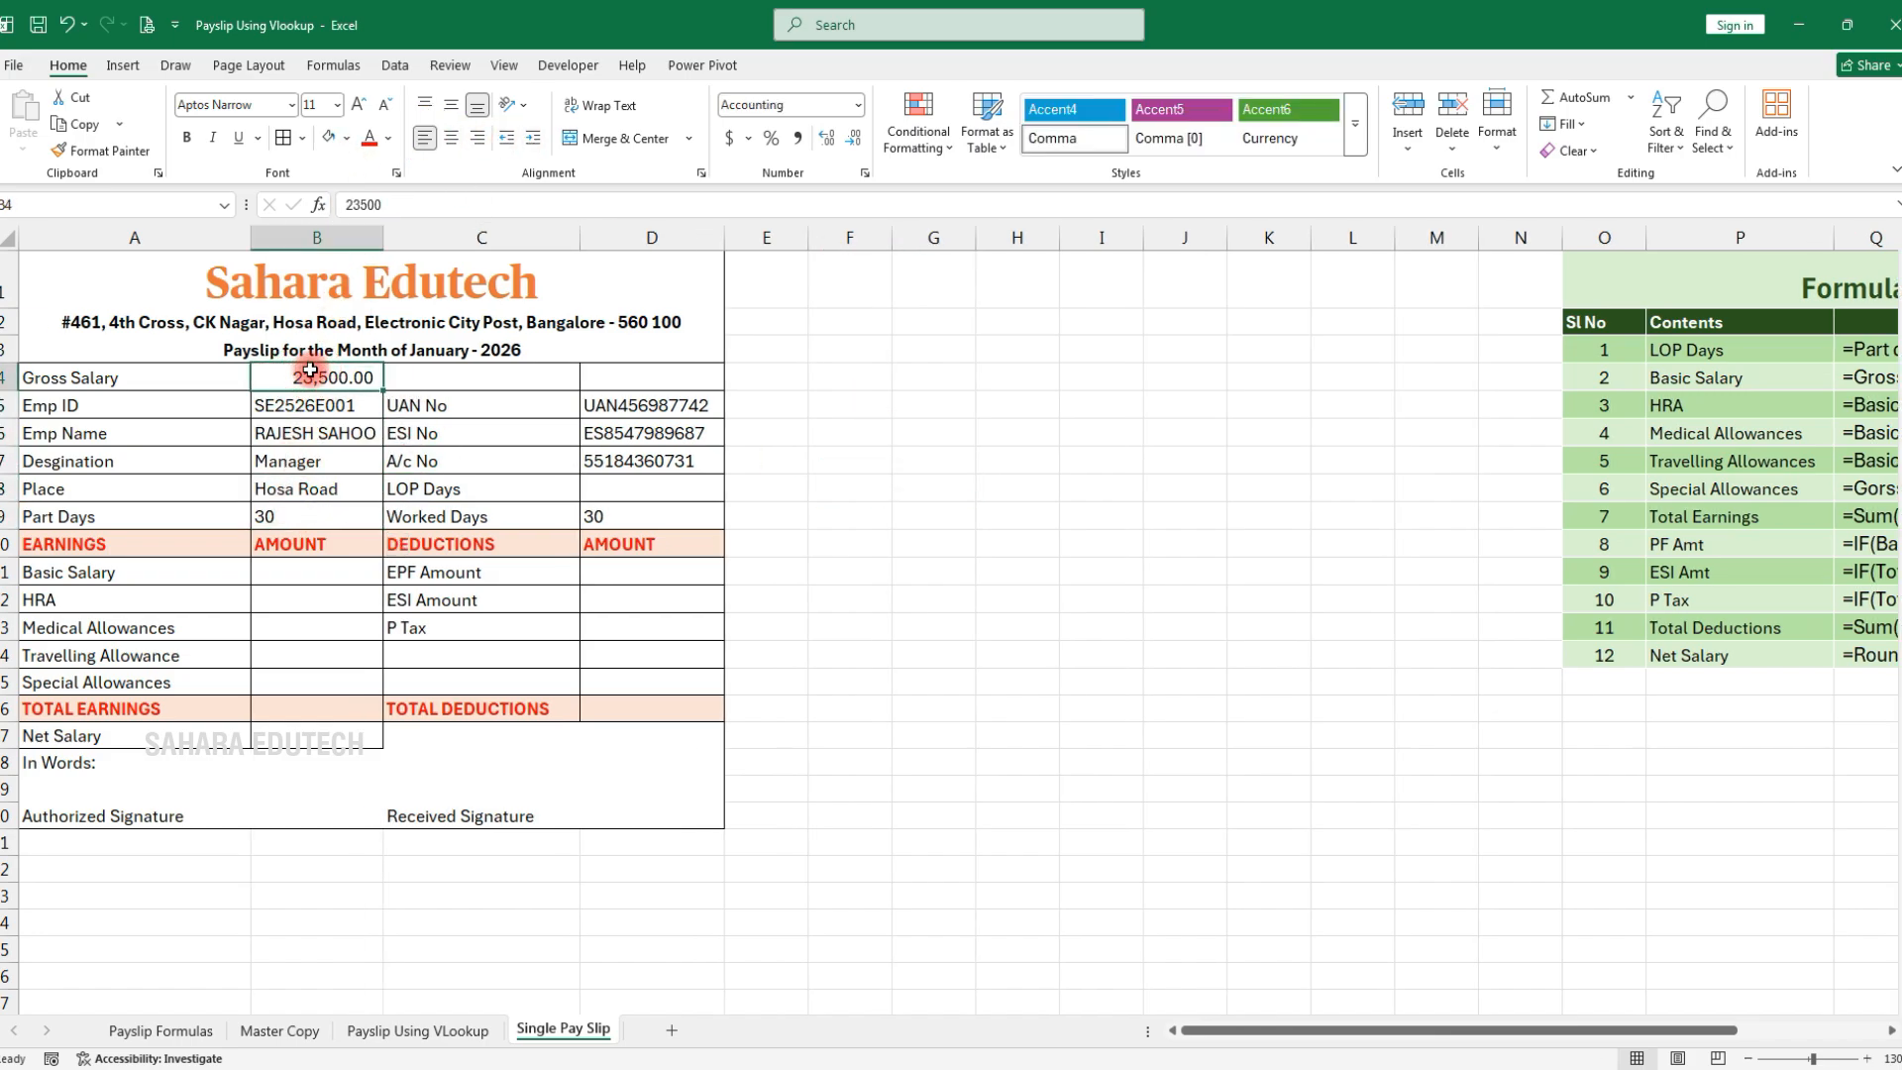
left_click_drag(458, 382, 658, 375)
left_click_drag(314, 378, 654, 377)
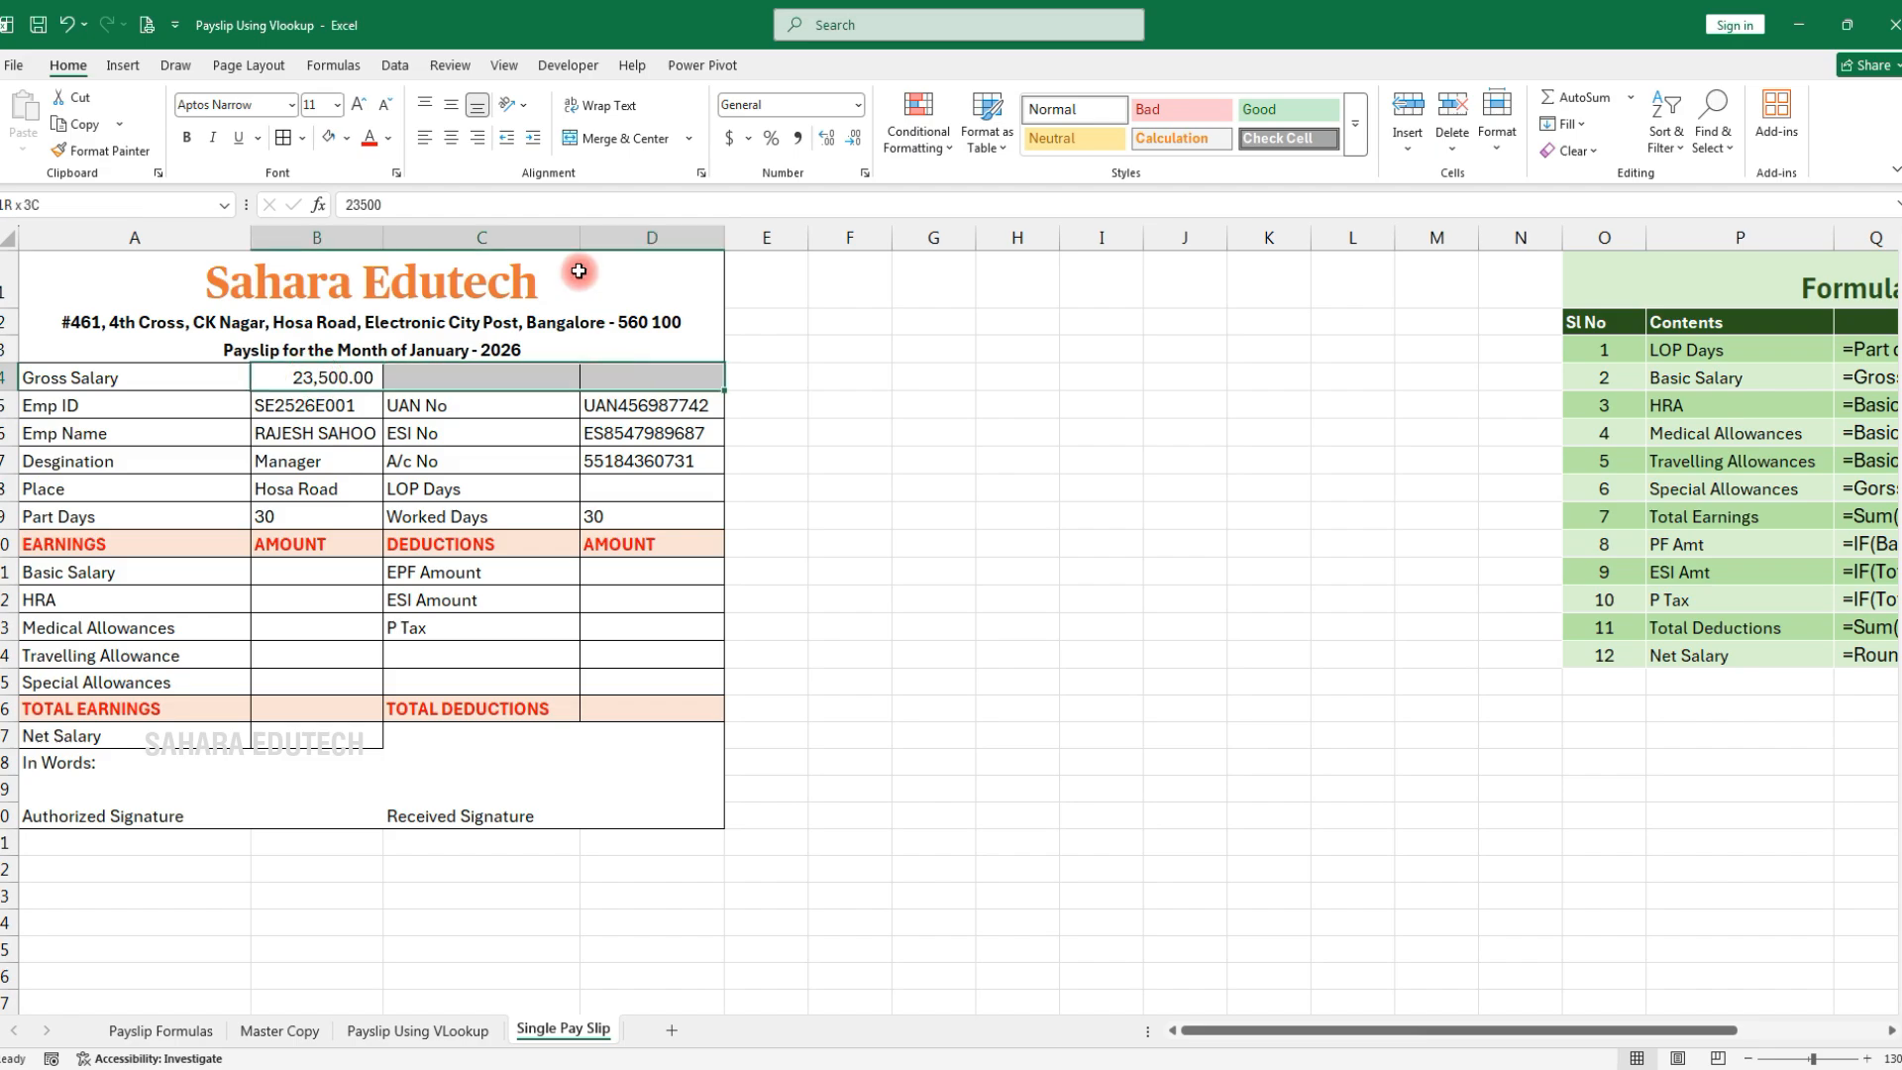
left_click(624, 138)
left_click(423, 139)
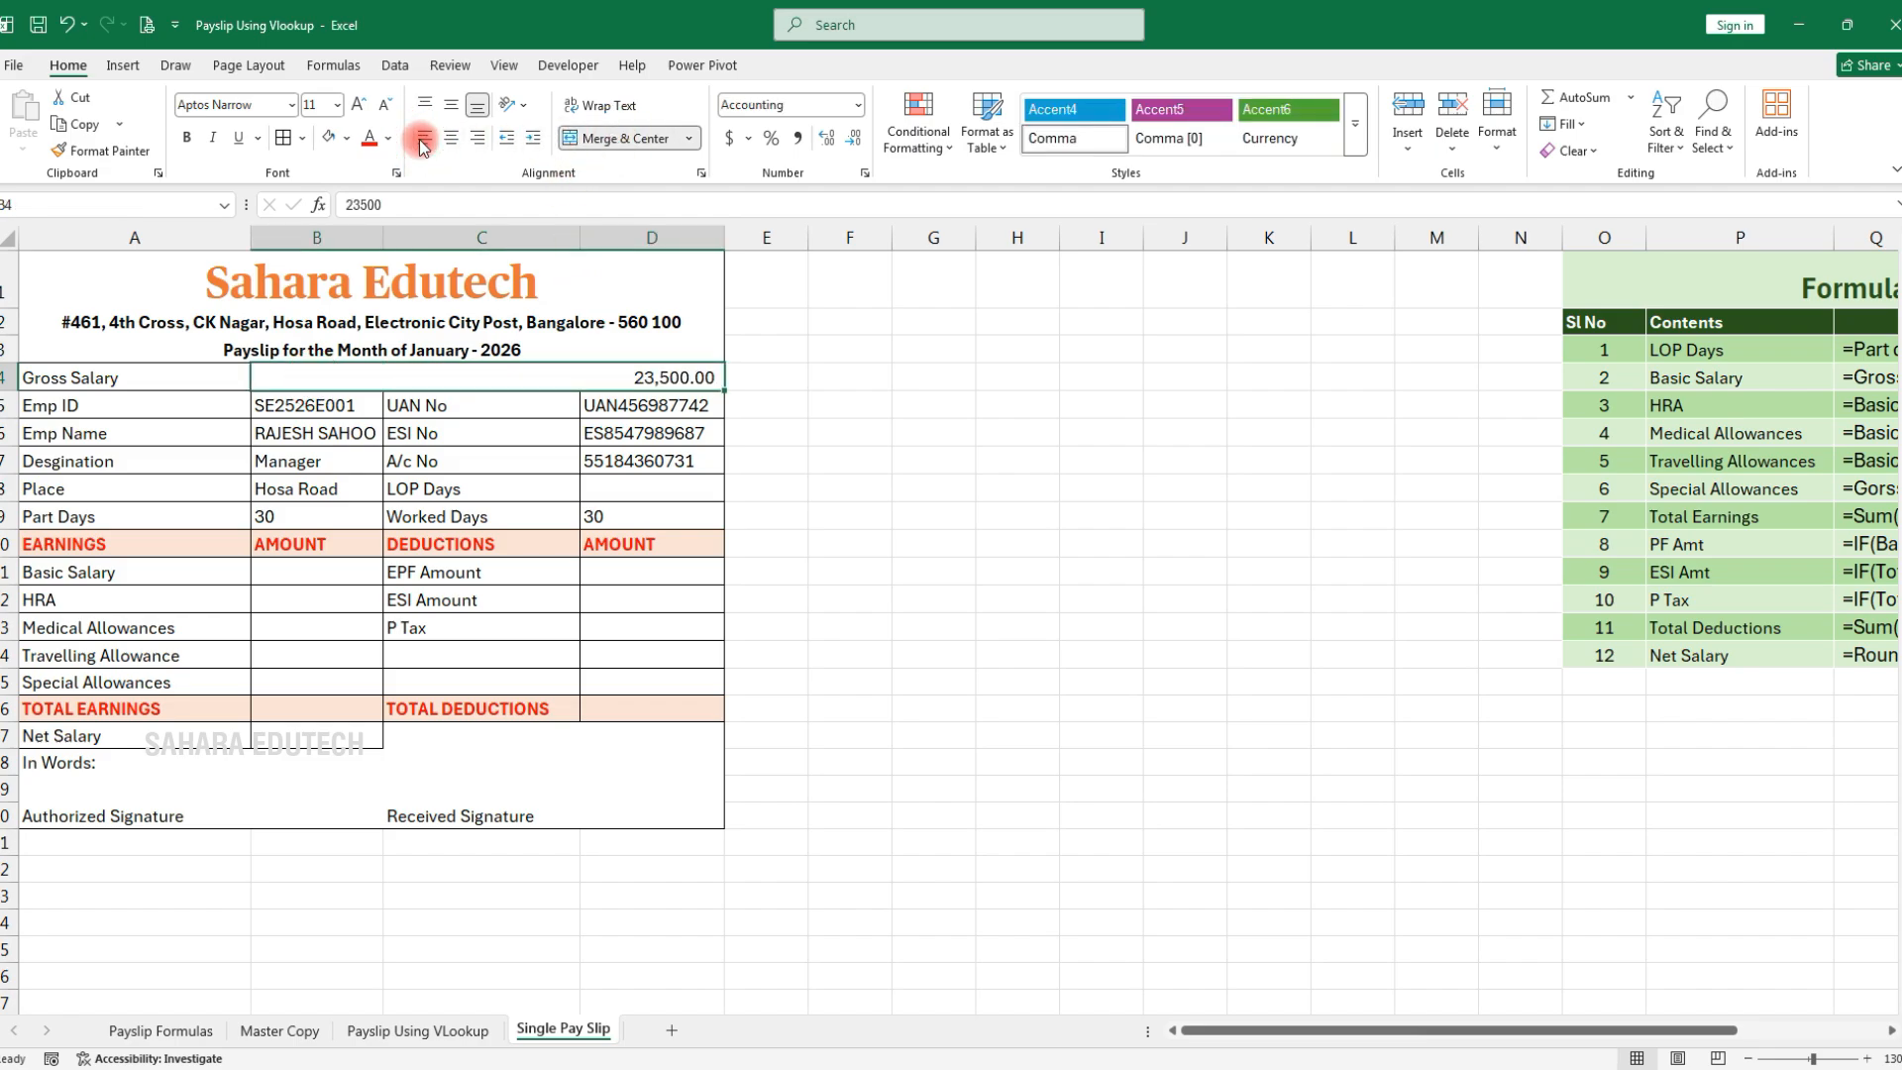
left_click(614, 146)
left_click(612, 143)
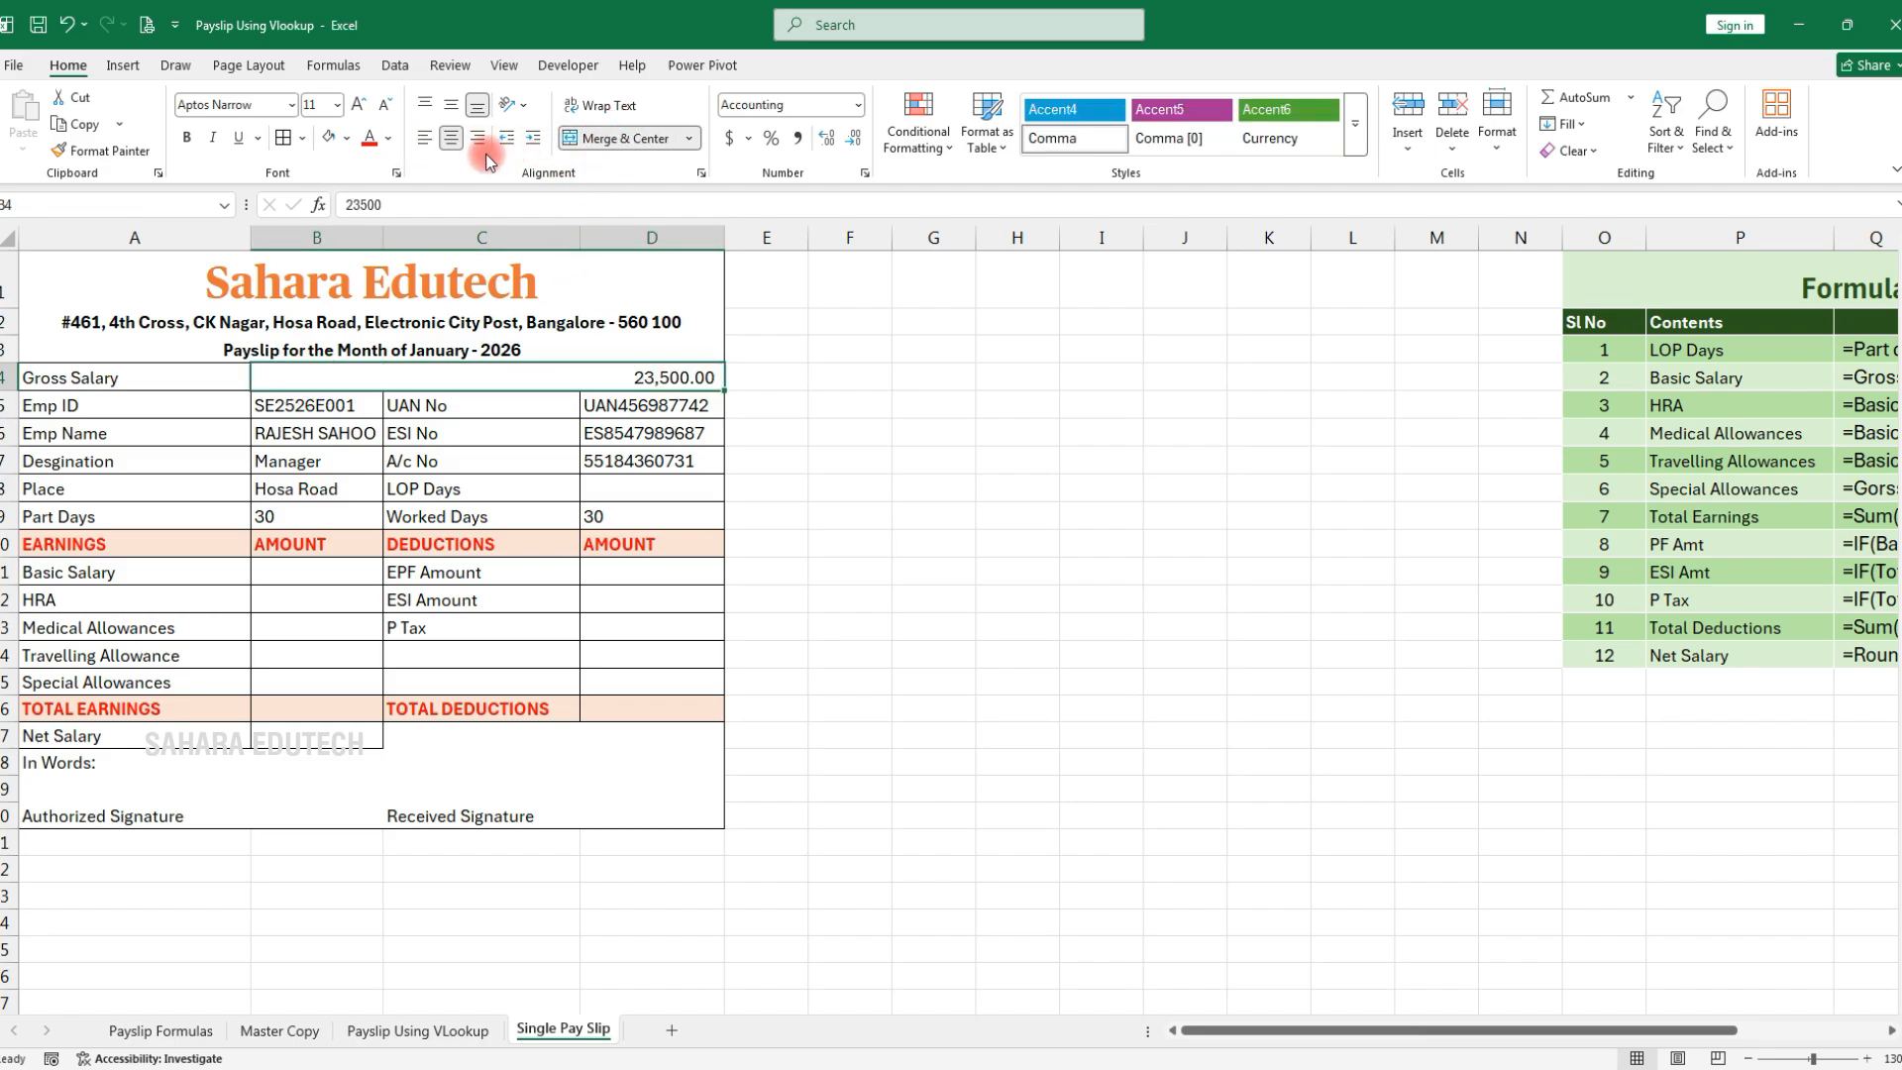
left_click(426, 137)
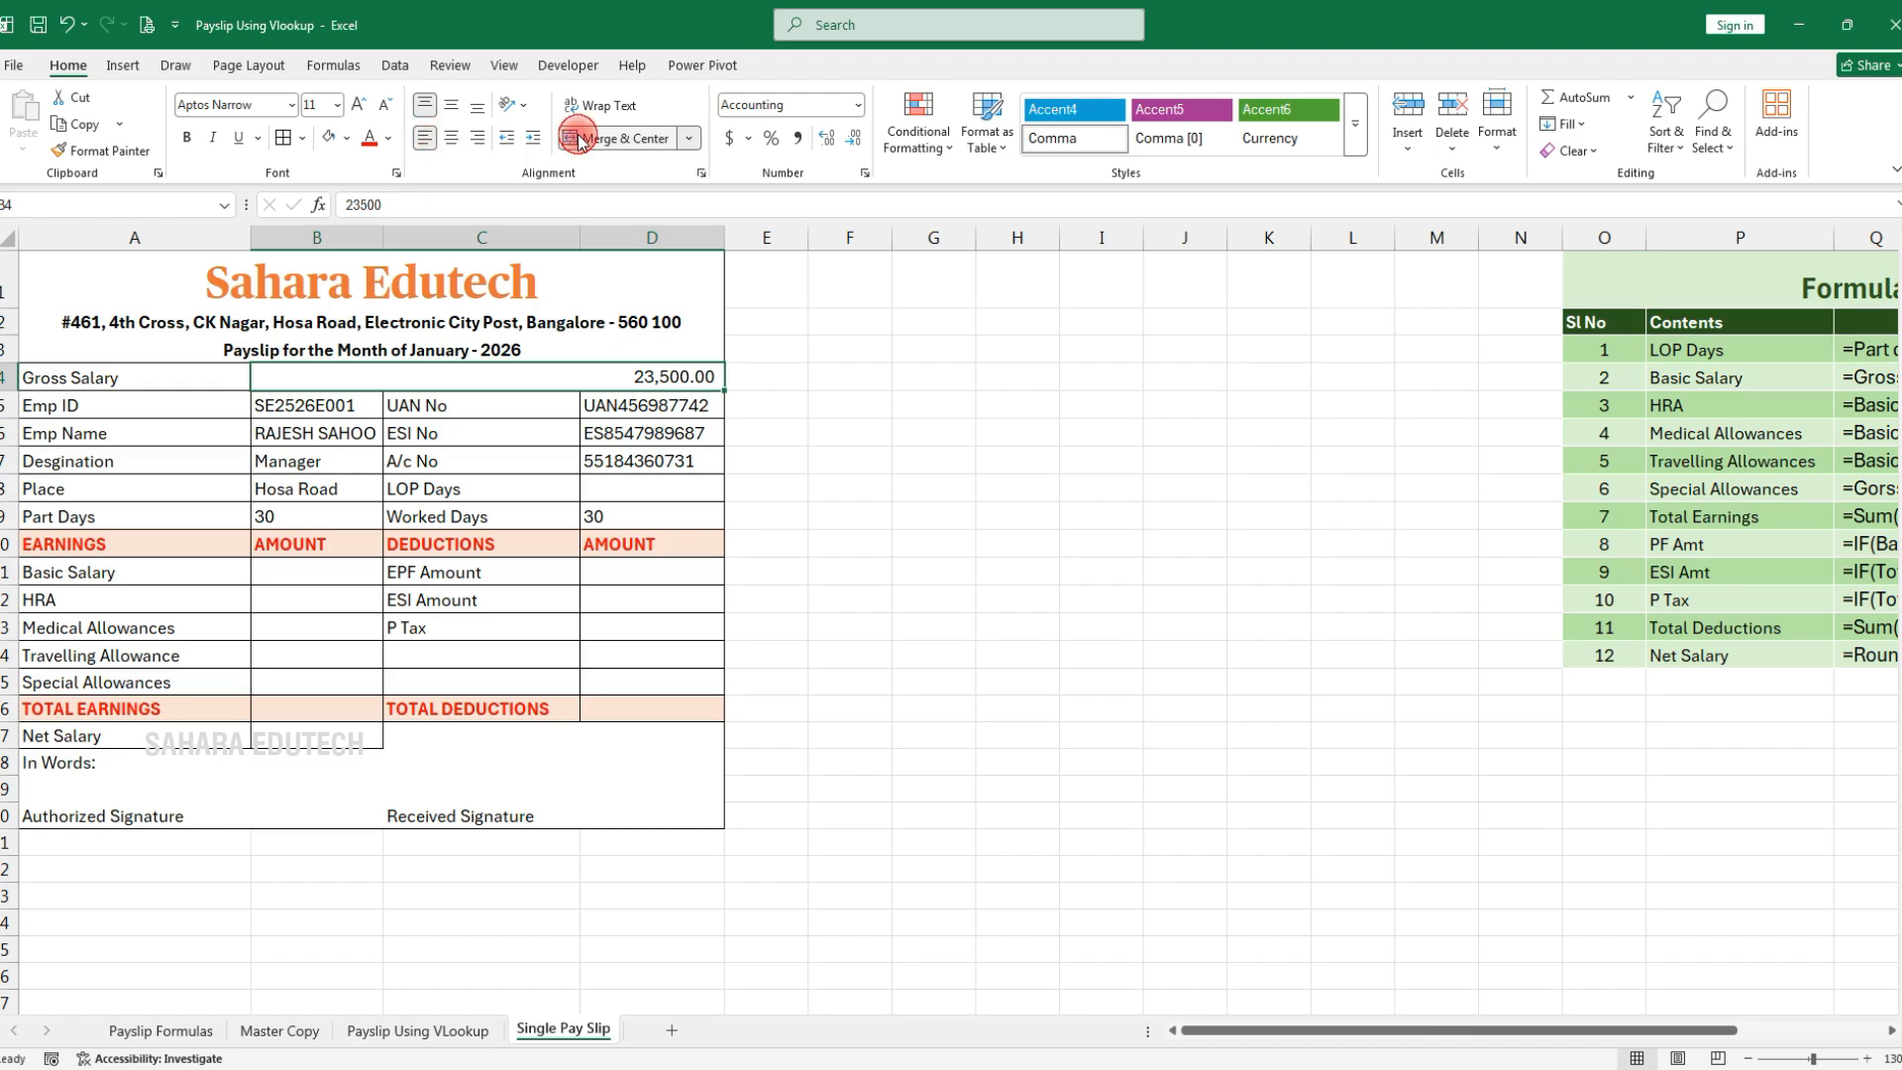
left_click(619, 138)
Set No Border on the empty cells beside Gross Salary and save the workbook
left_click_drag(337, 374, 599, 377)
left_click(302, 140)
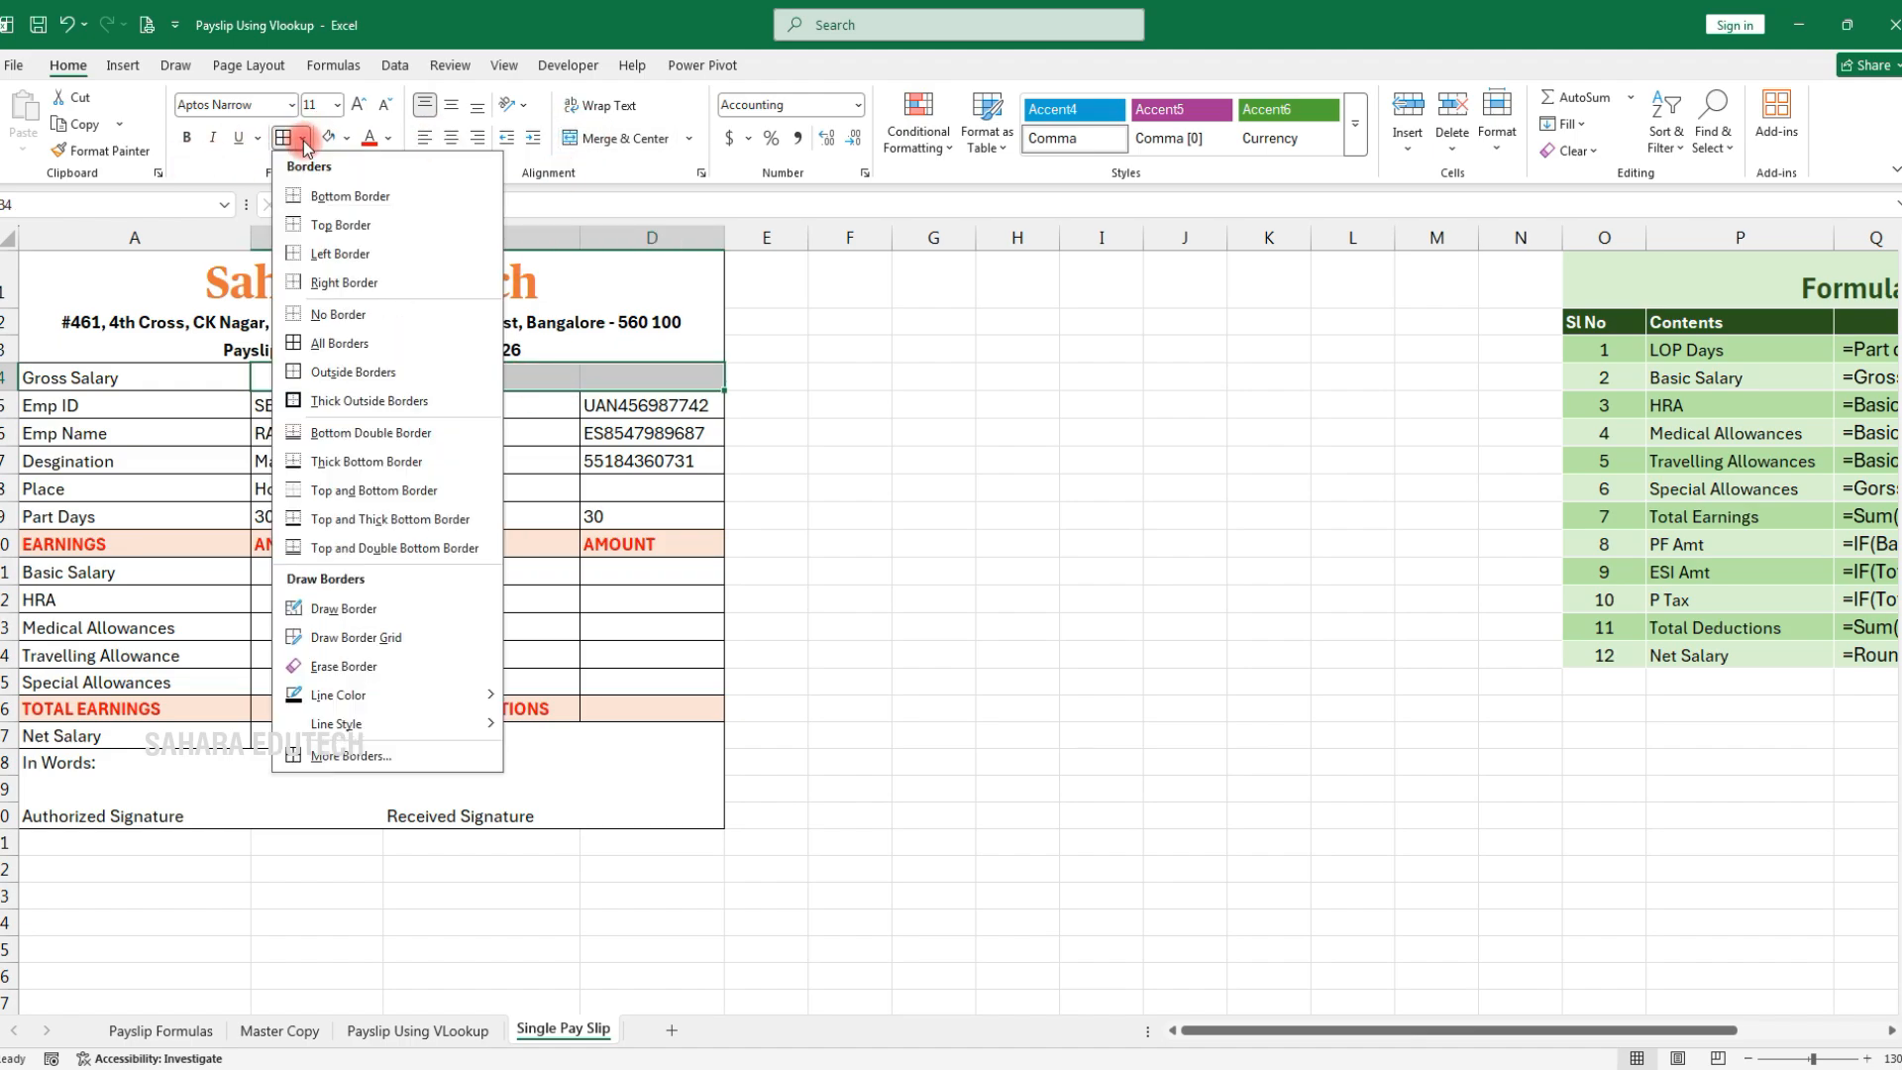
left_click(327, 310)
left_click(306, 147)
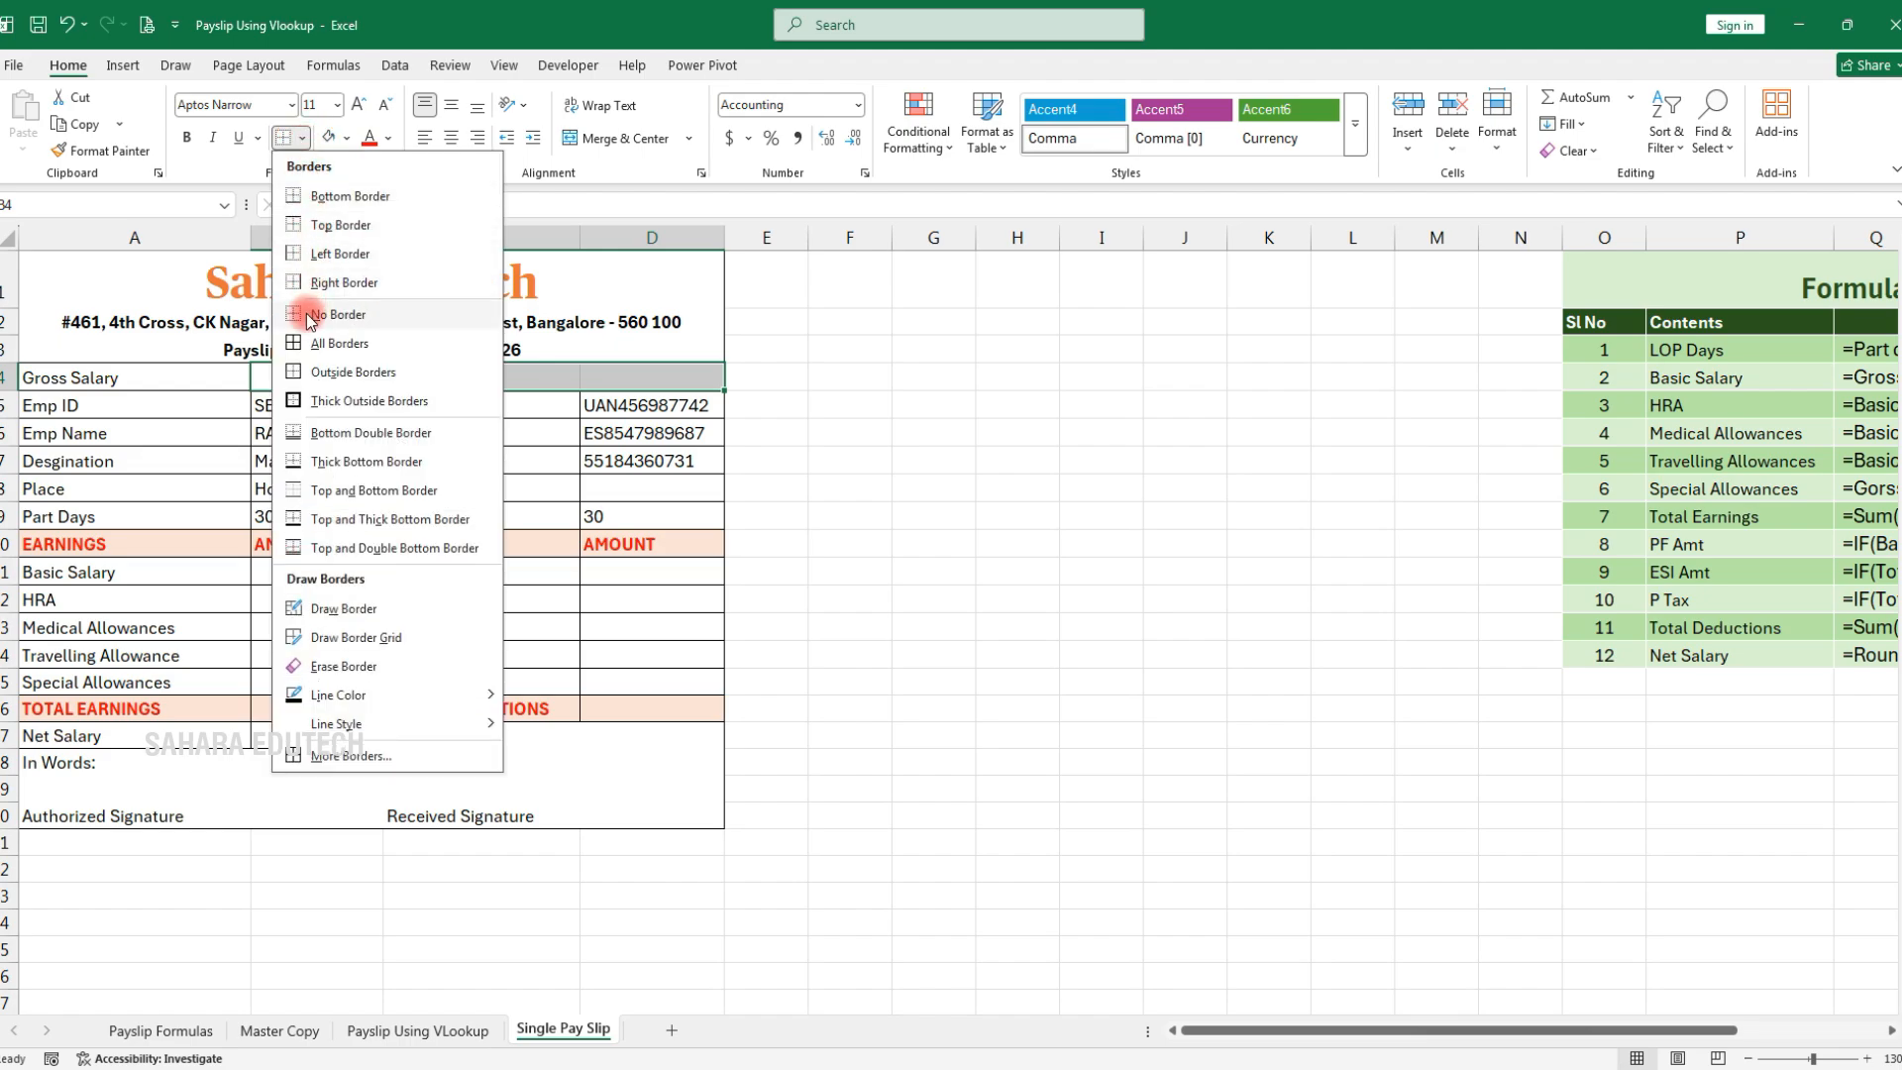
left_click(317, 339)
left_click(849, 462)
left_click(654, 375)
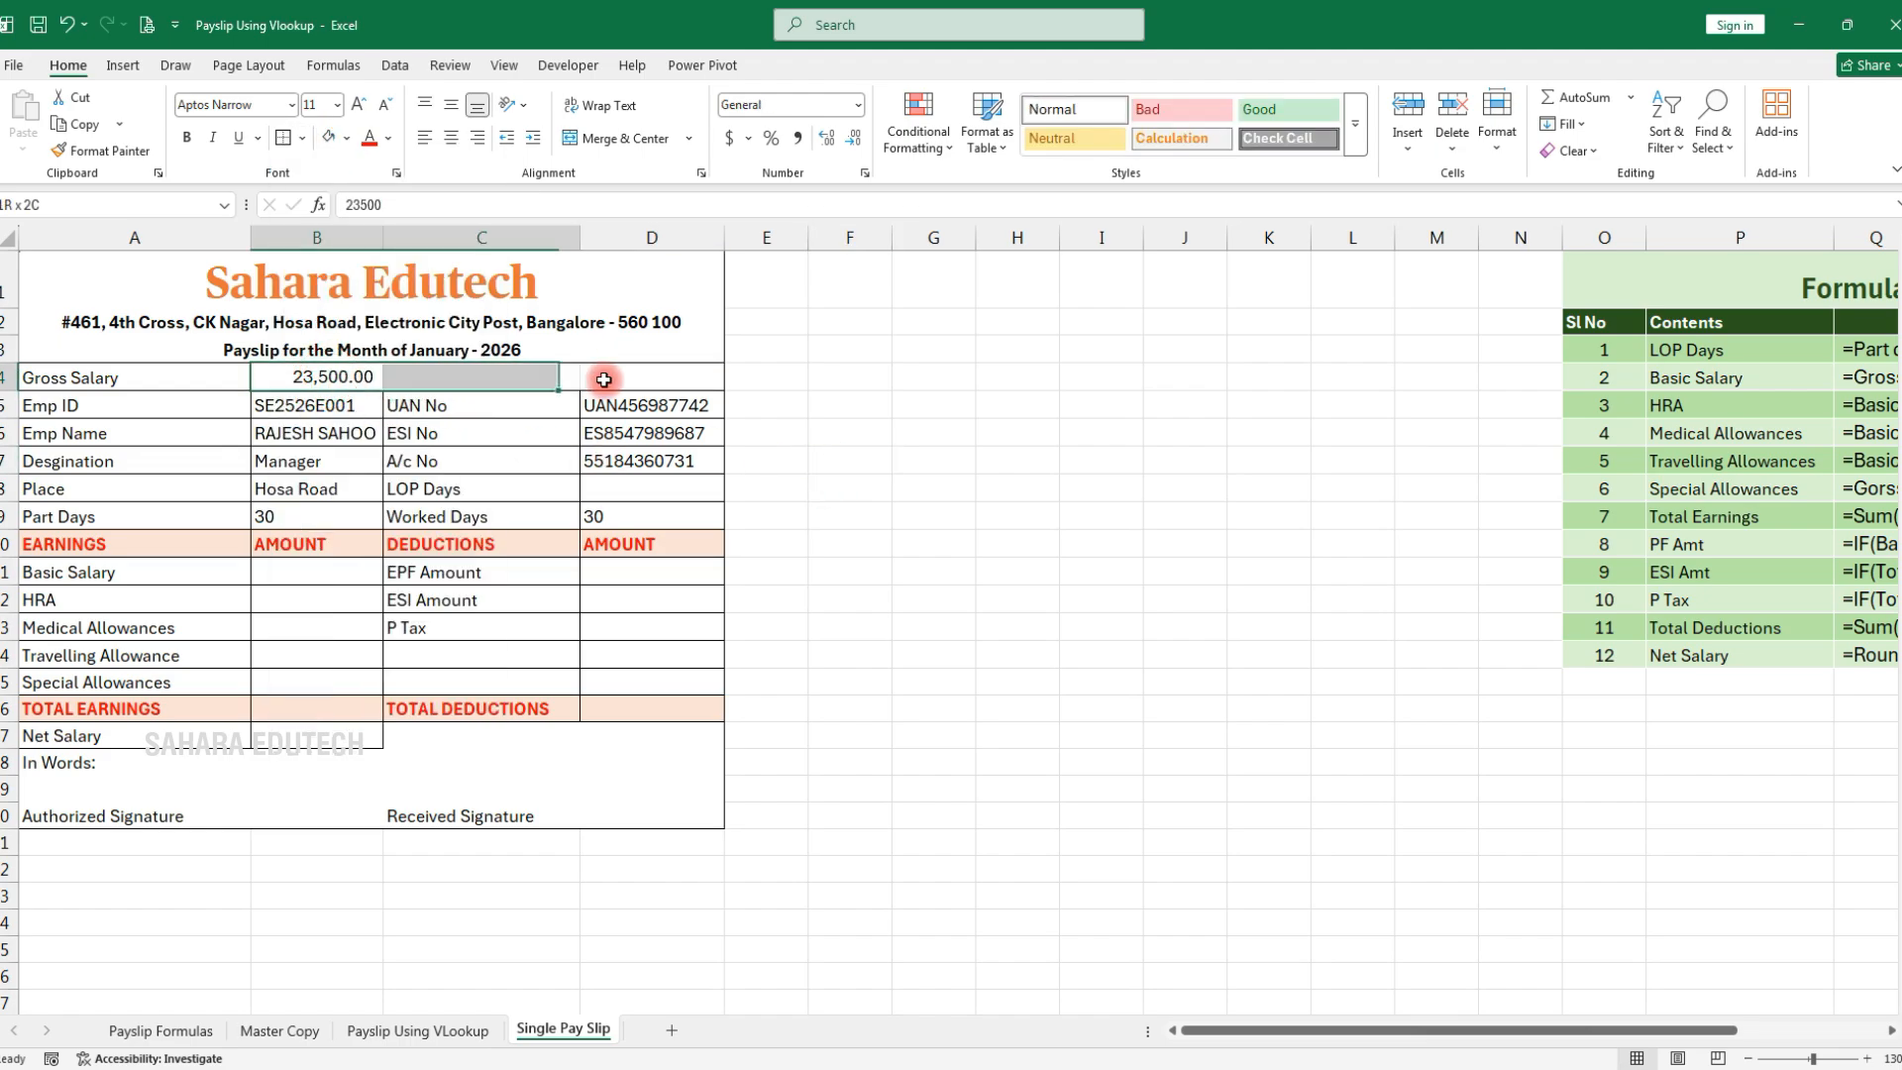
left_click(862, 490)
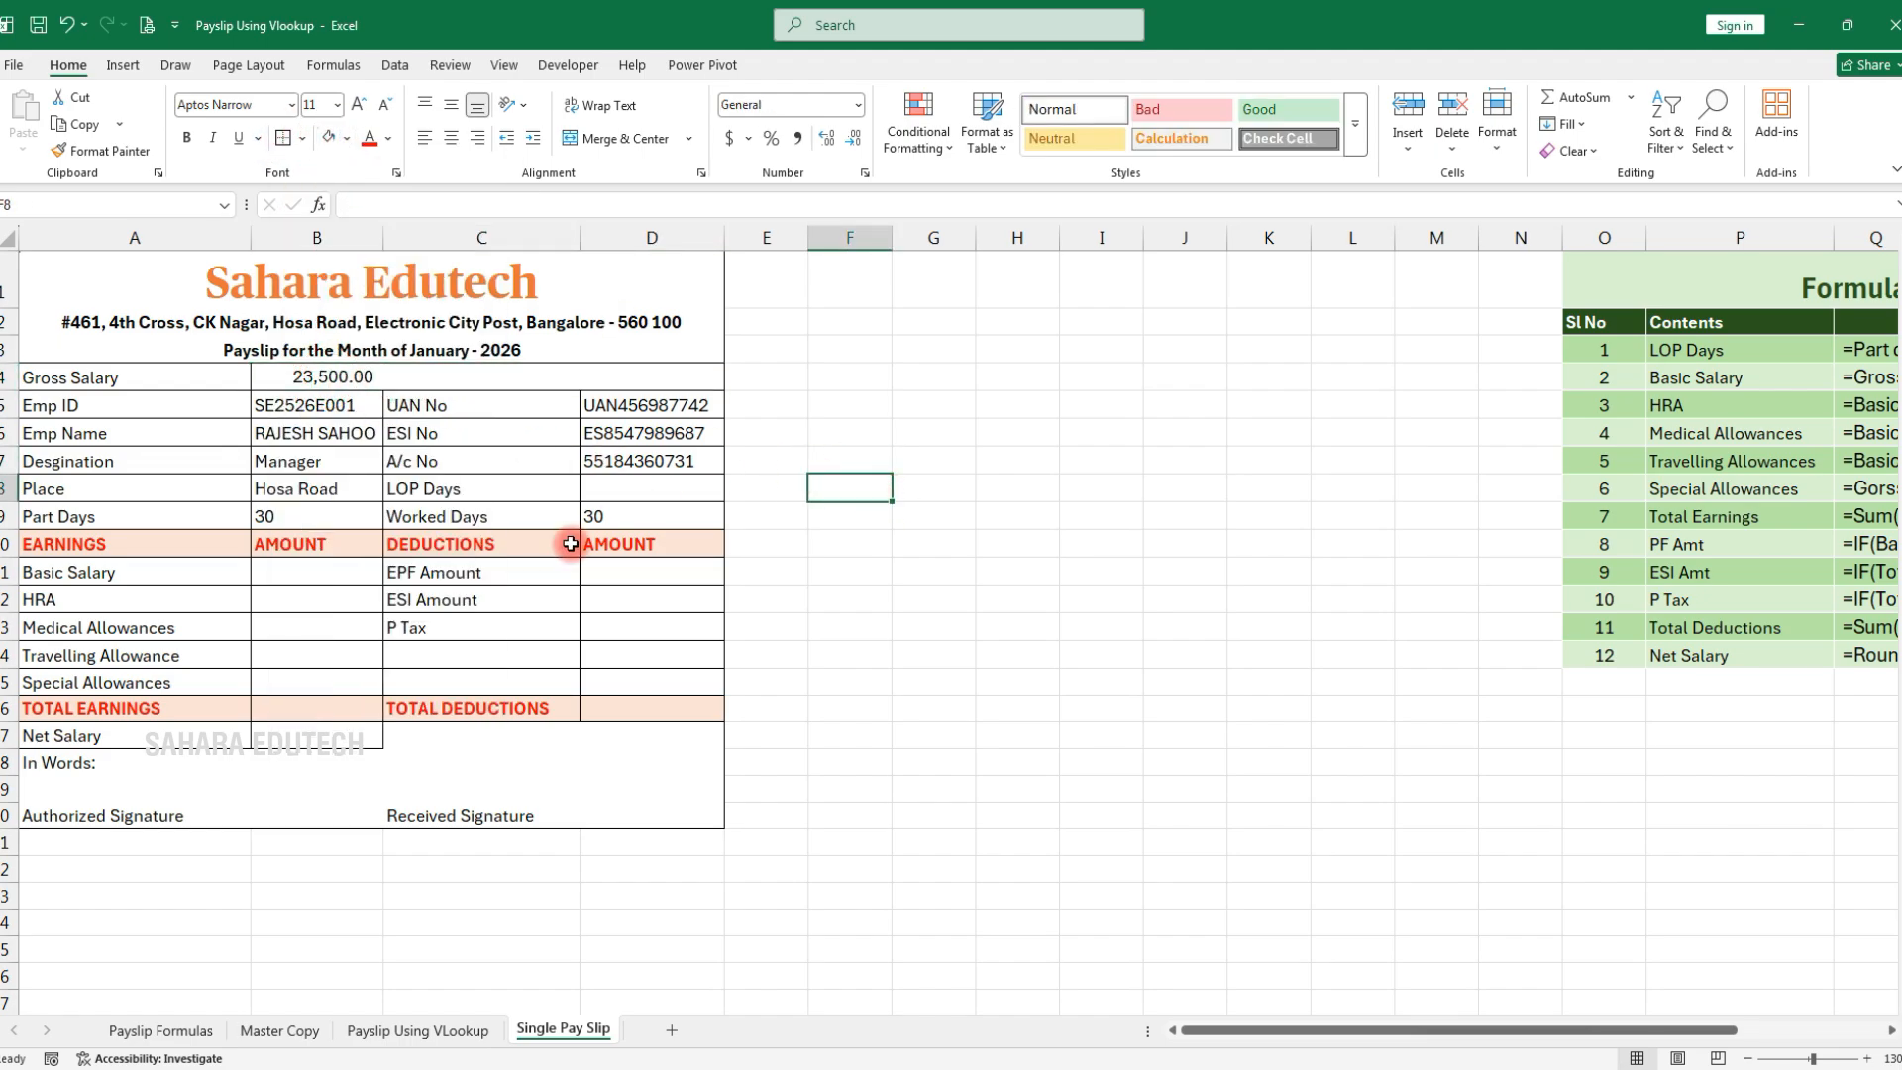
key("ctrl+s")
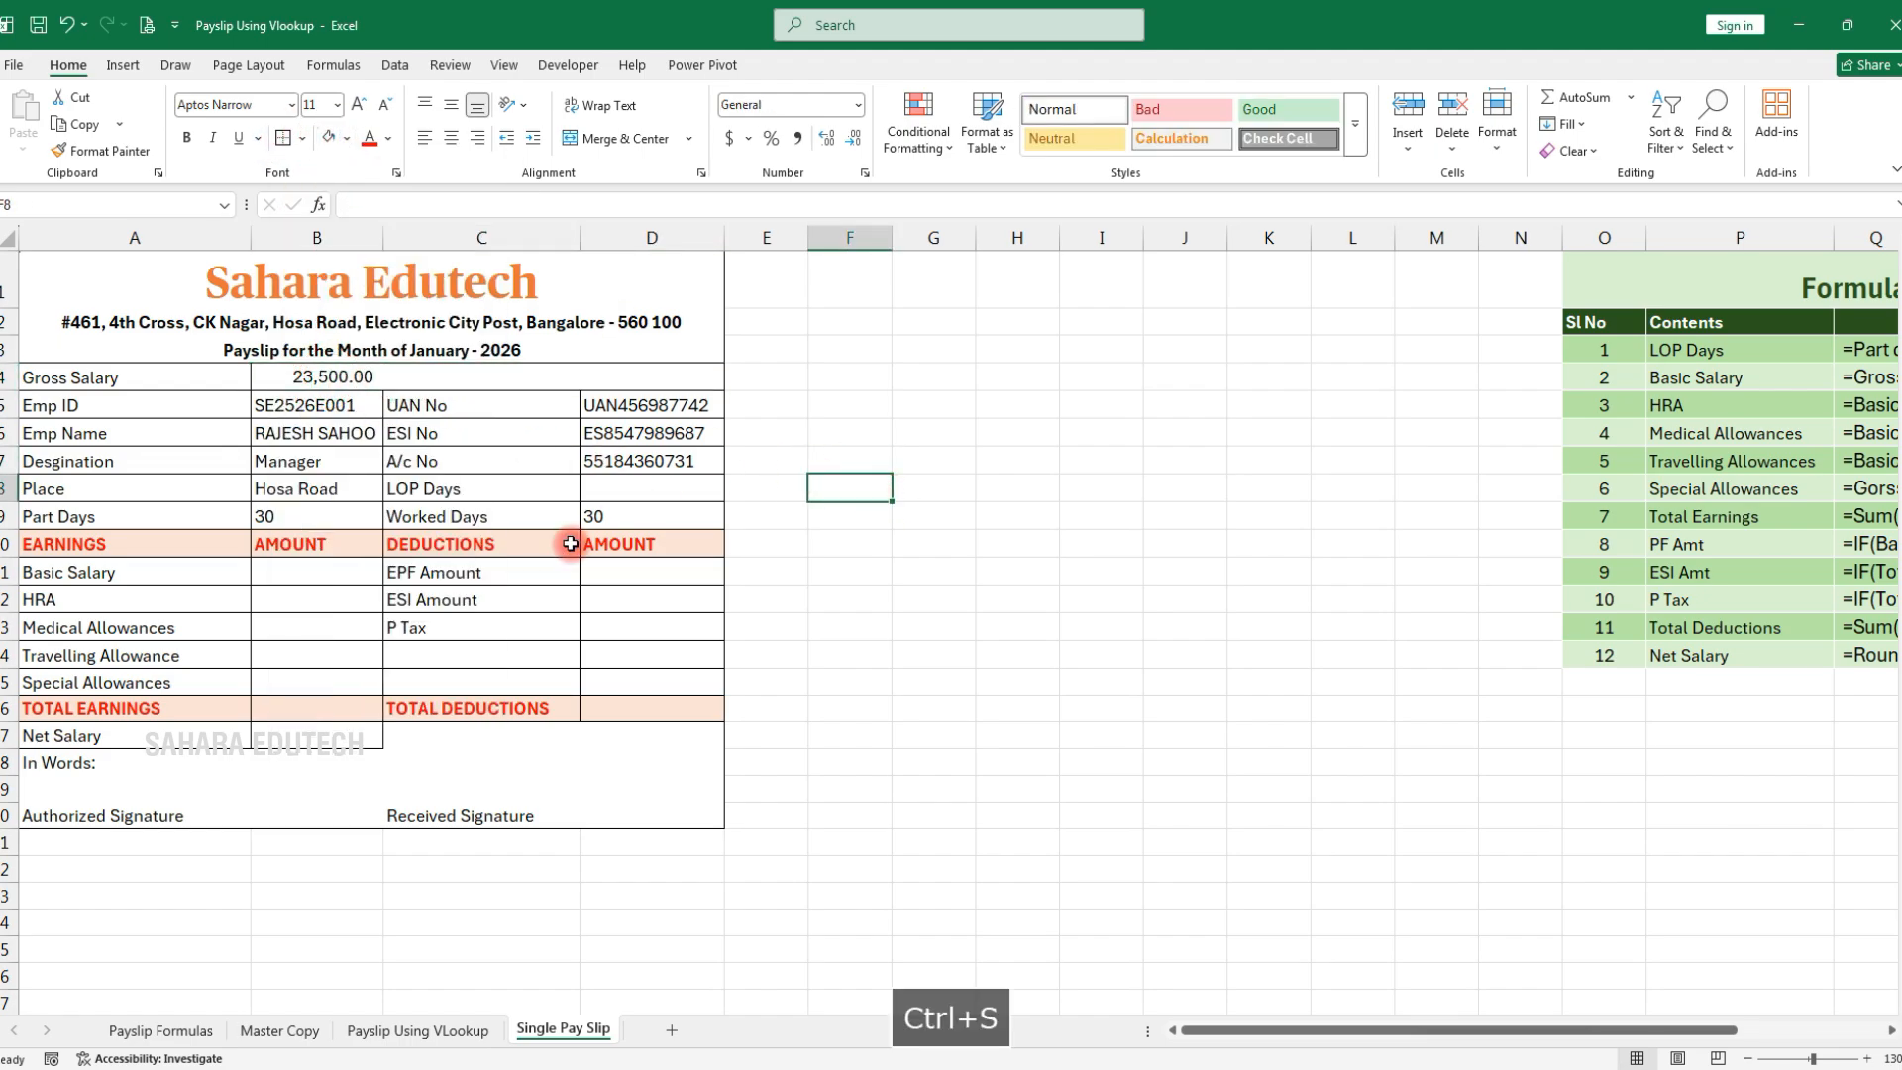
Enter the LOP Days formula =B9-D9 in D8
left_click(304, 377)
left_click(303, 571)
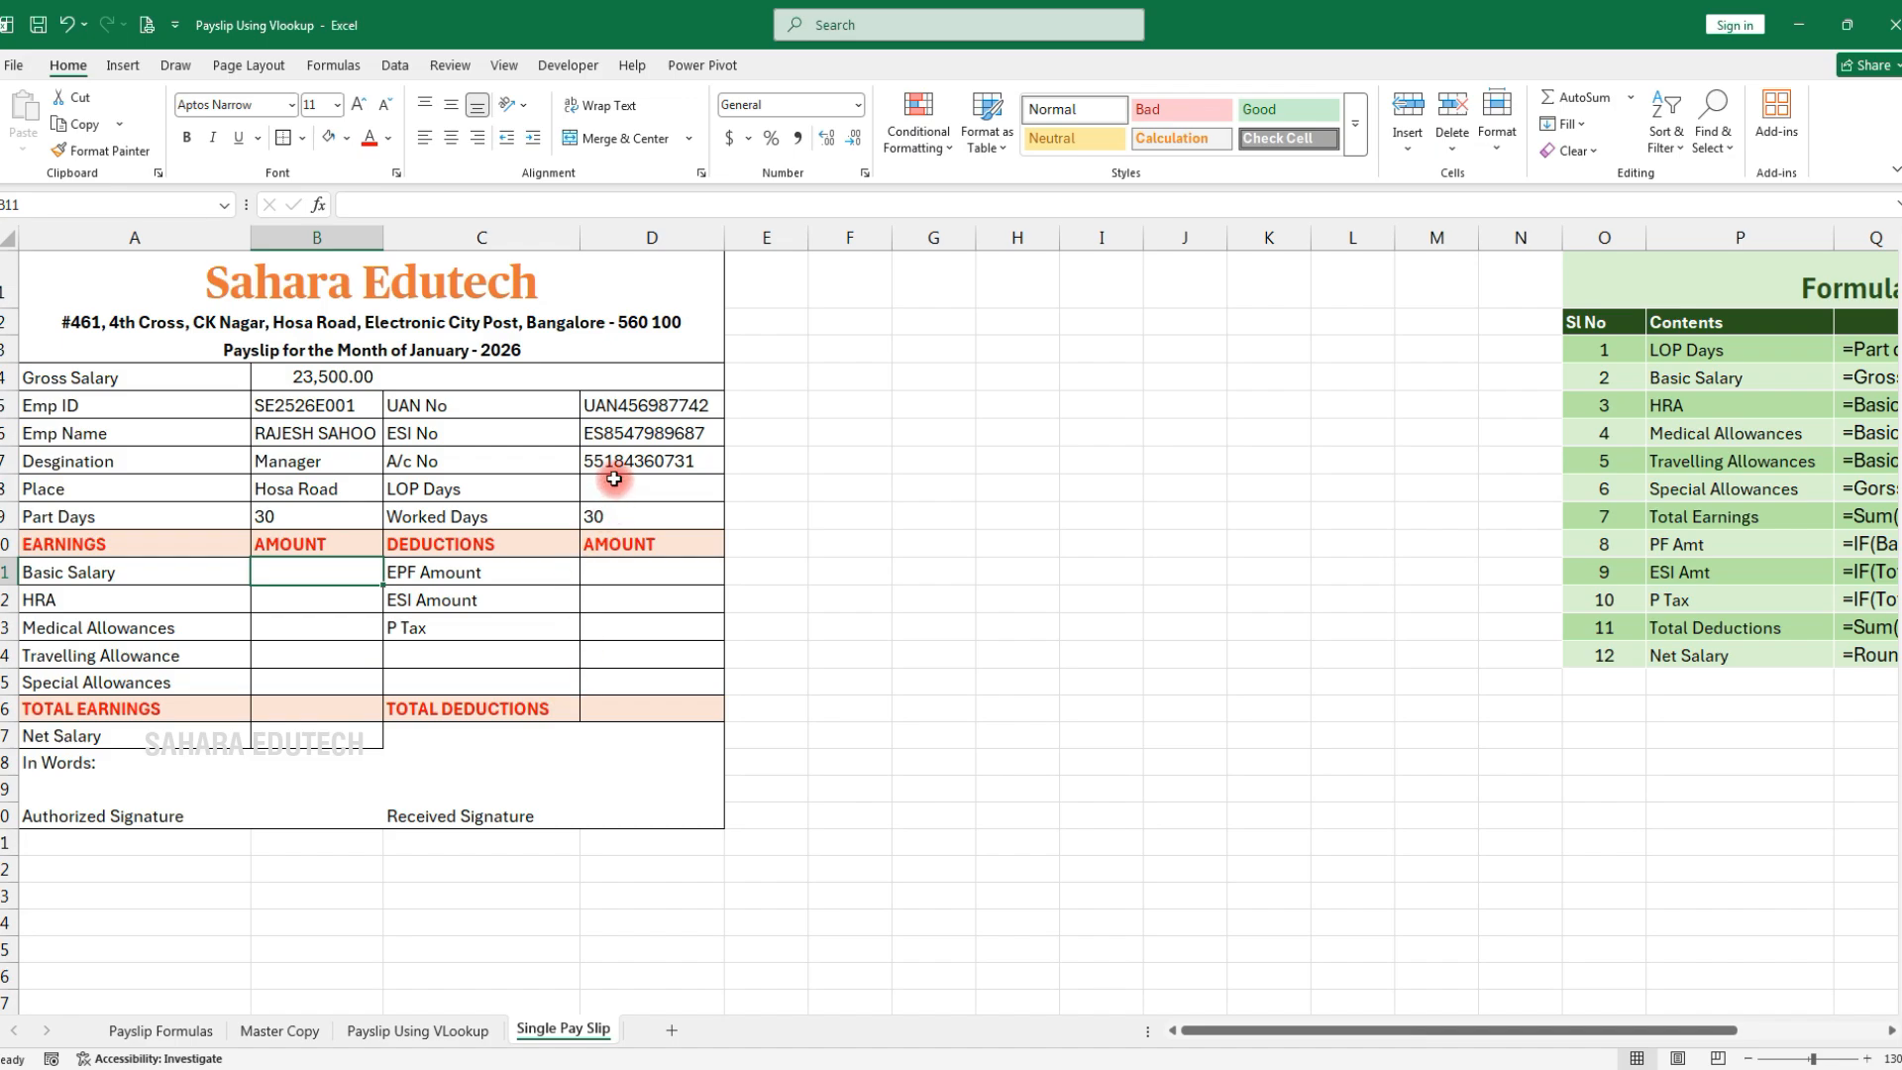
left_click(614, 479)
type("=")
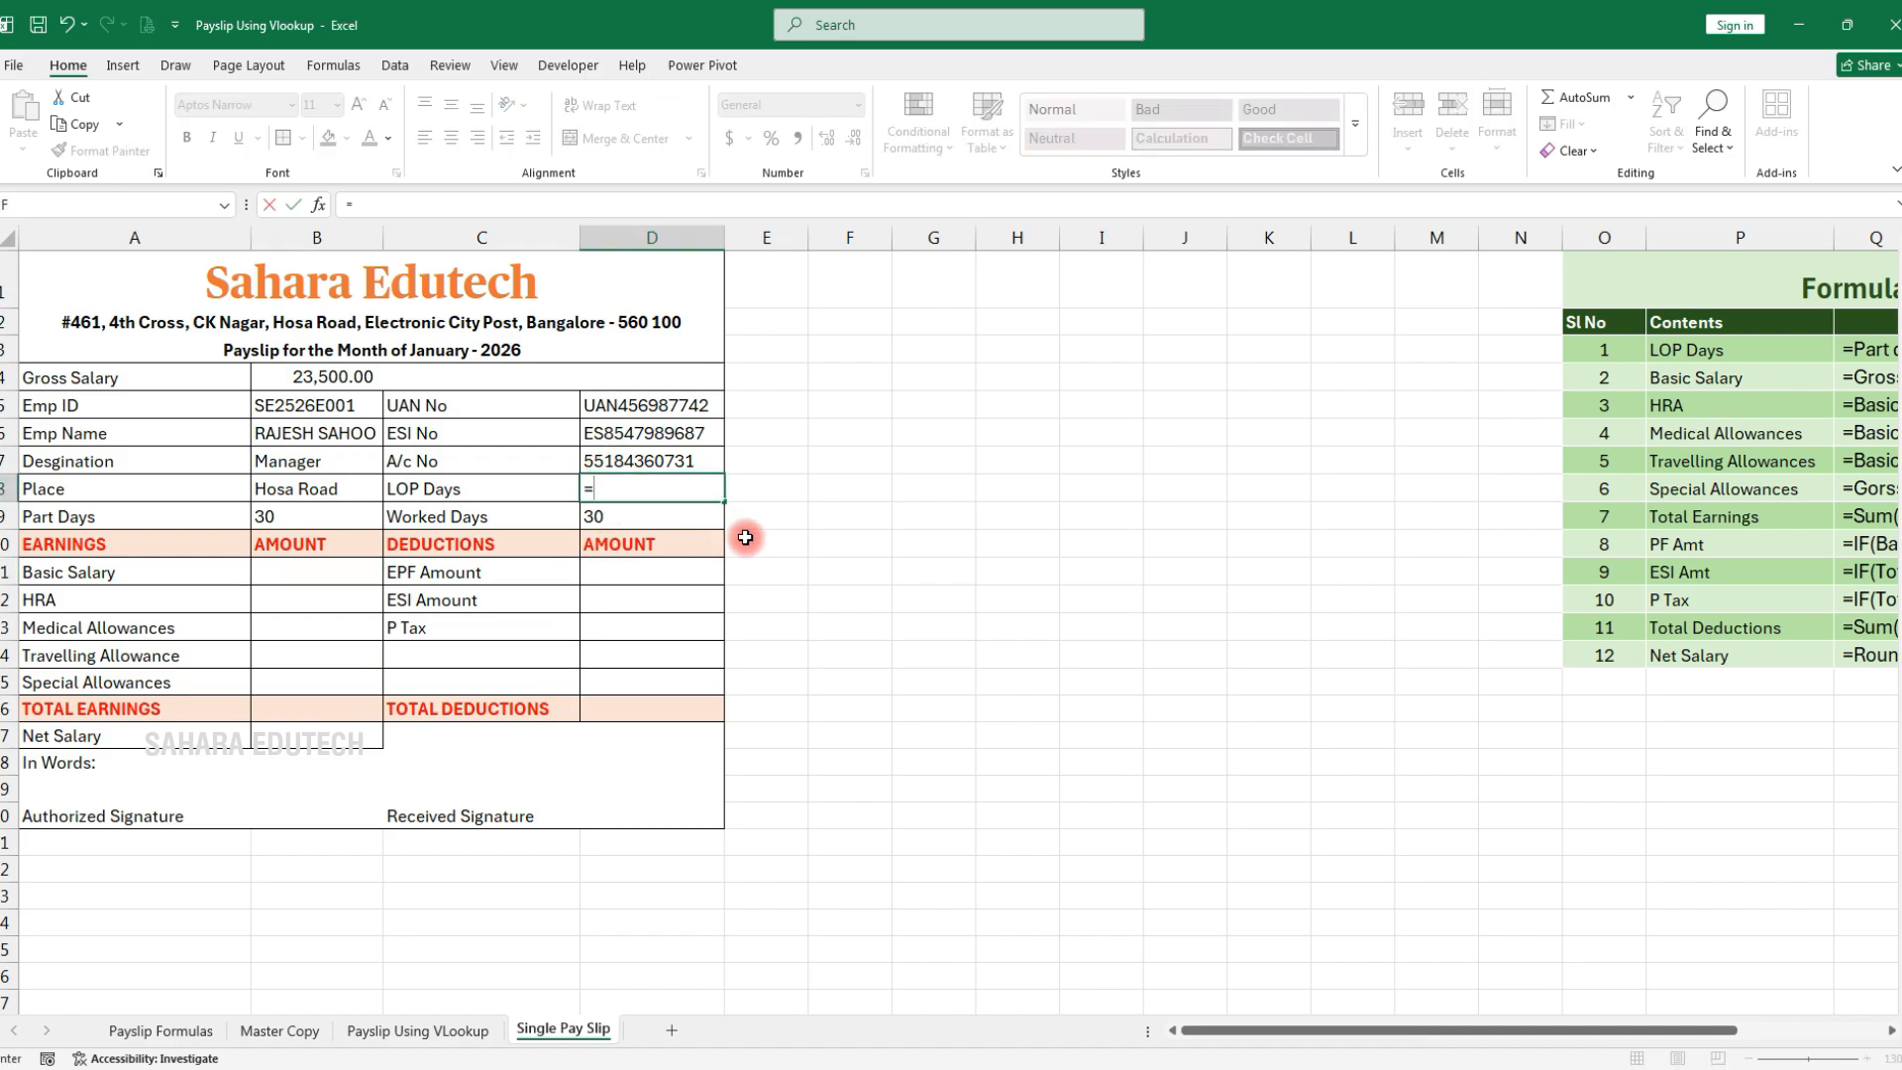
left_click(293, 516)
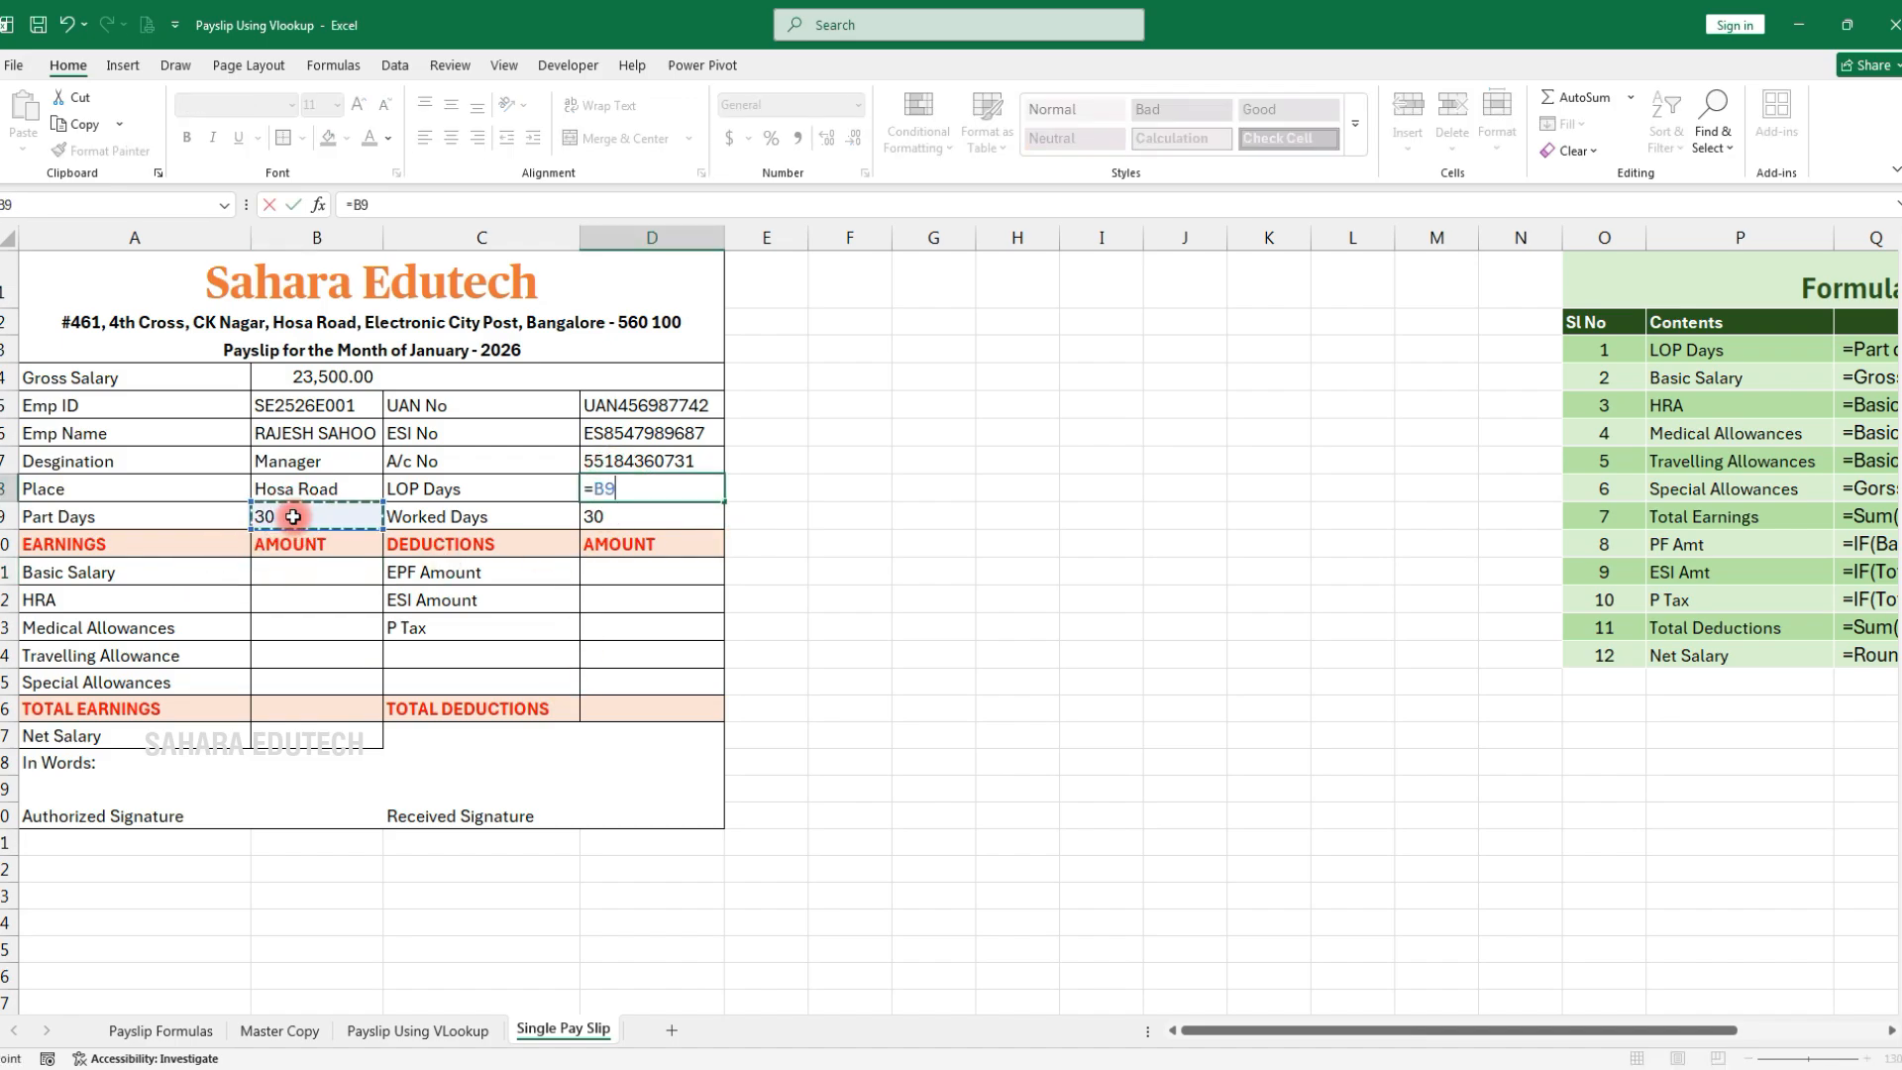
left_click(630, 520)
key("Return")
Change Worked Days to 28 so LOP Days shows 2
left_click(630, 494)
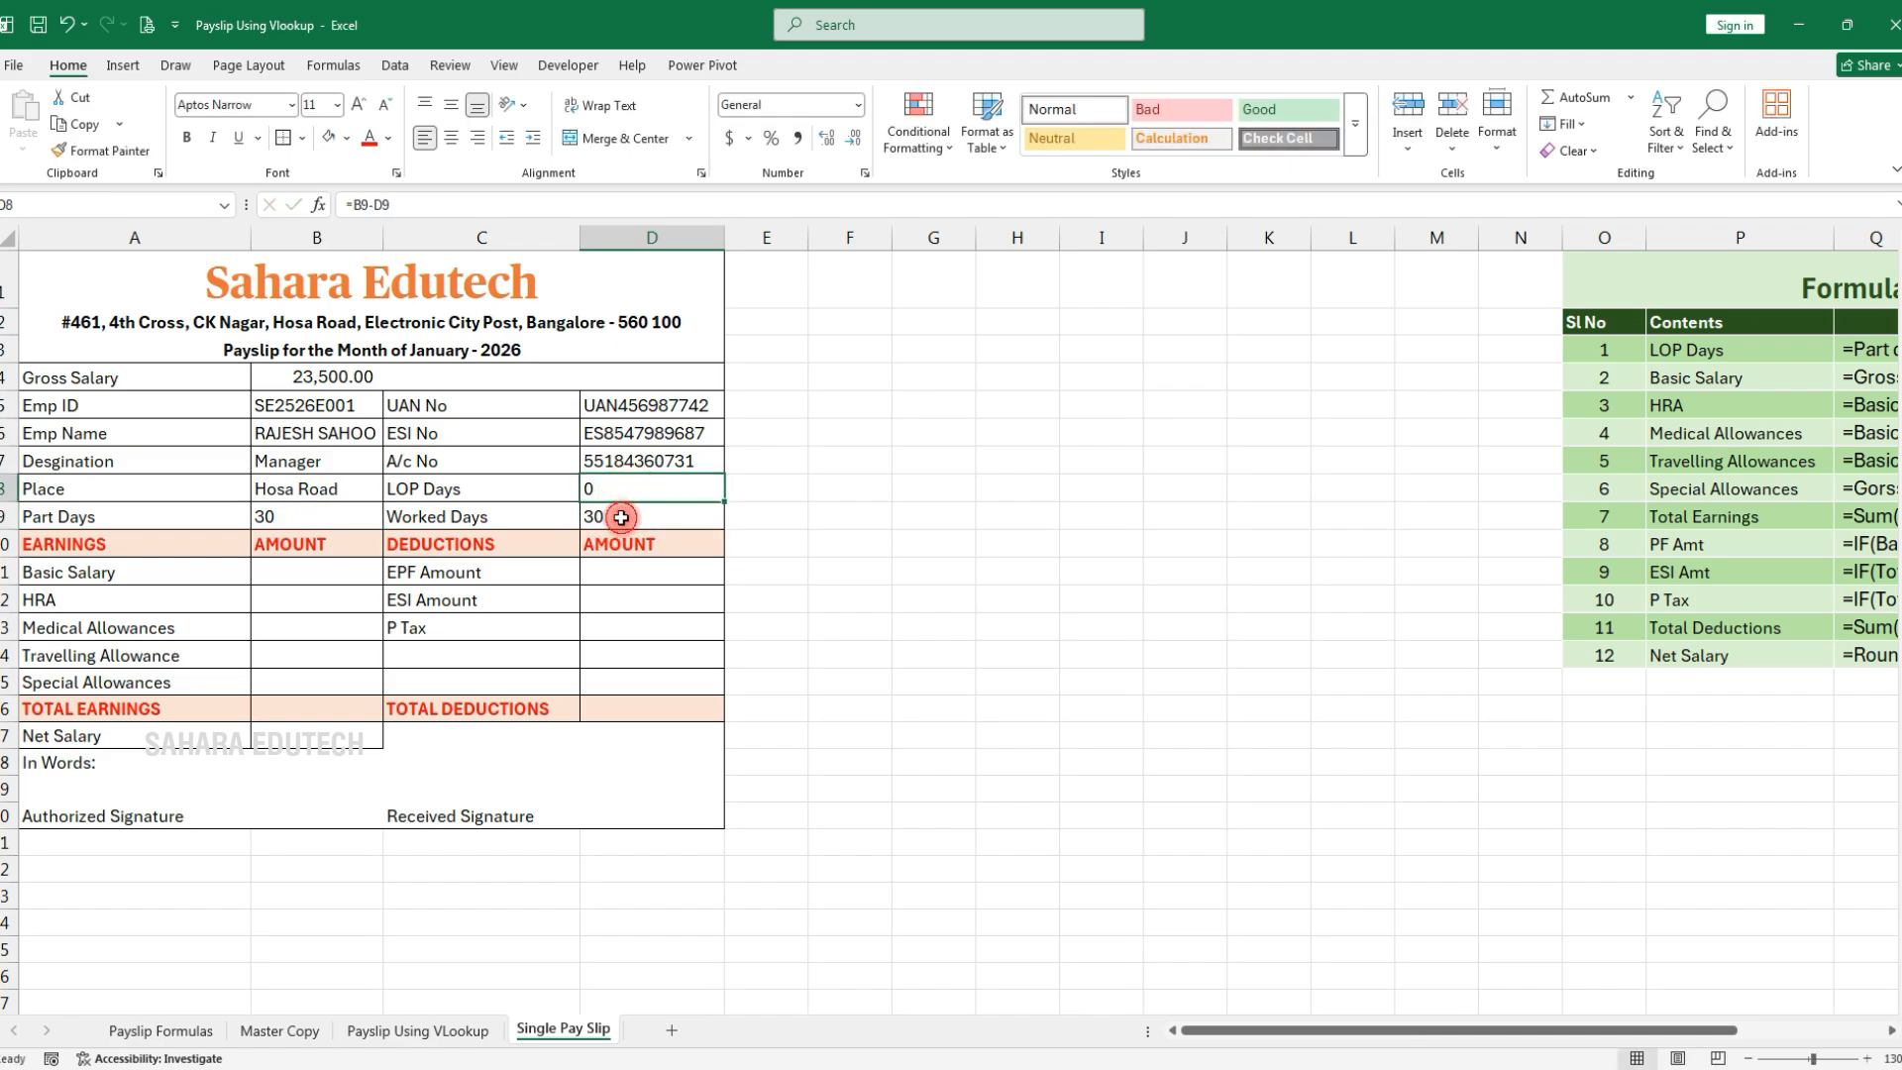
left_click(621, 517)
type("28")
key("Return")
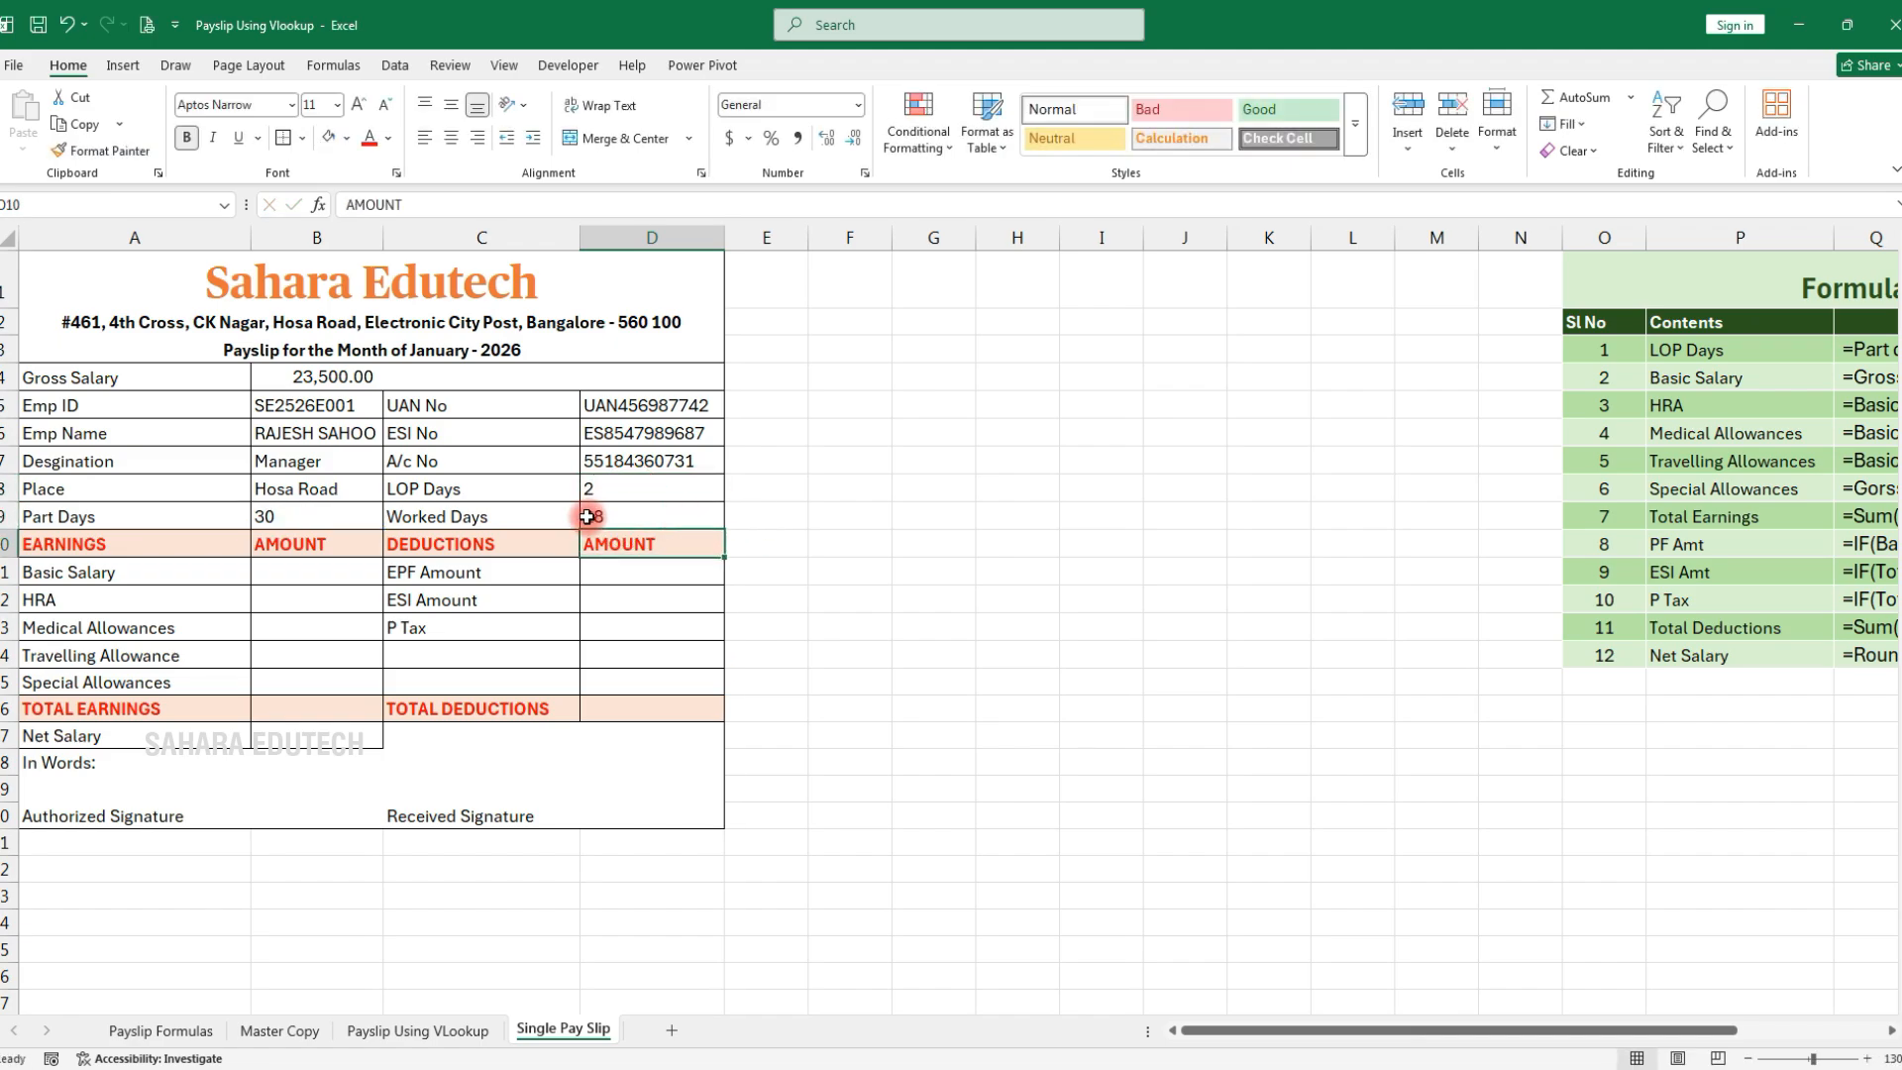
left_click(615, 488)
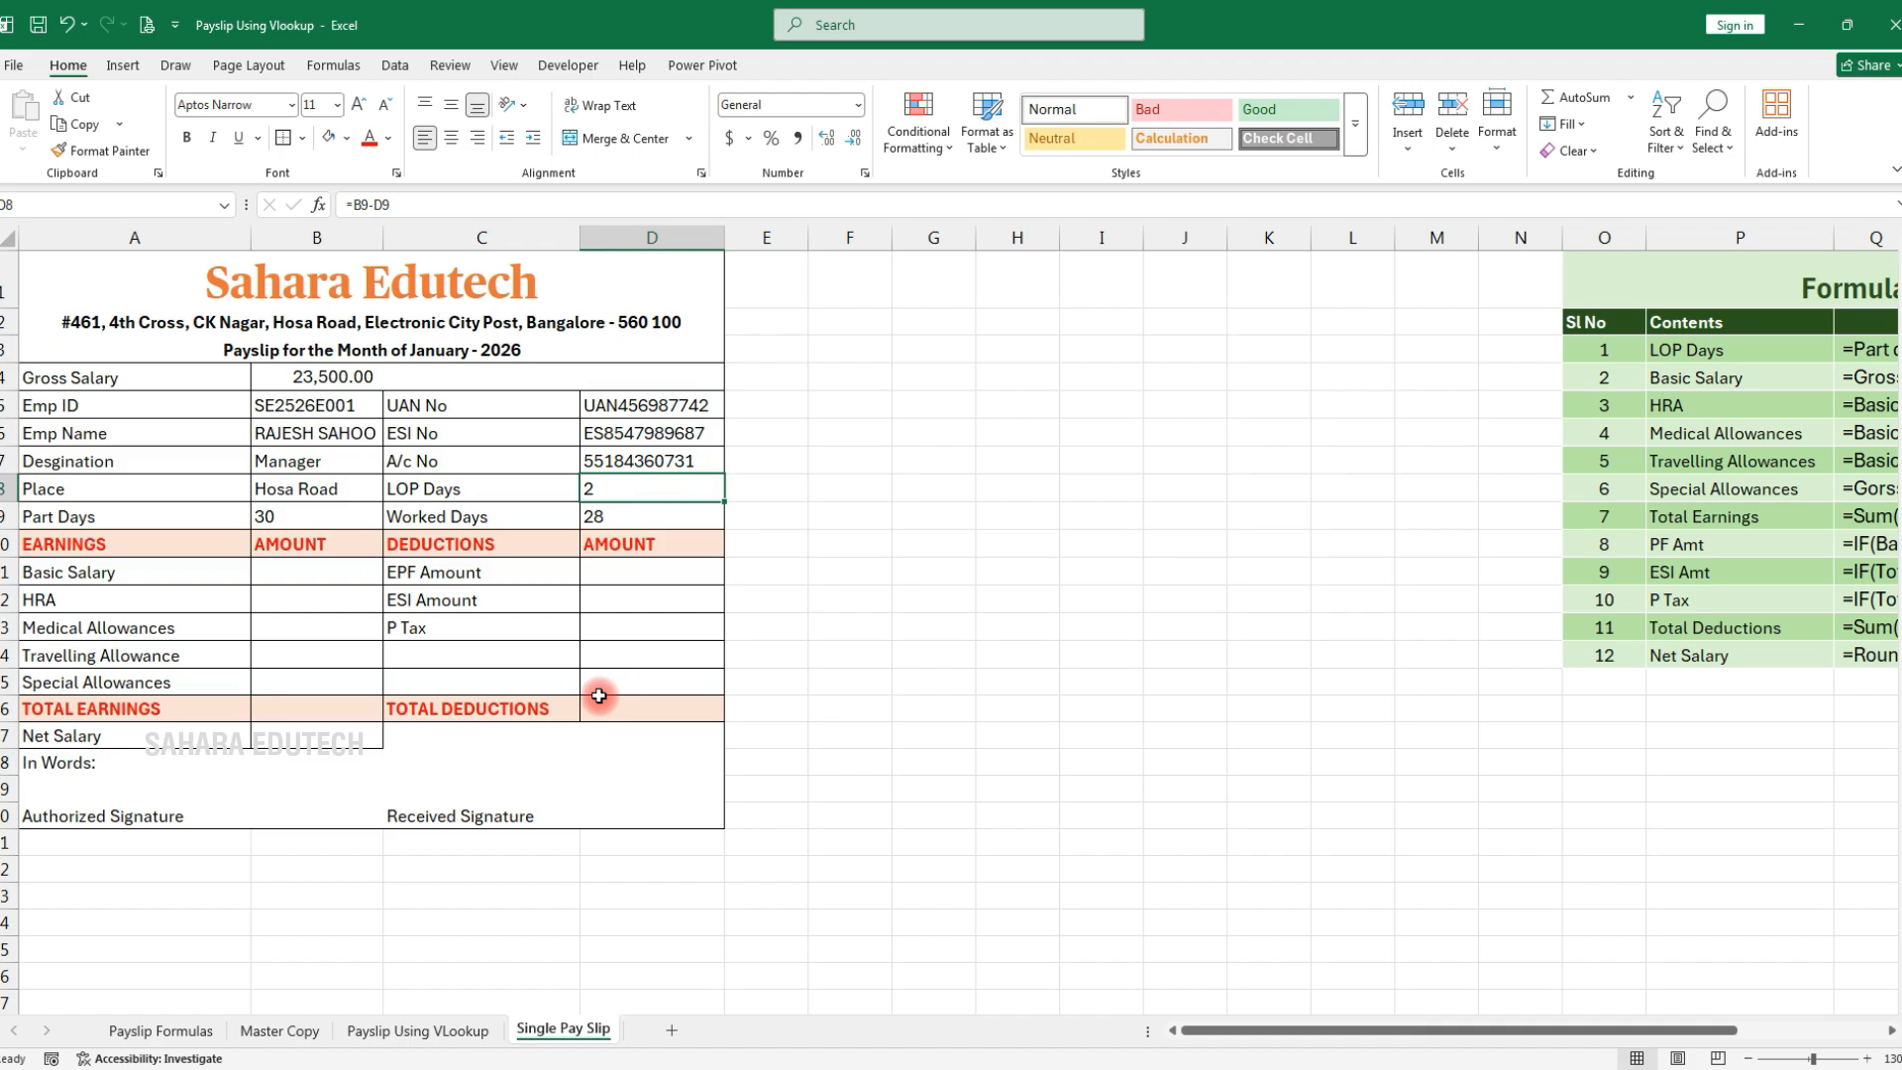
left_click(297, 570)
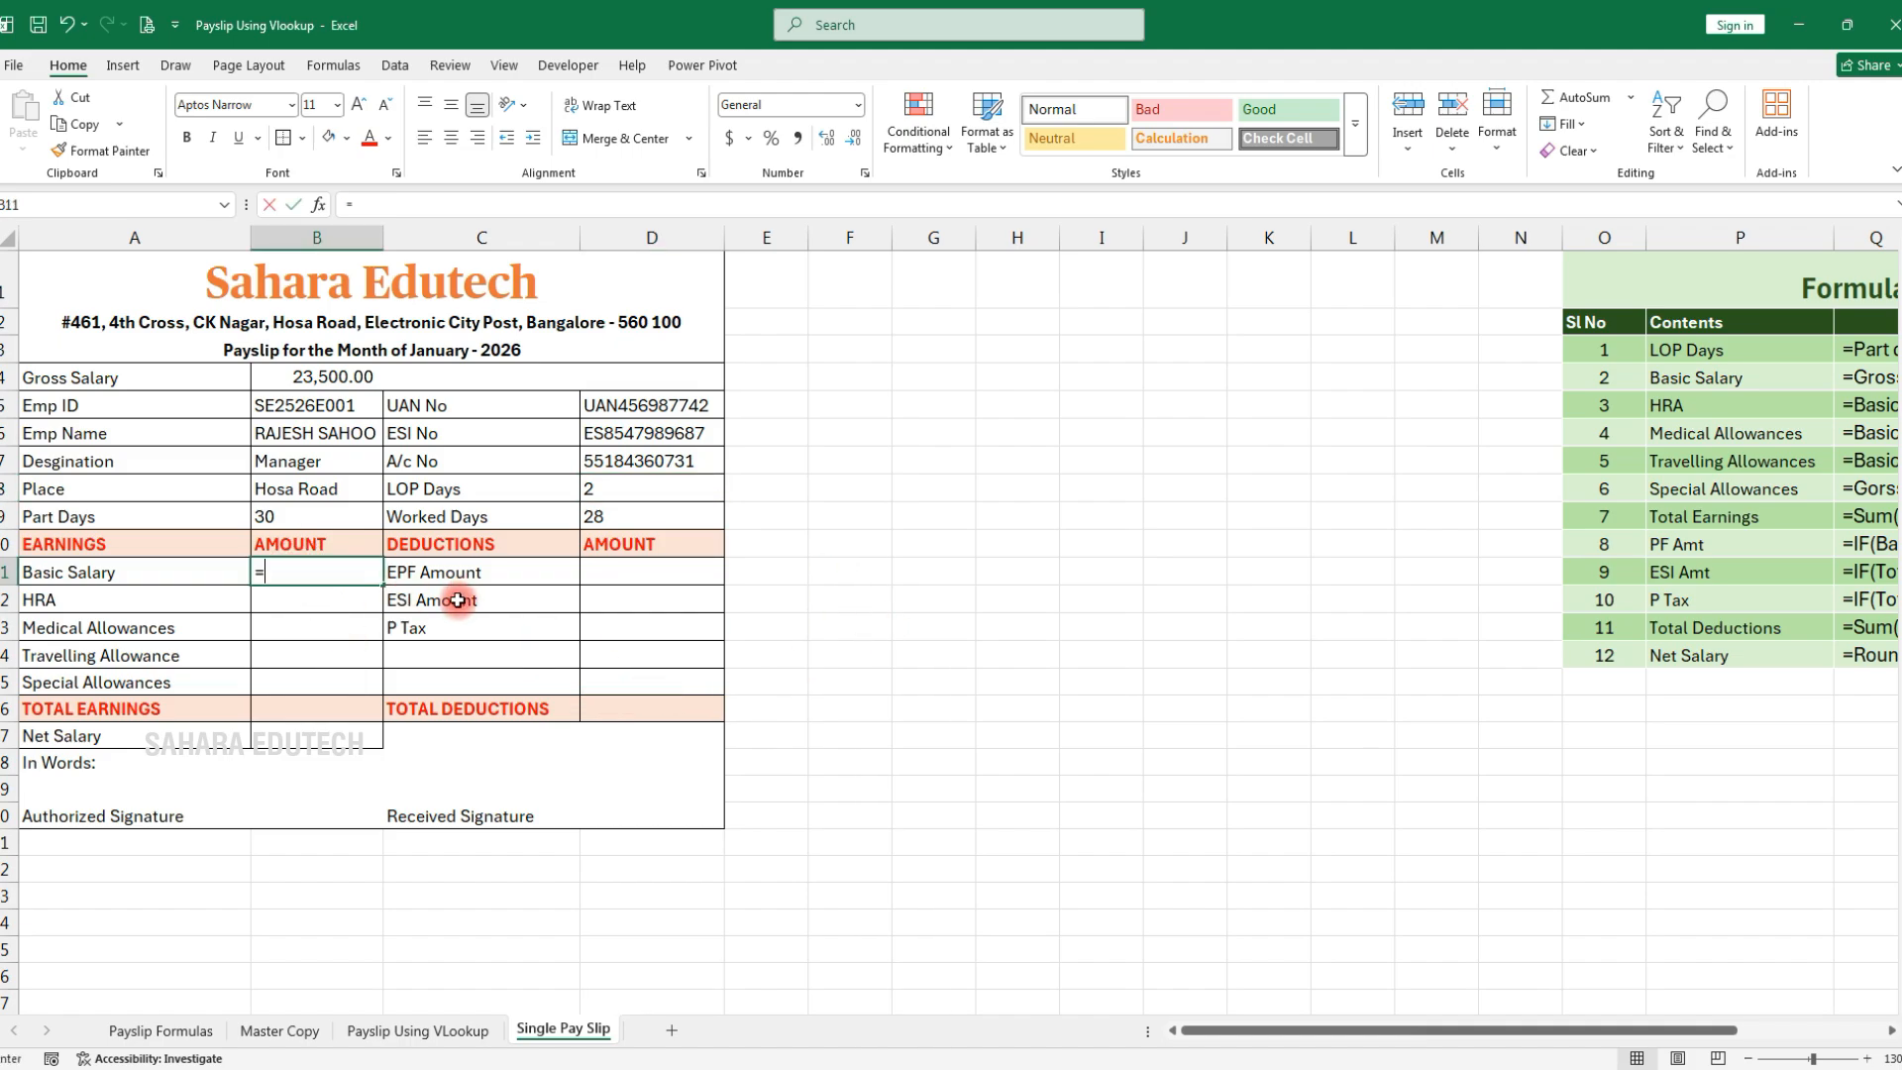
Try a Basic Salary formula from Gross Salary and test it with 25 worked days
left_click(361, 377)
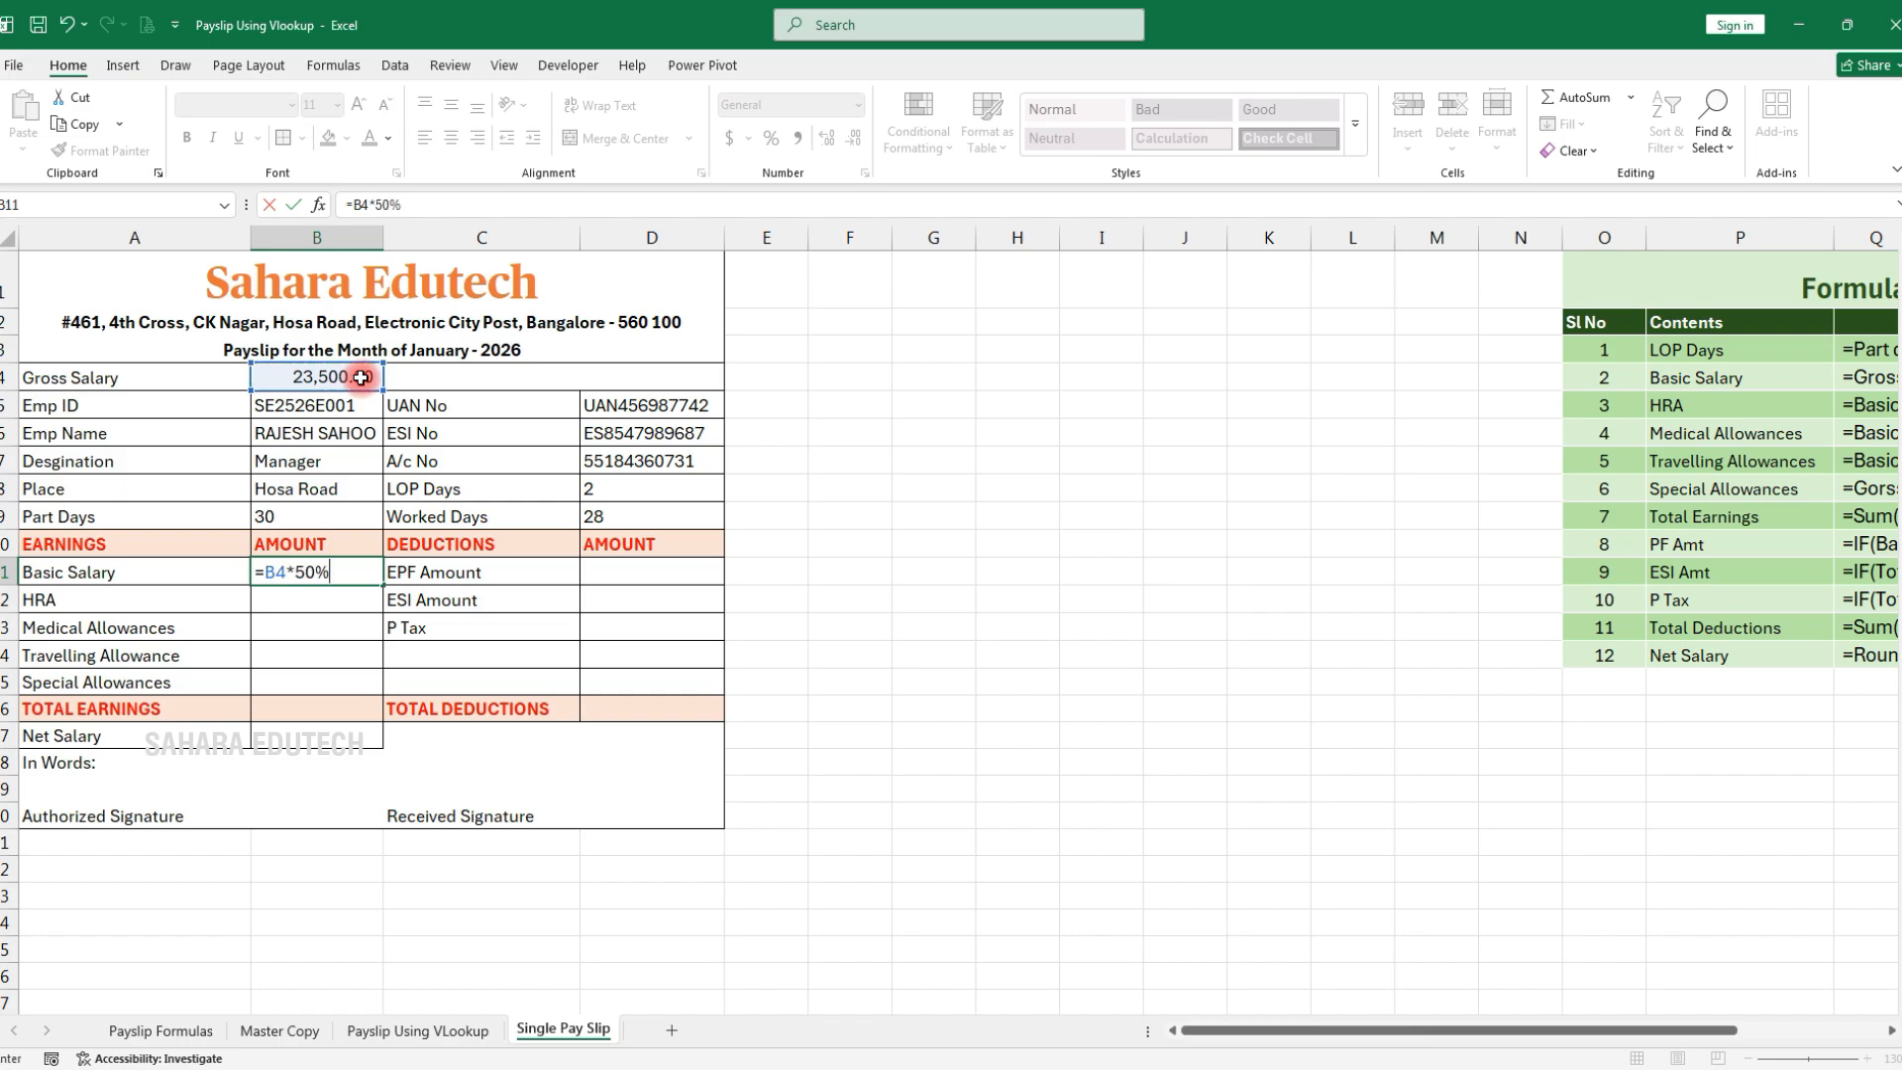
key("ctrl+Return")
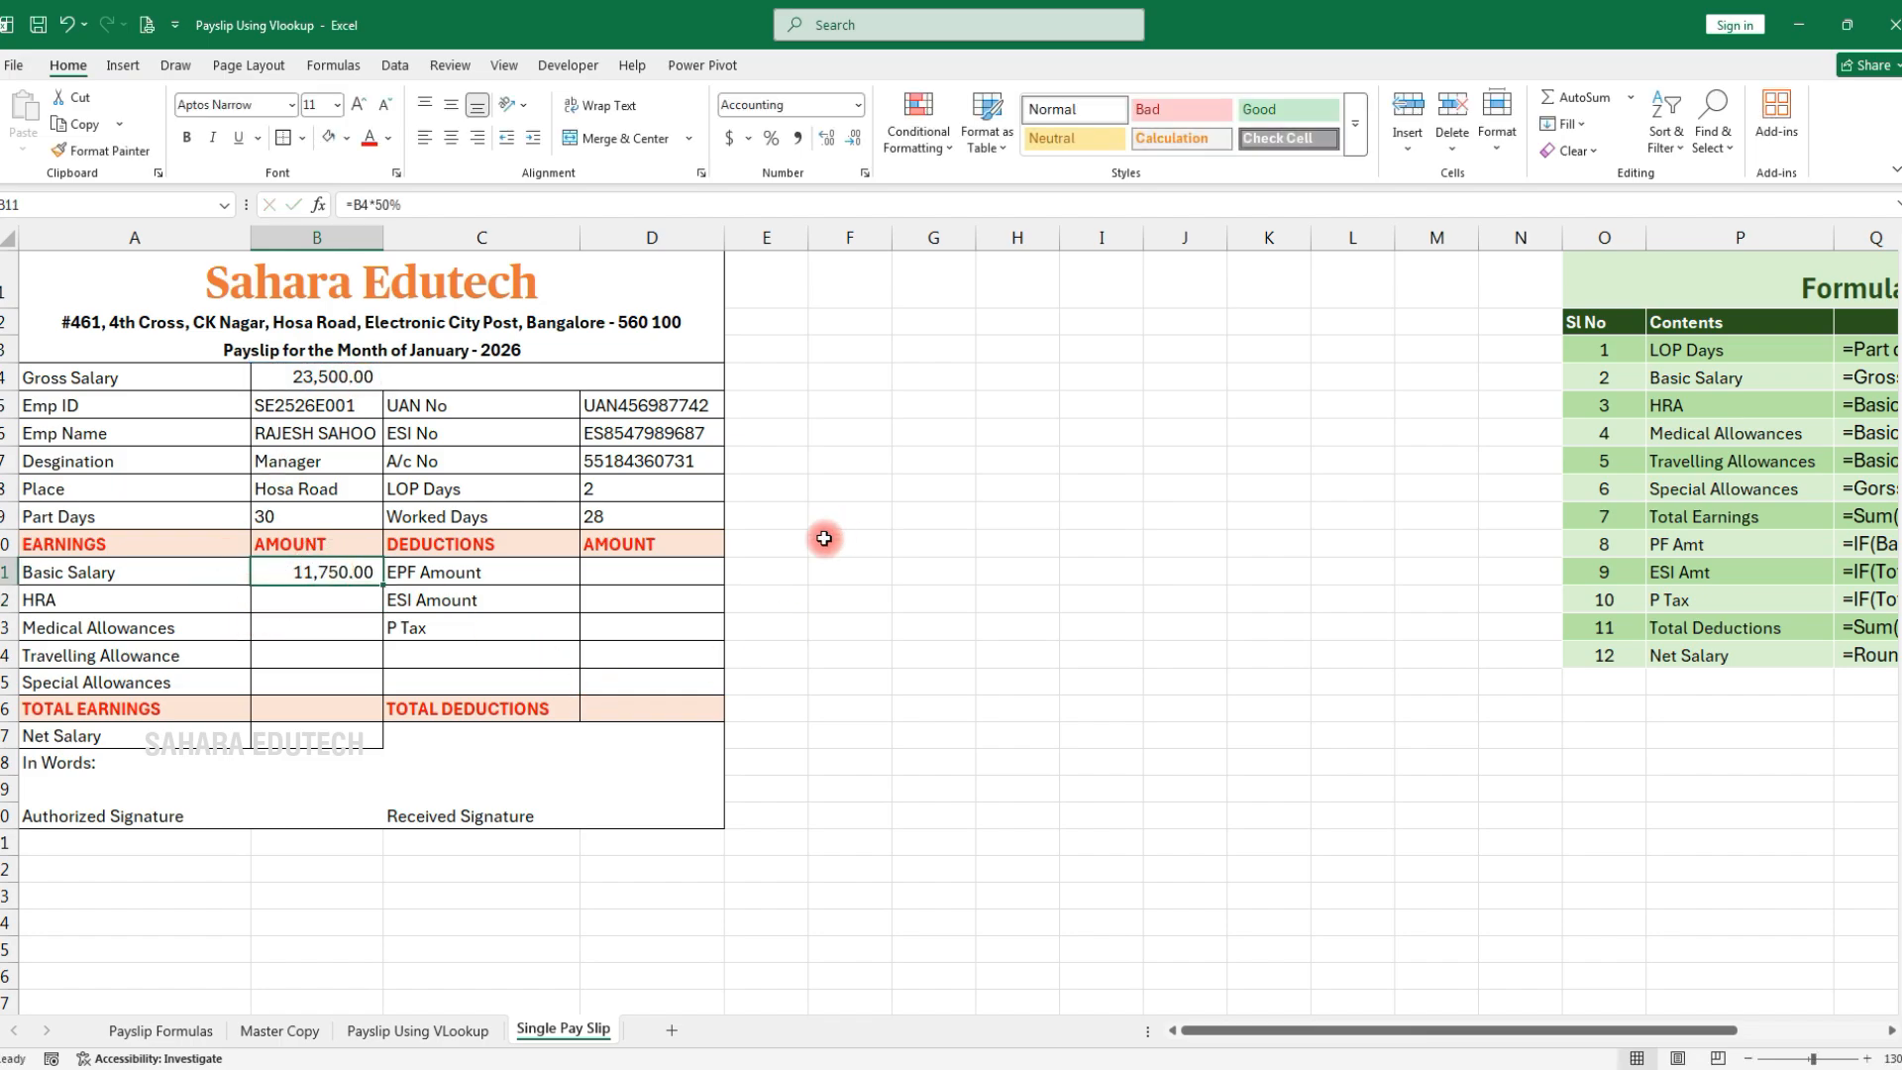
left_click(606, 517)
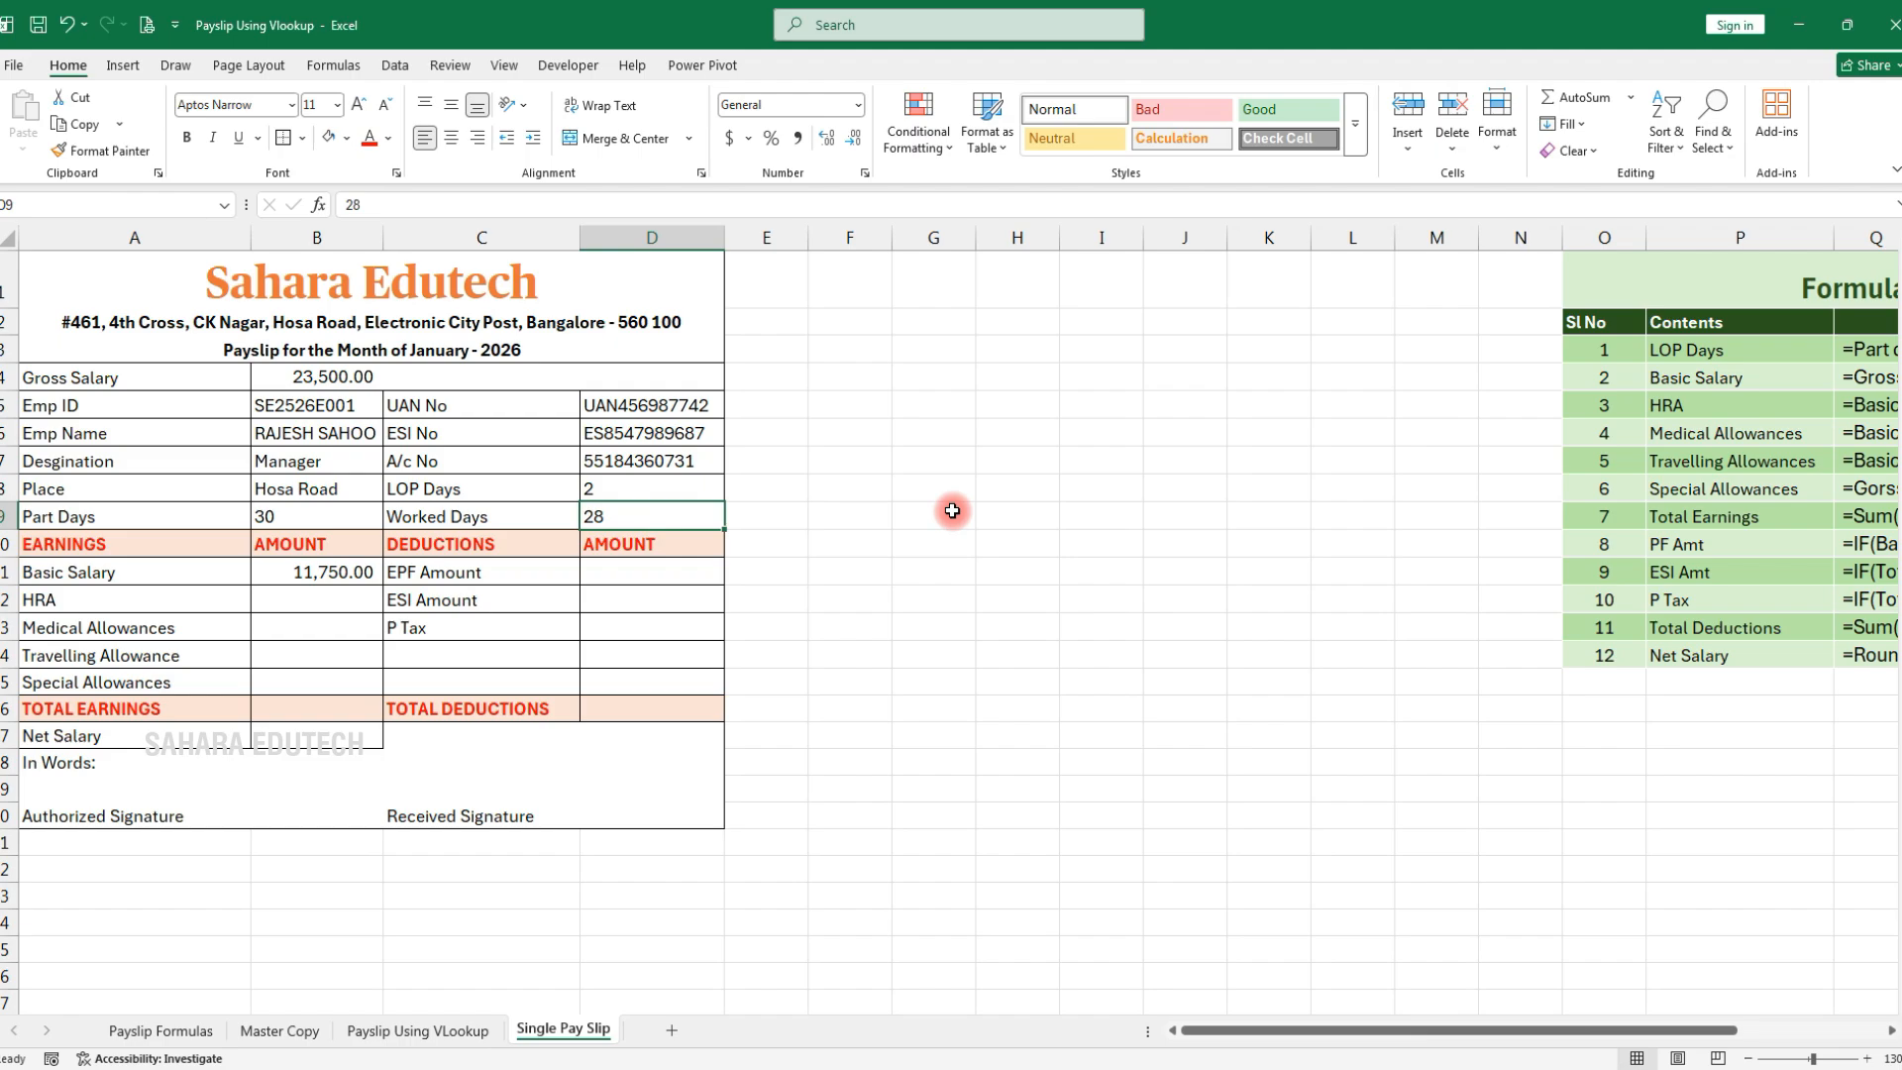
type("25")
key("Return")
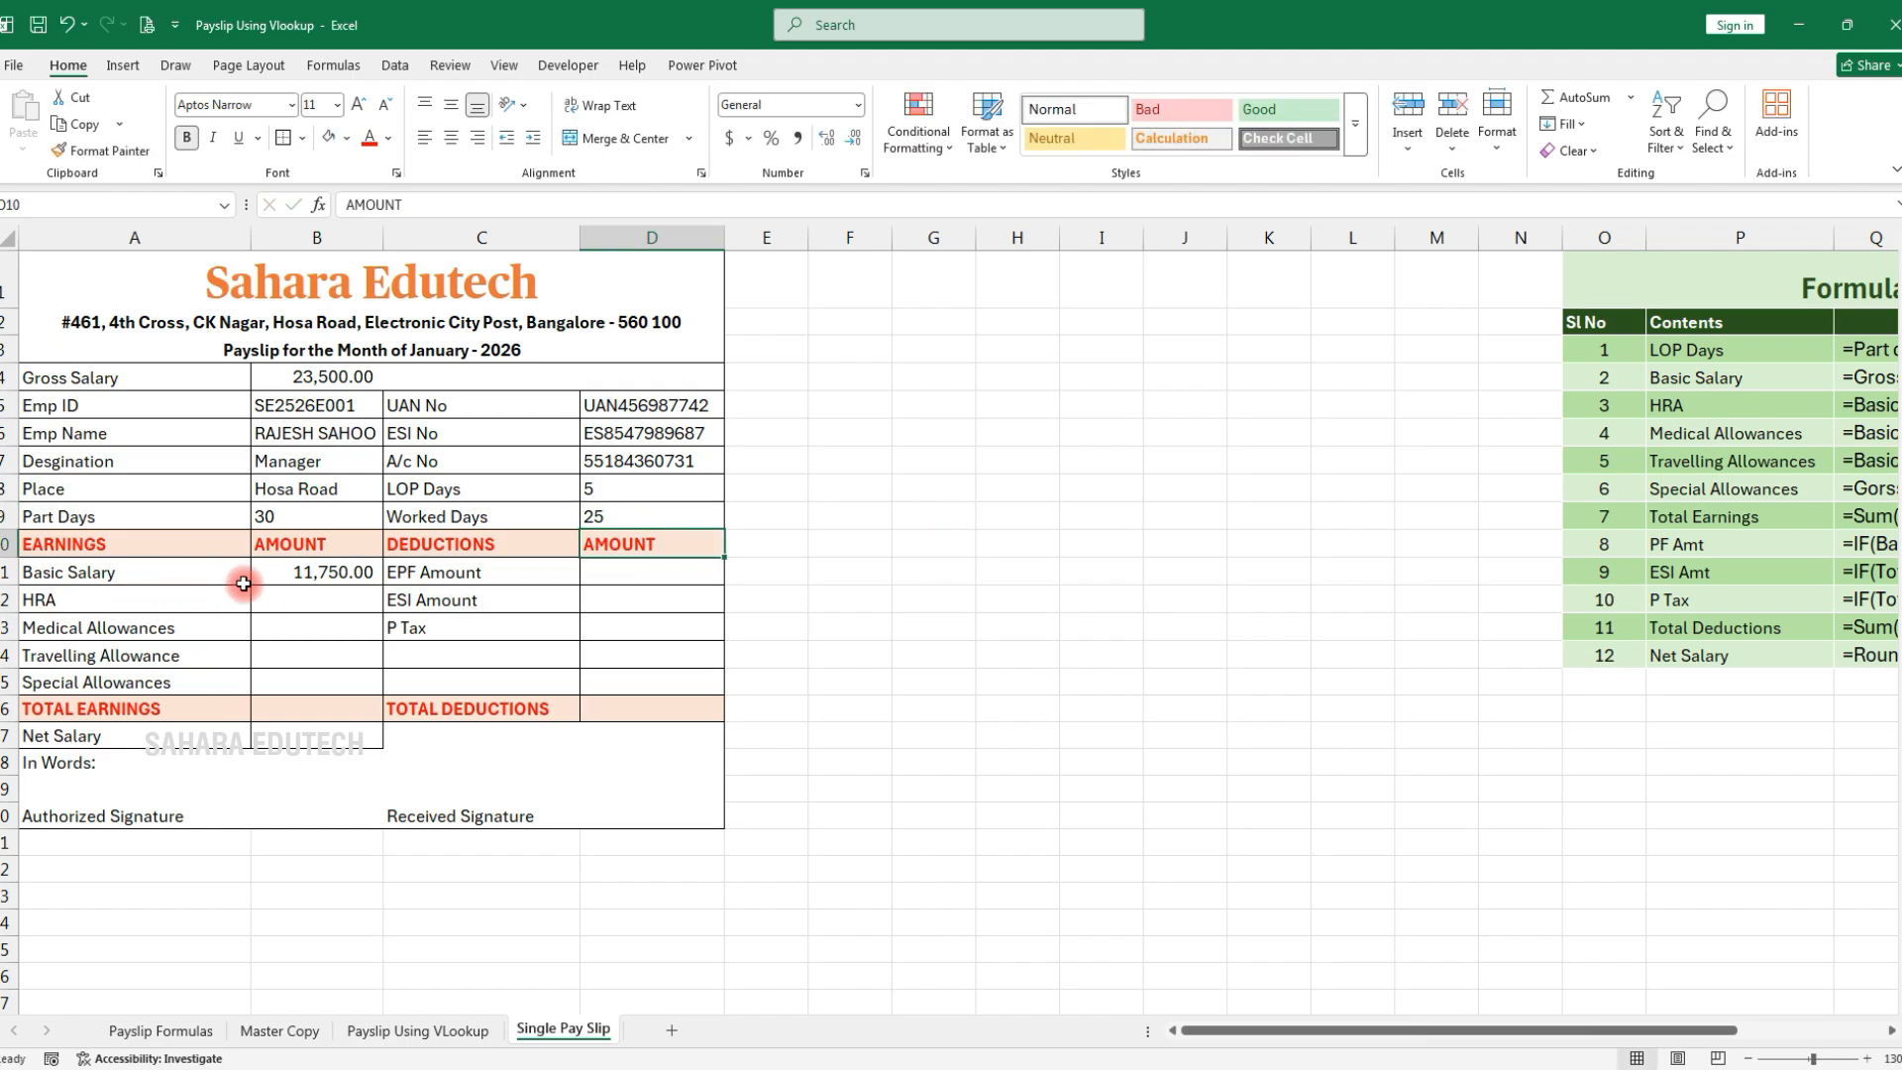
left_click(301, 574)
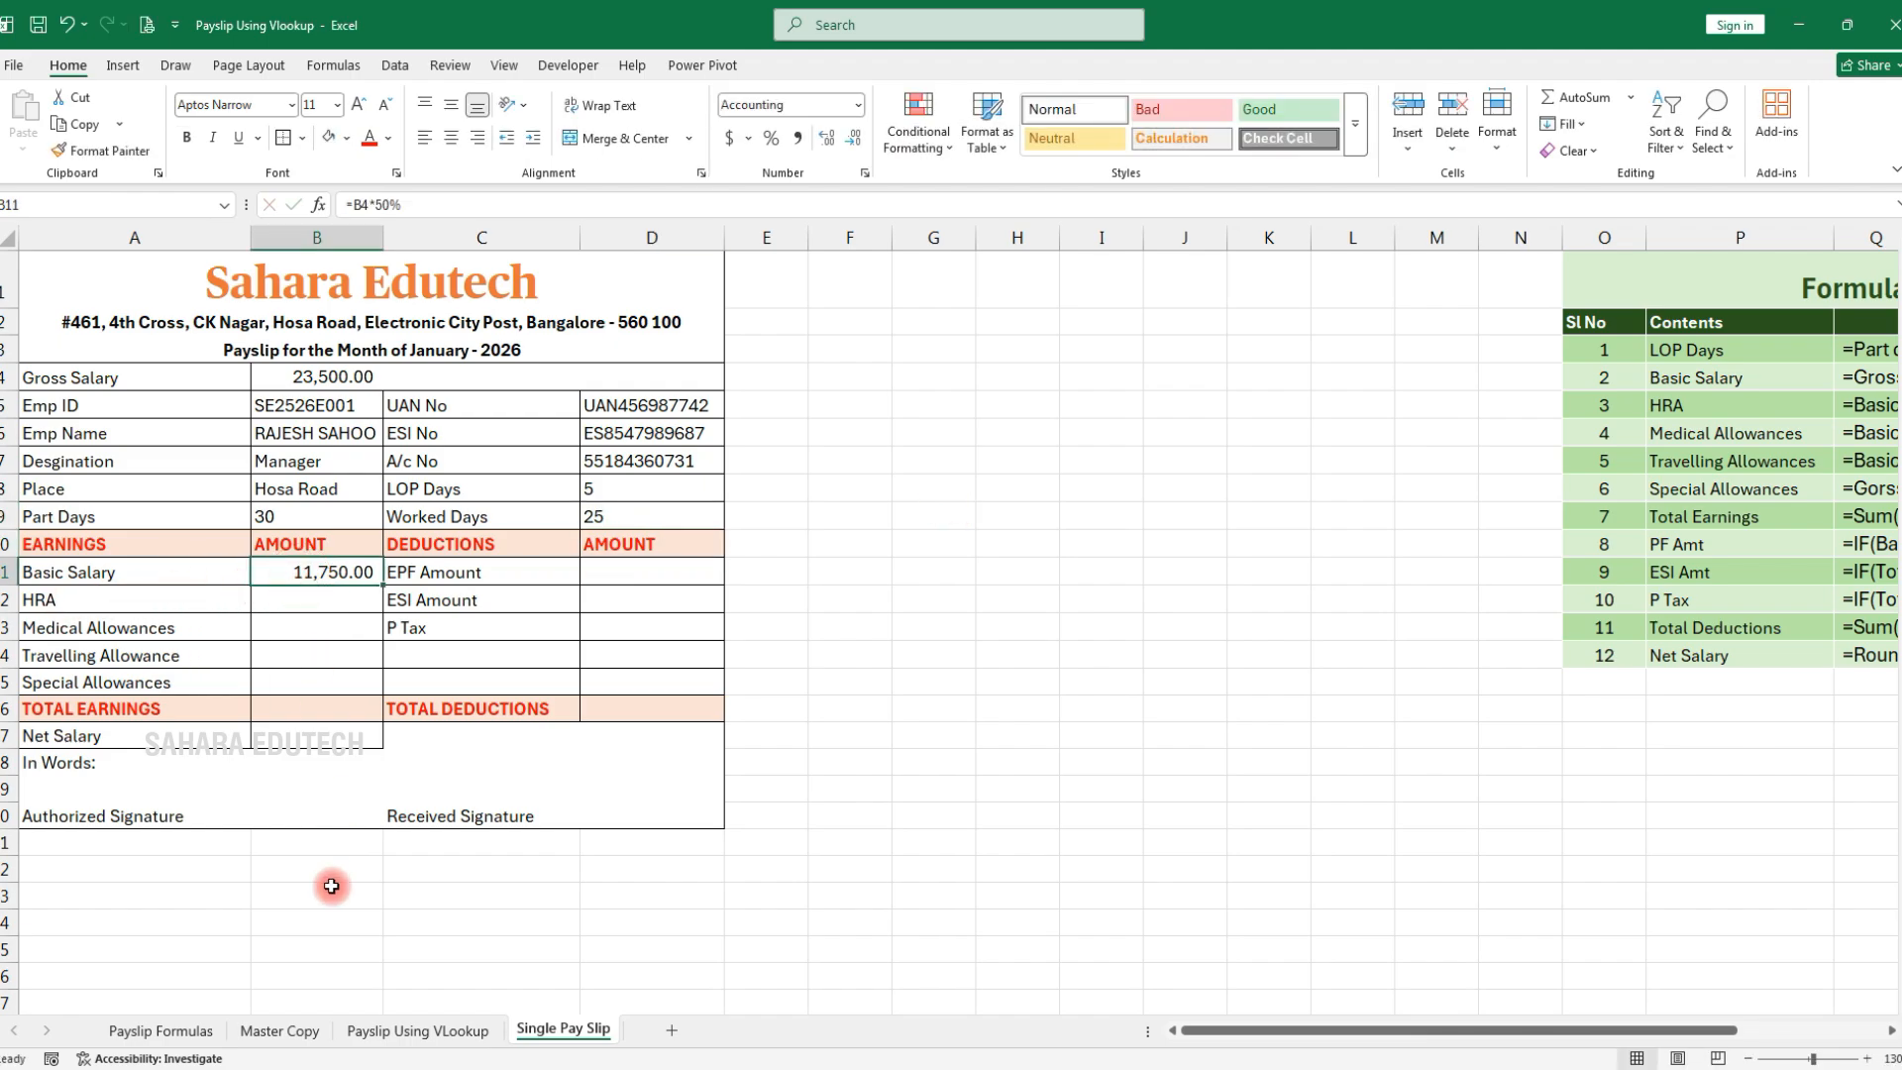
Undo those entries and reset Worked Days to 30 so LOP Days reads 0
key("ctrl+z")
key("ctrl+z")
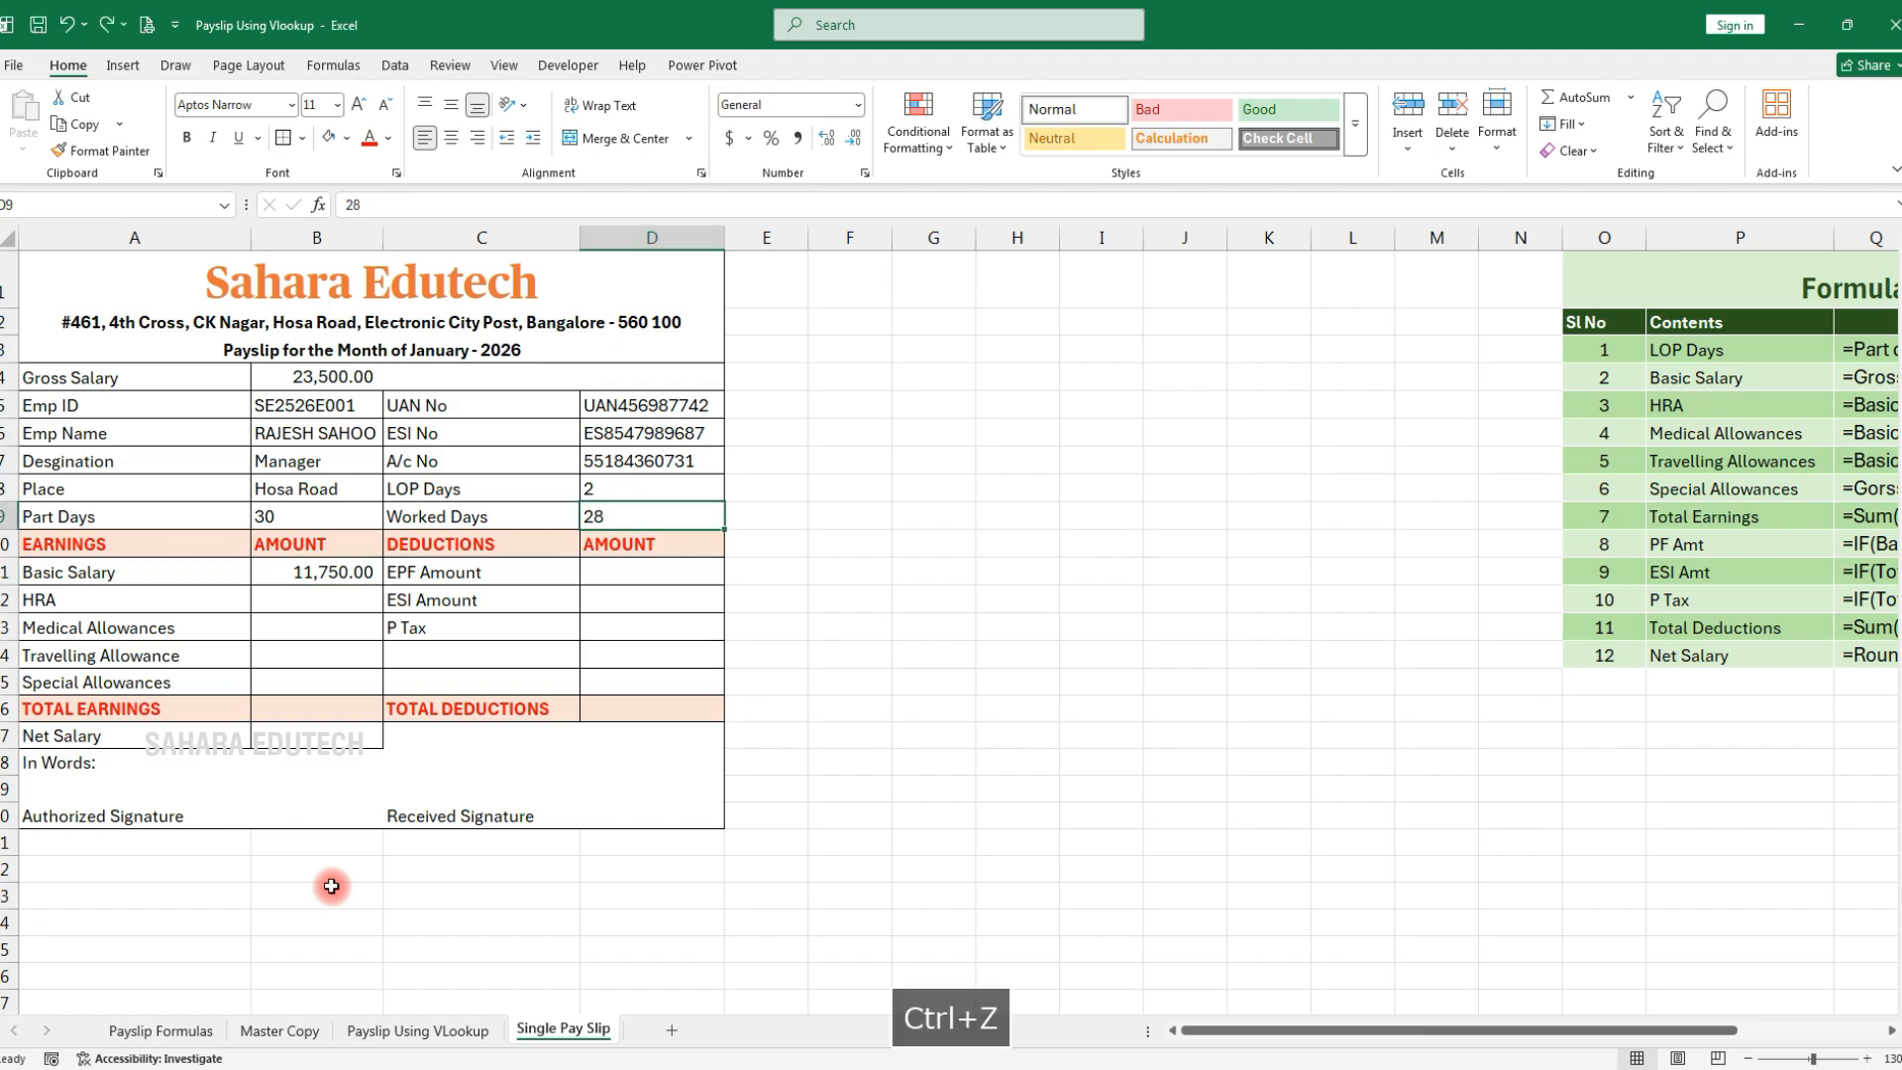
left_click(629, 523)
type("30")
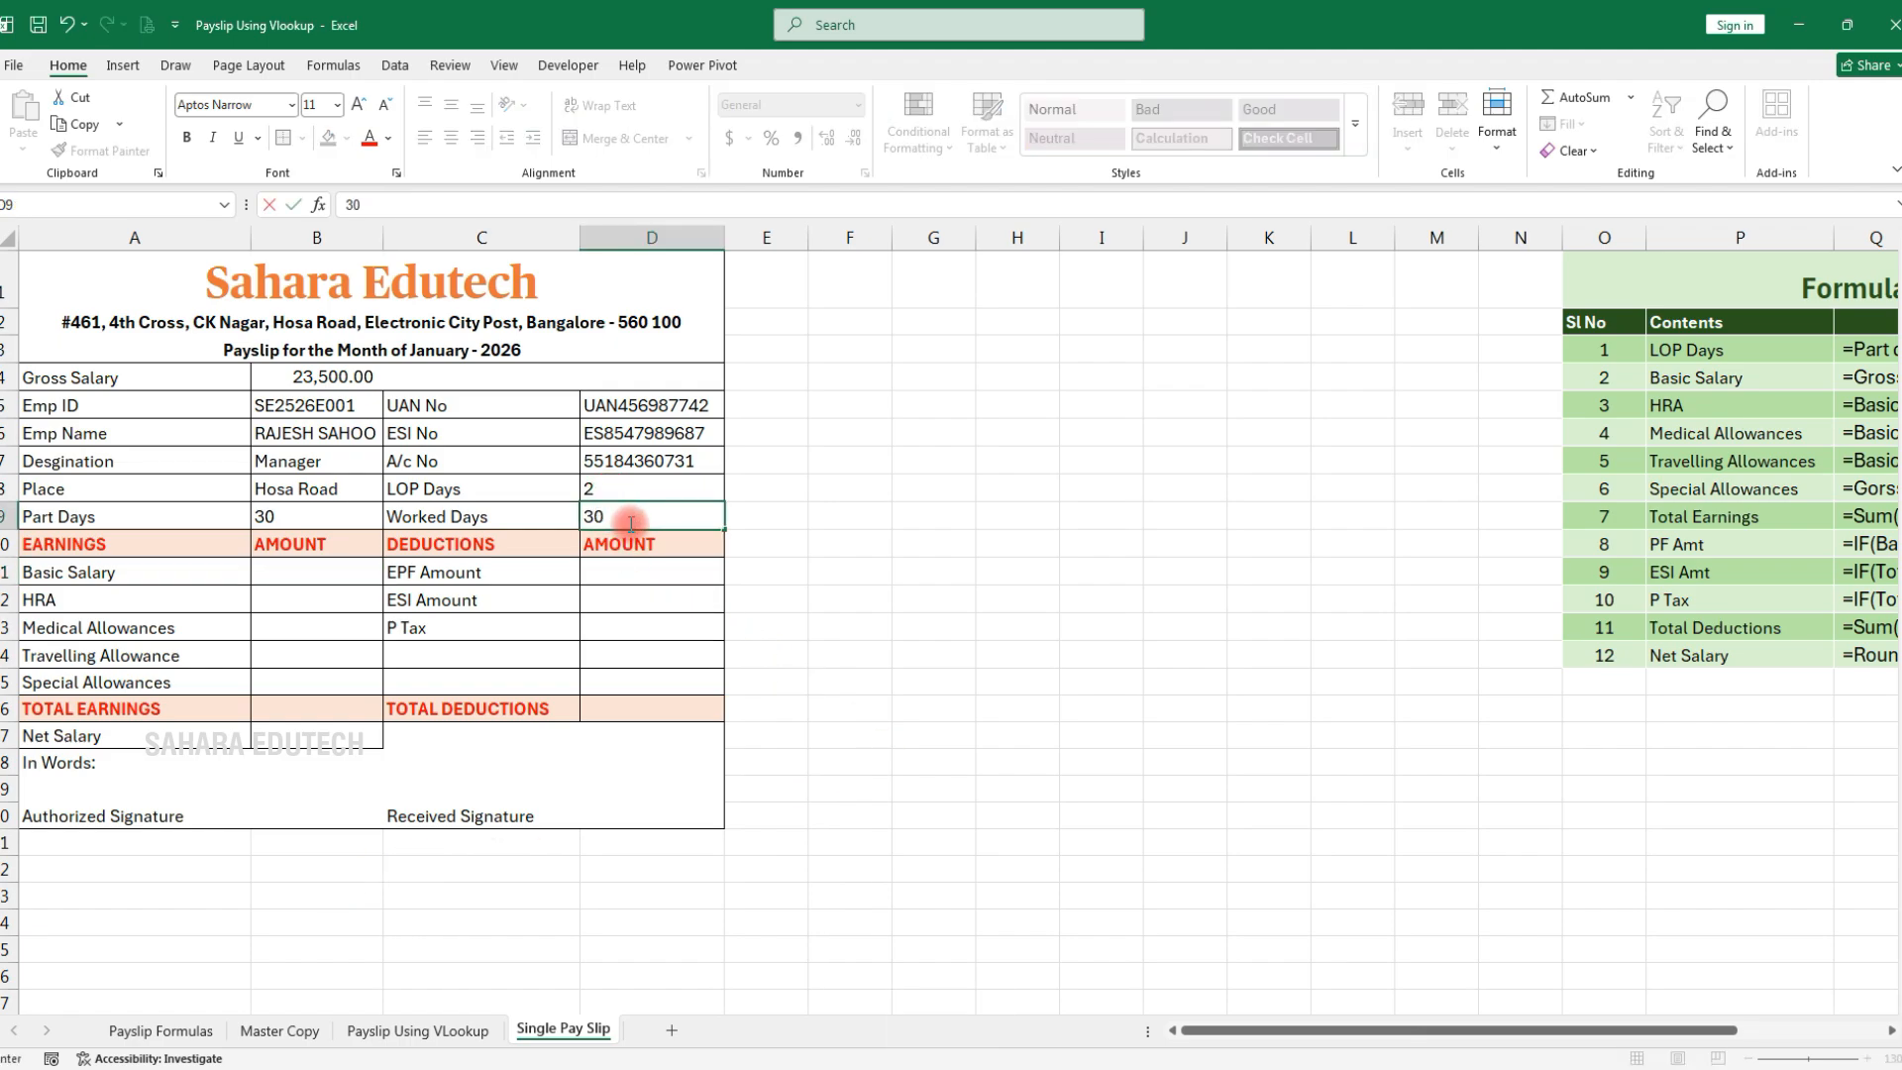
key("Return")
left_click(924, 486)
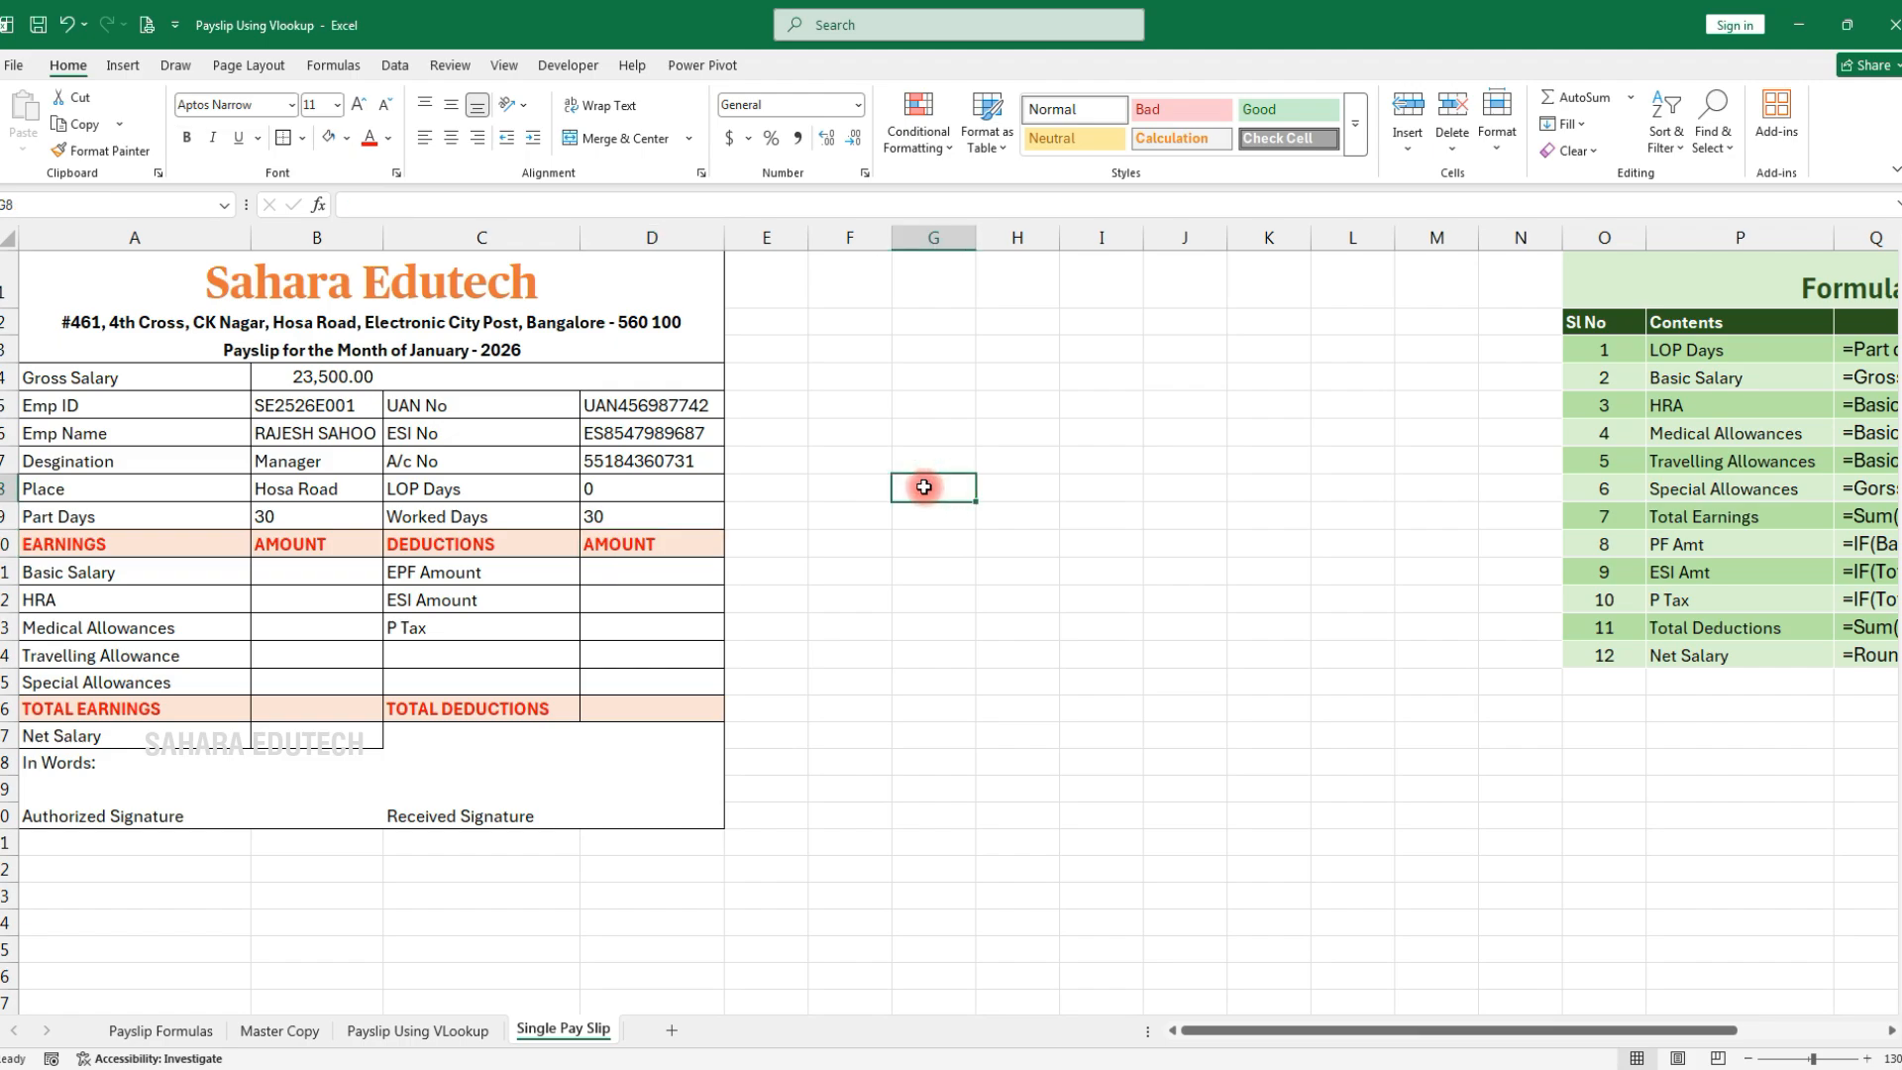
Compute the per-day pay in G8 as =B4/B9, giving 783.33
type("=")
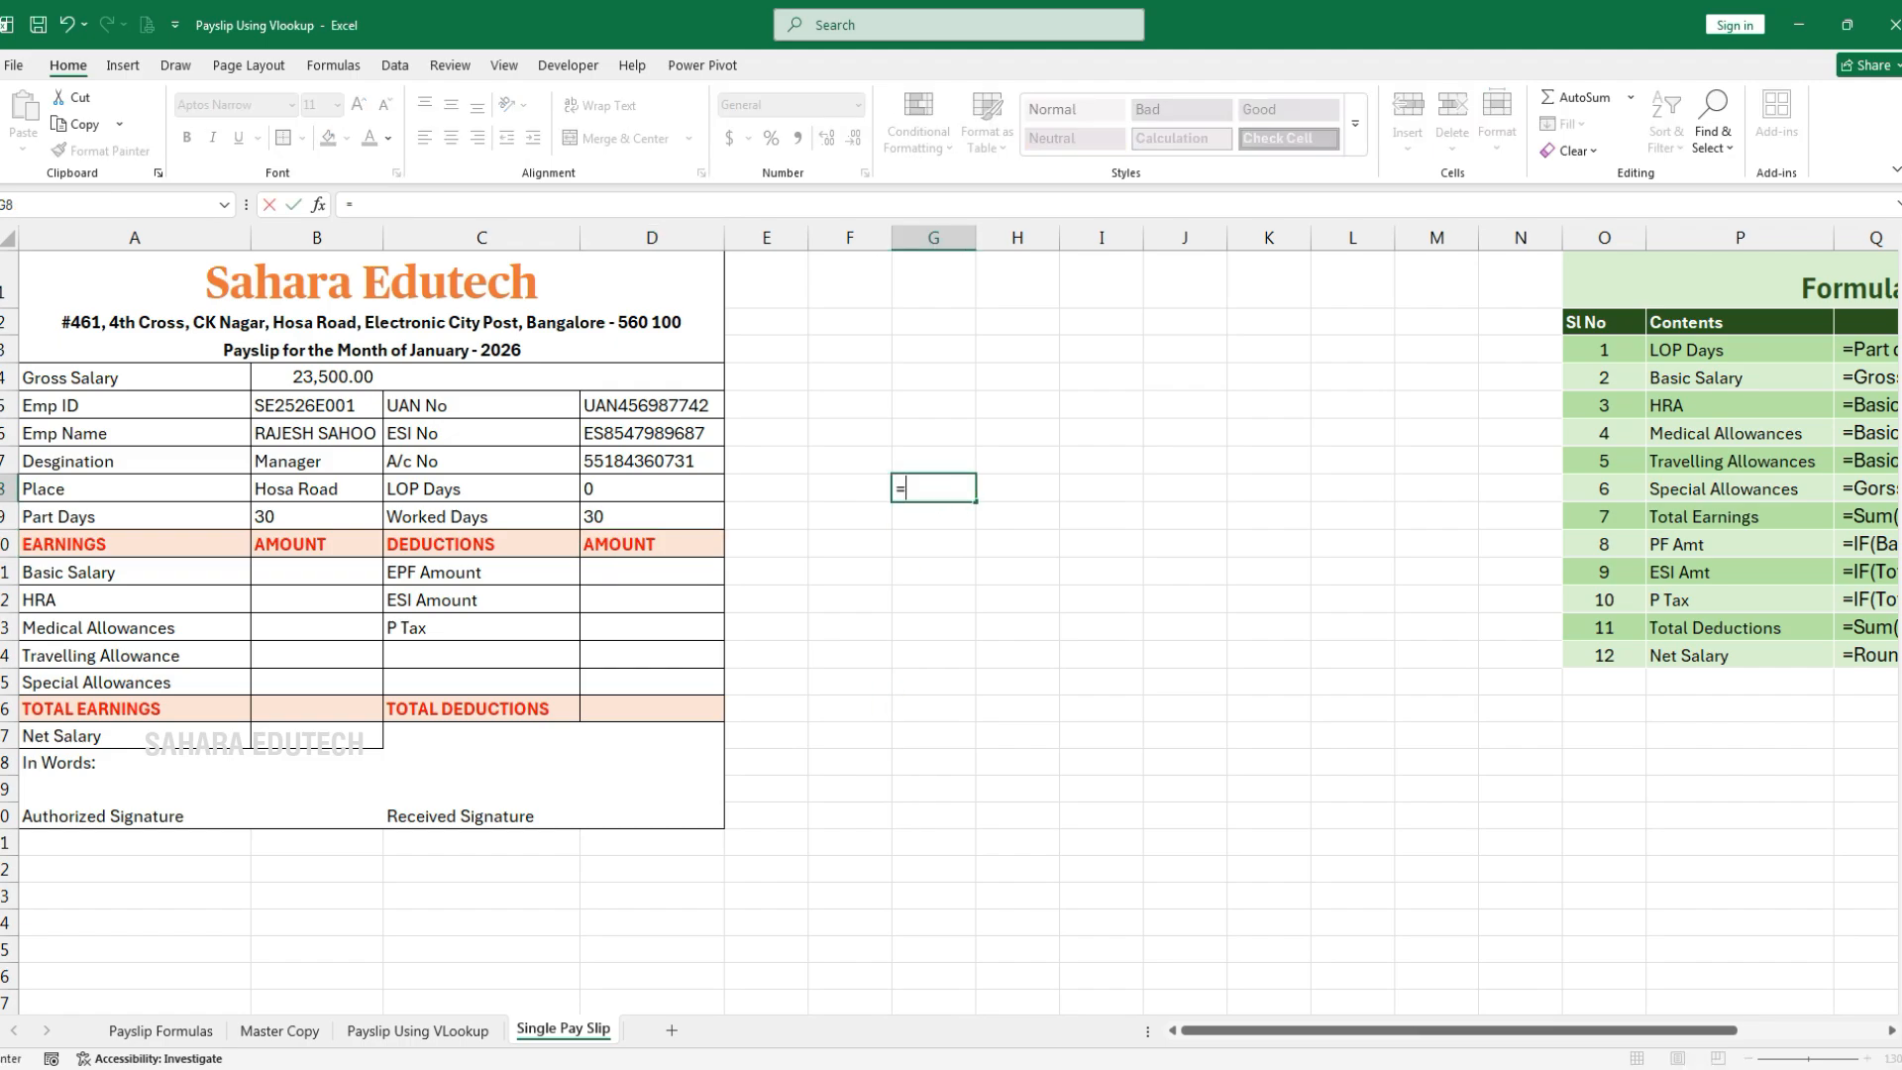
left_click(328, 381)
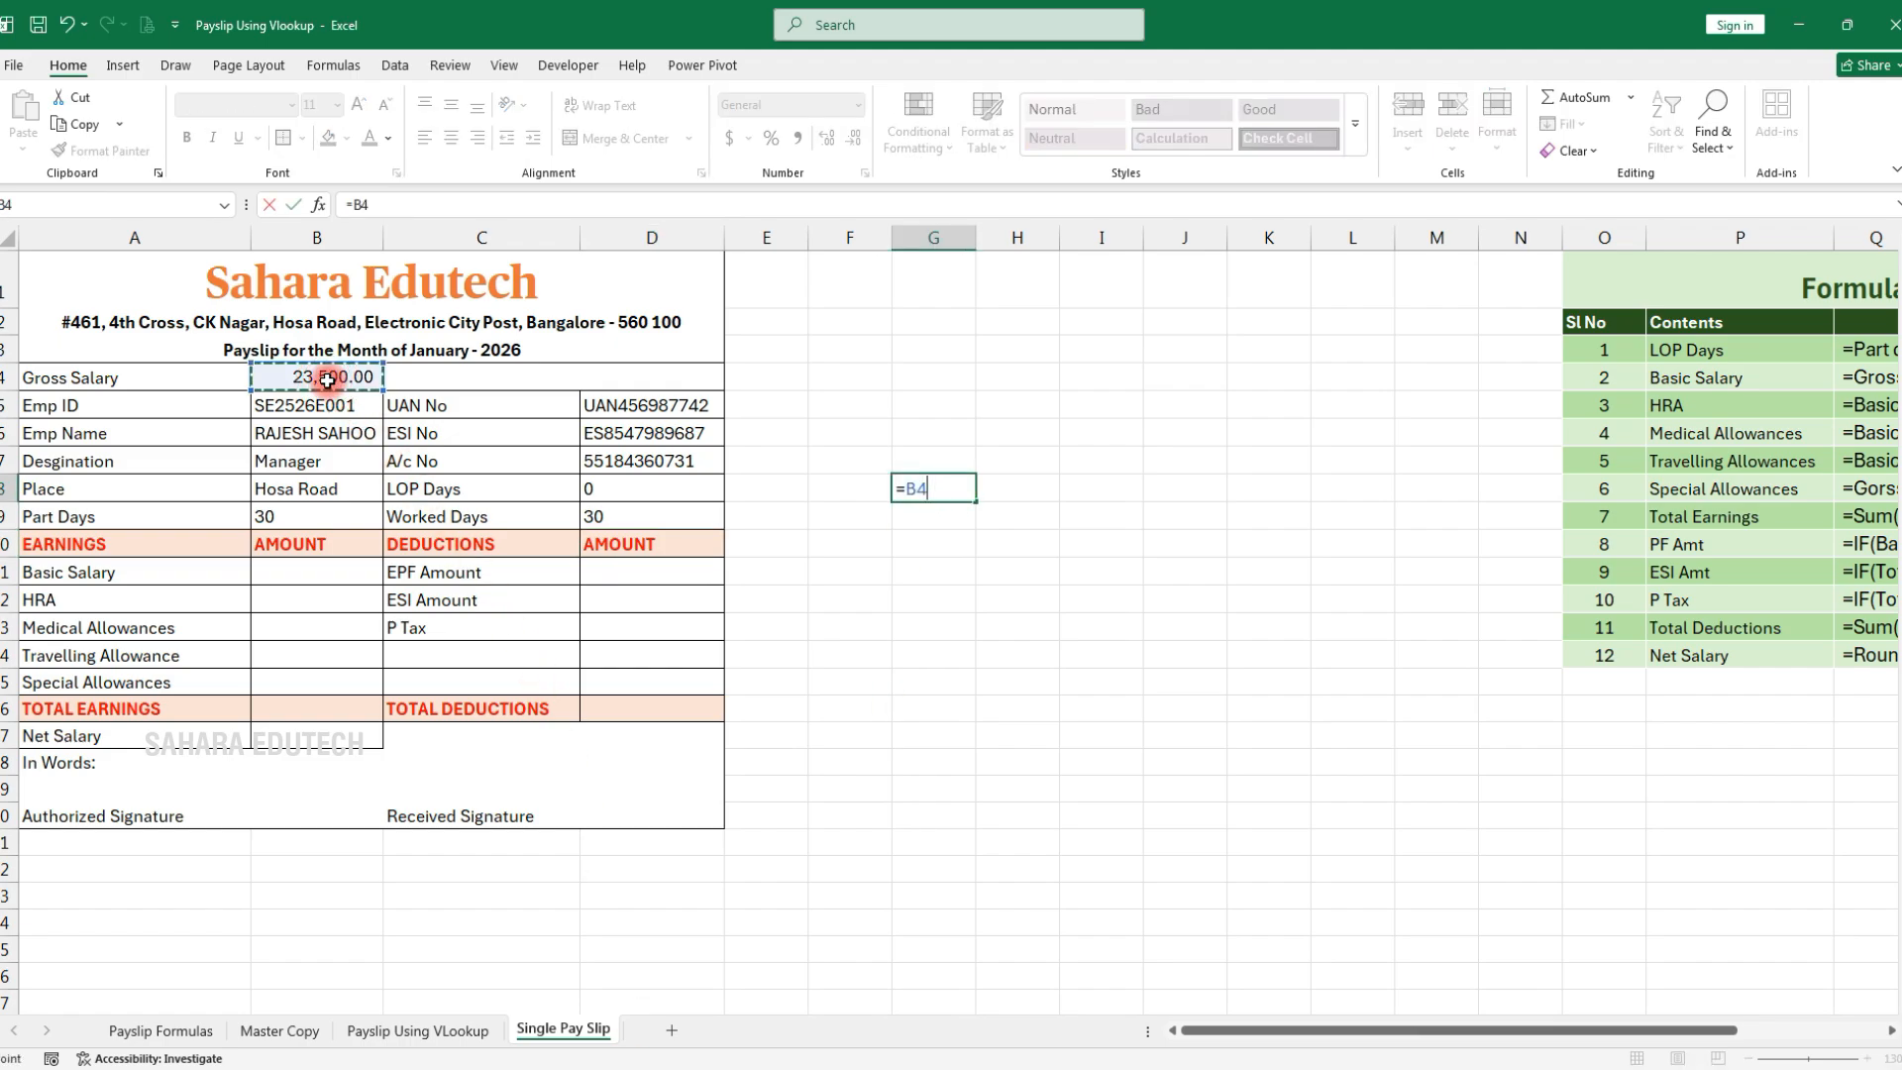
left_click(288, 510)
key("Return")
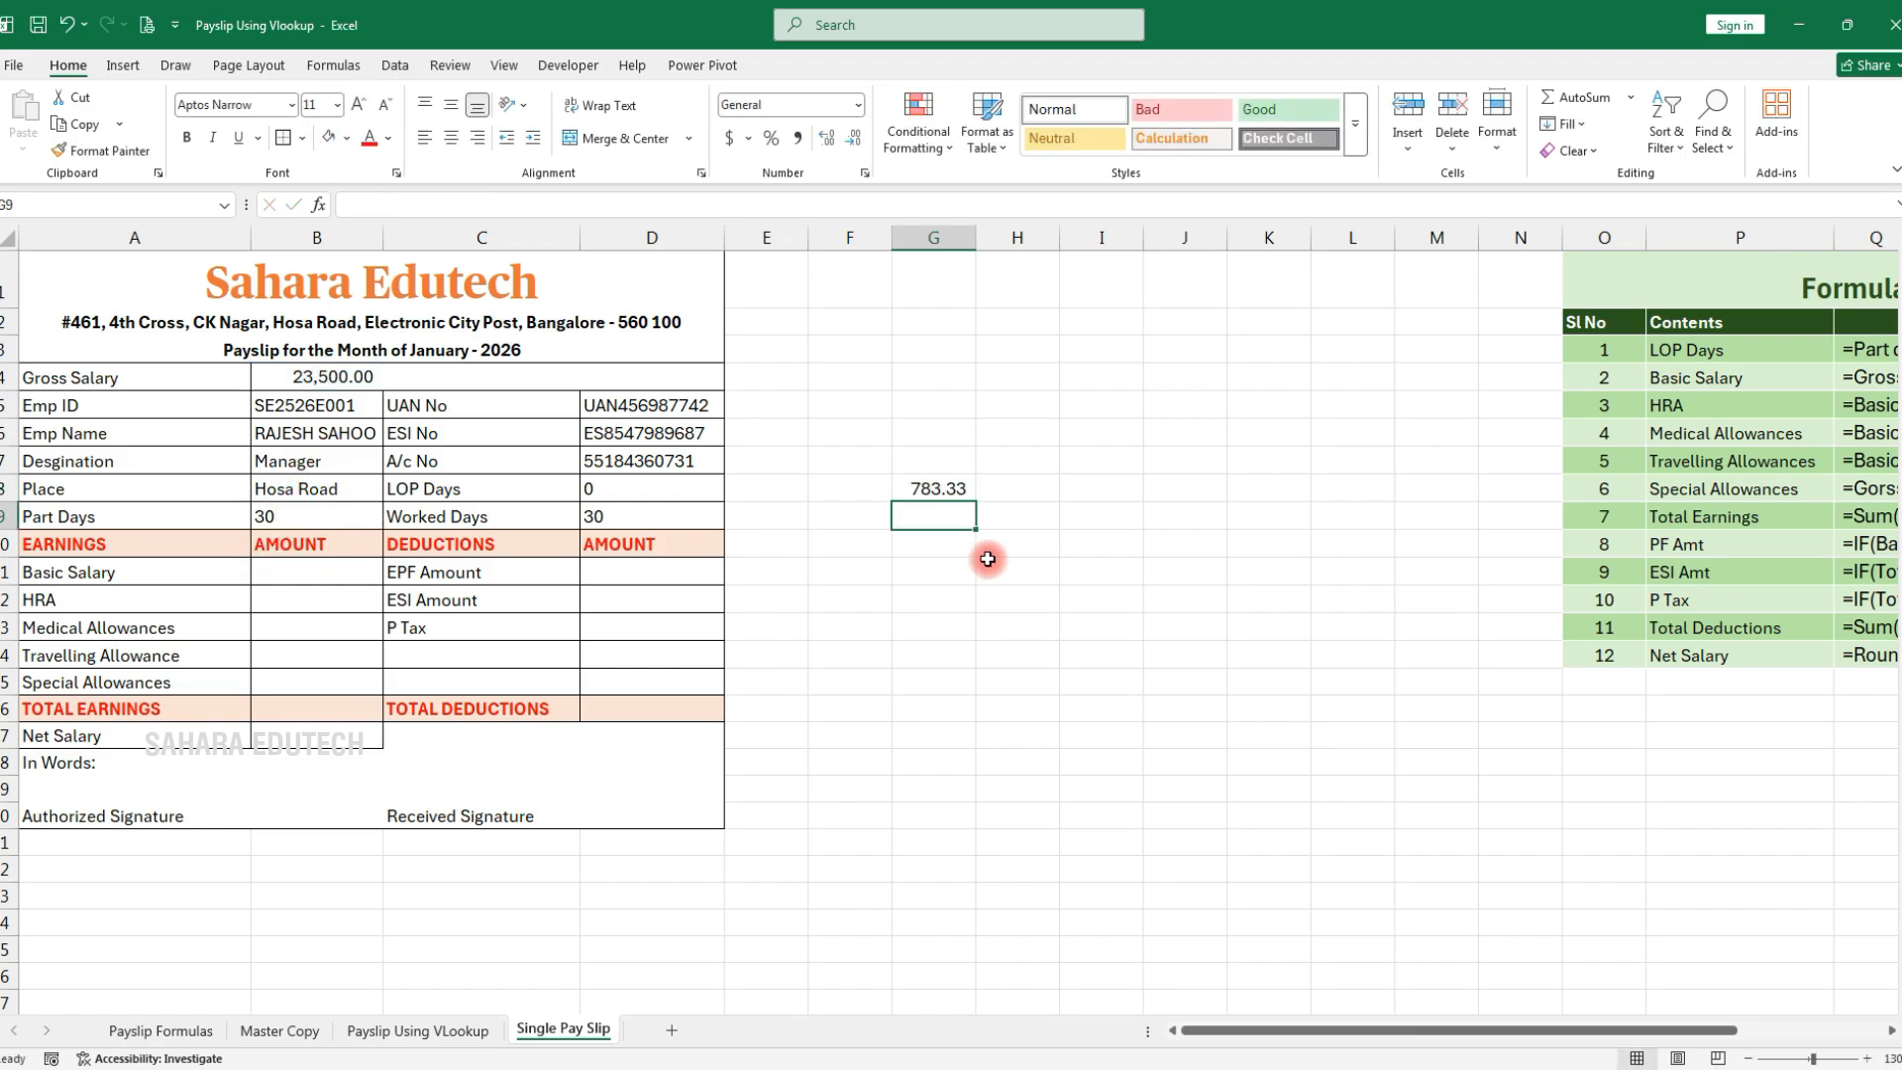
Compute pay for days worked in G9 as =G8*D9
type("=")
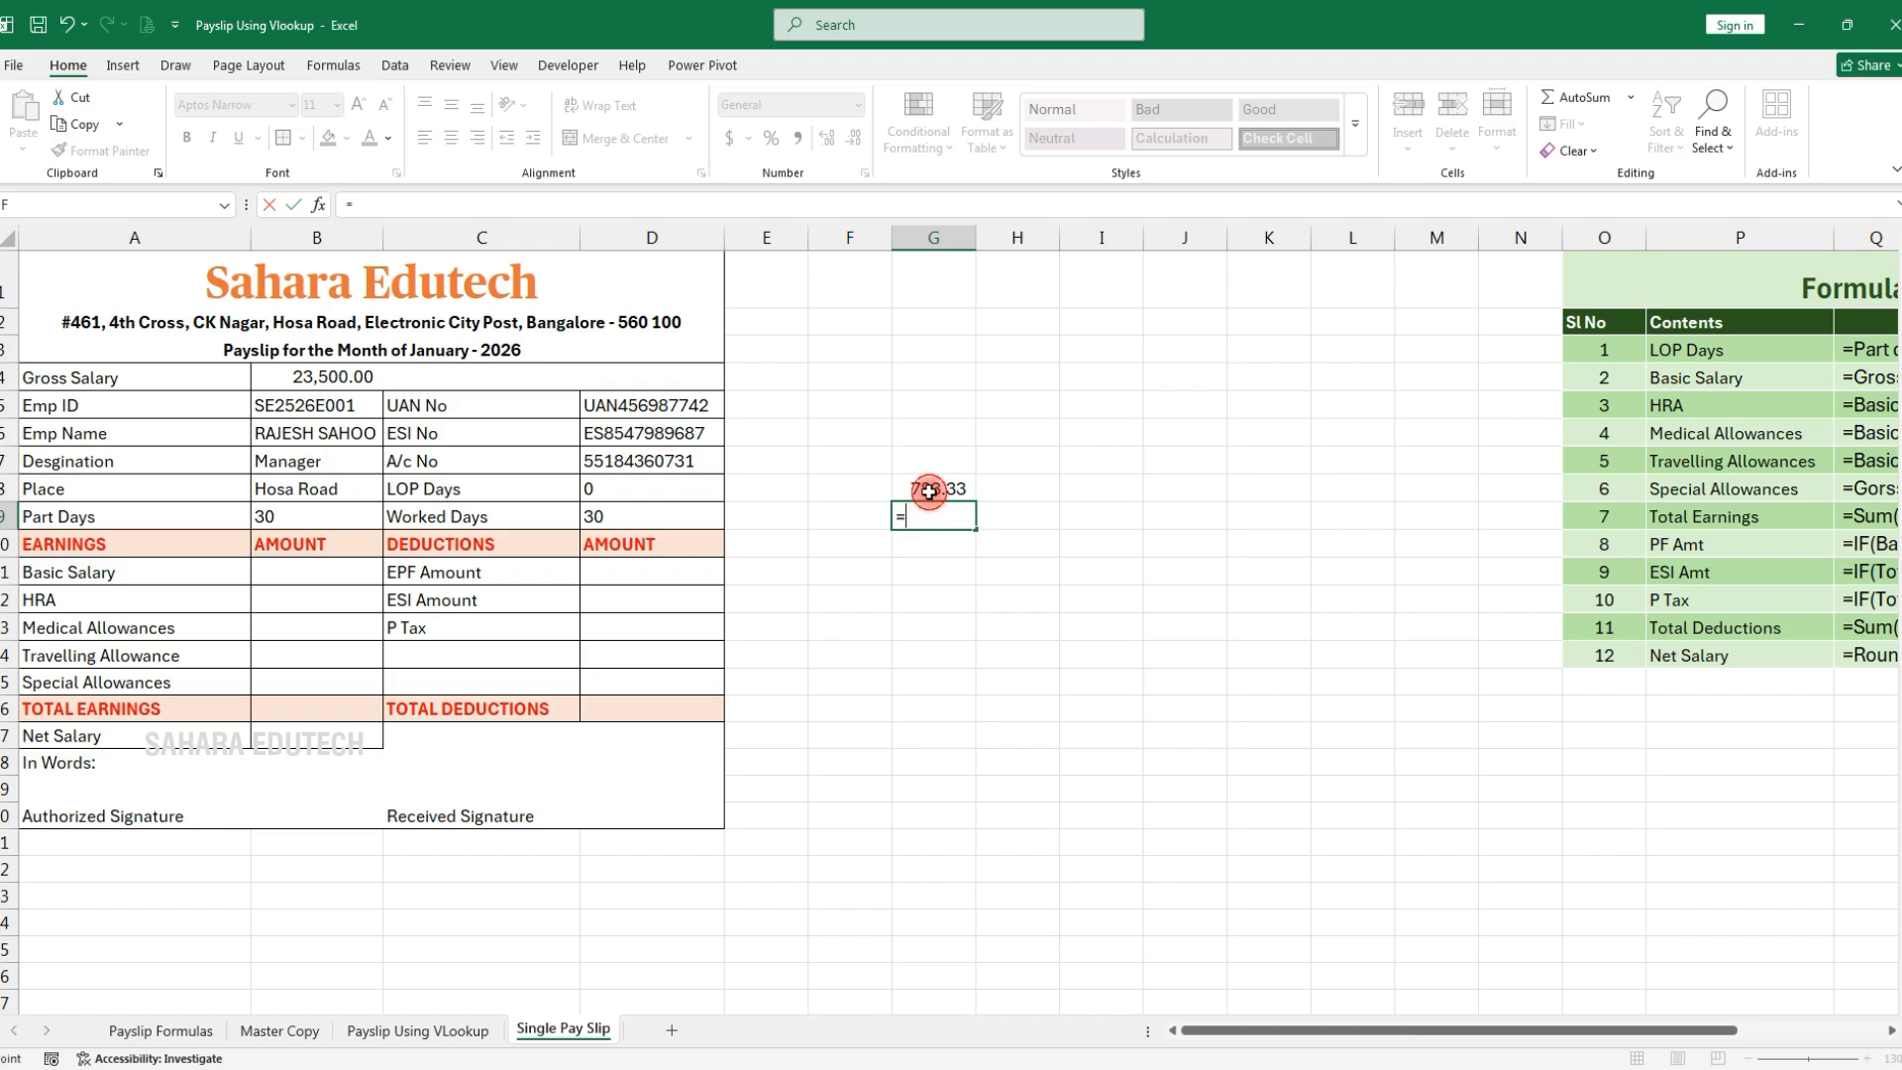
left_click(929, 490)
type("*")
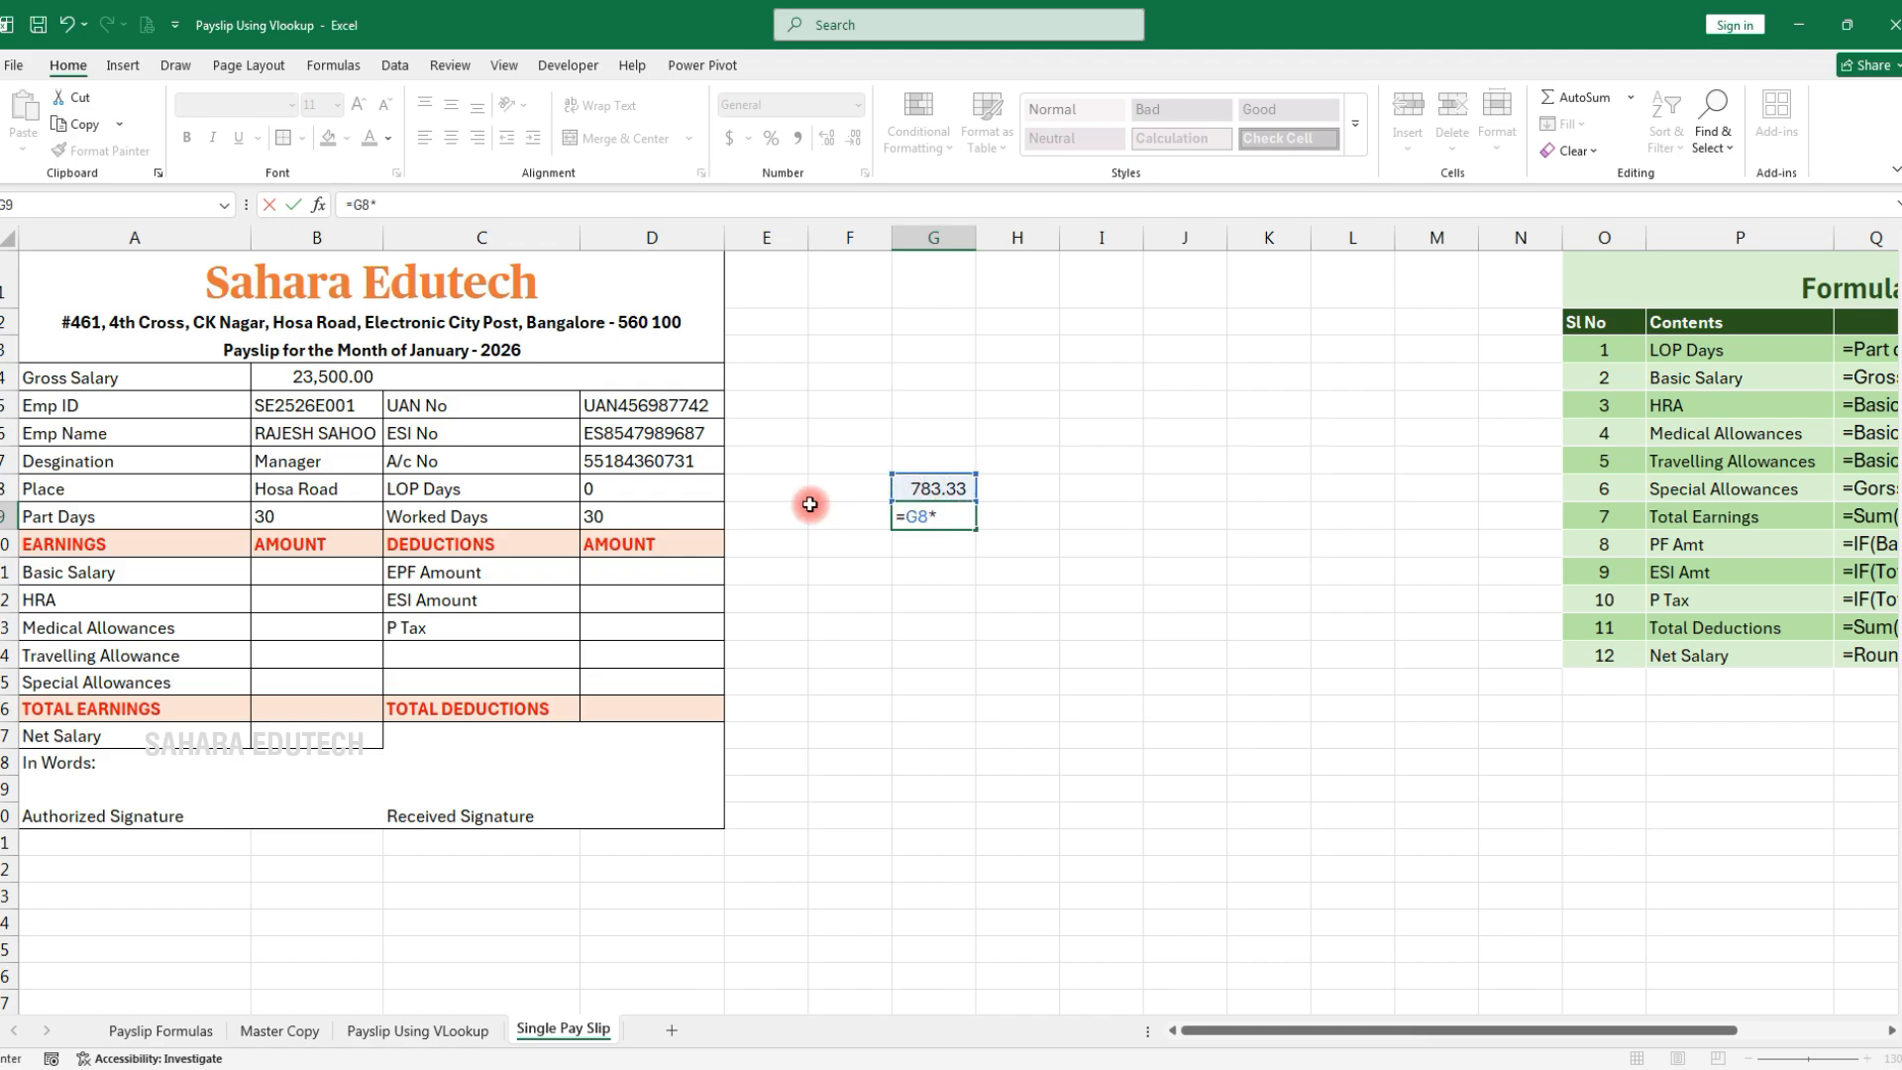
left_click(625, 516)
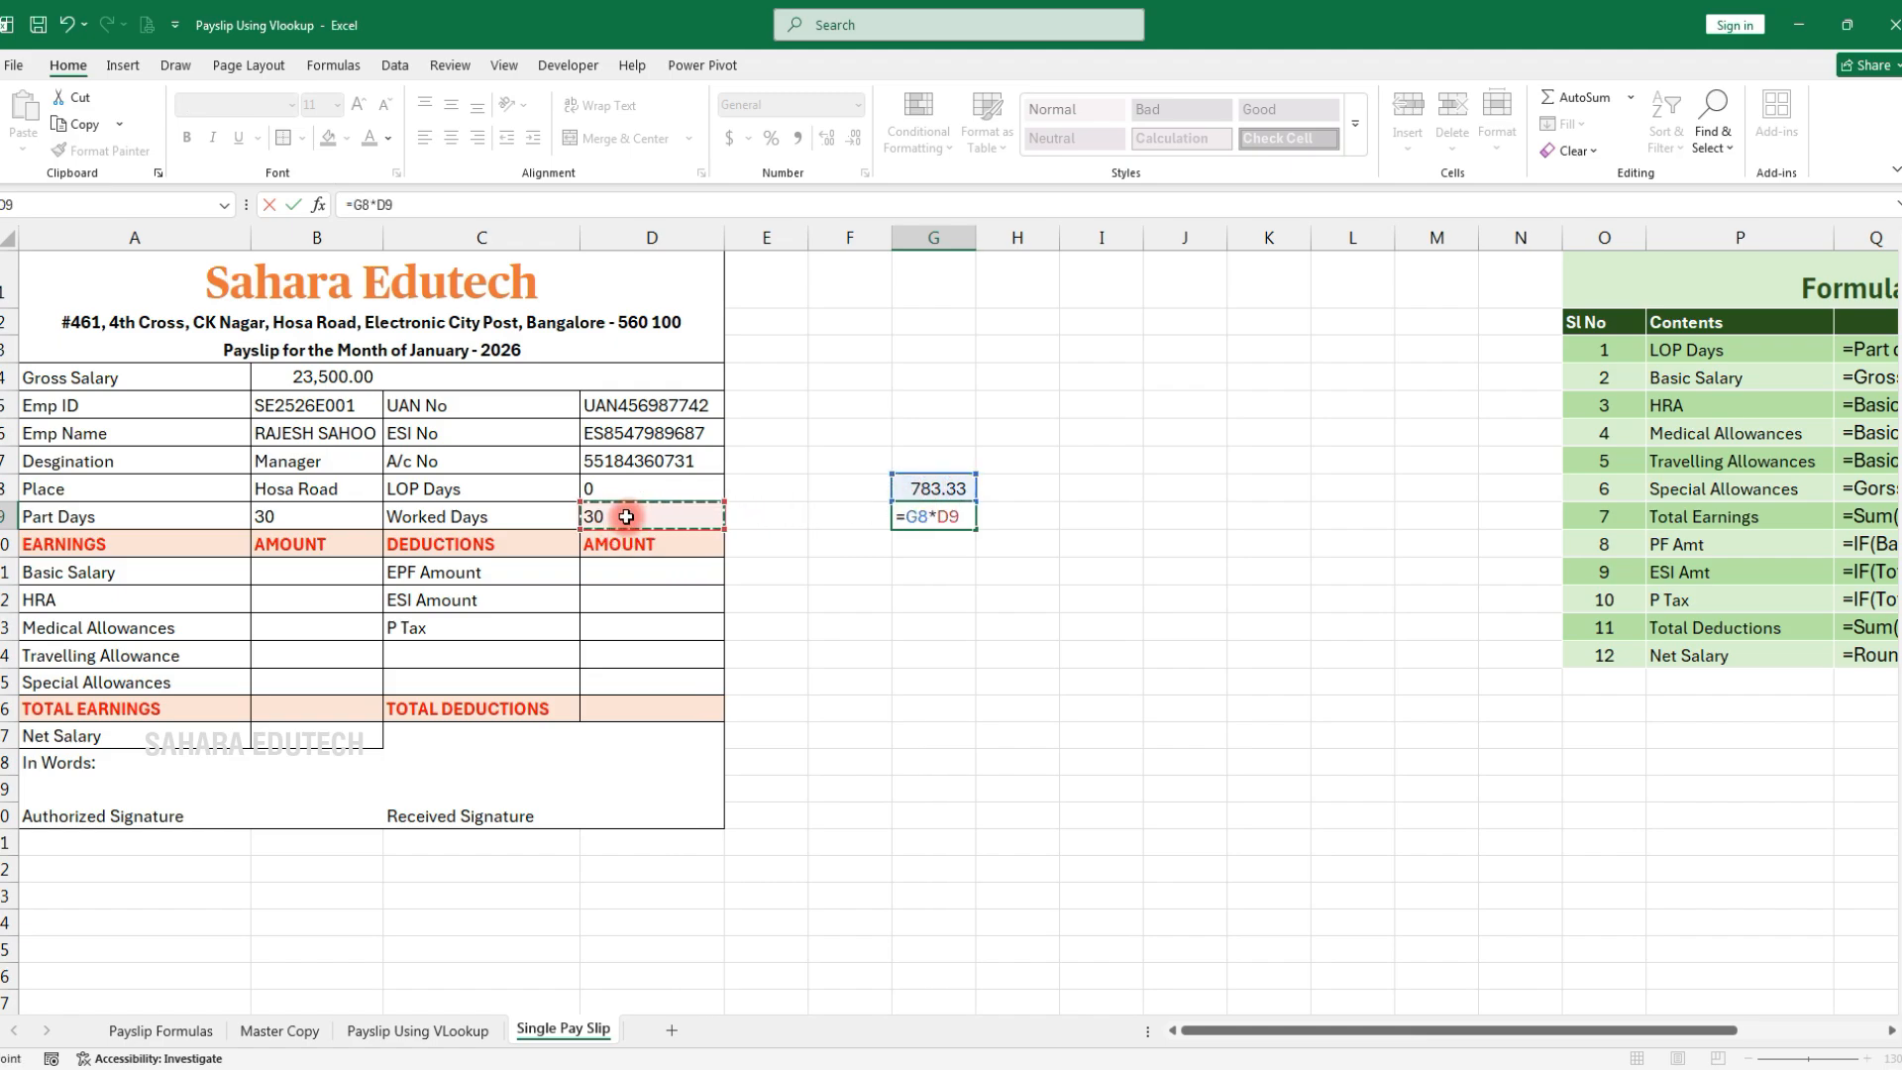
key("Return")
Test the formulas by setting Worked Days to 25, 28, then back to 30
left_click(623, 511)
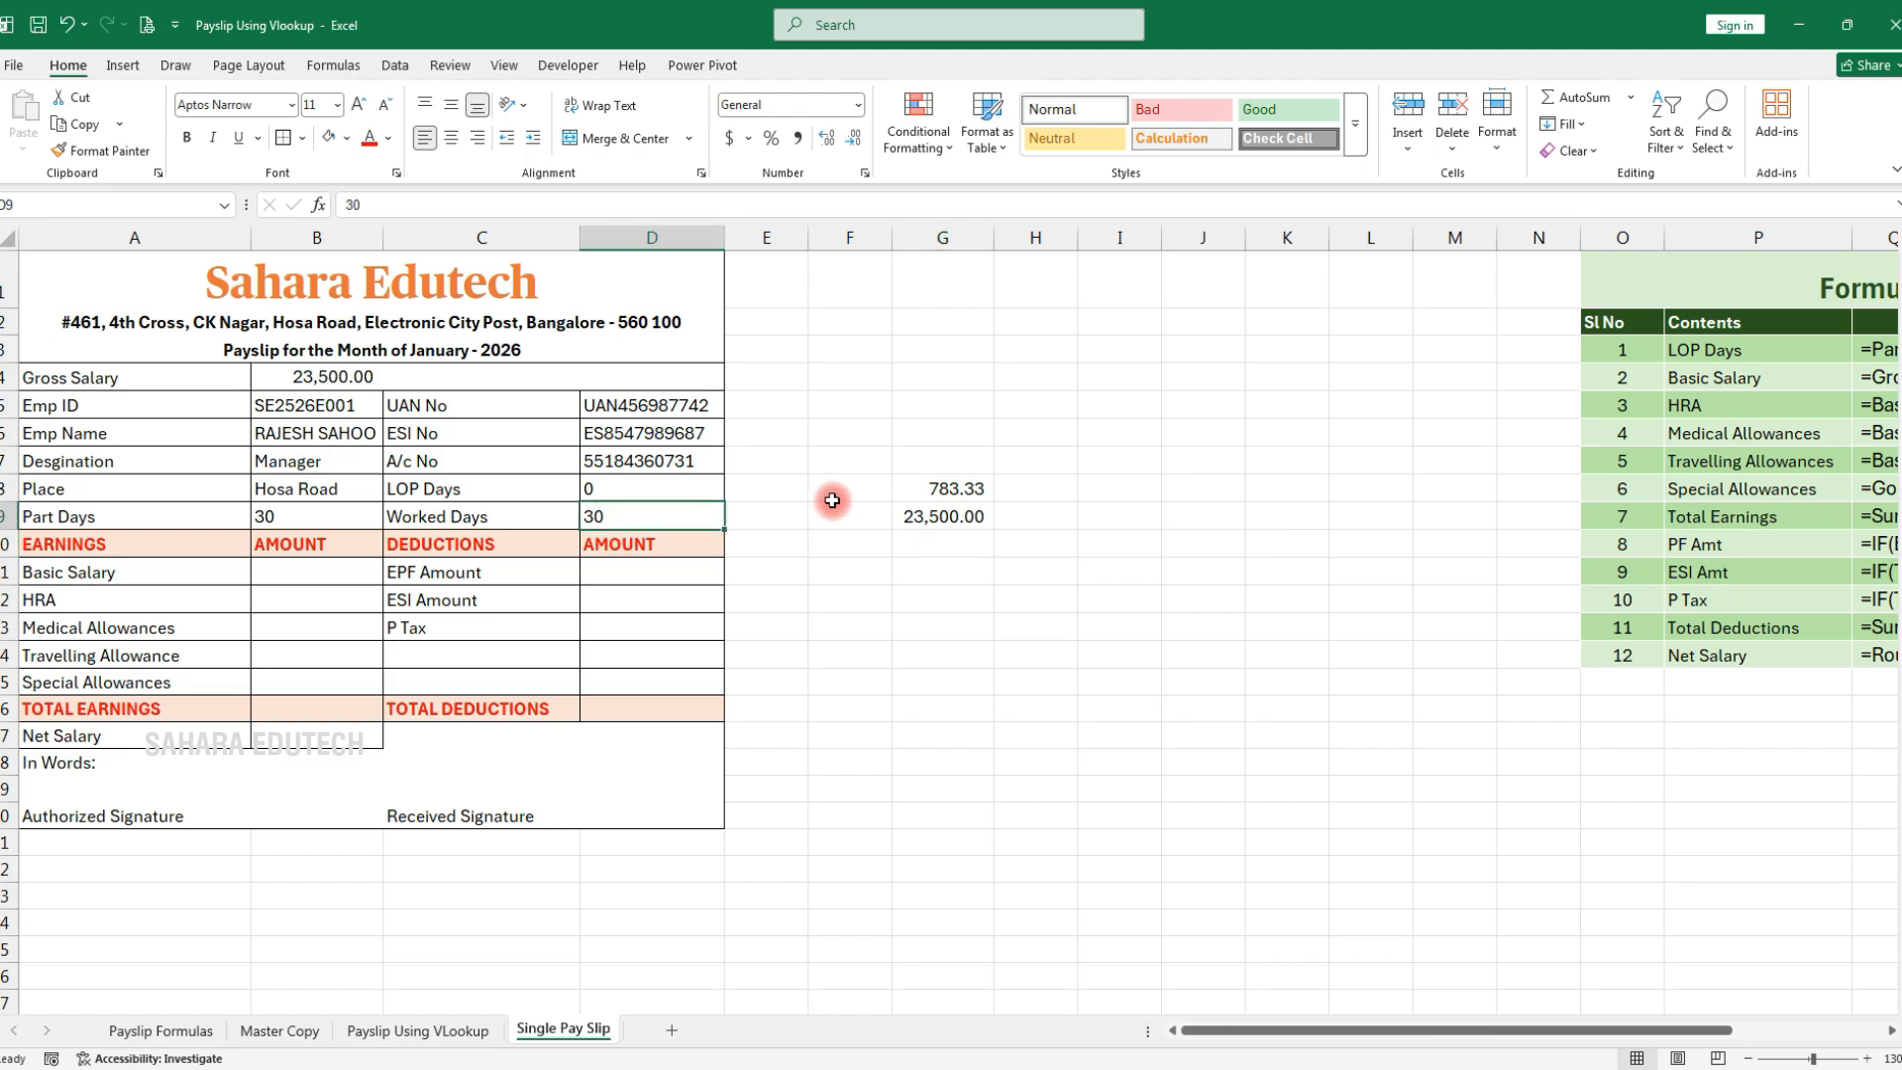
type("25")
key("Return")
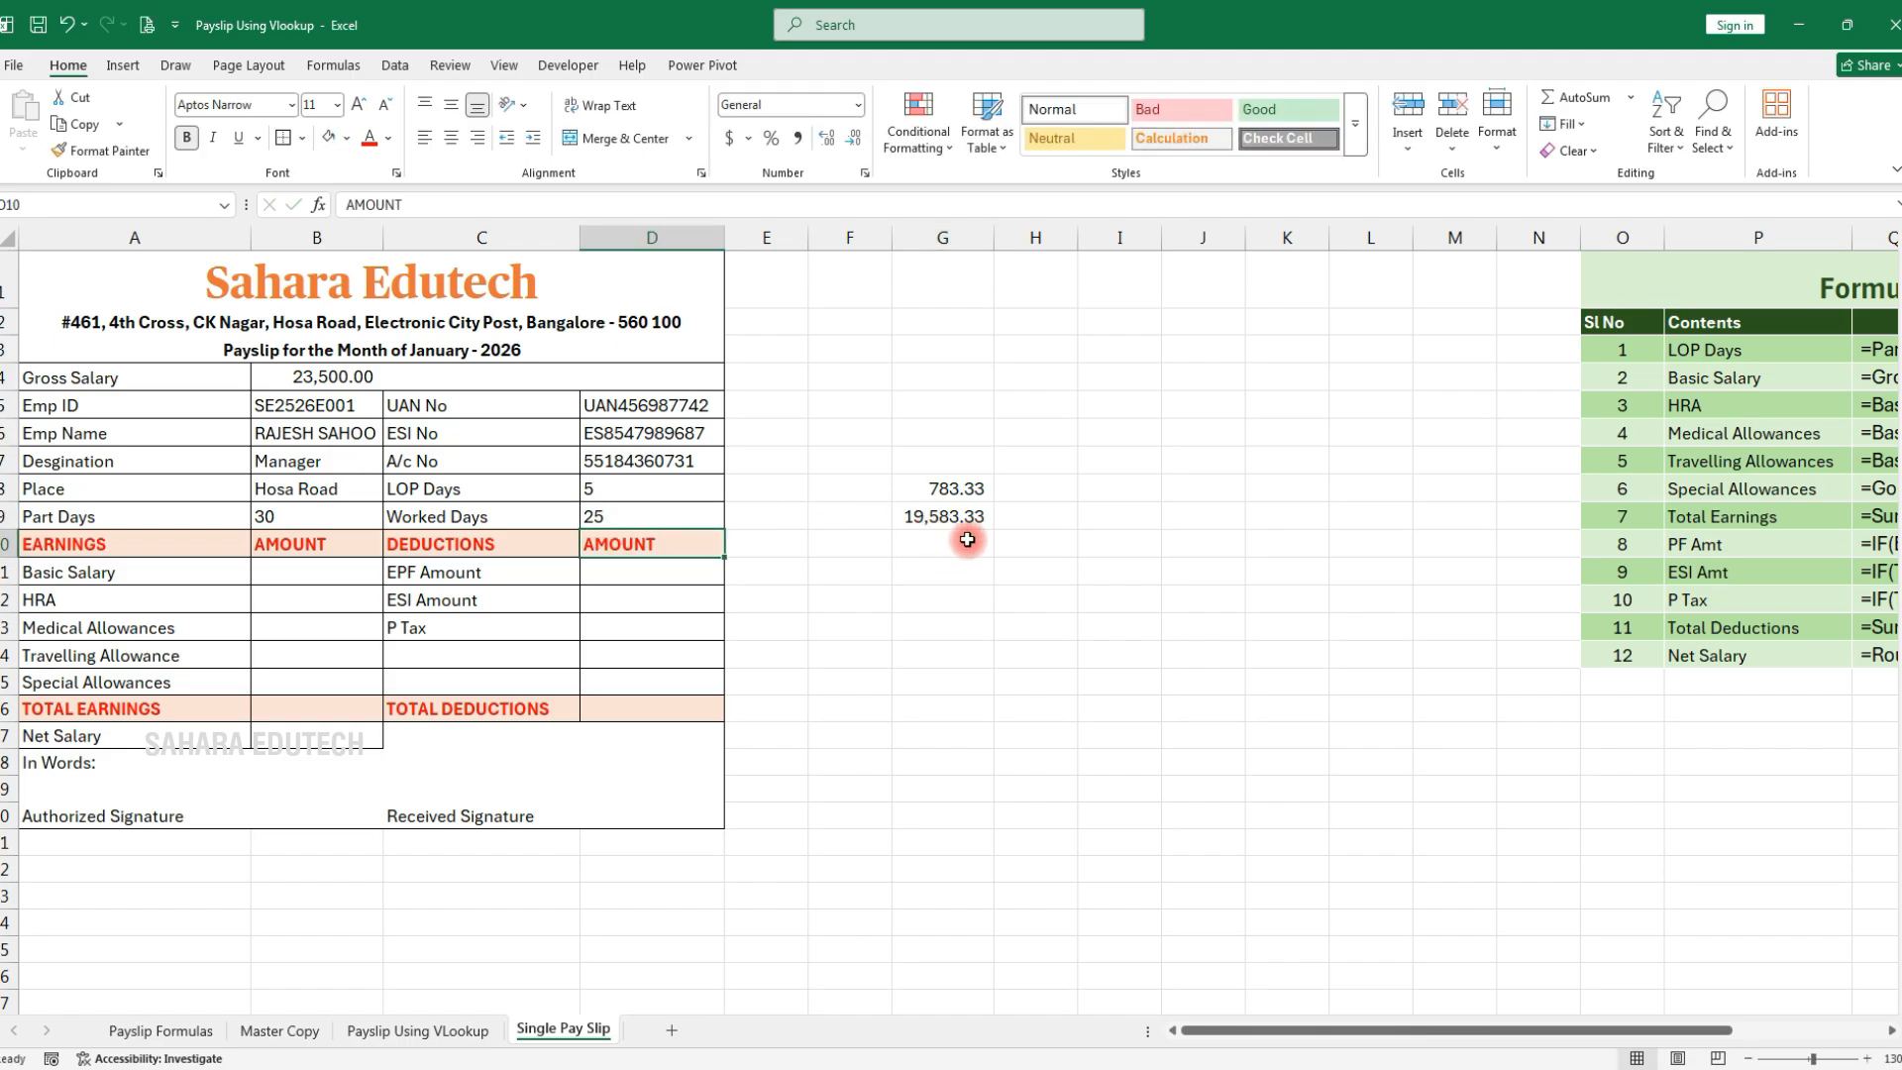
left_click(614, 516)
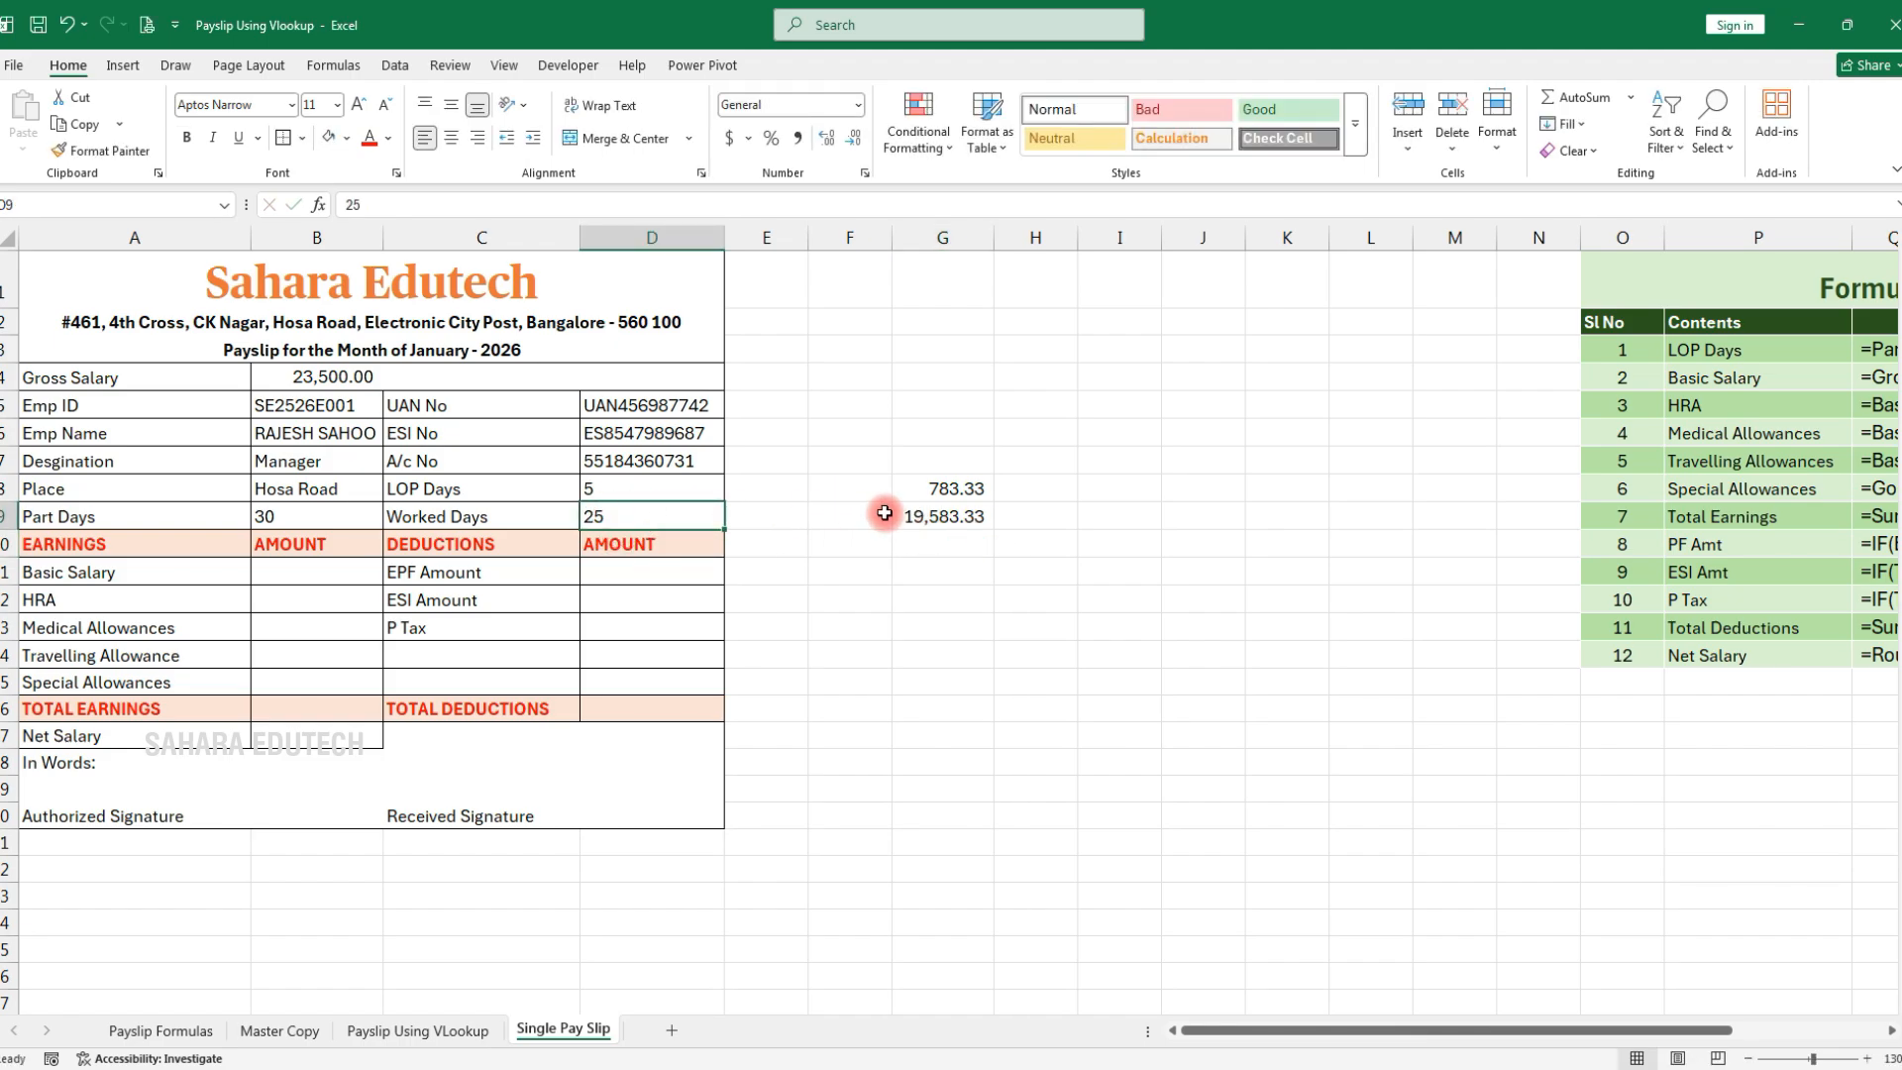
type("28")
key("Return")
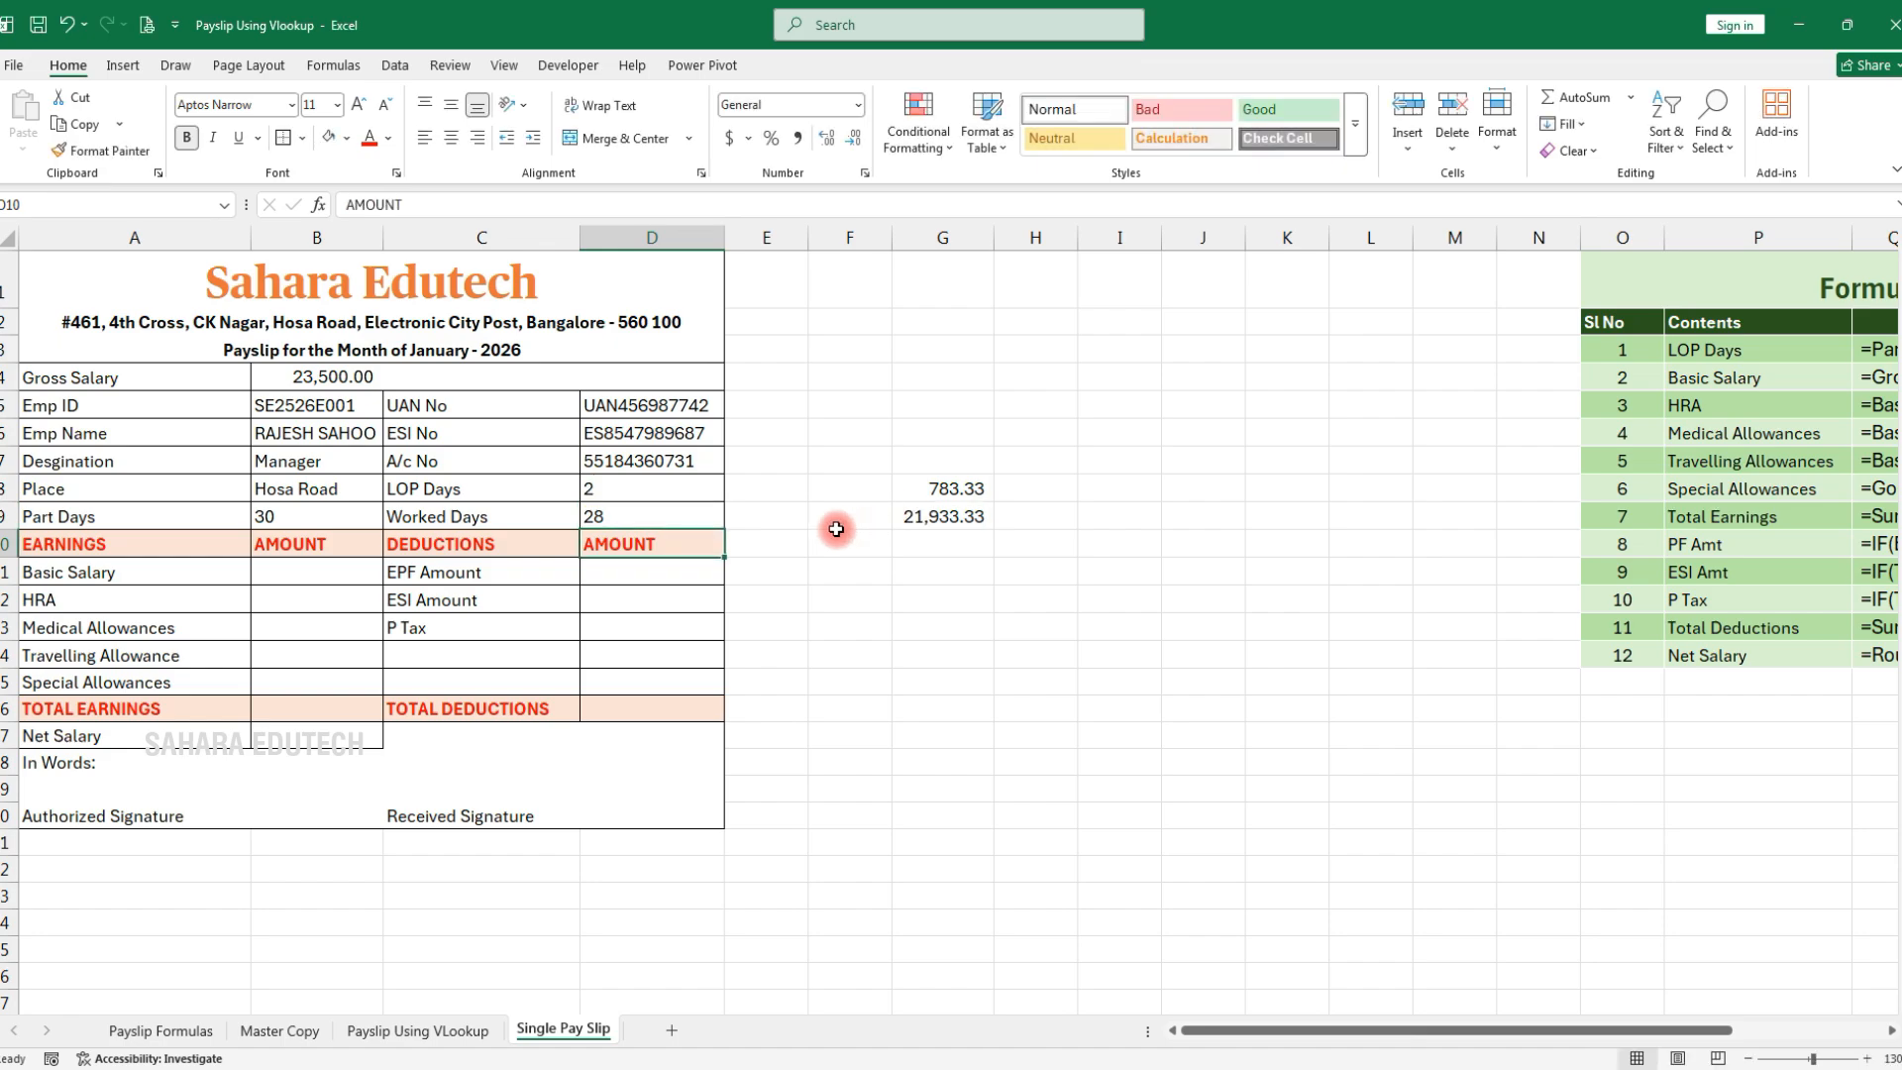
left_click(664, 522)
type("30")
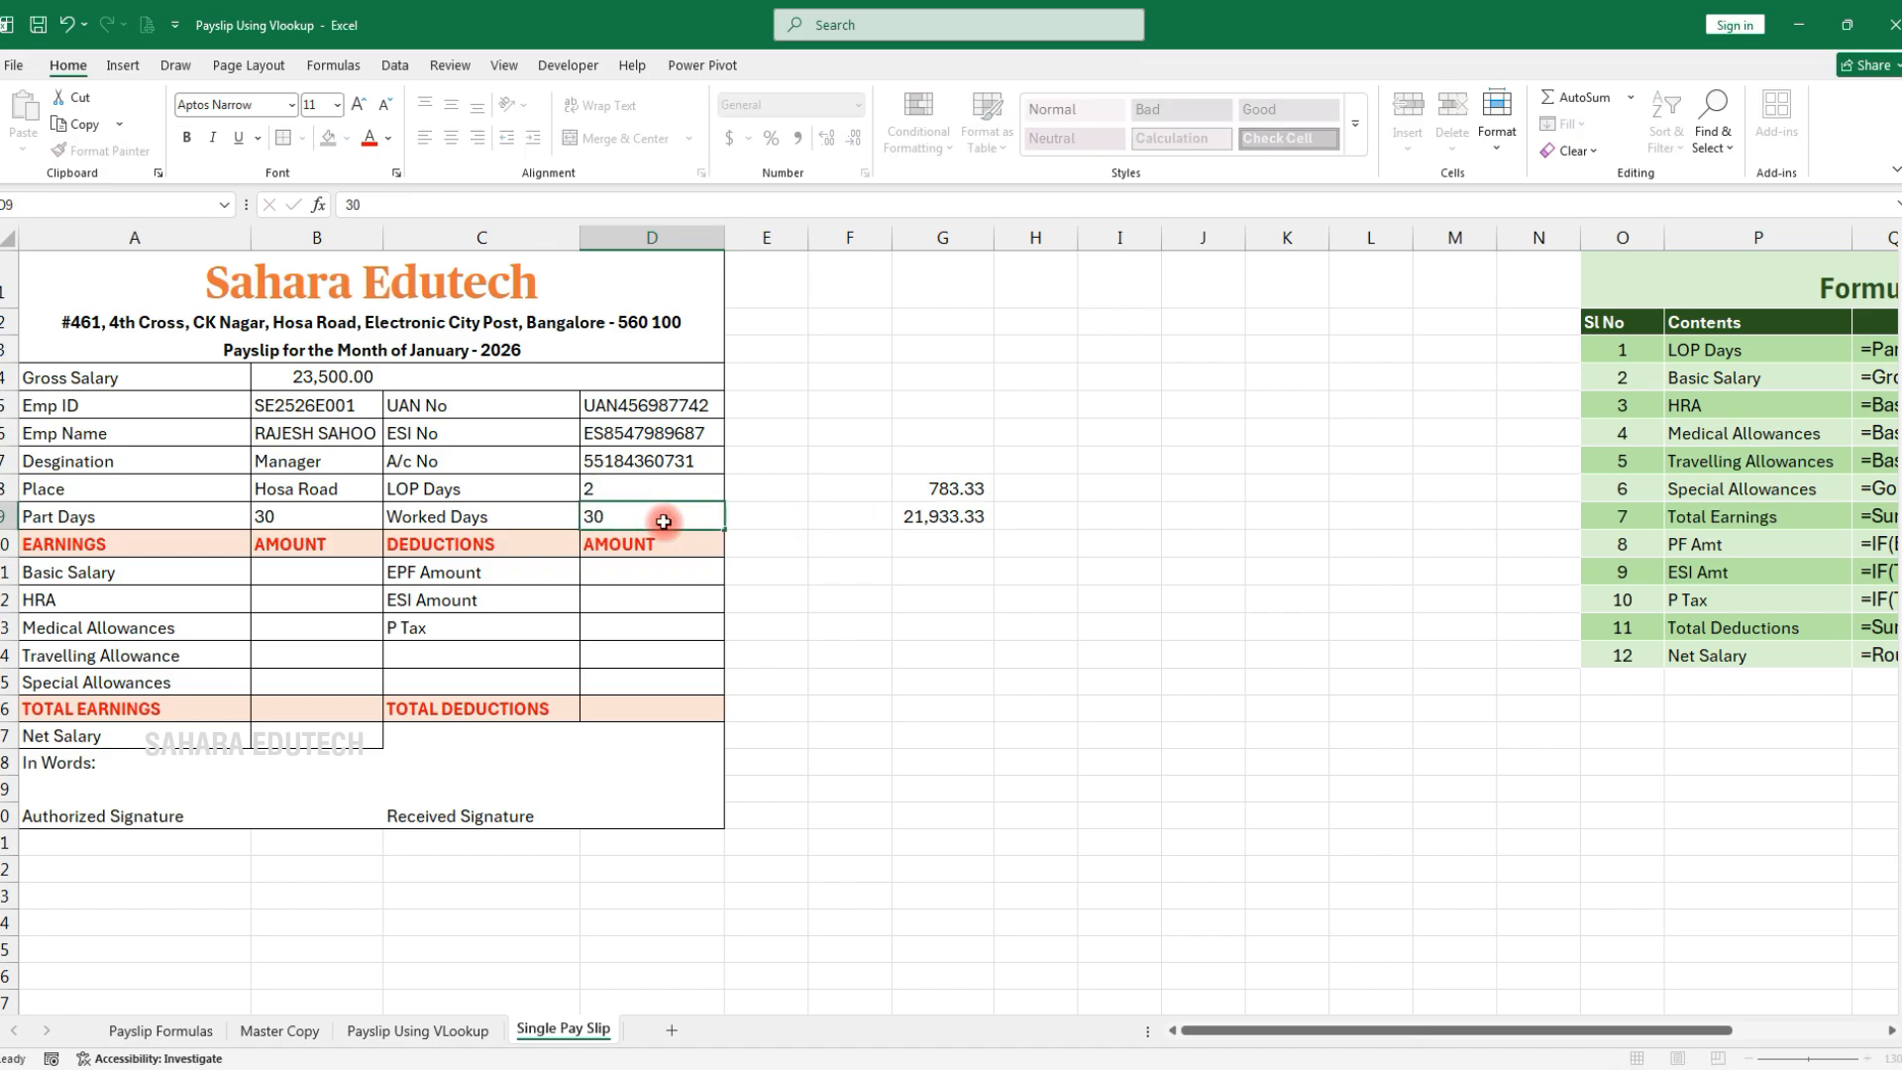
key("Return")
Compute half as basic in G10 with =G9*50%, then check it at 25 worked days
left_click(940, 545)
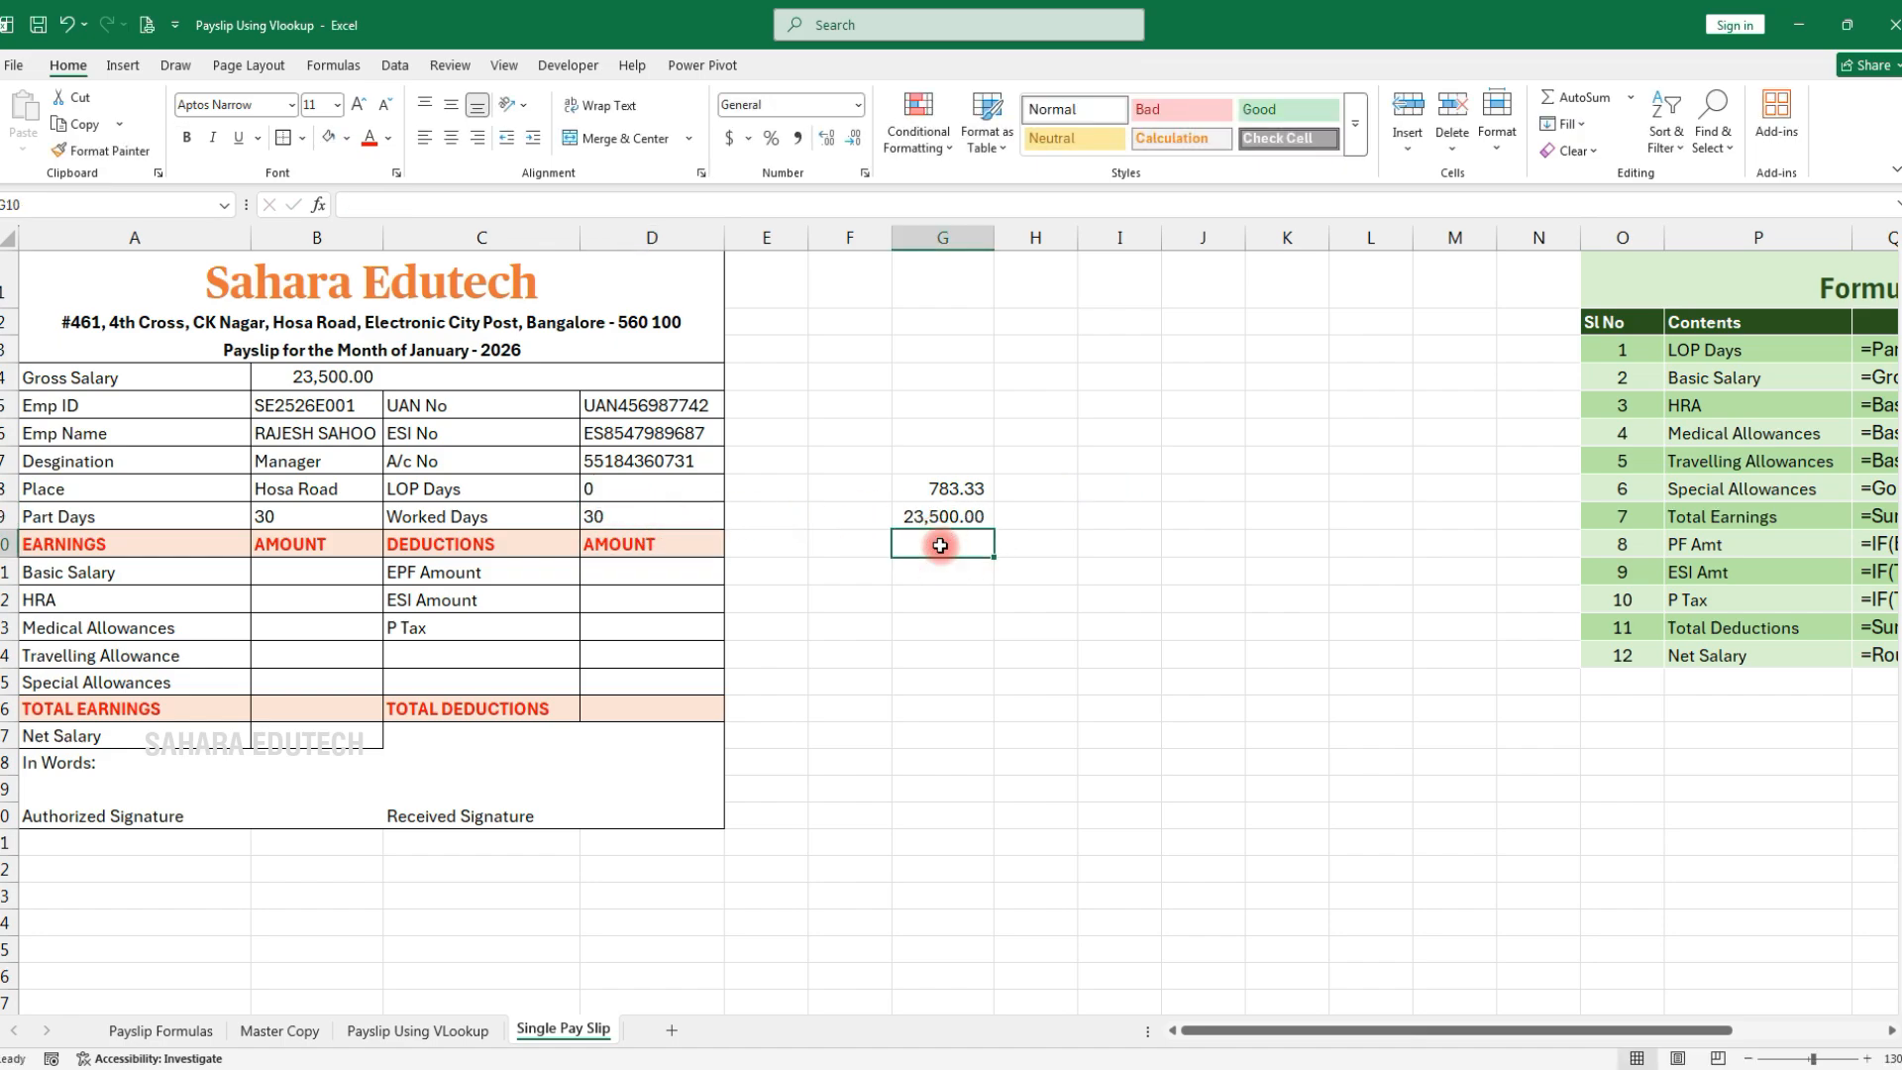
type("=")
left_click(968, 516)
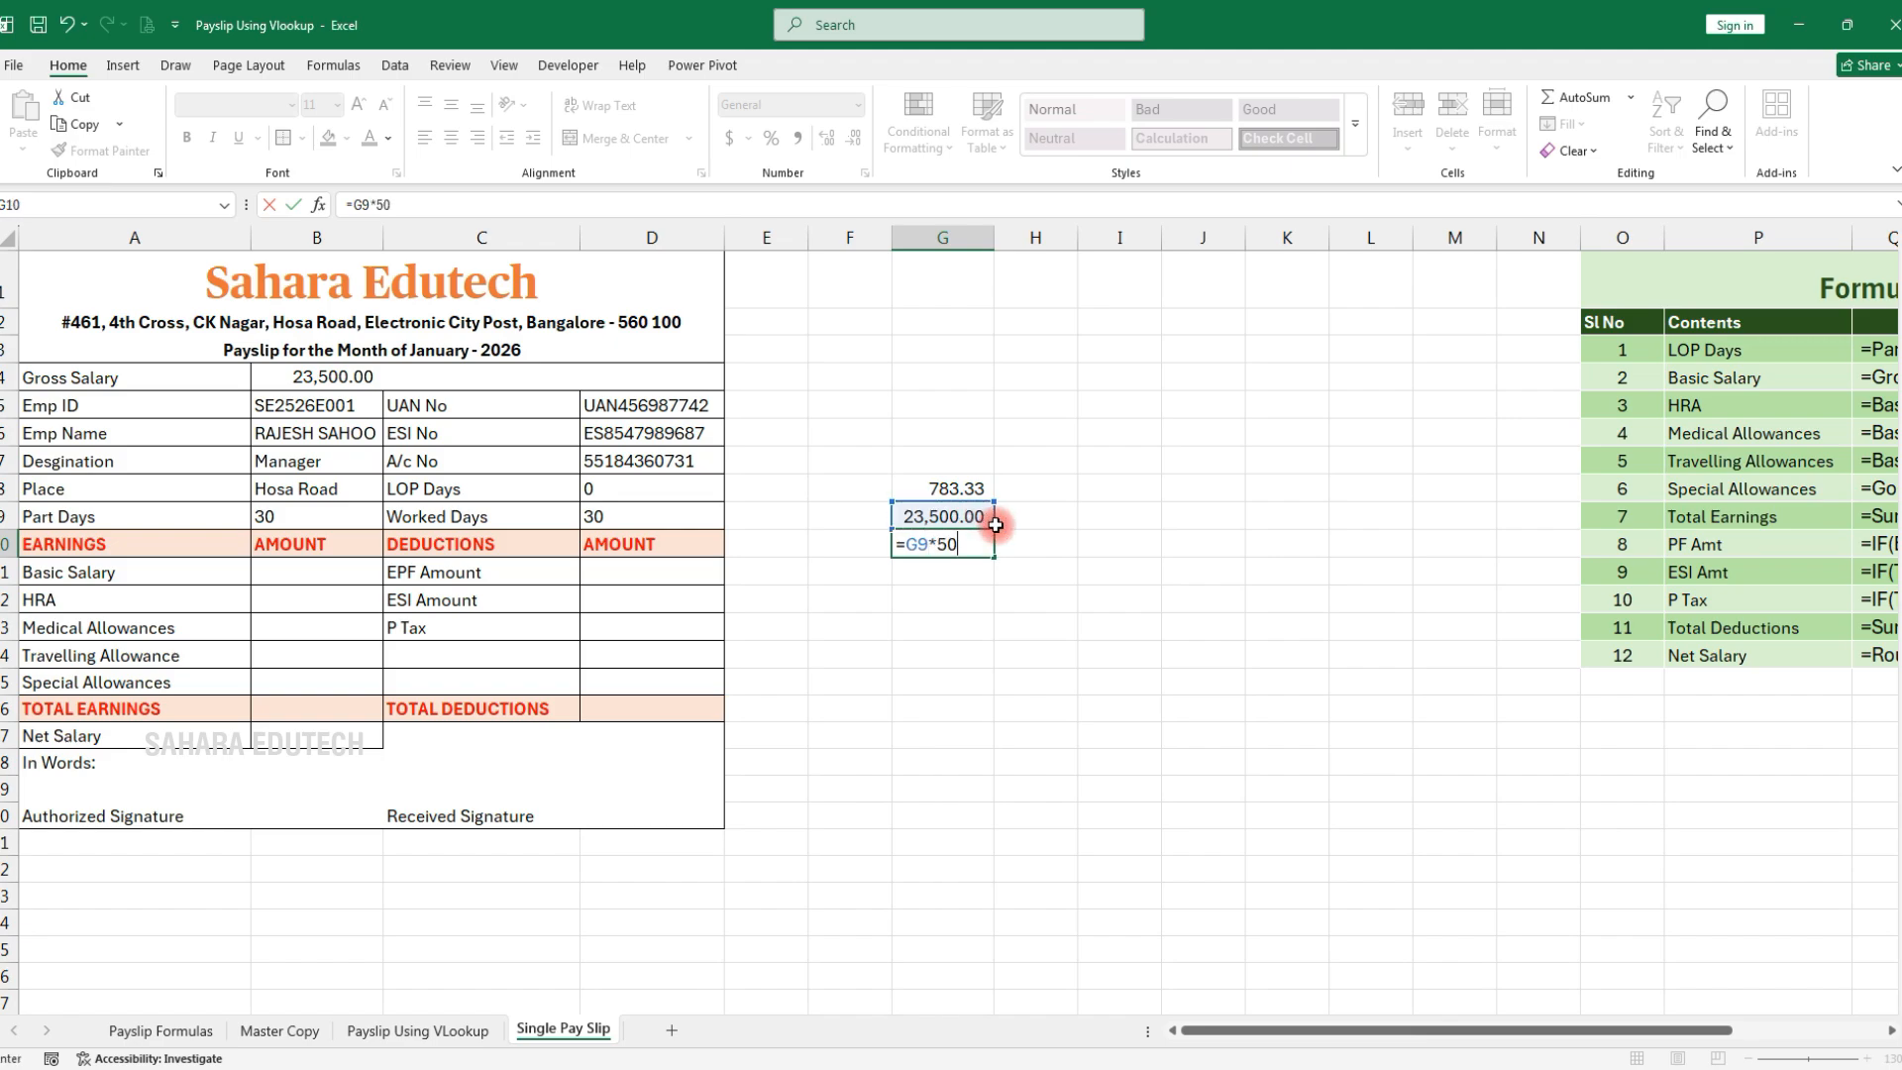
type("*50%")
key("Return")
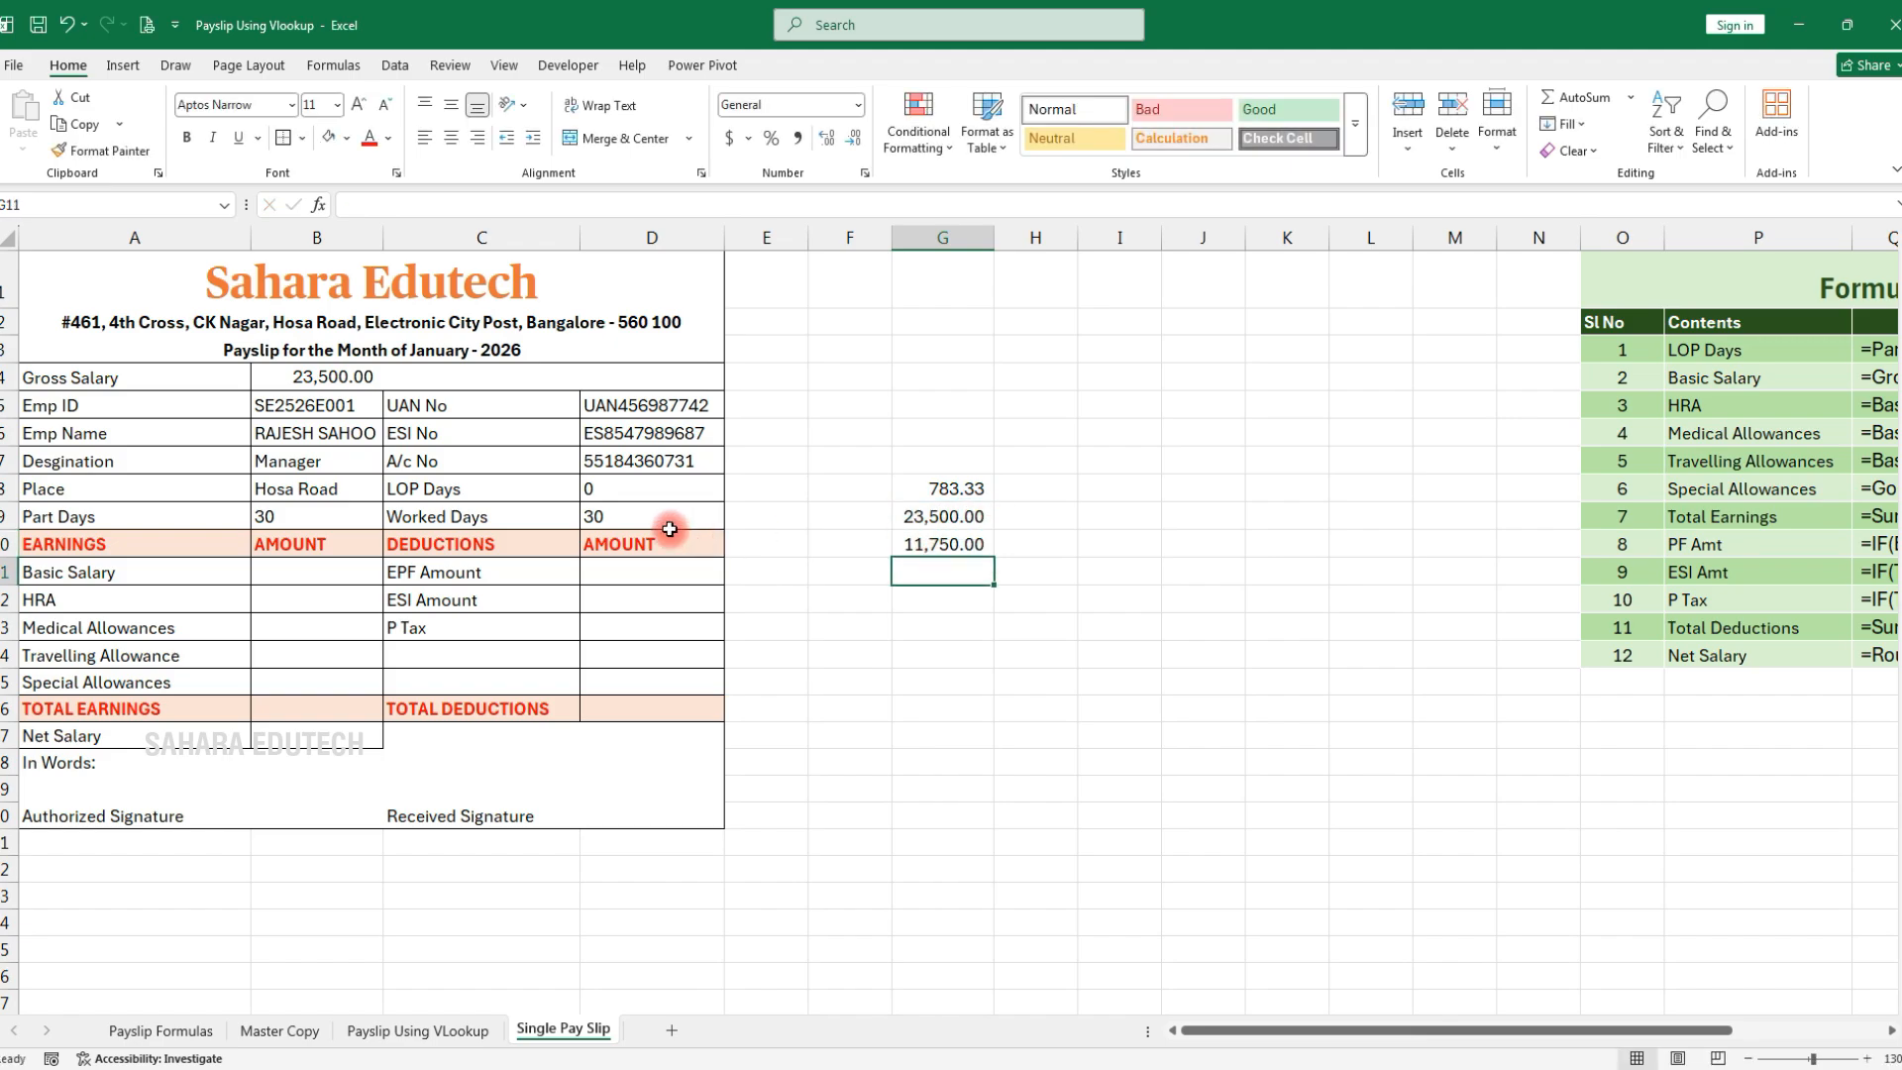
left_click(635, 516)
type("25")
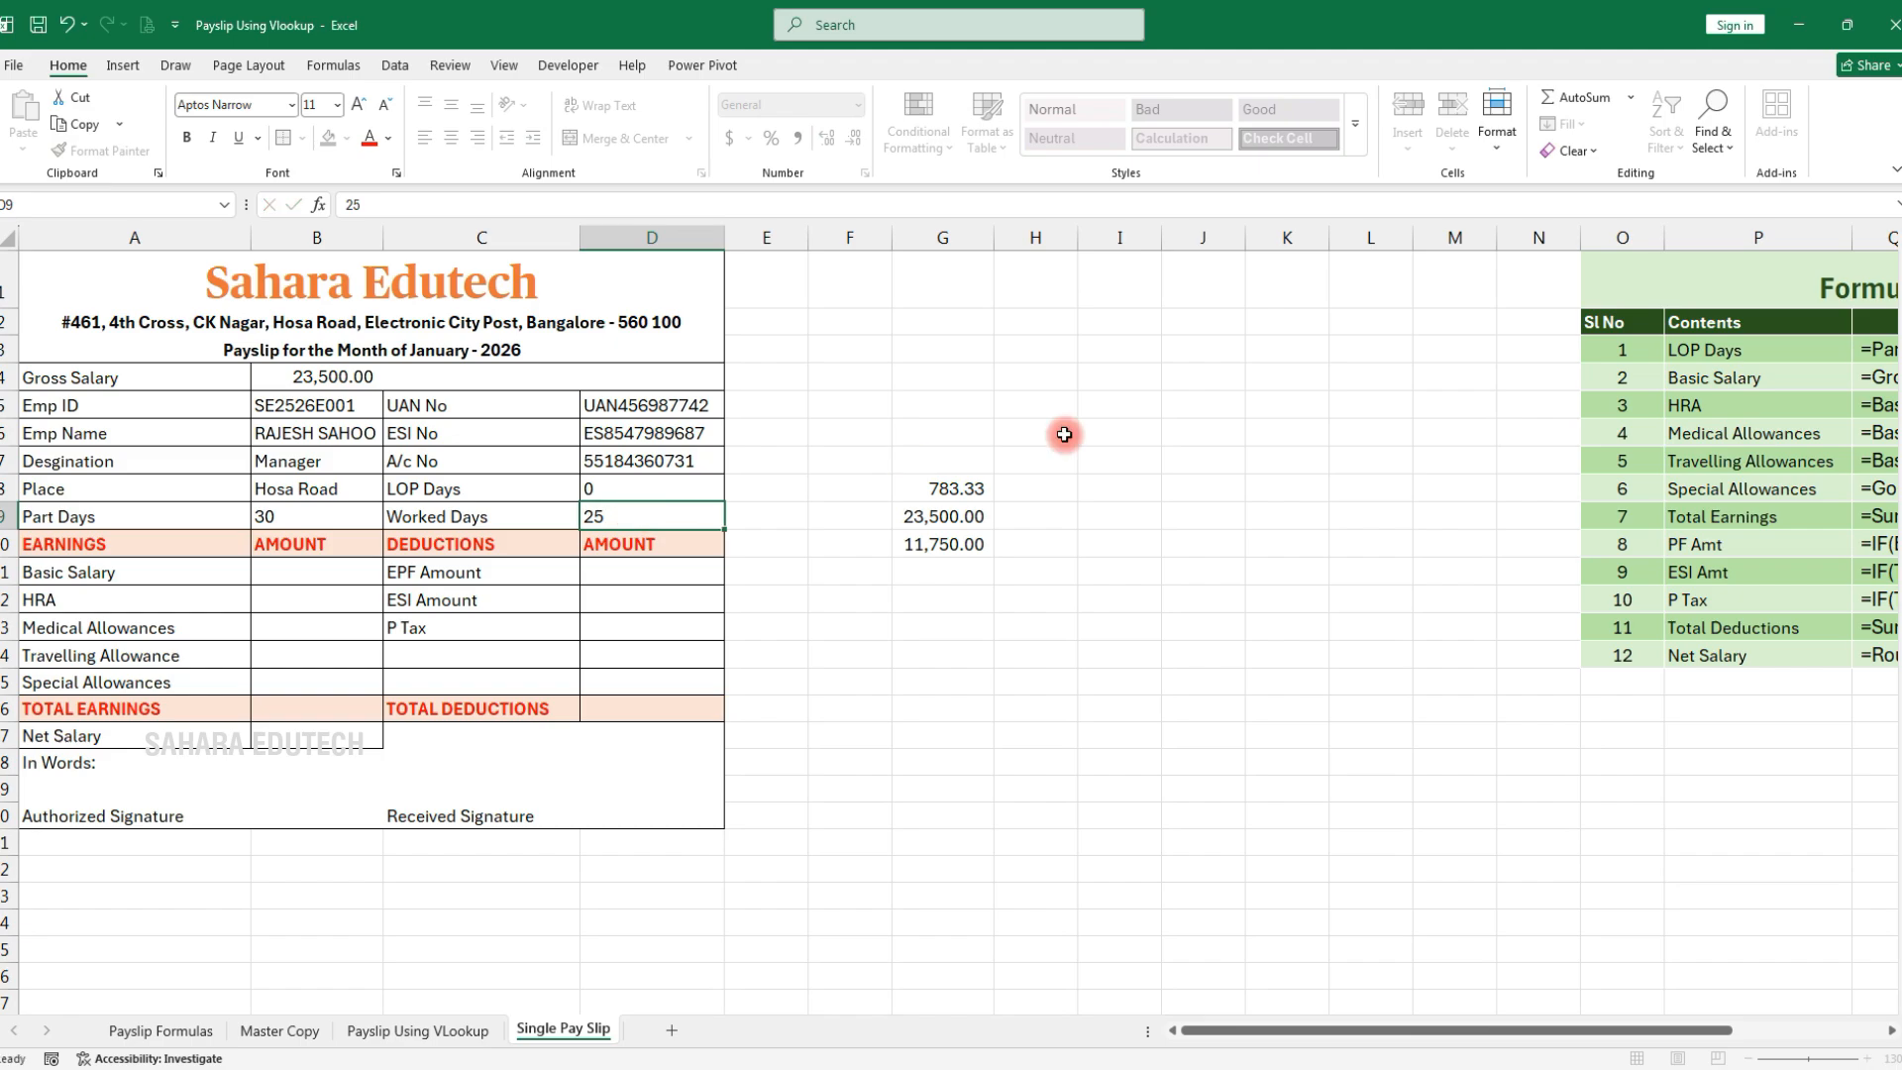
key("Return")
left_click(929, 545)
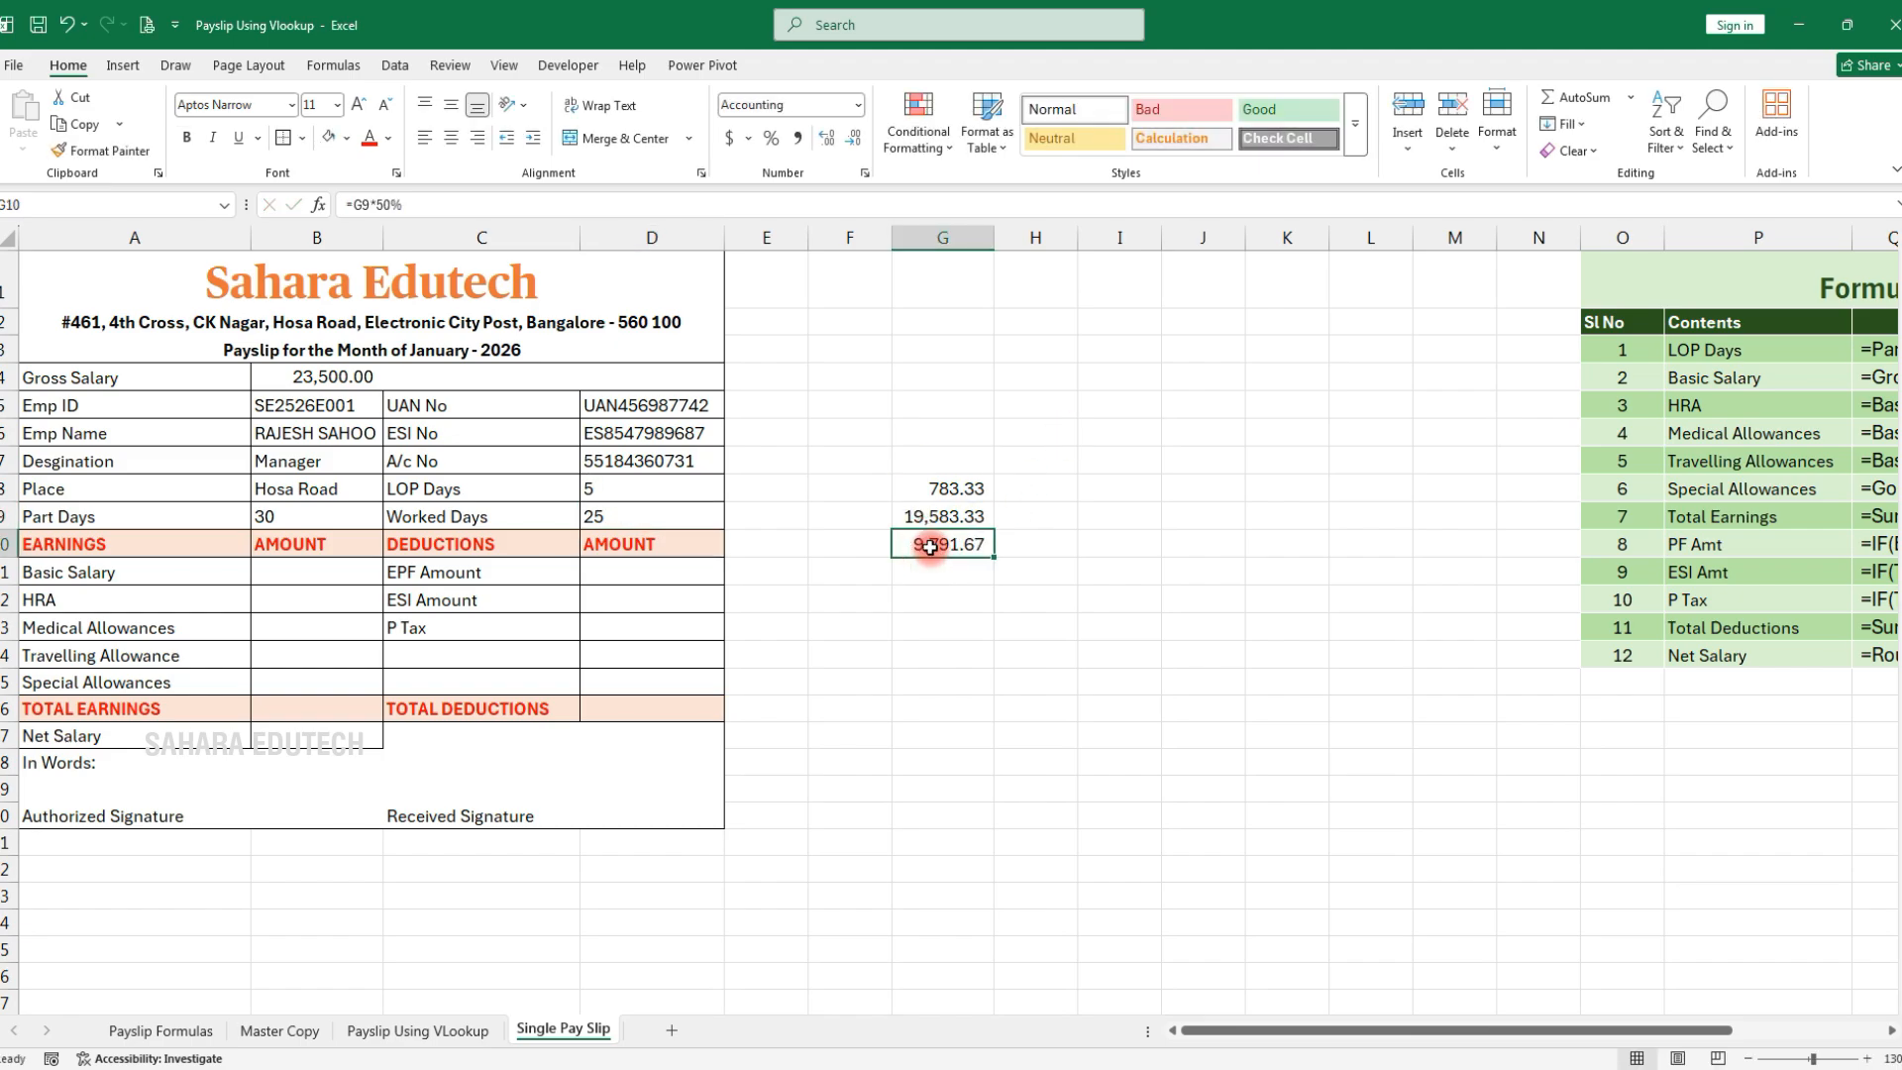
Enter =B4/B9*D9*50% in B11 as the Basic Salary formula
left_click(289, 569)
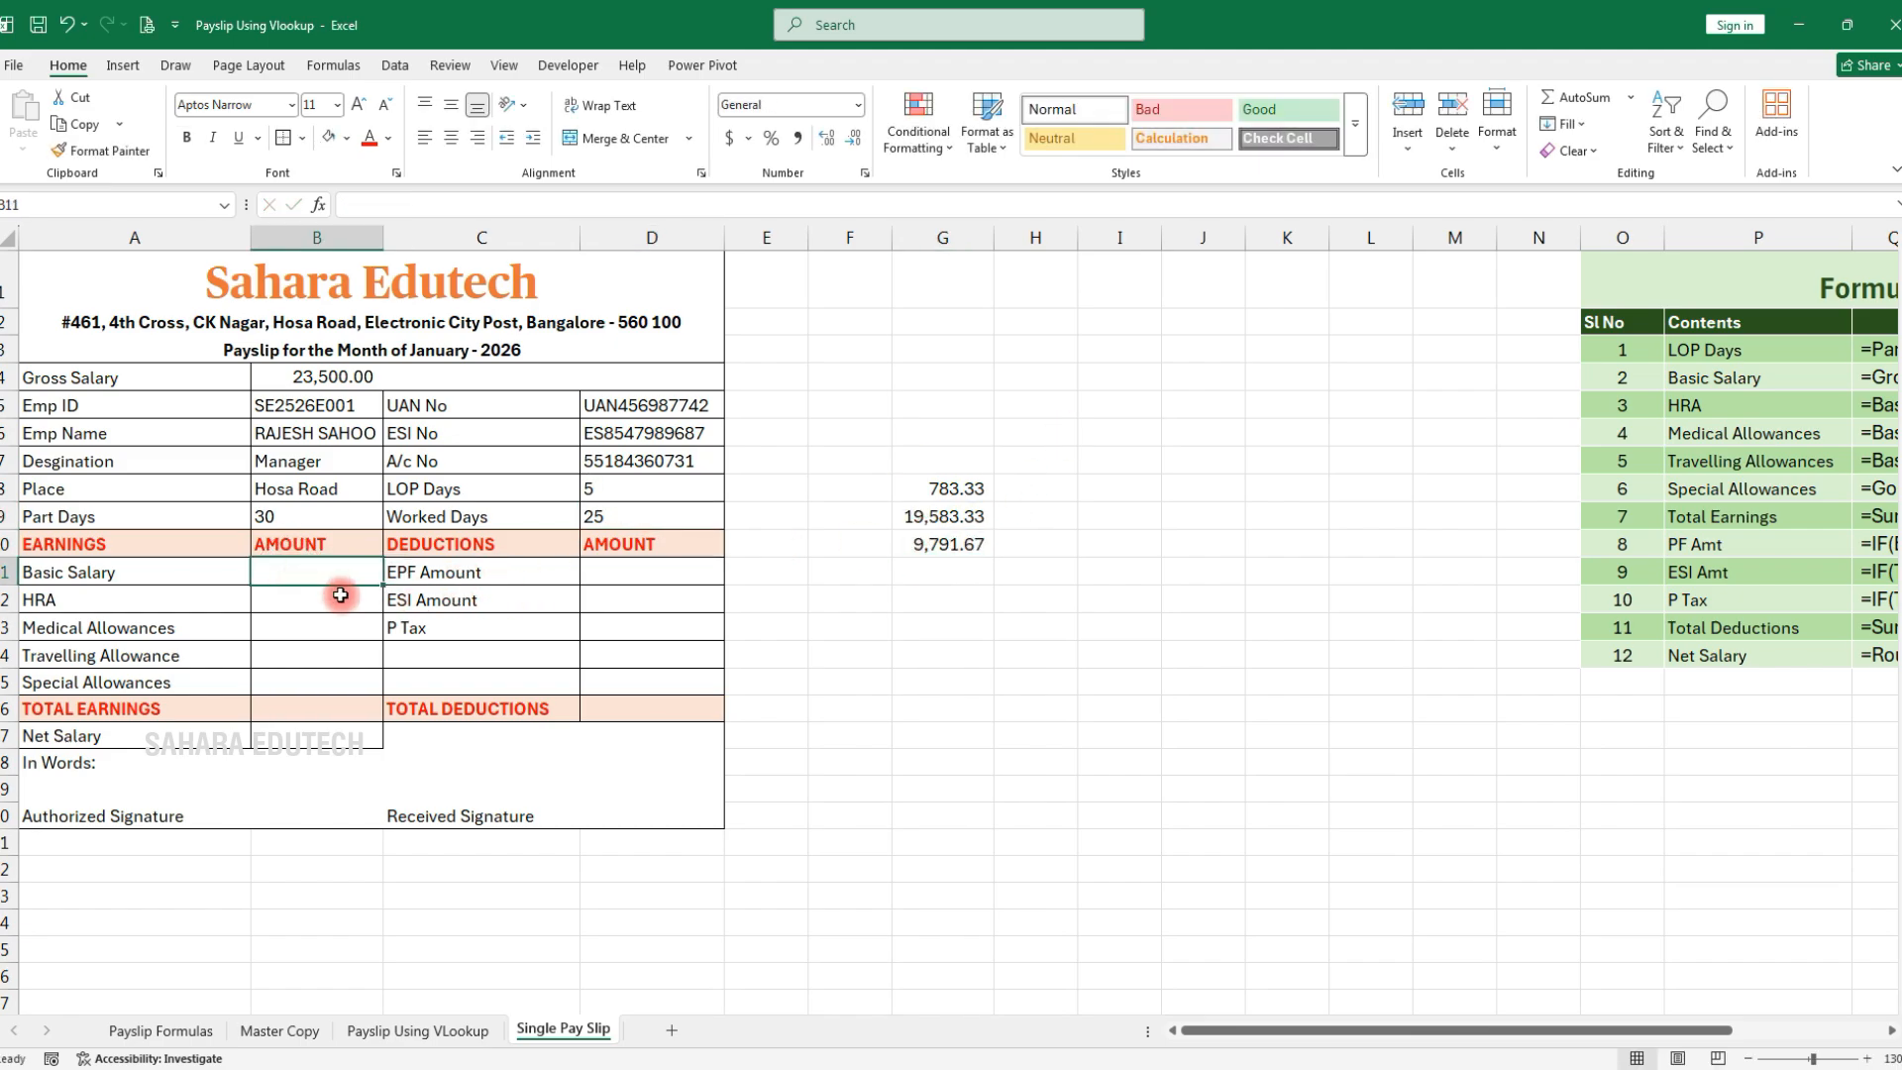
type("=")
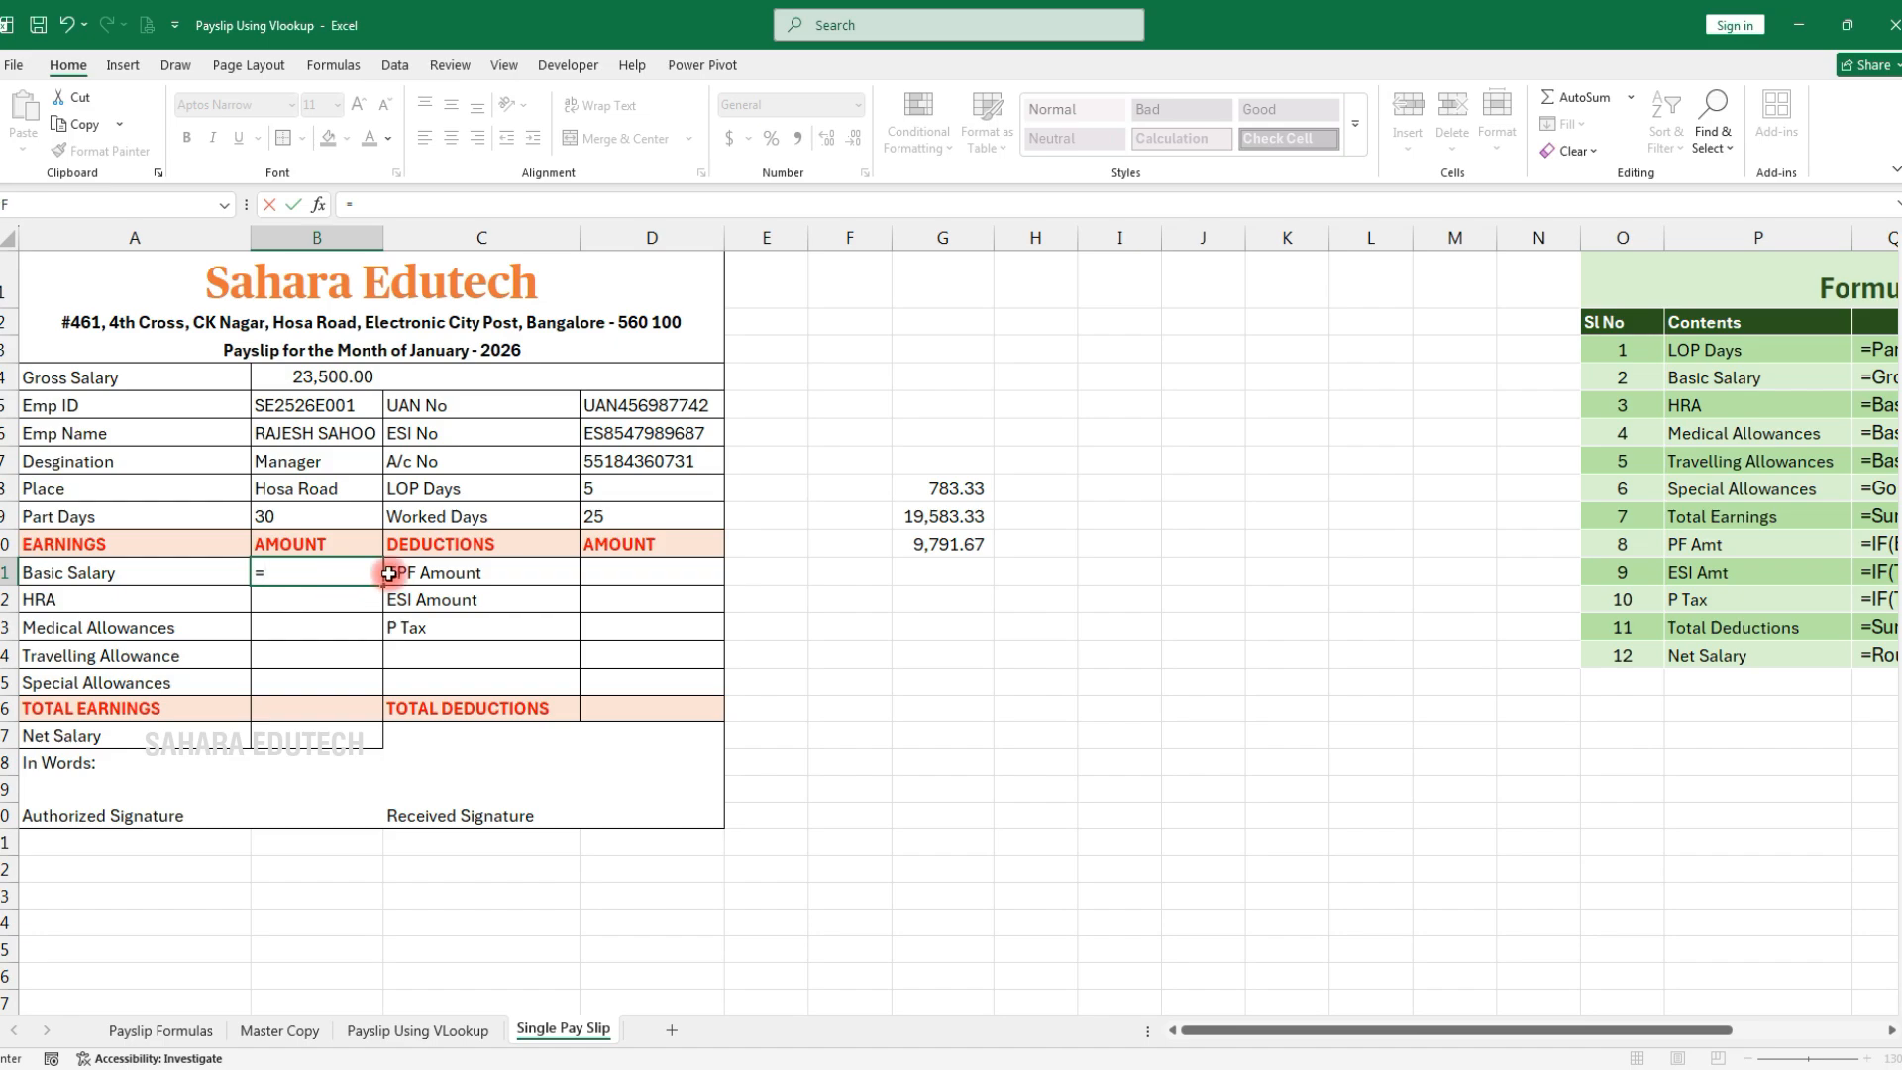
left_click(315, 379)
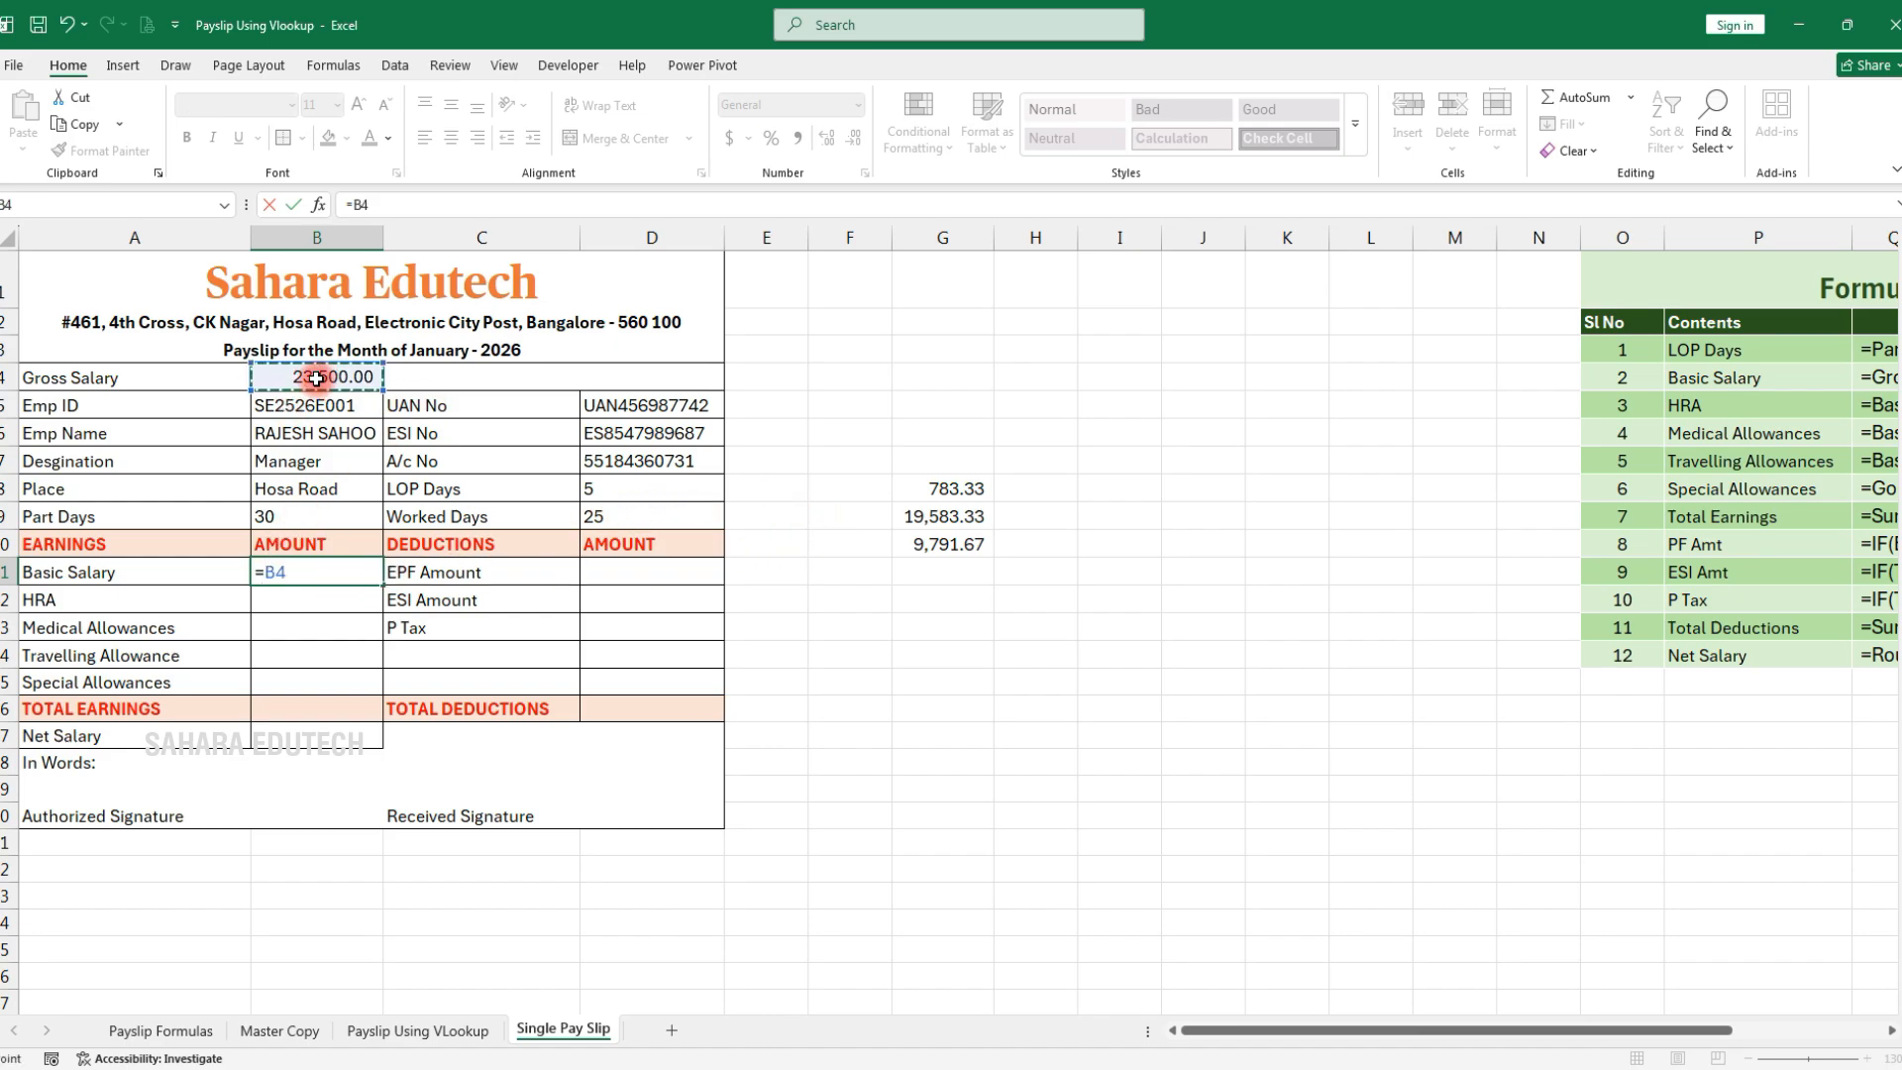
type("/")
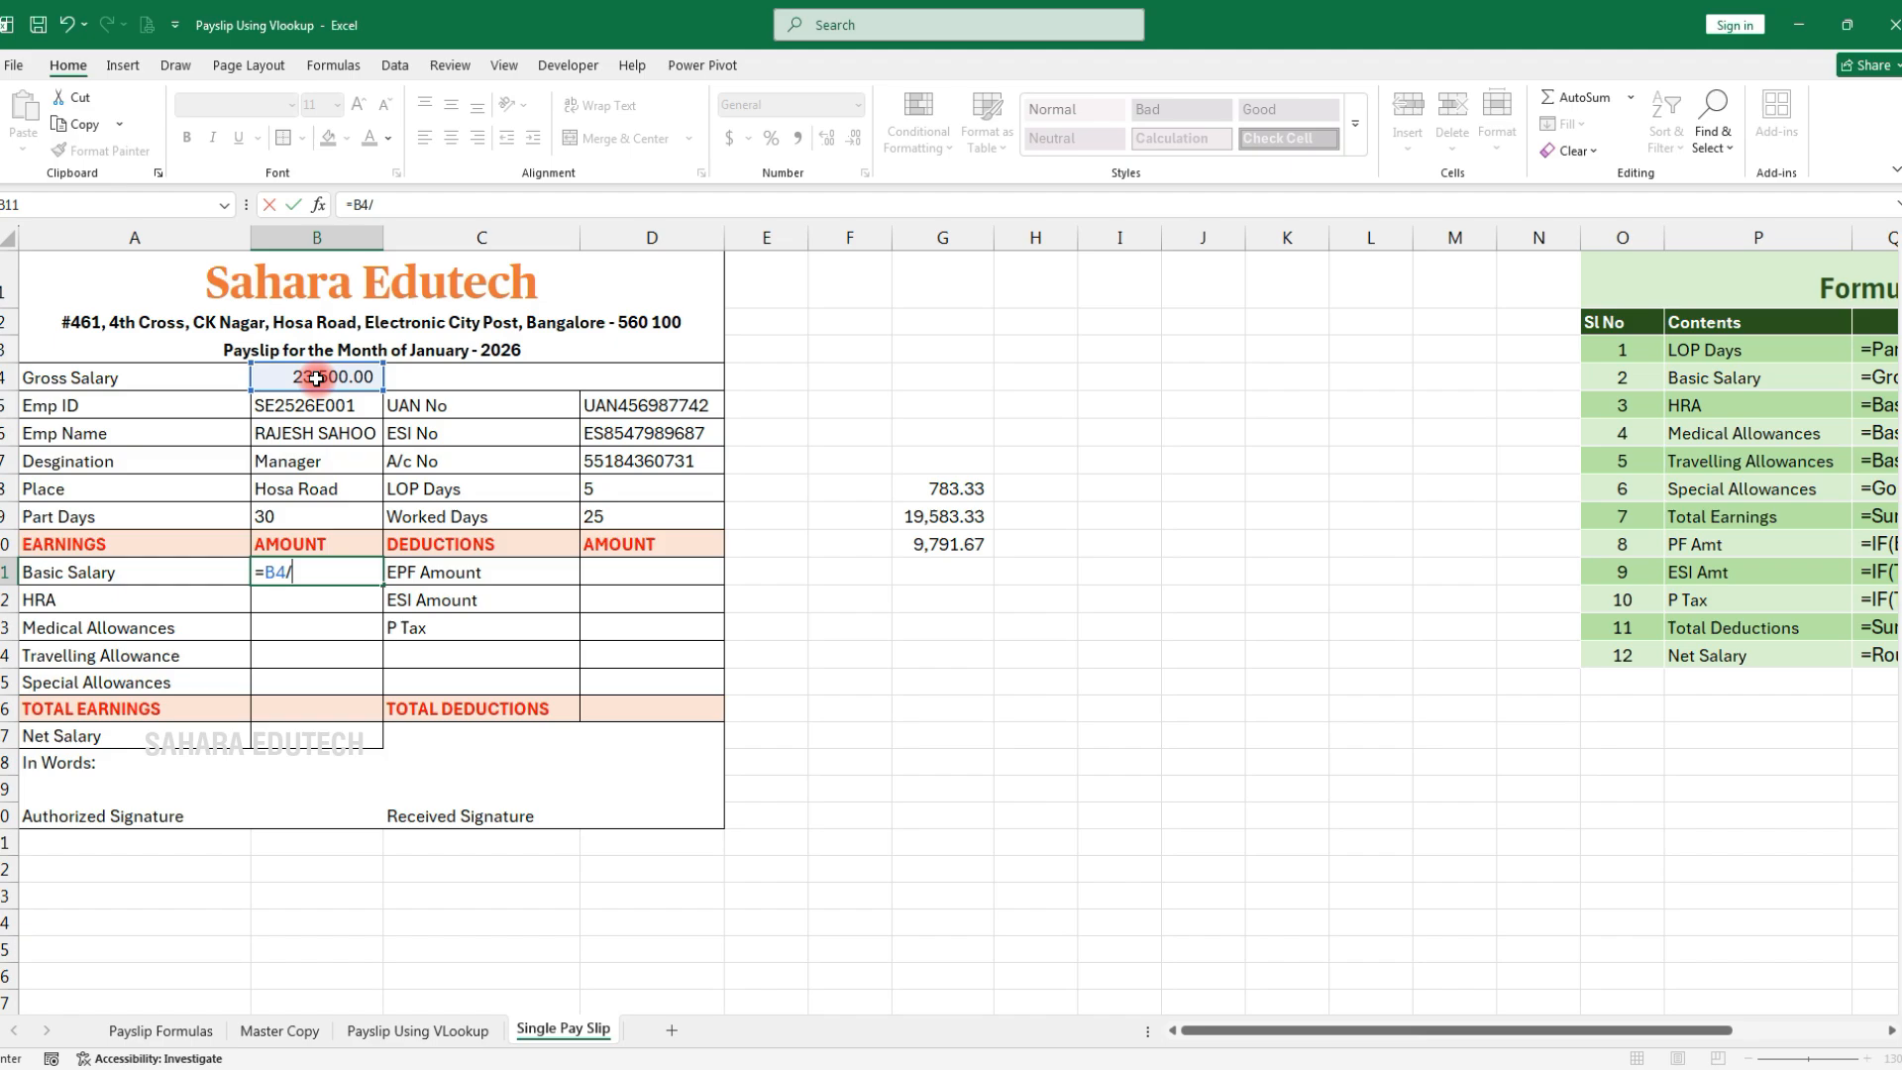
left_click(286, 517)
type("*")
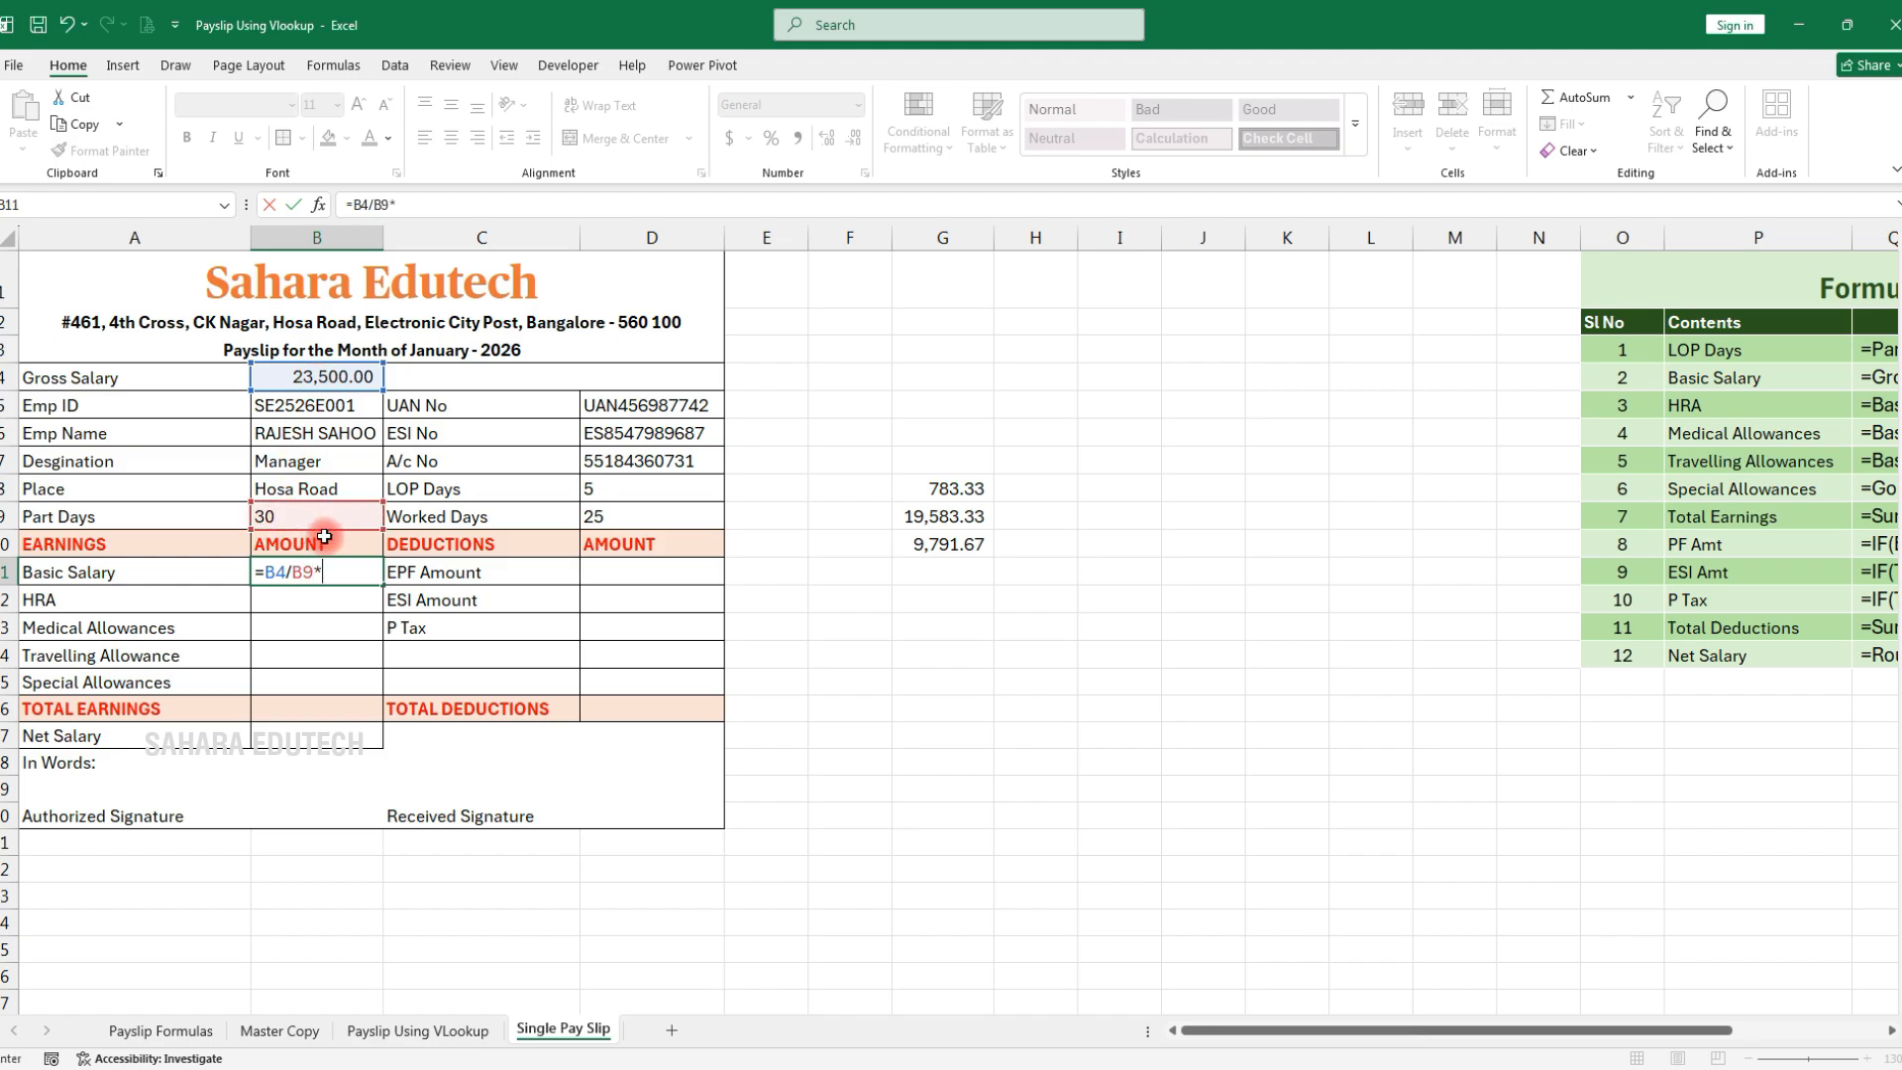
left_click(603, 521)
type("*")
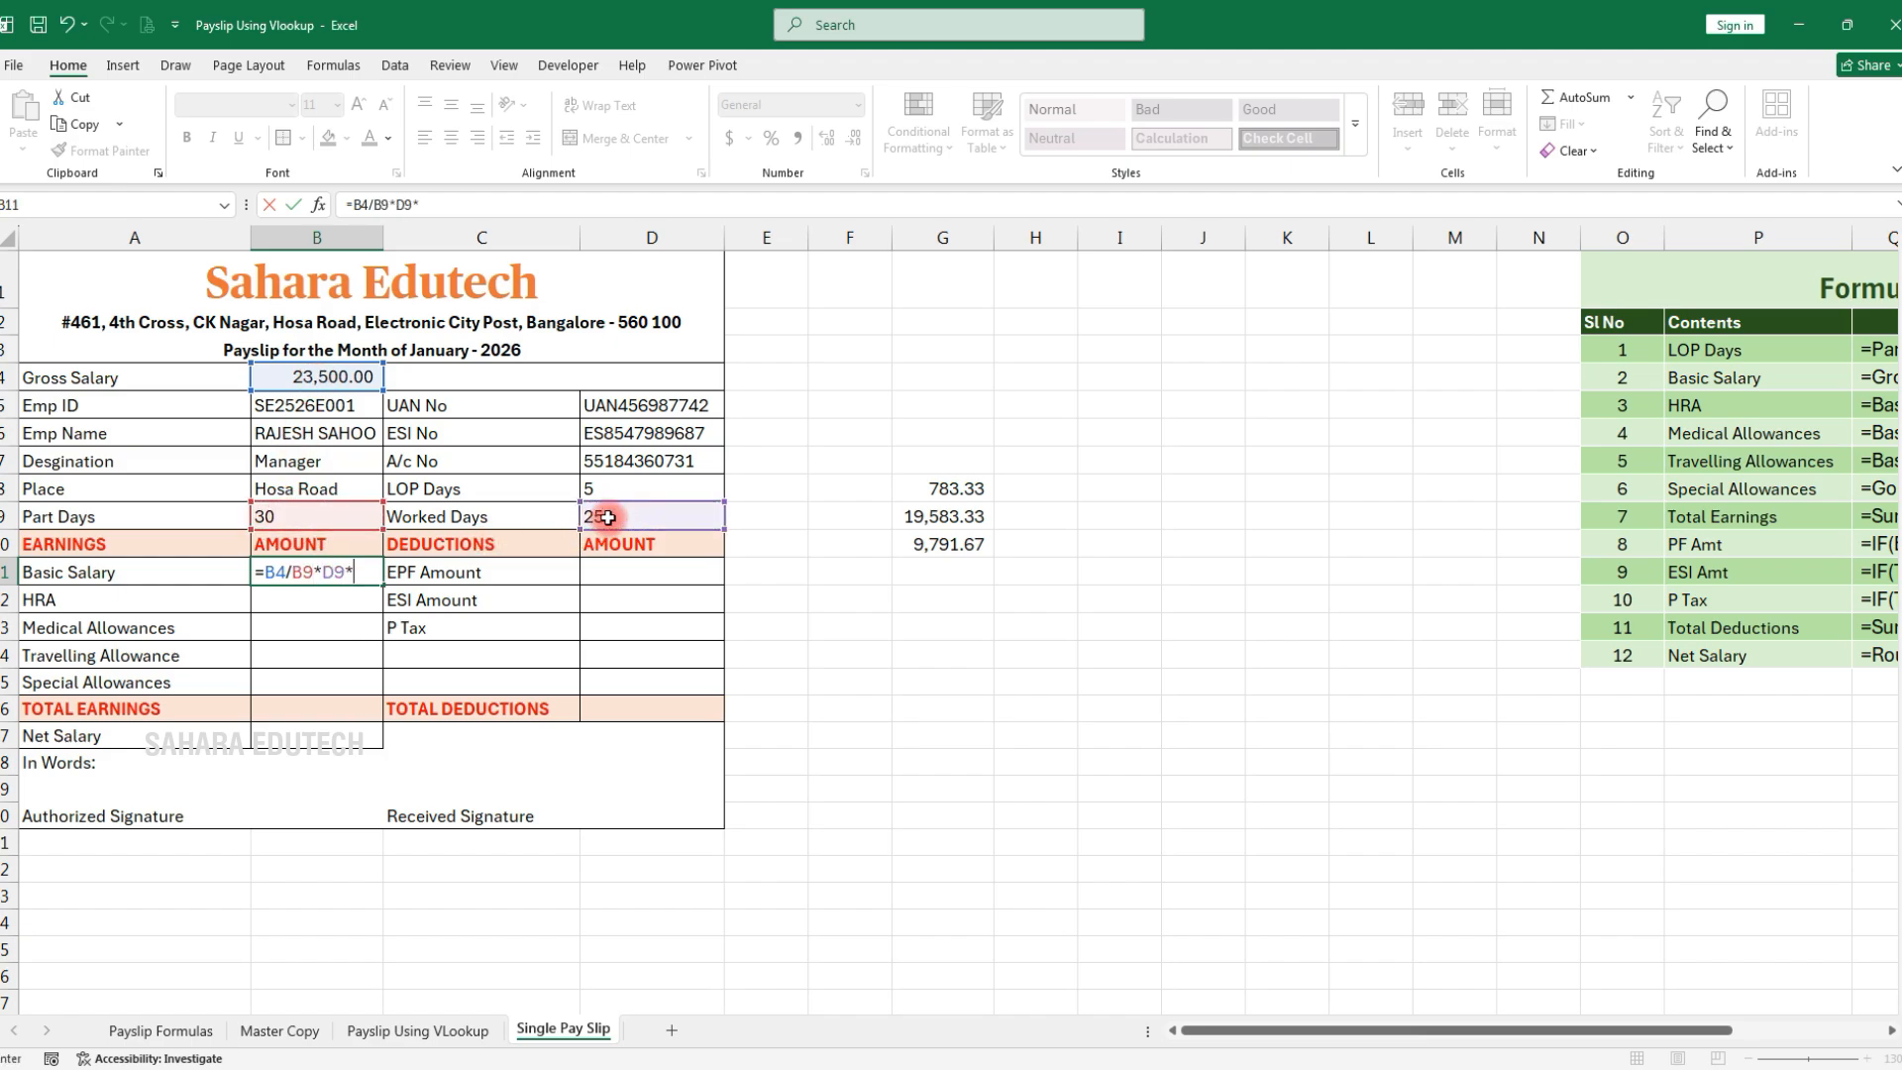
type("50%")
key("Return")
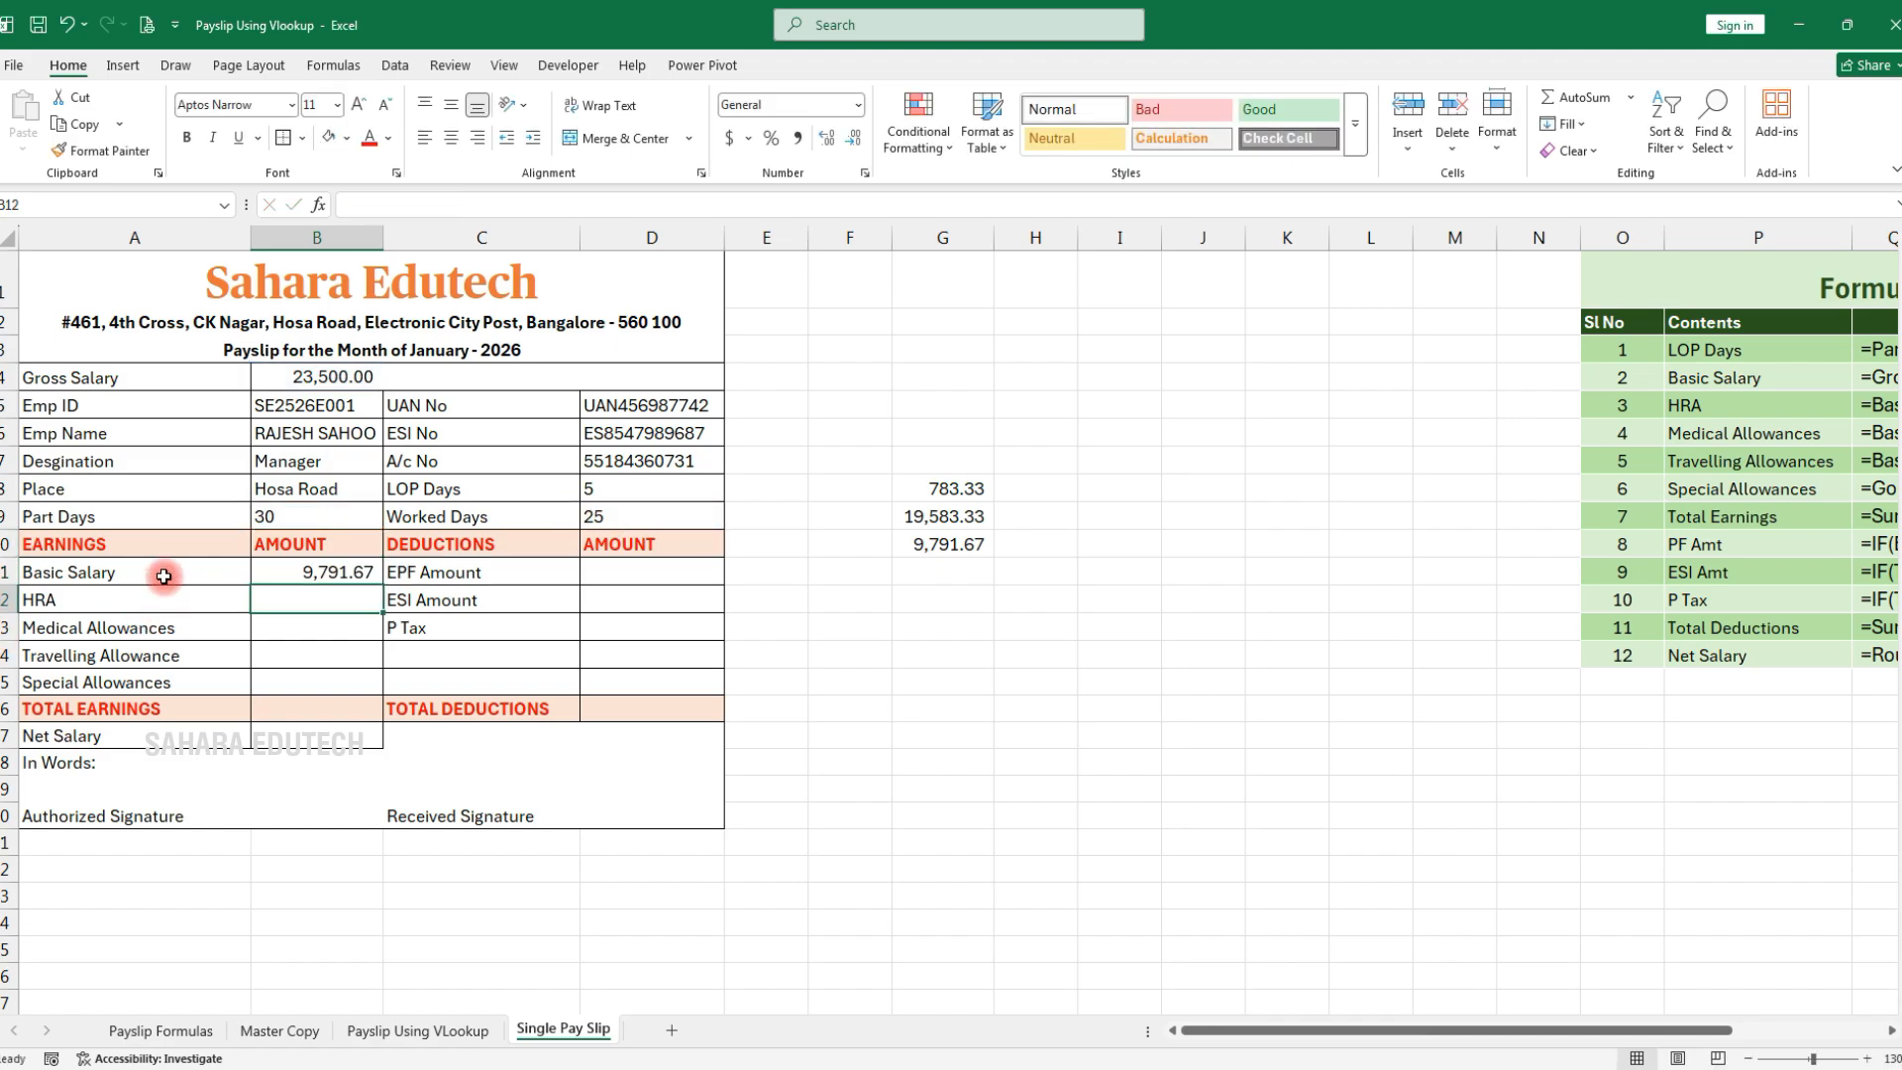
Set Worked Days to 30, so Basic Salary shows 11,750.00
left_click(622, 515)
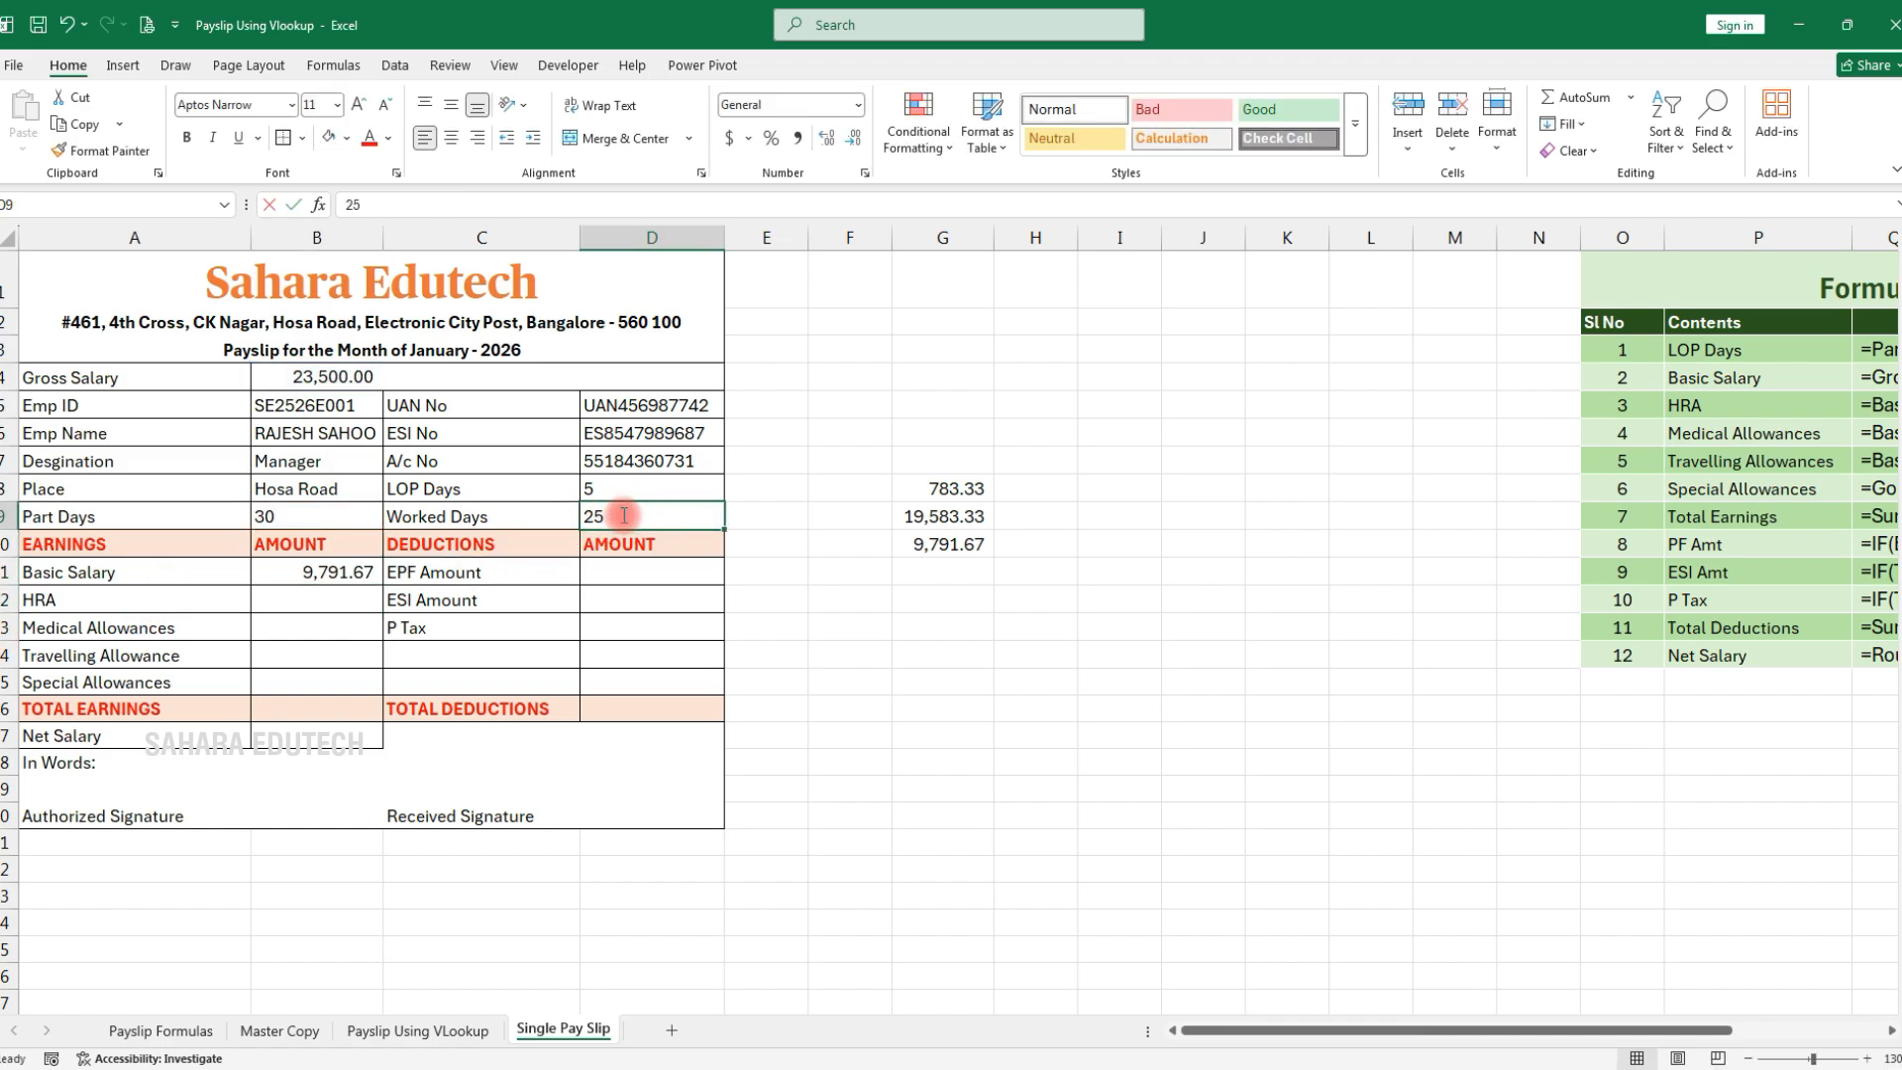
type("30")
key("Return")
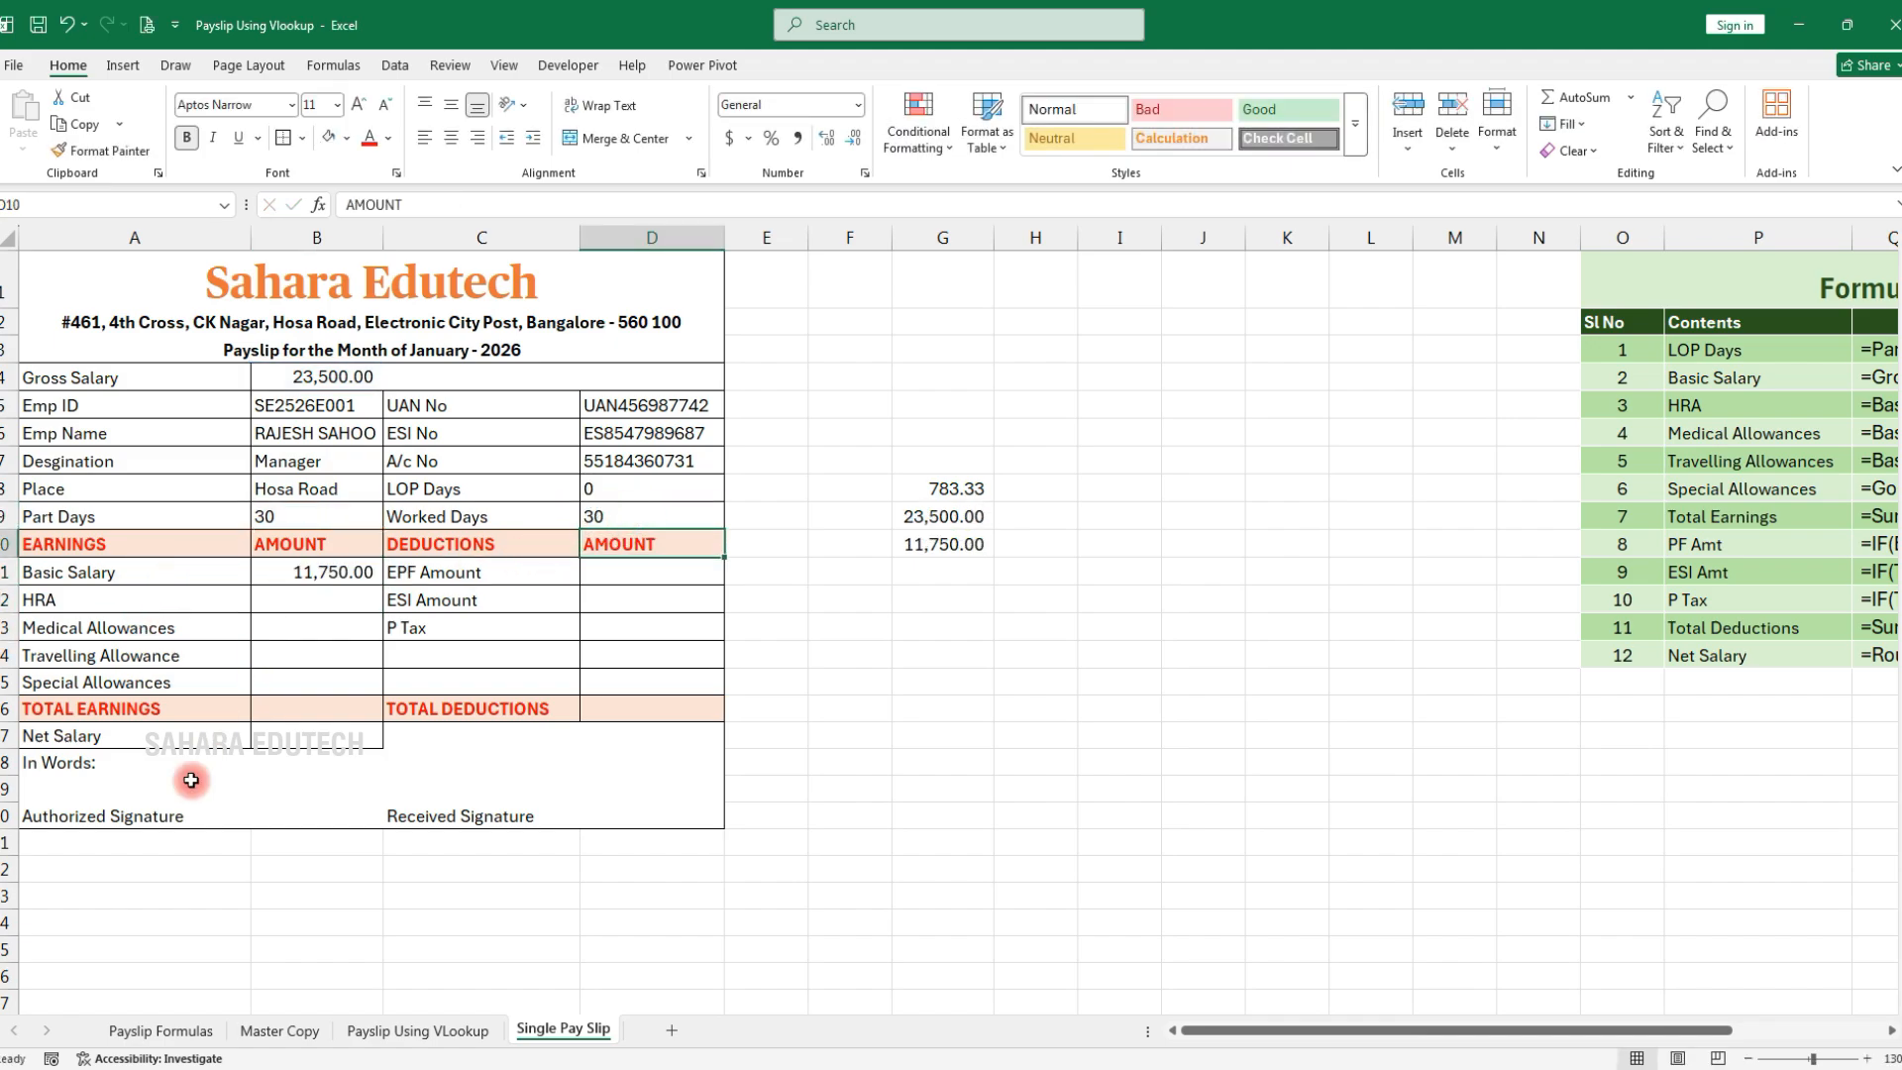
left_click(338, 592)
Enter HRA =B11*50%, Medical =B11*10% and Travelling =B11*10% in B12:B14
type("=")
left_click(337, 572)
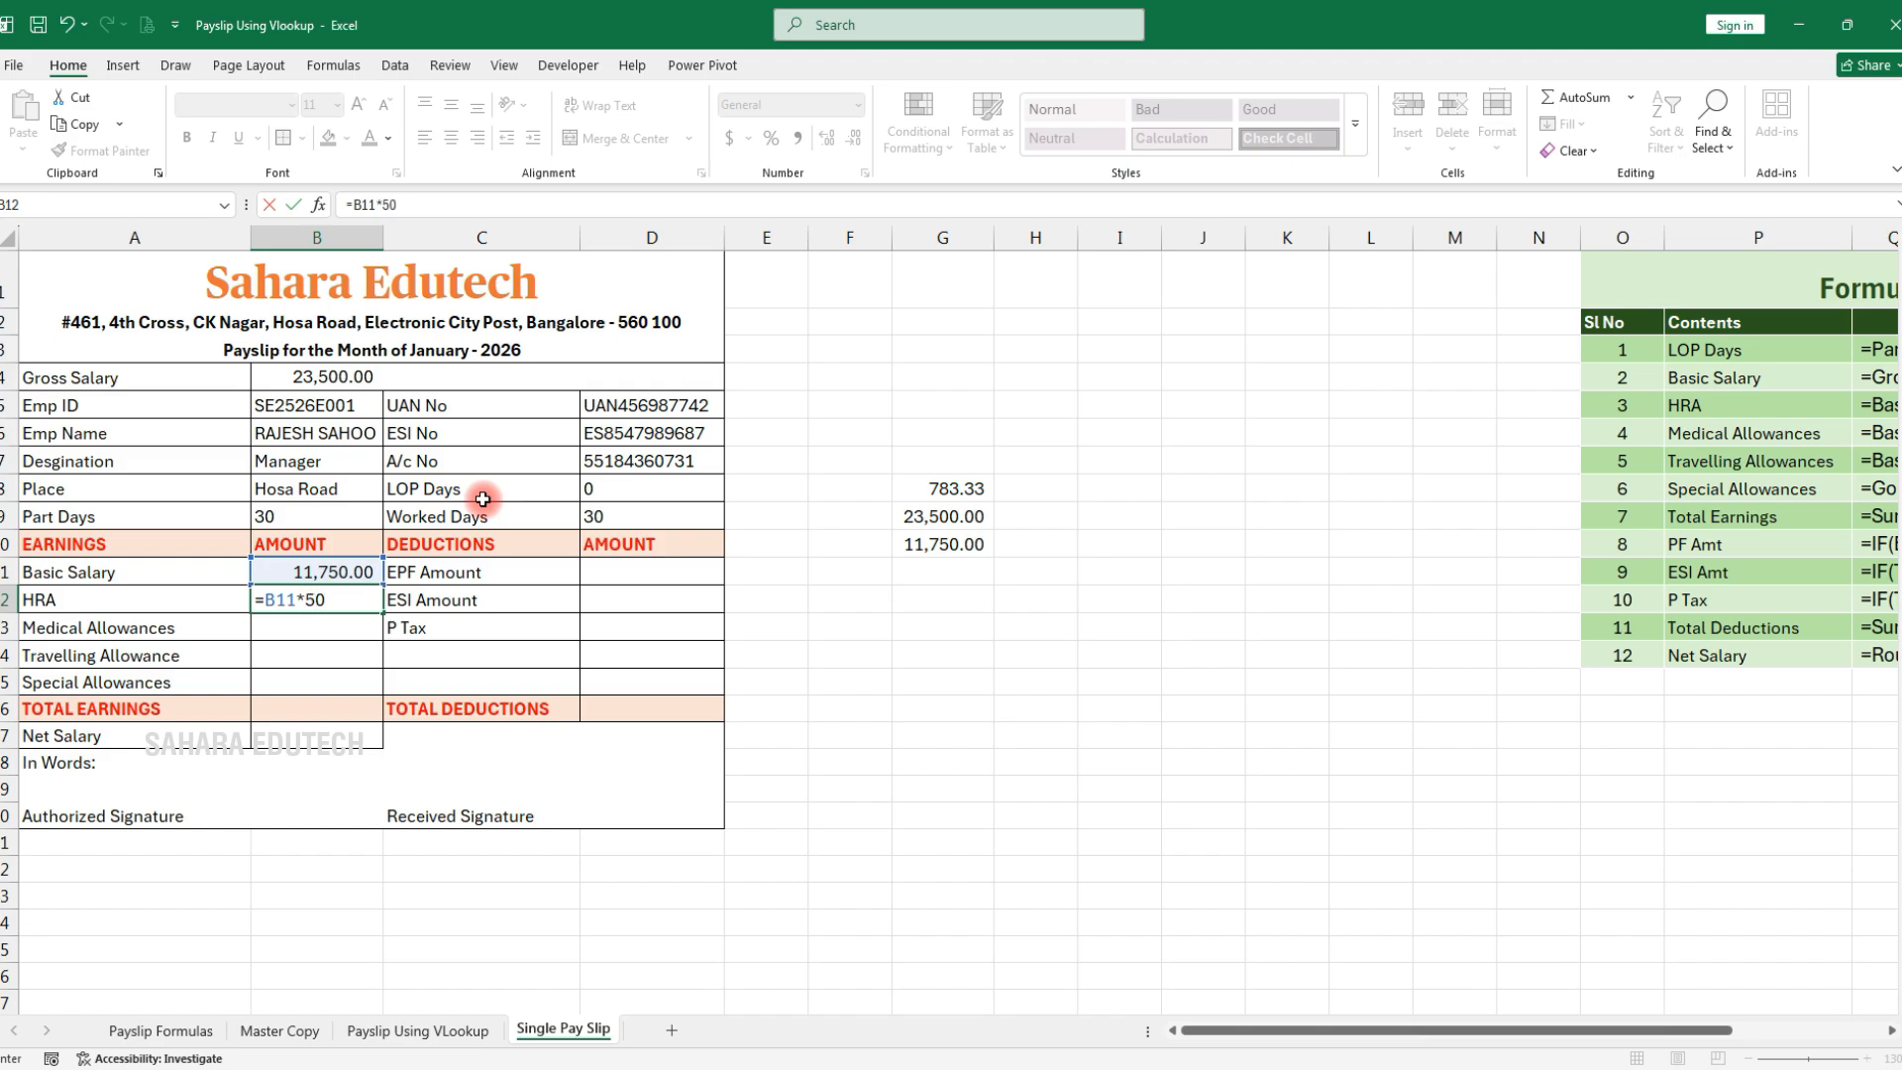
key("Return")
type("=")
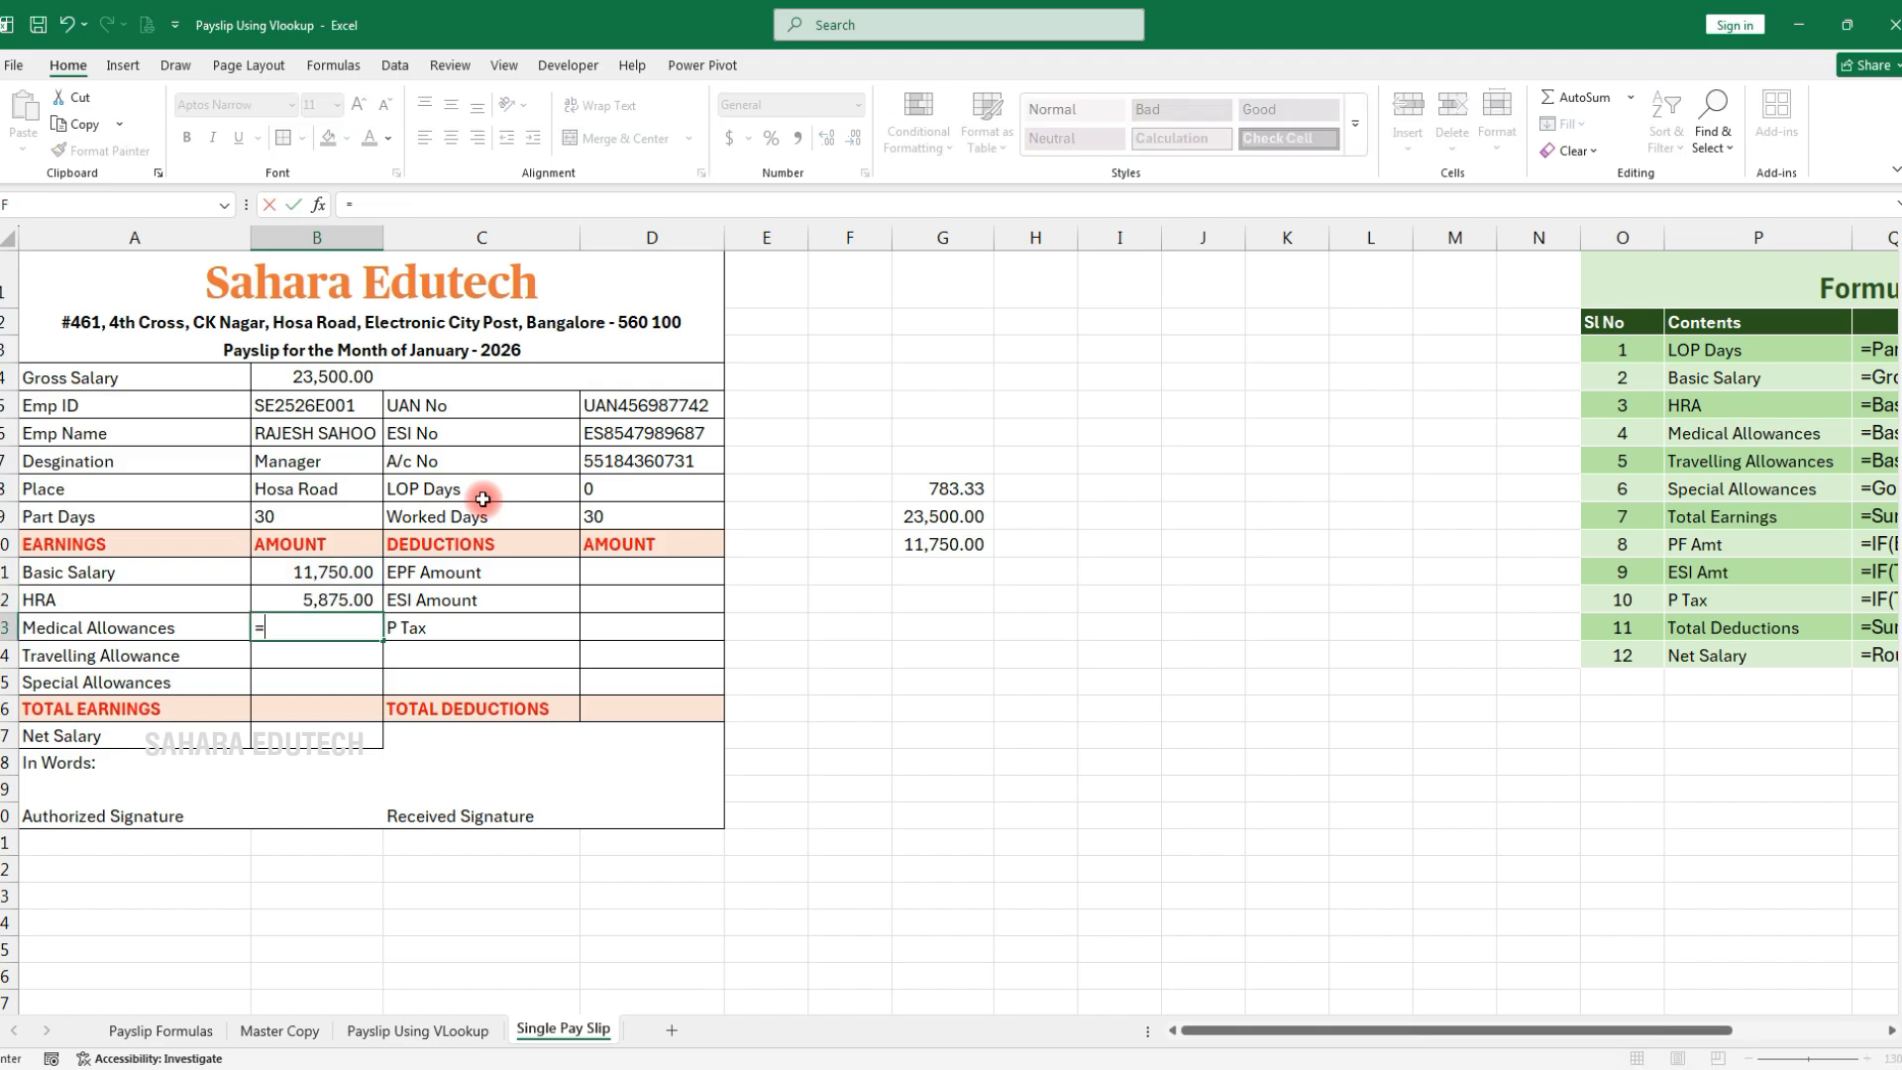
left_click(316, 575)
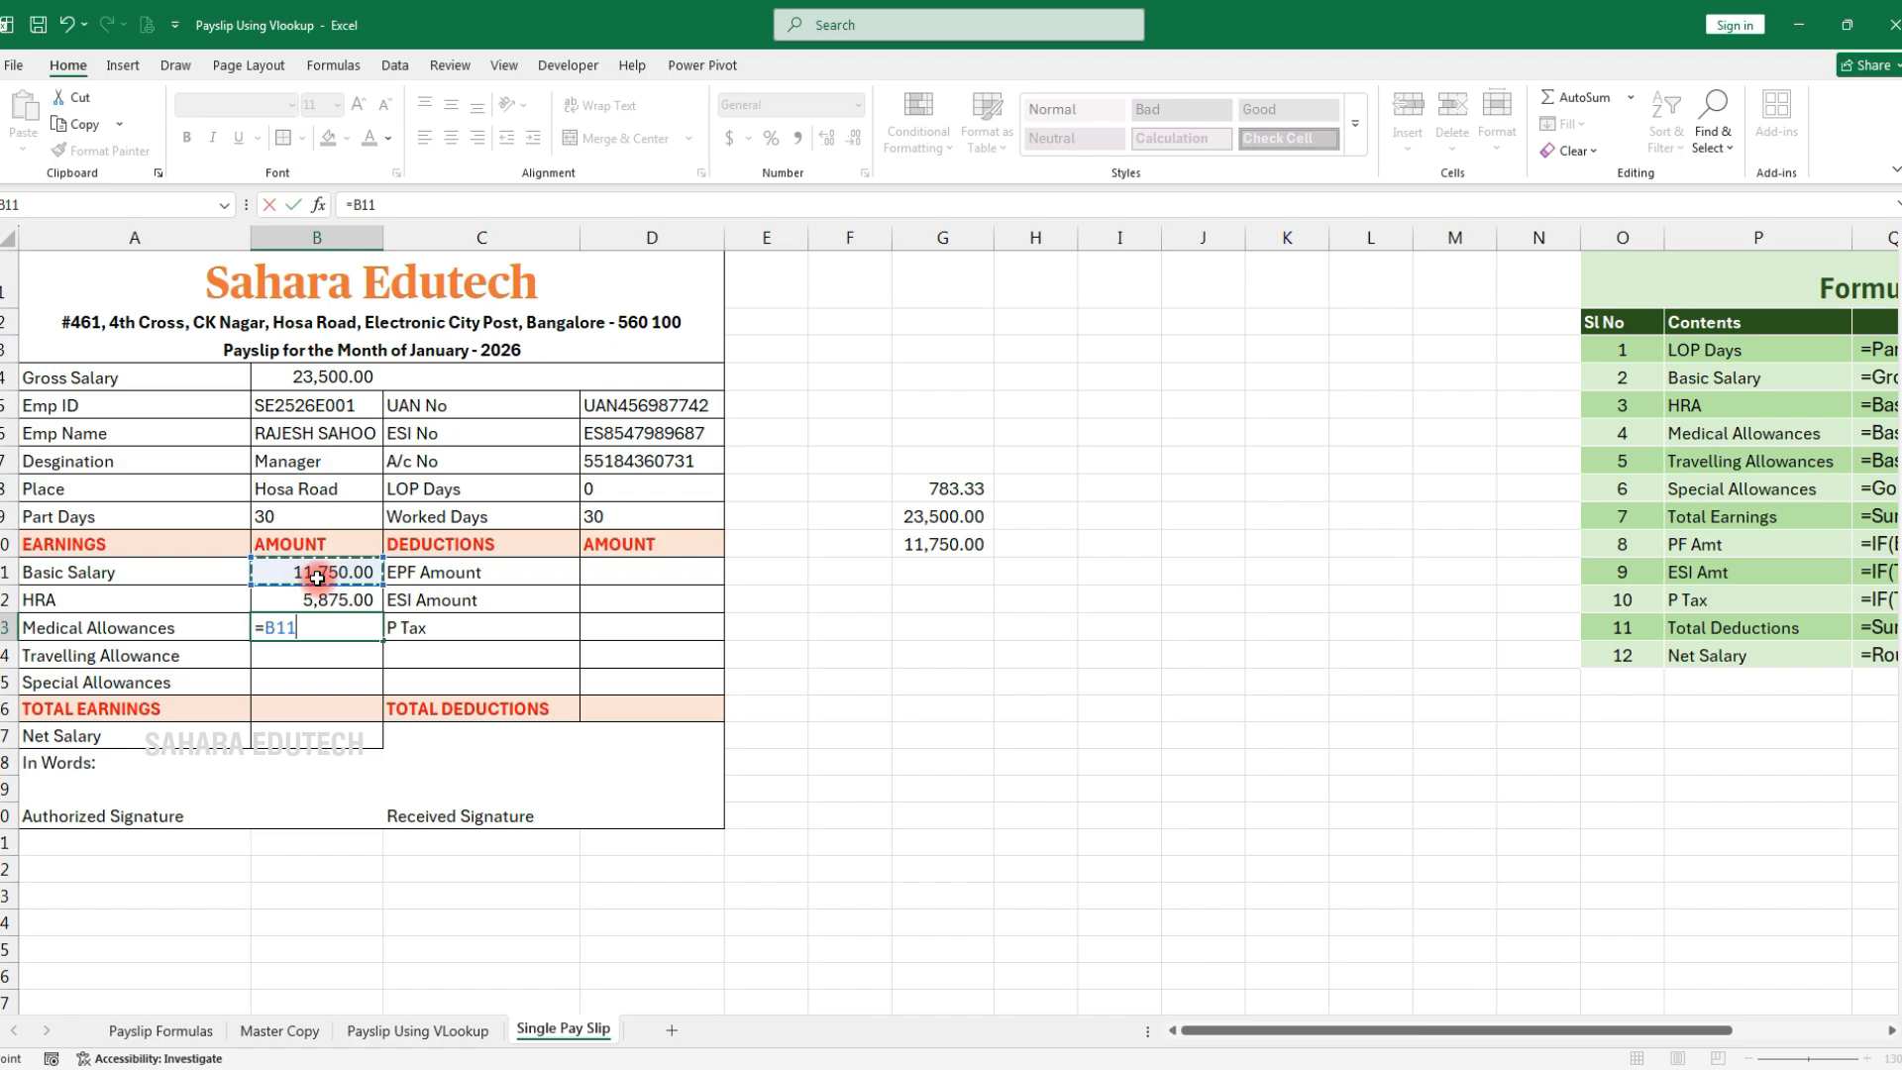
type("*")
key("Return")
type("=")
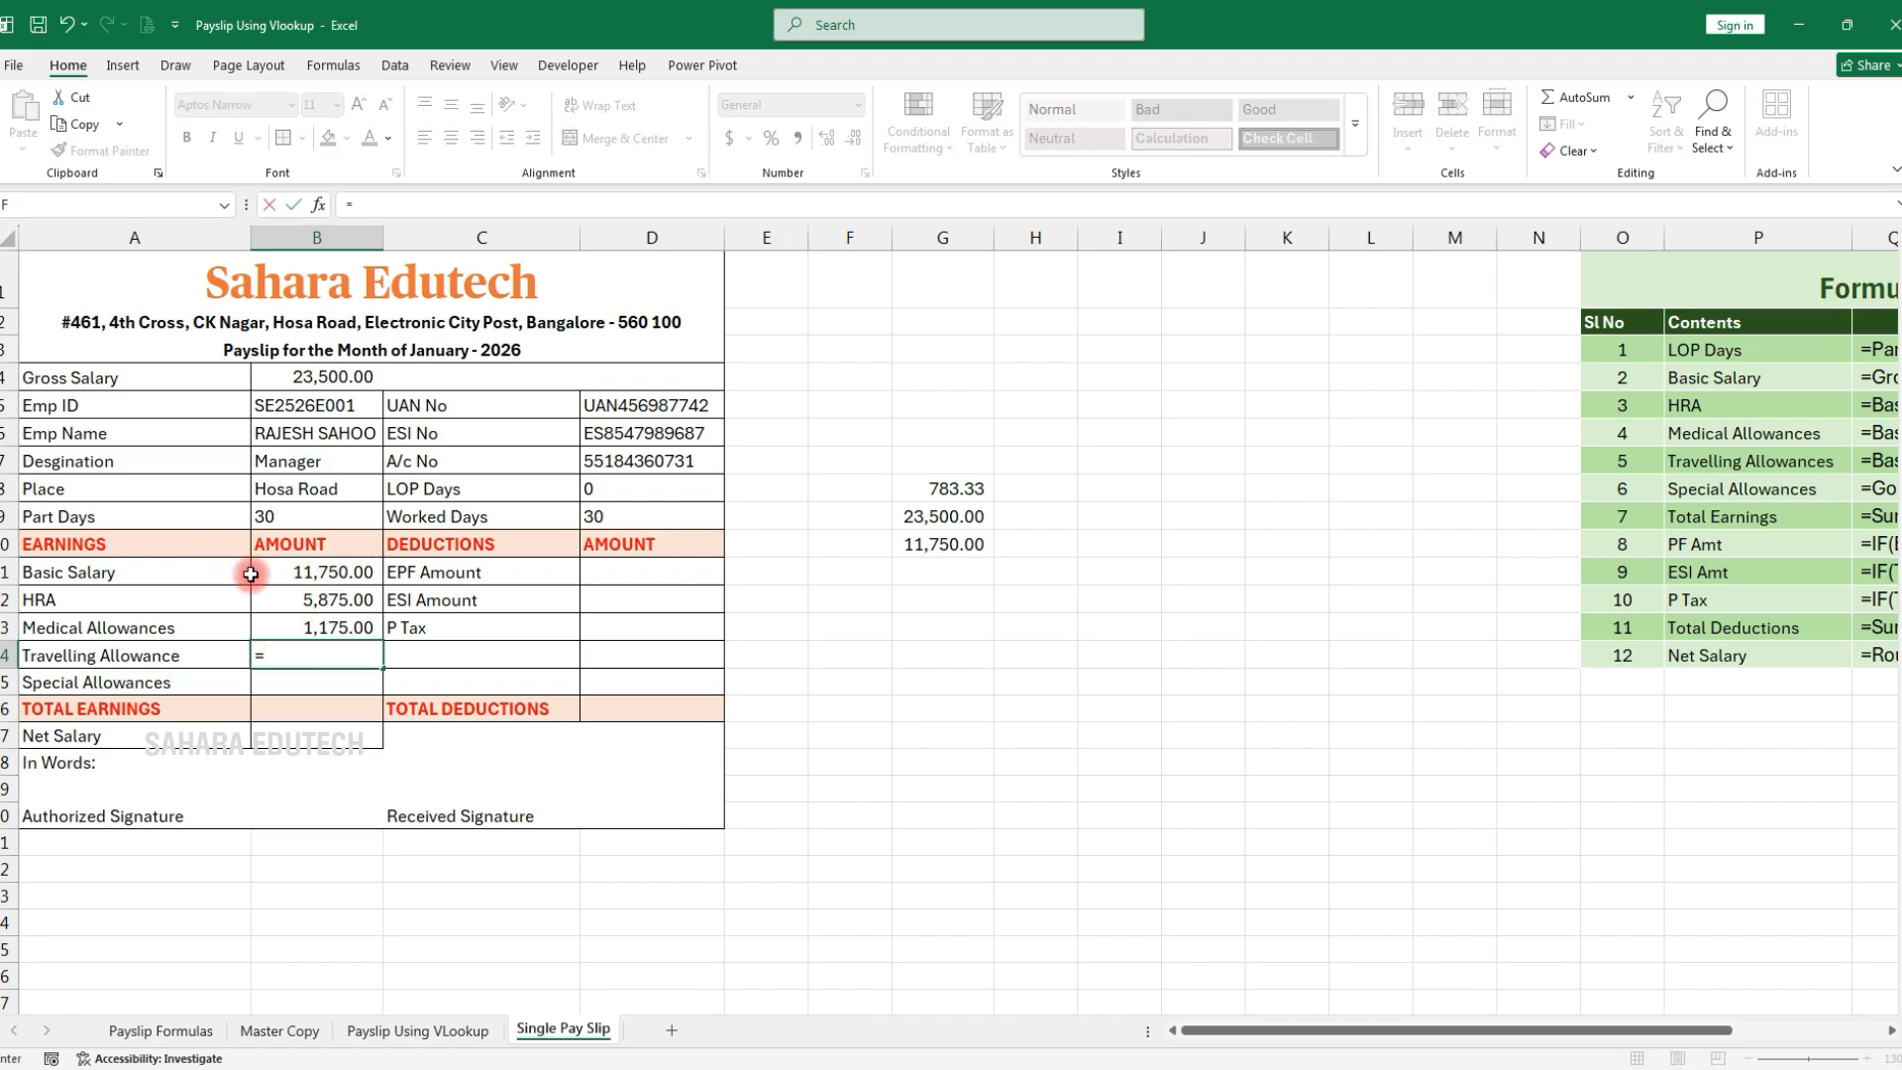
left_click(314, 566)
type("*1")
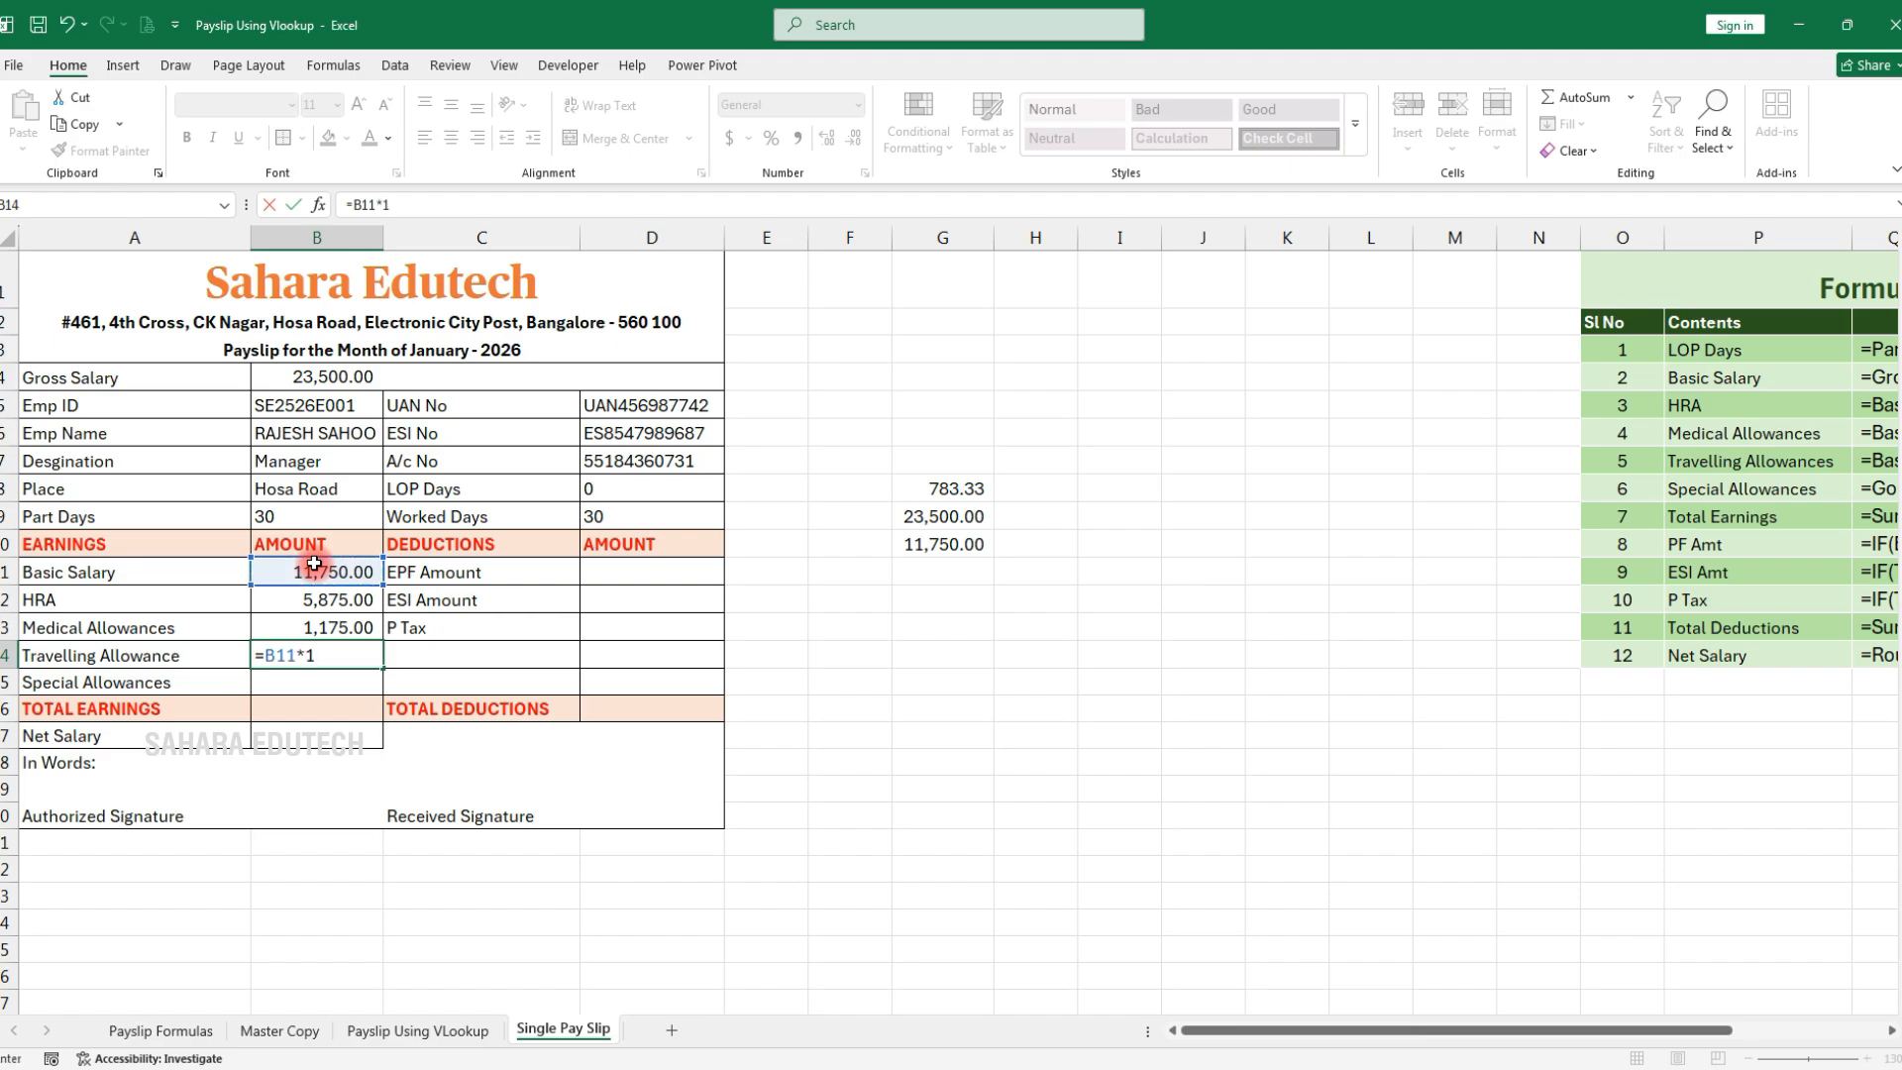
type("0%")
key("Return")
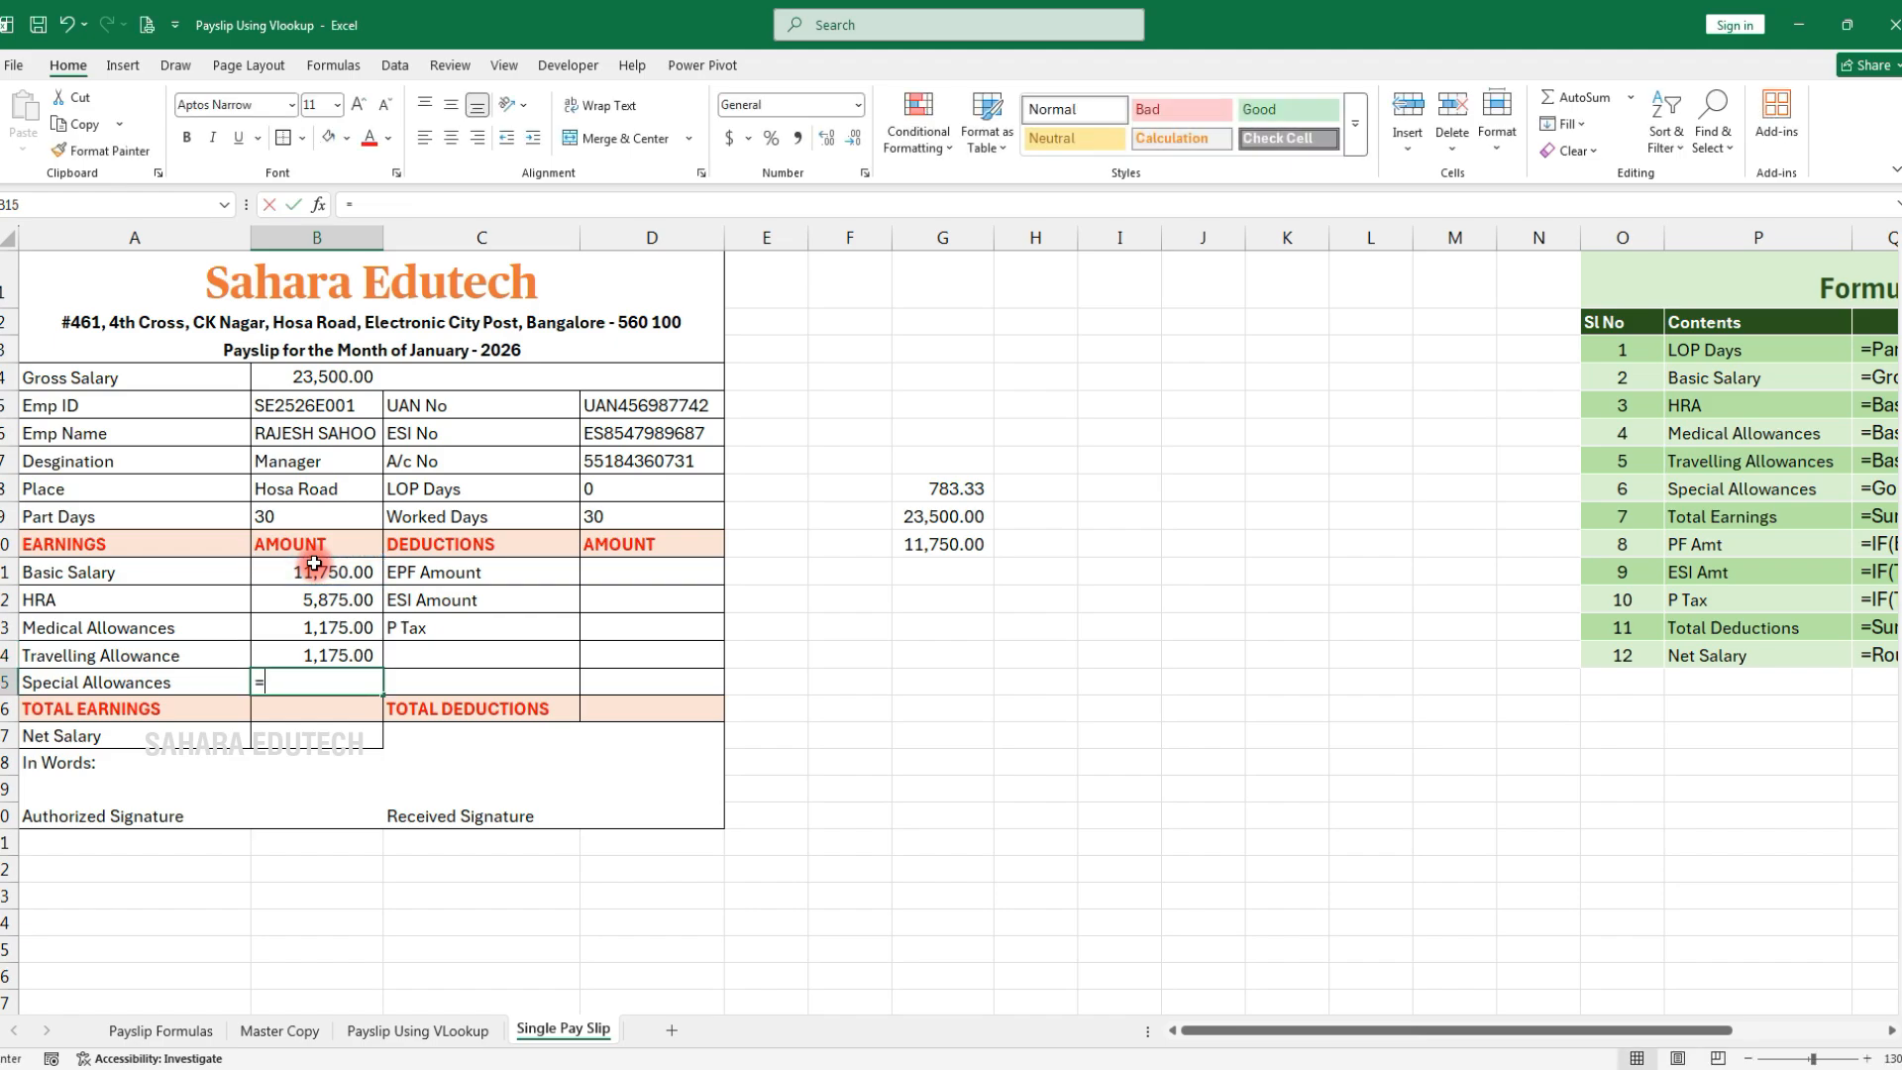
Set Special Allowances to =B4-(B11+B12+B13+B14), giving 3,525.00
left_click(312, 376)
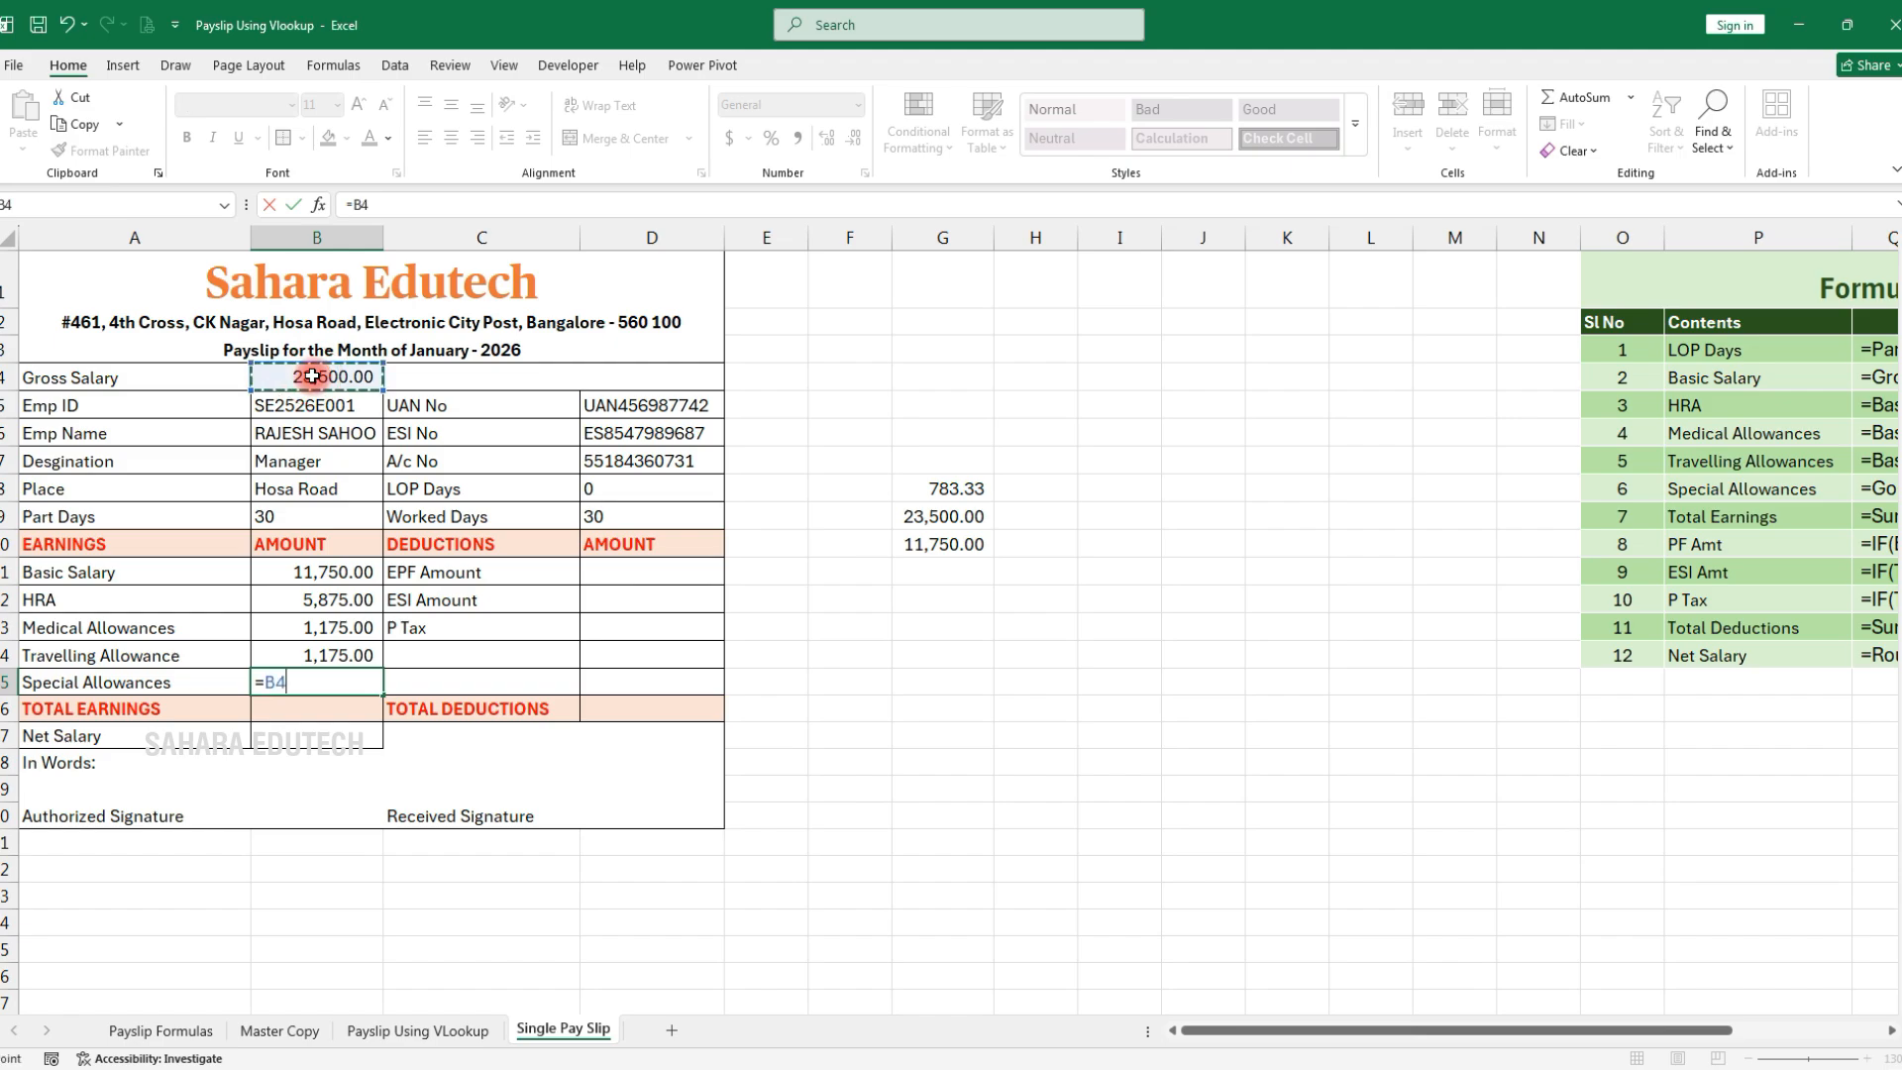
type("-(")
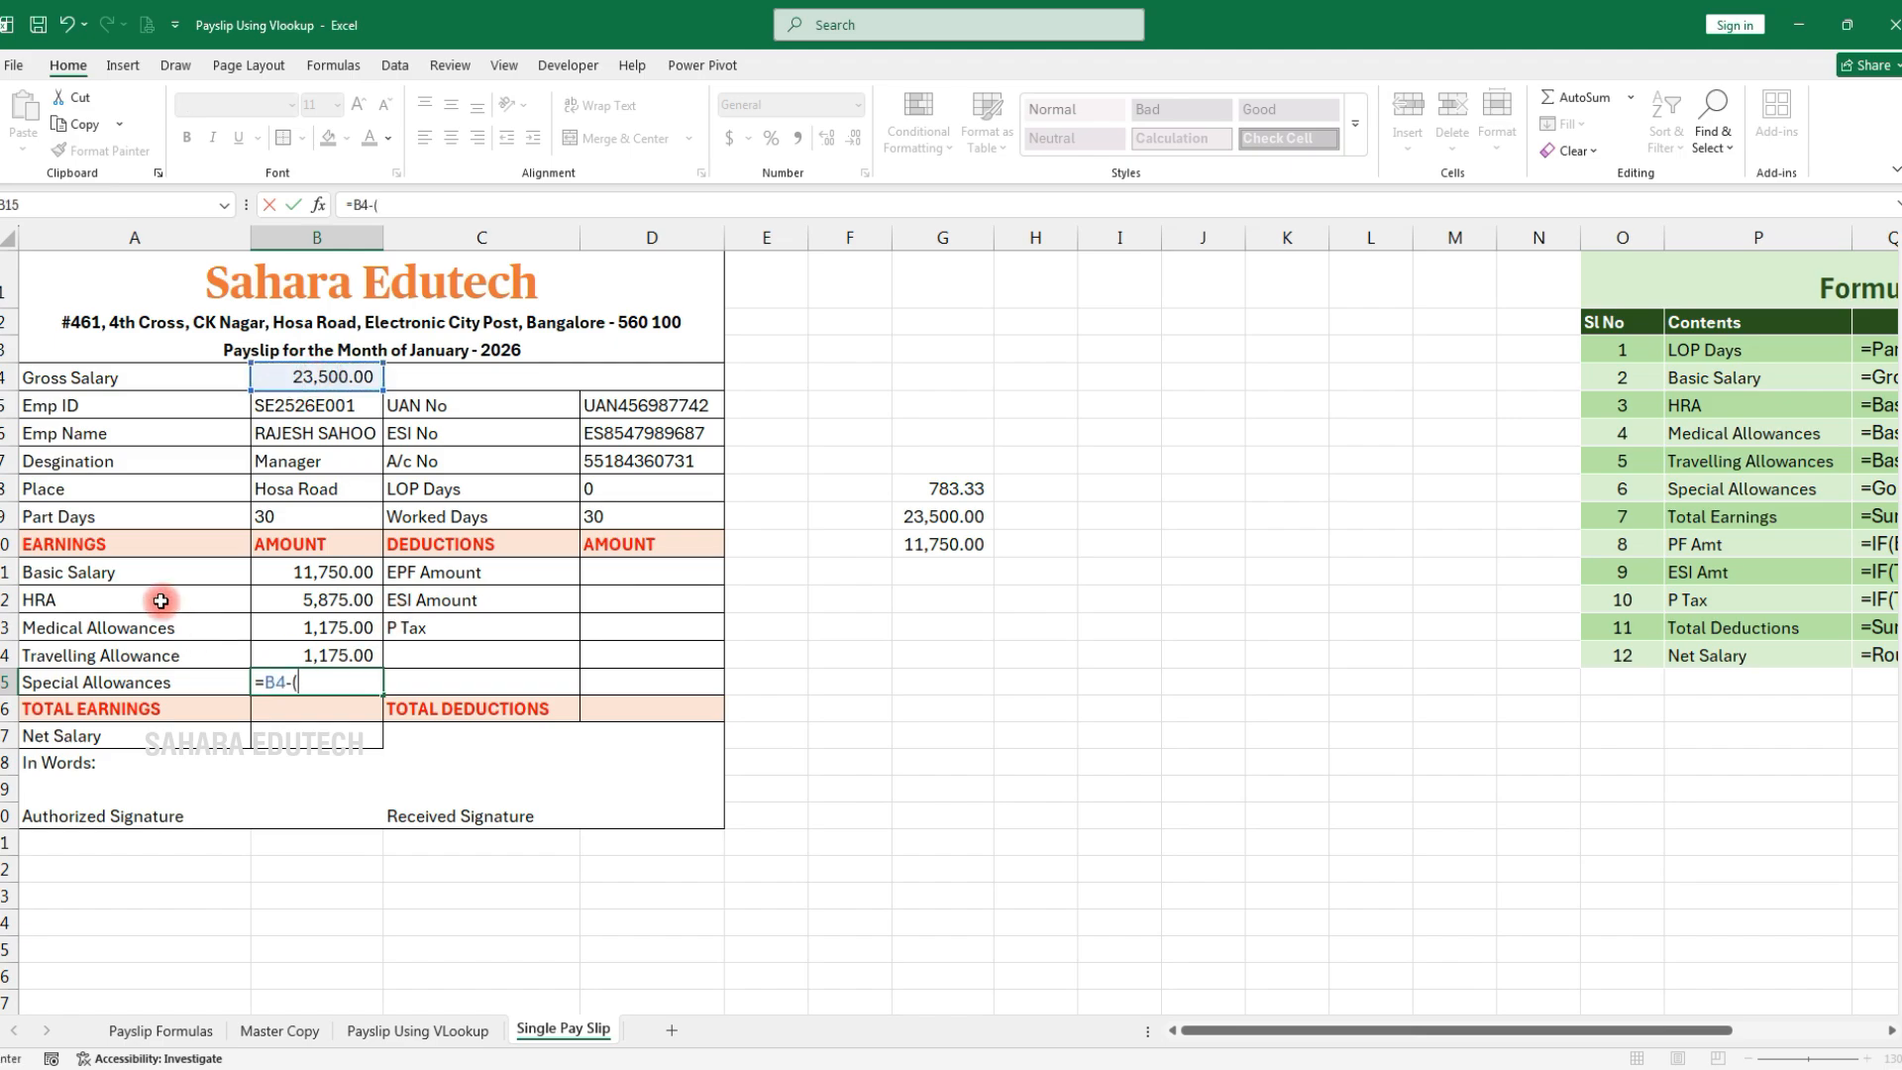
left_click(298, 572)
type("+")
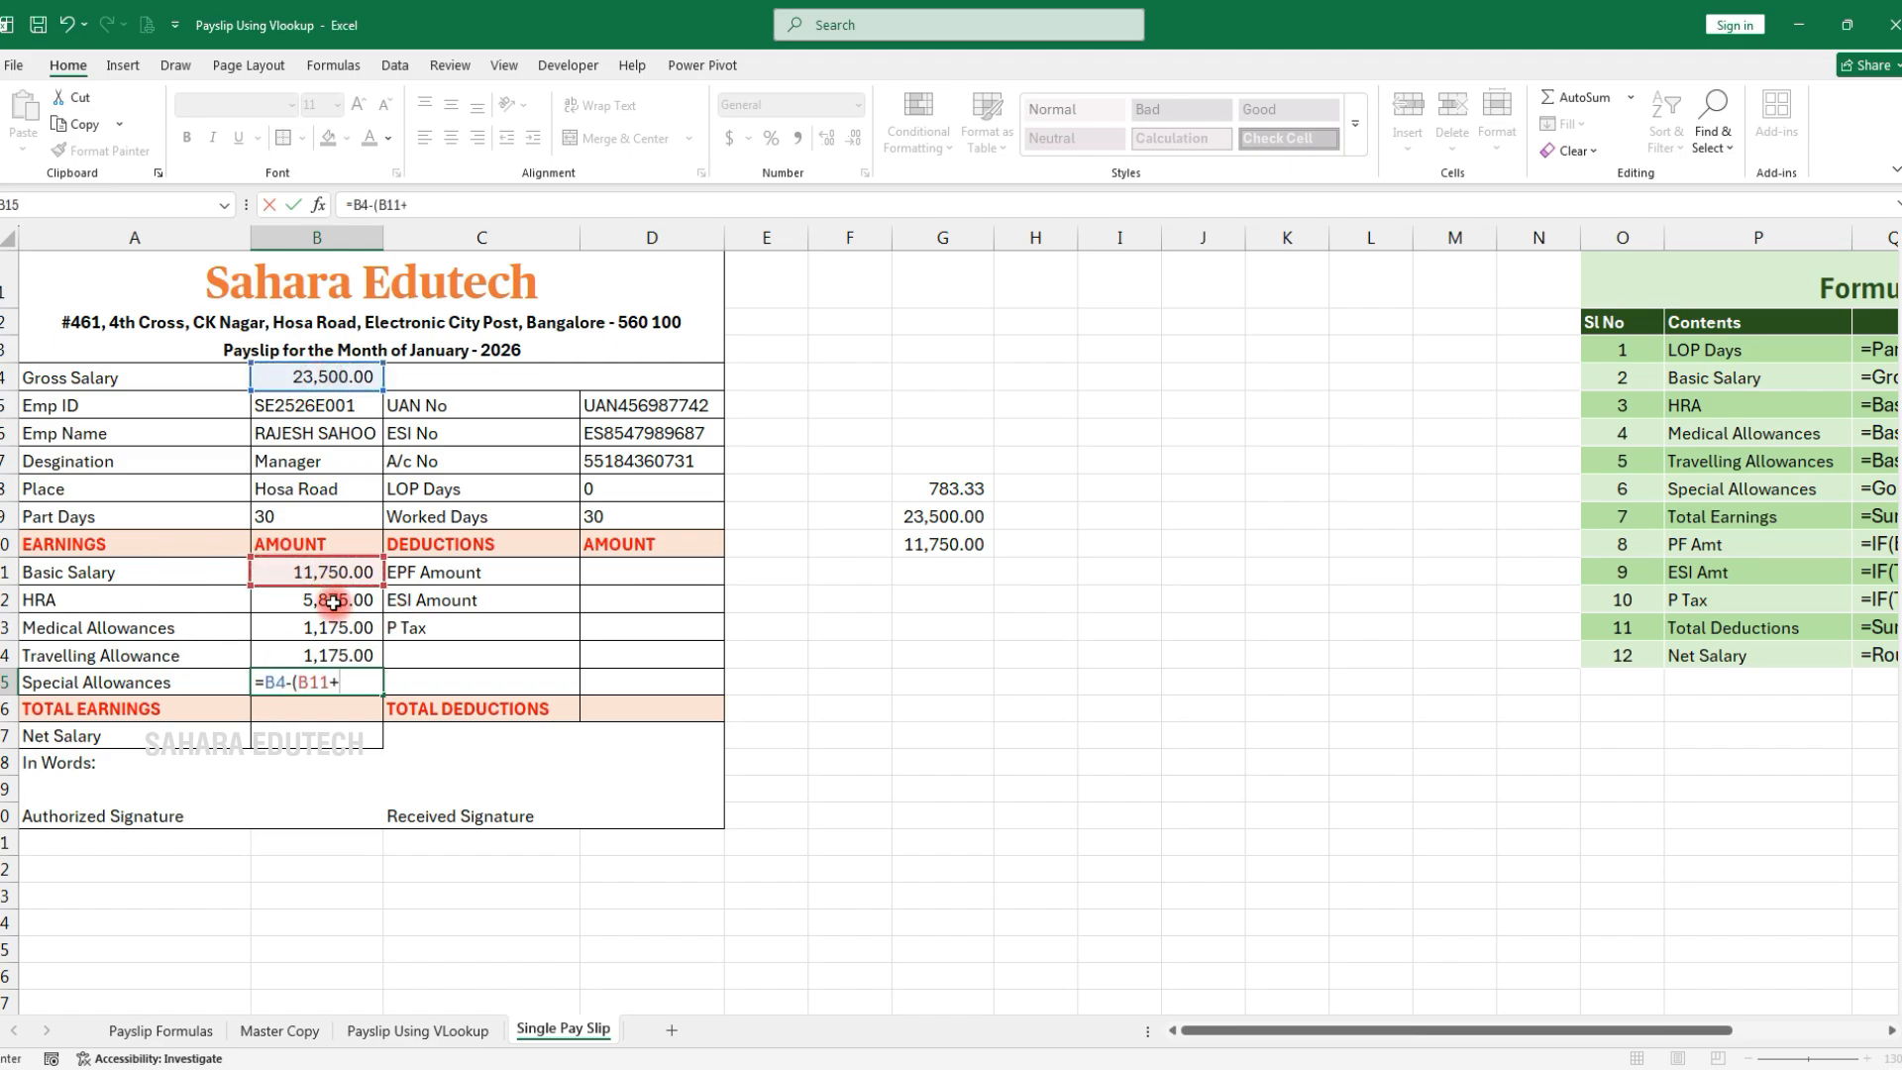
left_click(319, 599)
type("+")
left_click(329, 624)
type("+")
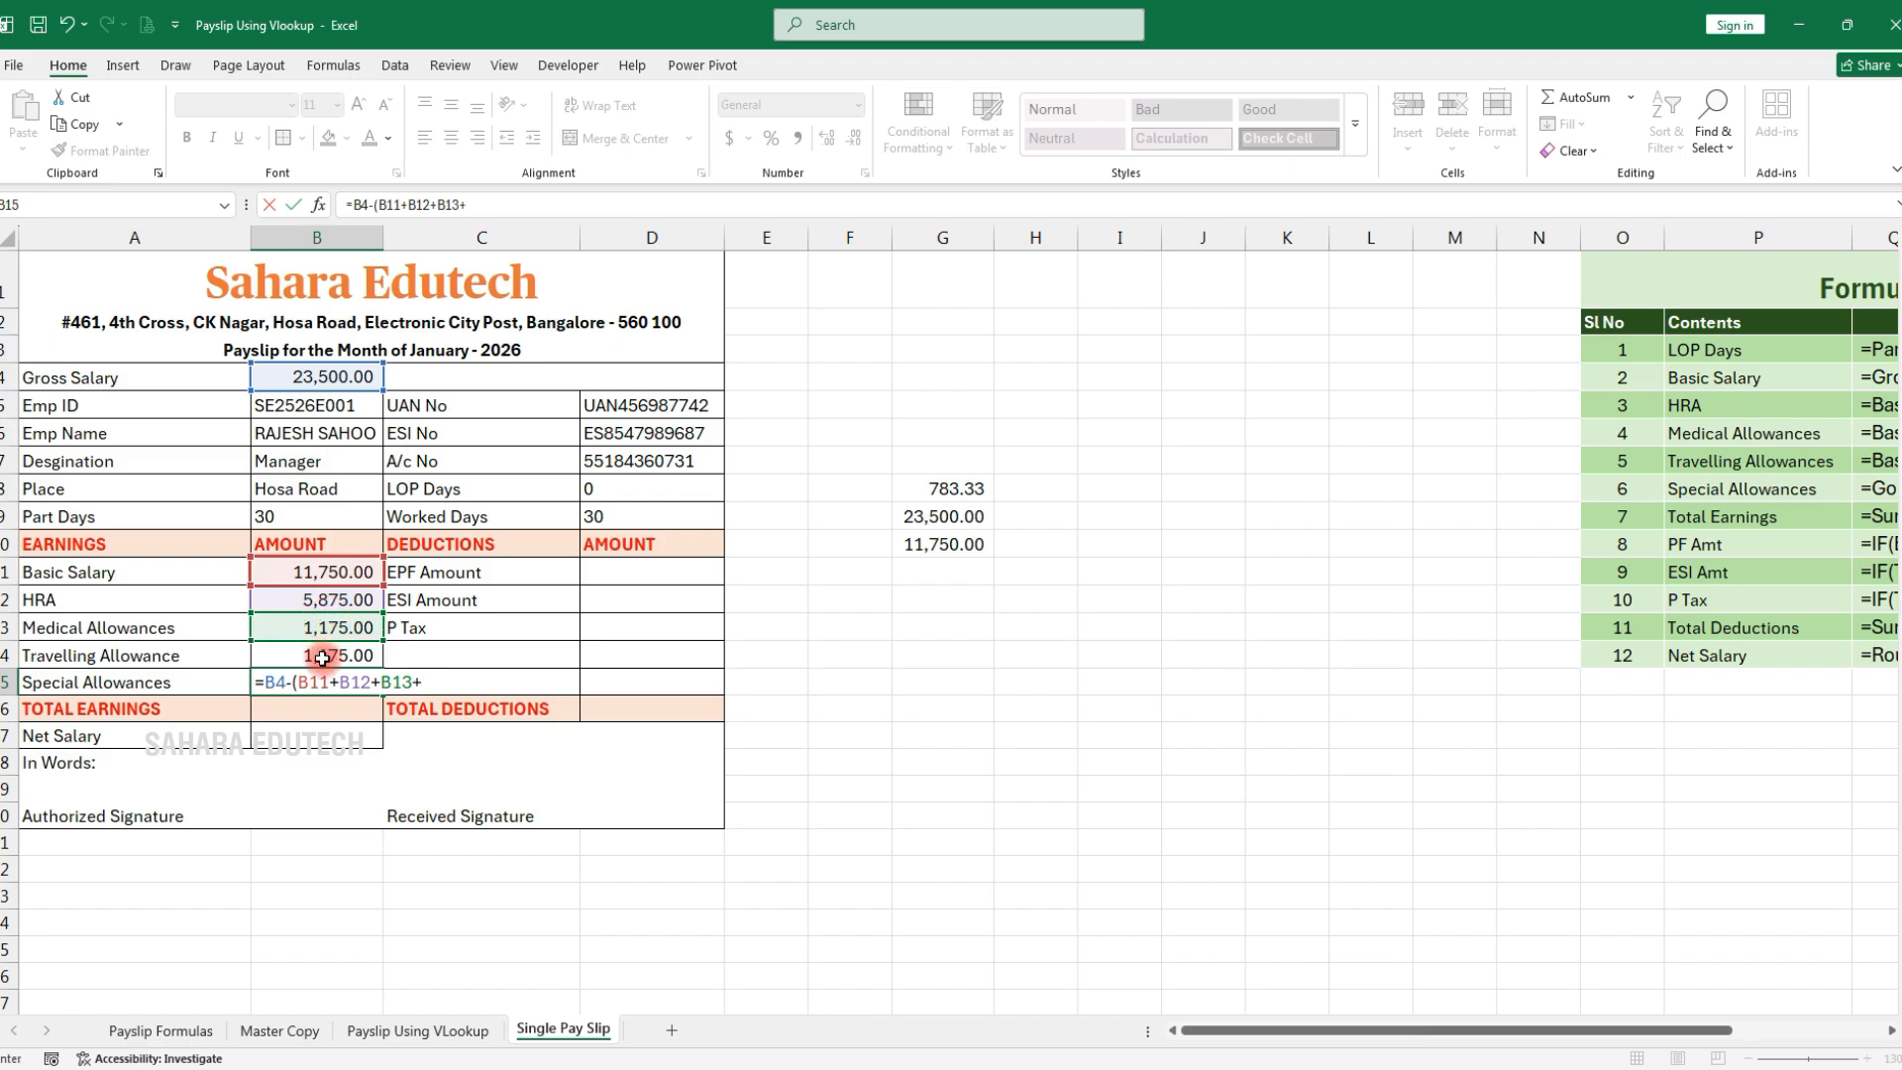
left_click(320, 652)
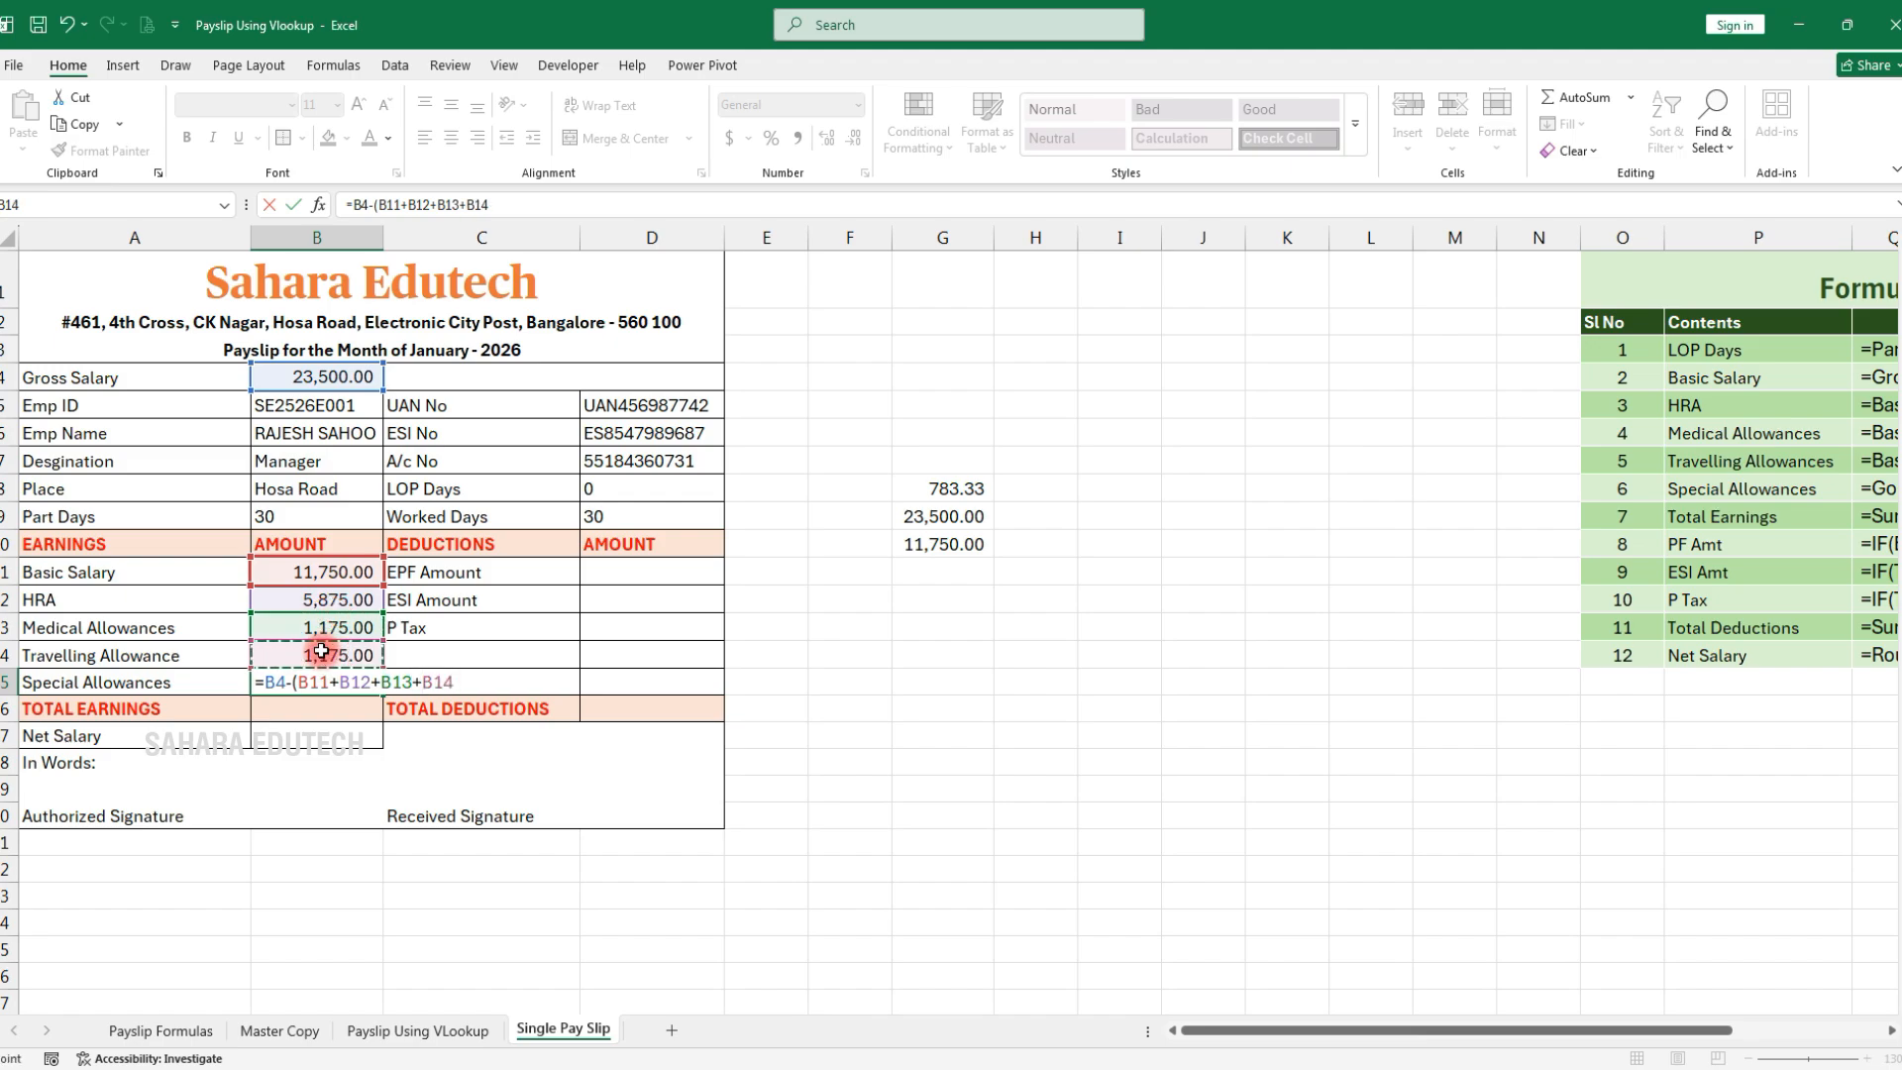
key("Return")
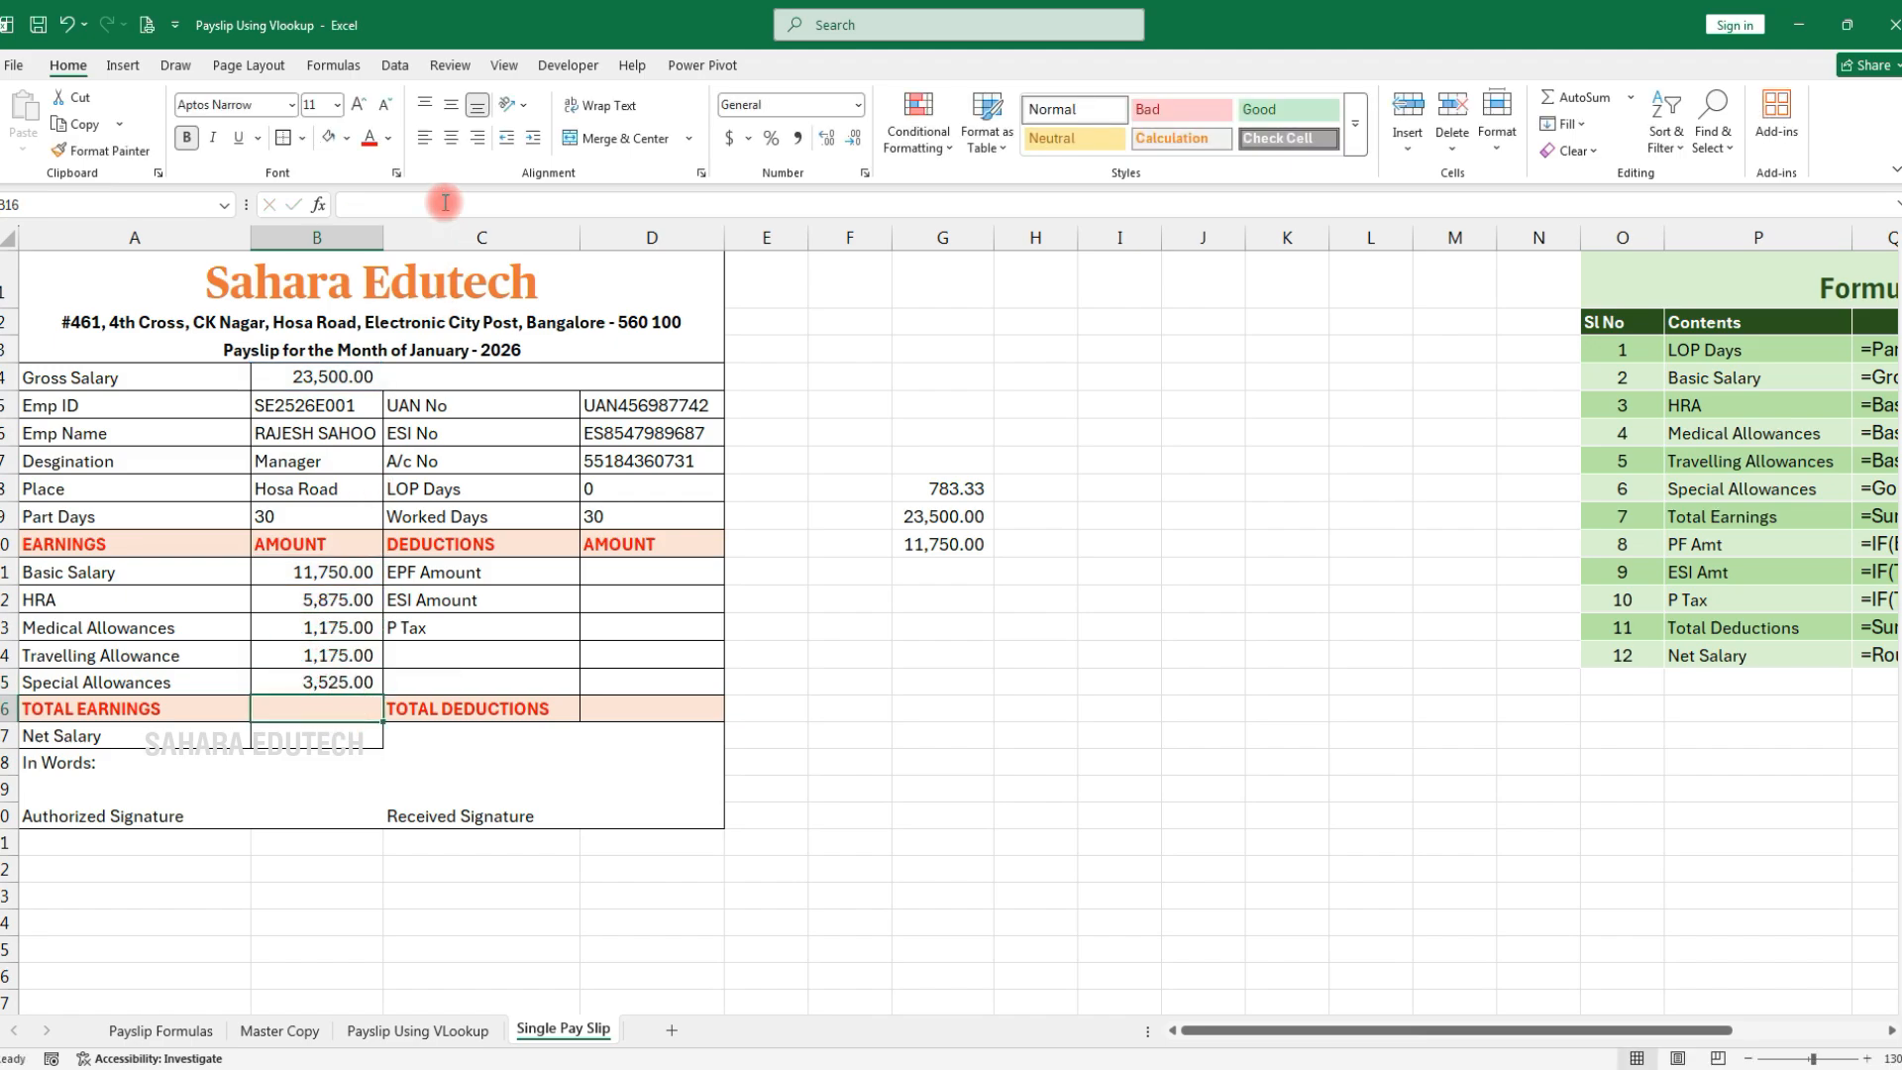
AutoSum B11:B15 into Total Earnings, giving 23,500.00
left_click(1583, 99)
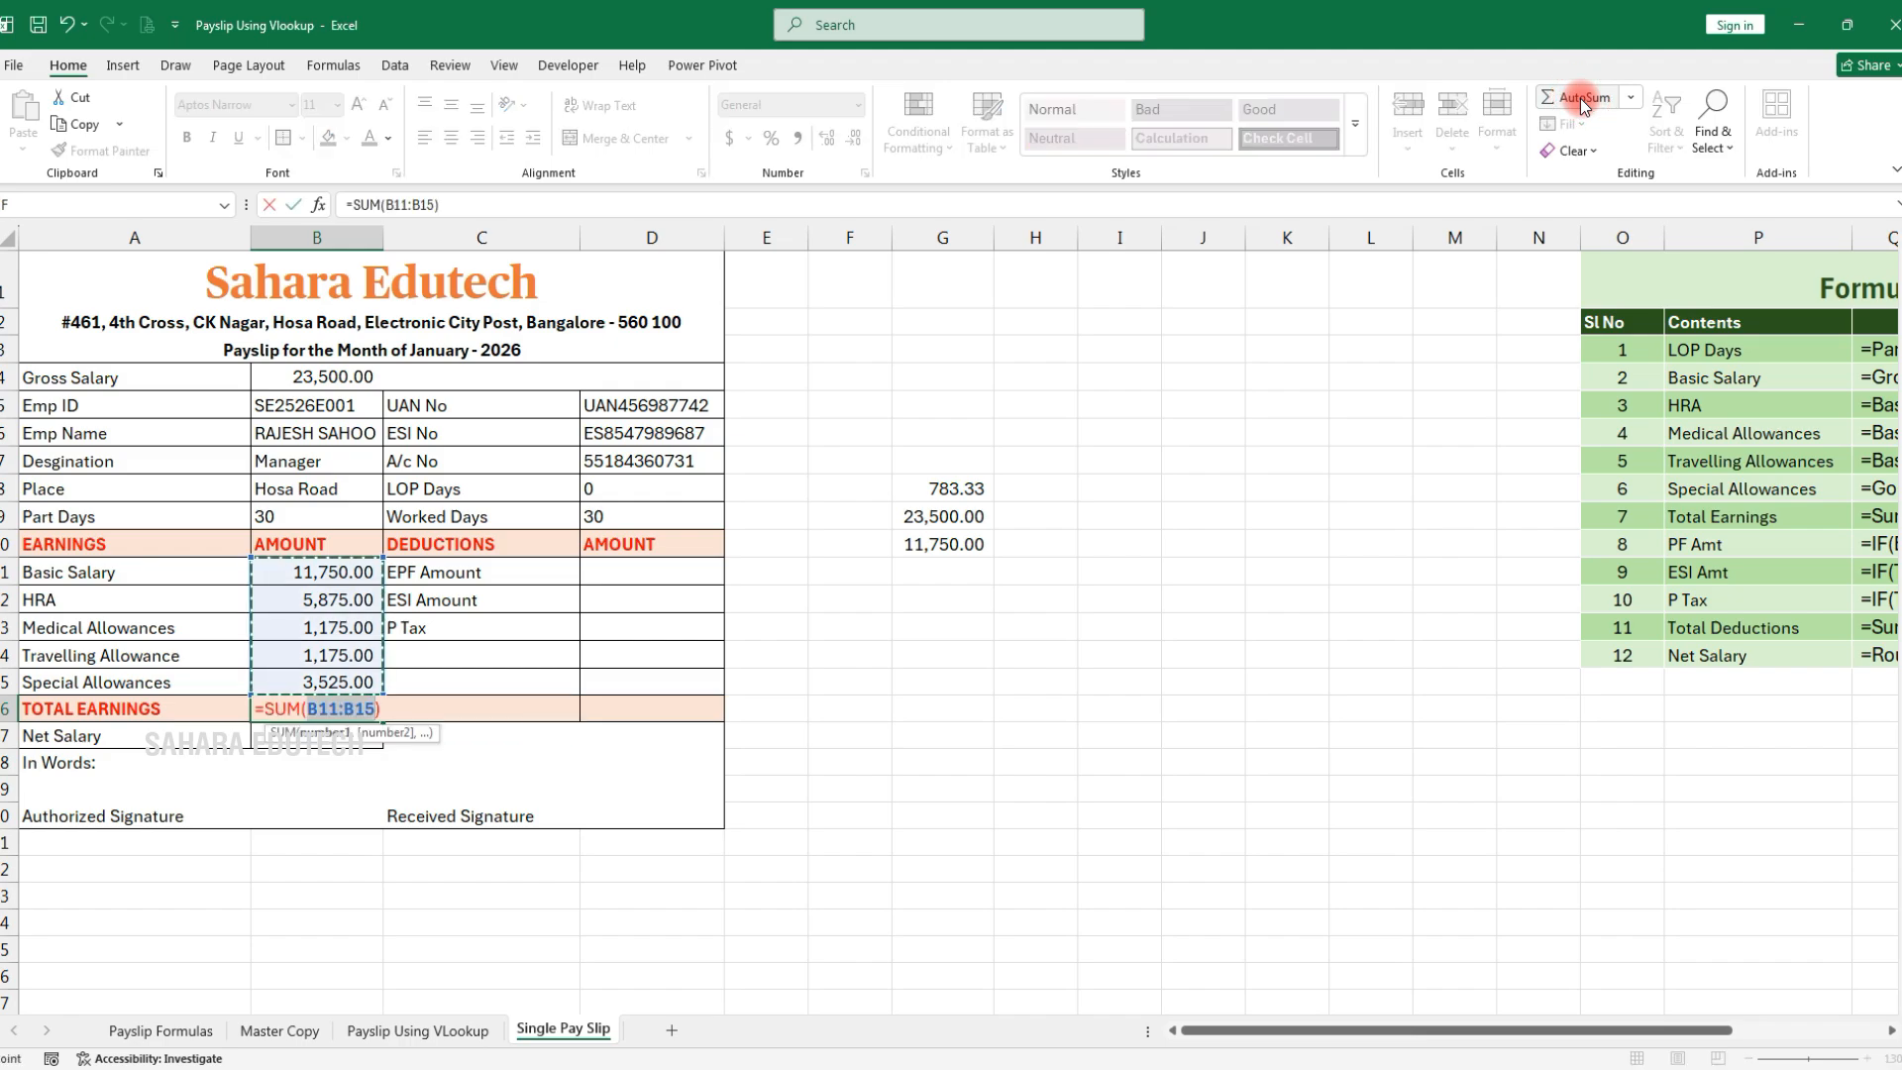
key("Return")
left_click(315, 705)
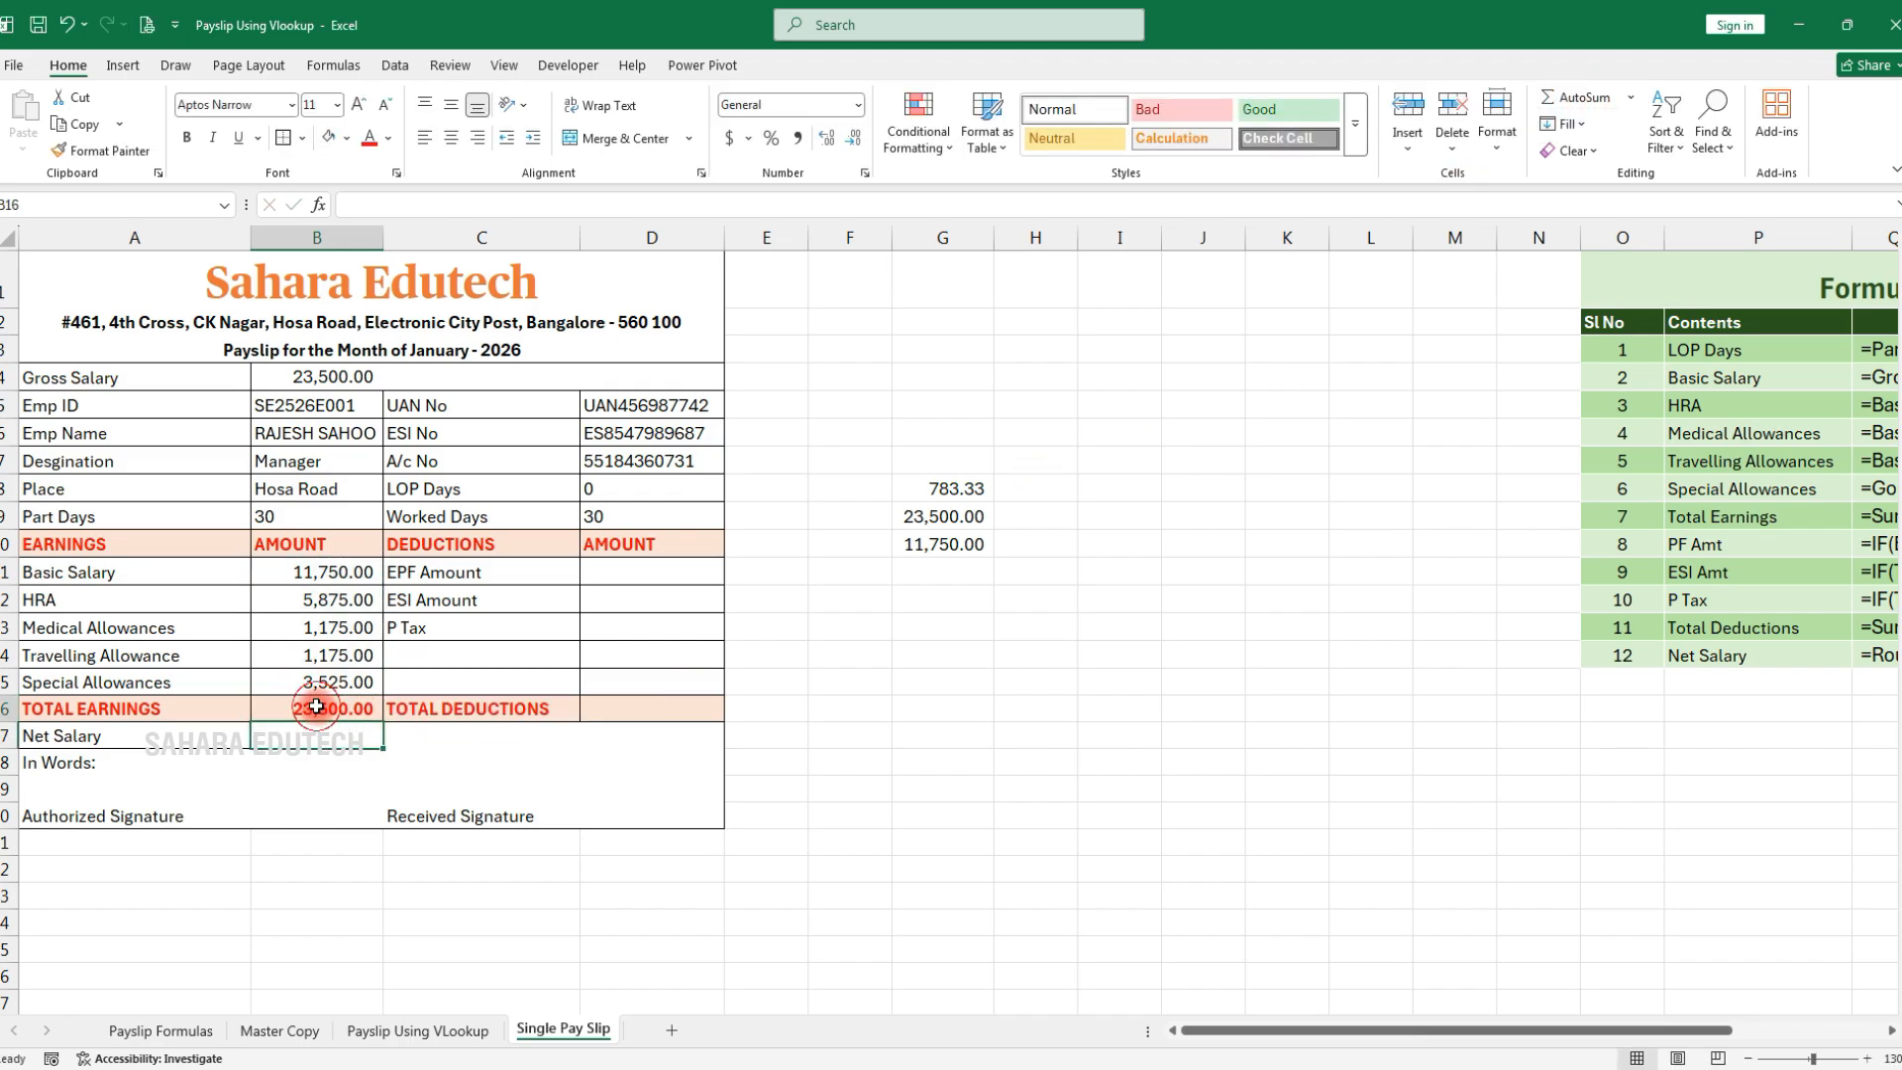
Give the Gross Salary row A4:D4 a light green fill and bold text
left_click(357, 385)
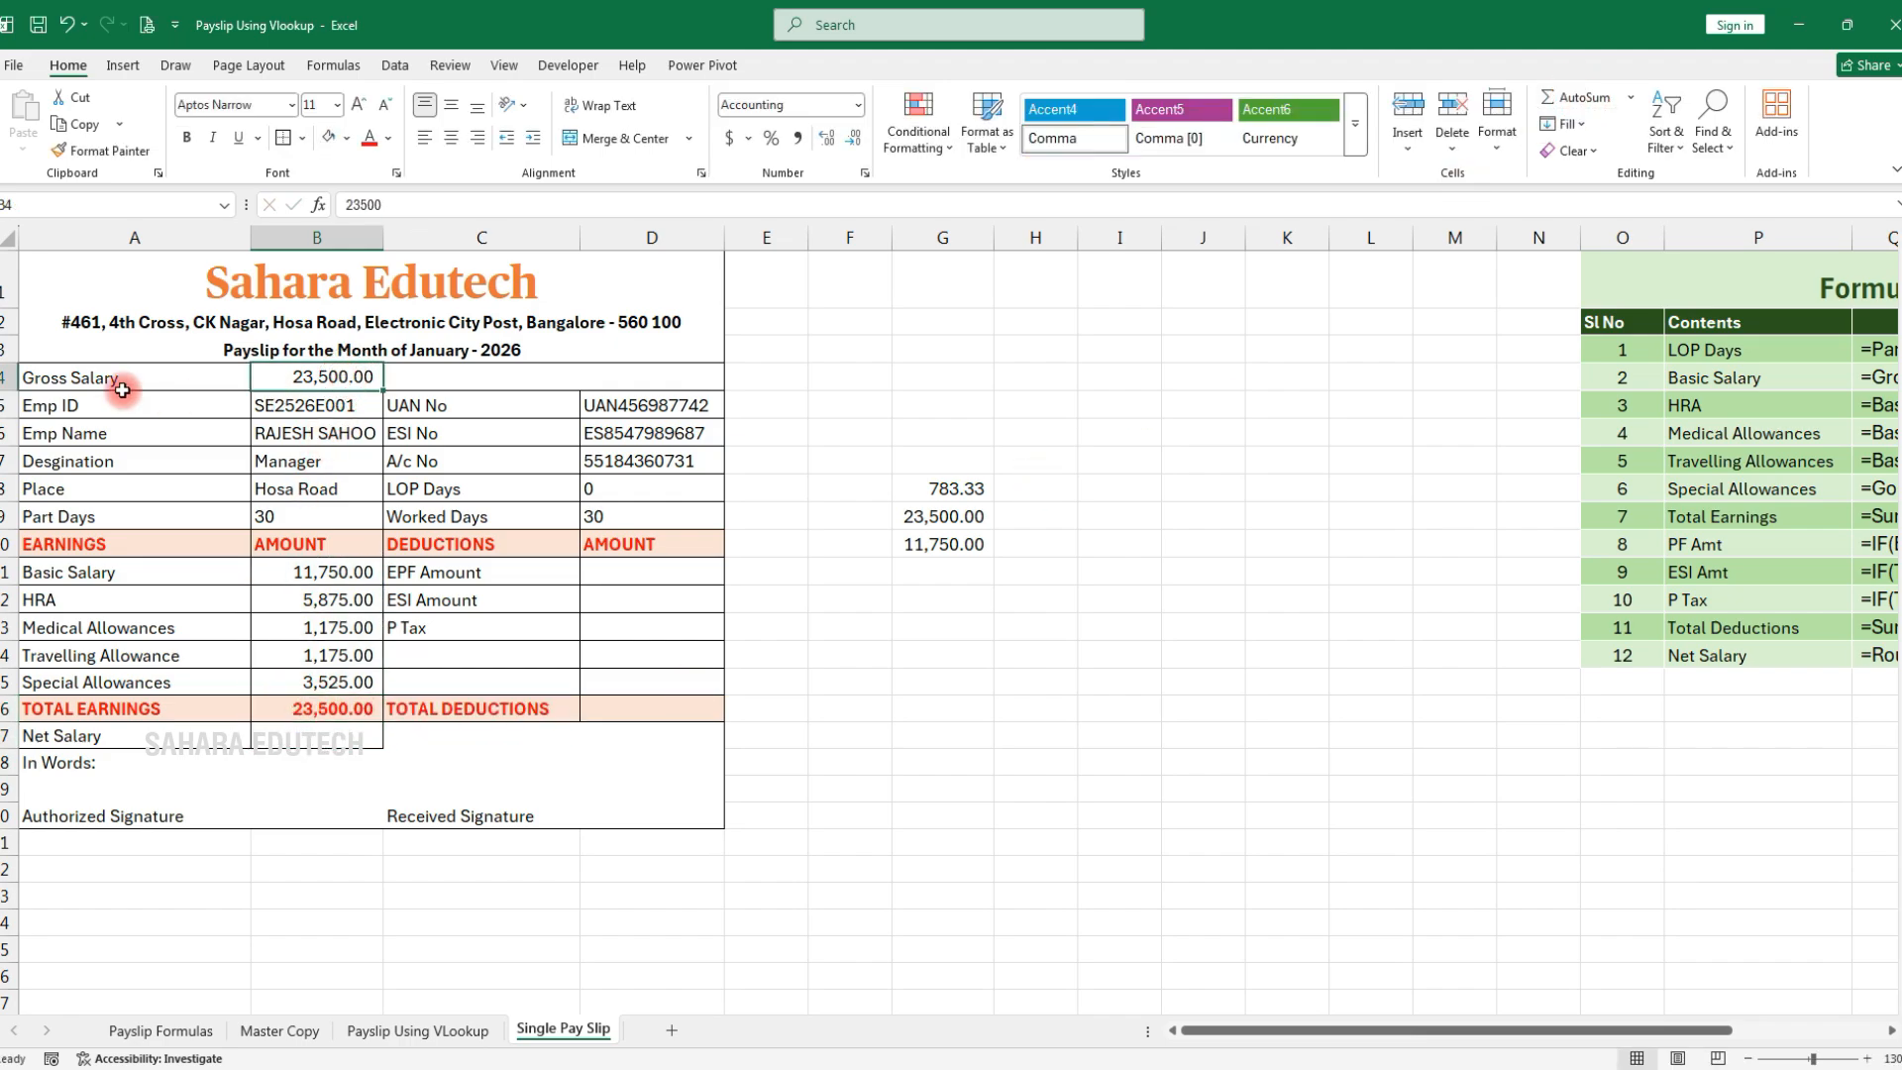
left_click_drag(201, 382, 614, 377)
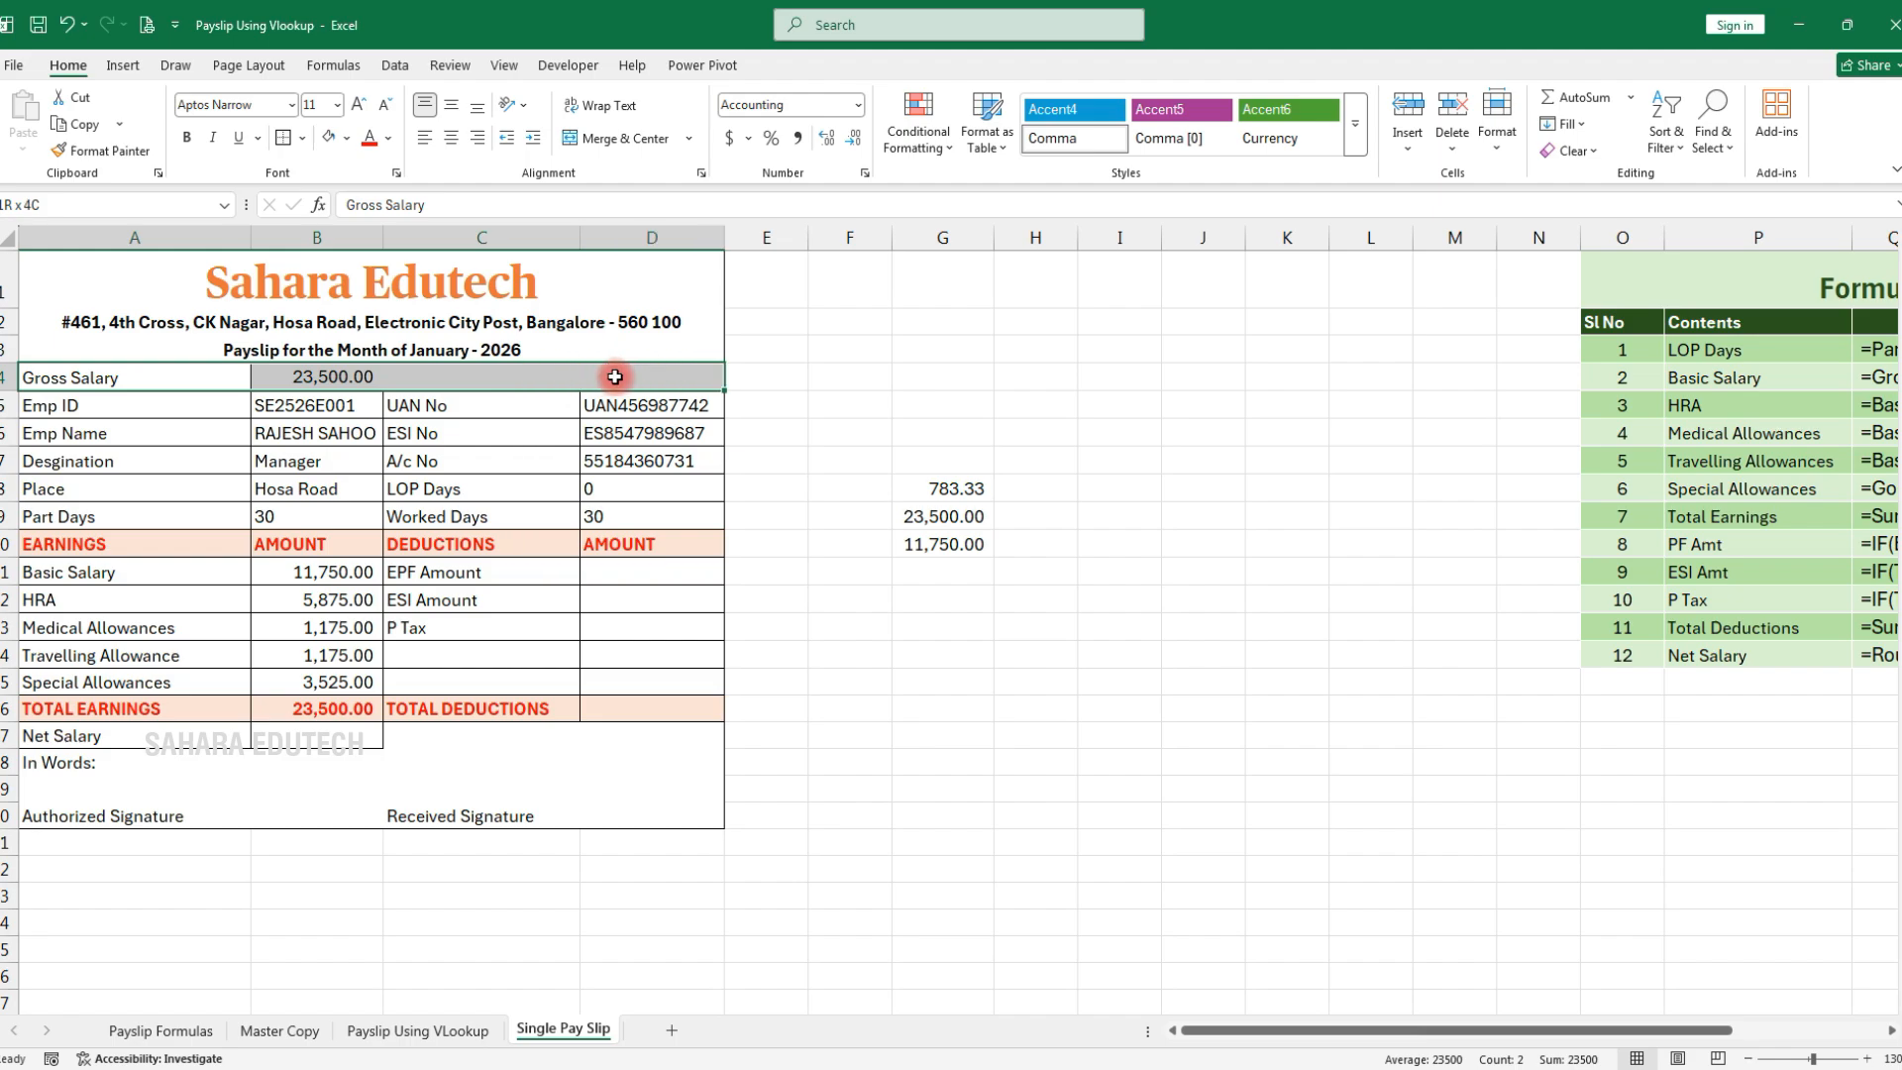
left_click(347, 138)
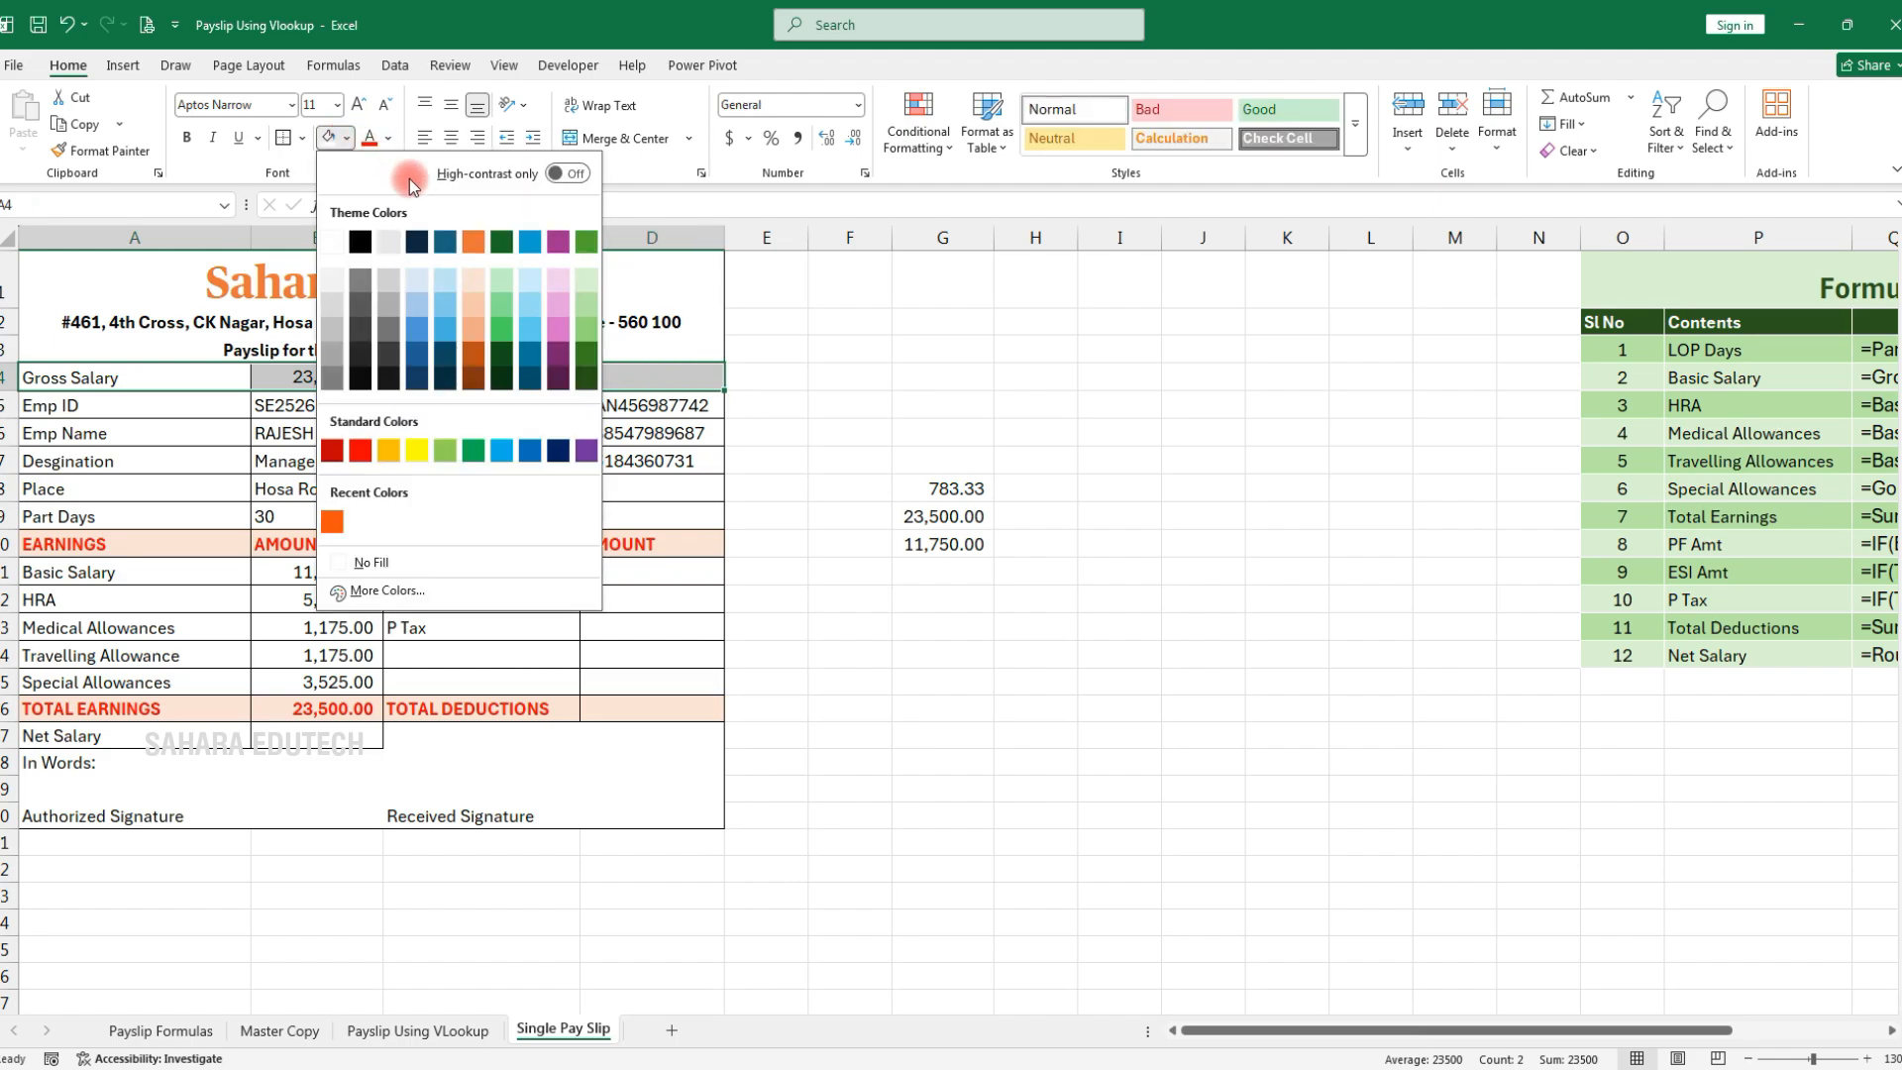
left_click(584, 279)
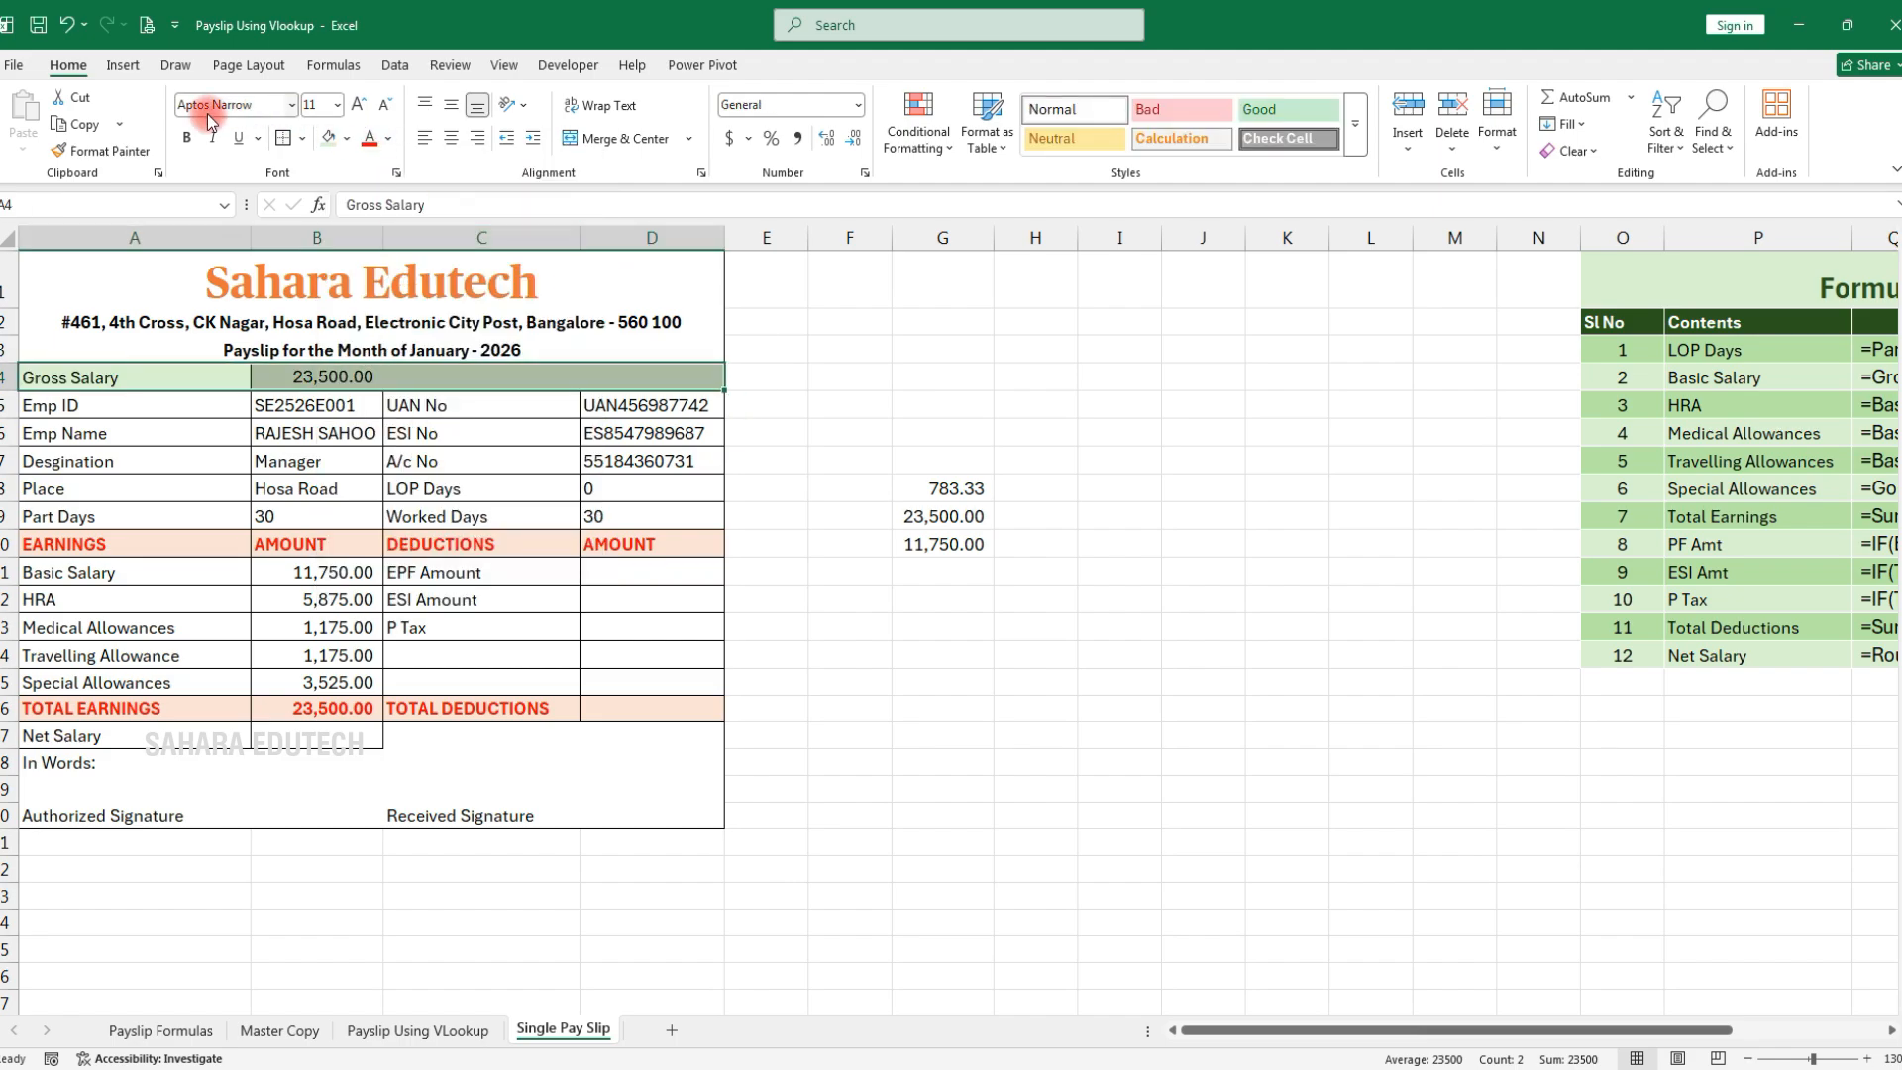
left_click(190, 139)
left_click(665, 573)
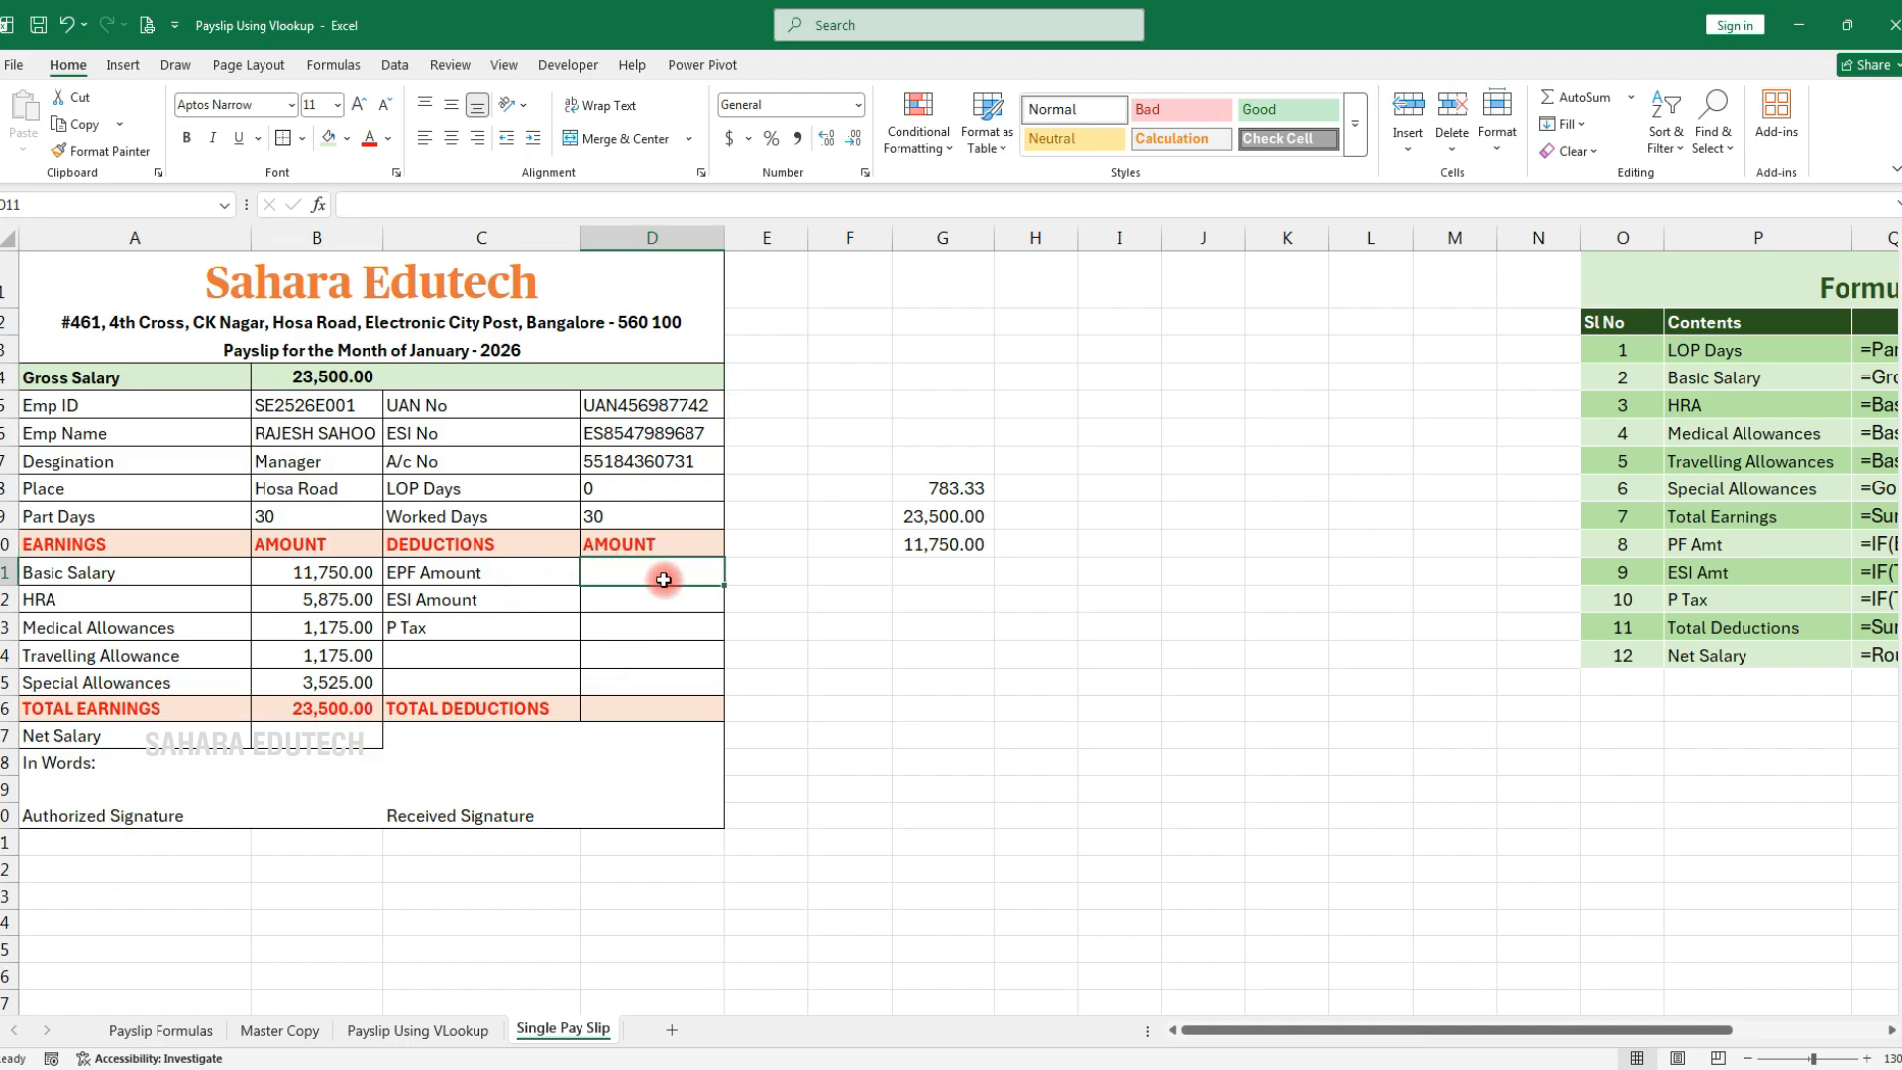
Enter =IF(B11<15000,12%*B11,1800) in D11 for EPF Amount, showing 1410
type("=IF(")
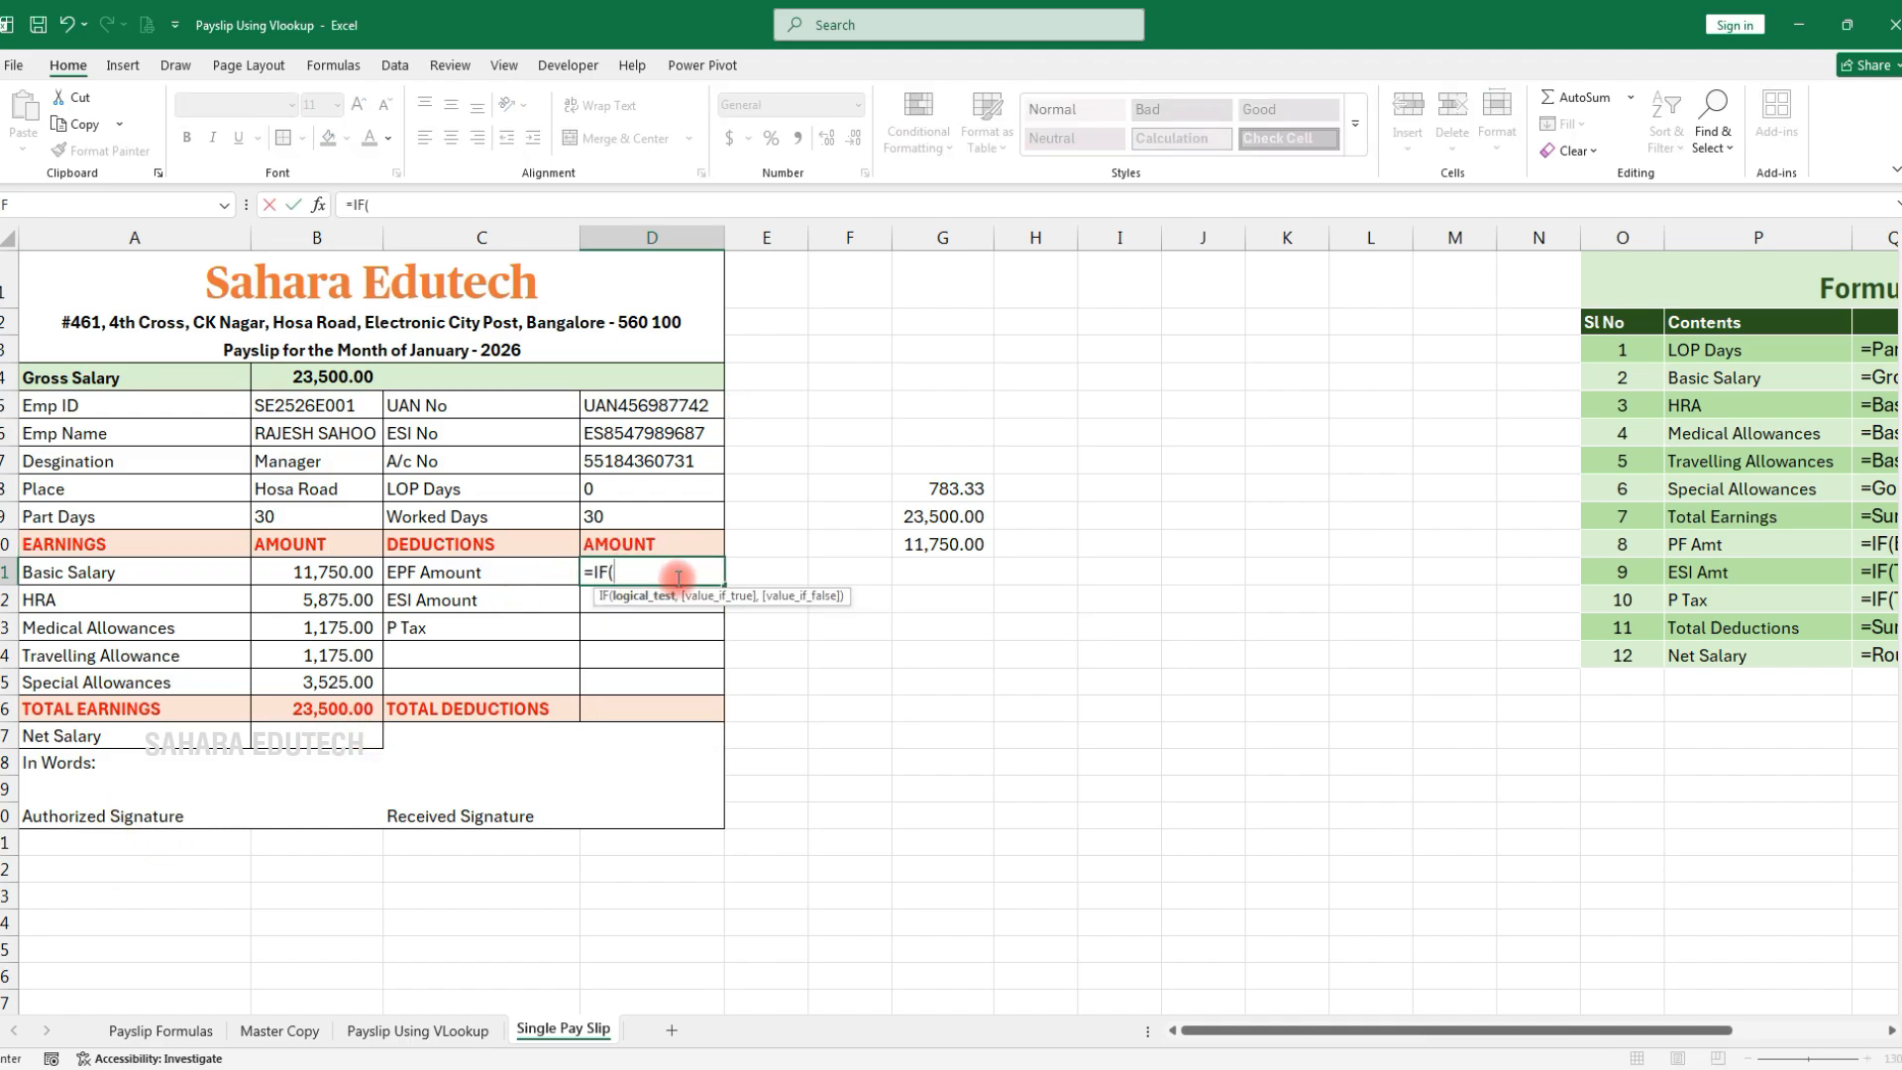
left_click(348, 571)
type("<")
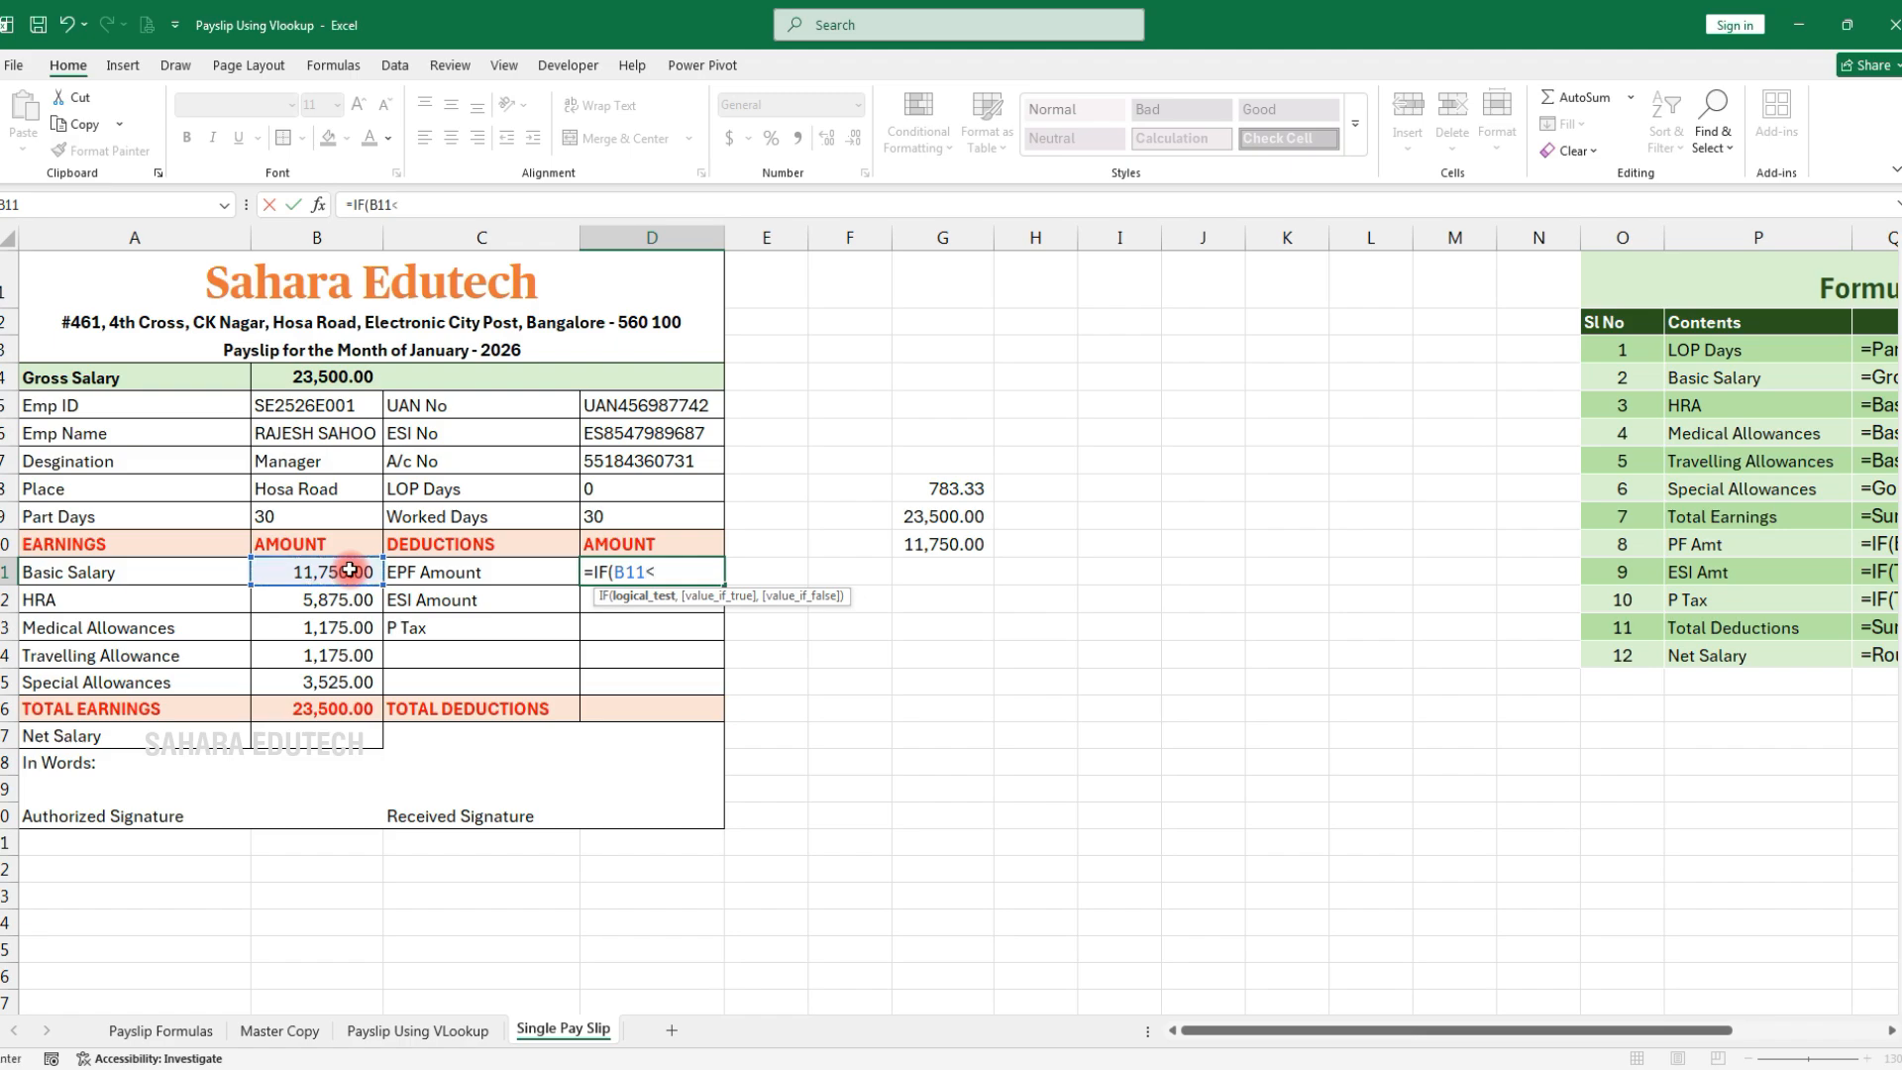
type("15000,12%")
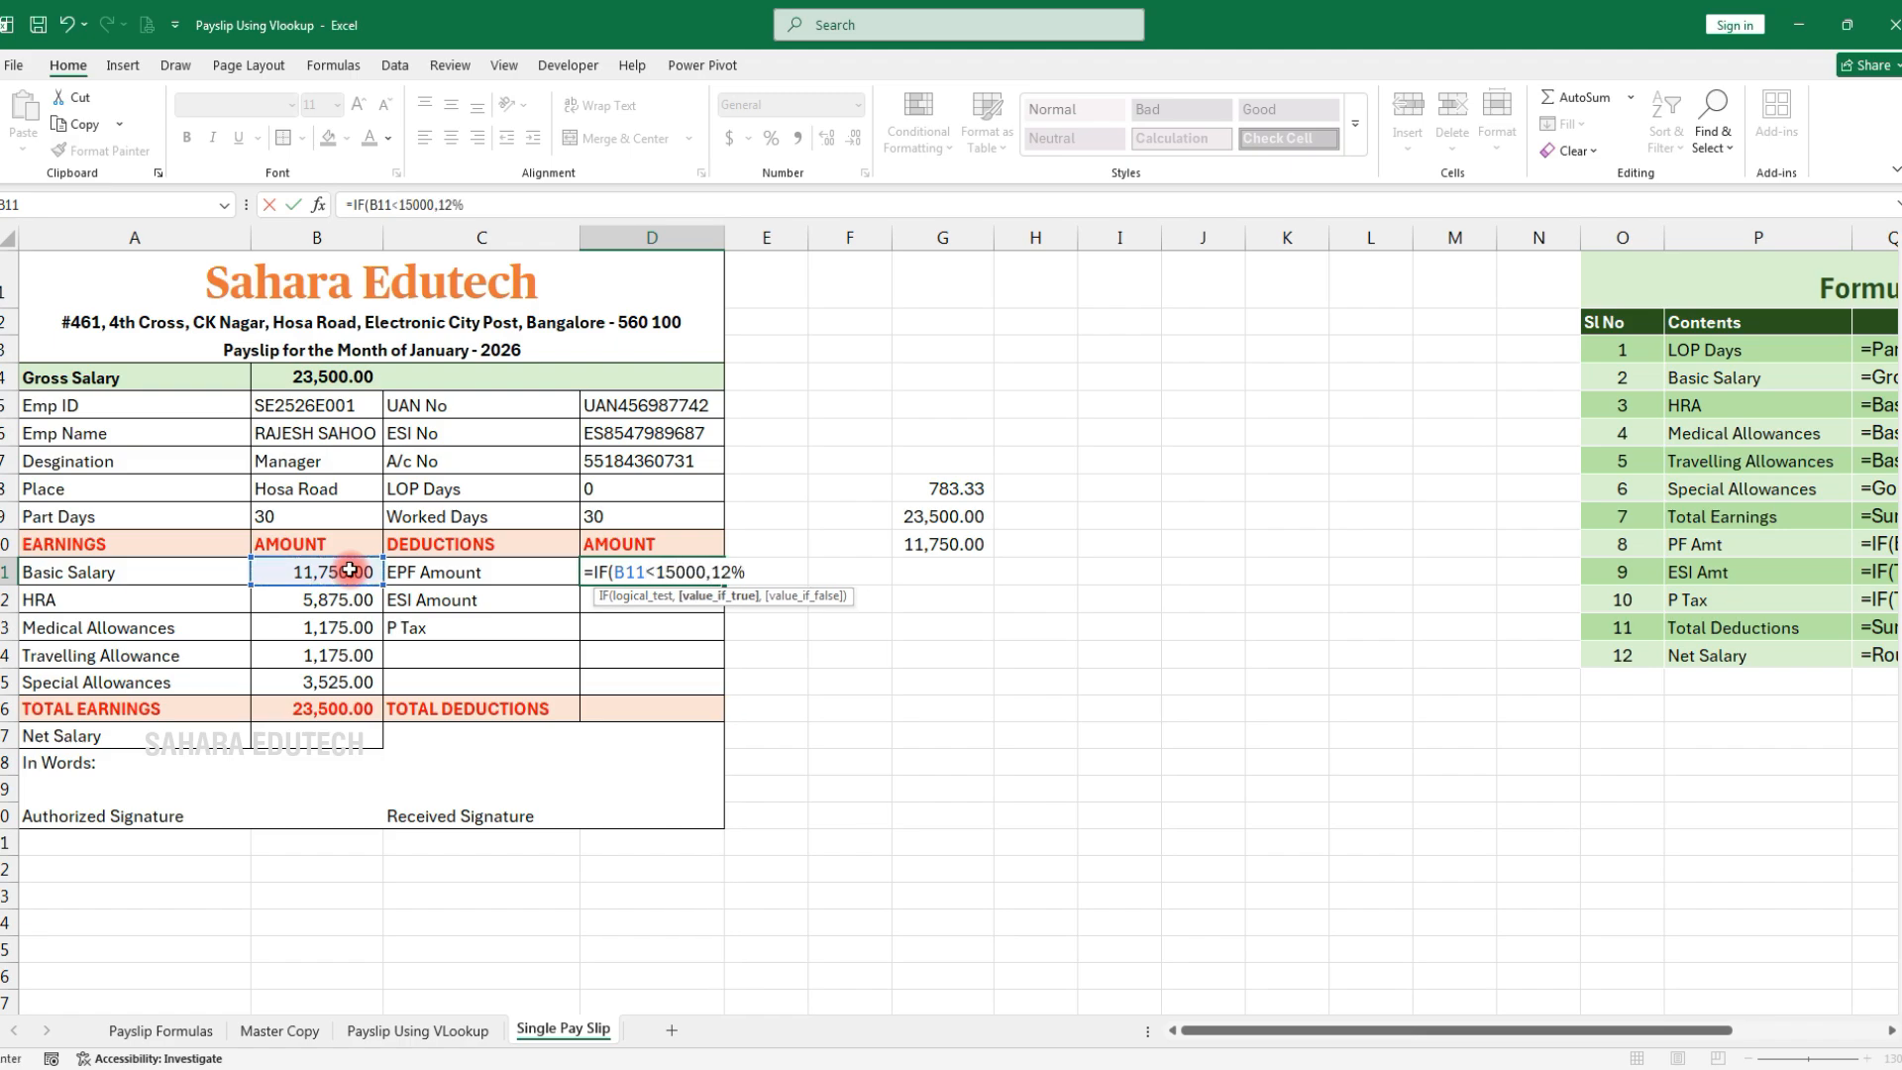
type("*")
left_click(349, 571)
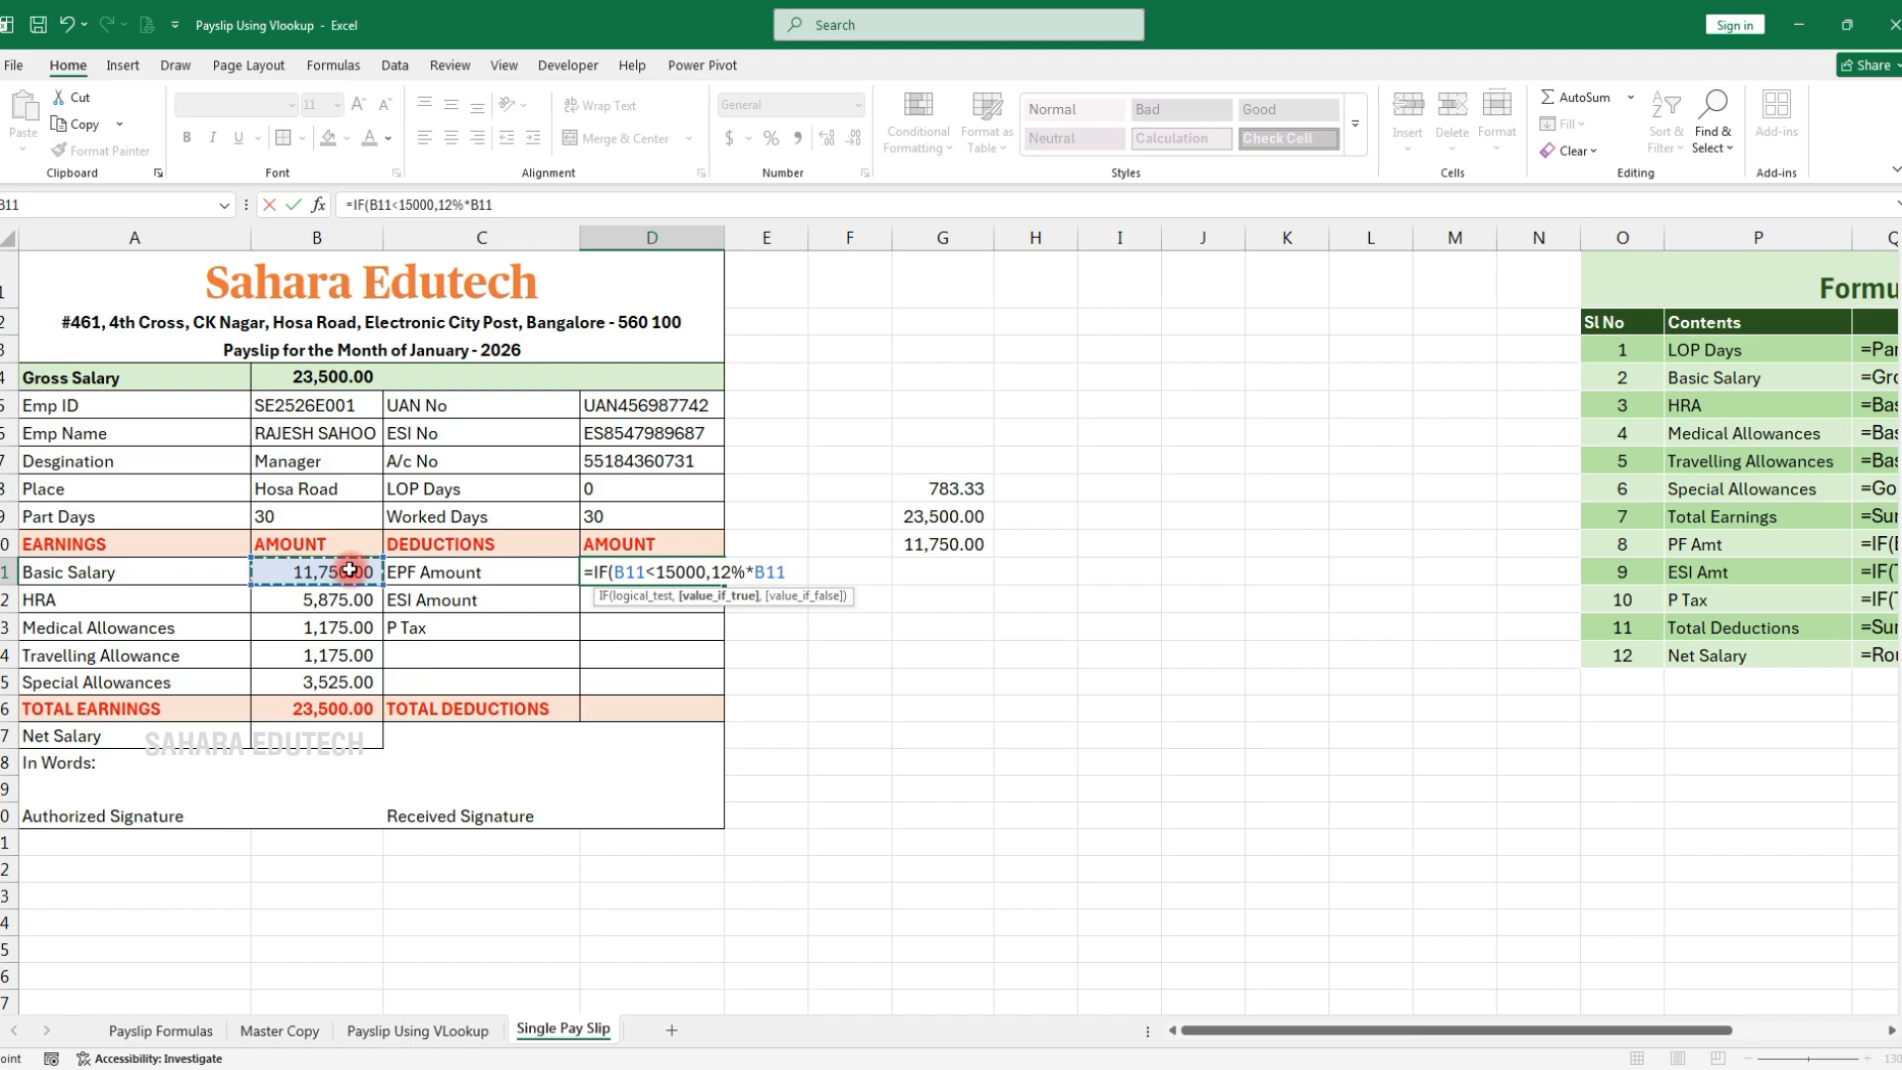
type(",1800")
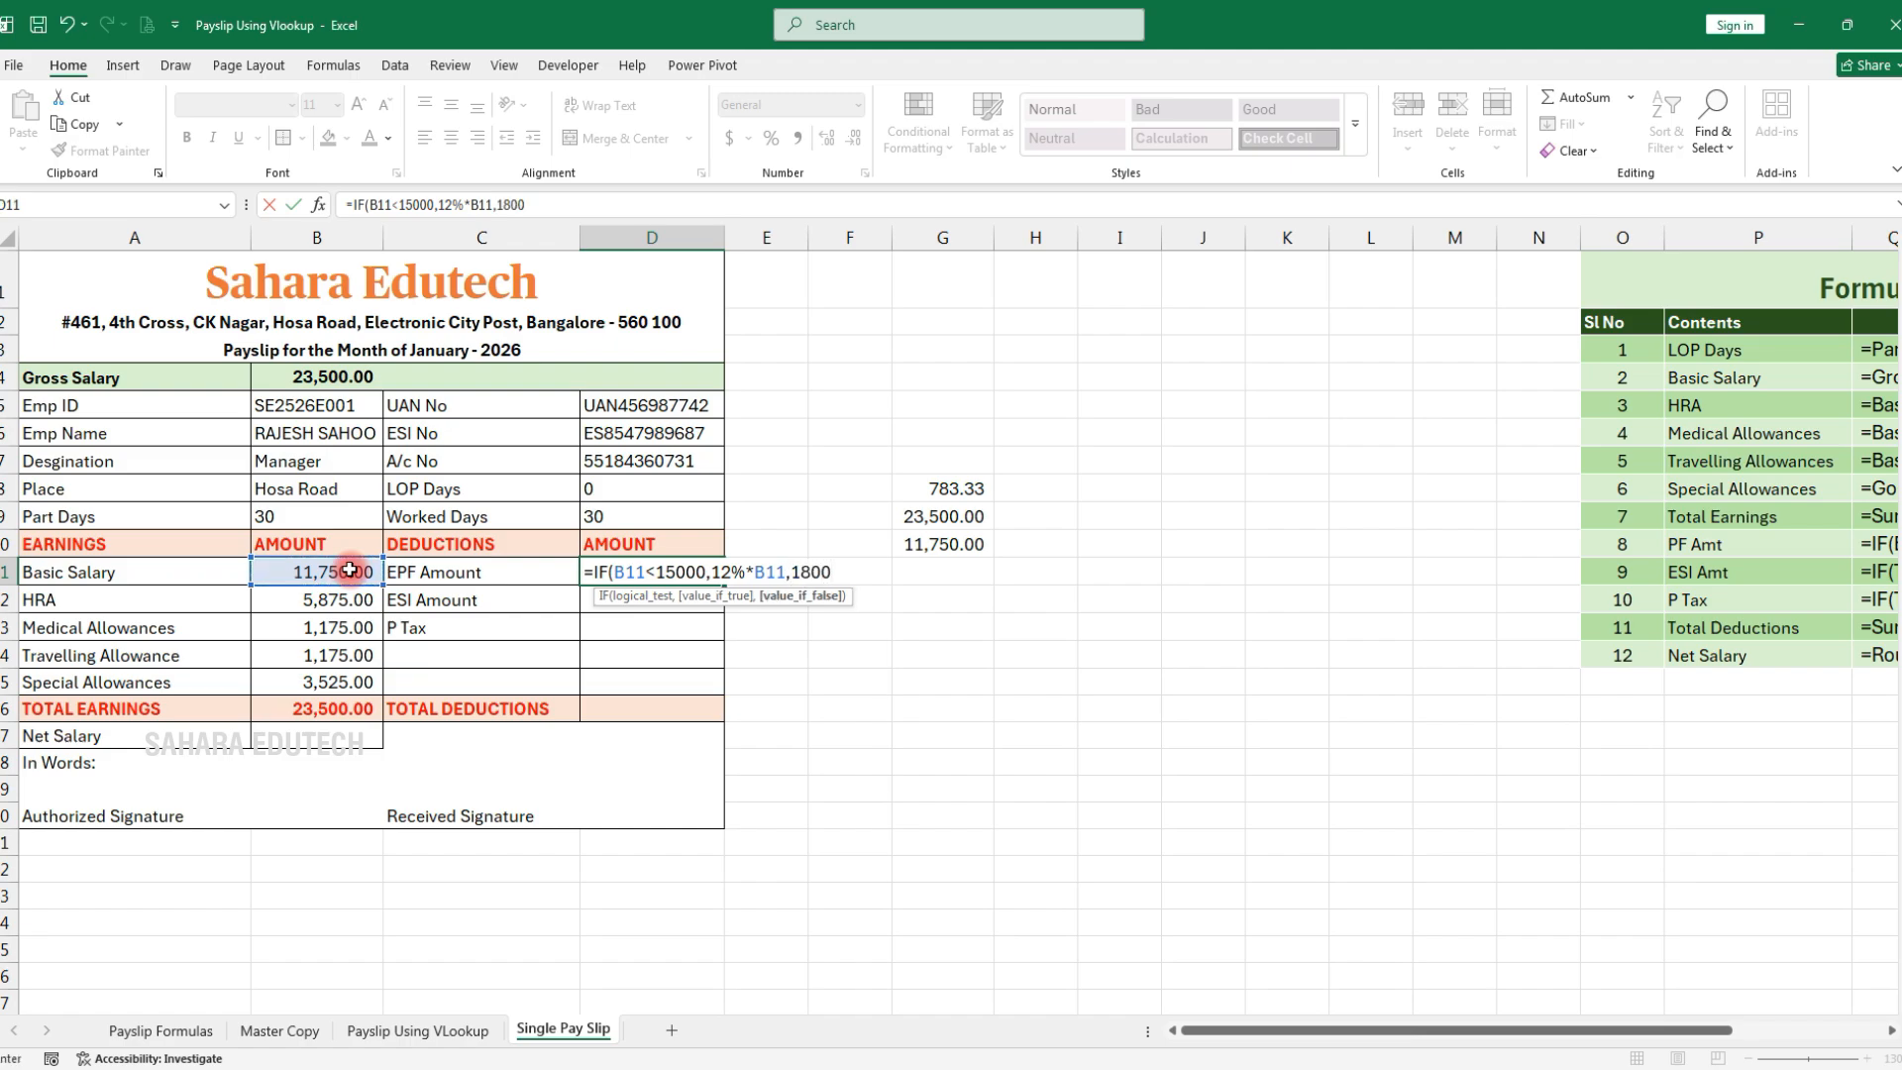
key("Return")
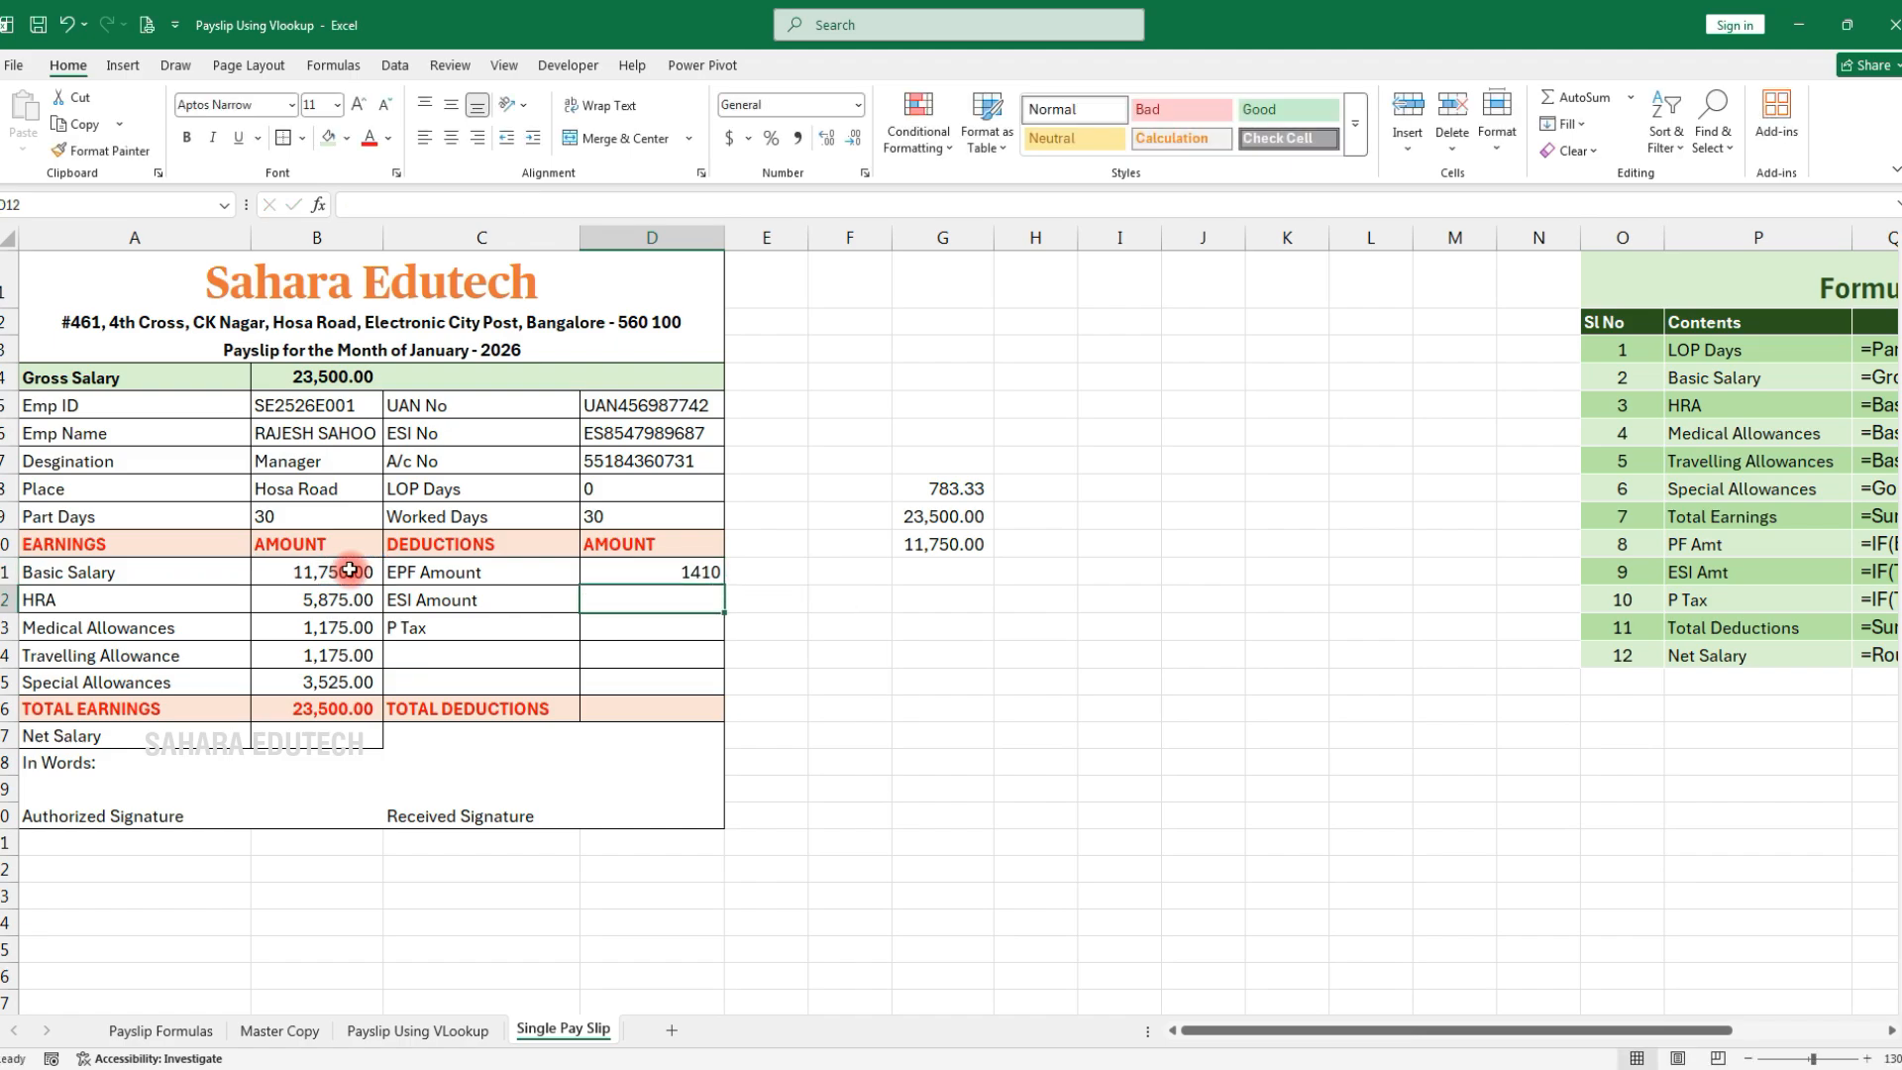
type("=IF")
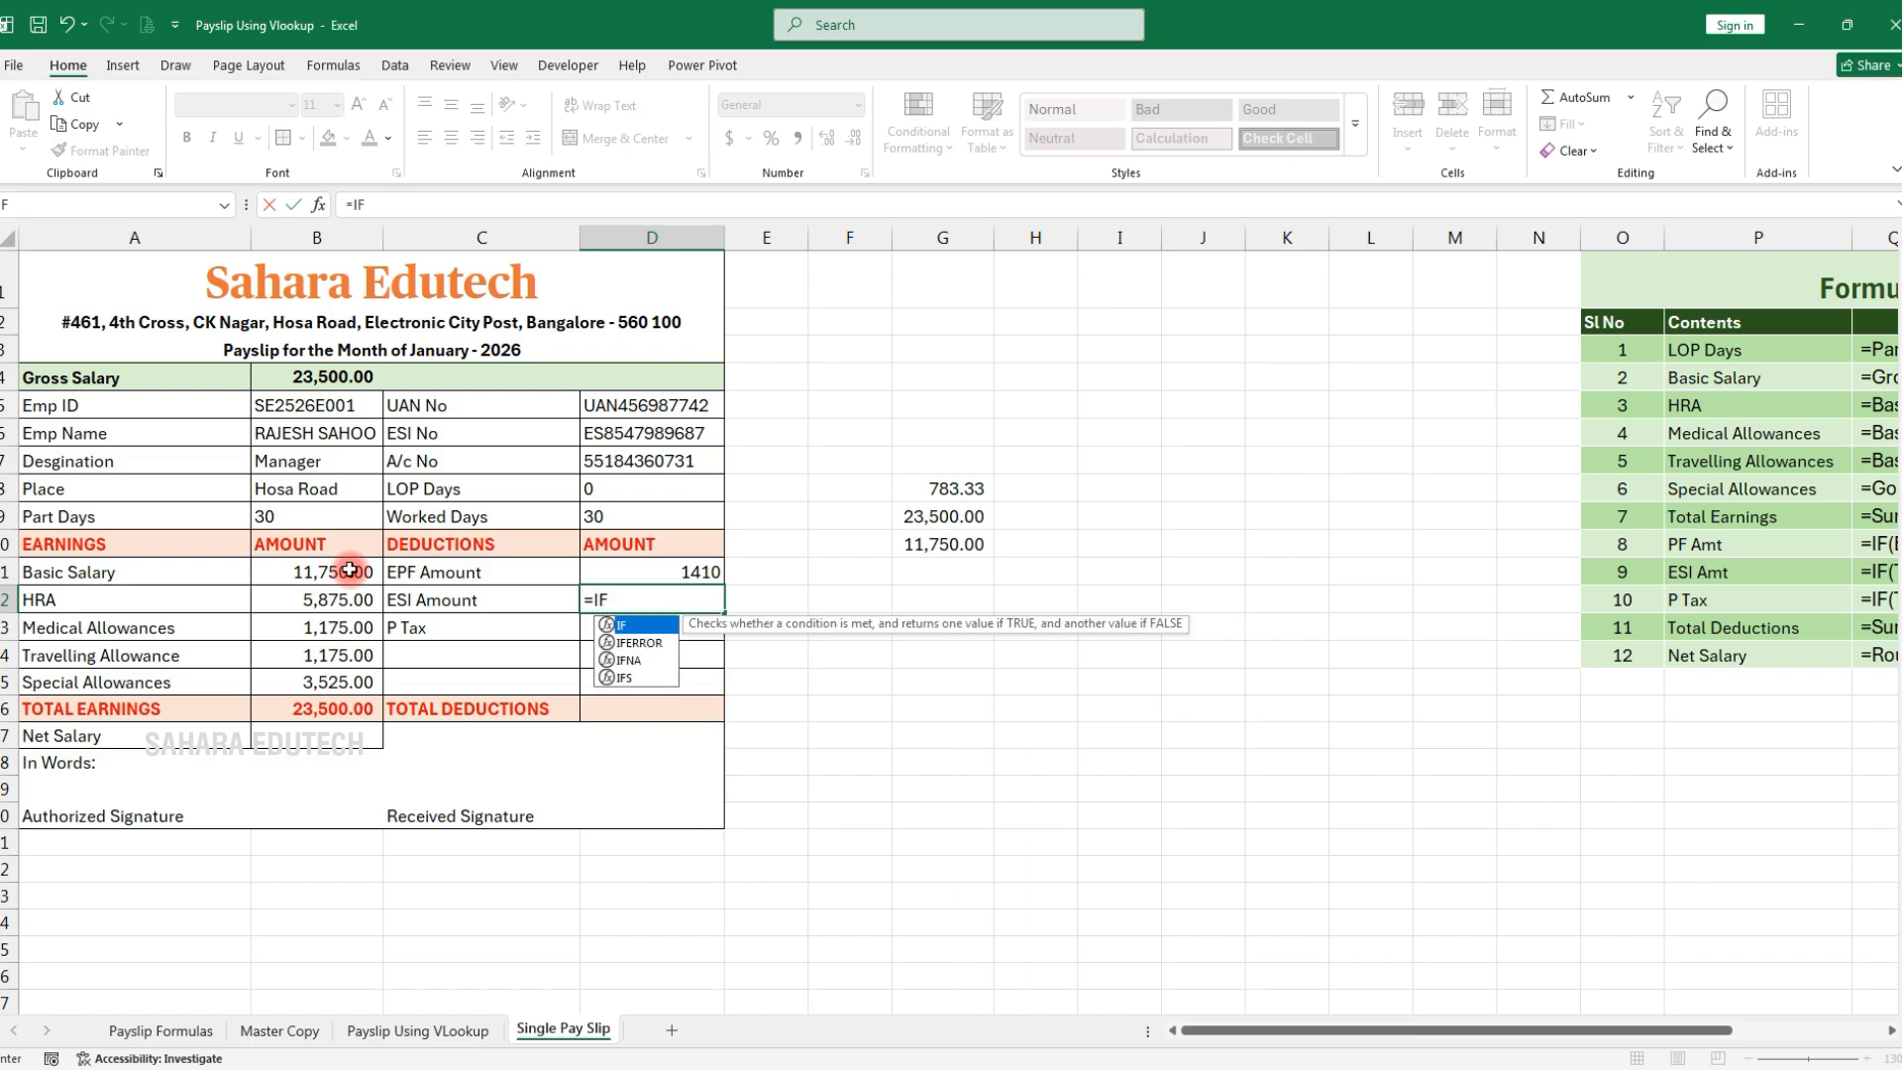
type("(")
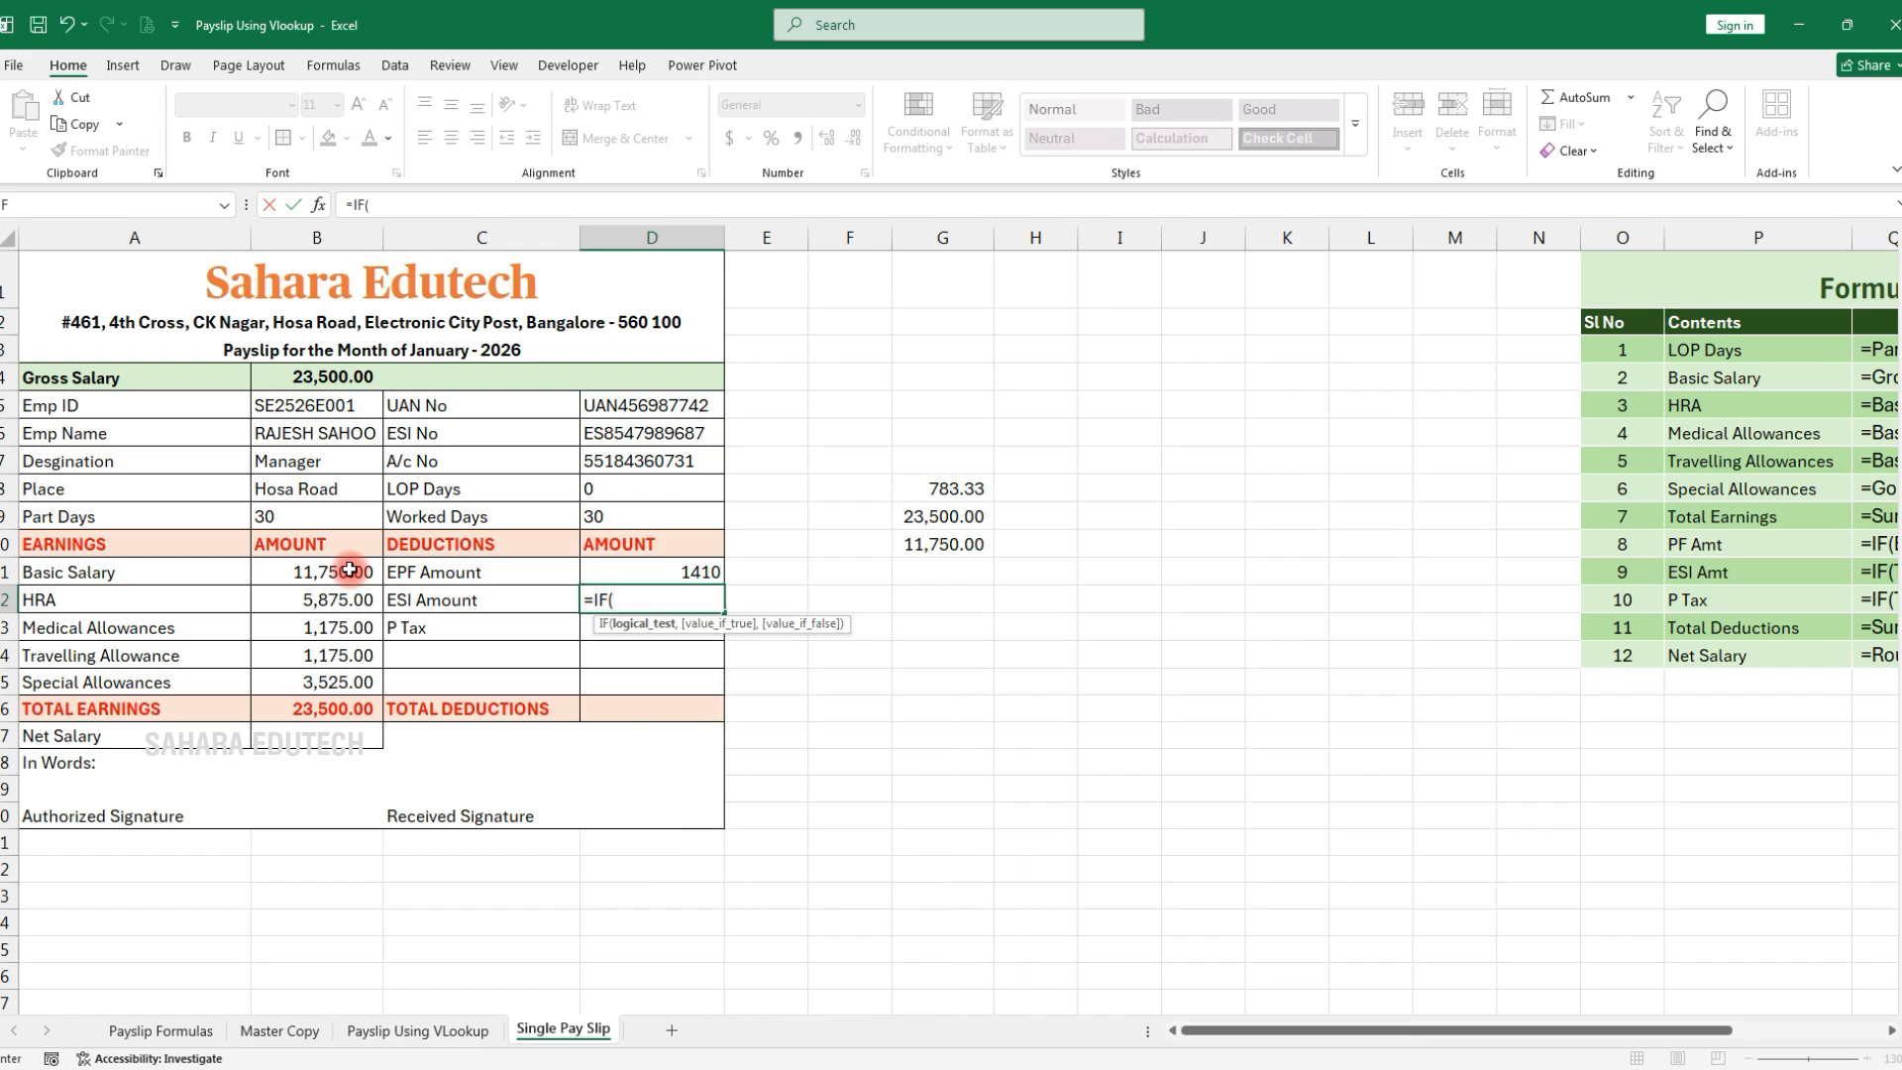
Enter =IF(B4<21000,1.75%*B4,0) in D12 for ESI Amount, showing 0
left_click(317, 377)
type("<")
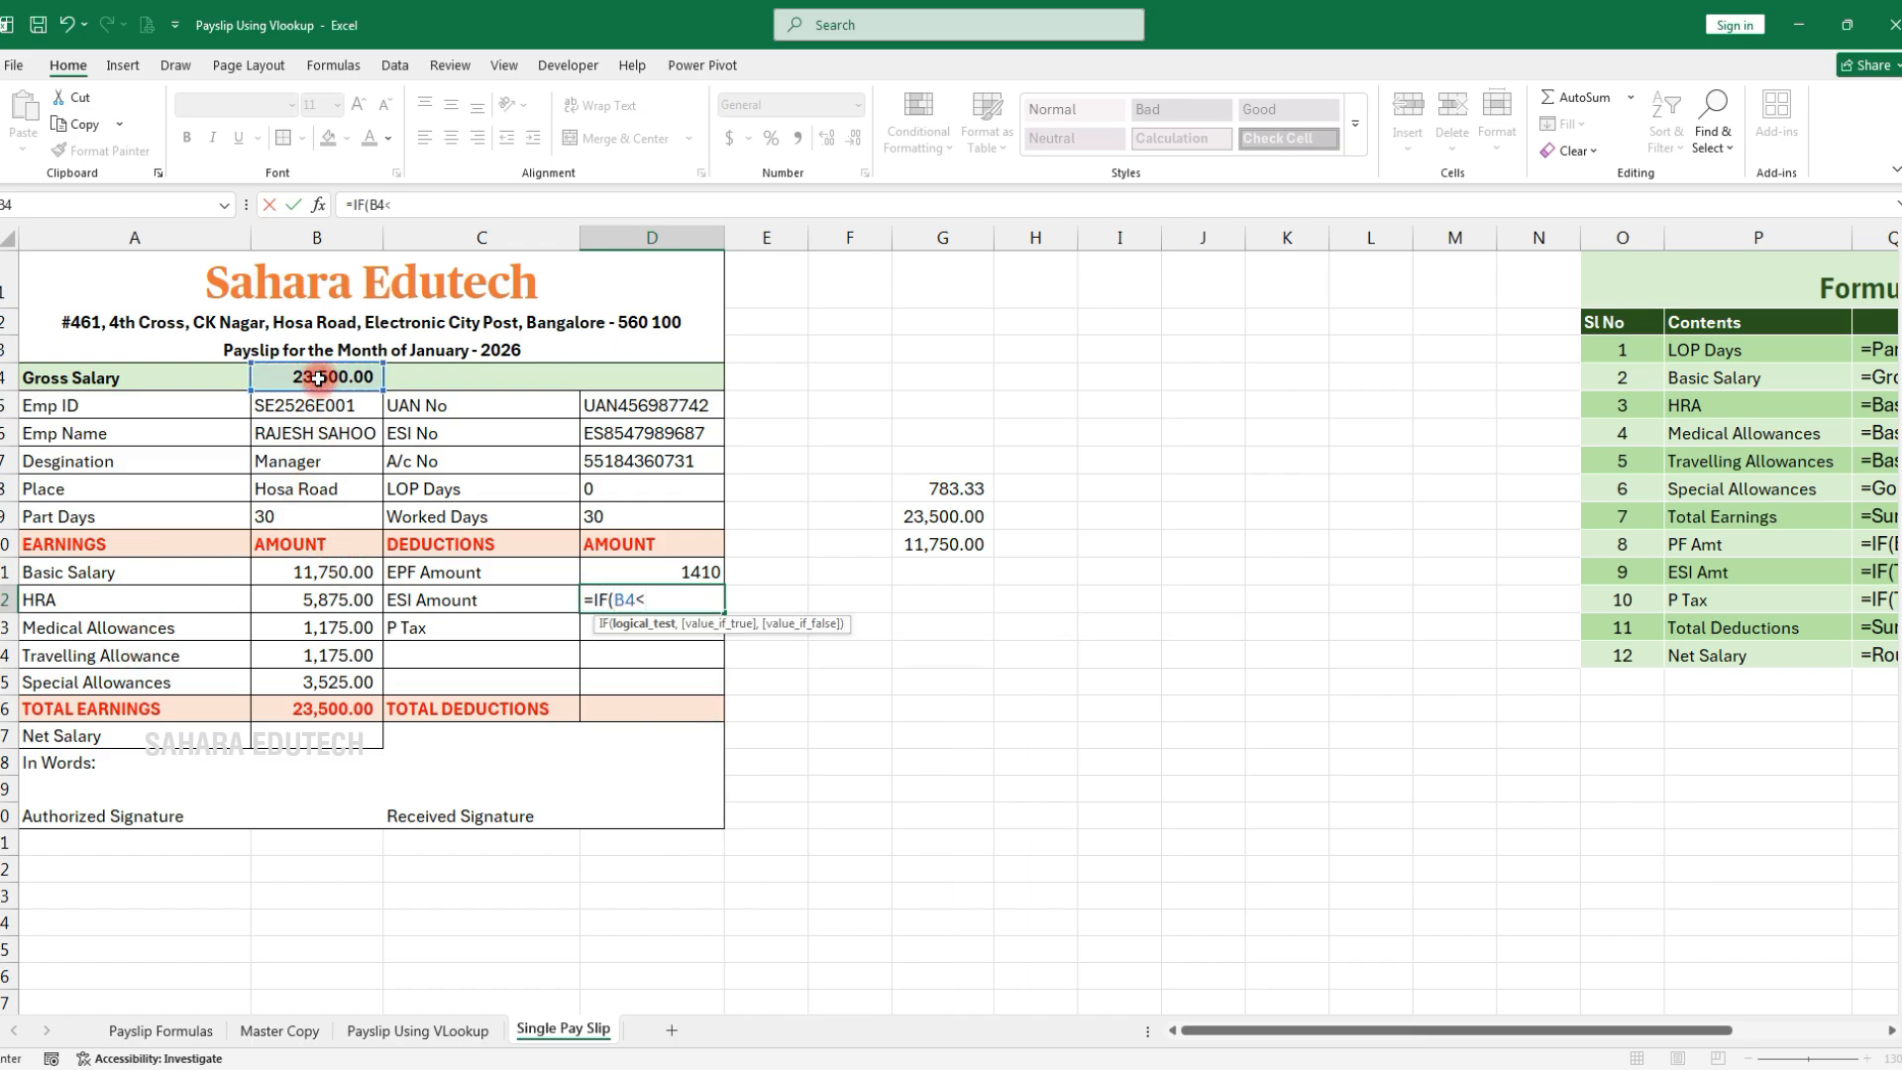
type("21000,1.7")
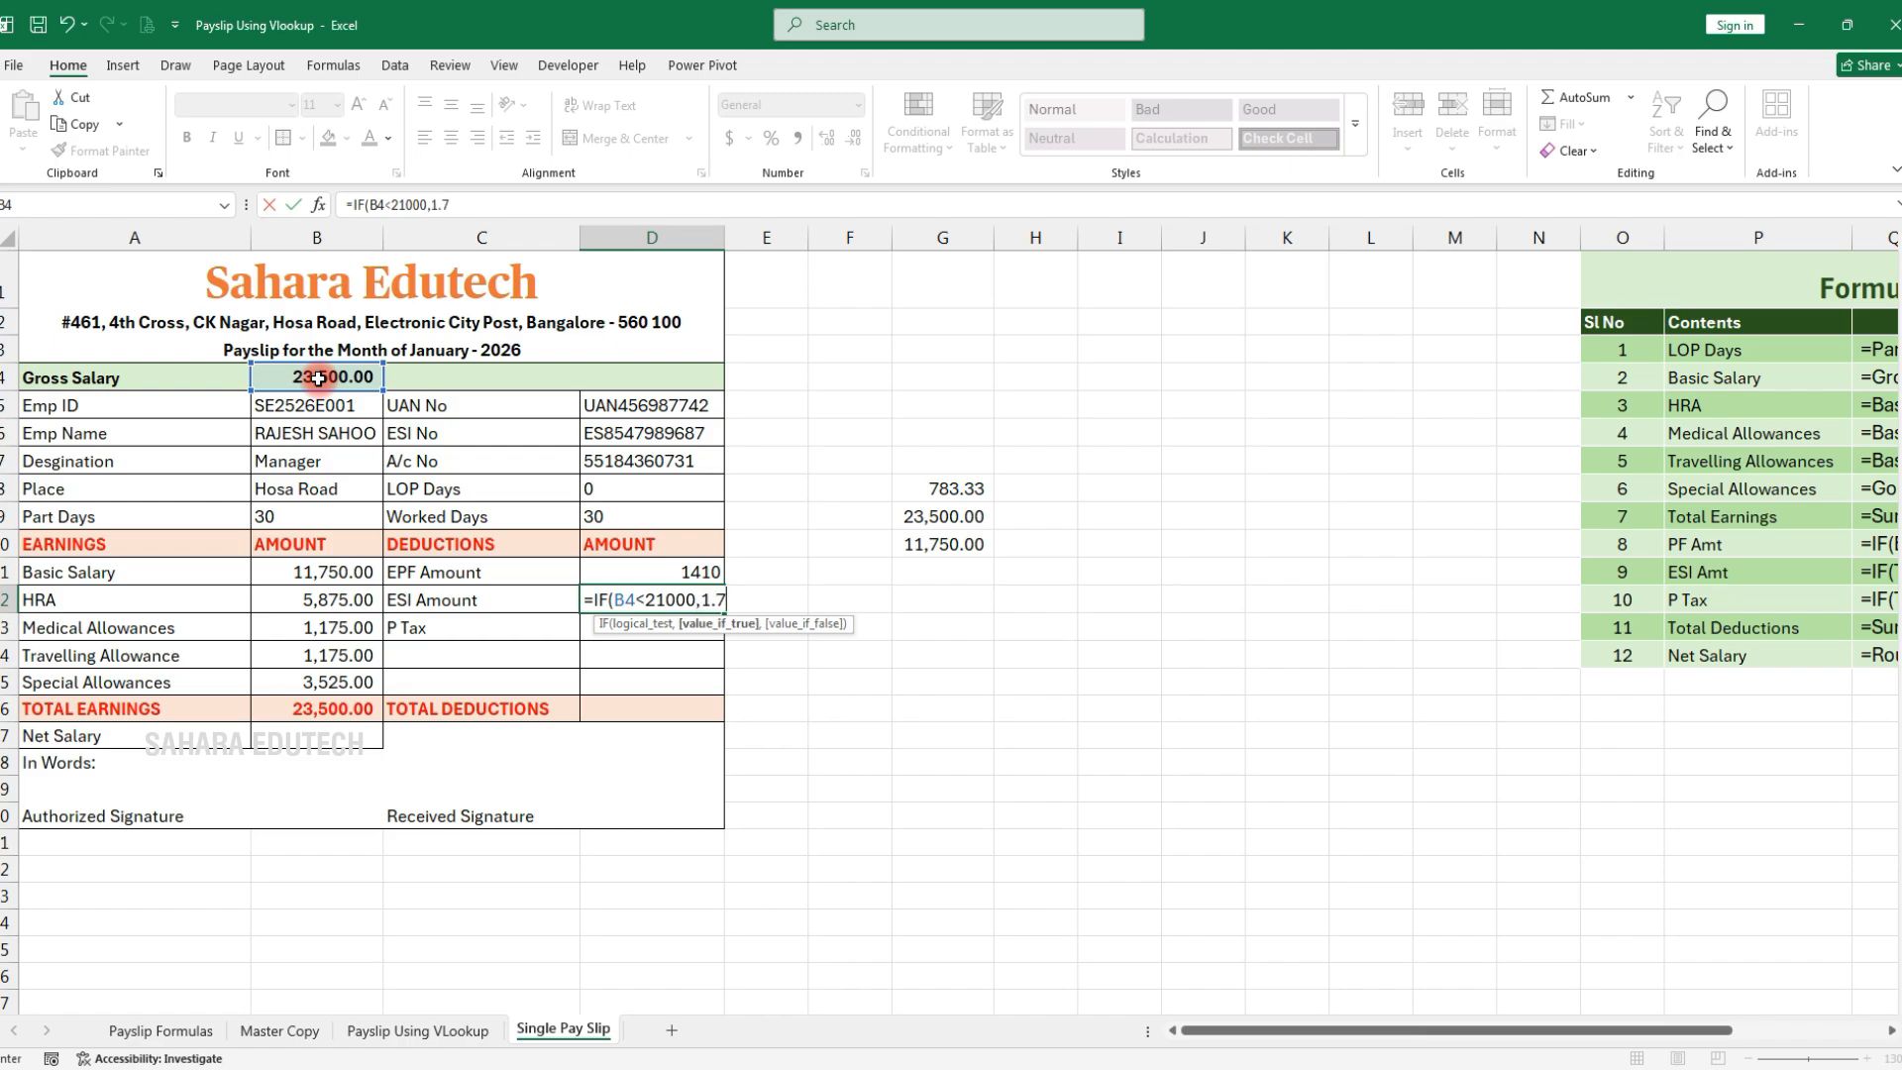
type("5%,")
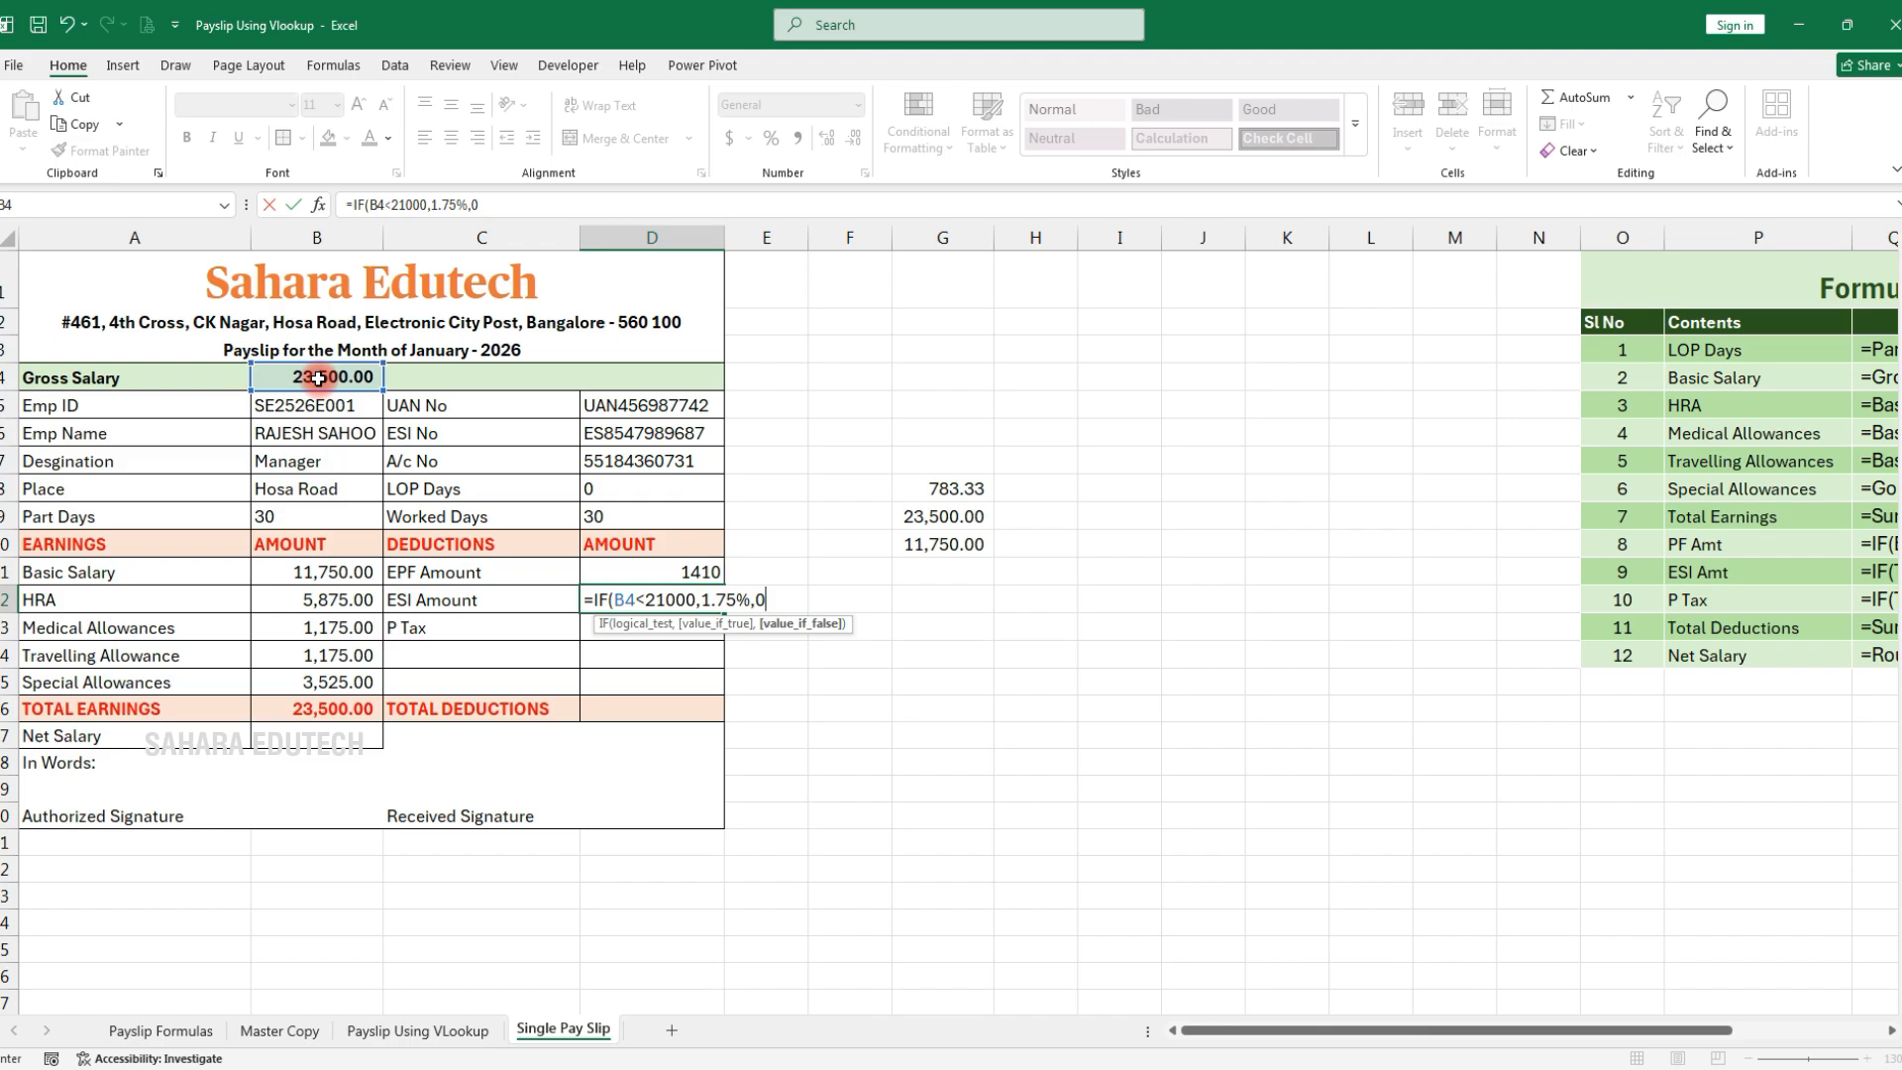
key("BackSpace")
type("*")
left_click(315, 377)
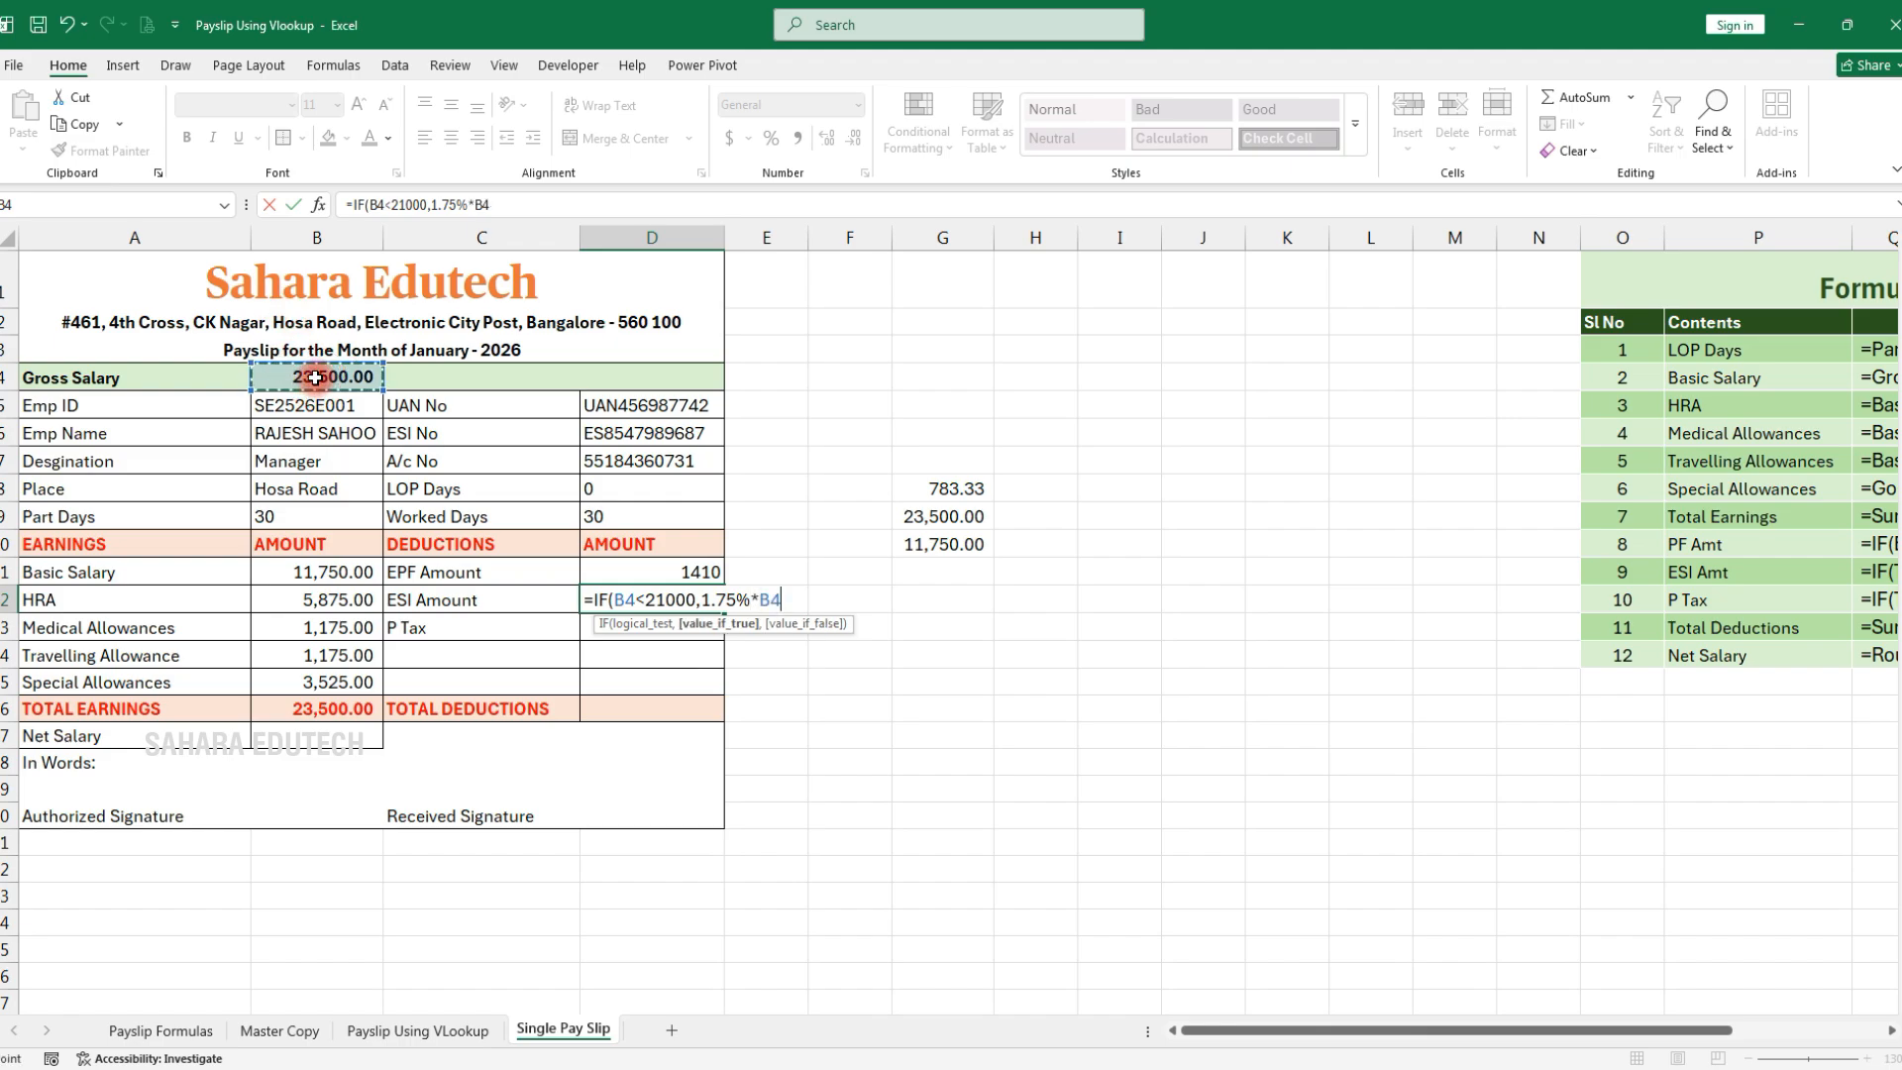
type(",0")
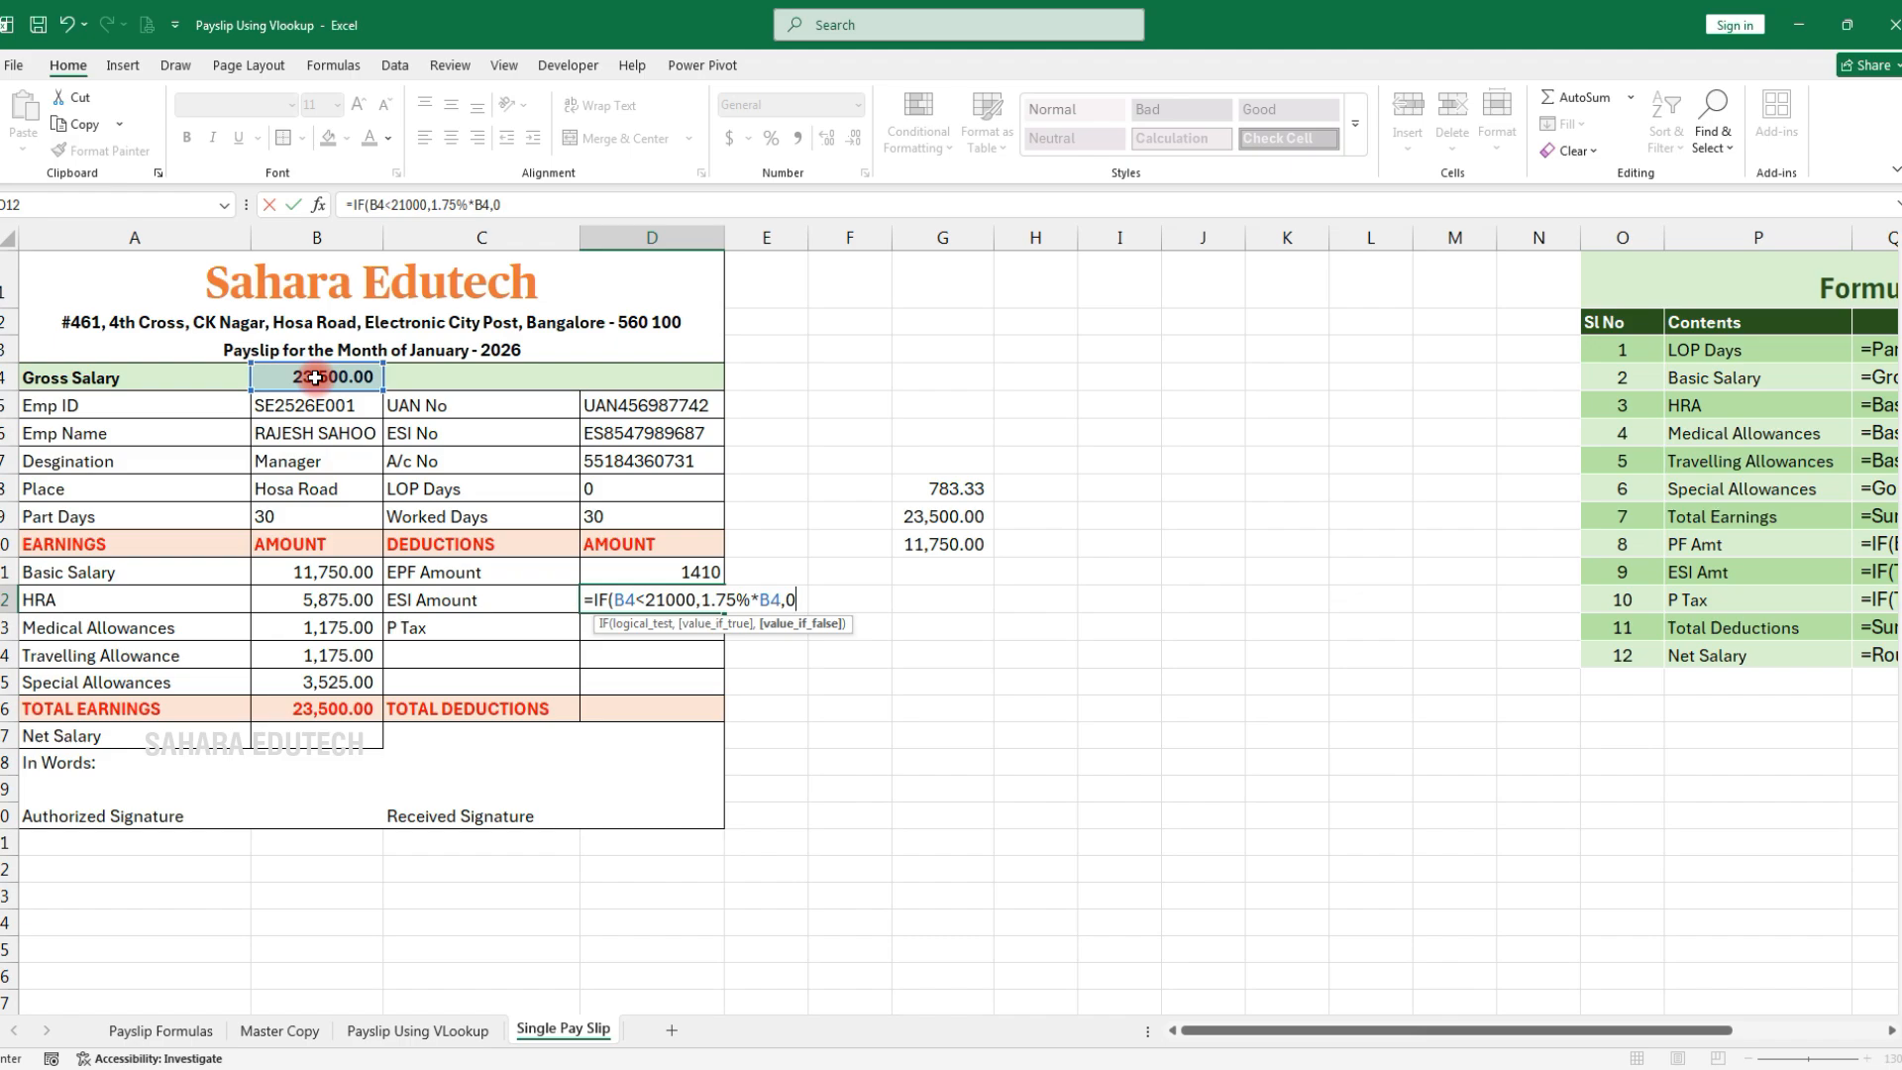
key("Return")
double_click(677, 570)
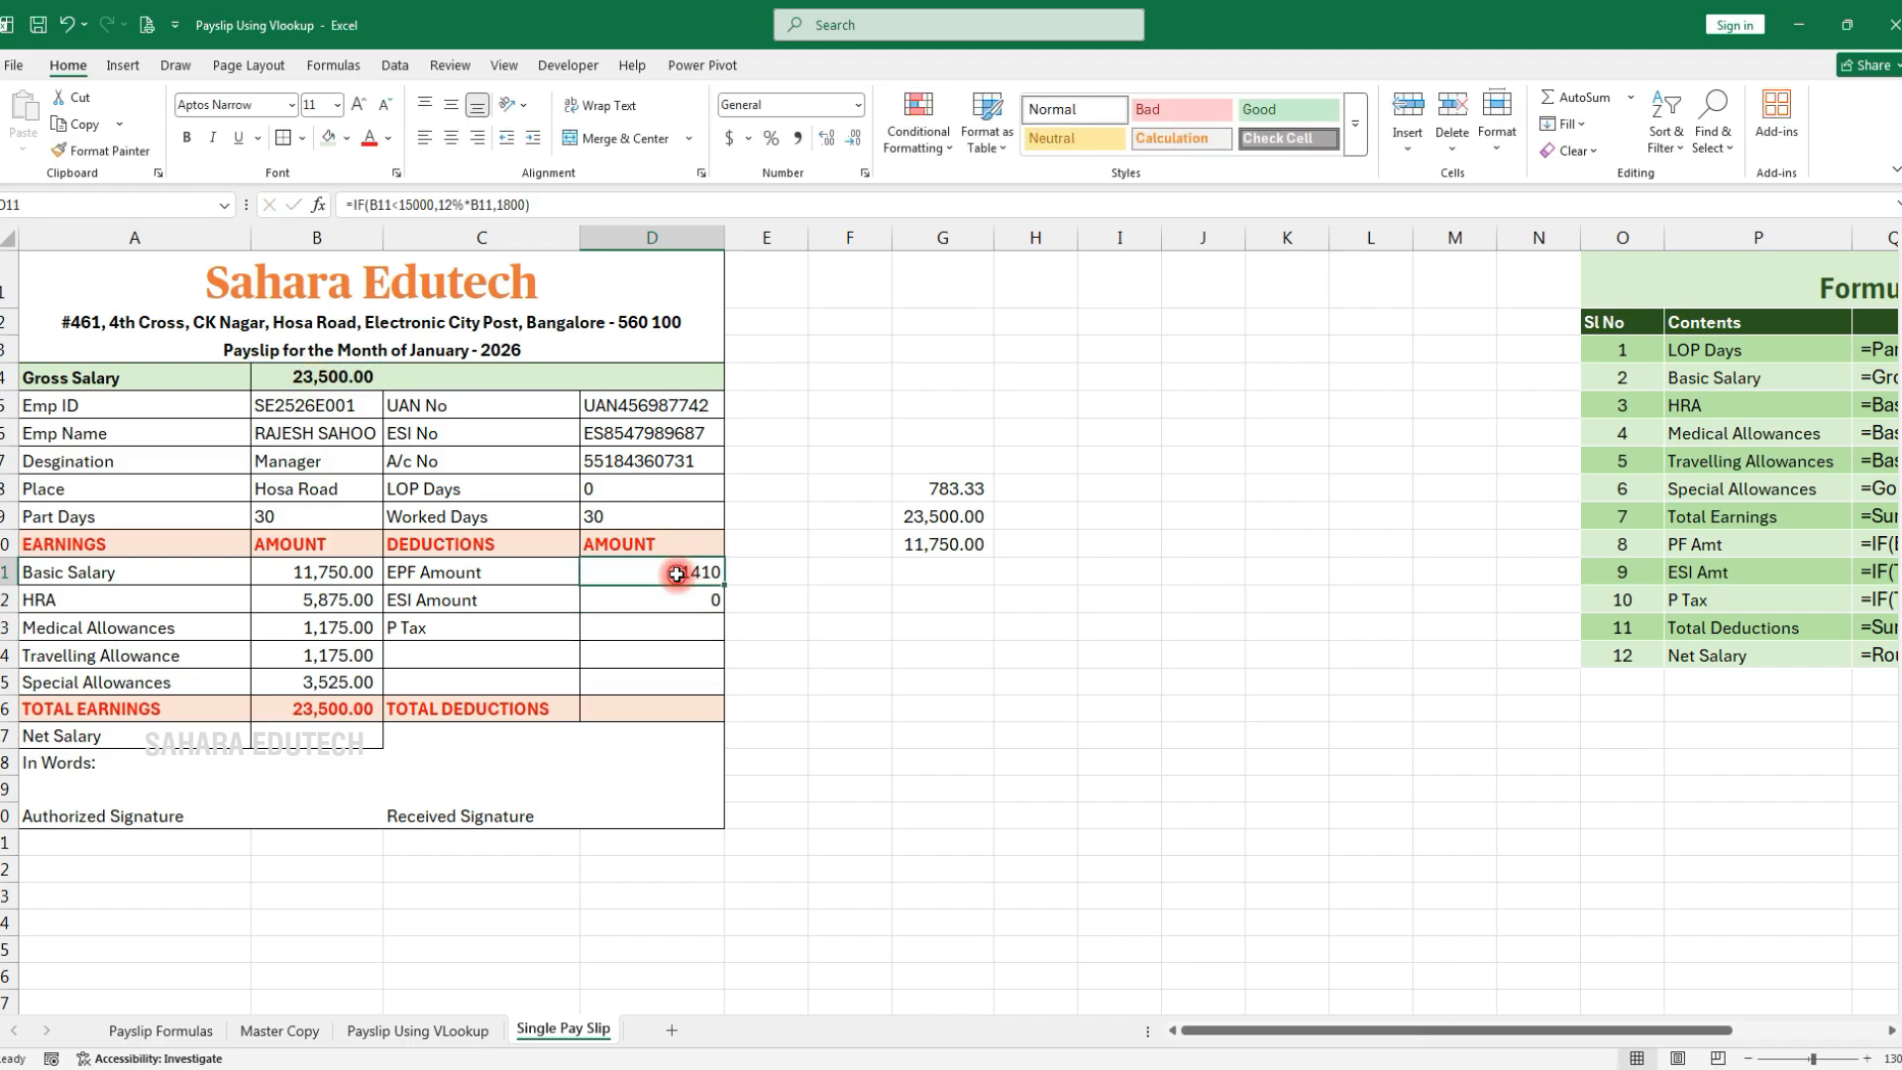
key("Return")
key("Return")
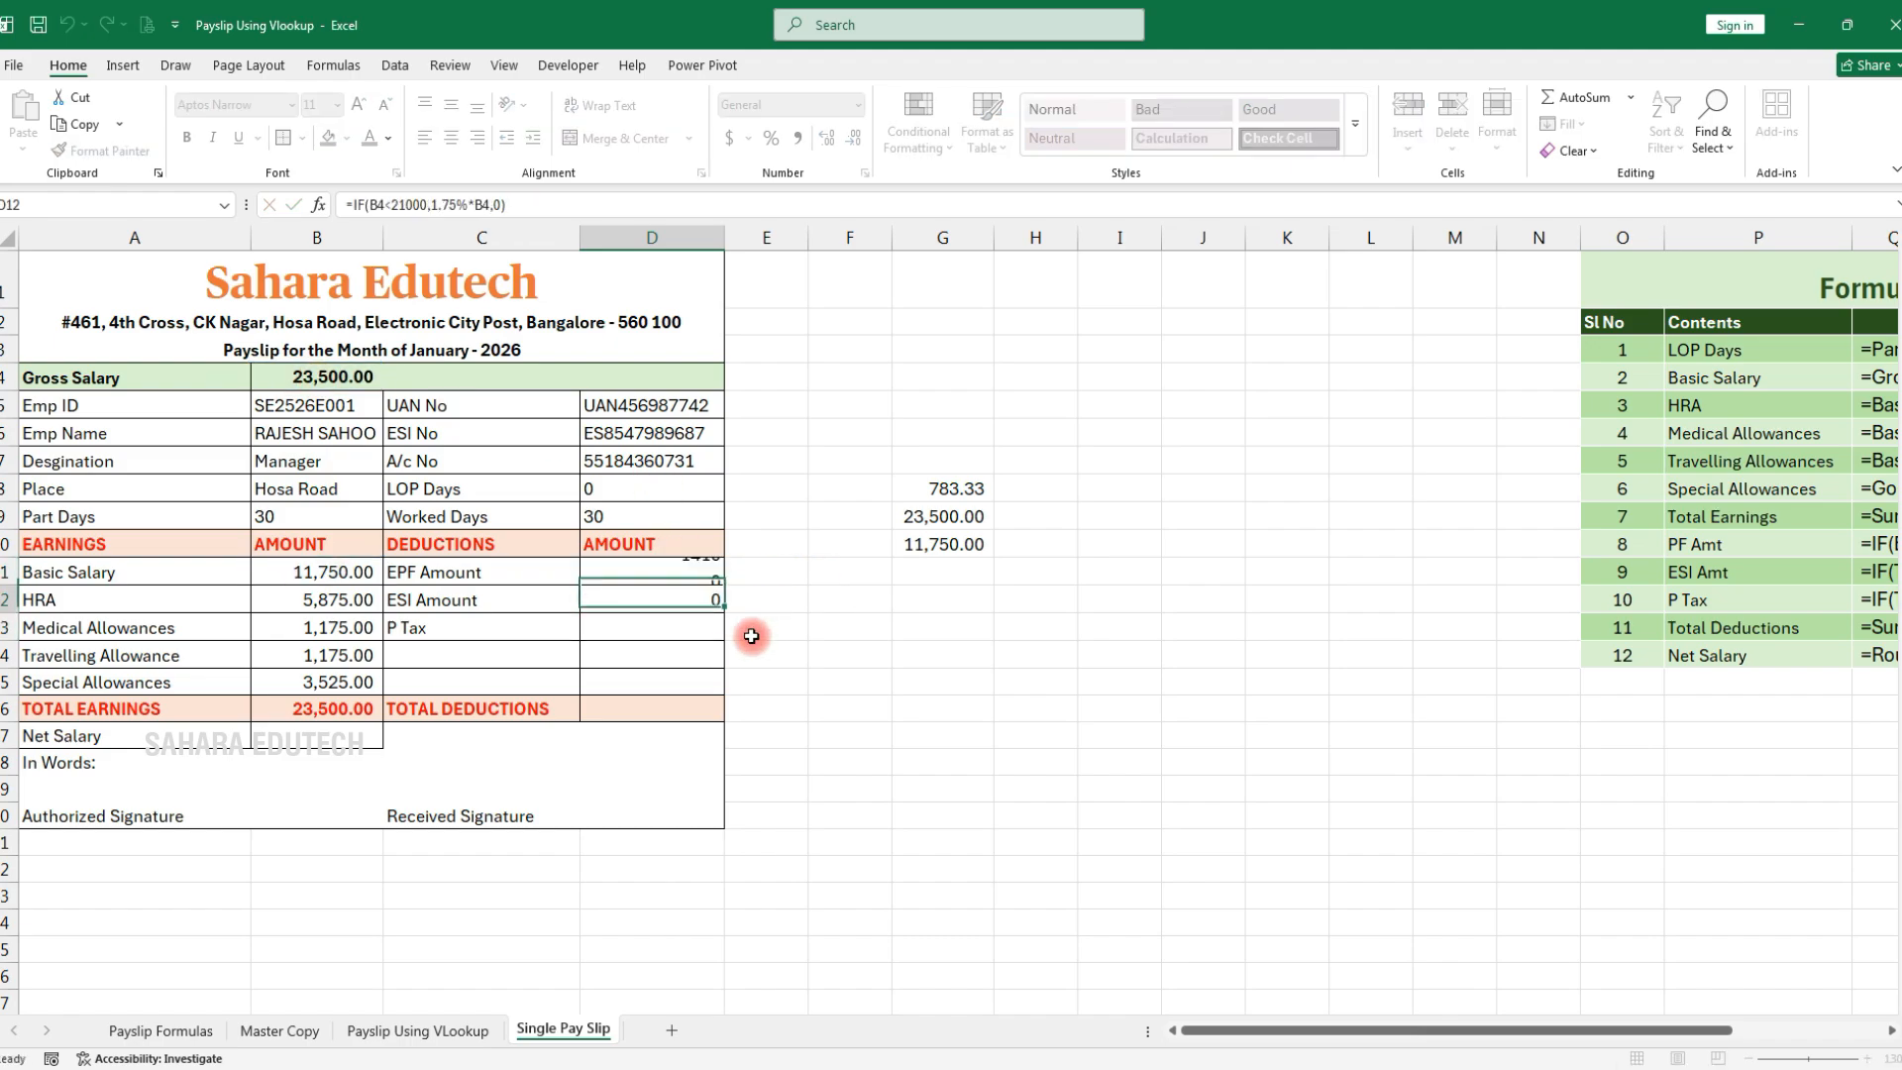
Enter =IF(B4>=25000,200,0) in D13 for P Tax, giving 0
type("=IF(")
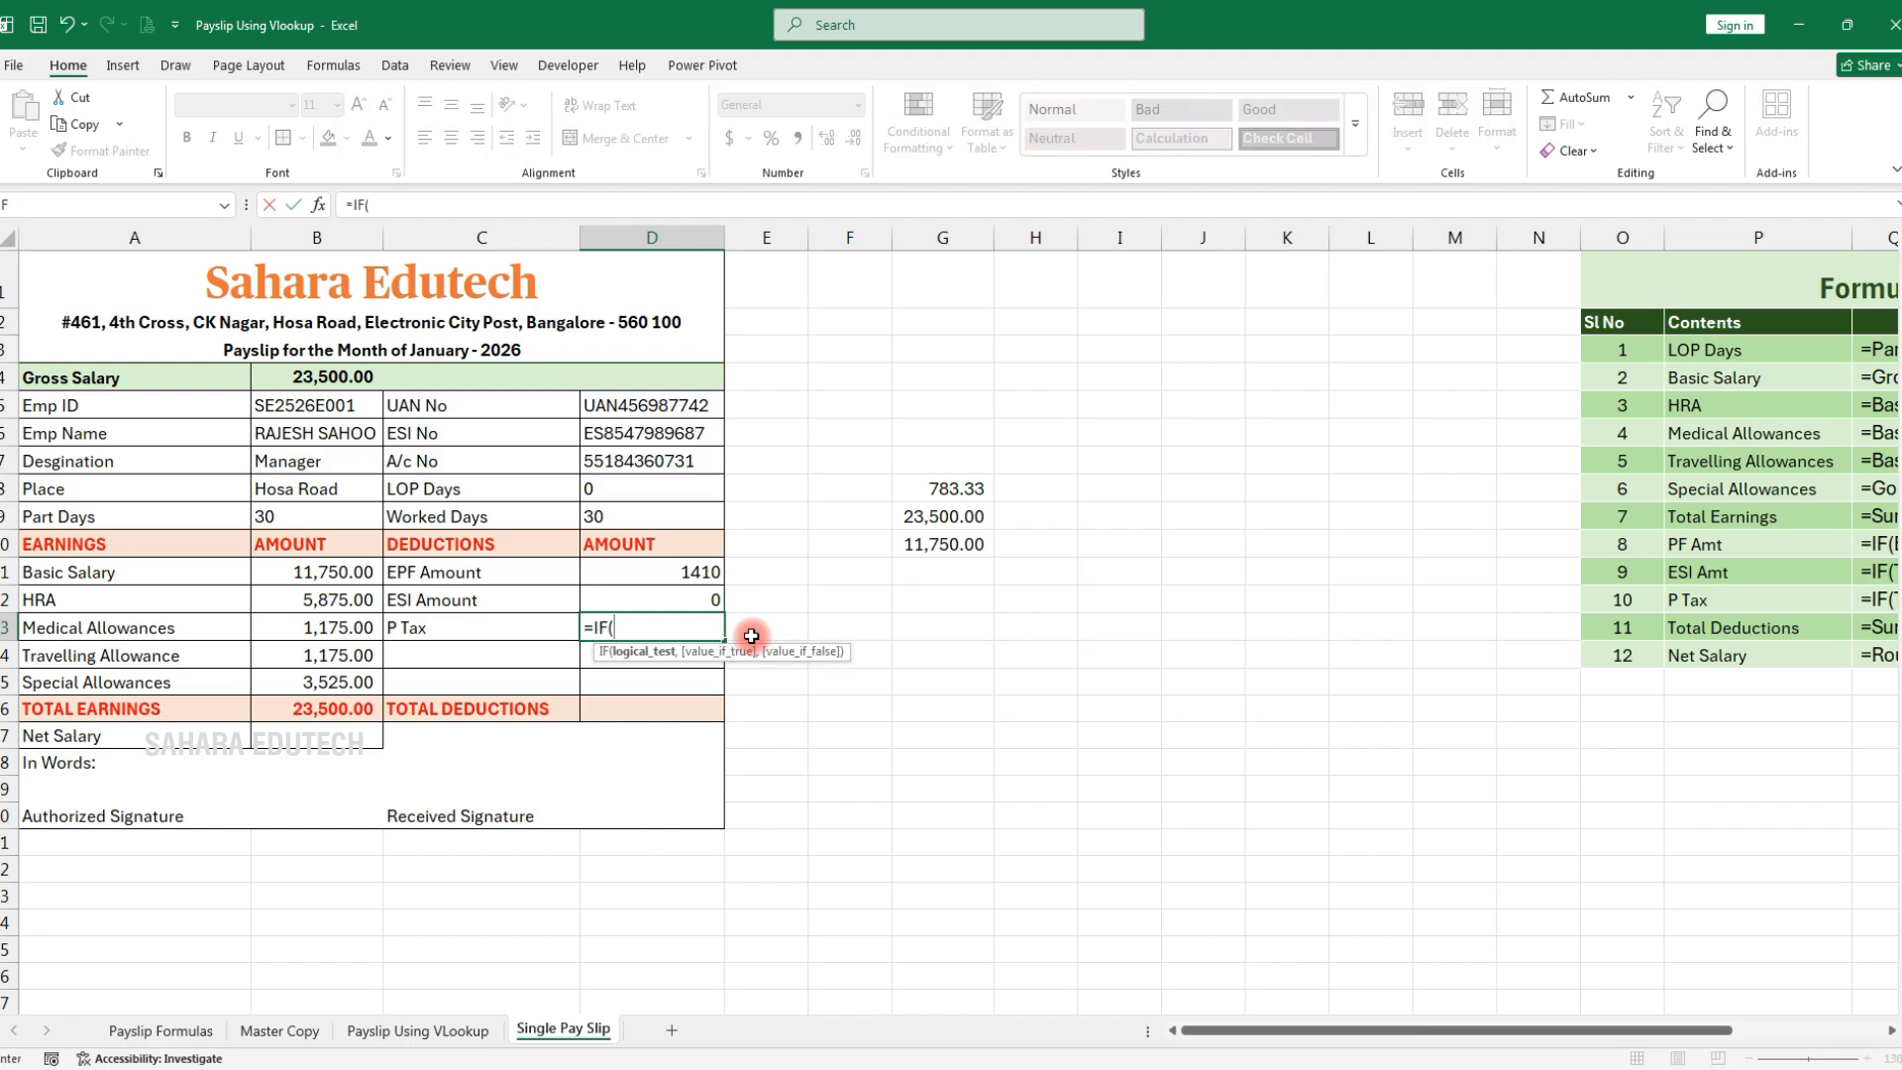
left_click(338, 374)
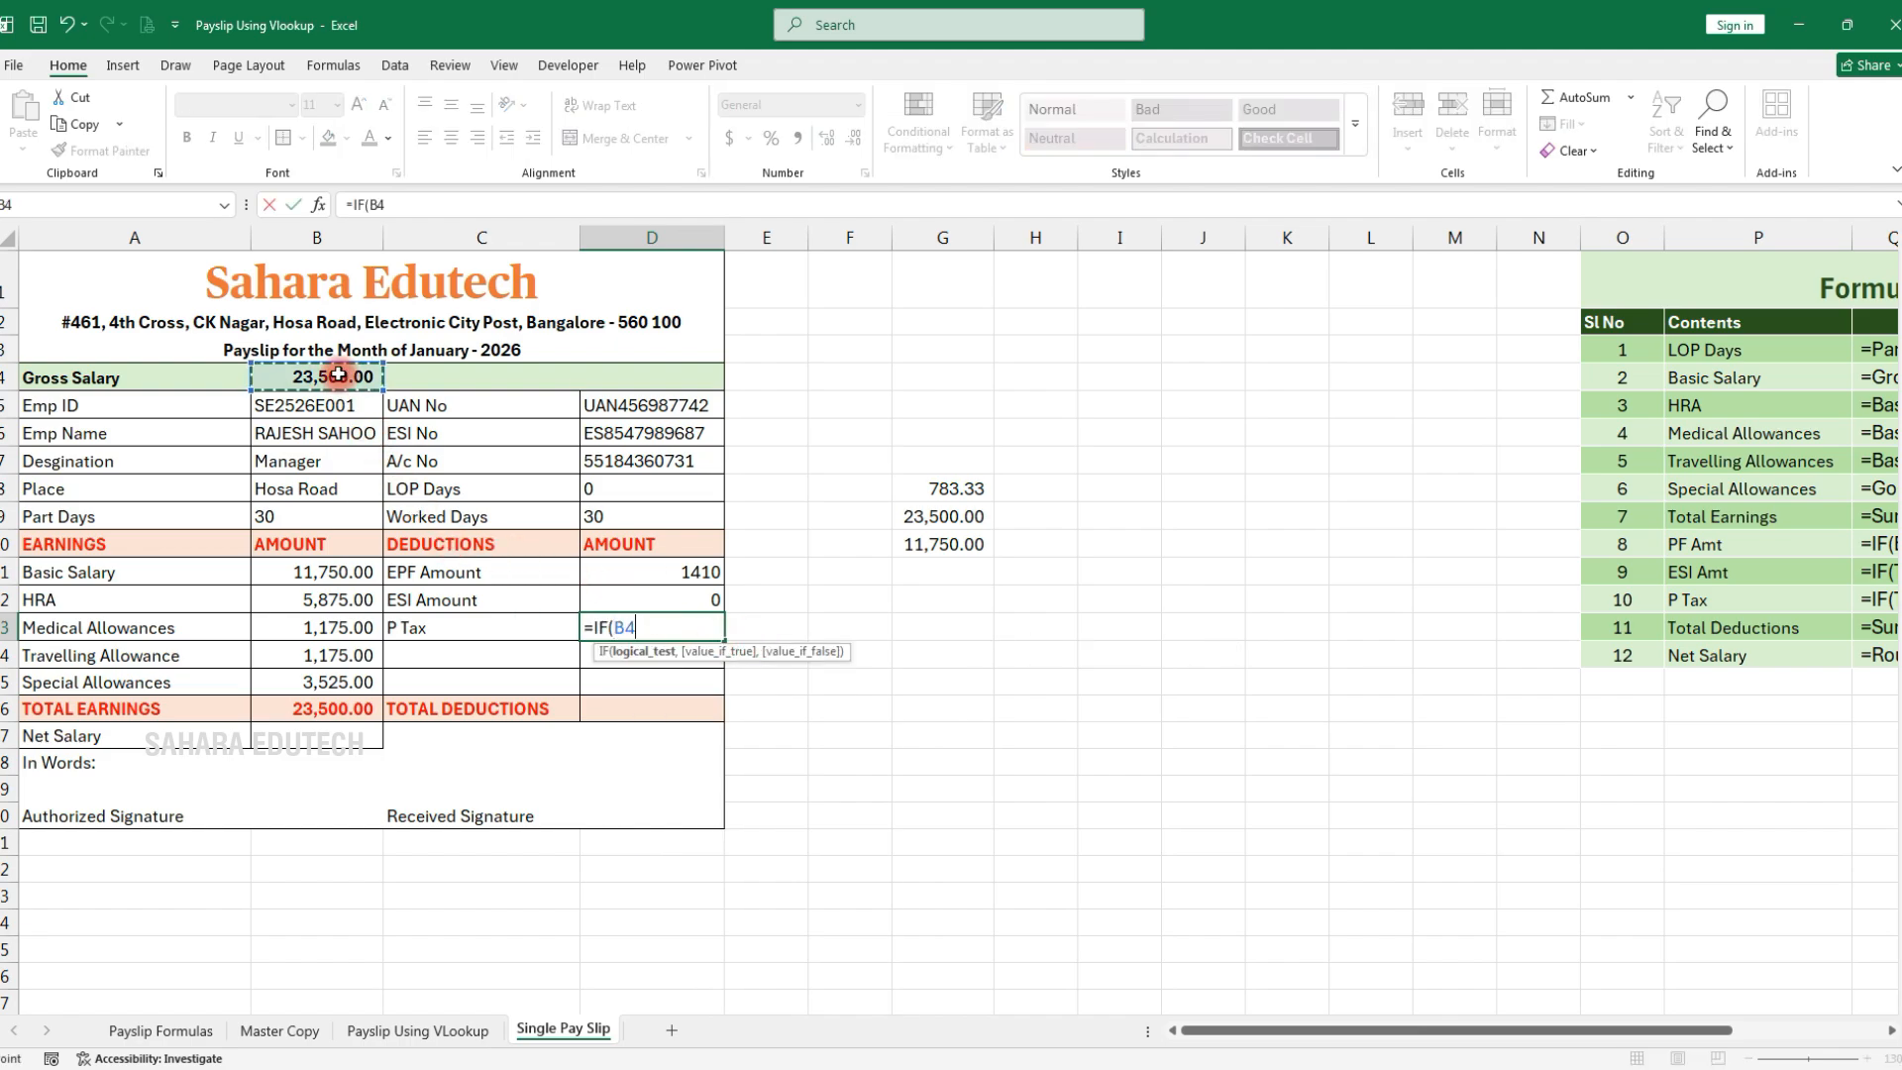
type(">=2500")
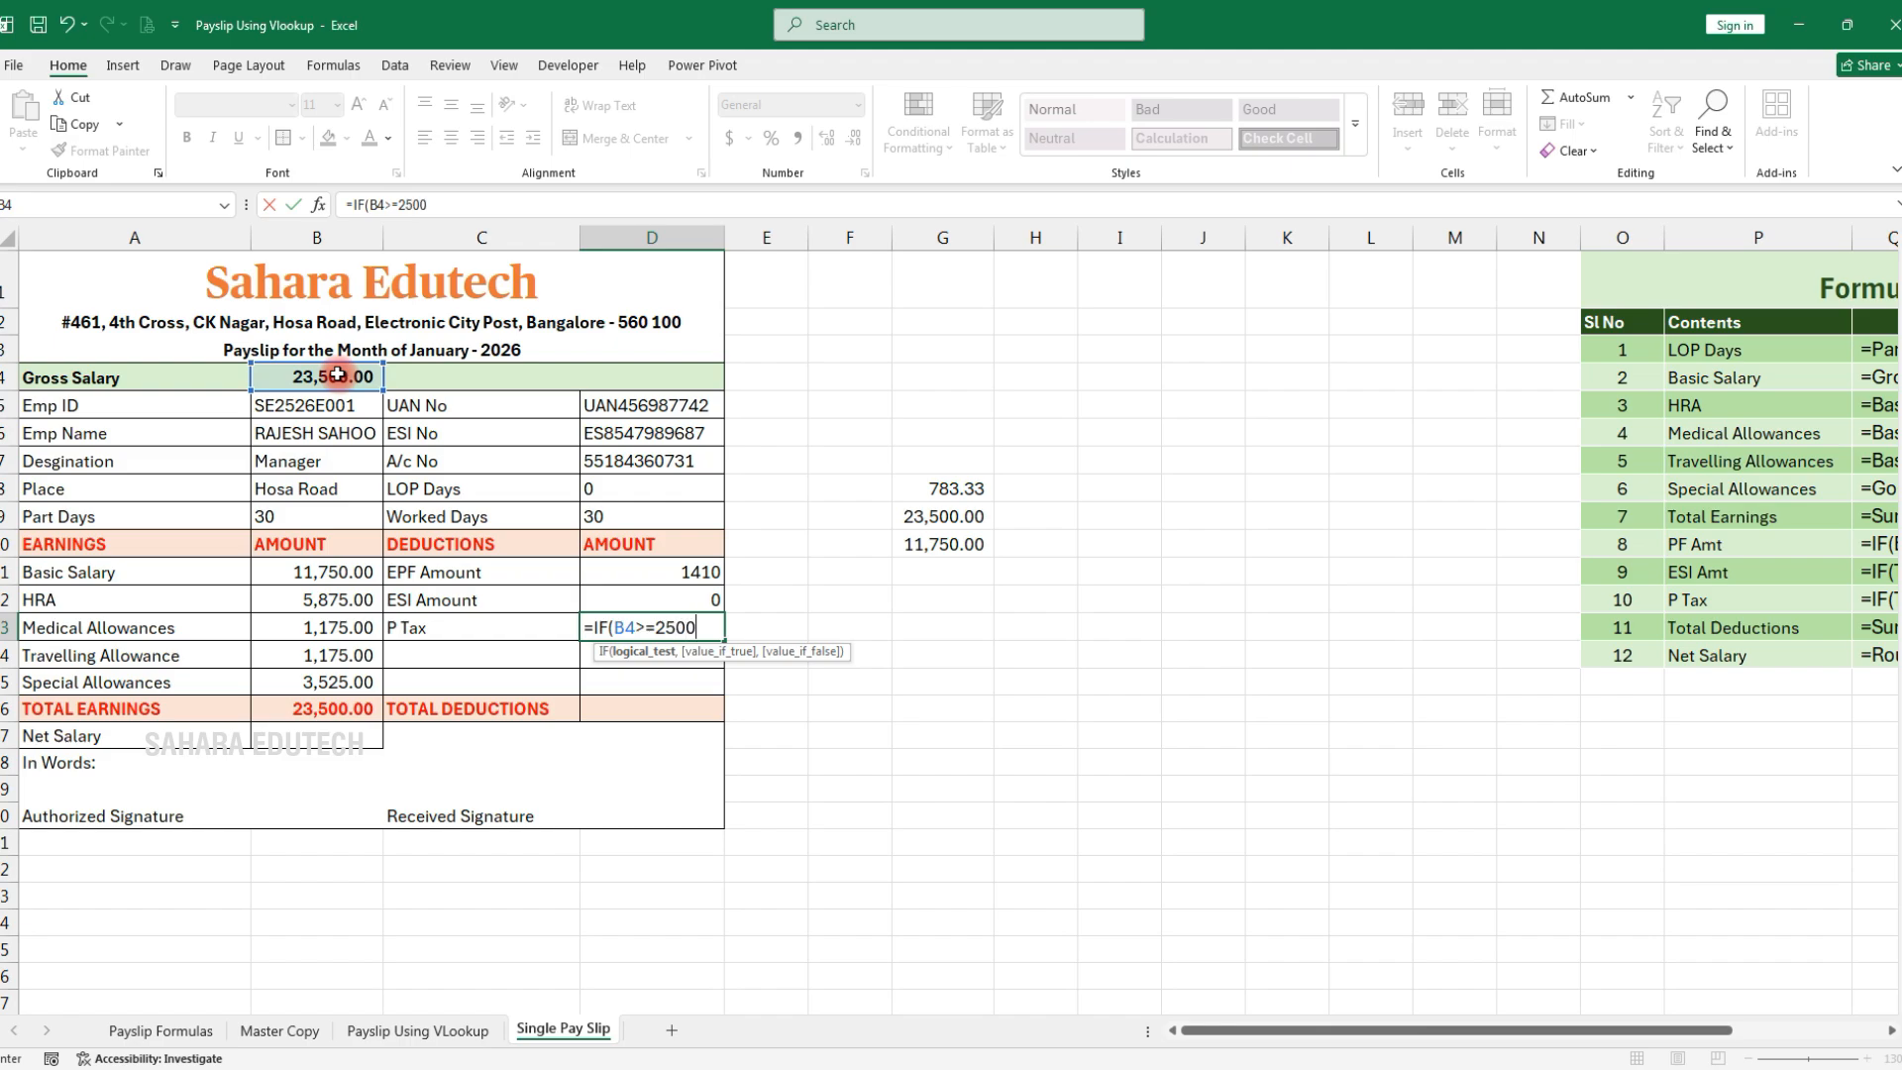
type("0,")
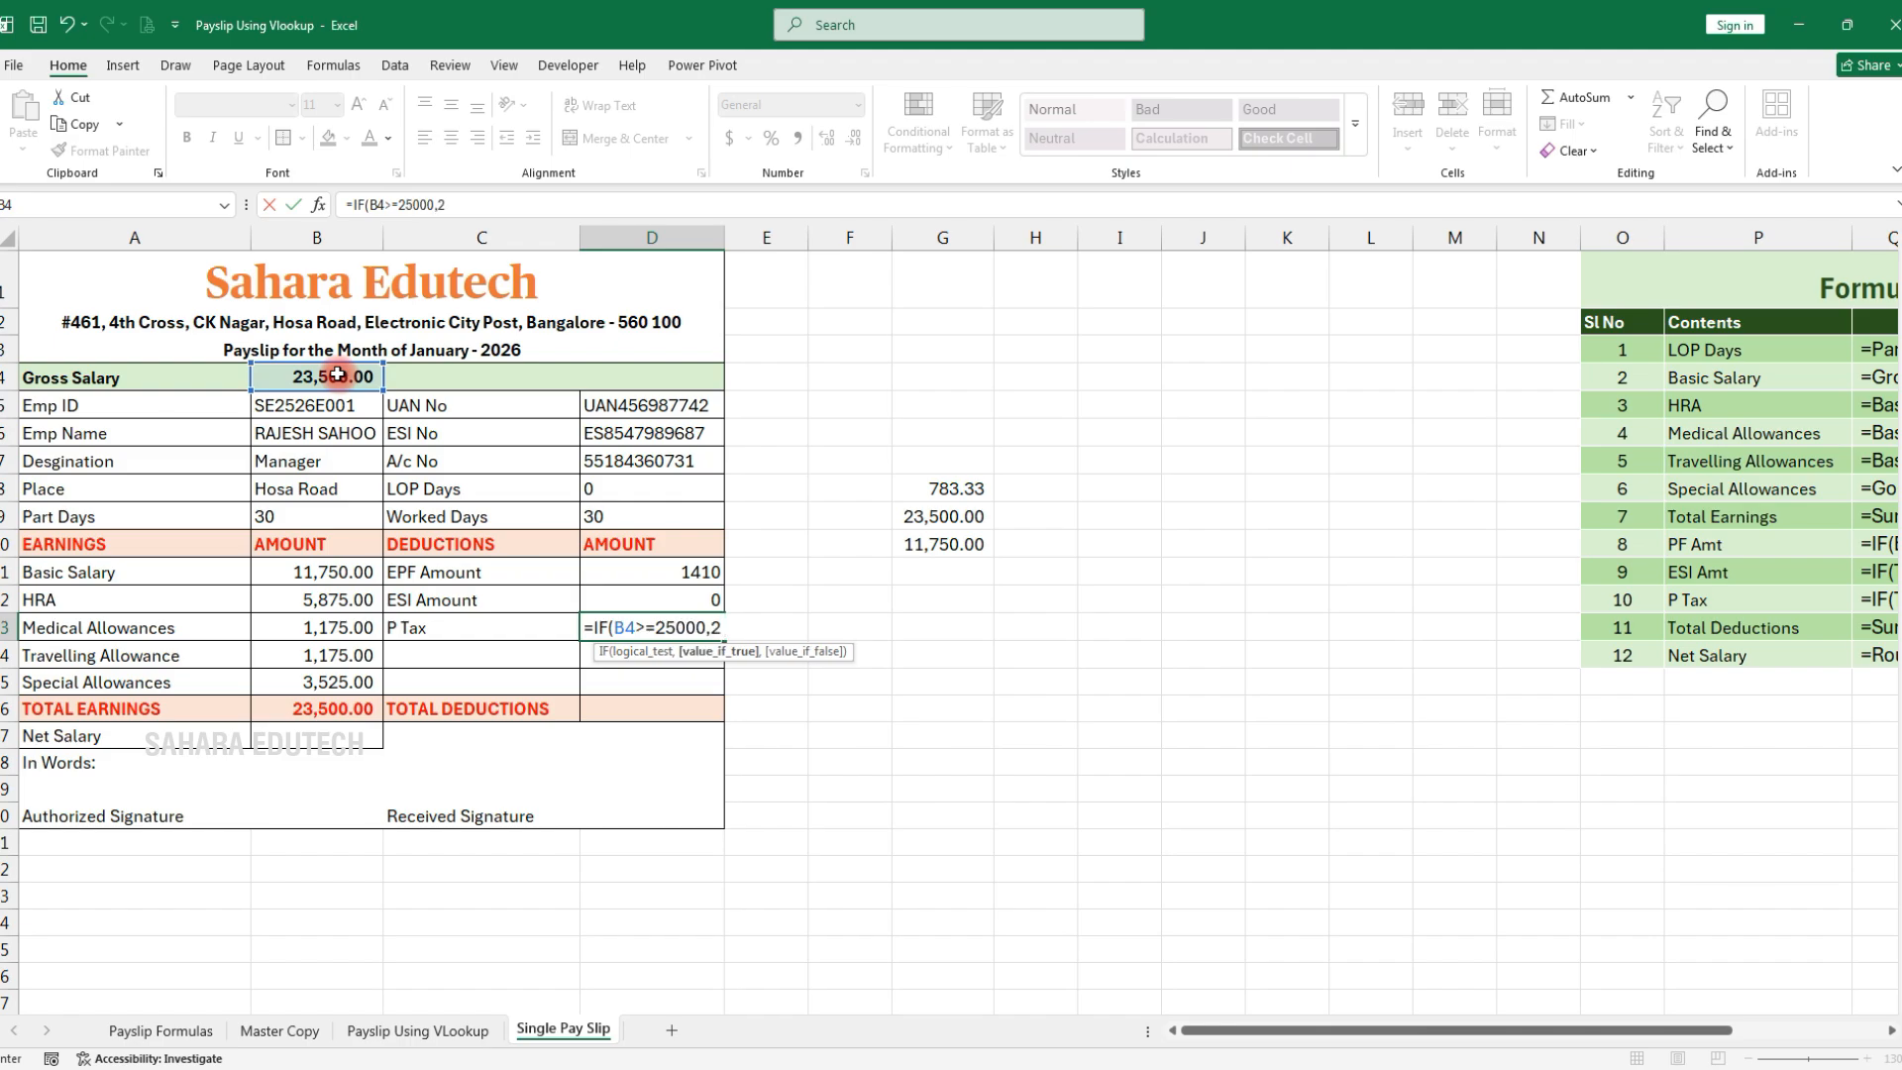
type("200,")
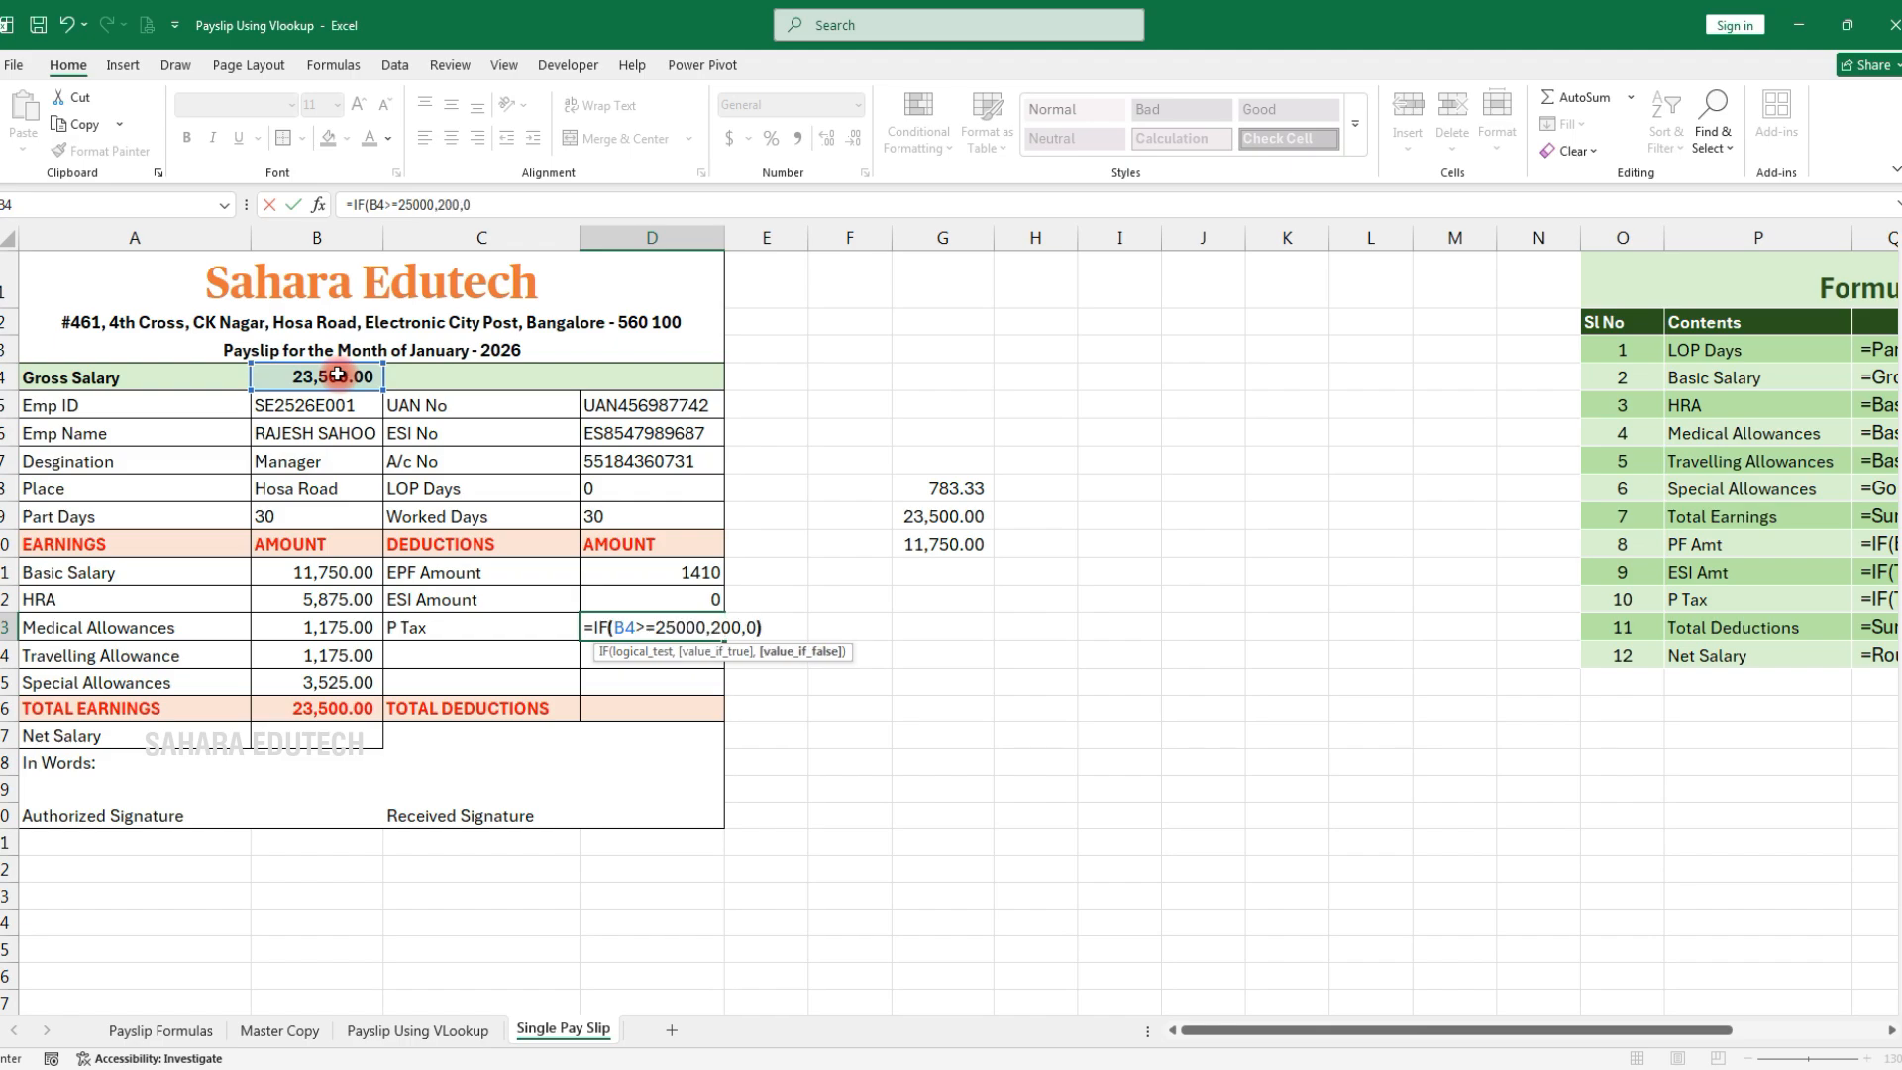
type("0)")
key("Return")
Apply Comma Style to D11:D16 and AutoSum total deductions in D16 to 1,410.00
left_click_drag(692, 572, 686, 711)
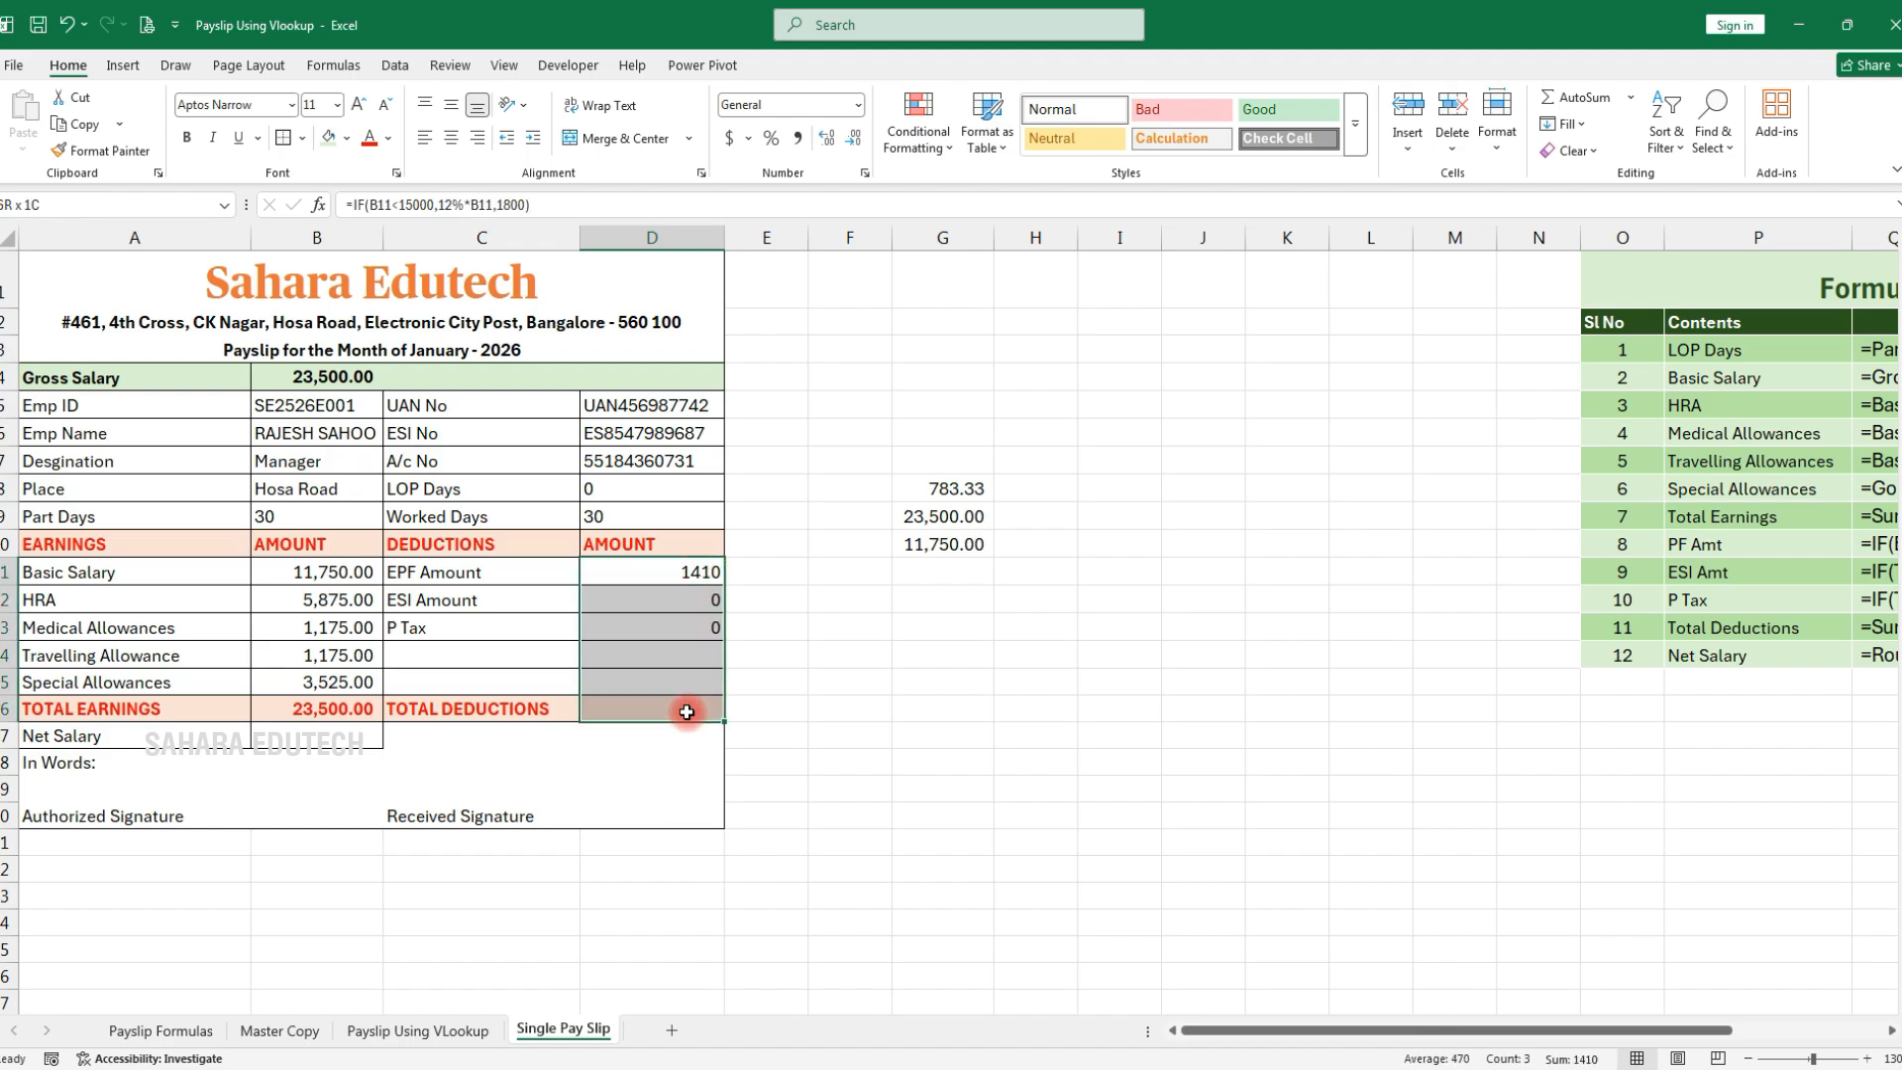
left_click(808, 147)
left_click(660, 709)
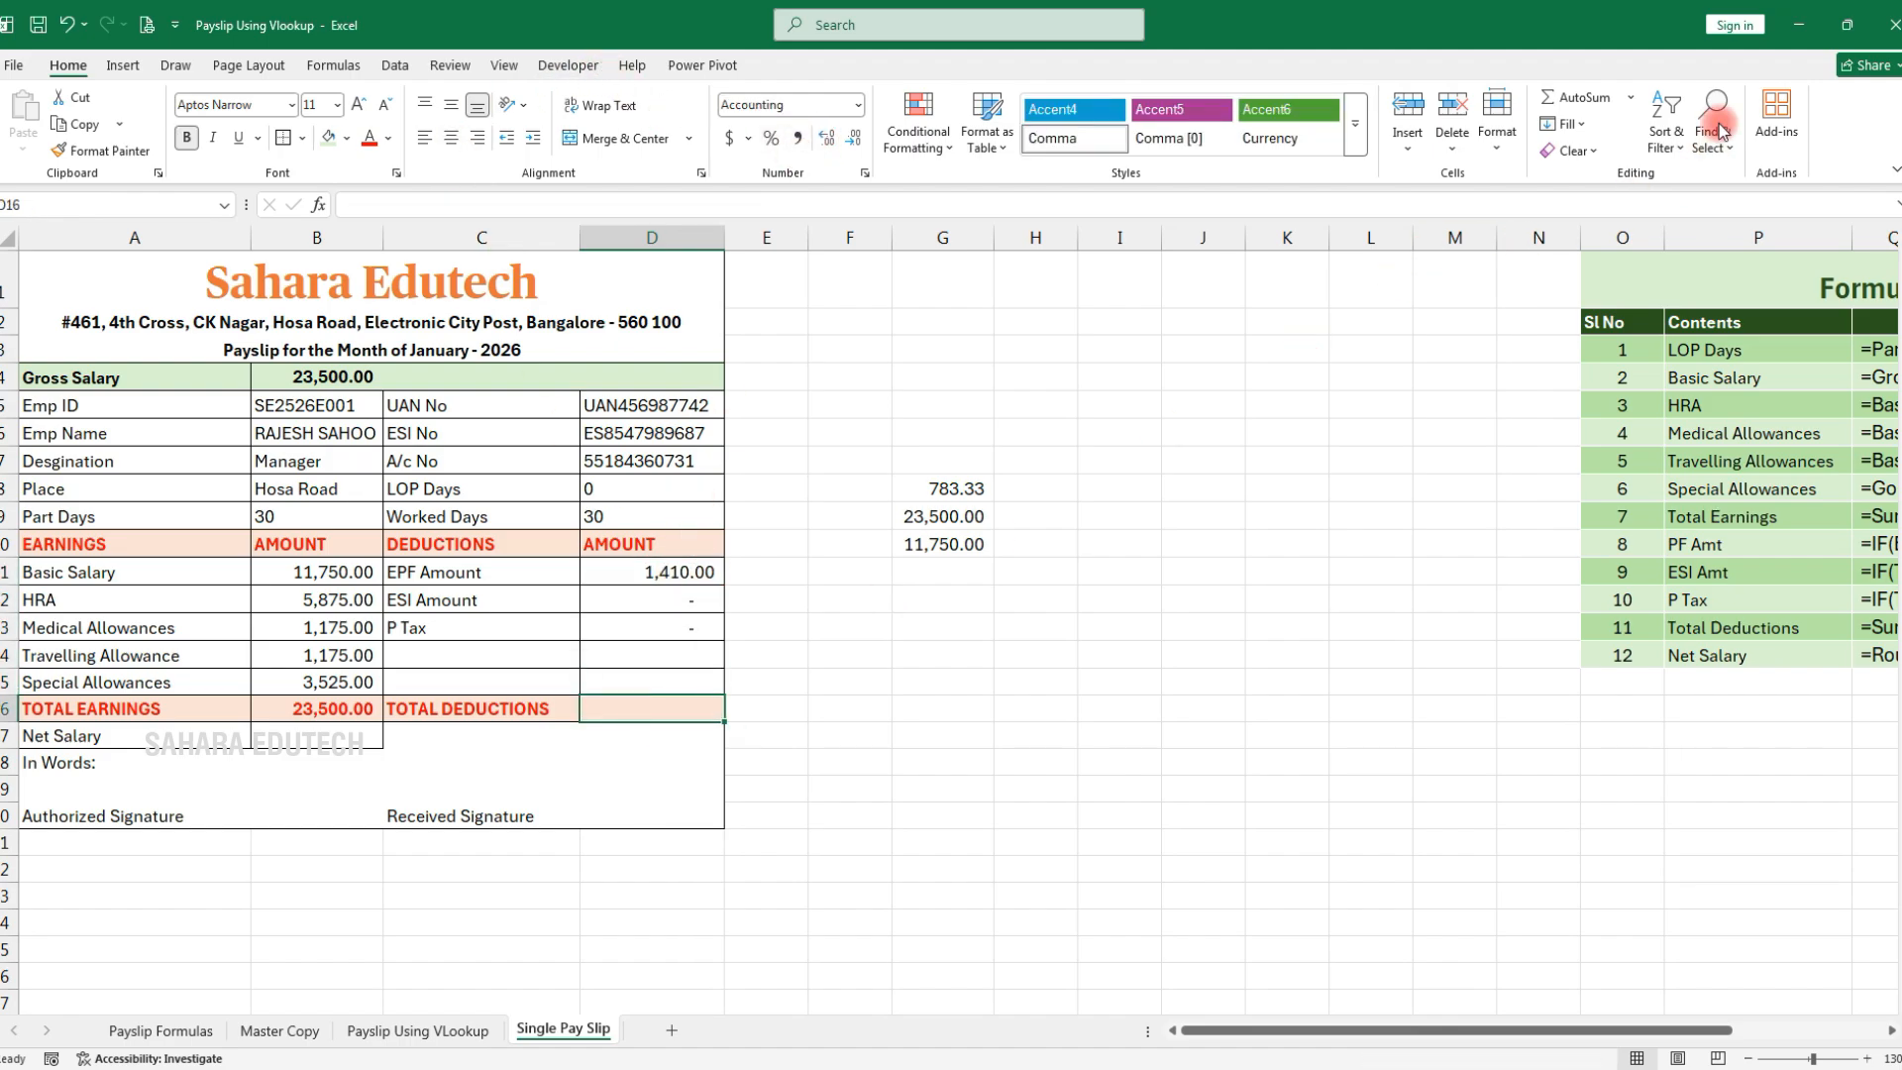
left_click(1575, 99)
key("Return")
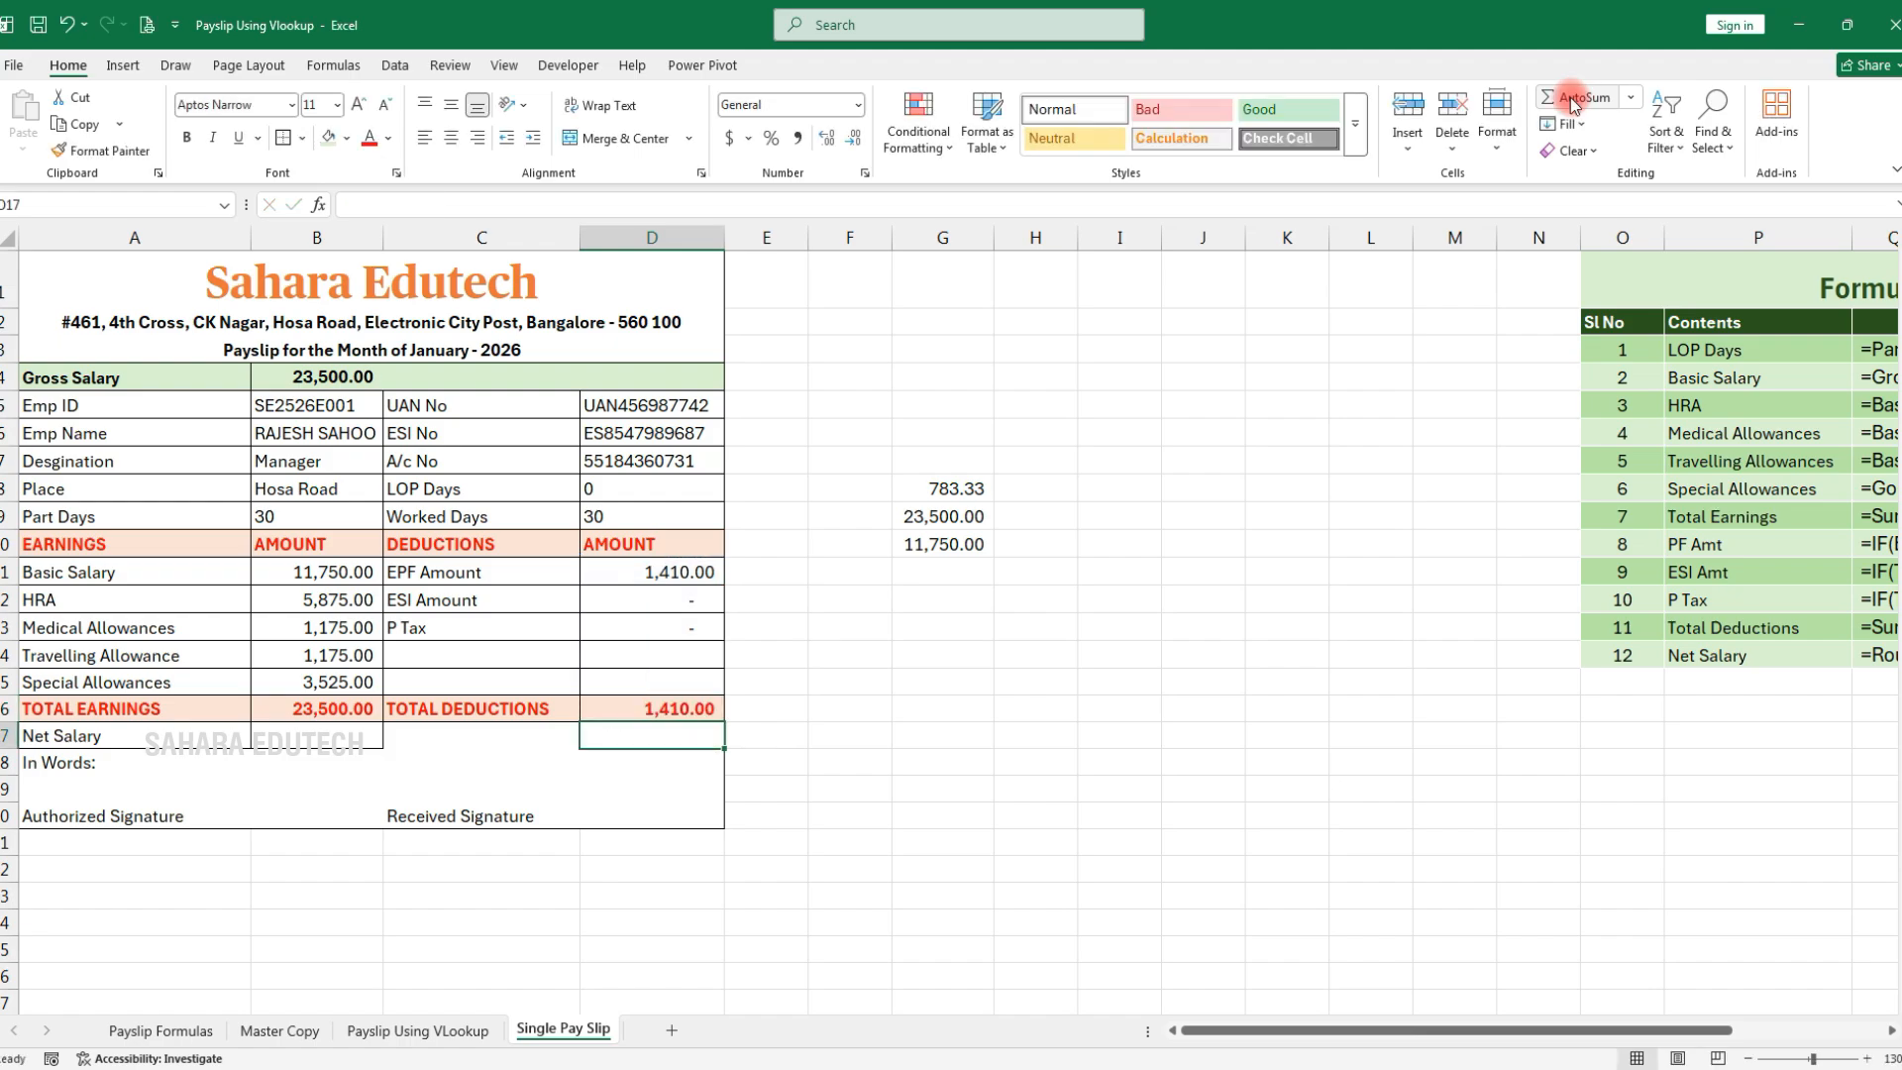
Enter =ROUND(B16-D16,0) in B17 for Net Salary, giving 22,090.00
left_click(266, 738)
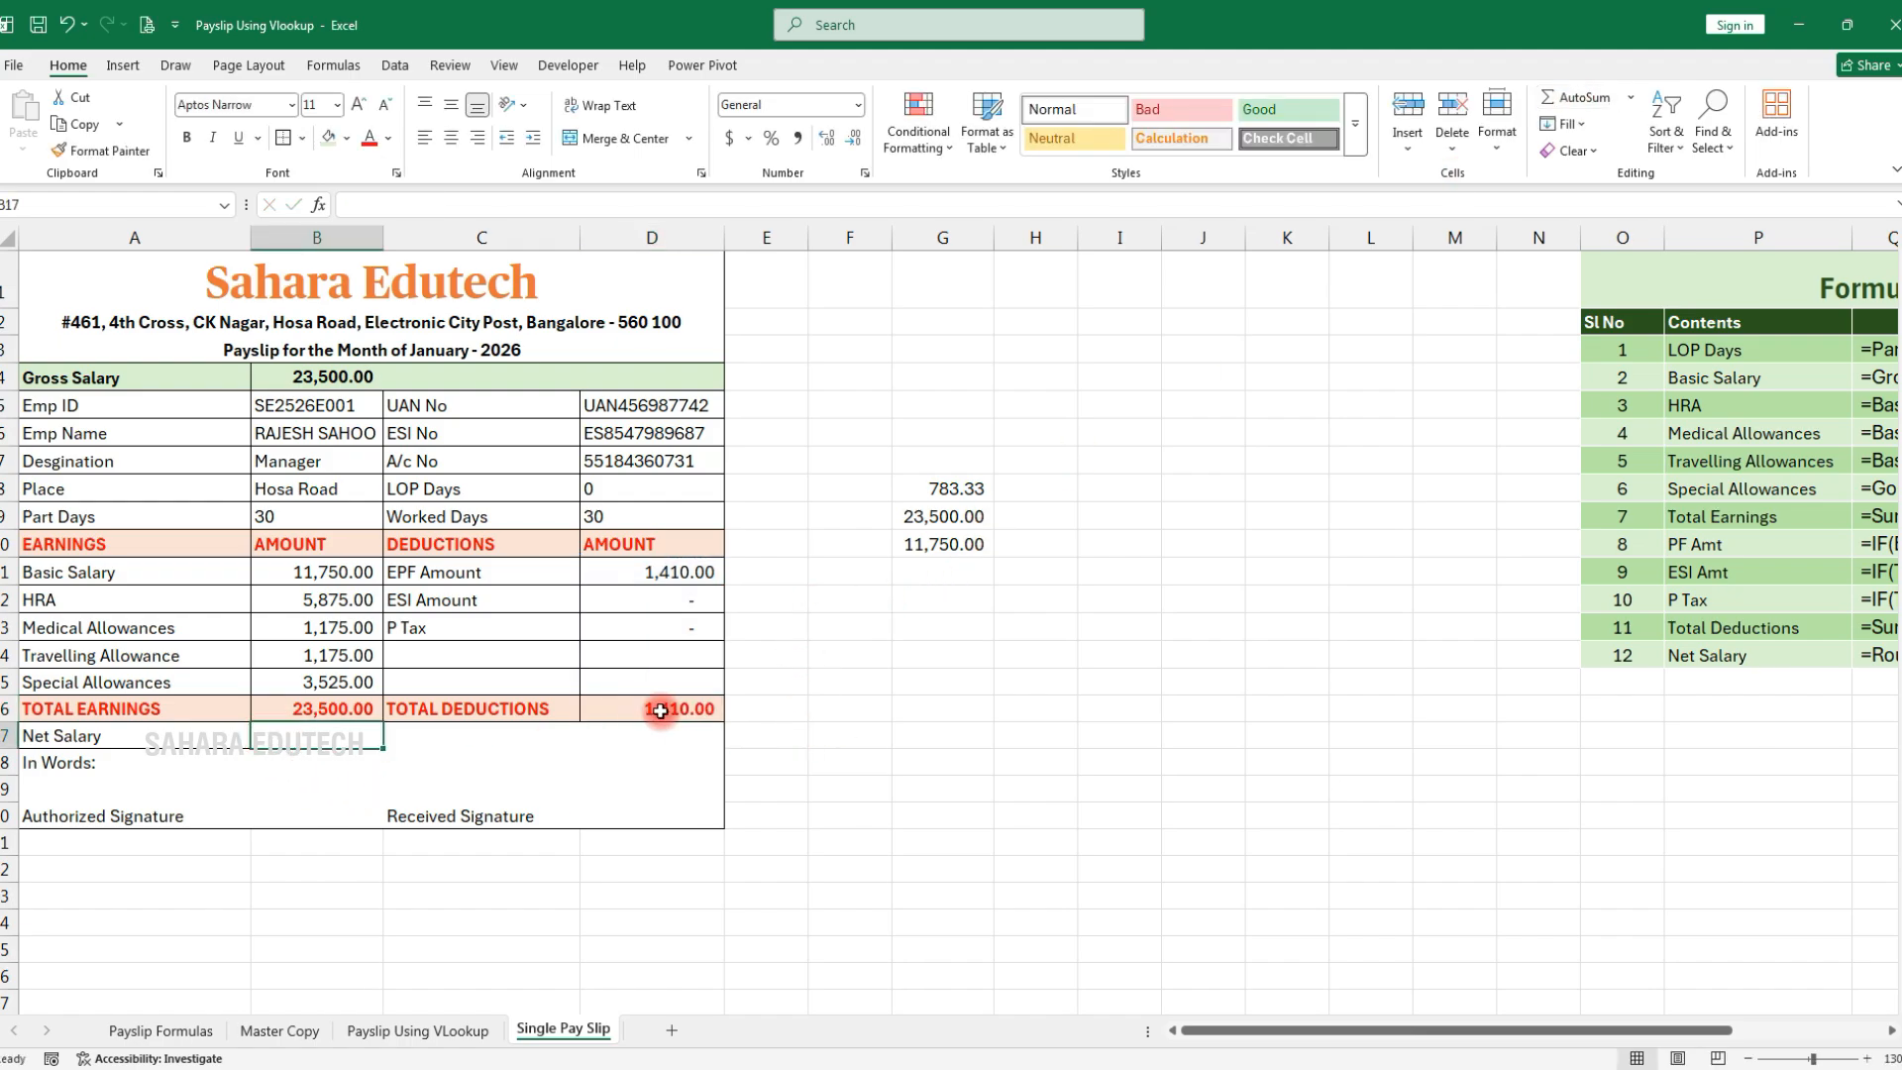
type("=")
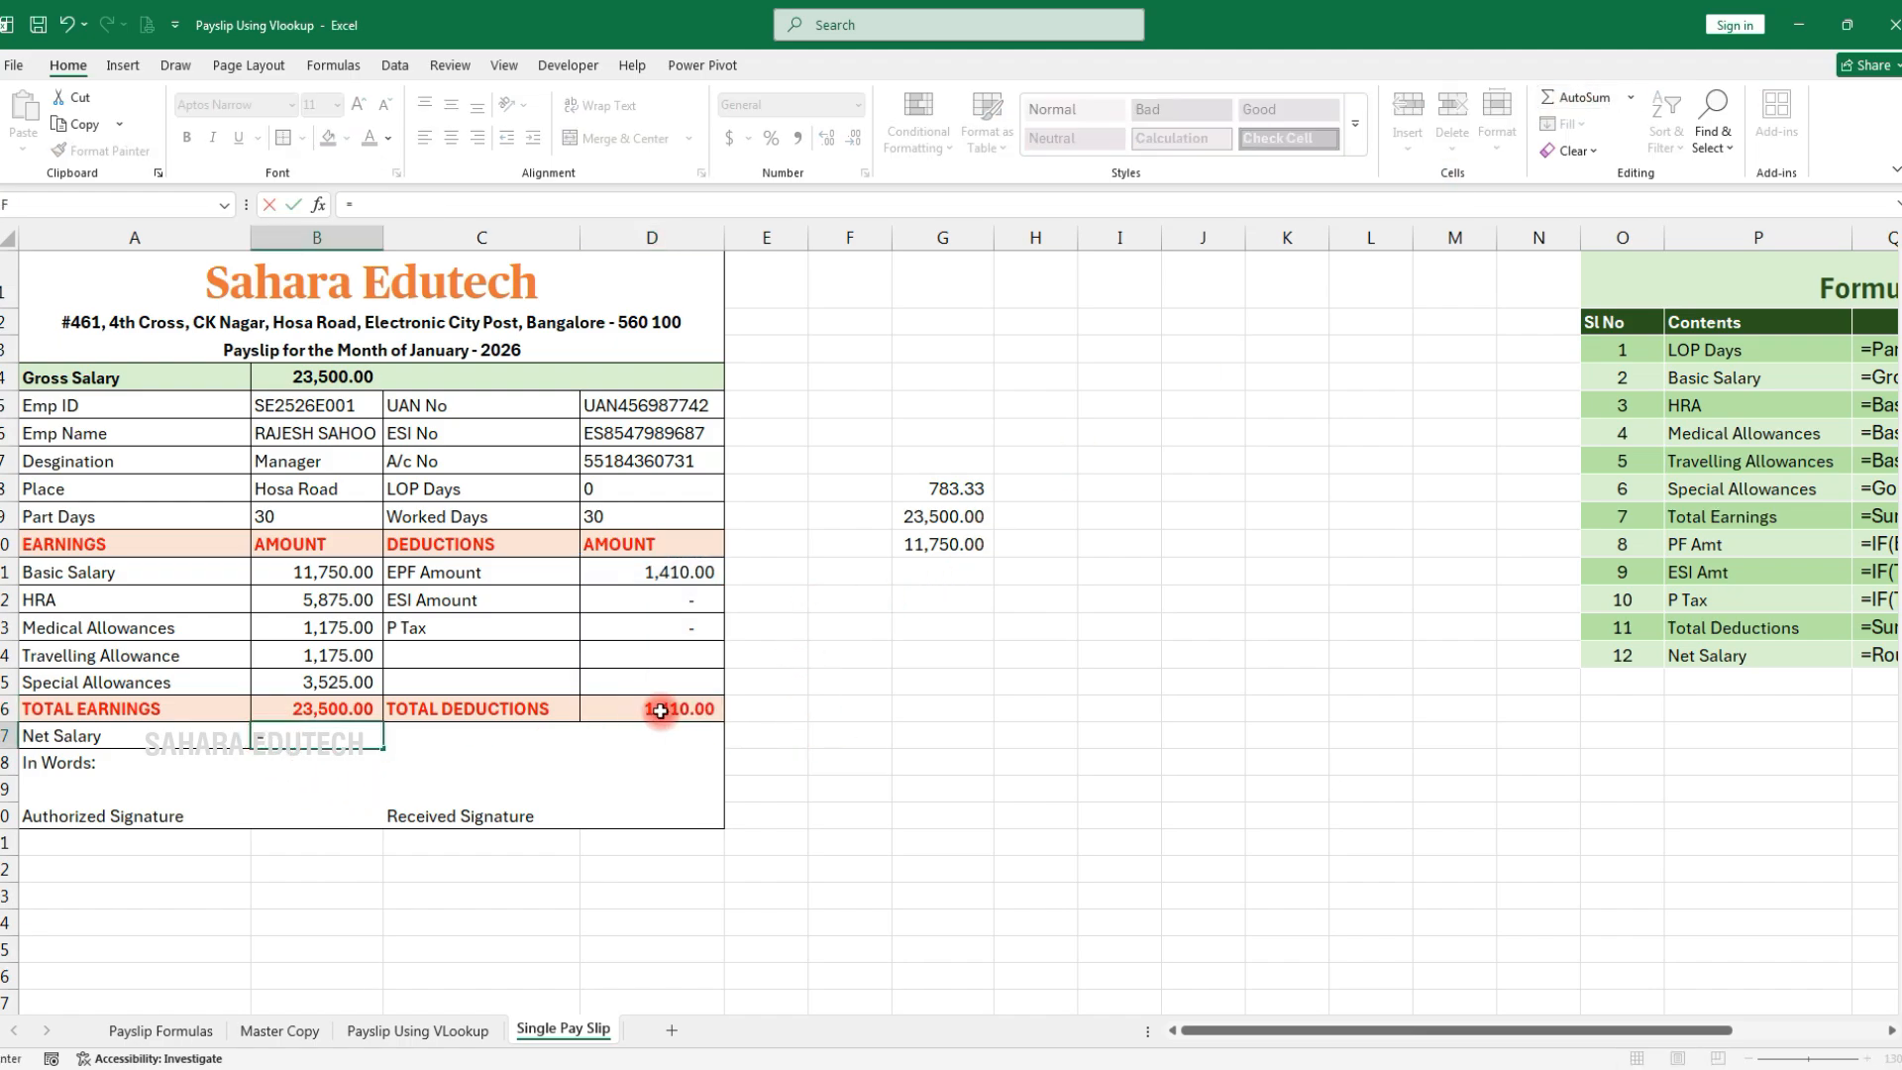
type("ROUND(")
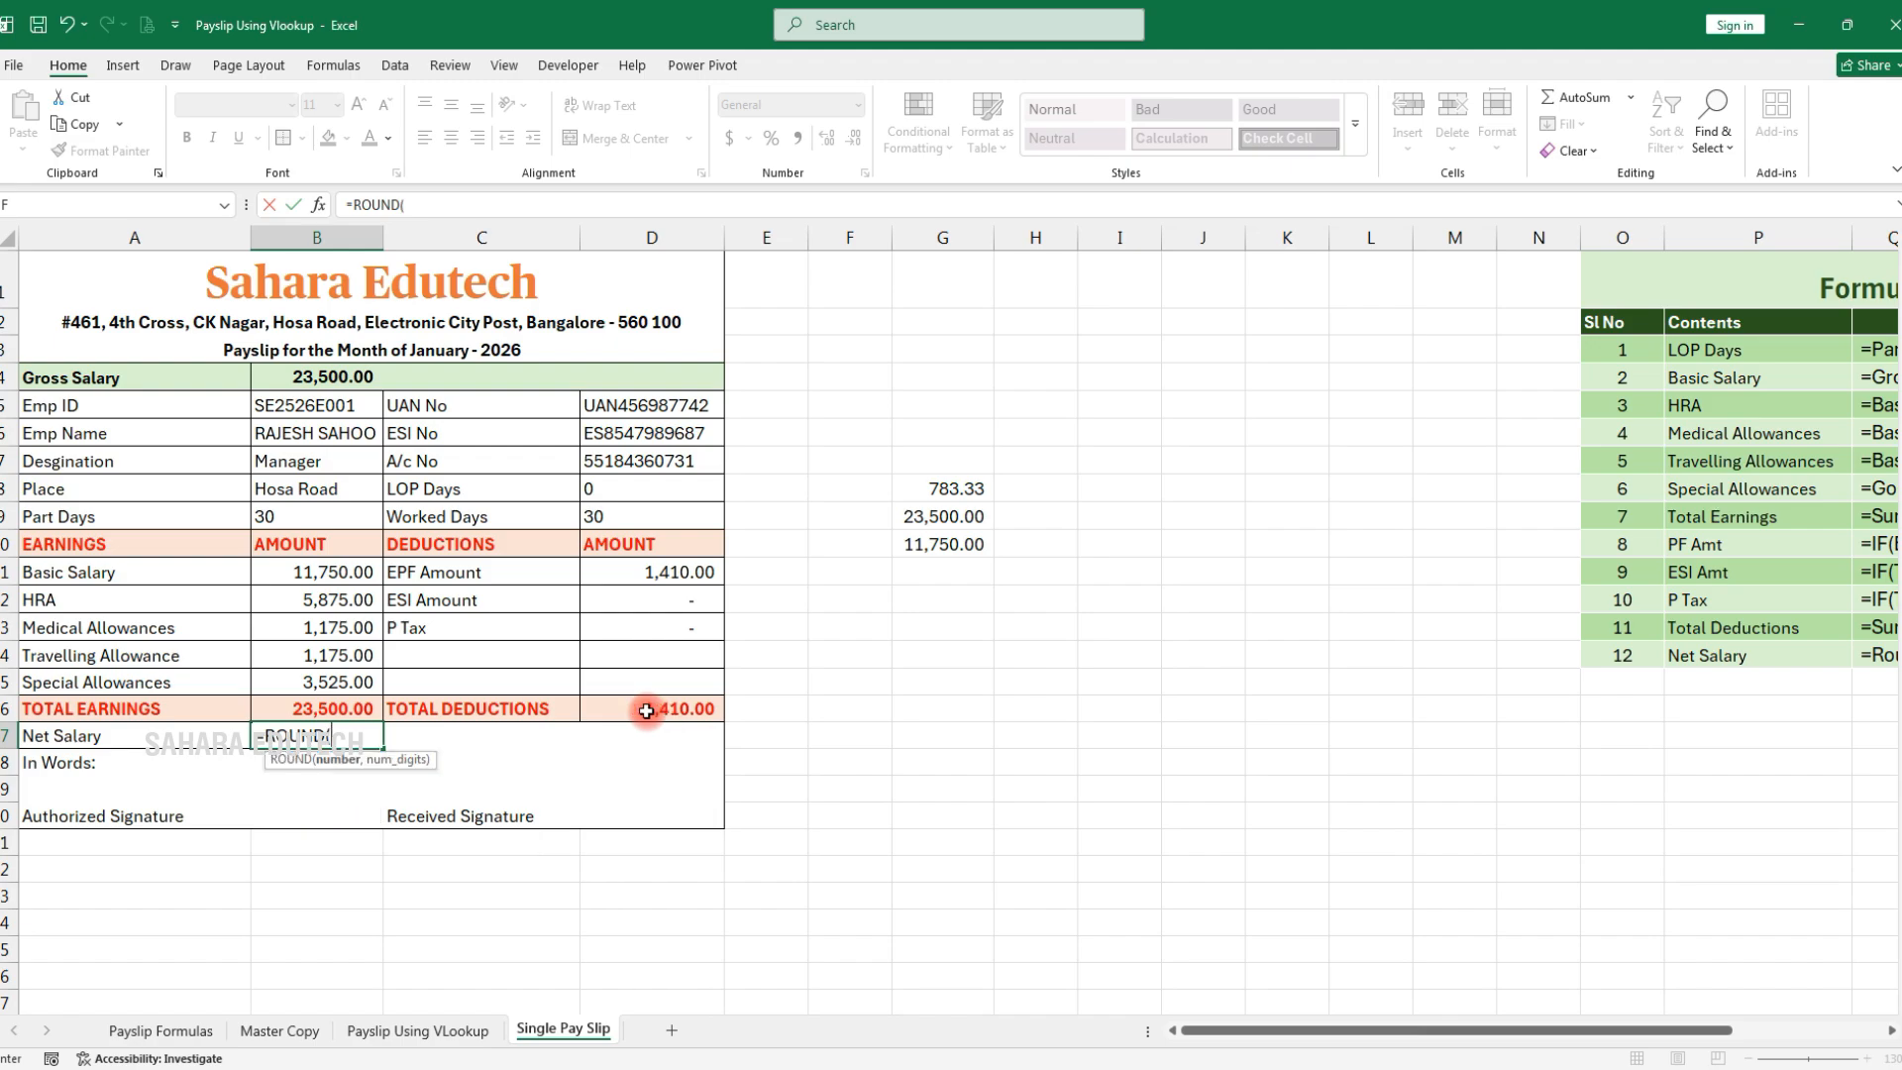
left_click(337, 709)
type("-")
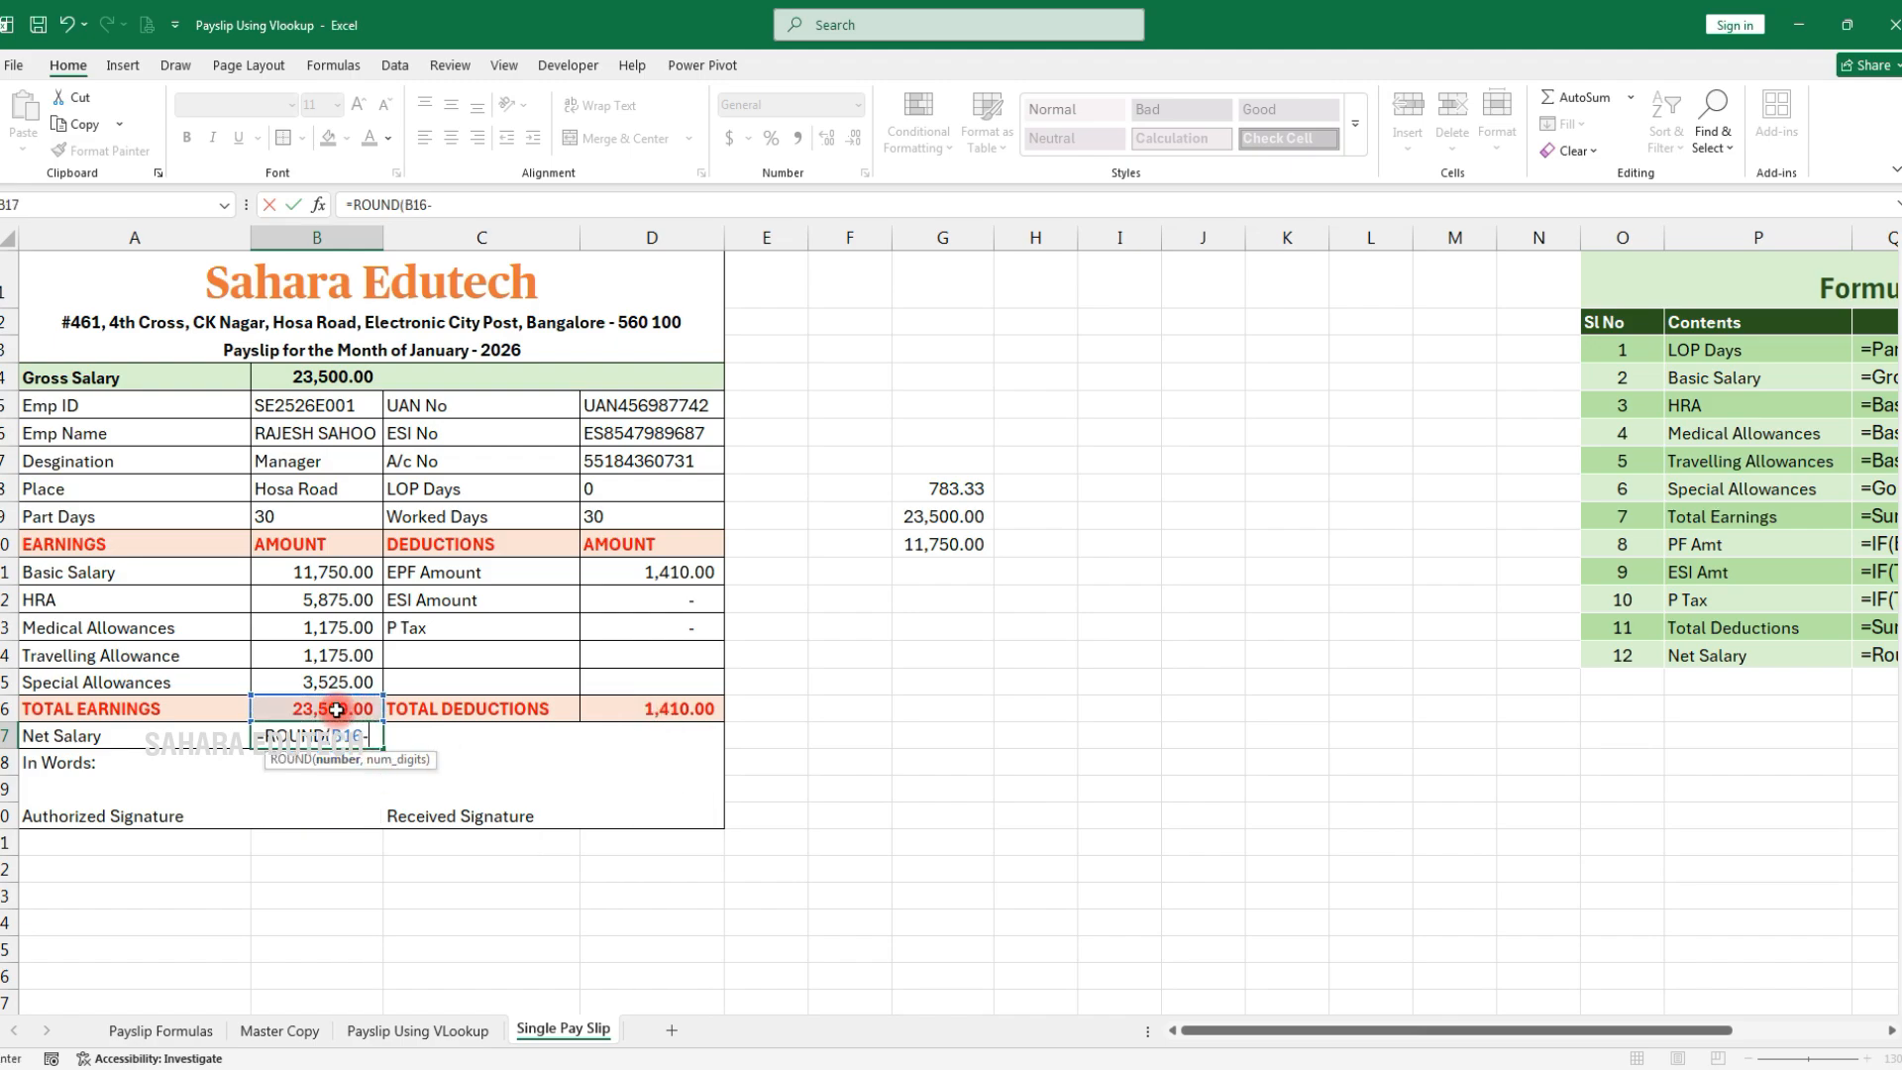
left_click(639, 709)
type(",")
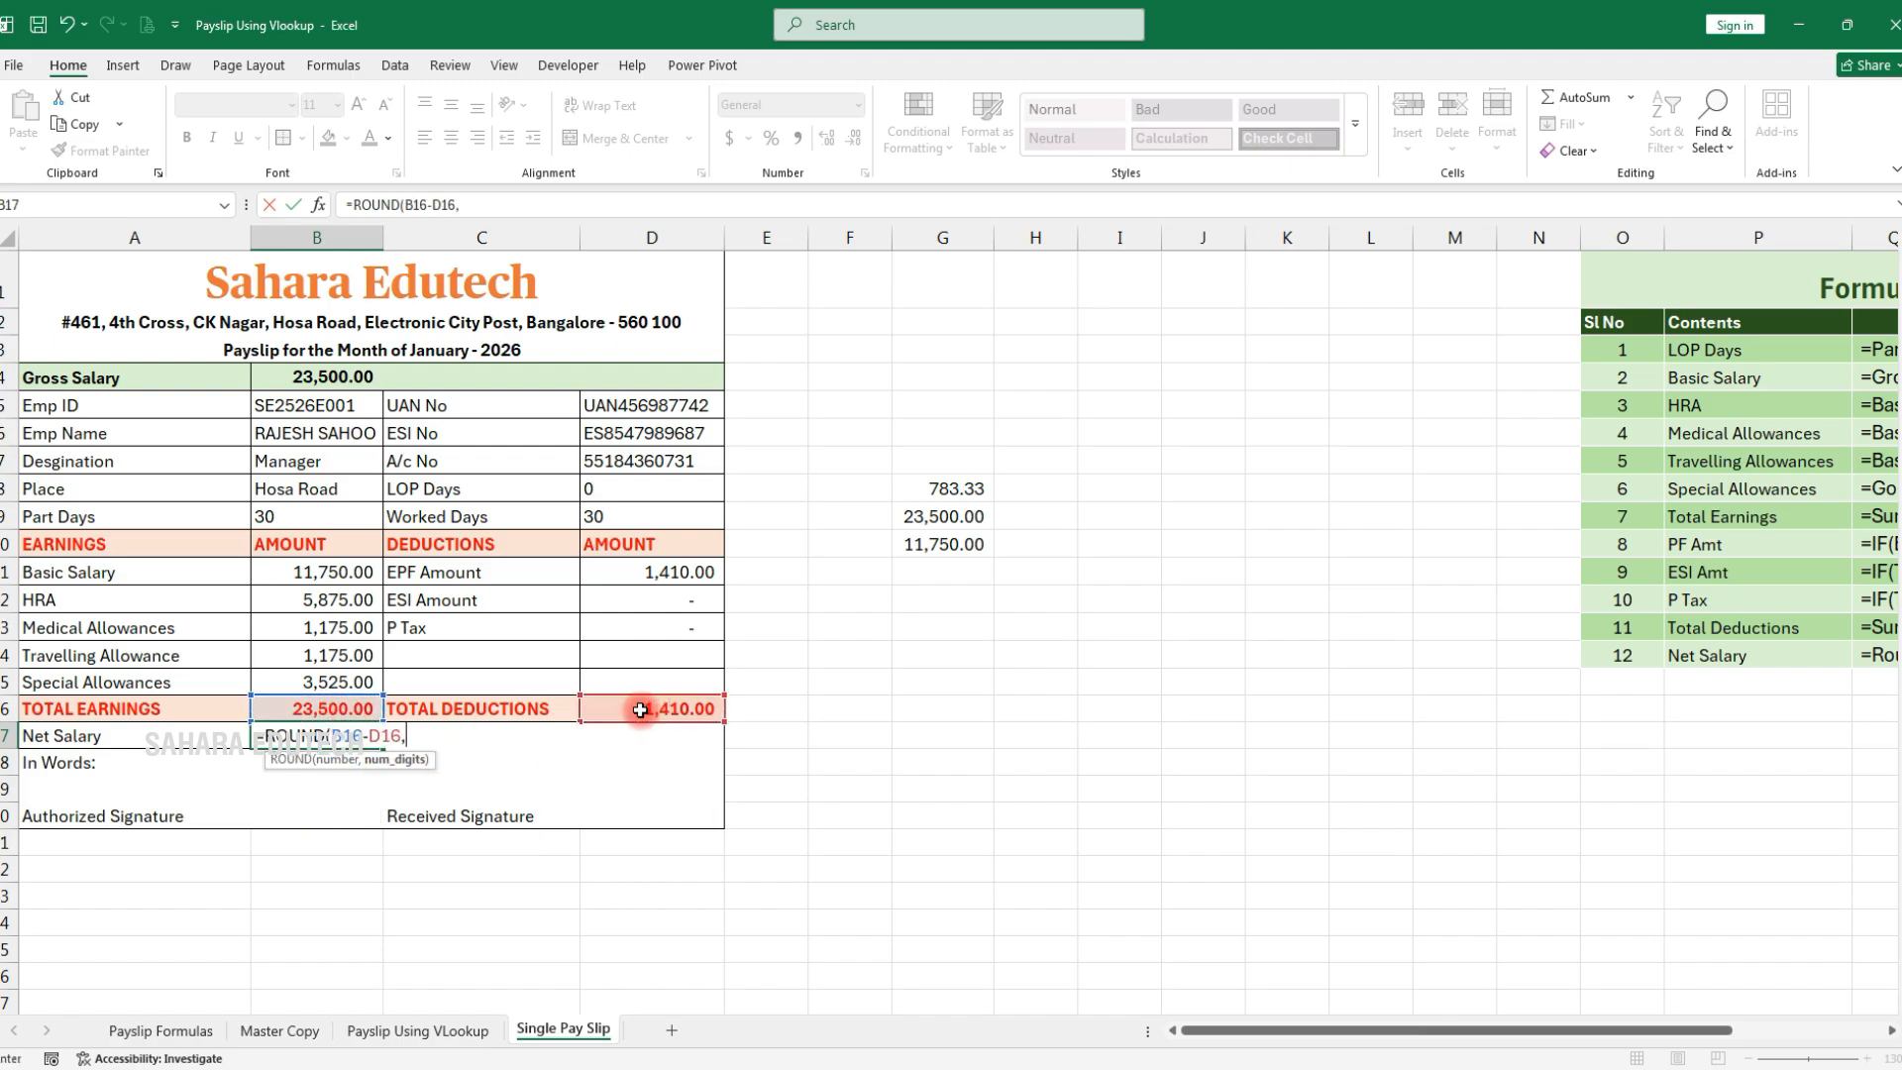
type("0")
key("Return")
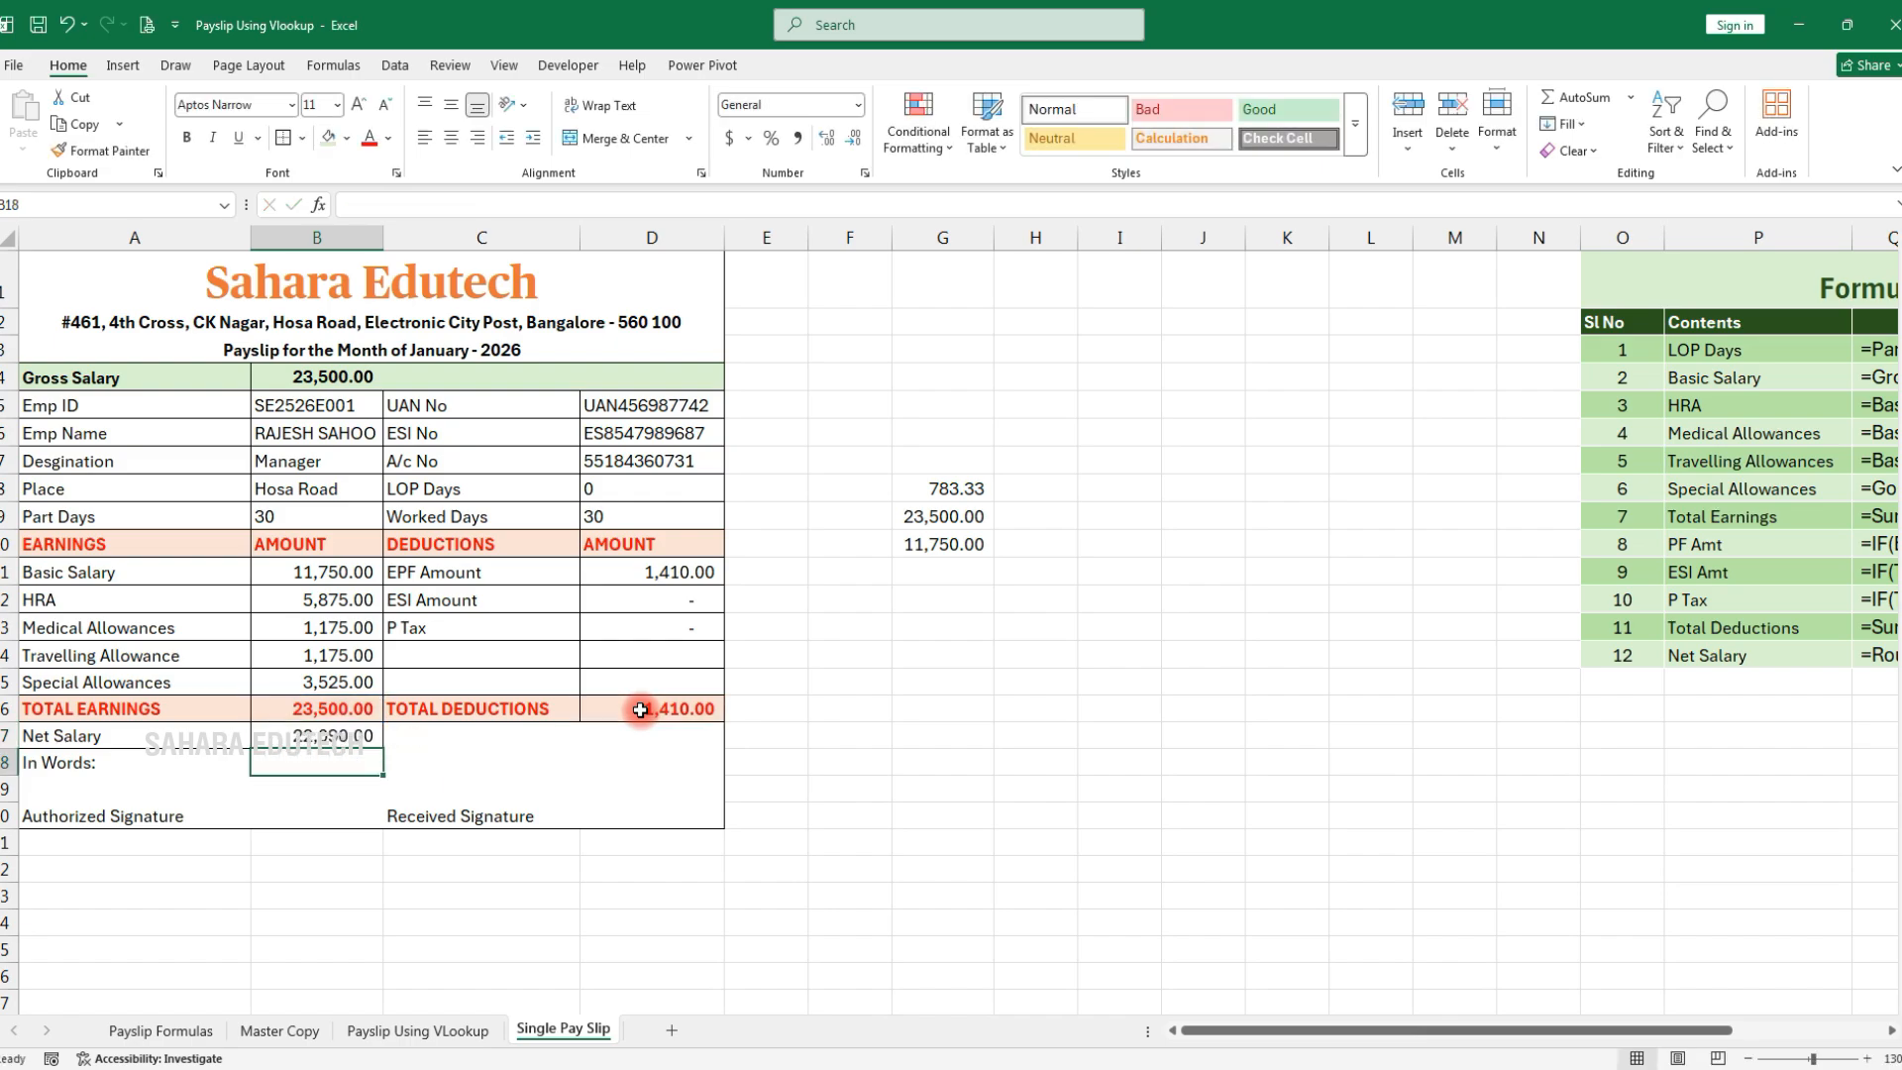
Copy the Gross Salary formatting onto the Net Salary row and apply Accounting format to B17
left_click(202, 736)
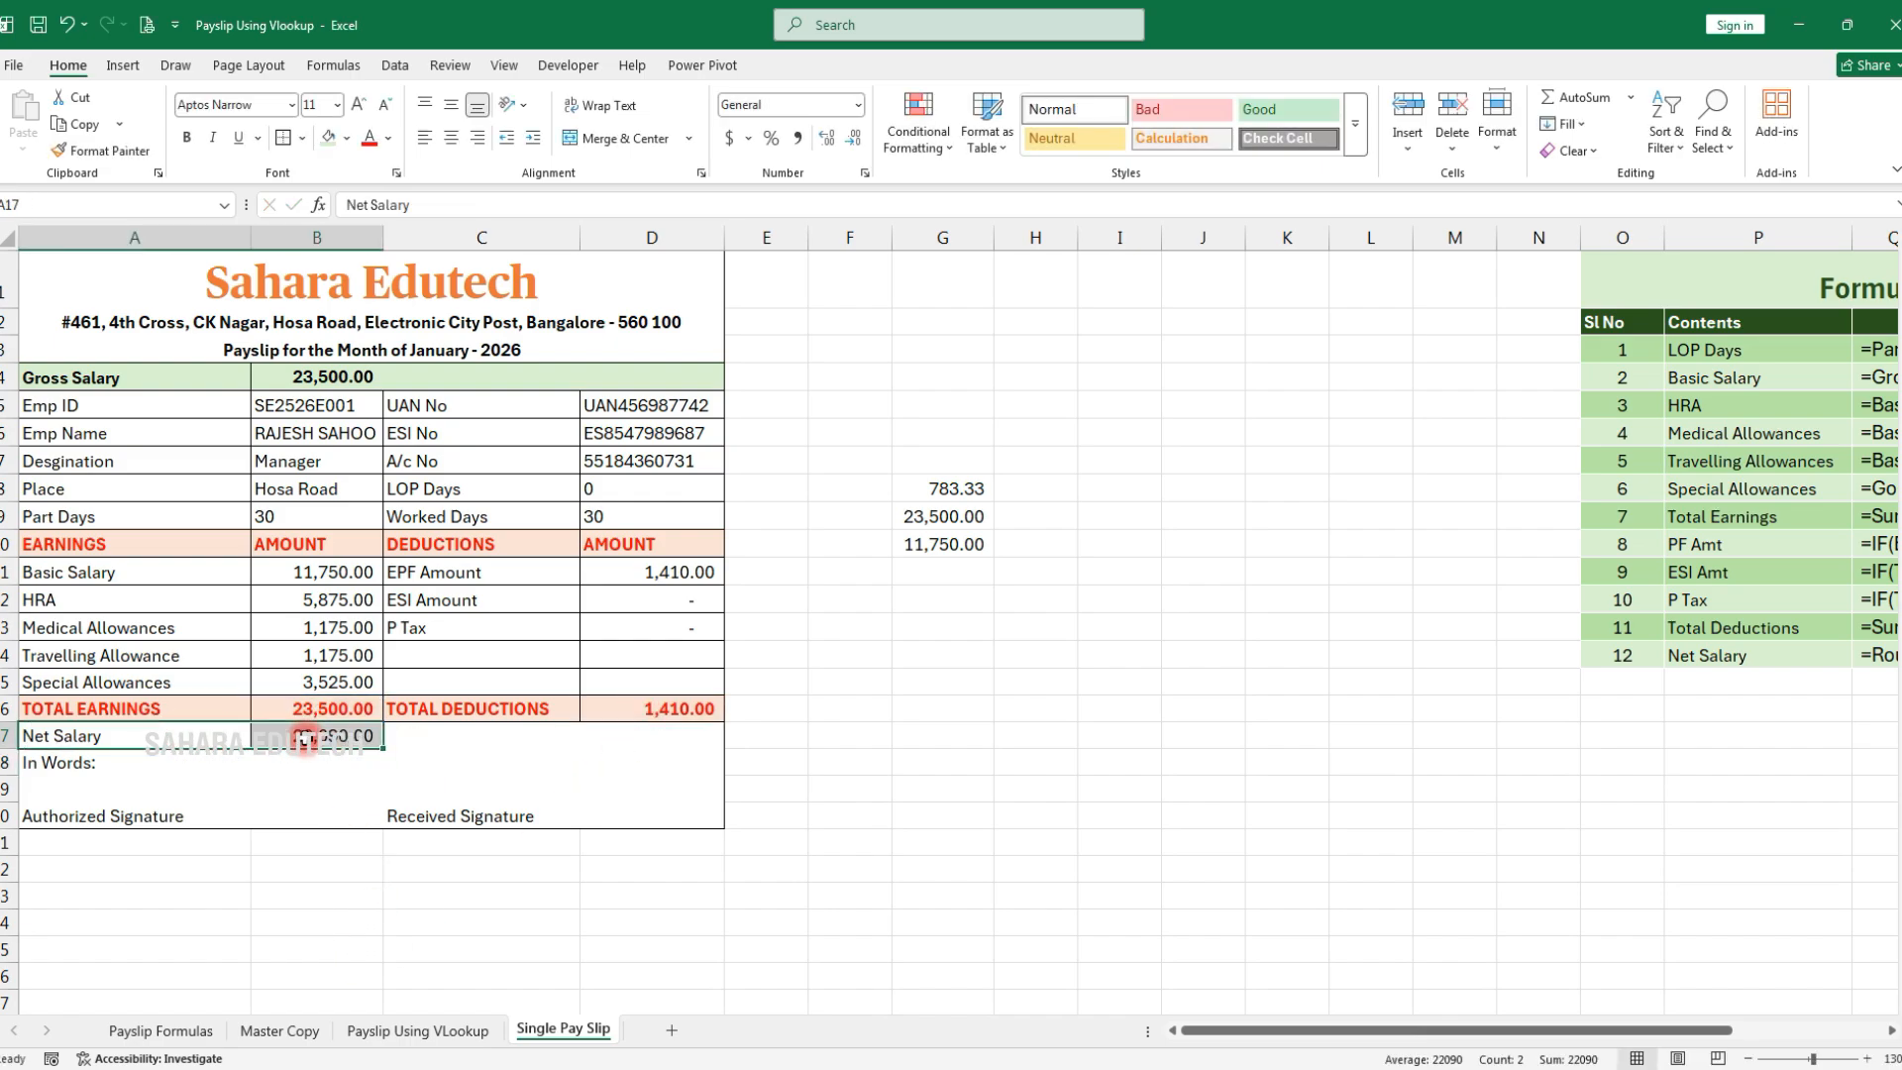
left_click(169, 379)
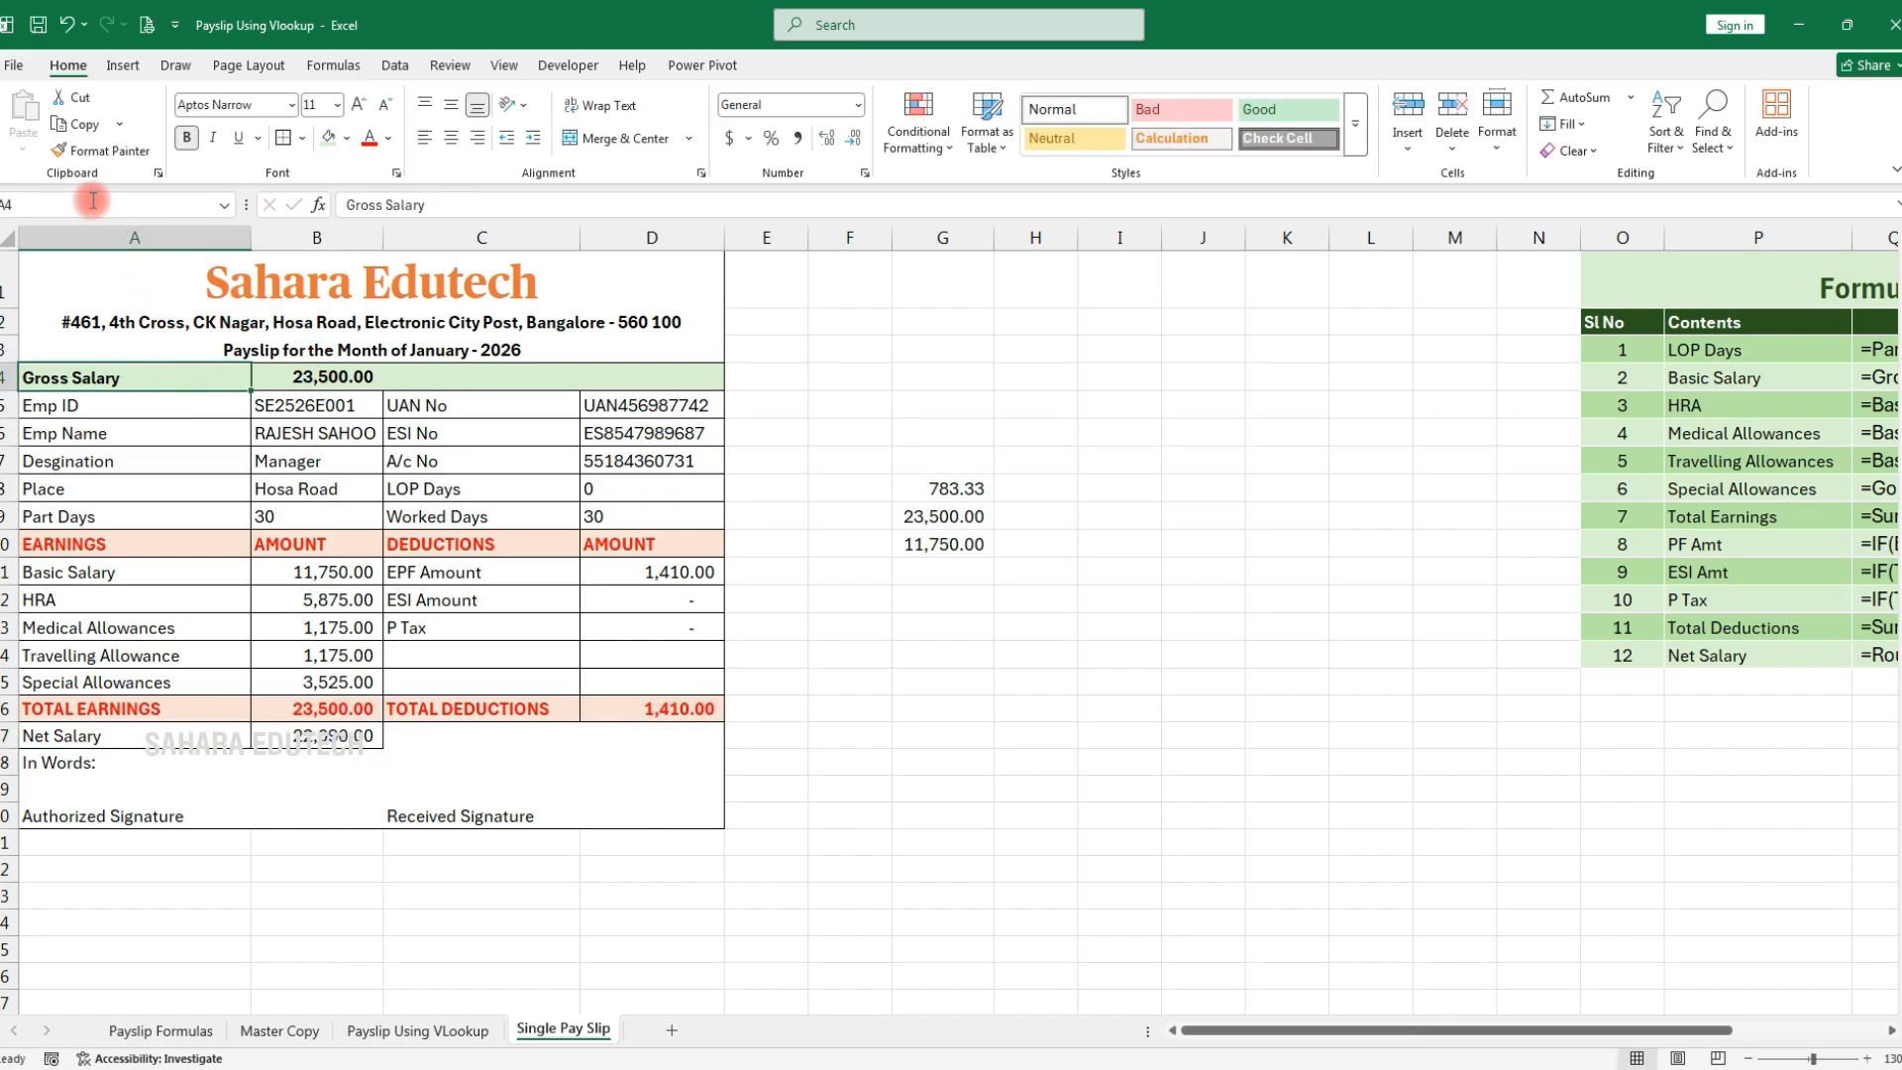
left_click(99, 151)
left_click_drag(138, 735, 642, 749)
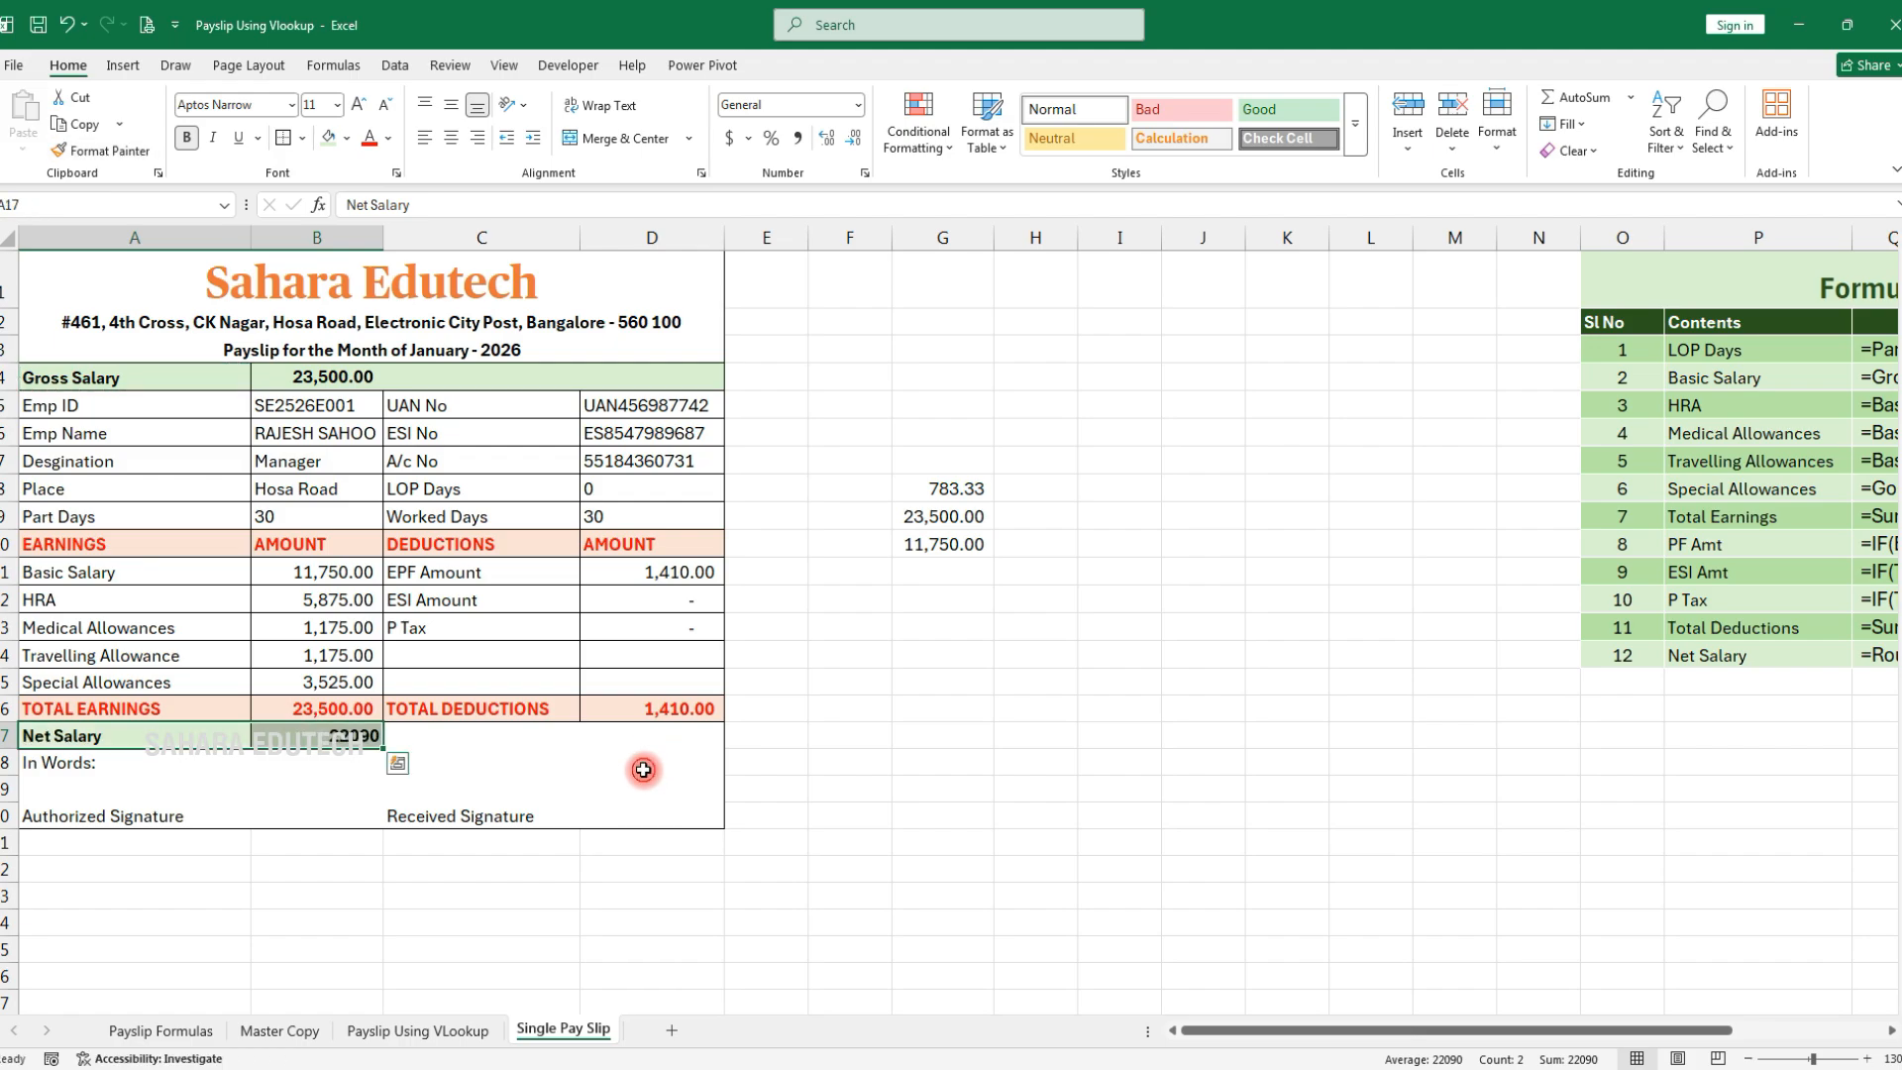
left_click(315, 735)
left_click(735, 138)
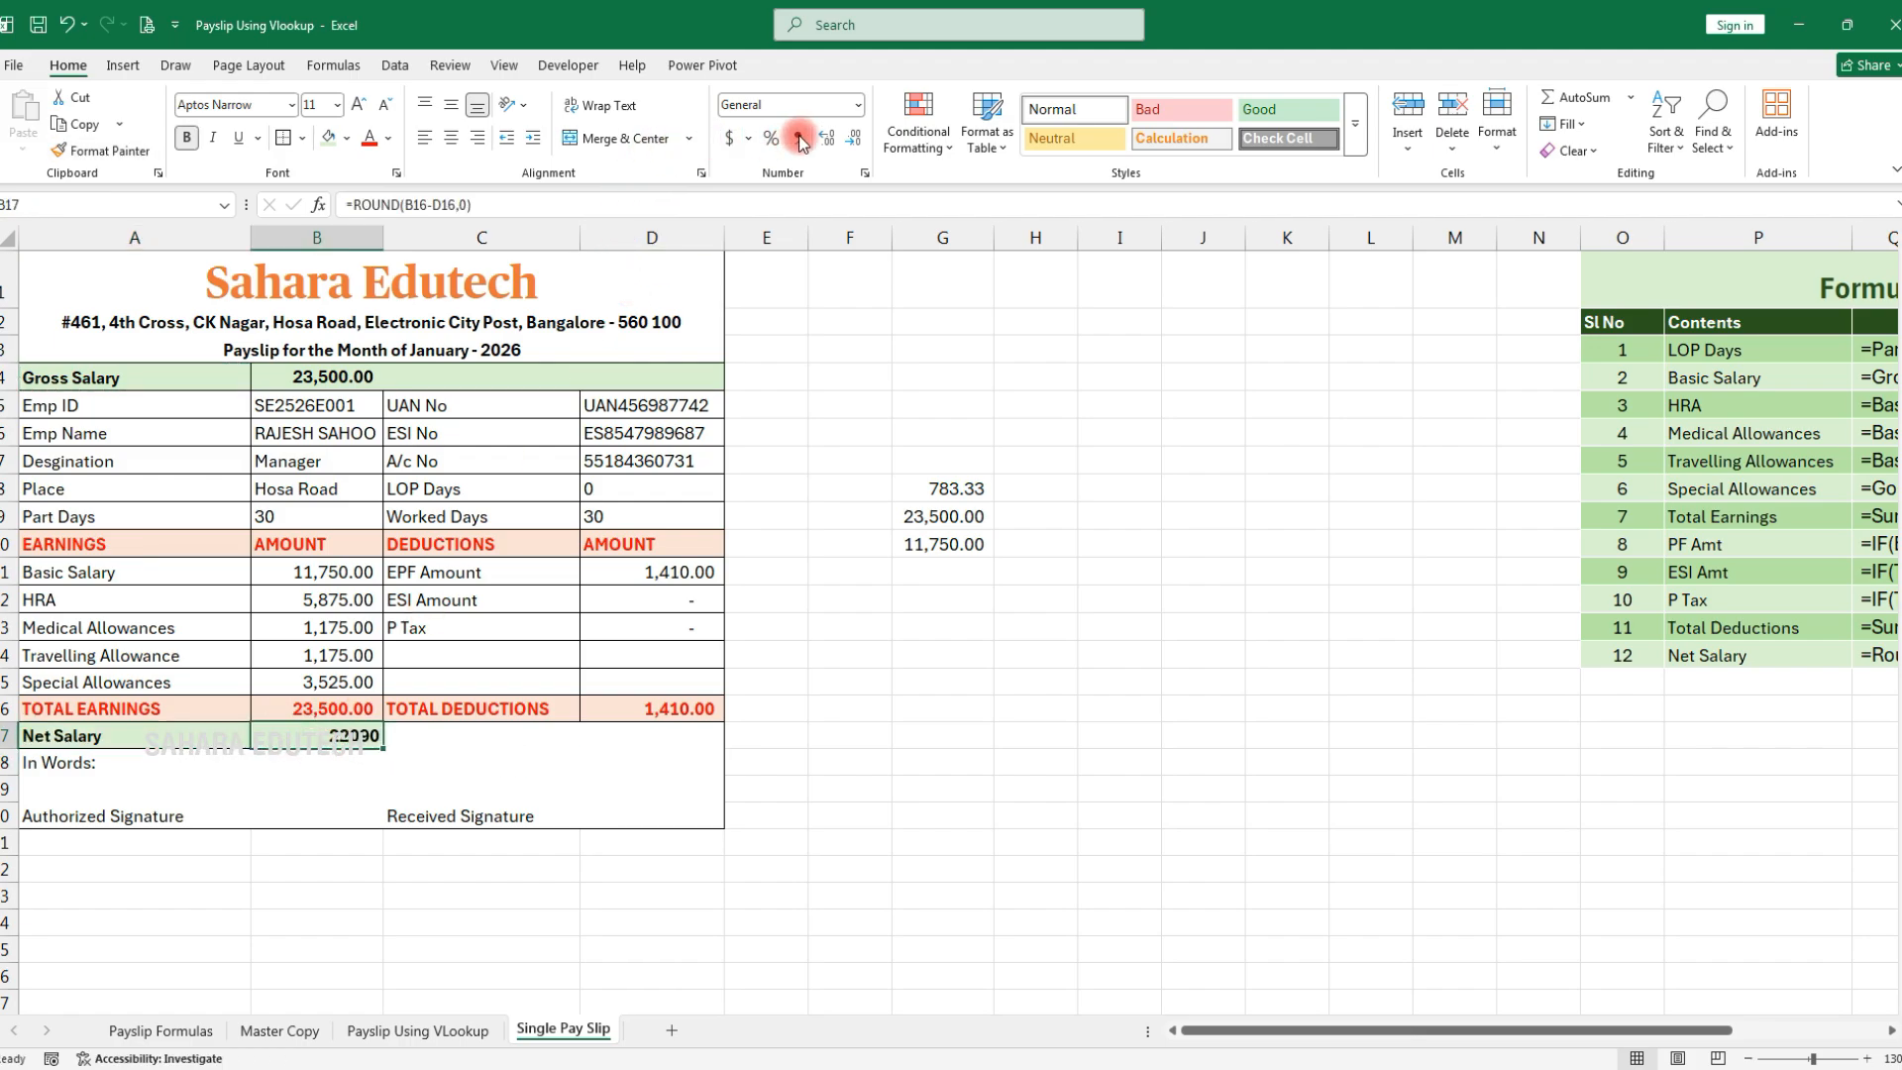
double_click(175, 769)
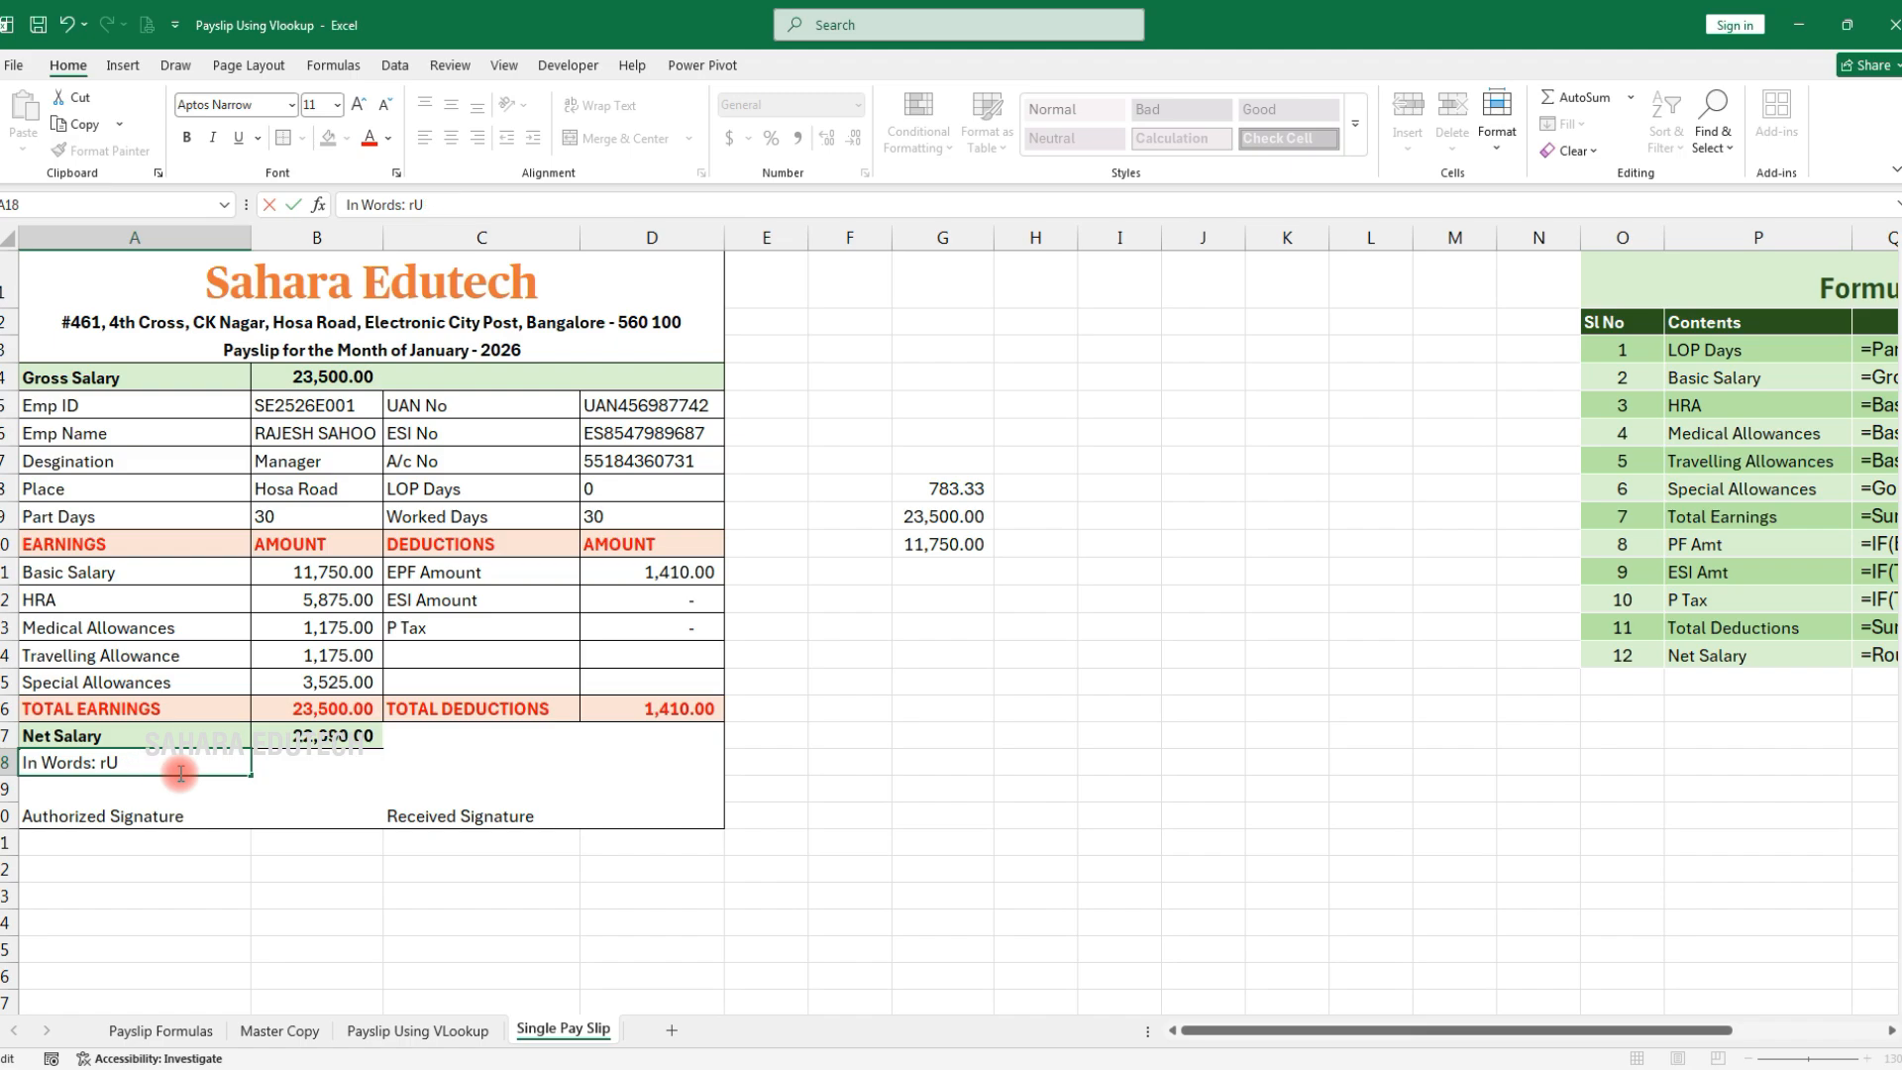
Type 'Rupees Twenty Two Thousand Ninty Only' in A18 and indent Authorized and Received Signature labels
type("Rupees")
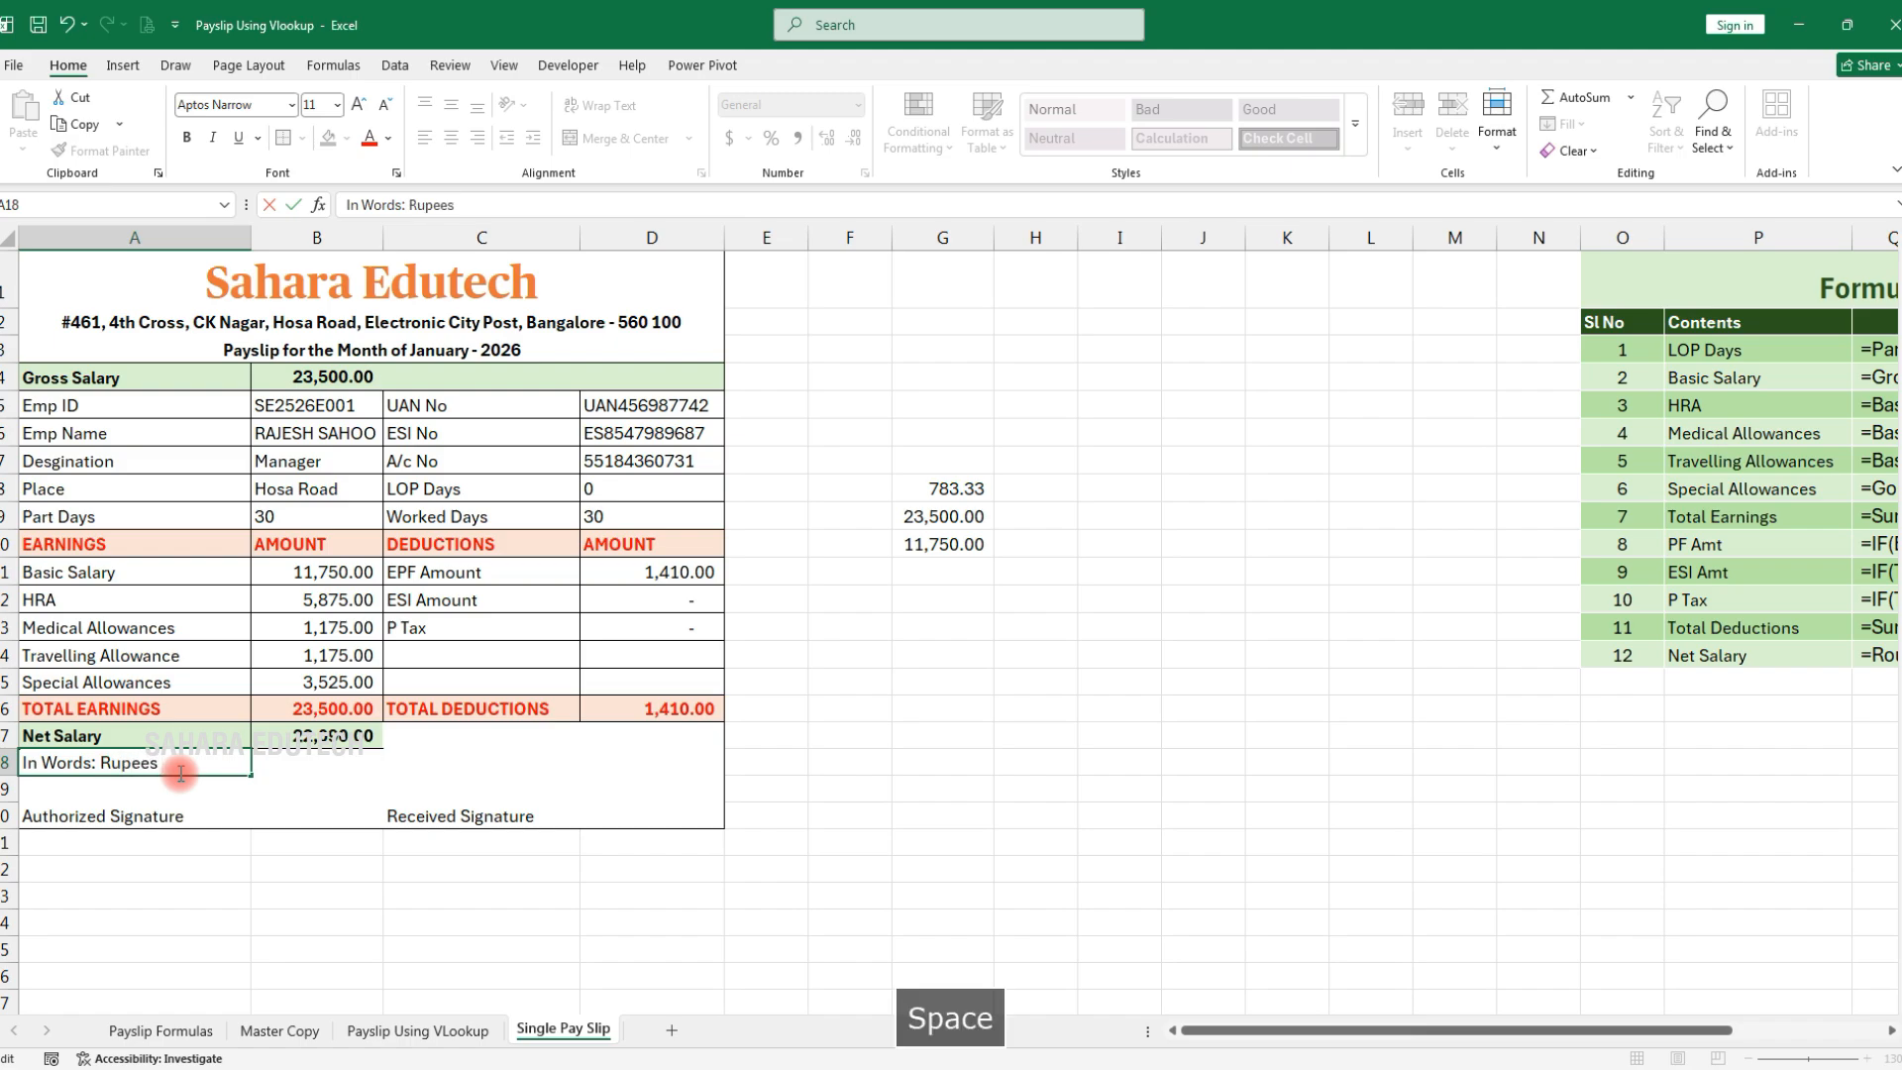
type(" Twenty Tw")
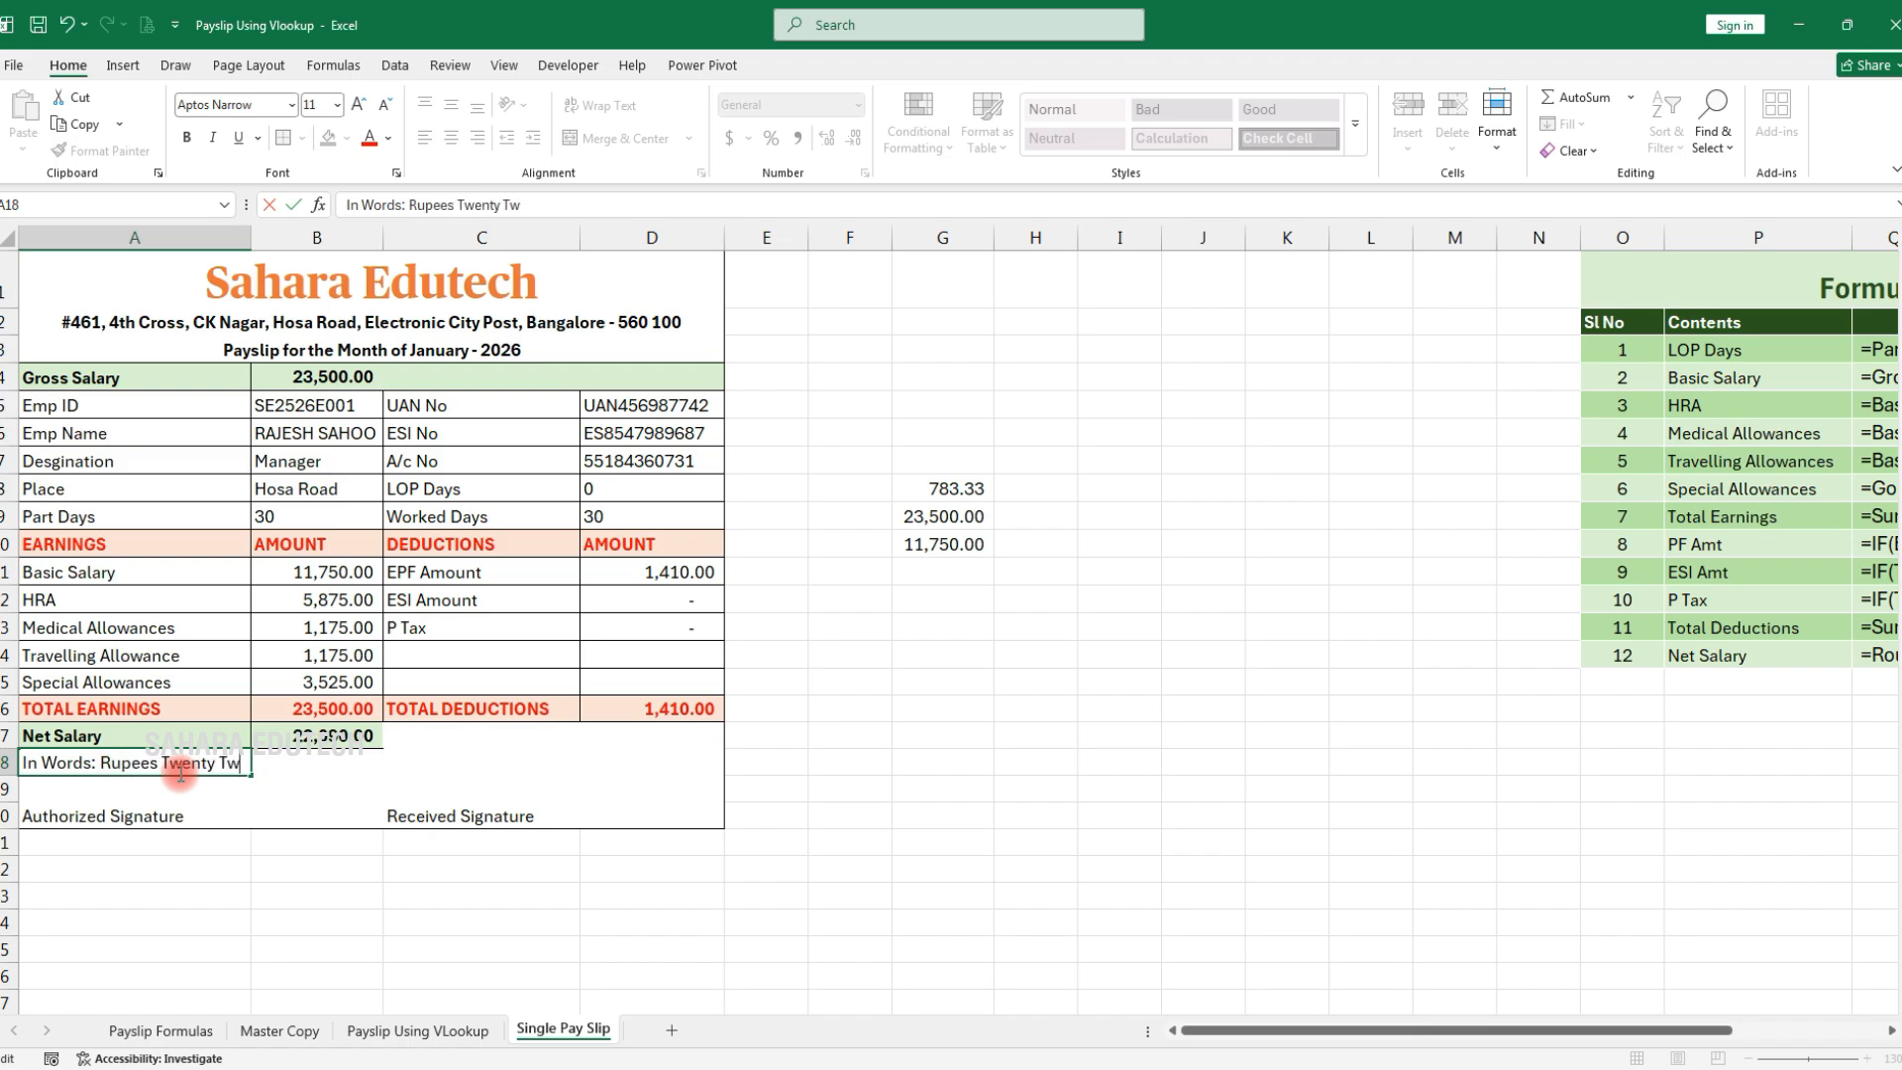
type("o Thousand ")
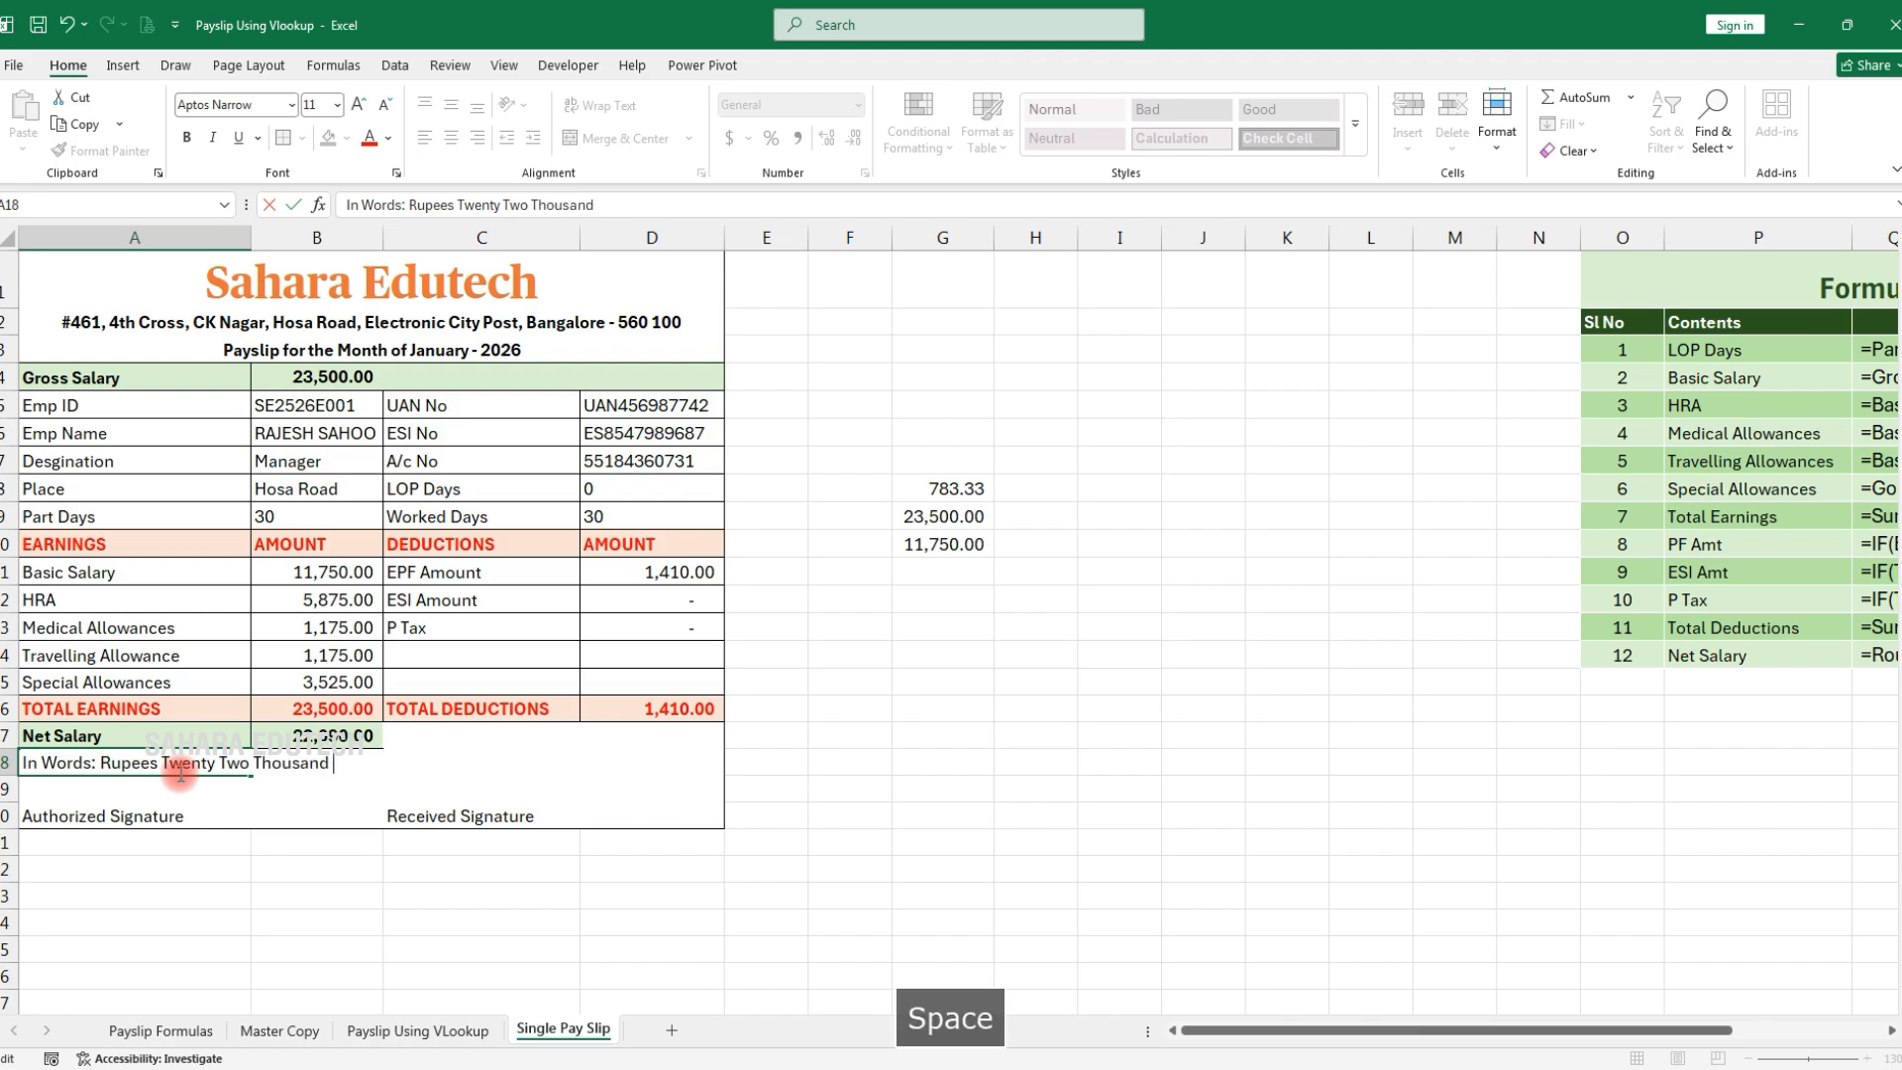
type("Ninty Only.")
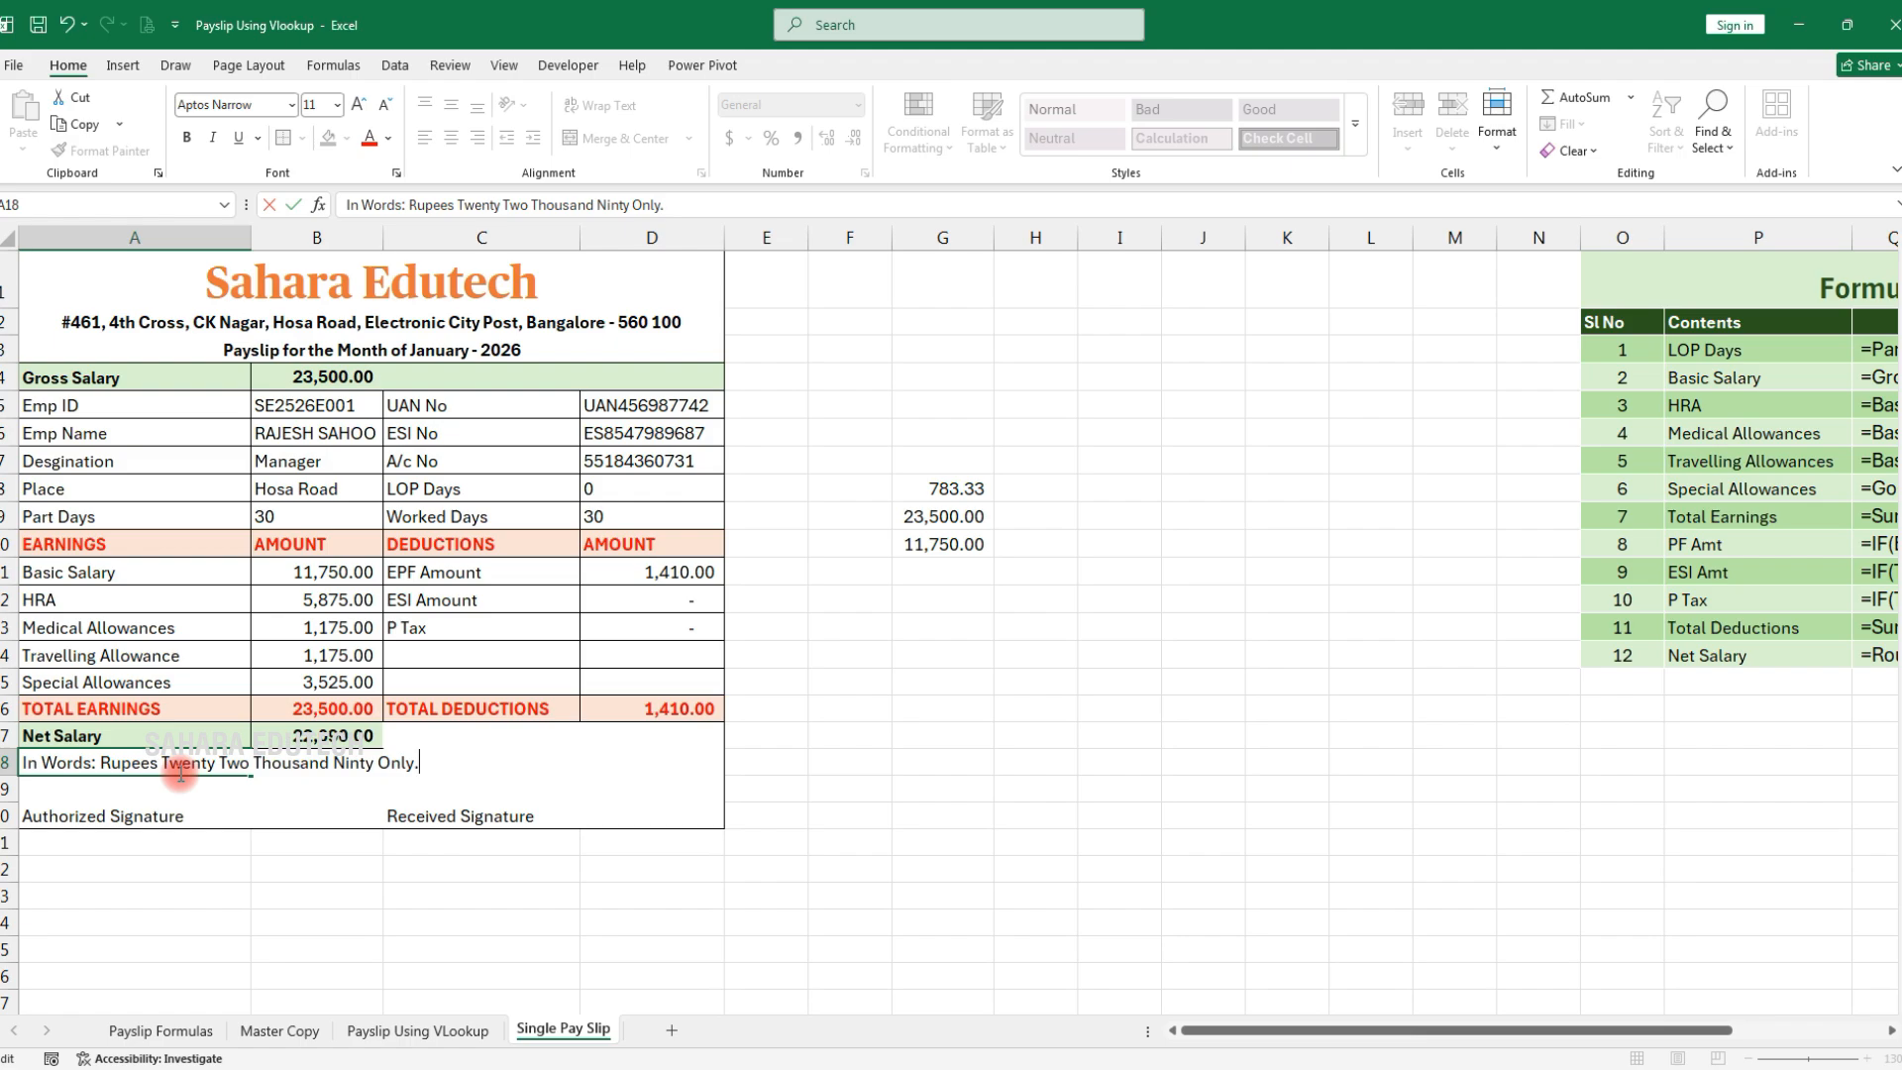
key("Return")
left_click(31, 820)
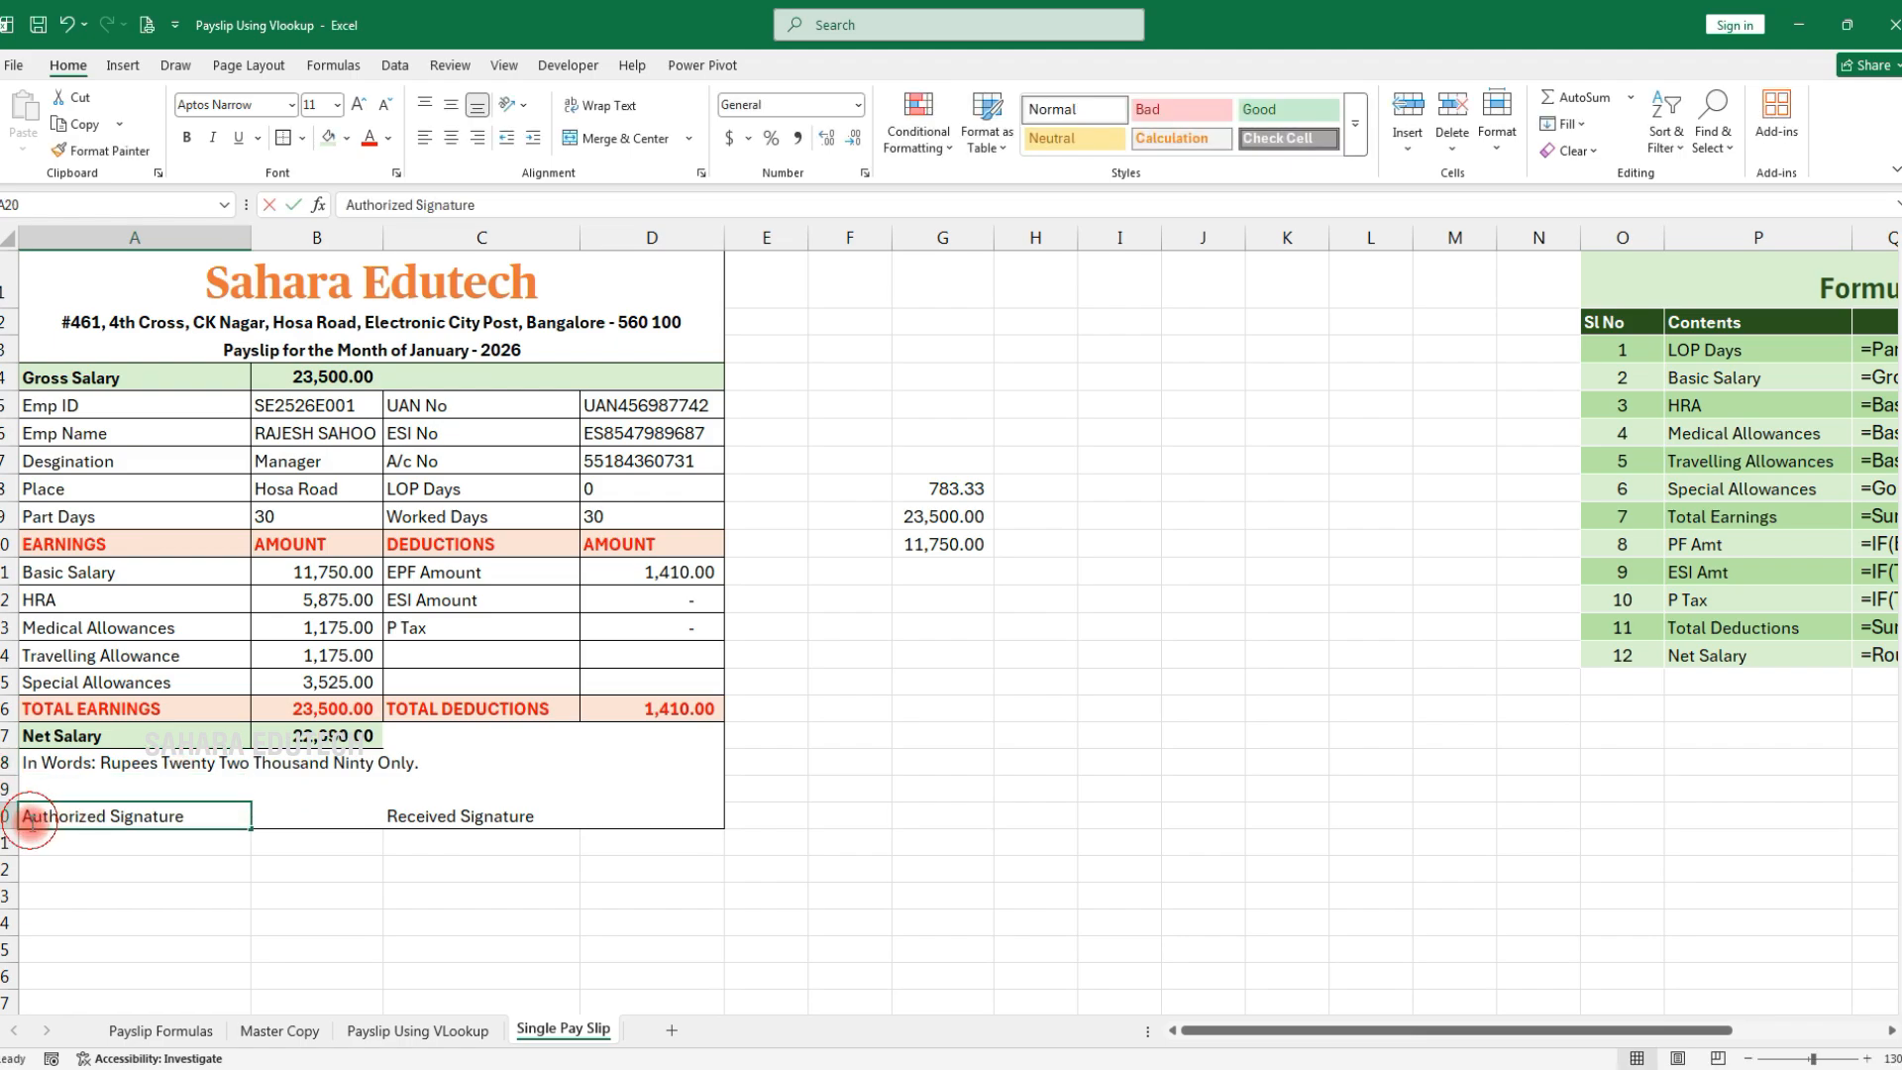
double_click(22, 818)
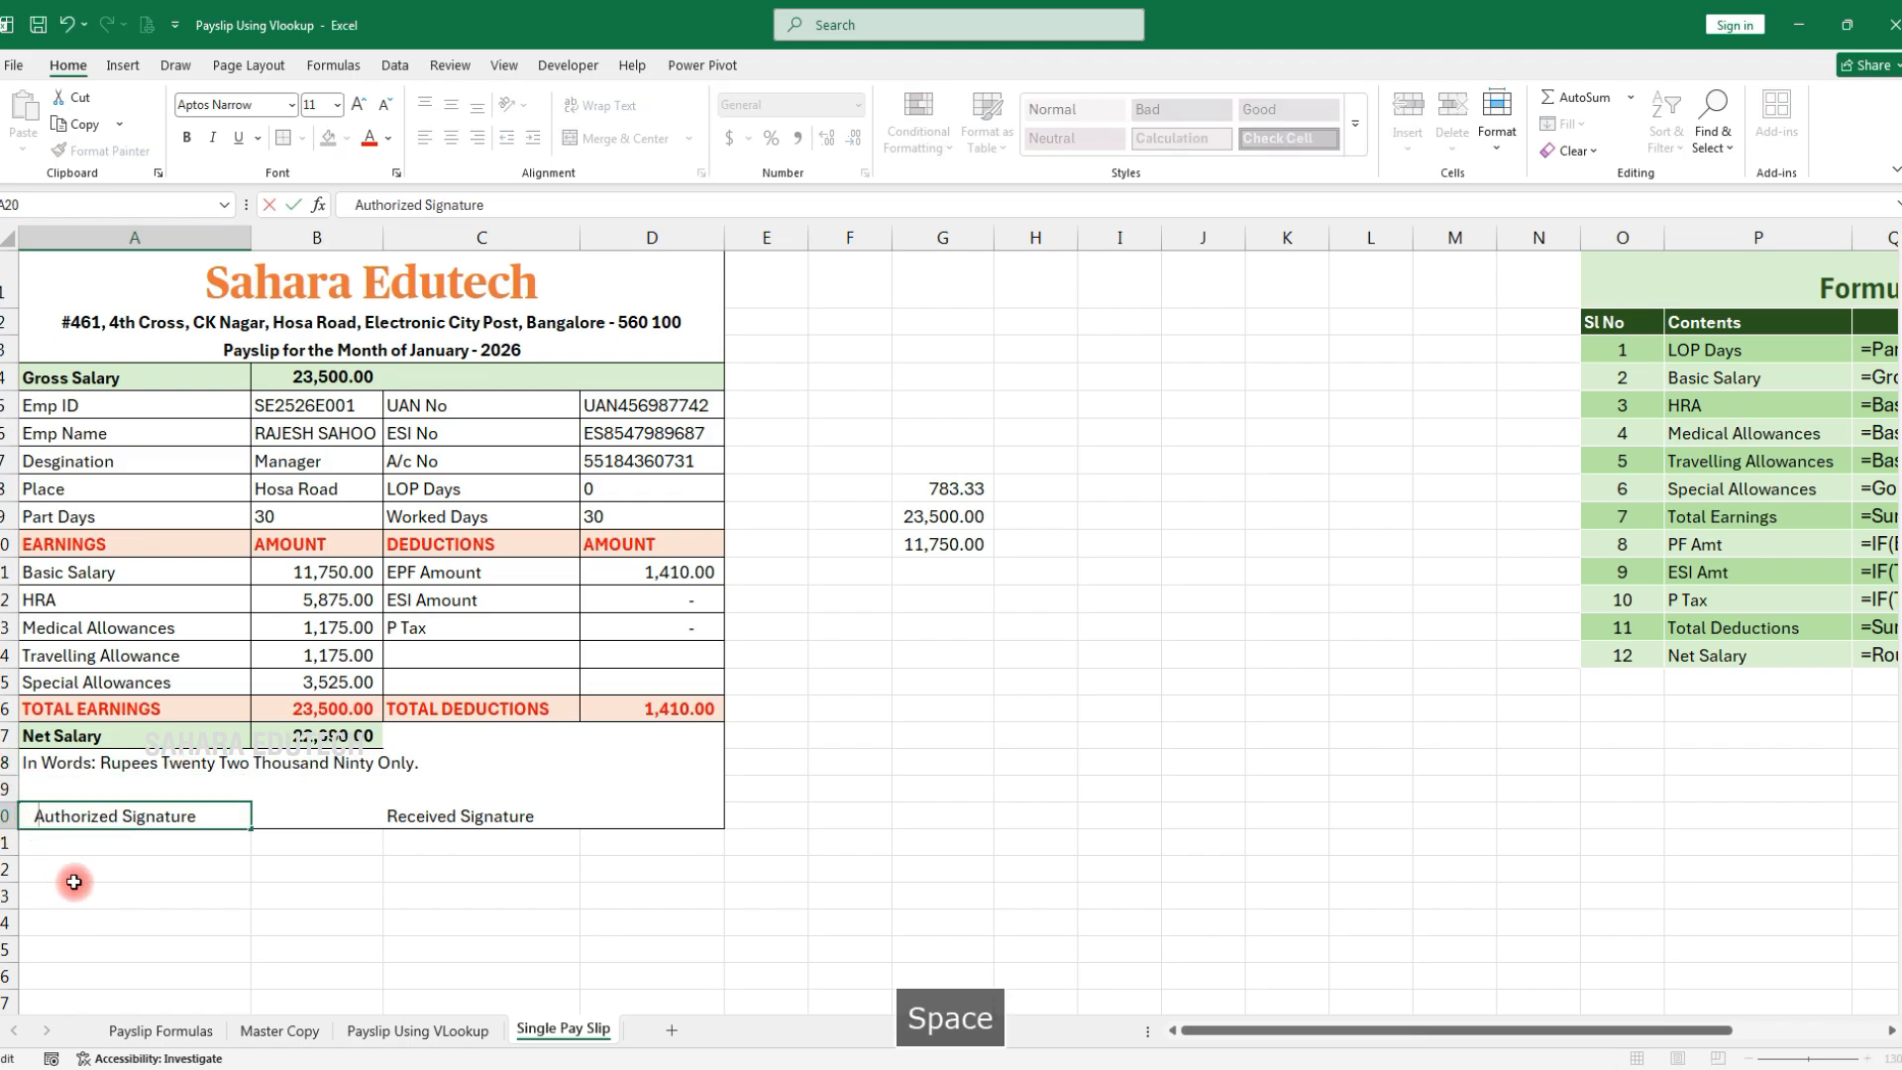
left_click(386, 825)
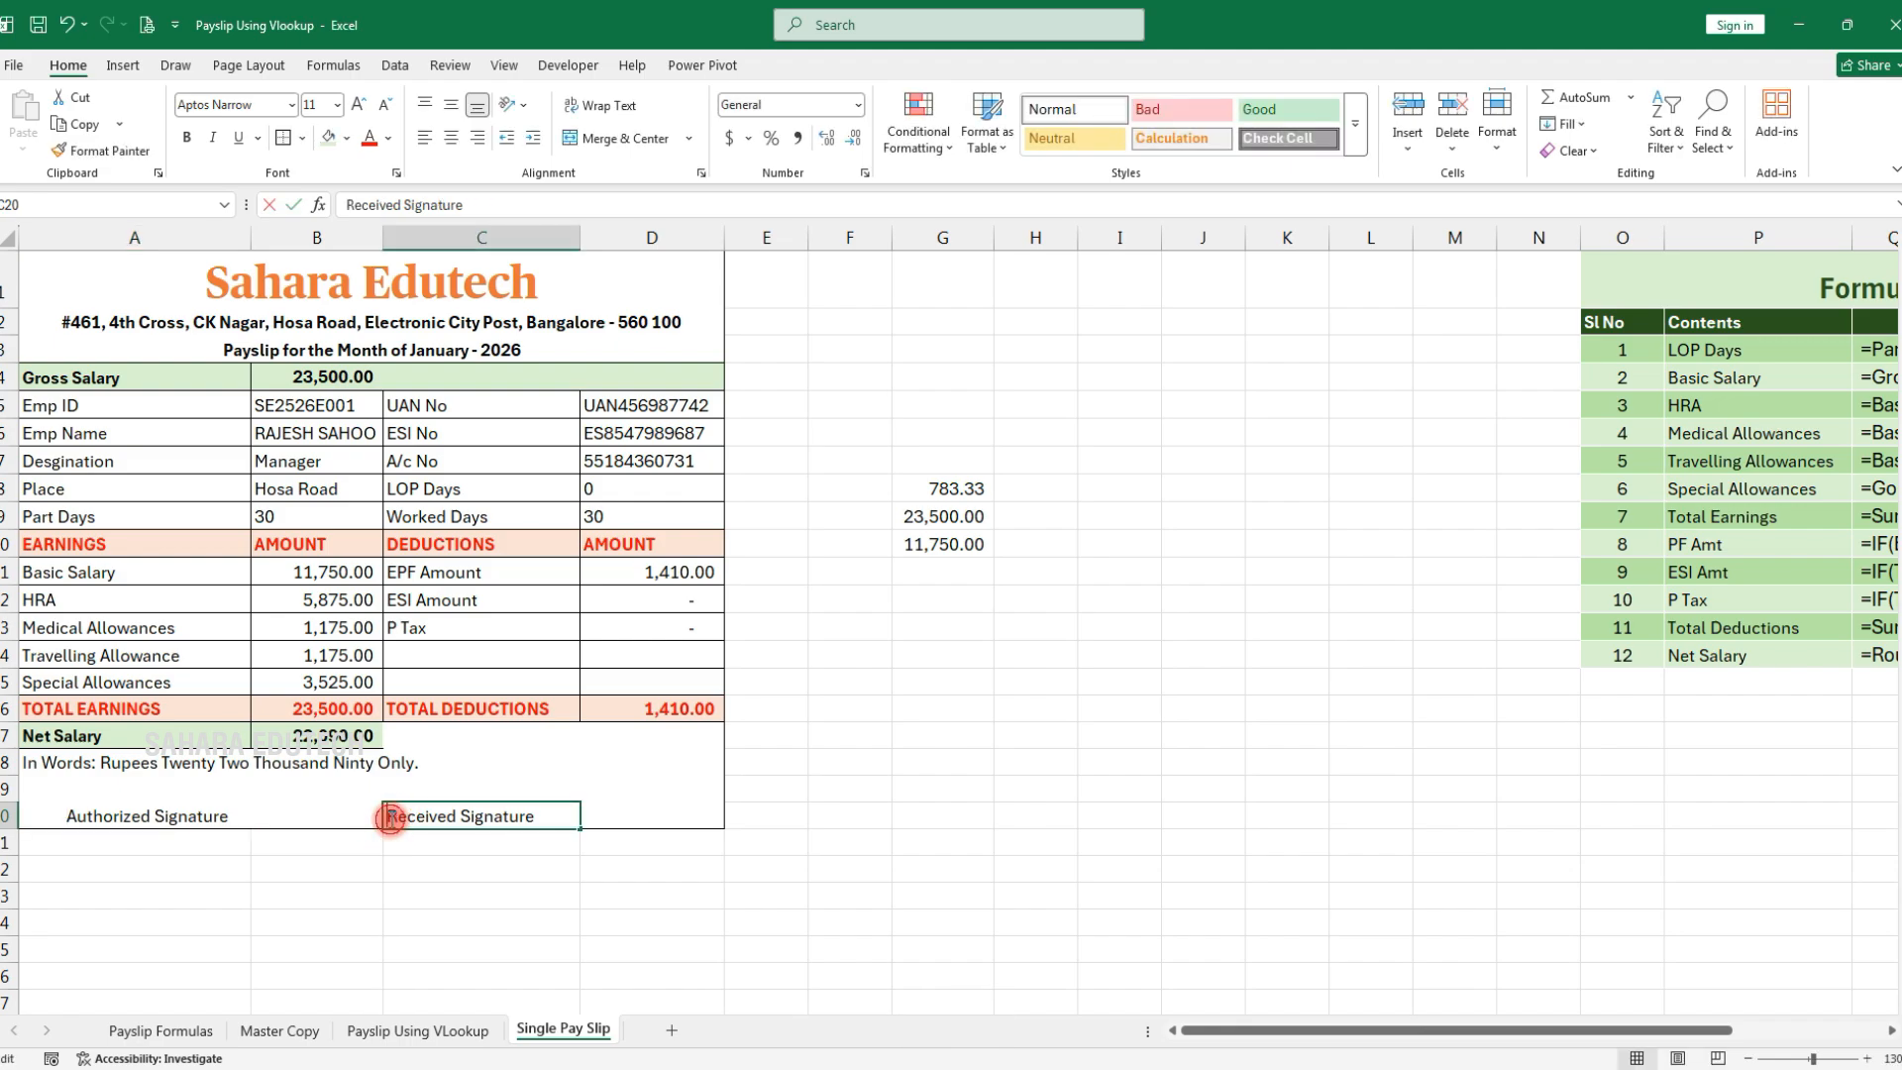
left_click(405, 912)
left_click(608, 923)
left_click(942, 761)
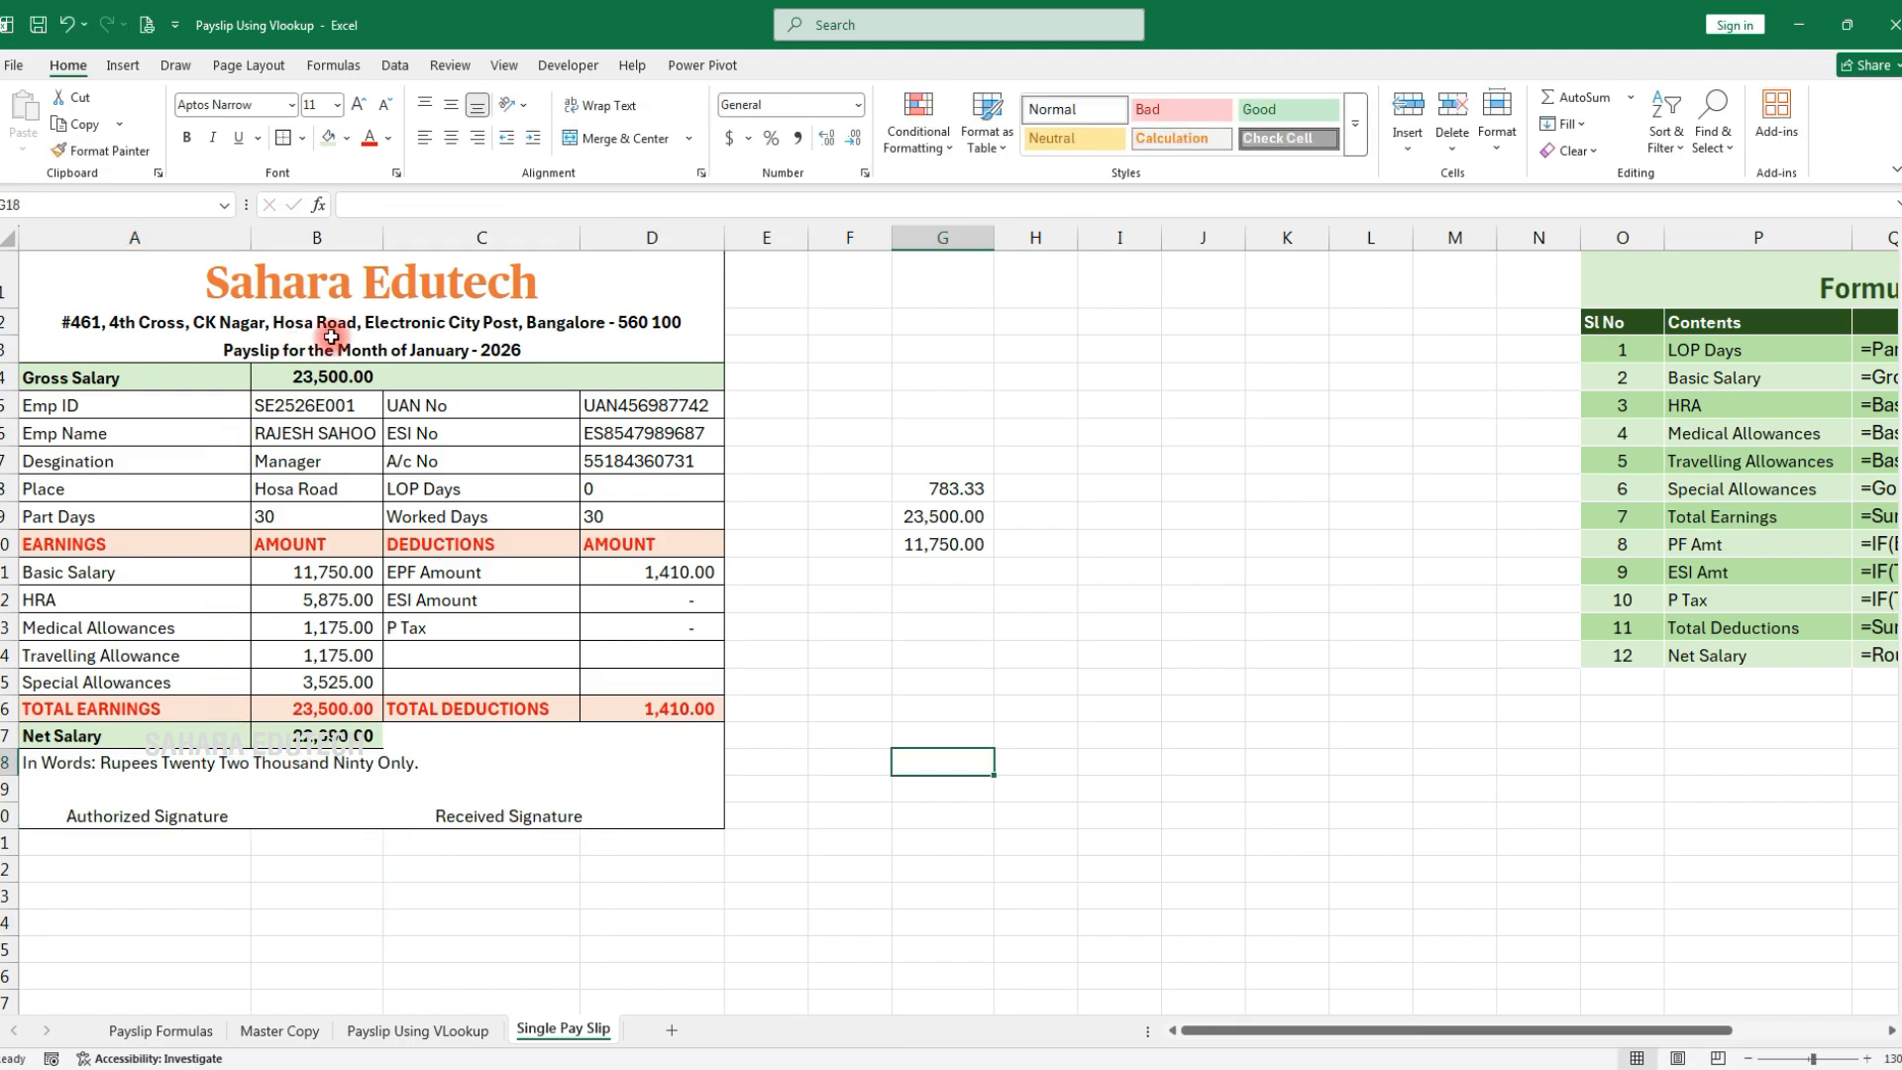
Clear the scratch values in F5:H13 and delete empty columns G:L, shifting the formula table left
left_click_drag(882, 404, 1030, 628)
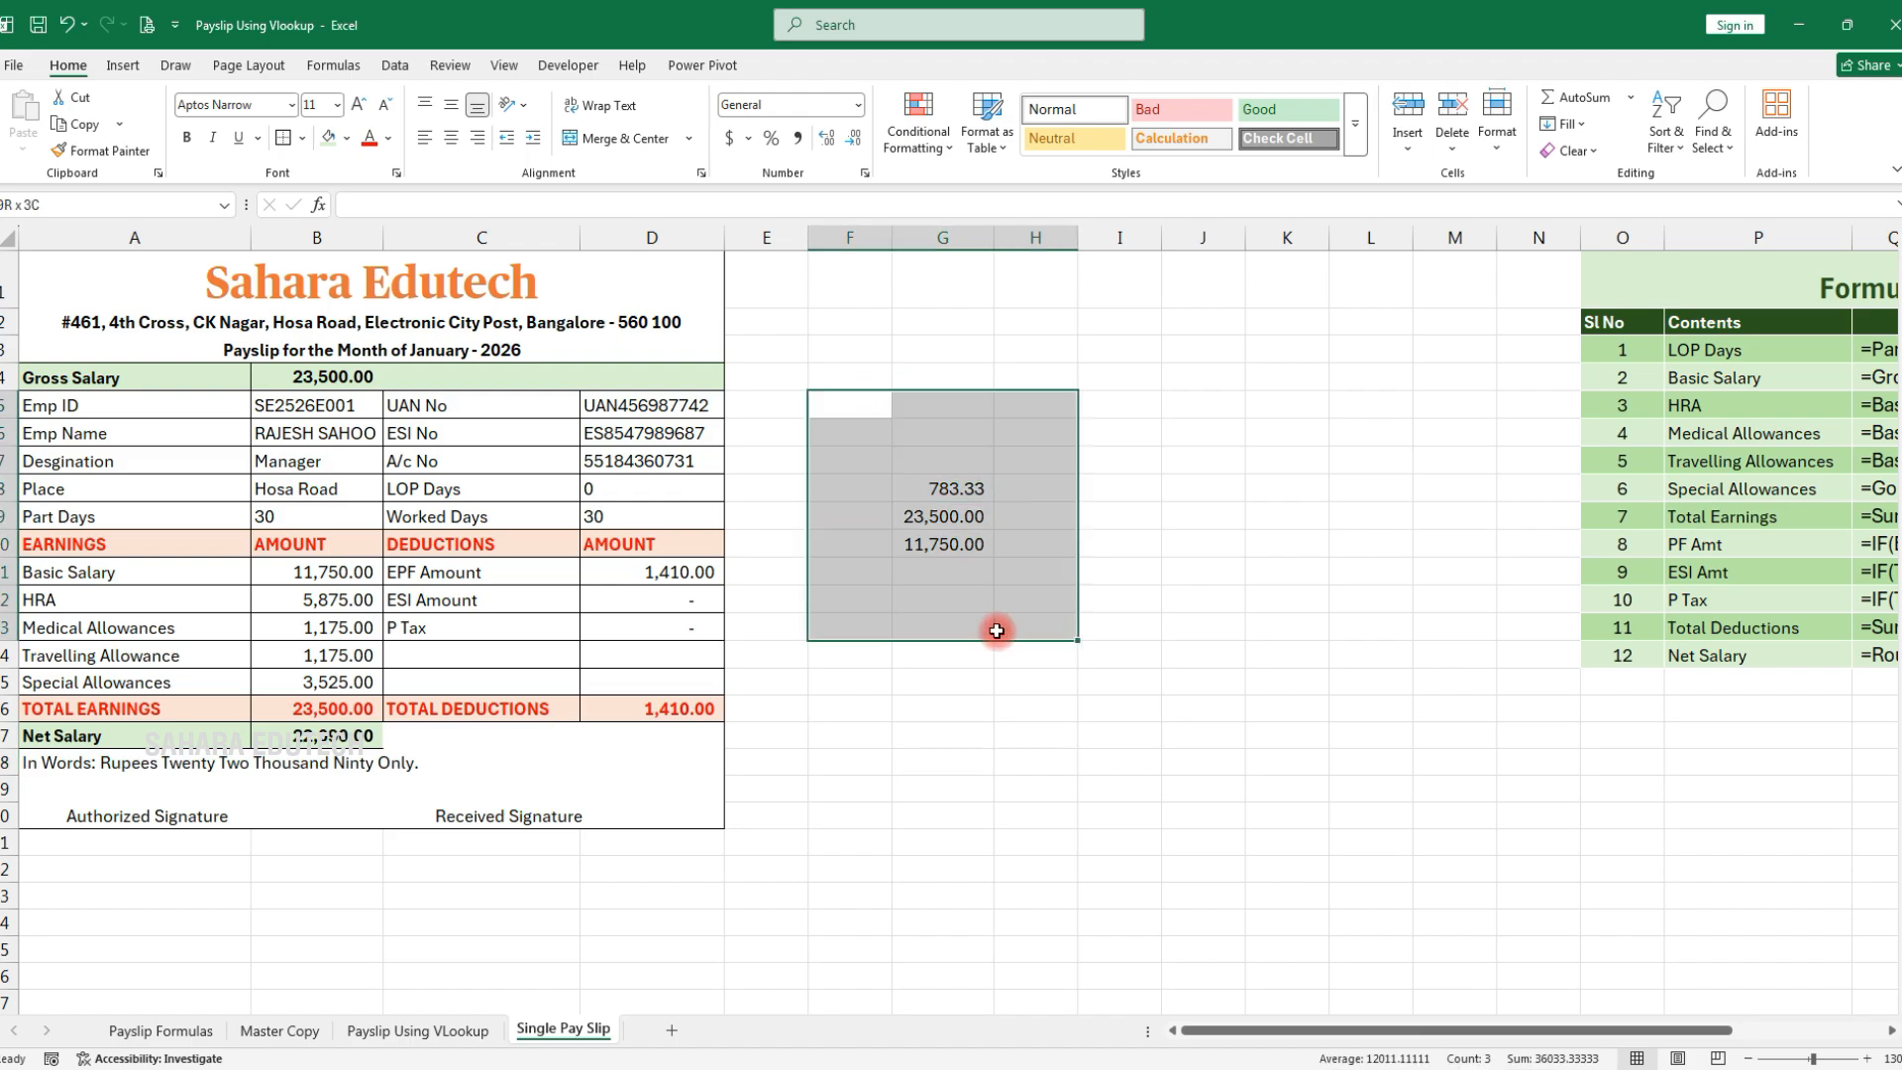
key("Delete")
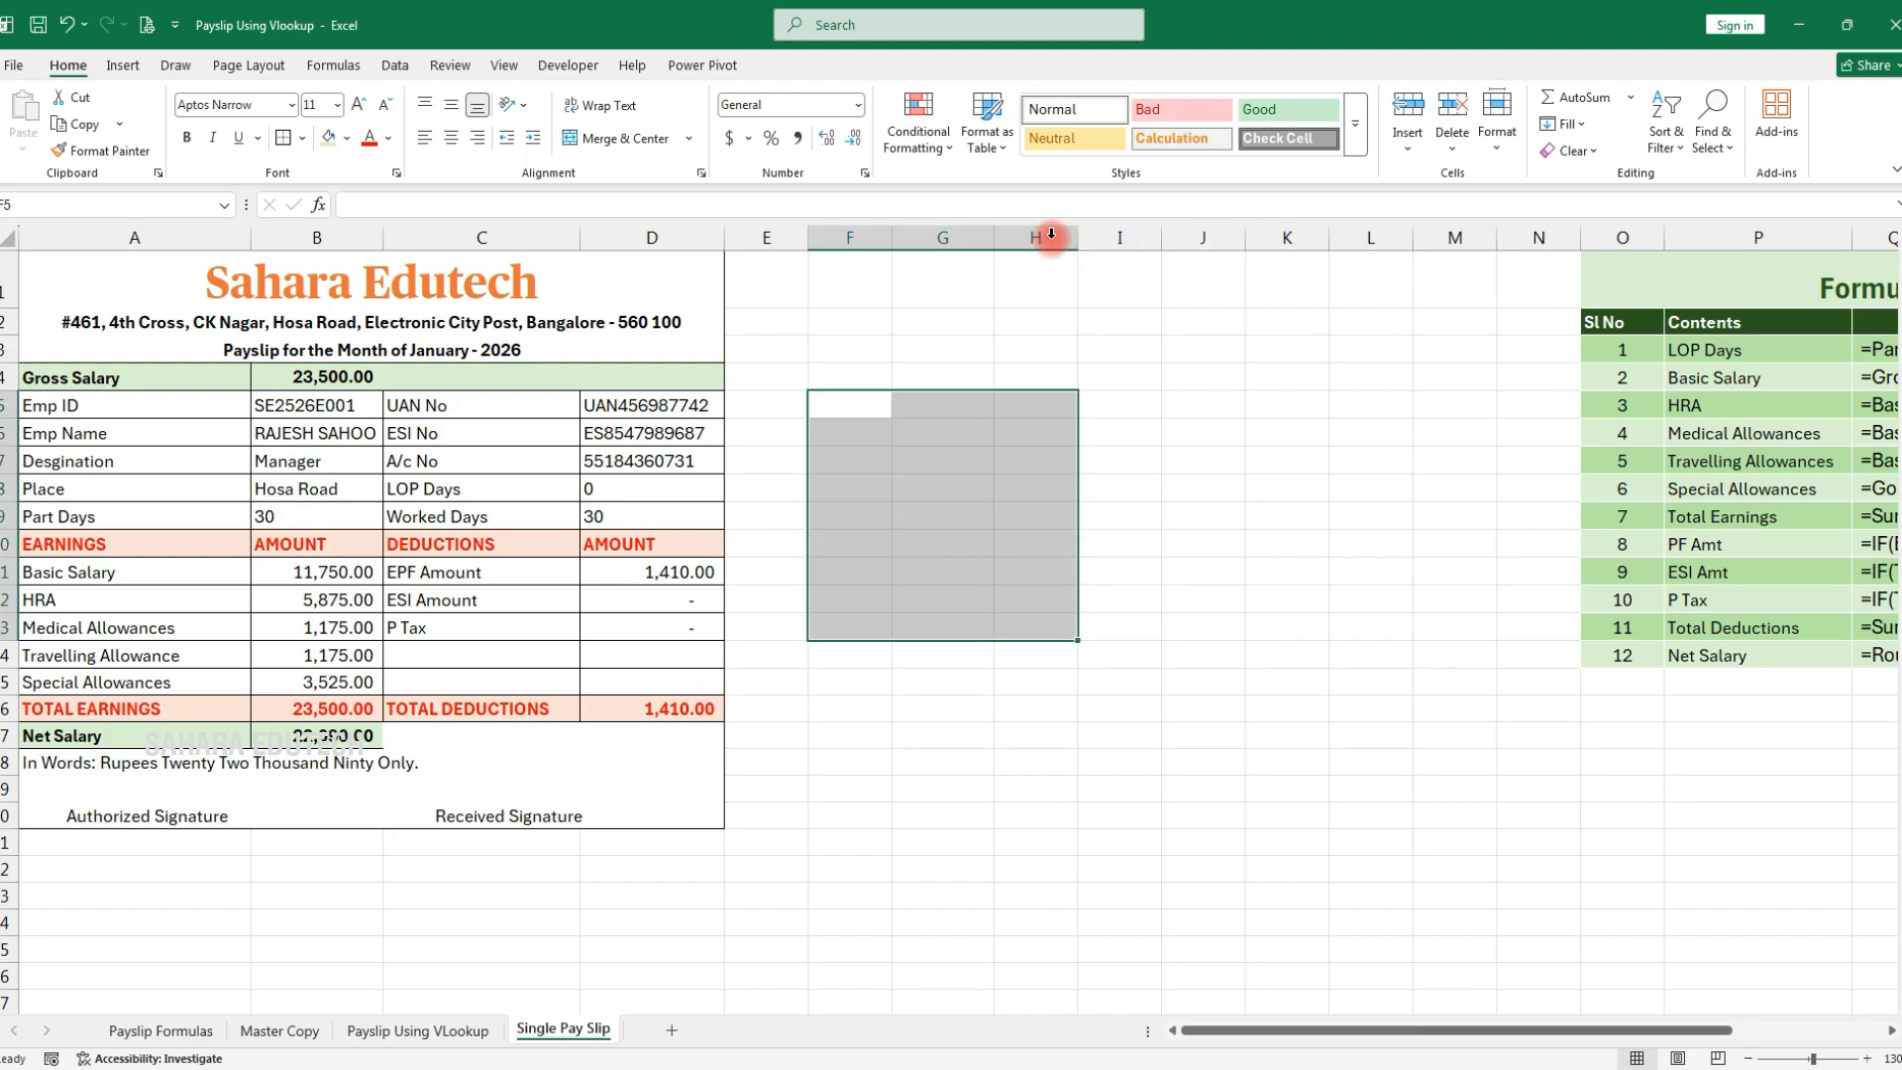
left_click_drag(960, 233, 1376, 233)
key("ctrl+minus")
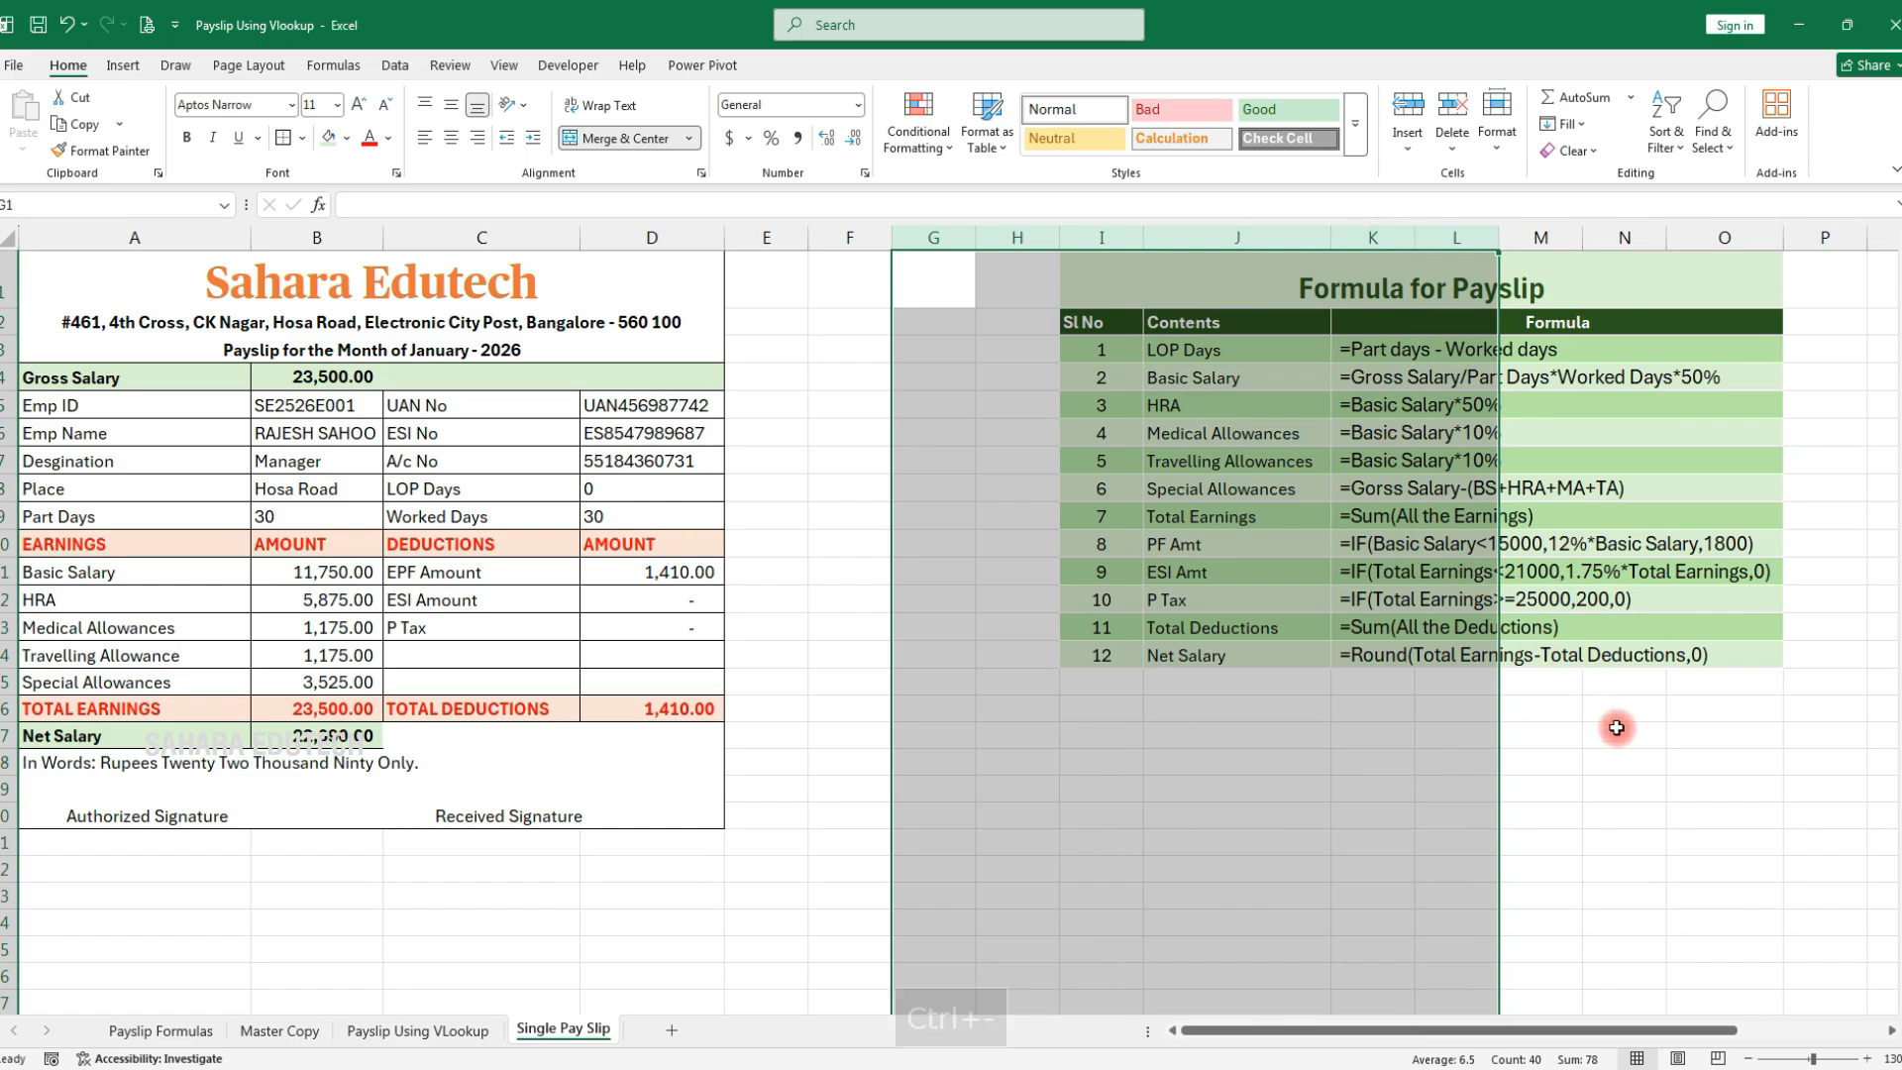
left_click(1620, 734)
left_click_drag(1114, 324, 1607, 658)
left_click(968, 787)
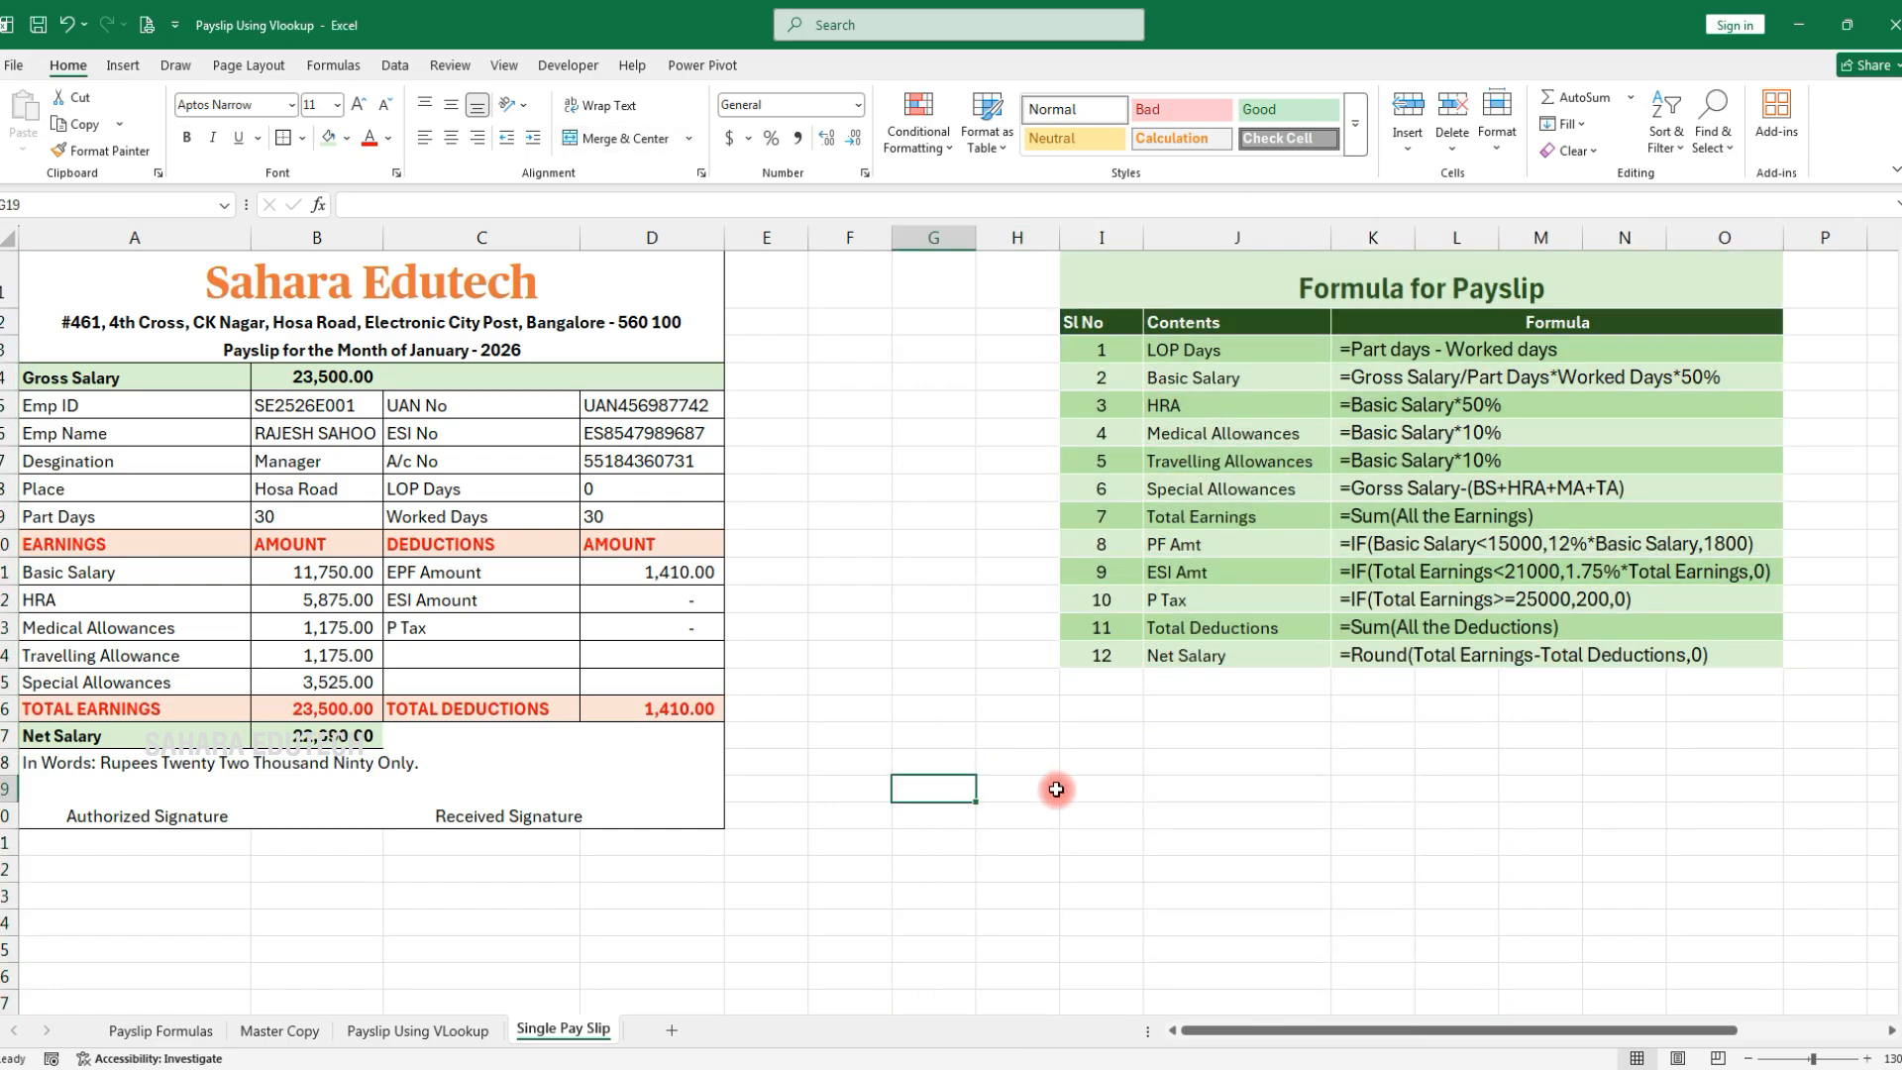